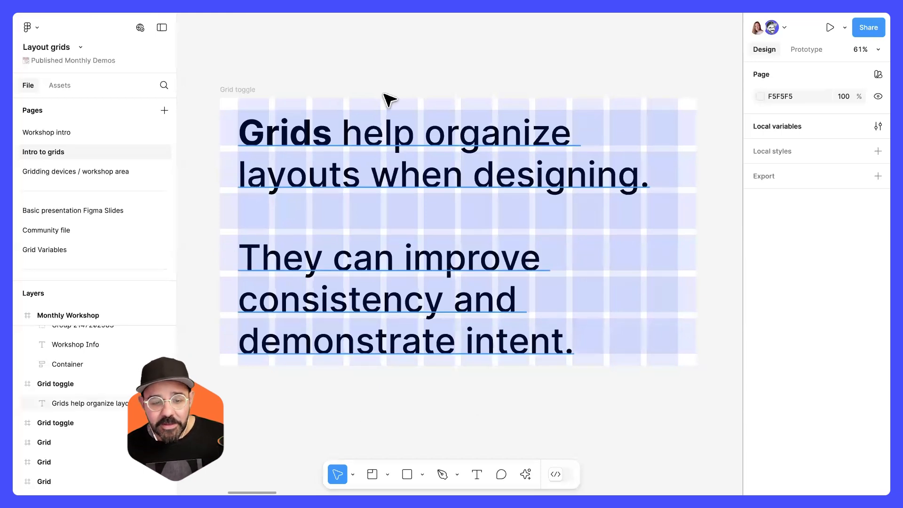
Toggle layout grid visibility on and off to compare the Grid toggle frames with and without grids.
click(238, 93)
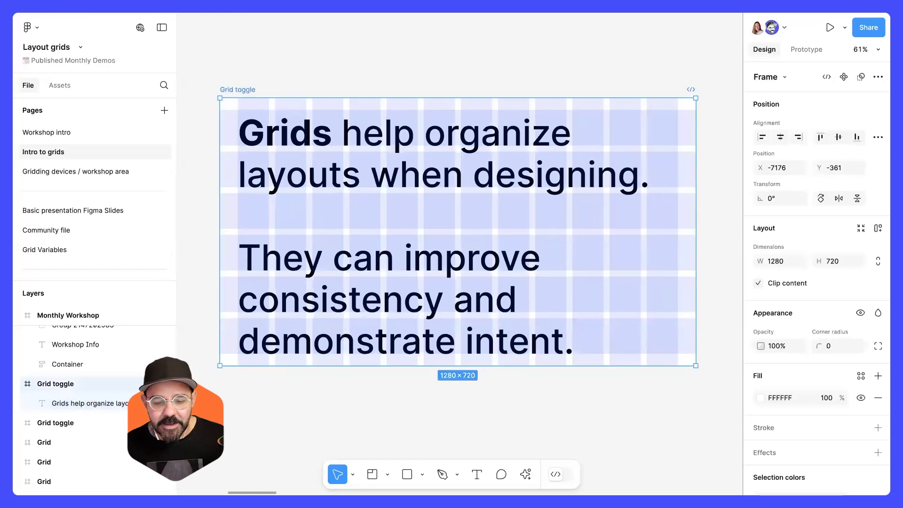
scroll(514, 218, right, 10)
key(shift+g)
drag(421, 248, 432, 242)
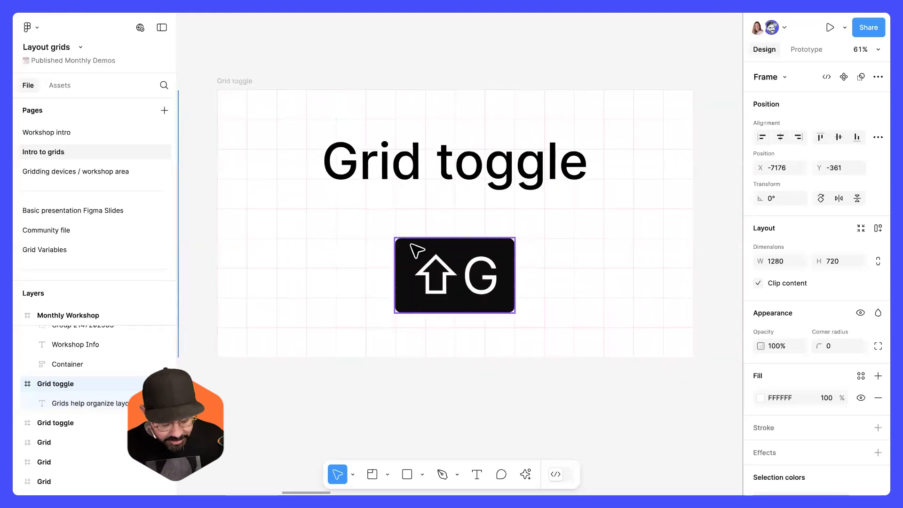
key(shift+g)
key(shift+g)
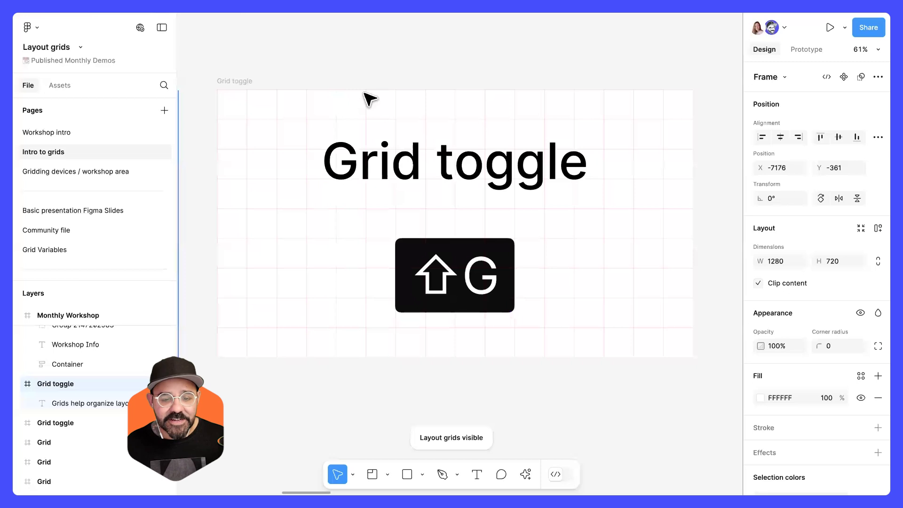
click(239, 79)
drag(253, 209, 479, 222)
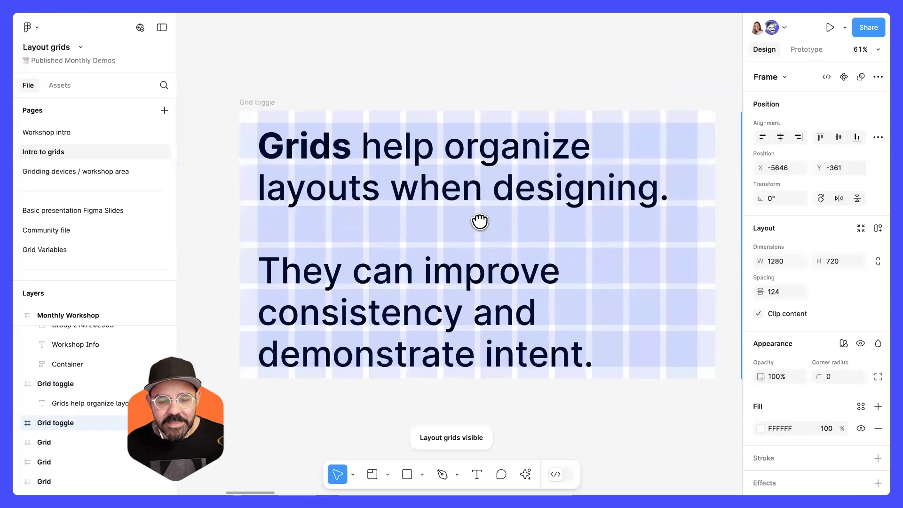
key(shift+g)
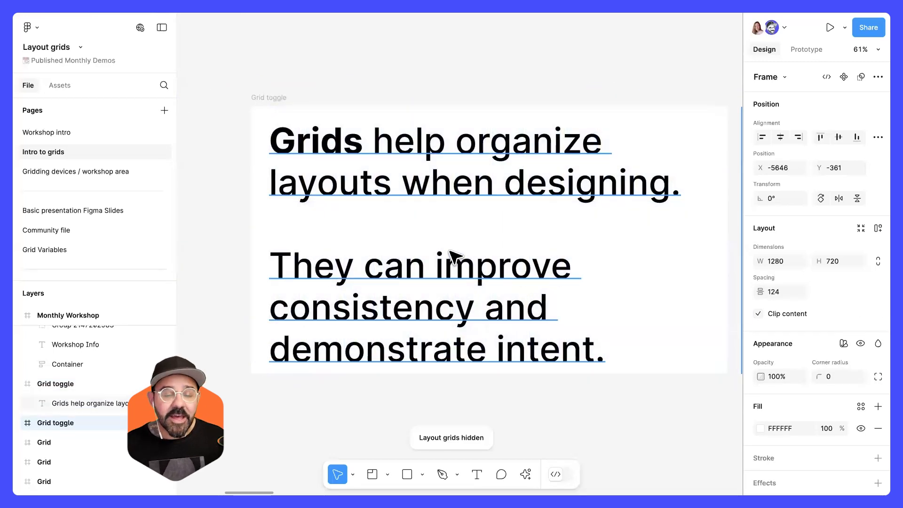
key(shift+g)
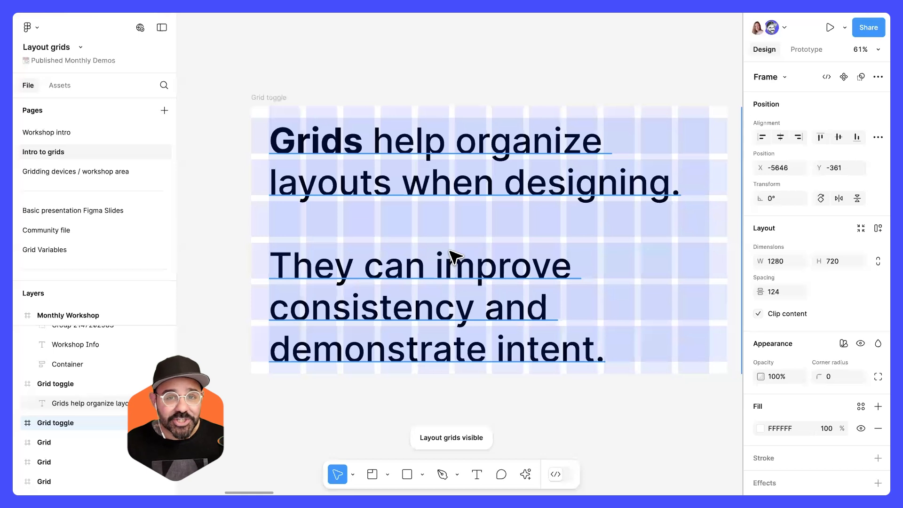
drag(448, 221, 415, 208)
Inspect the layout grid settings of the first Grid toggle frame.
click(235, 86)
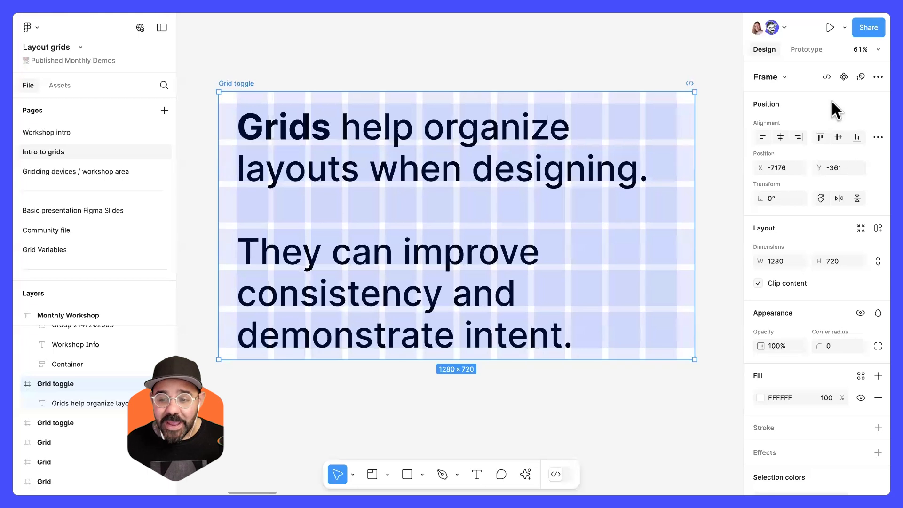
scroll(806, 100, down, 4)
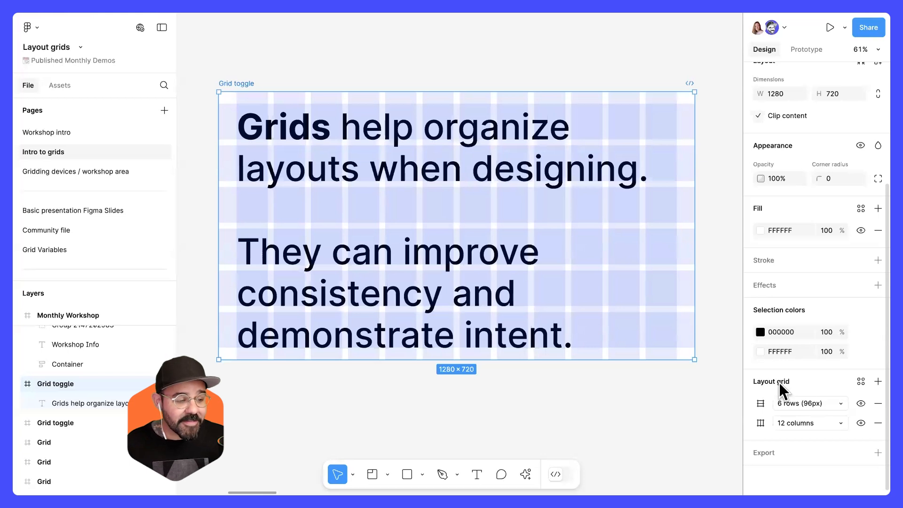
click(625, 403)
Pan across the canvas to examine the columns, margins and gutters illustration.
drag(679, 310, 422, 319)
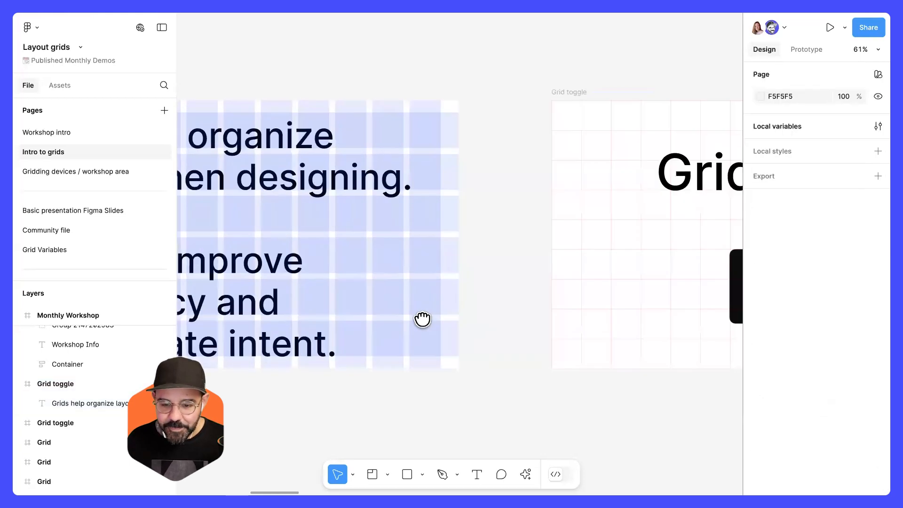
drag(560, 329, 371, 324)
drag(556, 310, 395, 320)
key(ctrl+shift+4)
key(shift+g)
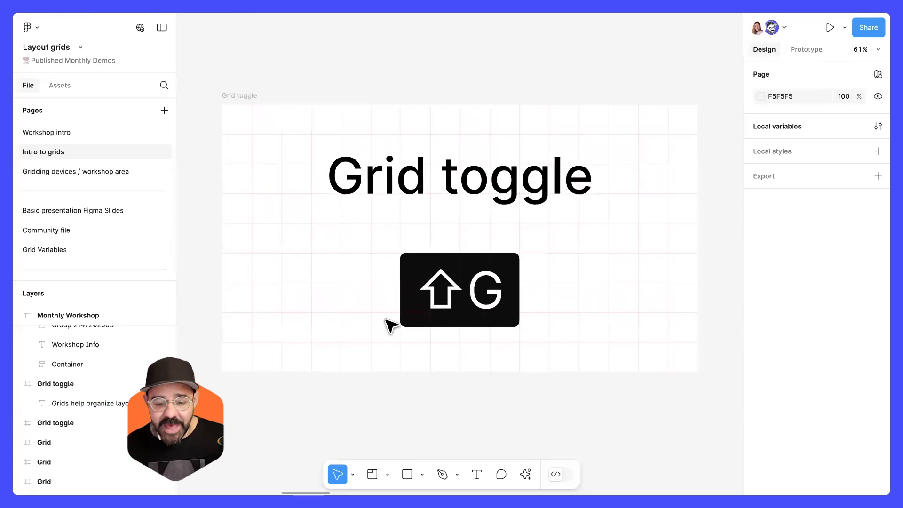
scroll(353, 302, right, 10)
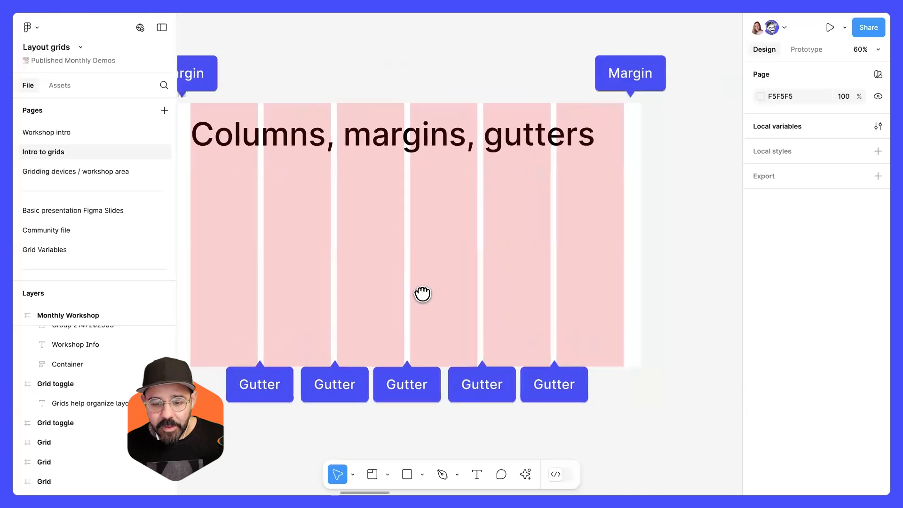
scroll(423, 294, left, 3)
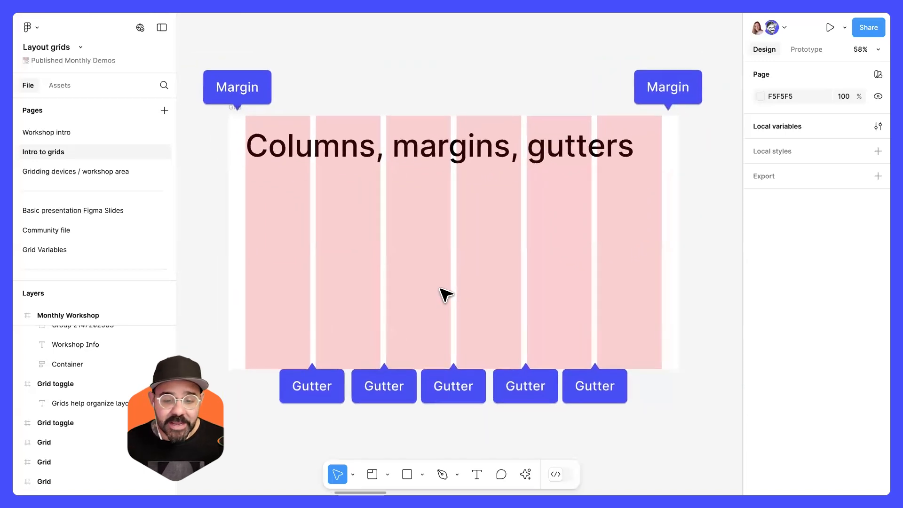
scroll(446, 295, down, 5)
scroll(442, 389, up, 5)
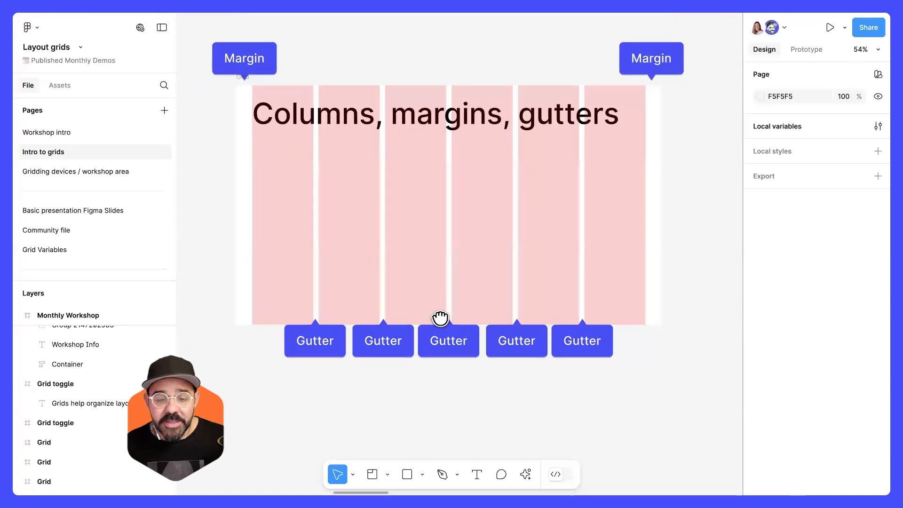
scroll(440, 318, up, 2)
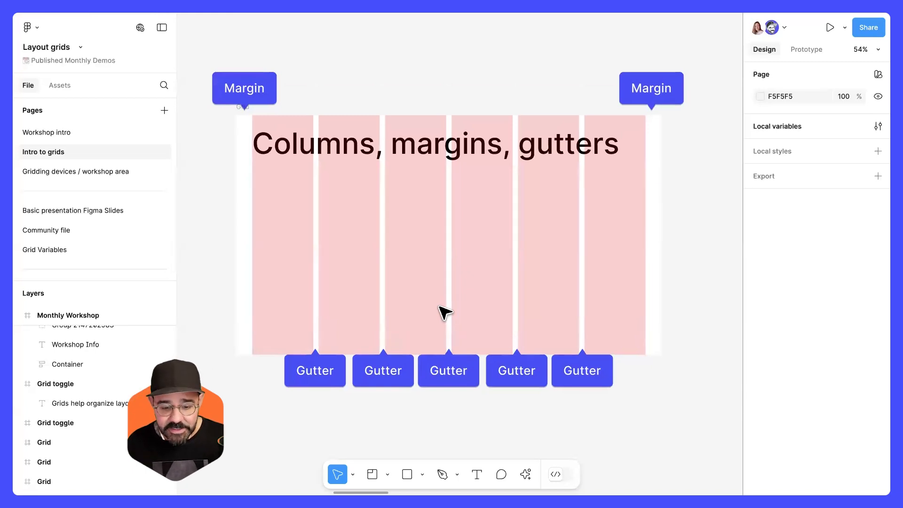
drag(429, 368, 433, 305)
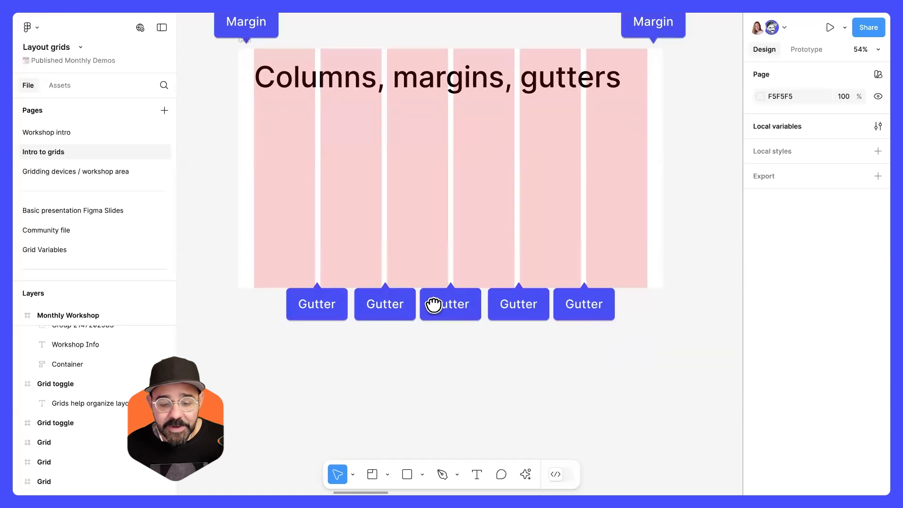
scroll(433, 305, down, 8)
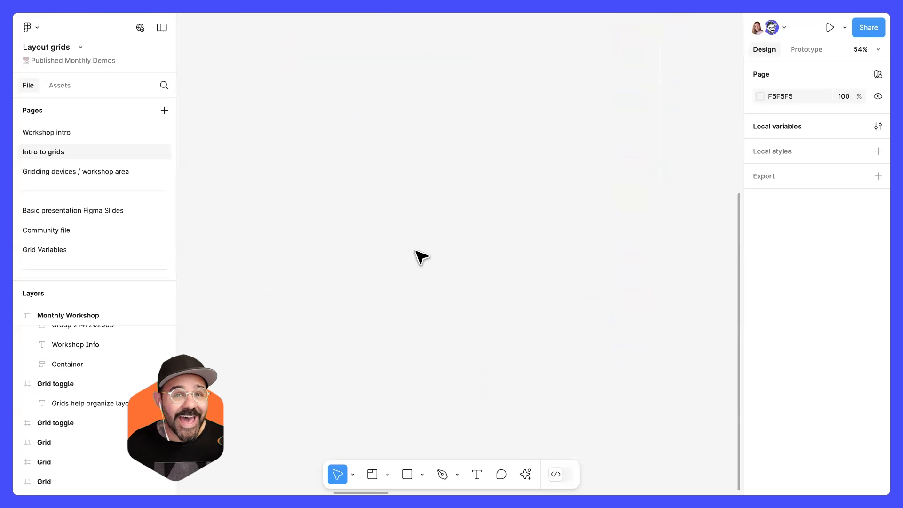
Create a Slide 16:9 frame from the Presentation frame presets.
key(f)
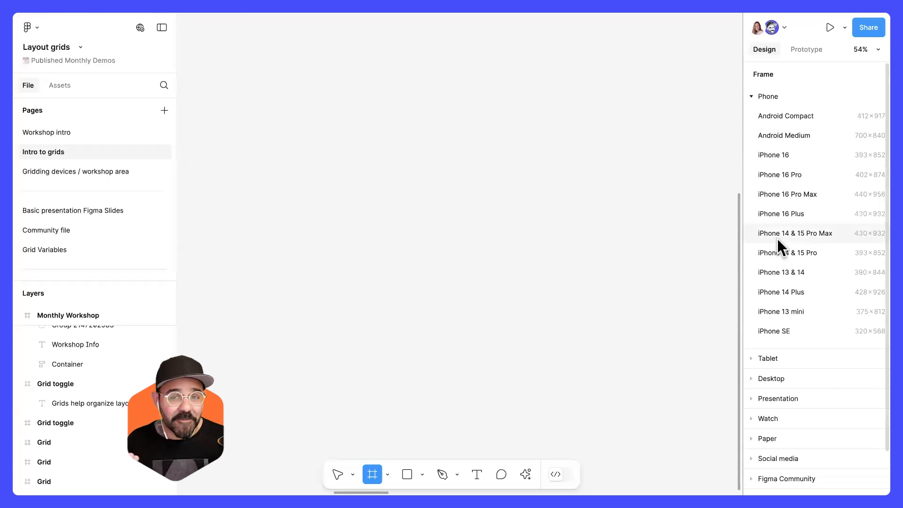
drag(742, 232, 707, 233)
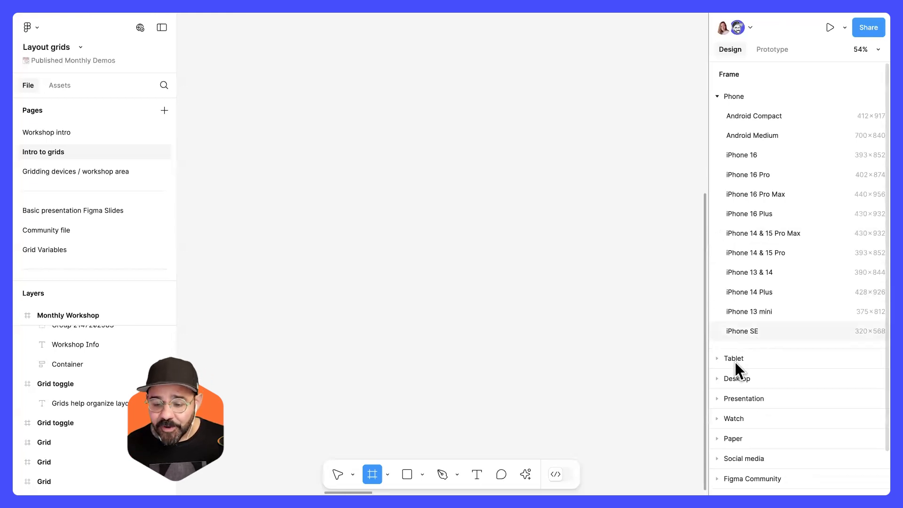
click(745, 397)
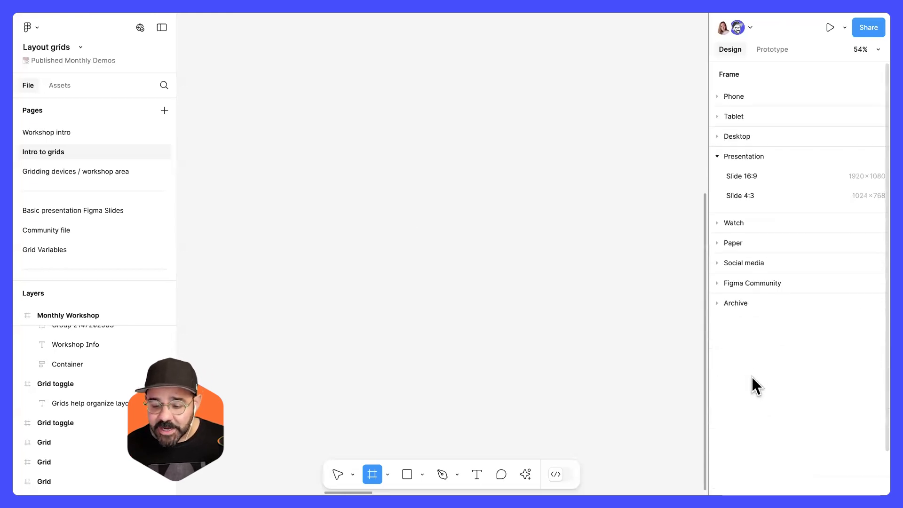
click(759, 176)
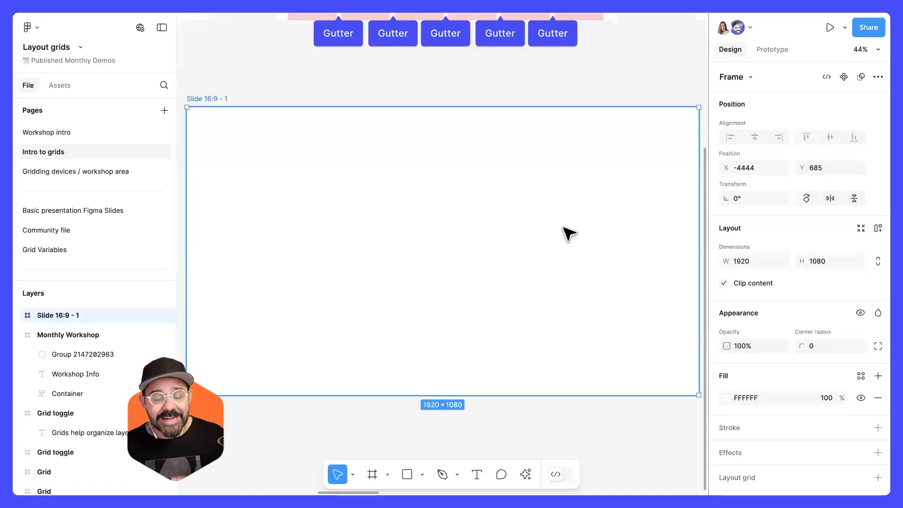
scroll(560, 232, down, 4)
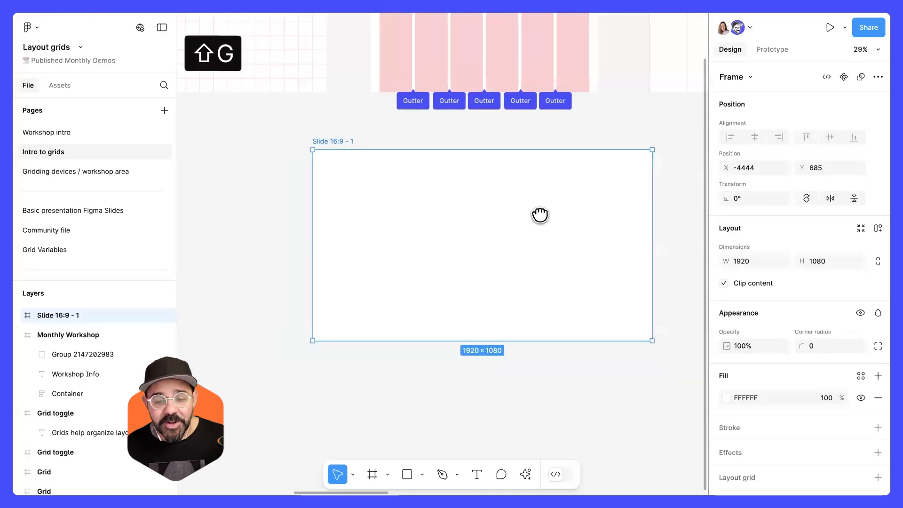
drag(540, 215, 517, 185)
key(f)
drag(354, 339, 553, 428)
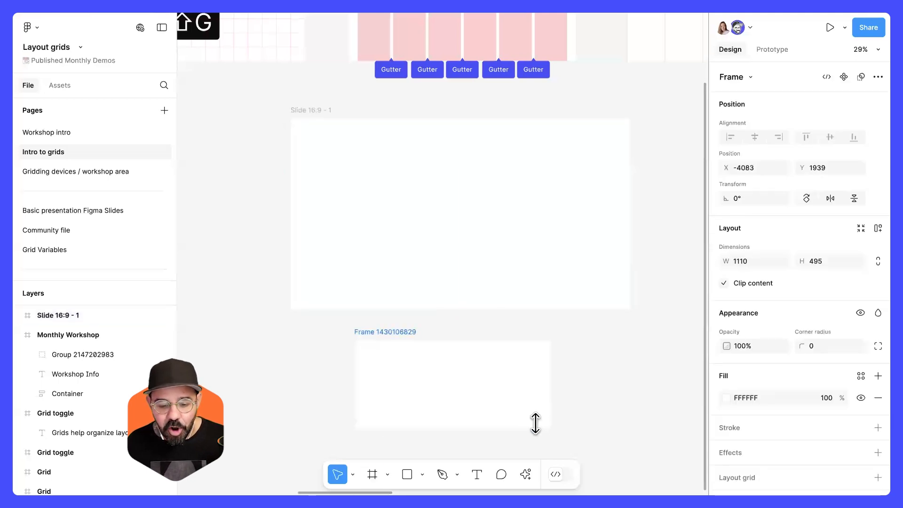
key(Delete)
Add a layout grid to the Slide 16:9 frame.
click(464, 235)
scroll(474, 181, up, 3)
drag(457, 189, 441, 198)
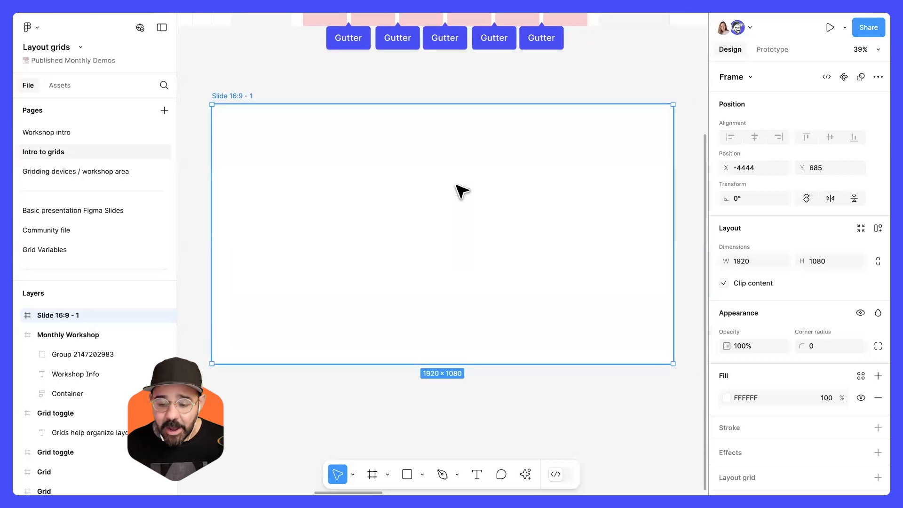
scroll(763, 365, down, 2)
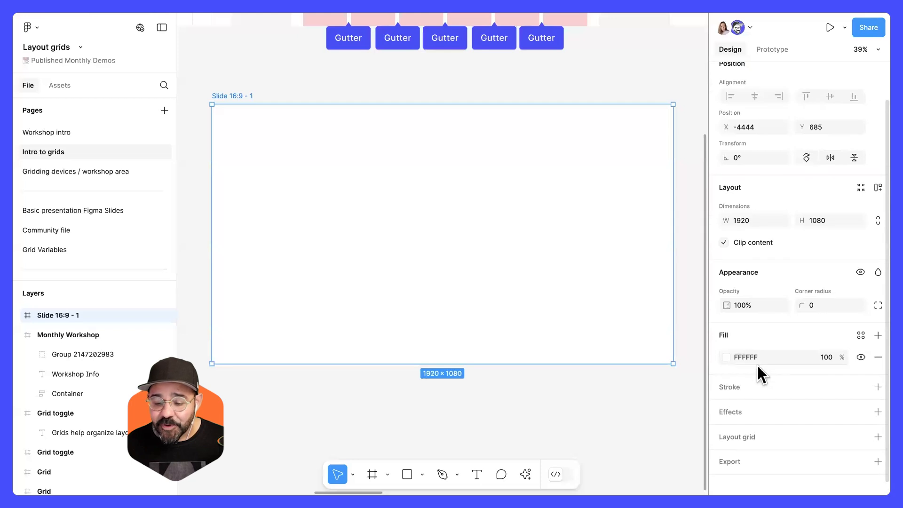
scroll(757, 385, up, 2)
scroll(764, 429, down, 2)
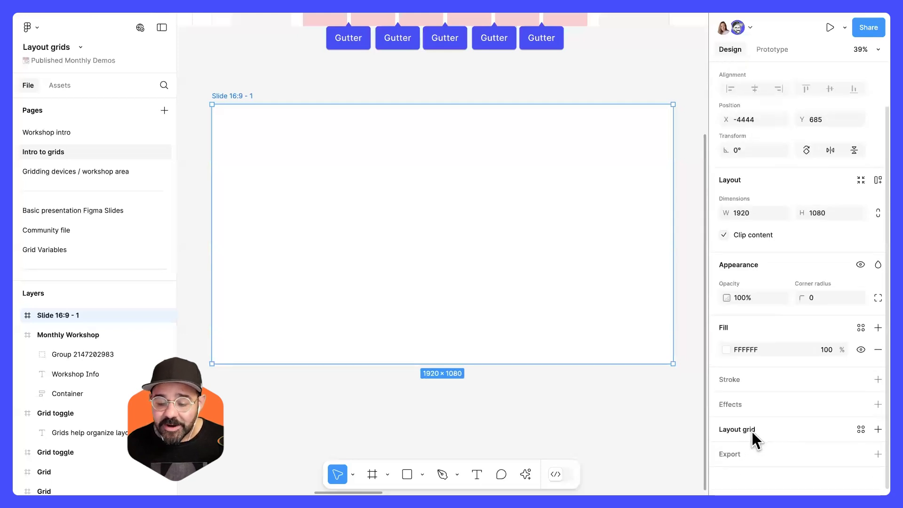
click(748, 431)
scroll(751, 428, down, 1)
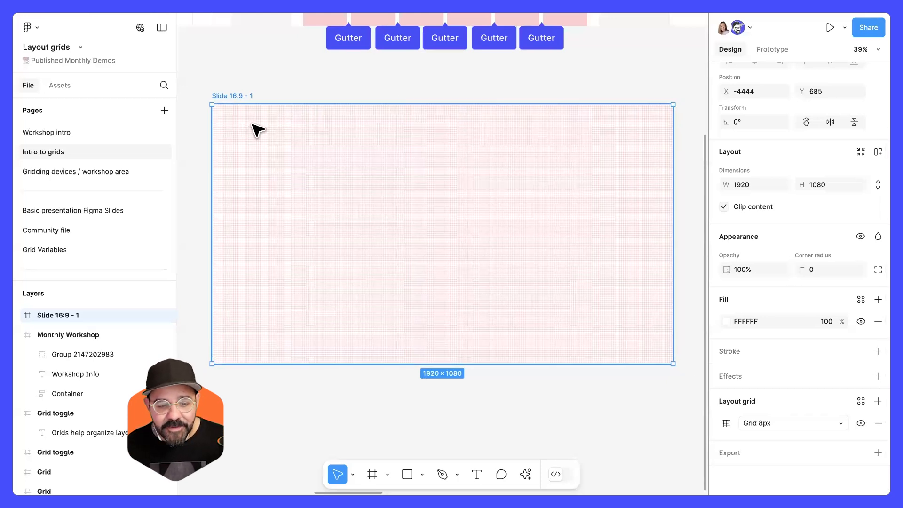
Set the slide's layout grid size to 80.
click(726, 423)
drag(665, 424, 470, 185)
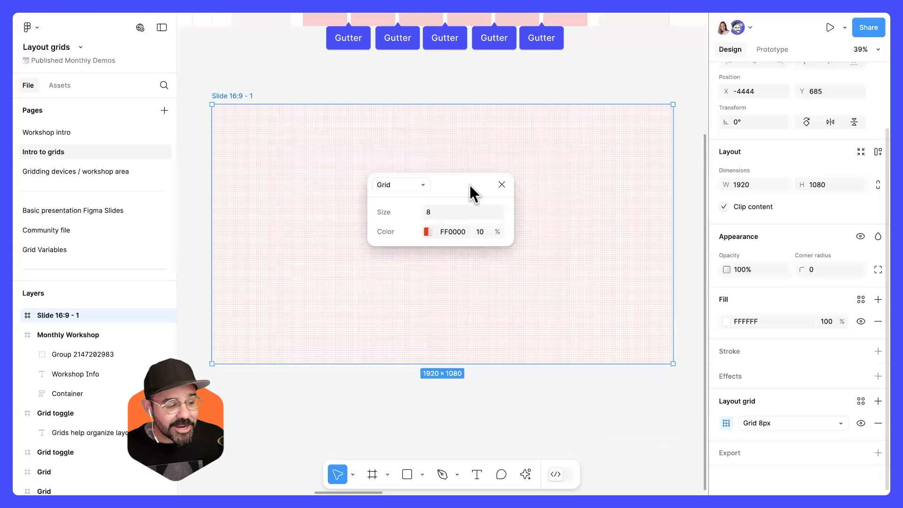
click(449, 210)
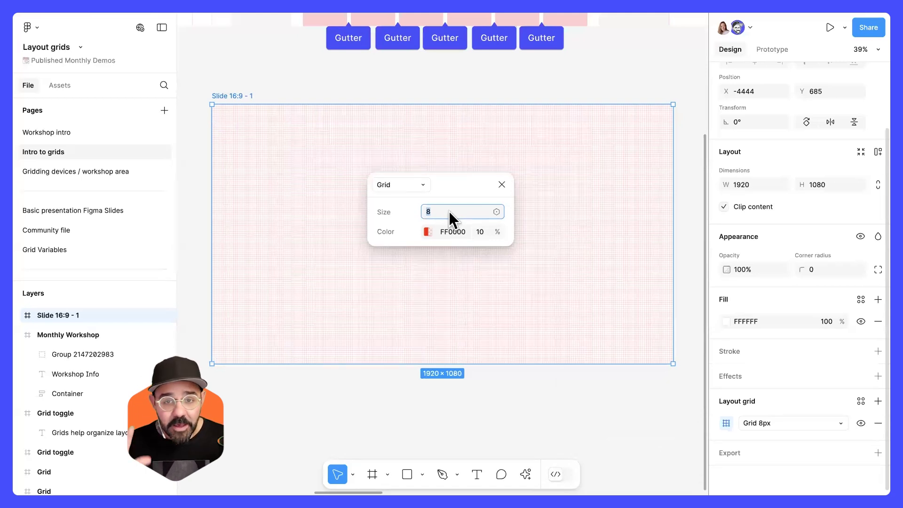
text(80)
key(Return)
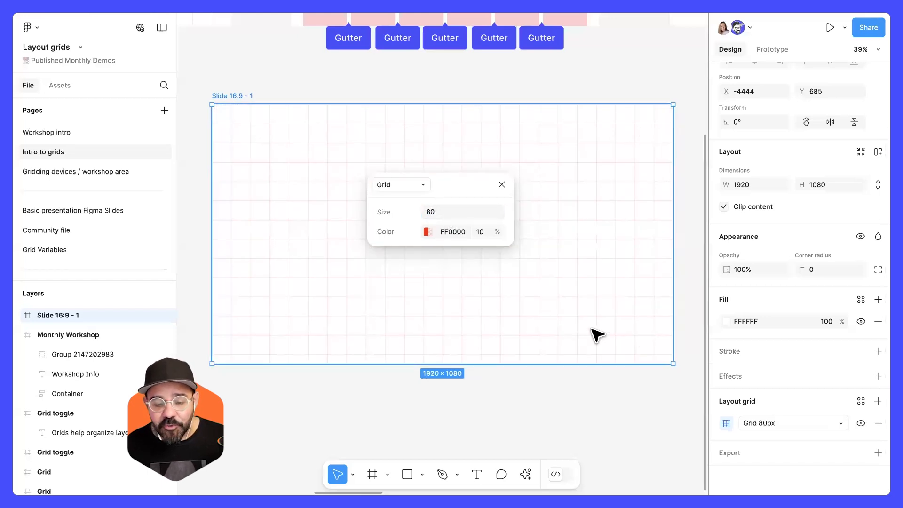
click(500, 185)
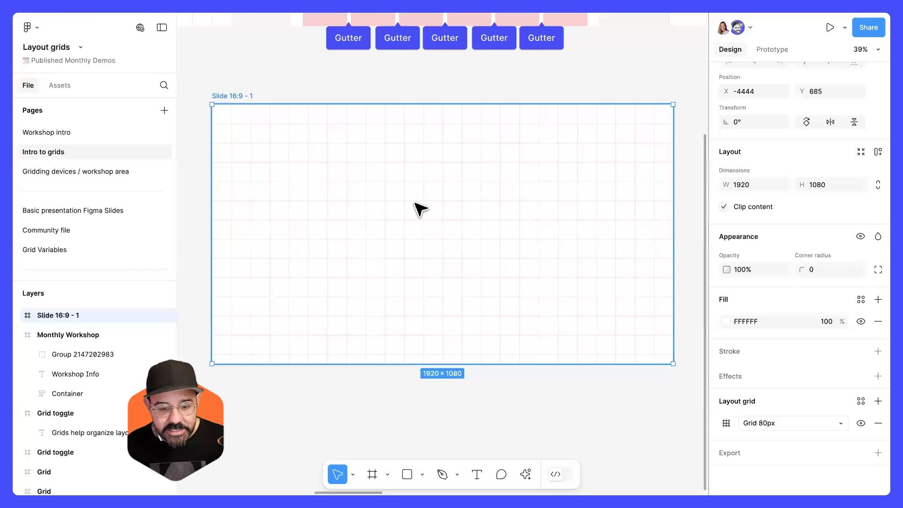
Draw a test rectangle on the slide, move and resize it against the grid, and delete it.
key(r)
drag(347, 174, 448, 266)
drag(411, 234, 409, 220)
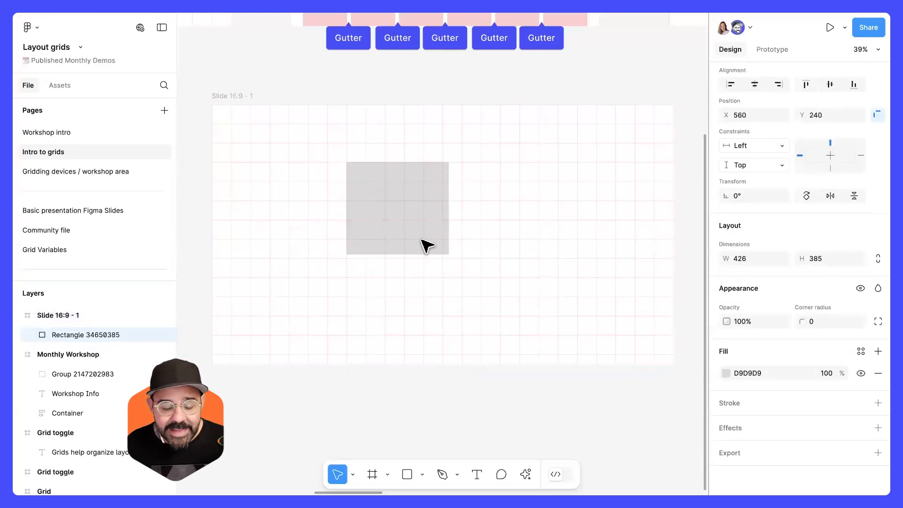
drag(450, 260, 461, 258)
drag(460, 214, 418, 225)
drag(295, 211, 314, 215)
key(Delete)
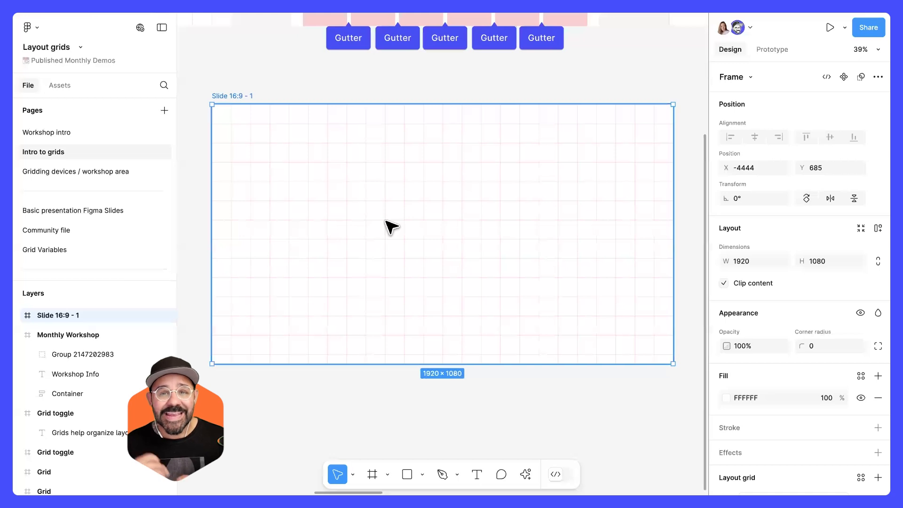
Change the slide's layout grid type from Grid to Columns.
scroll(812, 329, down, 3)
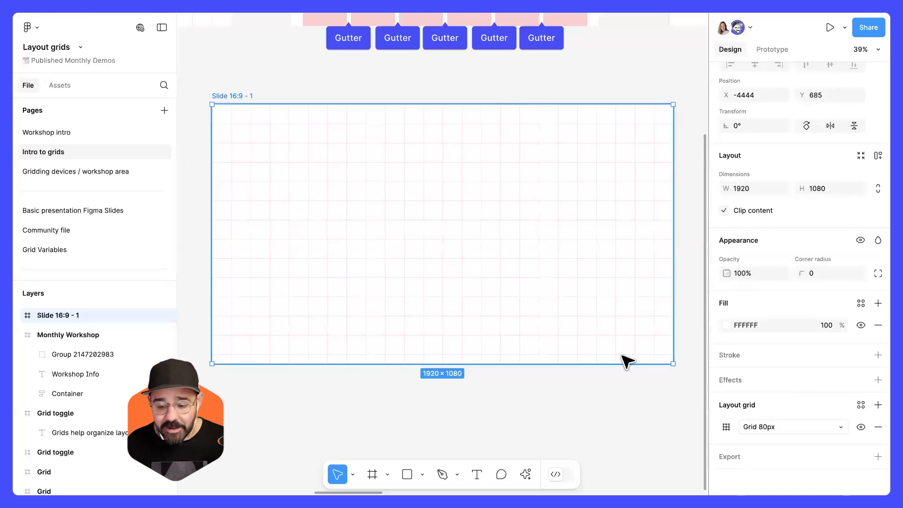
click(727, 428)
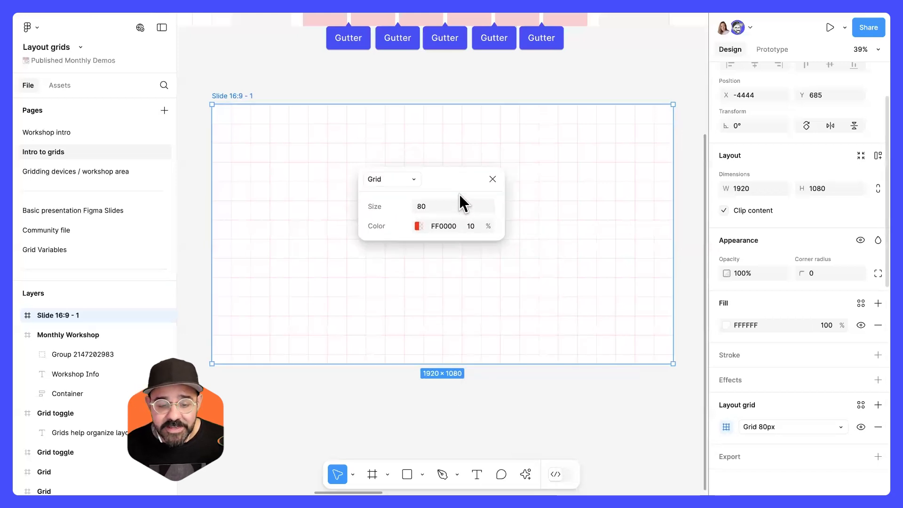
click(408, 188)
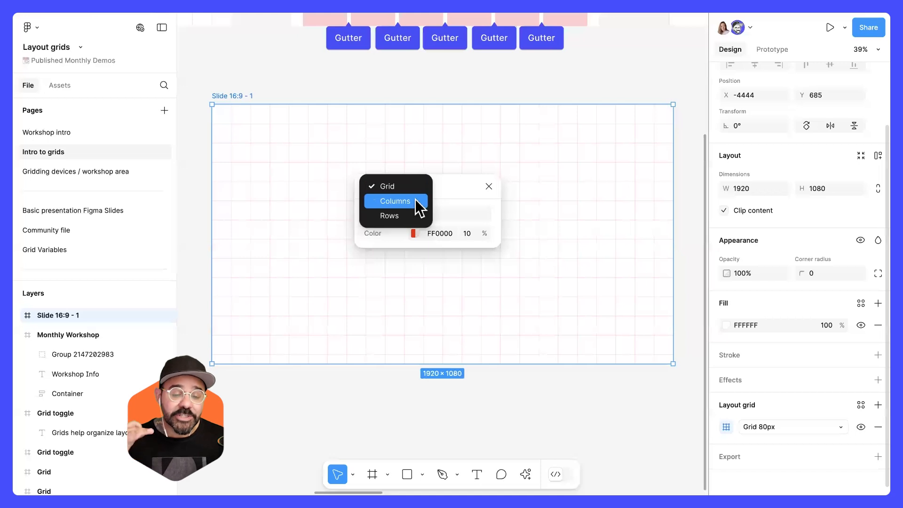
click(417, 201)
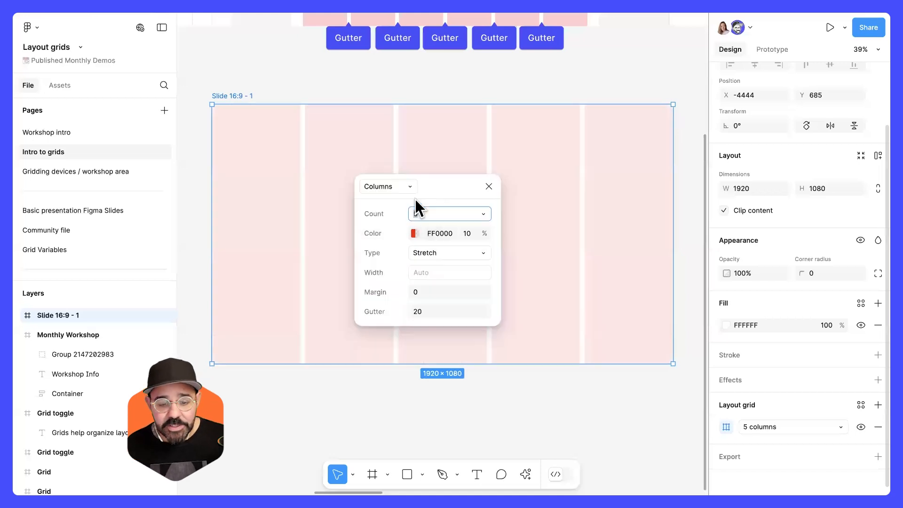
Set the column grid count to 12.
drag(438, 195, 442, 229)
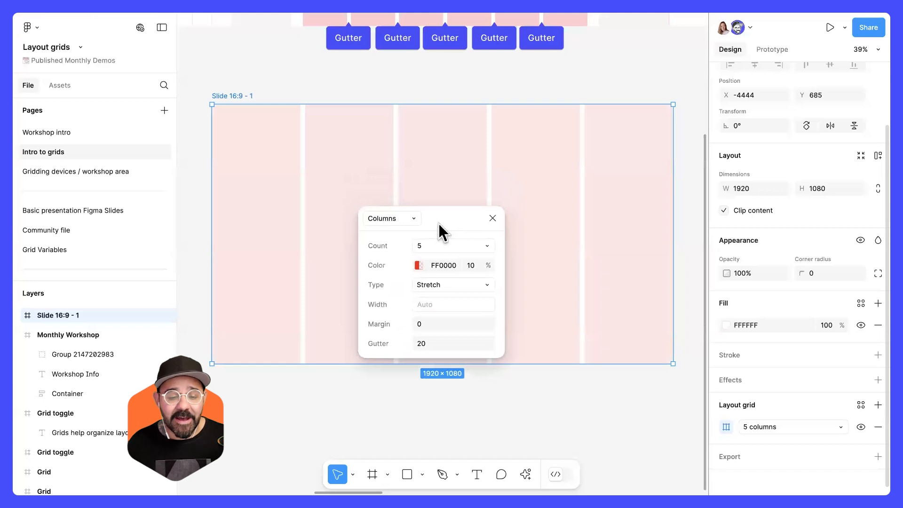
click(473, 246)
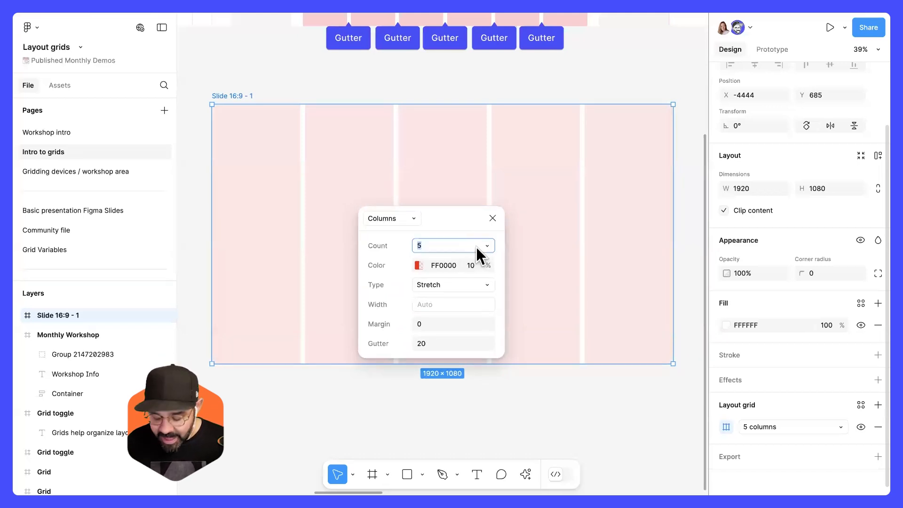
key(Up)
key(Up)
key(Up)
key(Up)
key(Up)
key(Up)
key(Up)
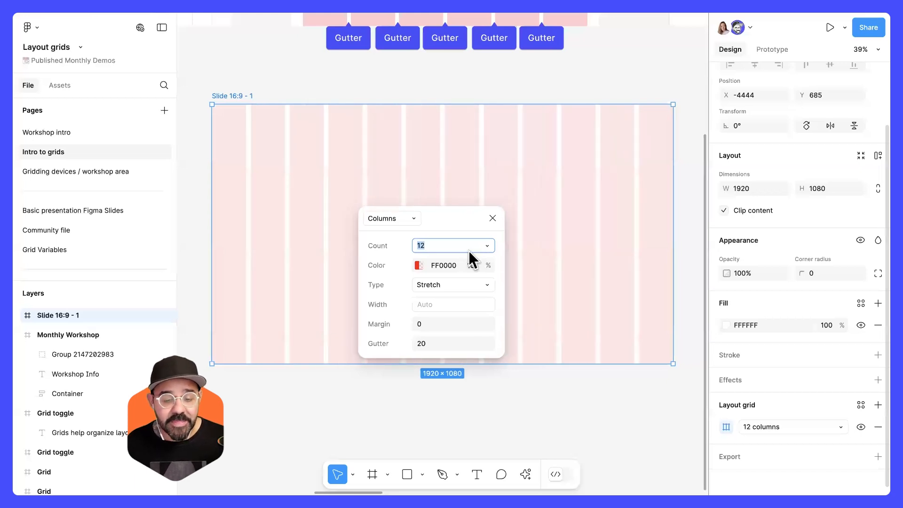
scroll(460, 207, up, 5)
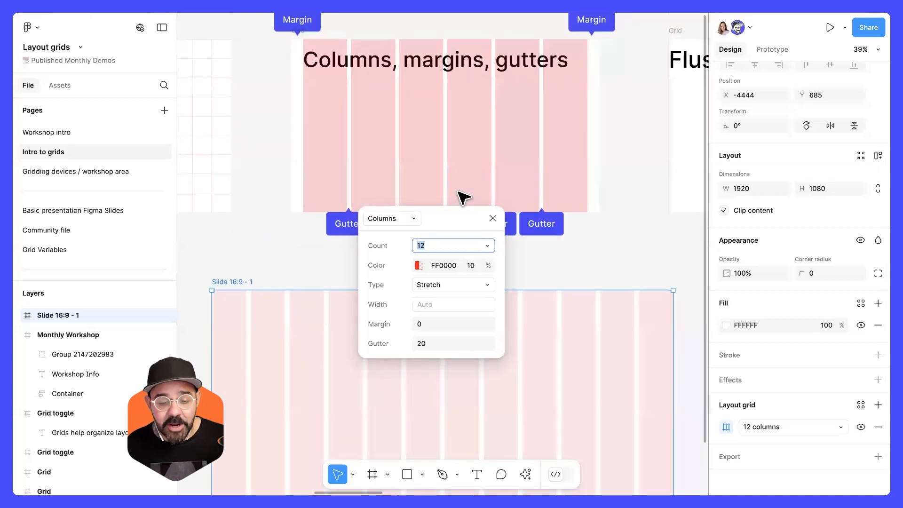
scroll(463, 197, down, 5)
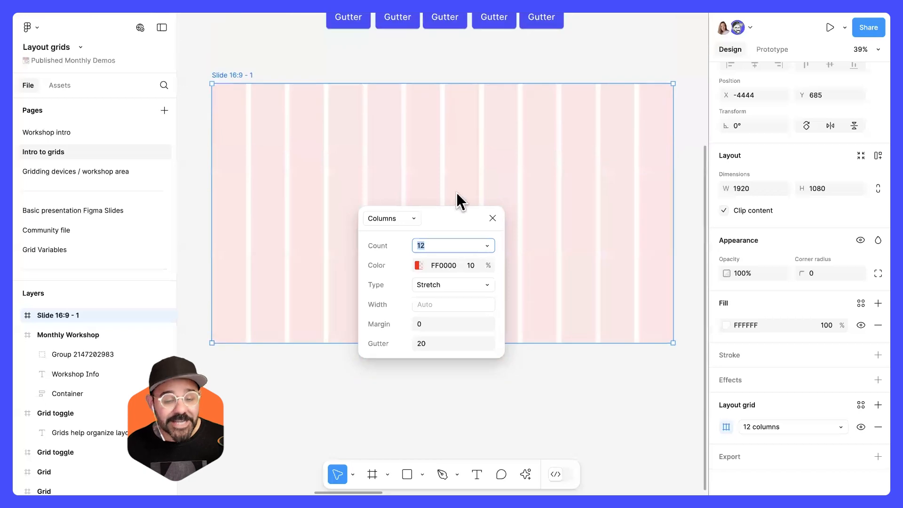
Review the column Type options and compare the slide's columns with the example frame's margins and gutters.
click(455, 284)
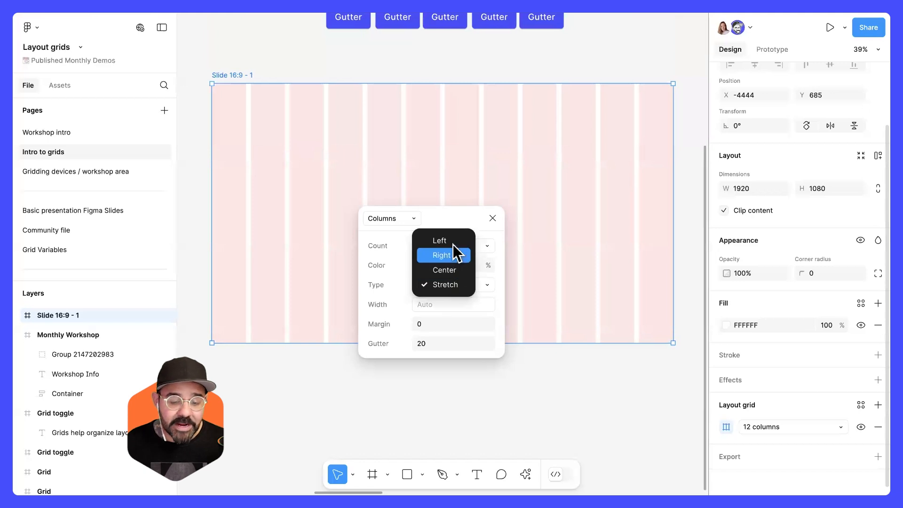
click(456, 285)
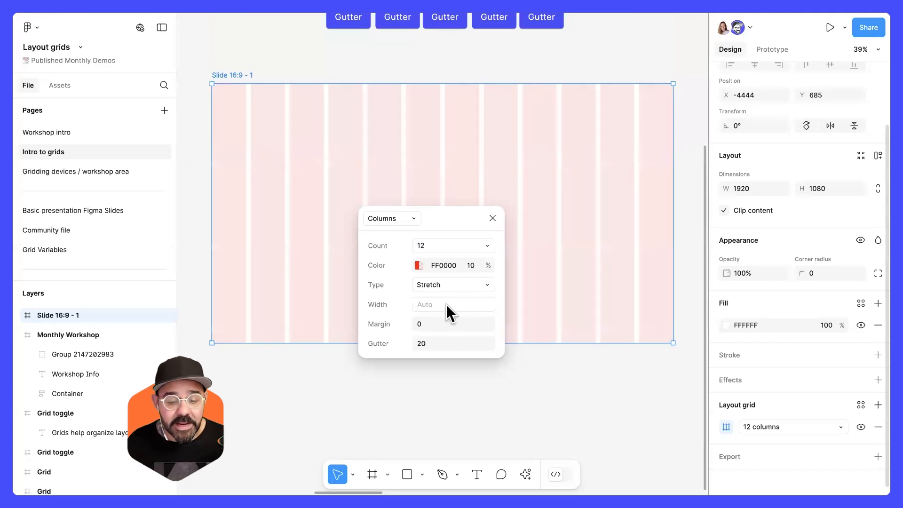
click(441, 323)
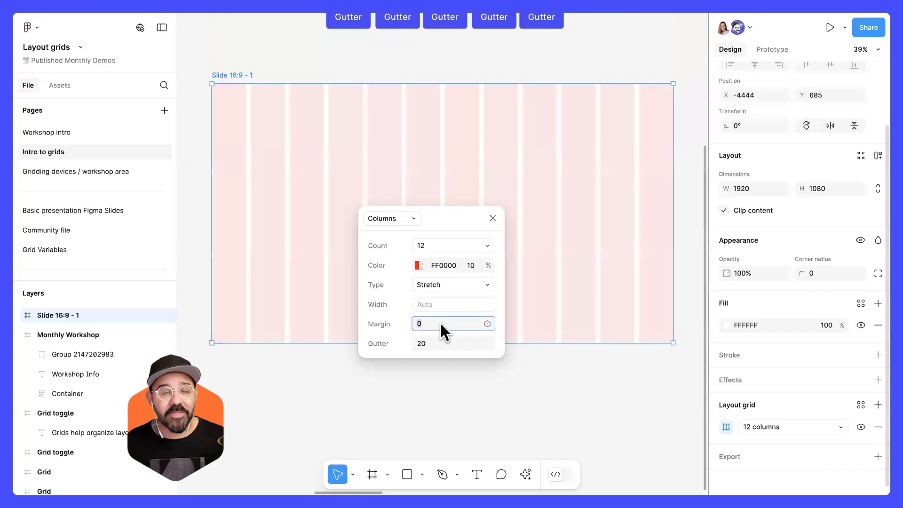
click(474, 224)
scroll(467, 194, up, 5)
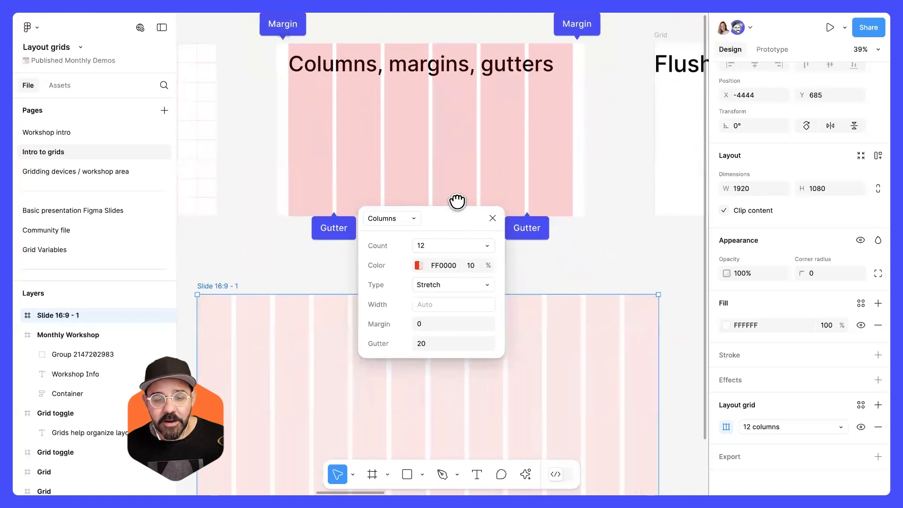
scroll(489, 238, up, 1)
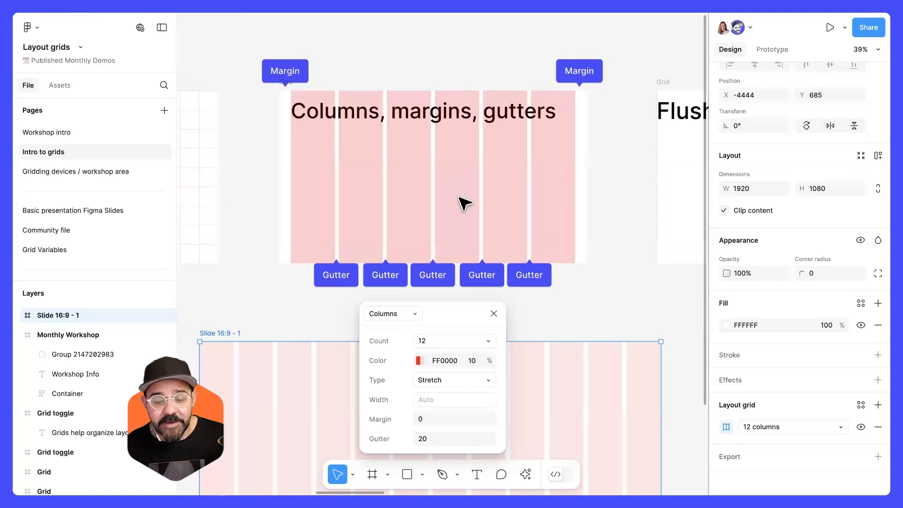
scroll(464, 202, down, 10)
scroll(463, 202, up, 3)
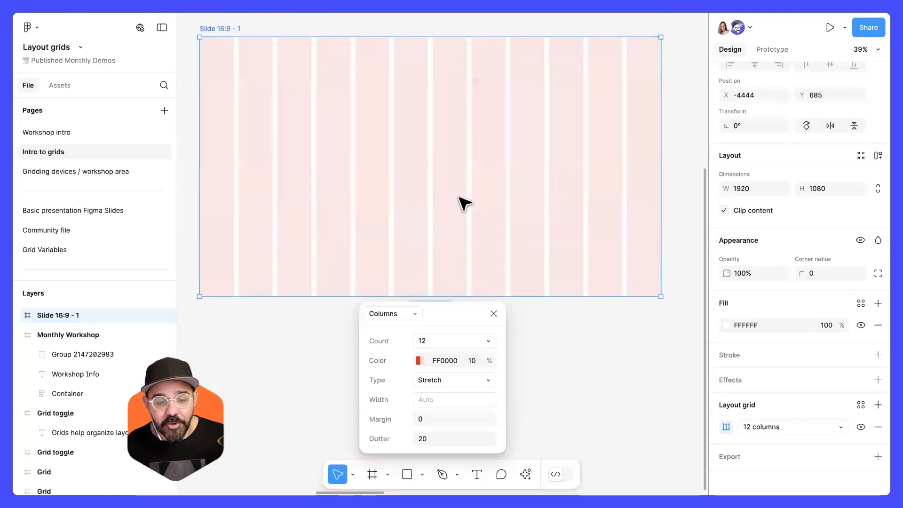
Set the column grid gutter to 16.
click(439, 438)
text(0)
click(443, 418)
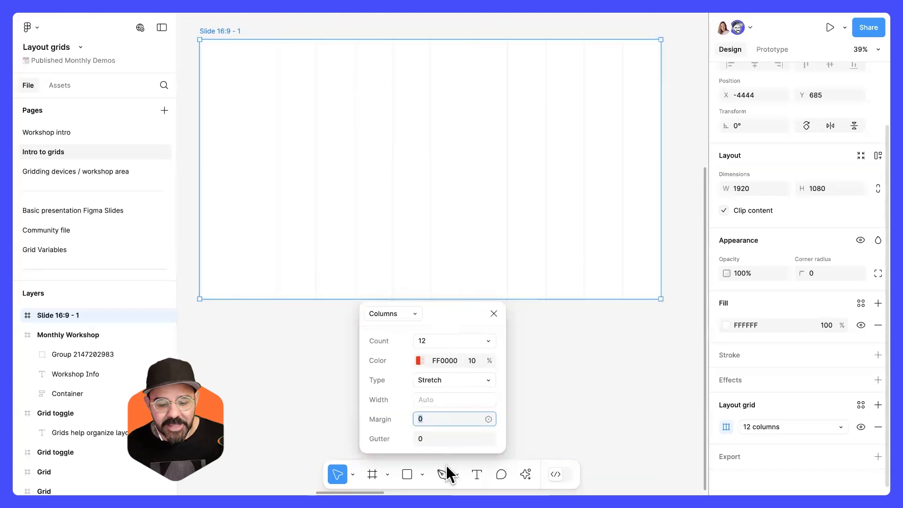
click(440, 439)
text(1.5)
key(Return)
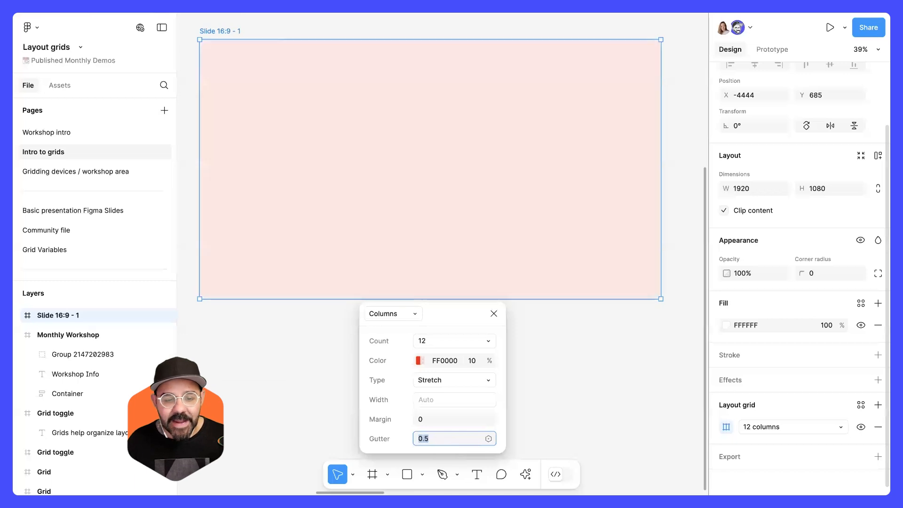
text(10.5)
key(Return)
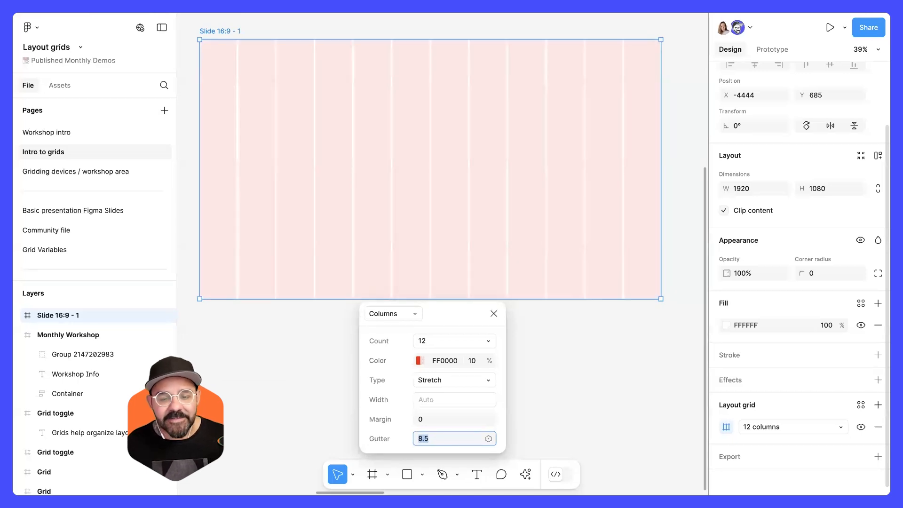
text(14.5)
key(Return)
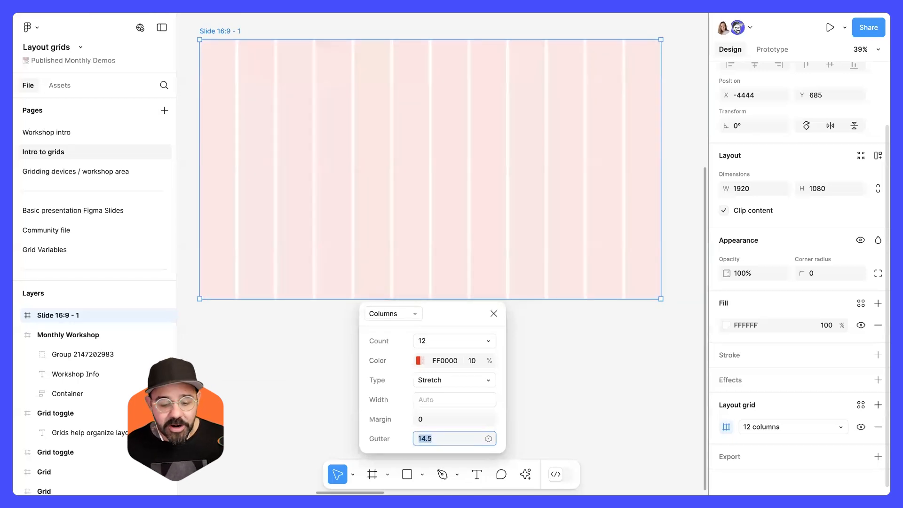
text(16)
Set the column grid margin to 48.
click(443, 418)
text(48)
key(Return)
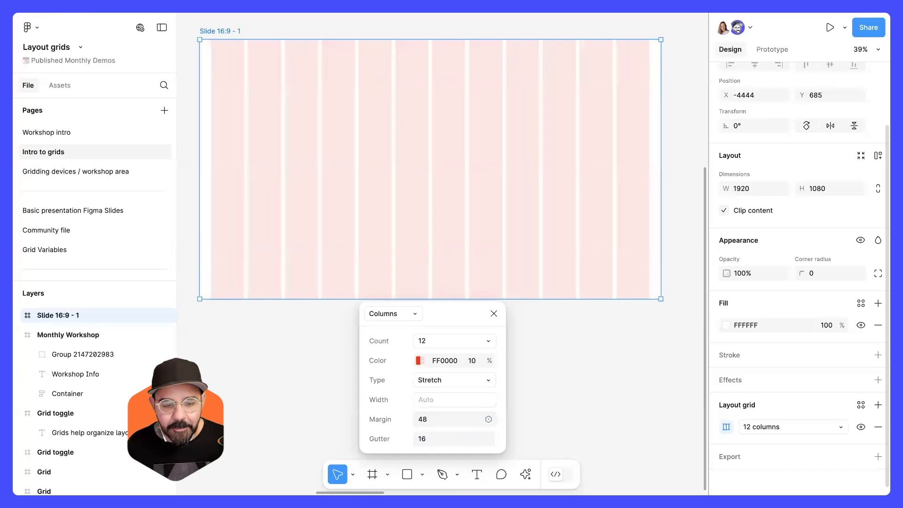
drag(425, 424, 485, 419)
click(431, 419)
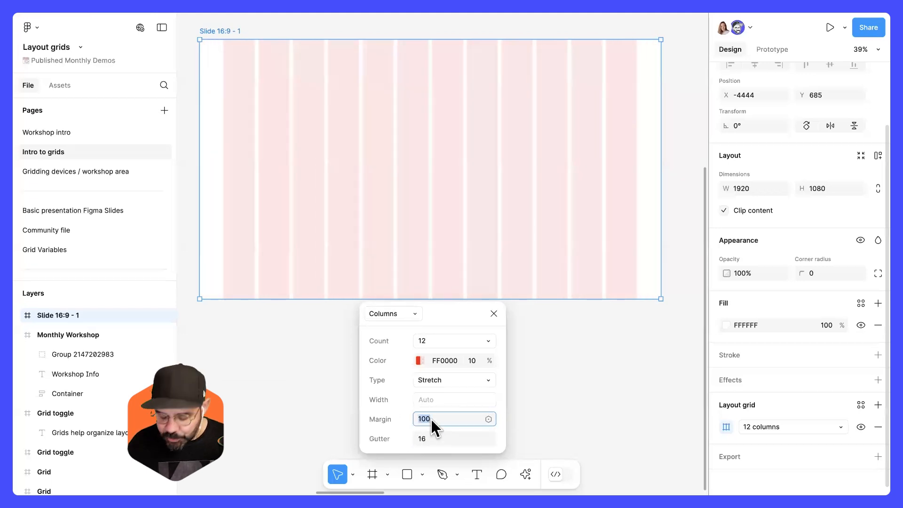
text(48)
key(Return)
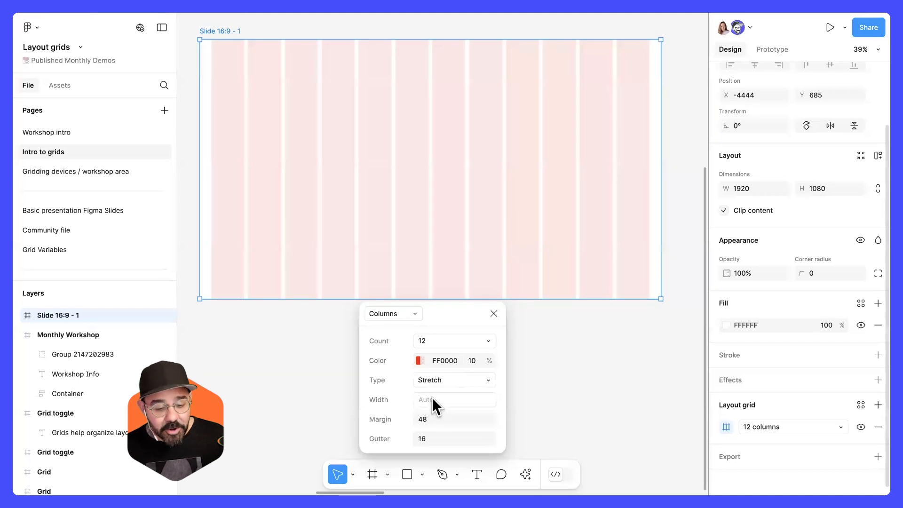
Resize the slide's width to test the stretching columns, then undo the resize.
click(430, 417)
drag(657, 278, 443, 250)
drag(443, 249, 591, 246)
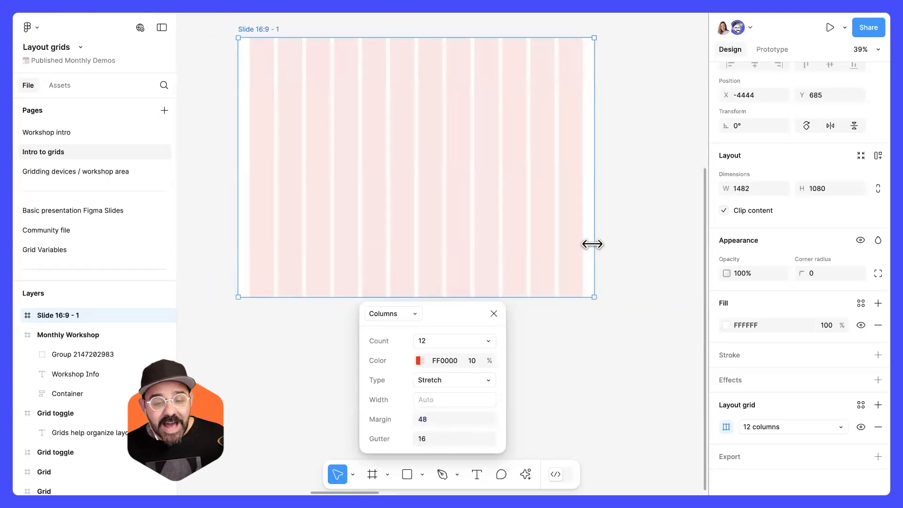
key(ctrl+z)
scroll(582, 255, right, 3)
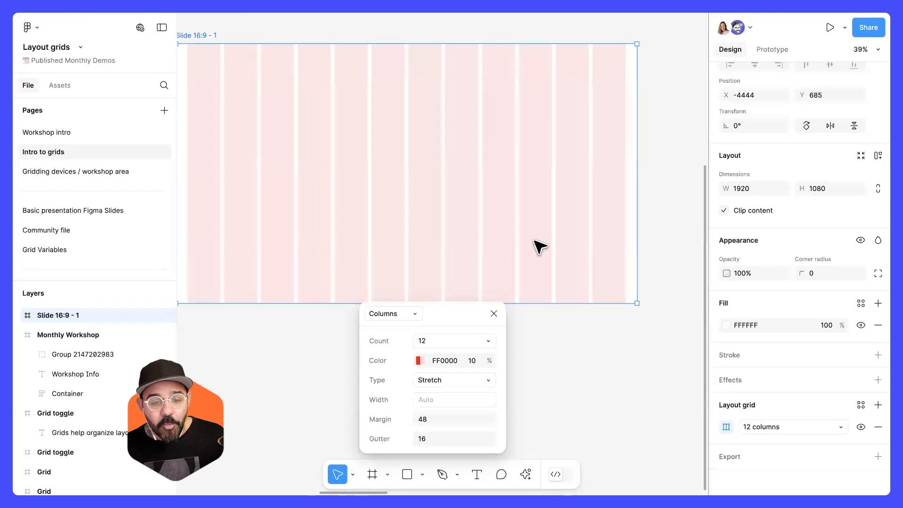
scroll(514, 220, left, 2)
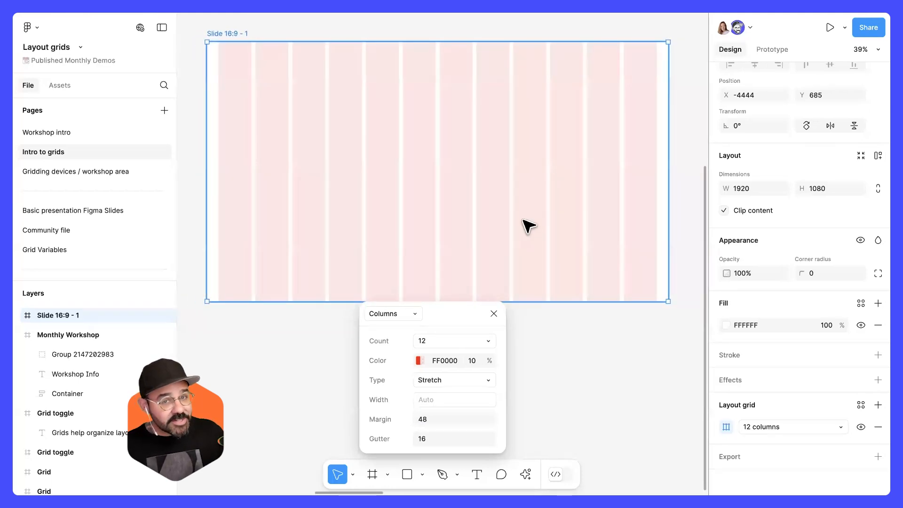
Review the margin and gutter settings, then close the grid settings and compare with the example frame.
scroll(498, 218, up, 1)
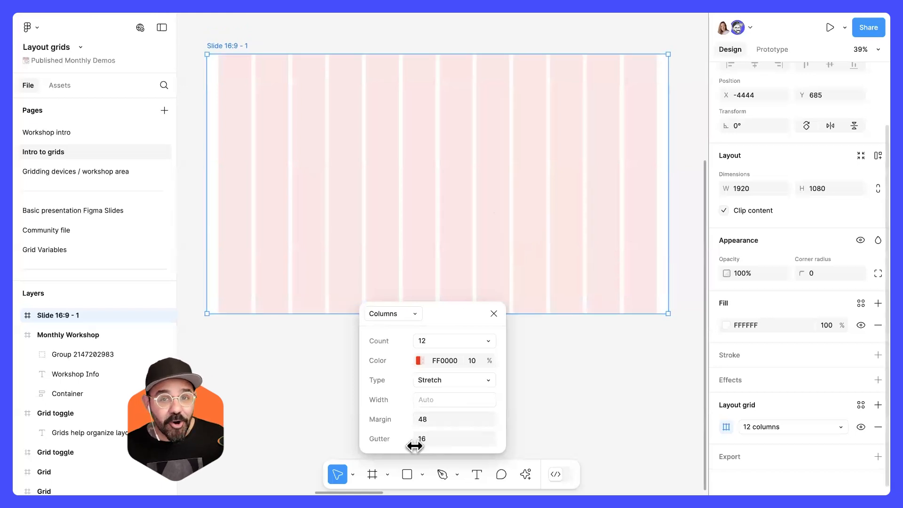
click(432, 440)
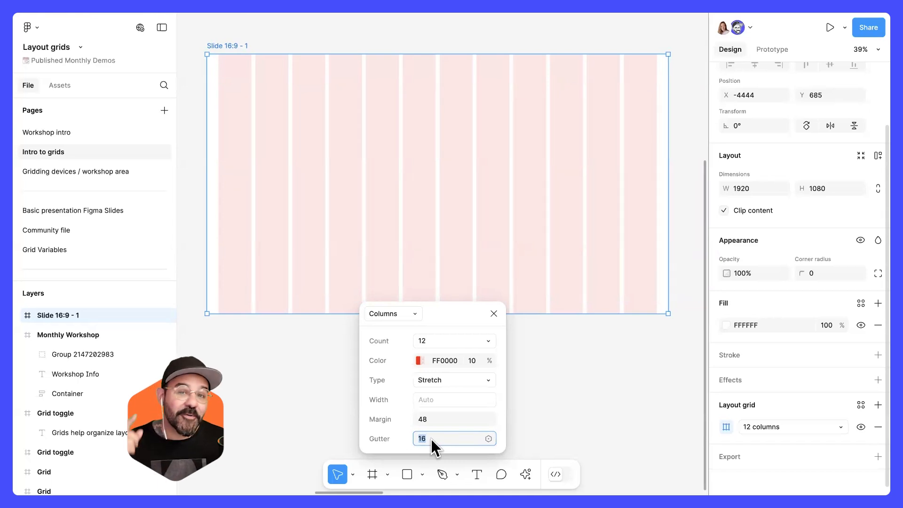
drag(470, 316, 470, 232)
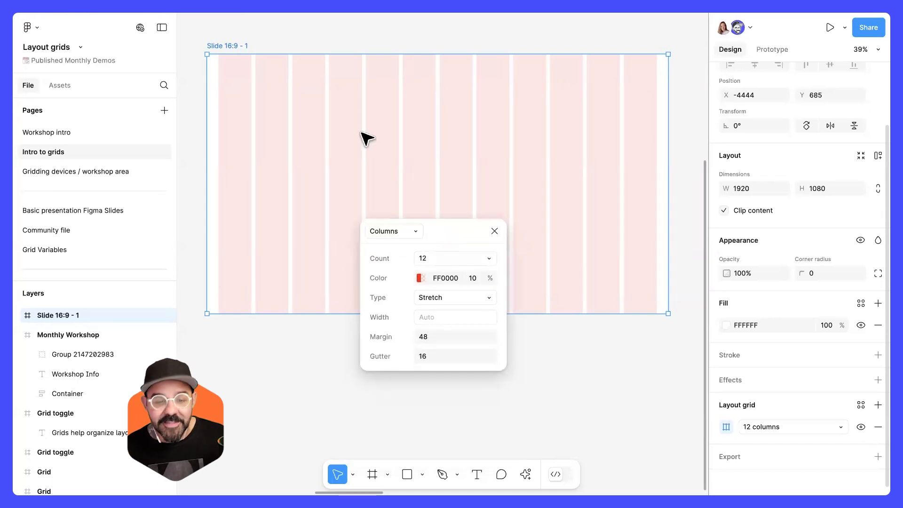
click(450, 334)
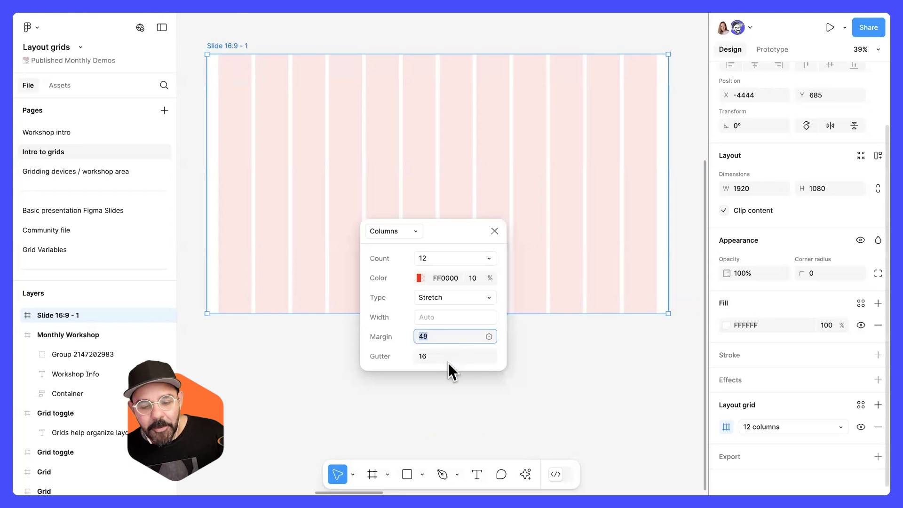
click(448, 357)
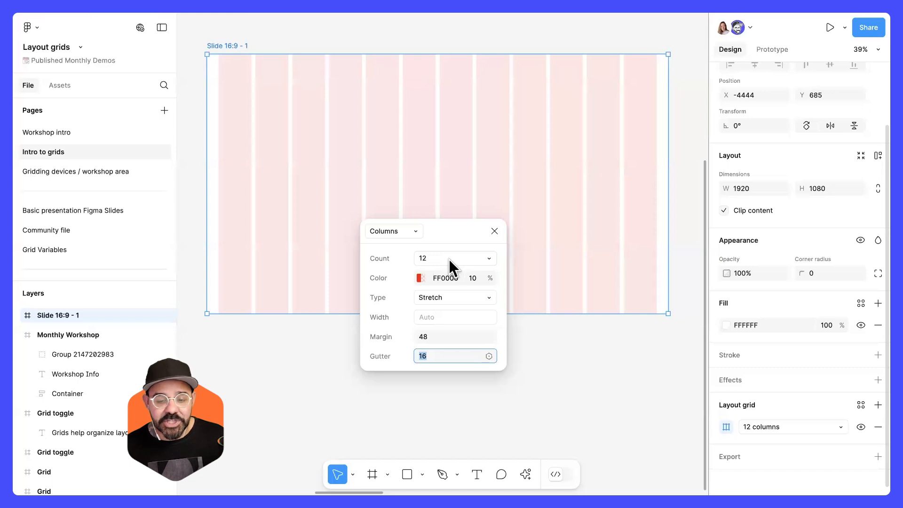
click(494, 231)
scroll(468, 288, up, 10)
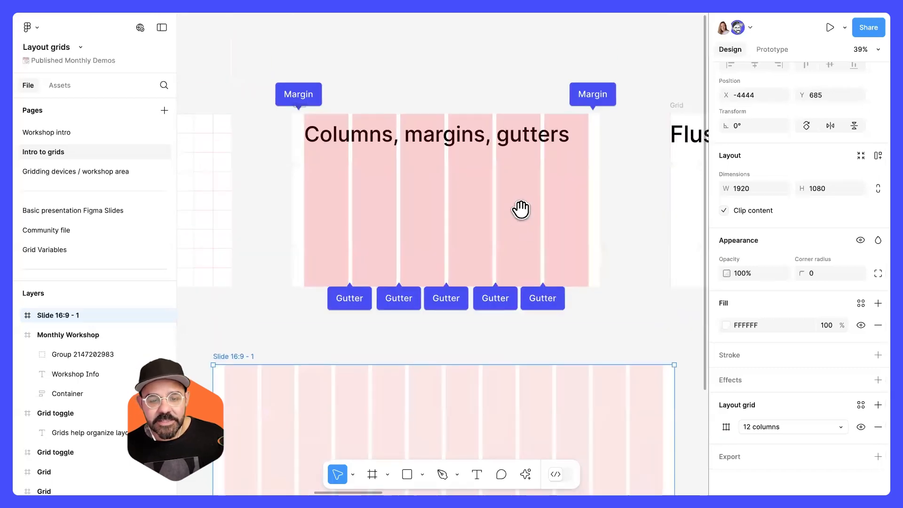
scroll(540, 288, down, 8)
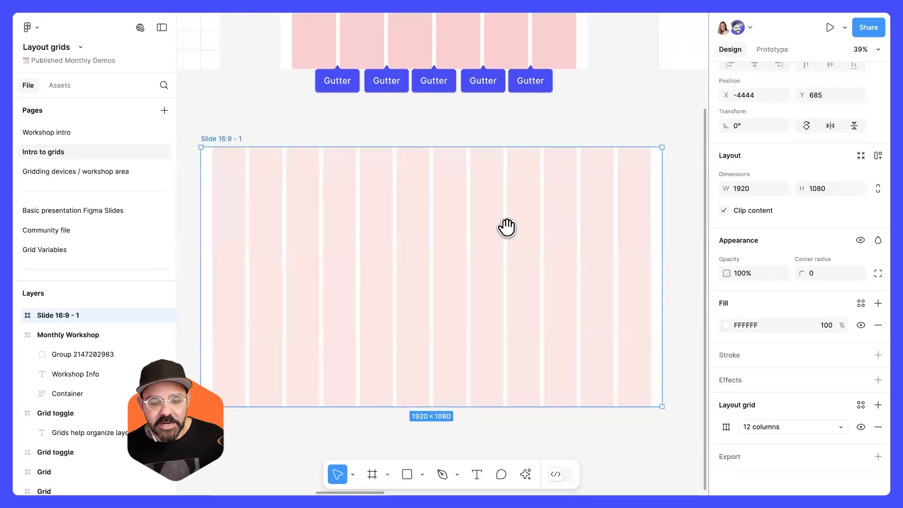
Draw a rectangle about 597 × 404 spanning the first four columns from the left margin.
key(r)
drag(333, 242, 433, 303)
mouse_move(394, 281)
mouse_down()
mouse_move(275, 246)
mouse_move(364, 240)
mouse_up()
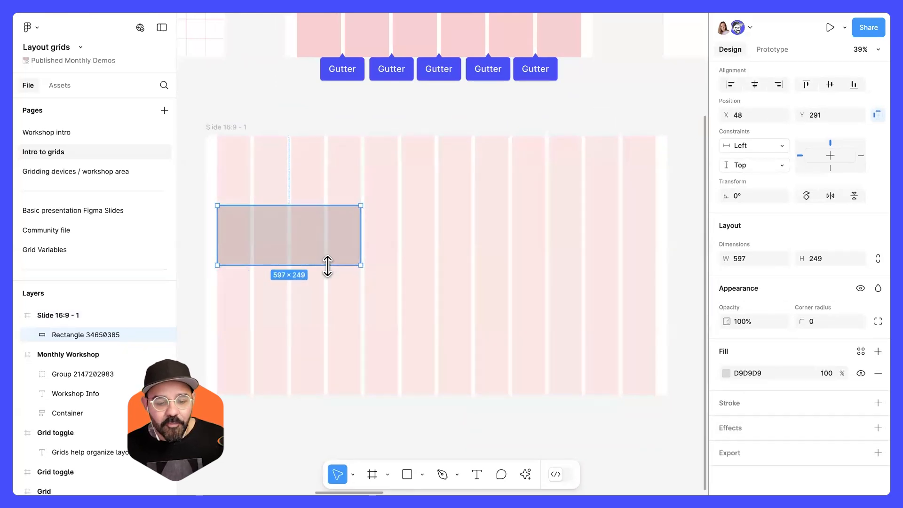
drag(324, 265, 338, 302)
Darken the rectangle's fill color and duplicate it into copies snapped to the next column groups across the slide.
click(726, 373)
drag(581, 256, 559, 275)
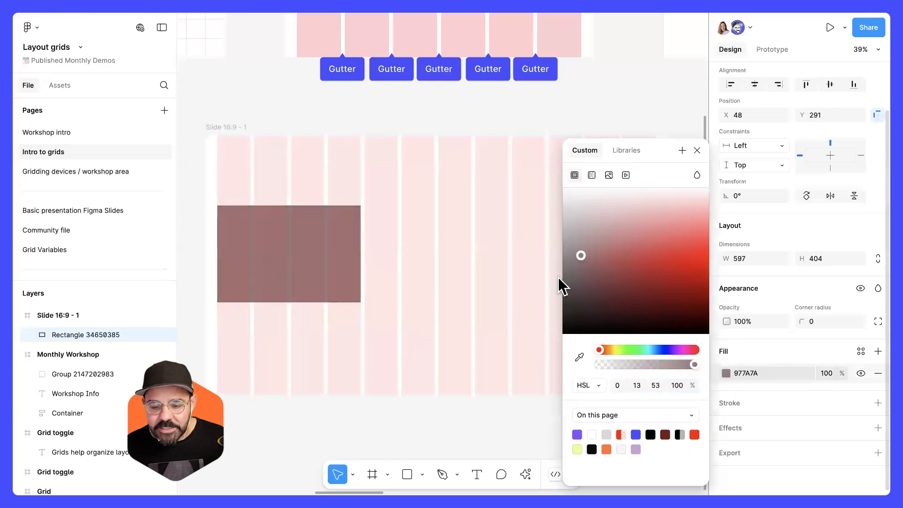
click(517, 191)
click(335, 266)
drag(335, 266, 616, 252)
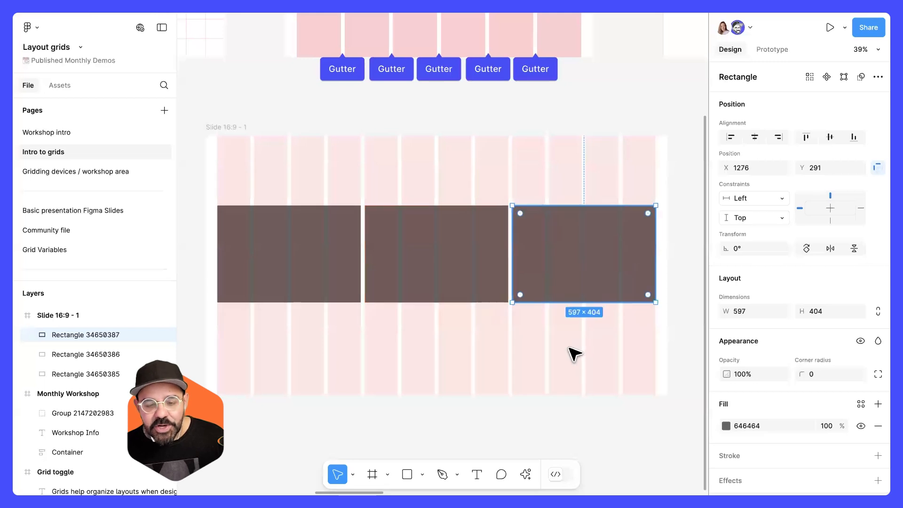
Rearrange the rectangles into a top row of three and add a second row of four rectangles each spanning three columns.
click(573, 356)
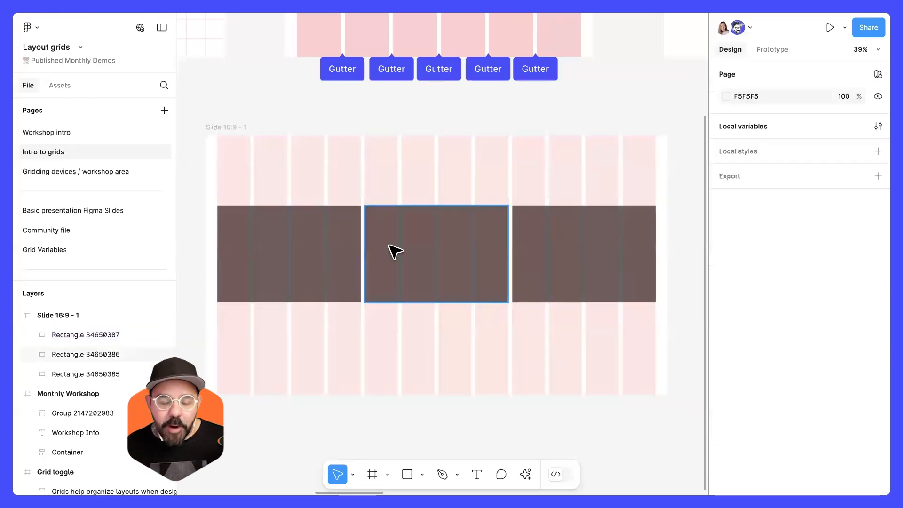
click(343, 262)
shift+click(494, 259)
shift+click(523, 261)
drag(428, 262, 429, 225)
click(456, 341)
alt+drag(303, 250, 312, 365)
drag(362, 325, 475, 332)
alt+drag(469, 332, 531, 337)
click(438, 409)
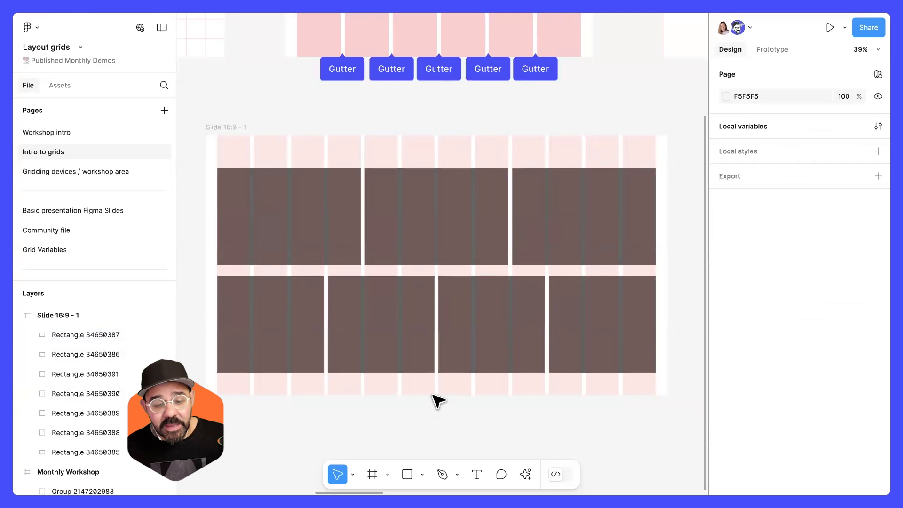
click(296, 331)
click(385, 319)
click(583, 321)
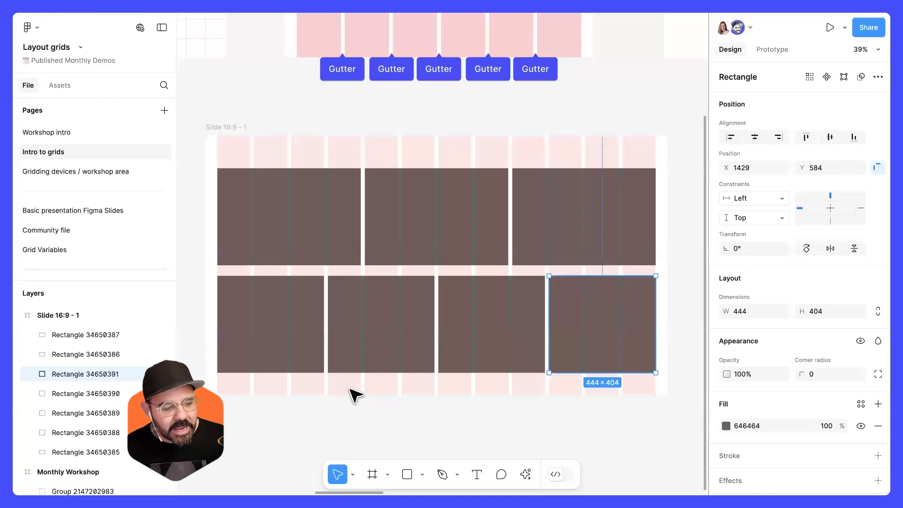
Delete all seven rectangles and then the Slide 16:9 - 1 frame.
drag(309, 382, 566, 217)
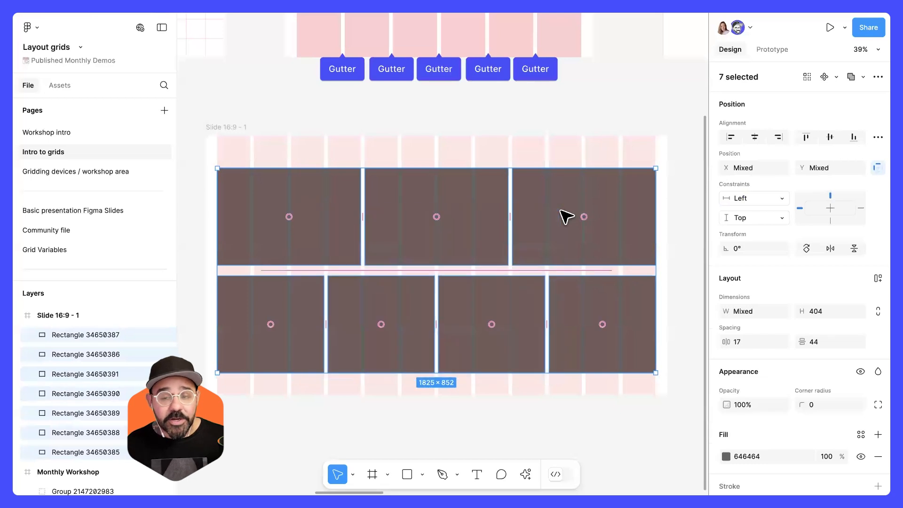
key(Delete)
scroll(475, 235, up, 3)
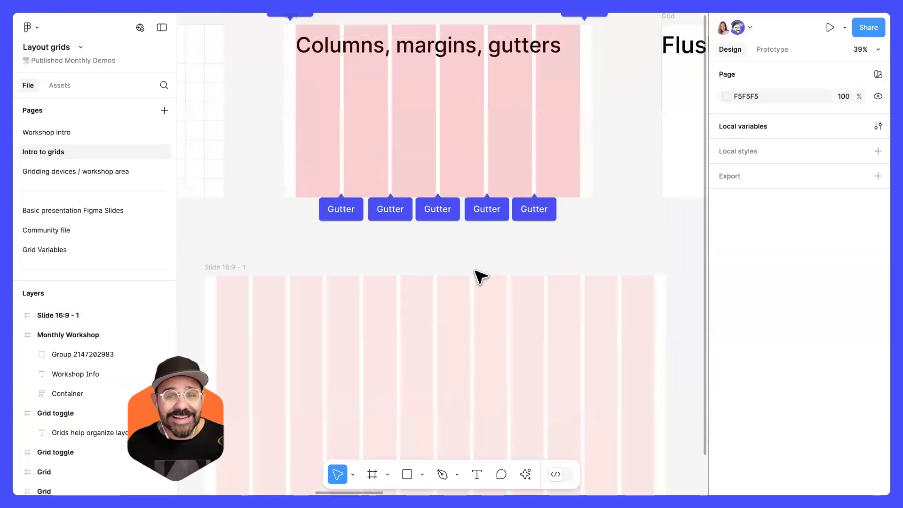
scroll(423, 302, down, 1)
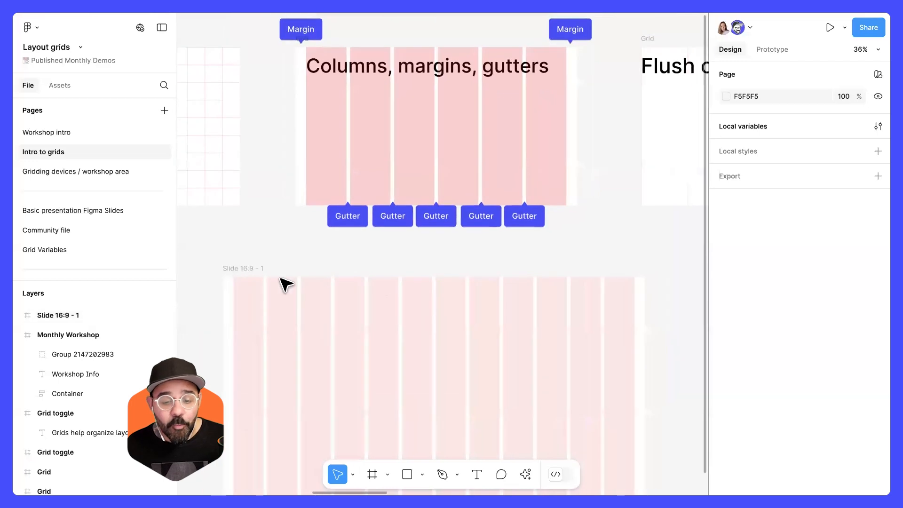
click(267, 276)
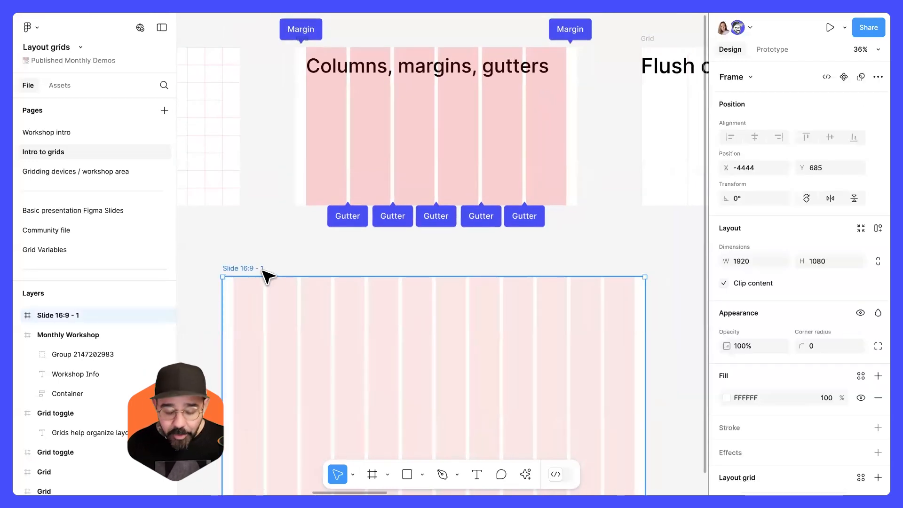
key(Delete)
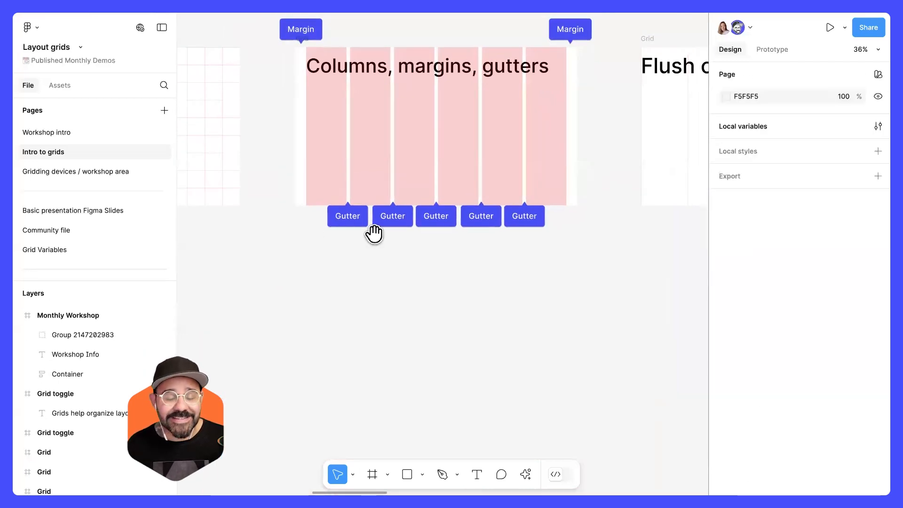
Examine the example frames for flush columns and for rows, margins and gutters.
scroll(483, 254, up, 2)
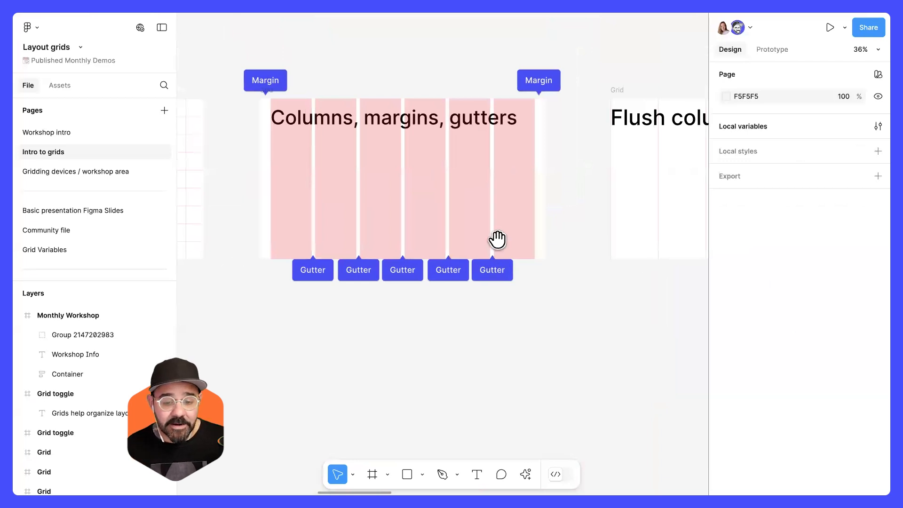
scroll(489, 244, right, 3)
scroll(489, 244, up, 2)
drag(586, 228, 451, 246)
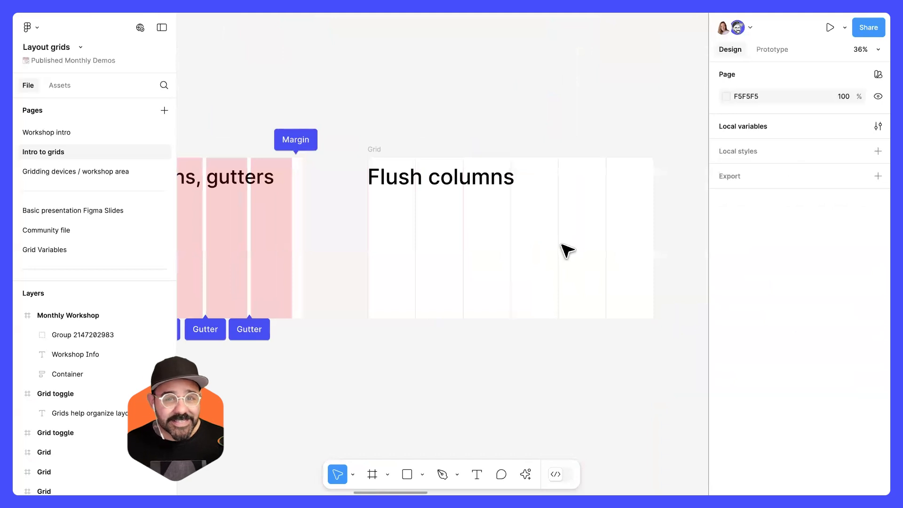
scroll(570, 247, up, 1)
scroll(571, 246, up, 3)
scroll(539, 244, right, 2)
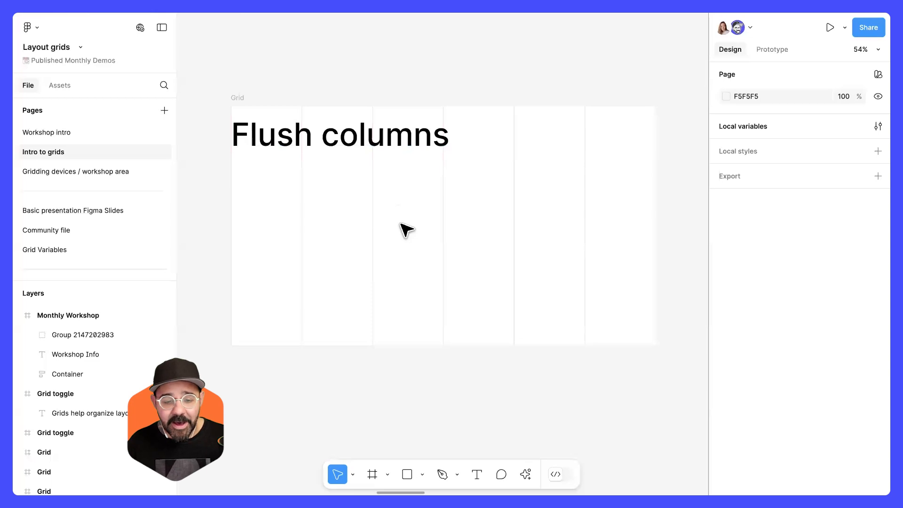
drag(348, 237, 612, 287)
drag(287, 303, 575, 263)
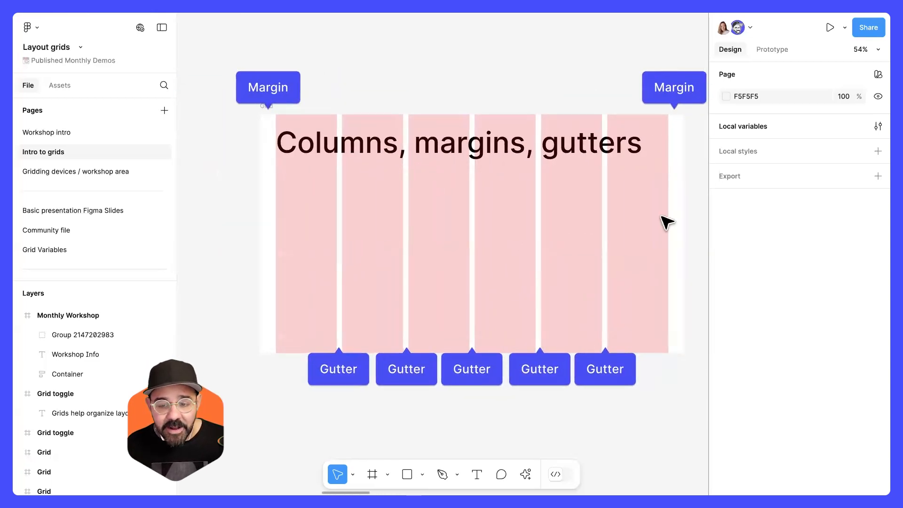
drag(667, 252, 287, 214)
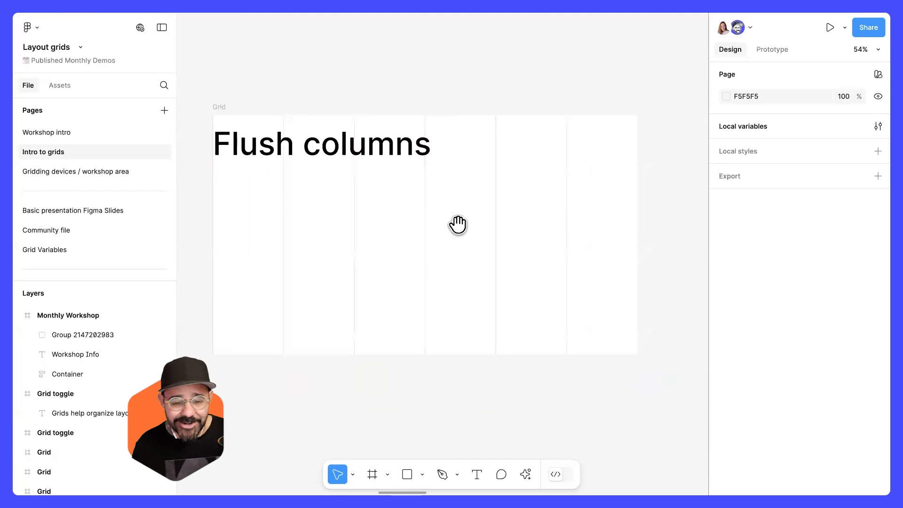
scroll(457, 222, right, 10)
scroll(405, 212, down, 4)
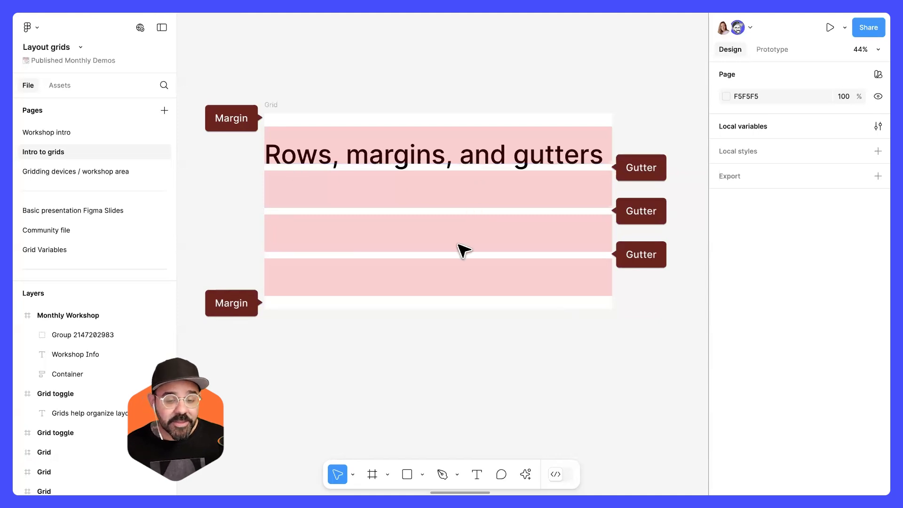
scroll(474, 274, down, 10)
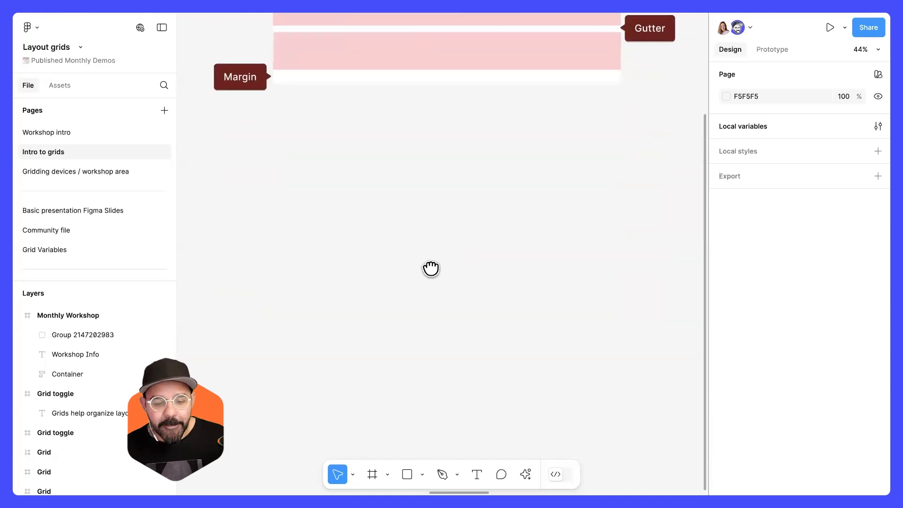
Draw a new frame about 1164 × 872 below the examples and rename it rows.
key(f)
drag(275, 127, 605, 364)
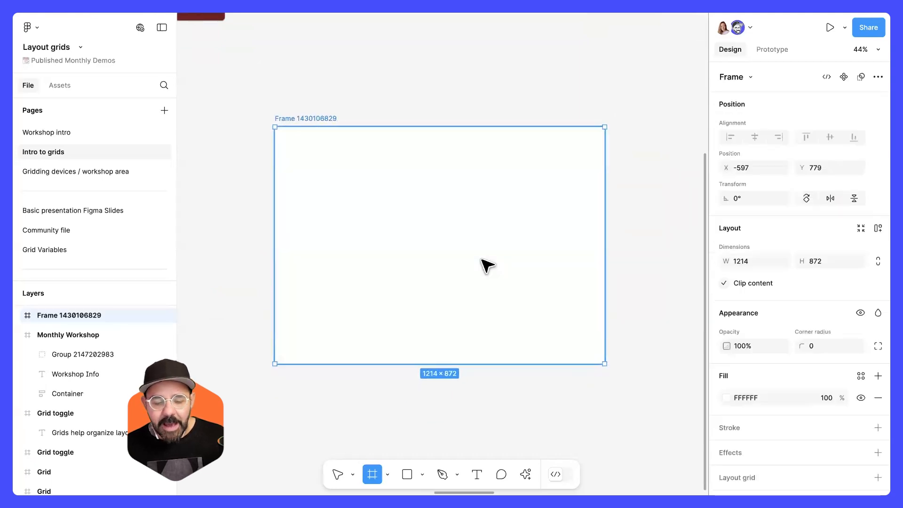
key(shift+Up)
mouse_move(608, 227)
mouse_down()
mouse_move(630, 228)
mouse_move(594, 230)
mouse_up()
double_click(317, 96)
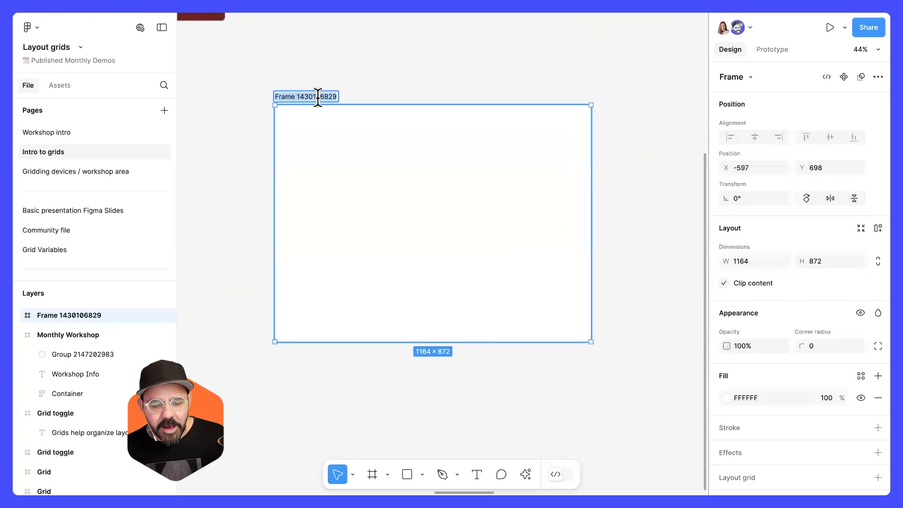
text(rows)
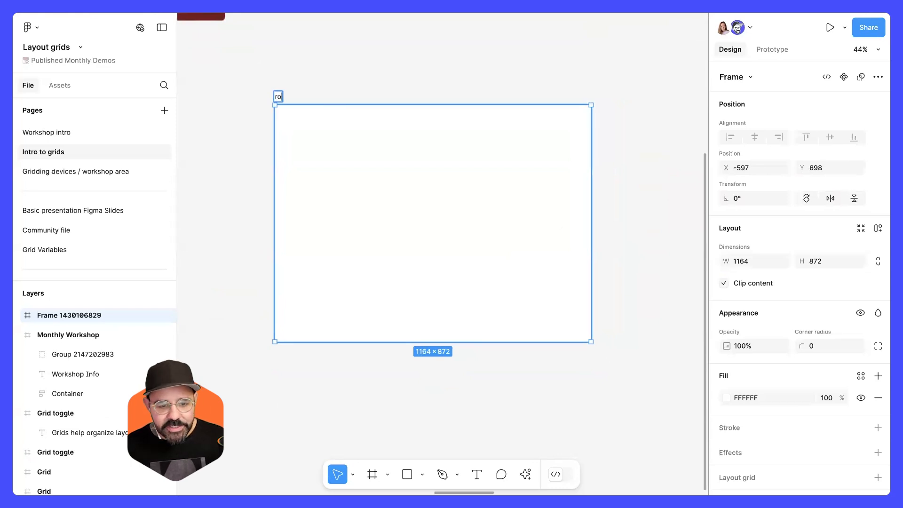
key(Return)
Add a layout grid to the rows frame and switch it to a Rows grid.
scroll(721, 346, down, 2)
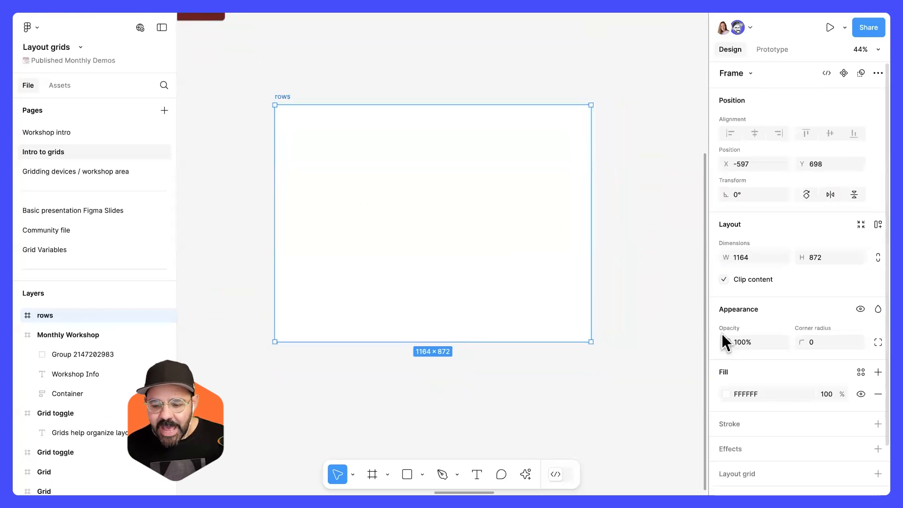
click(732, 430)
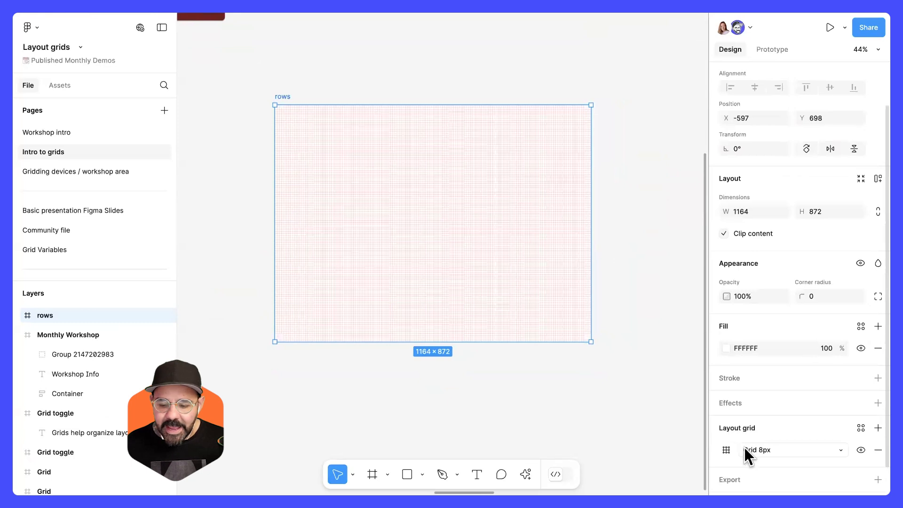
click(727, 450)
drag(659, 424, 451, 291)
click(399, 267)
click(410, 299)
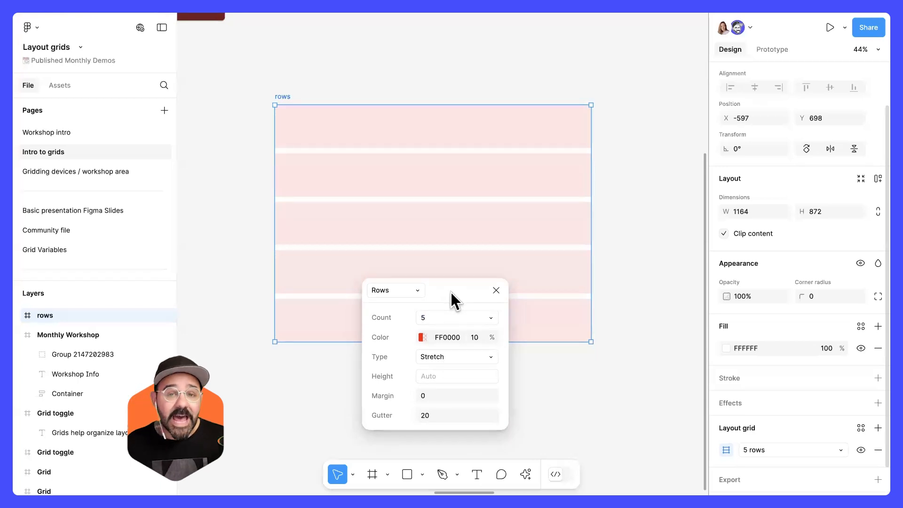
Set the rows grid to a count of 6, a margin of 48 and a gutter of 16.
click(461, 315)
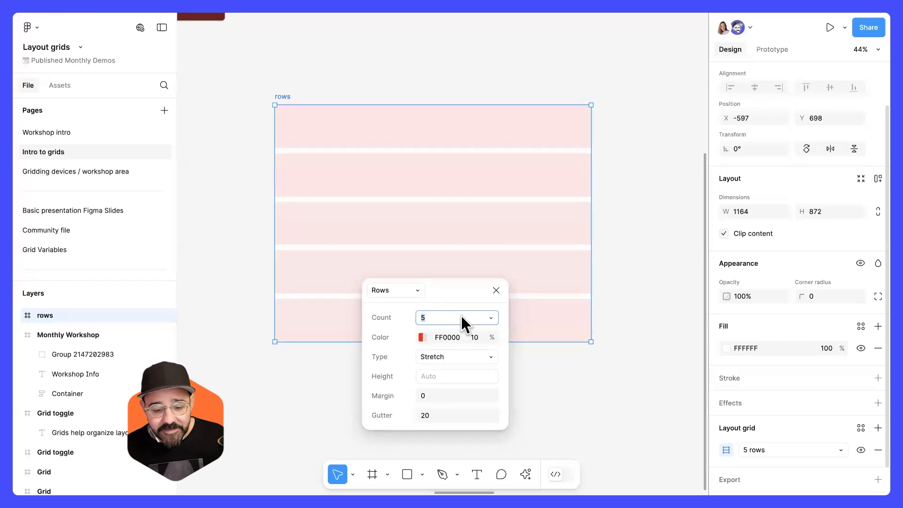
text(6)
key(Return)
click(445, 418)
click(449, 397)
text(48)
key(Return)
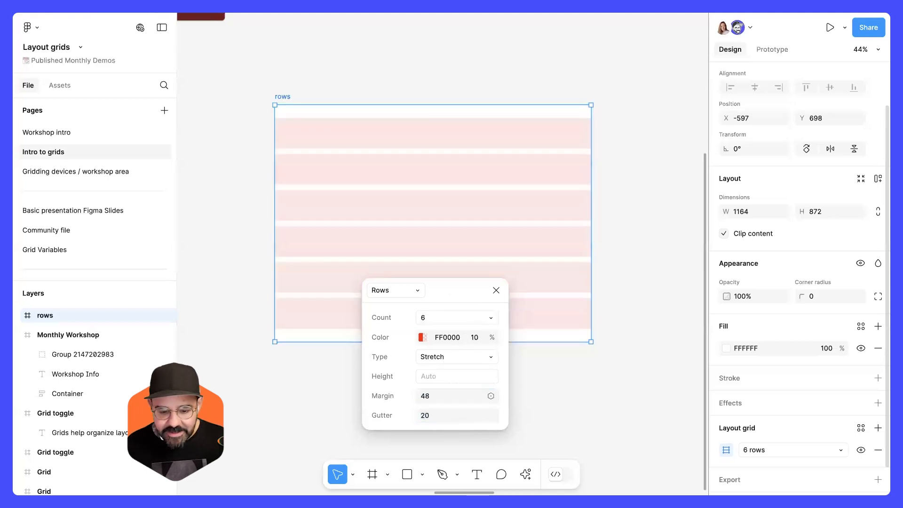
click(445, 416)
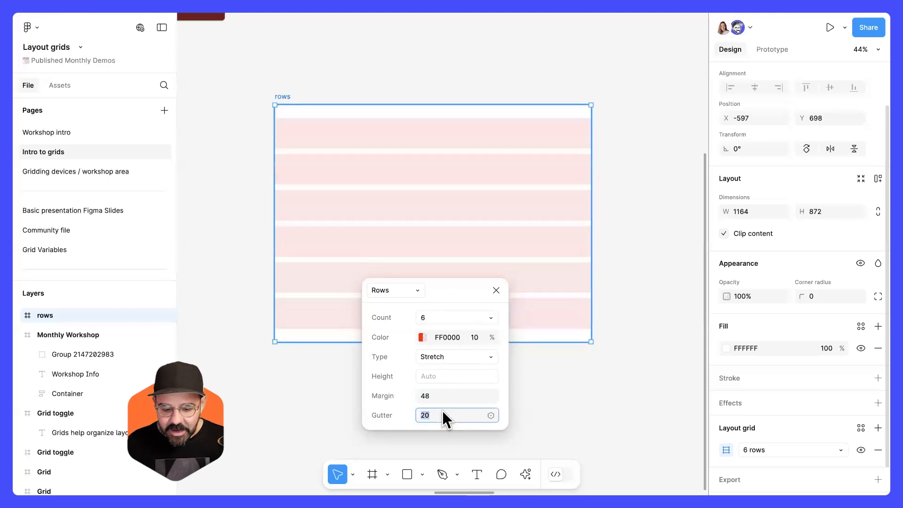
text(16)
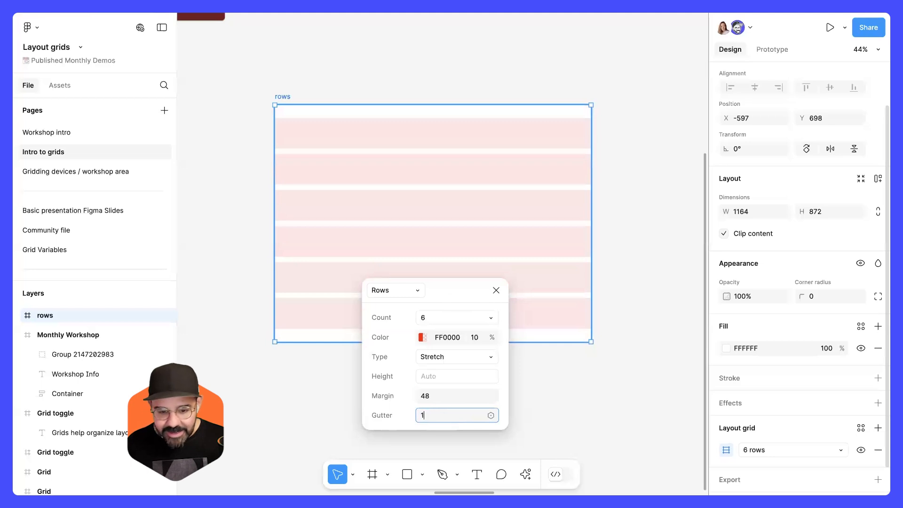
key(Return)
Stretch the frame's height to about 991 to see the rows grid stretch with it.
drag(448, 290, 616, 254)
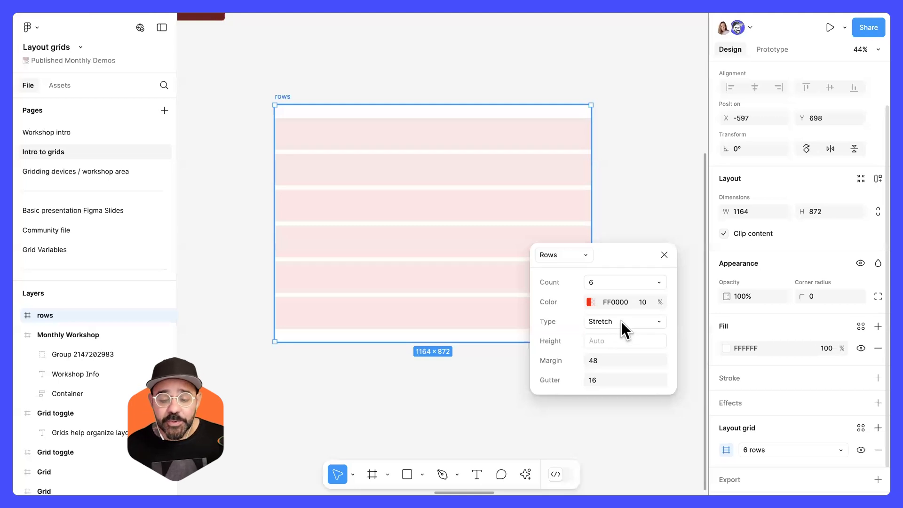
click(624, 329)
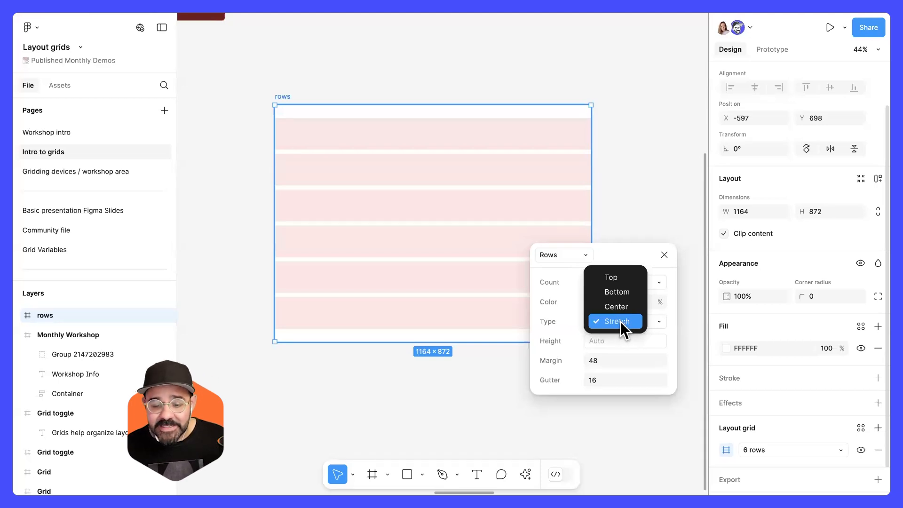
click(620, 322)
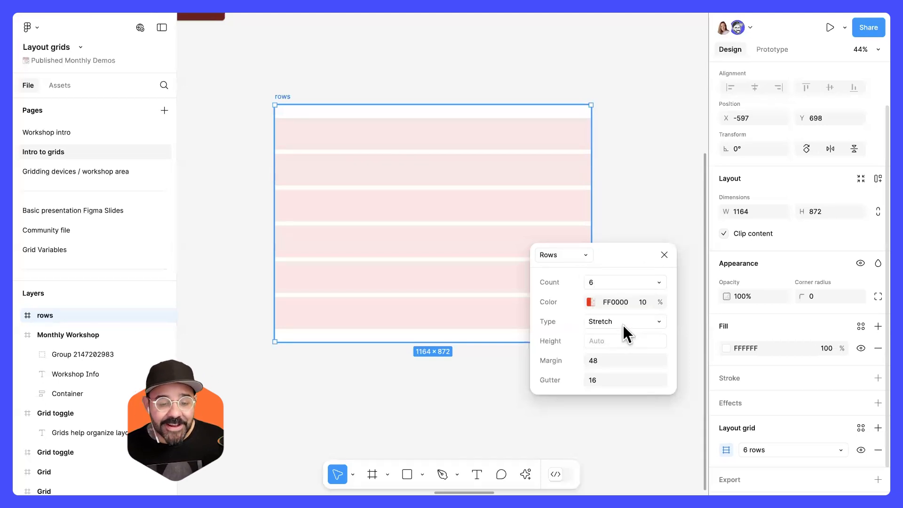
drag(467, 342, 437, 374)
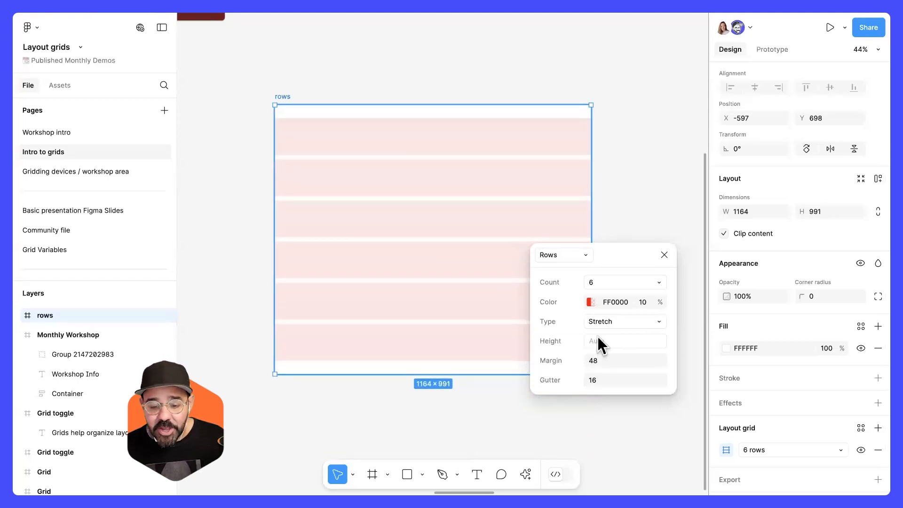
Change the rows grid type to Top with a row height of 16.
click(617, 320)
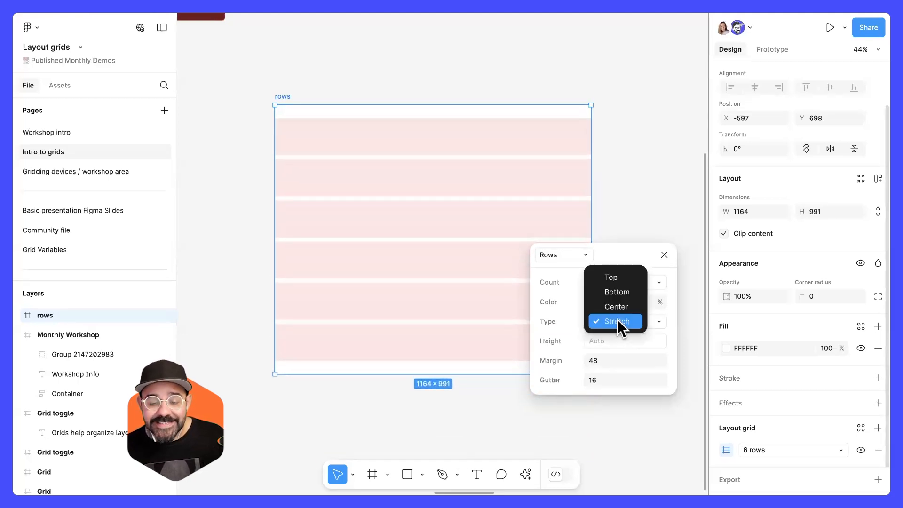
click(615, 278)
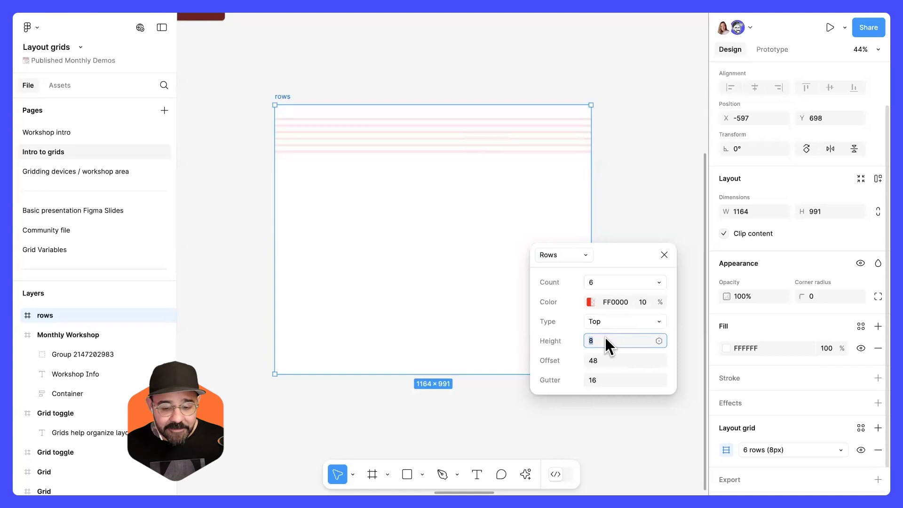
text(16)
key(Return)
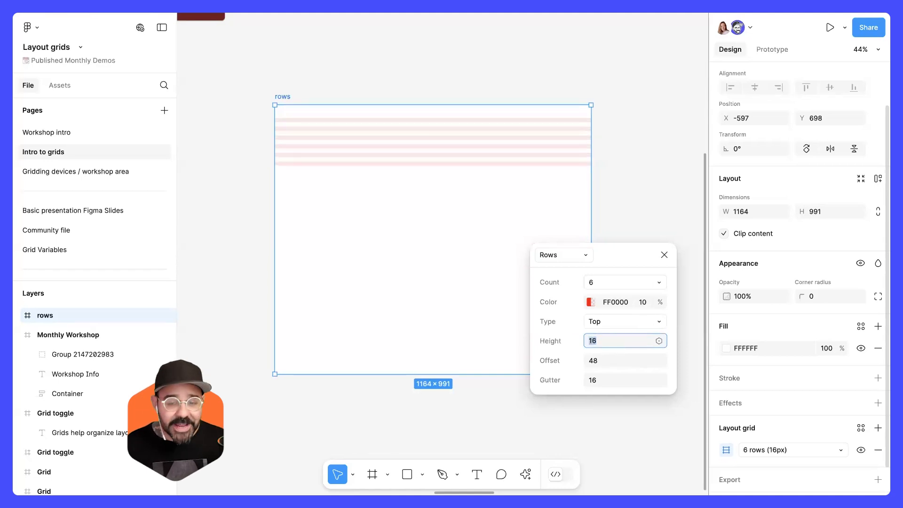
Increase the row height in steps to 104.
key(shift+Up)
key(shift+Up)
key(shift+Up)
key(shift+Up)
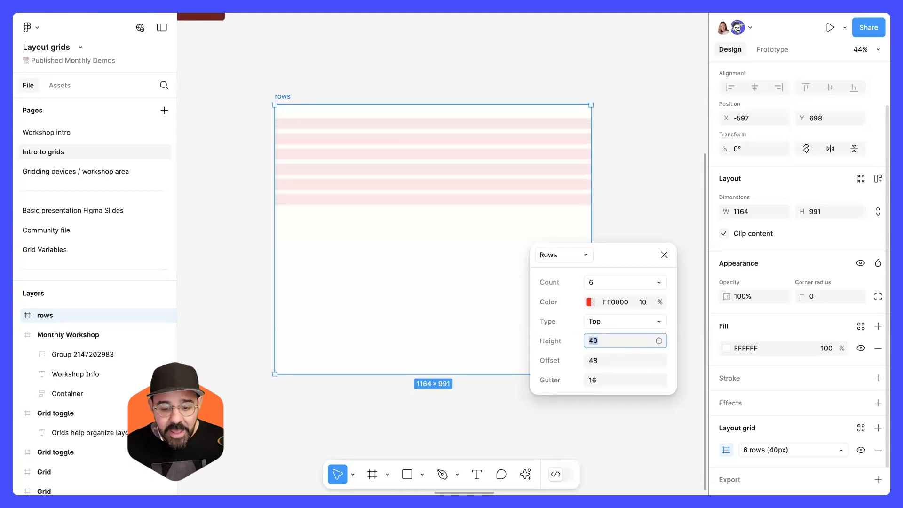
key(shift+Up)
key(shift+Up)
key(shift+Up)
key(shift+Up)
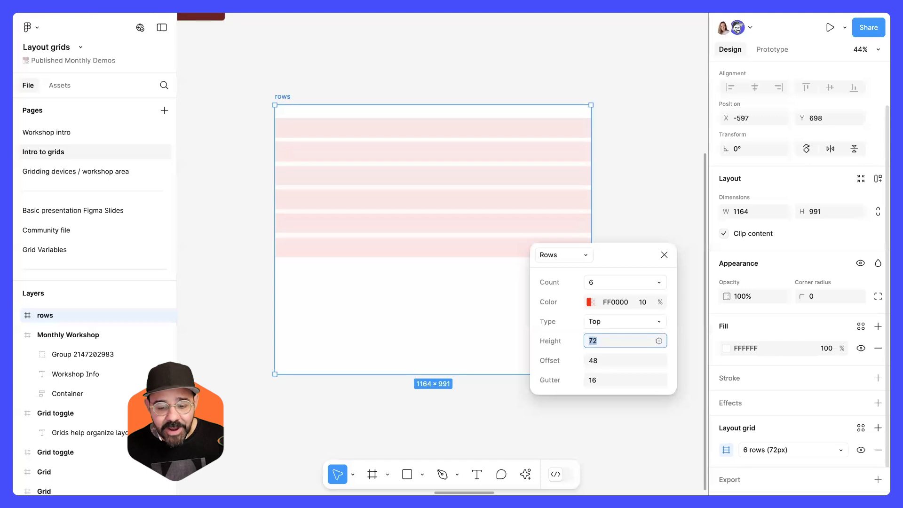
key(shift+Up)
key(shift+Up)
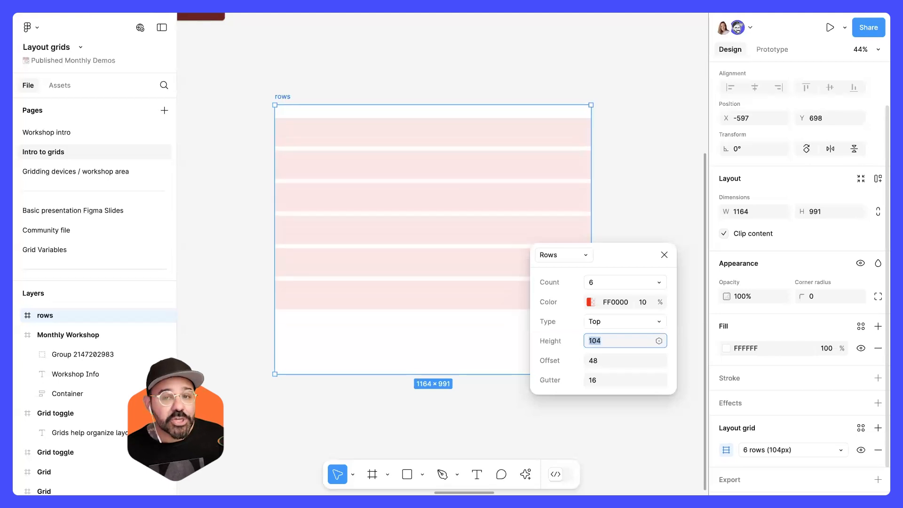
Raise the rows grid's row height further to 144.
key(shift+Up)
key(shift+Up)
key(shift+Up)
key(shift+Up)
key(shift+Up)
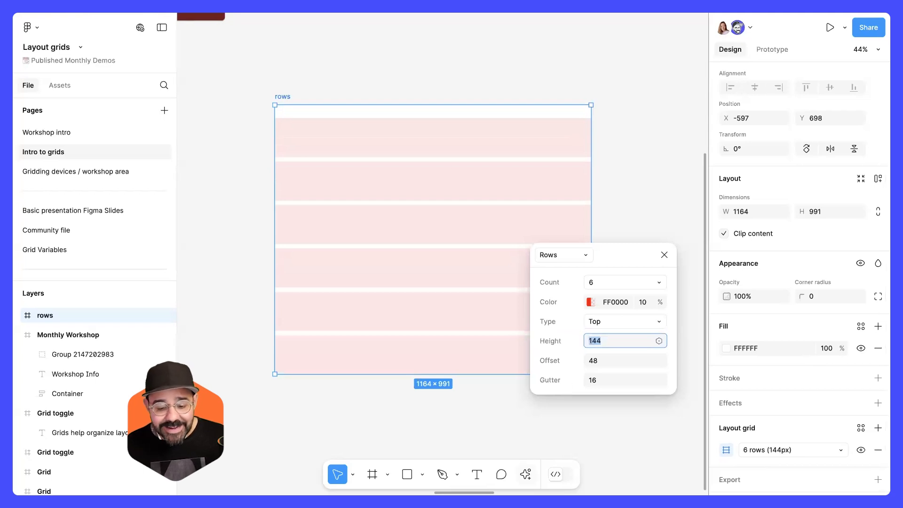
Set the small nudge amount to 1 through the quick actions search, keeping the big nudge at 8.
click(526, 474)
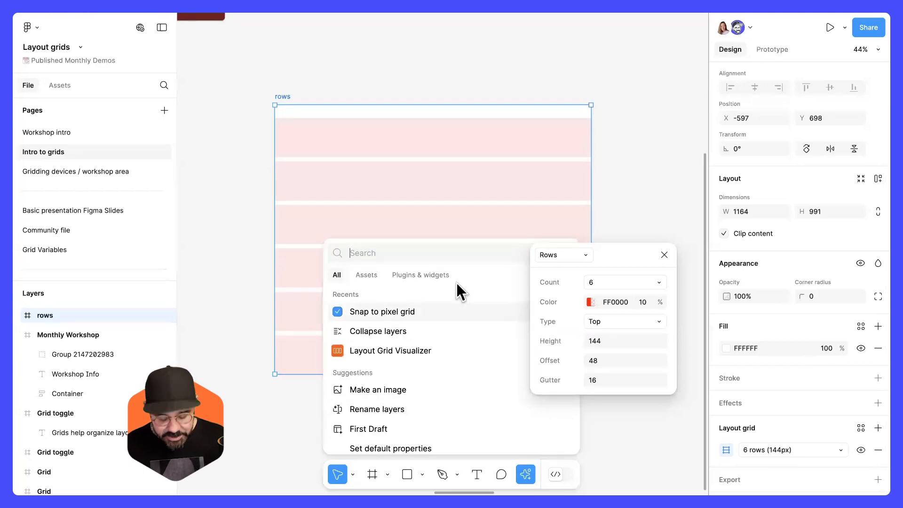
text(nud)
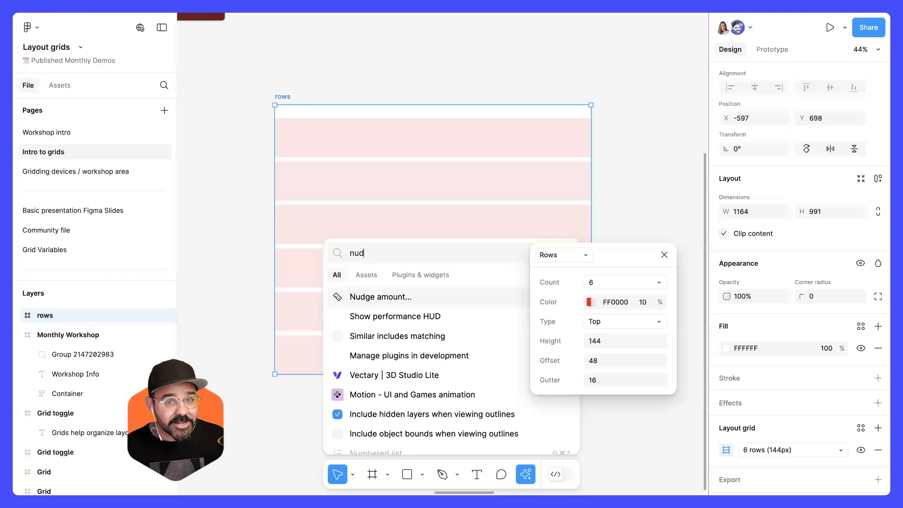
key(Return)
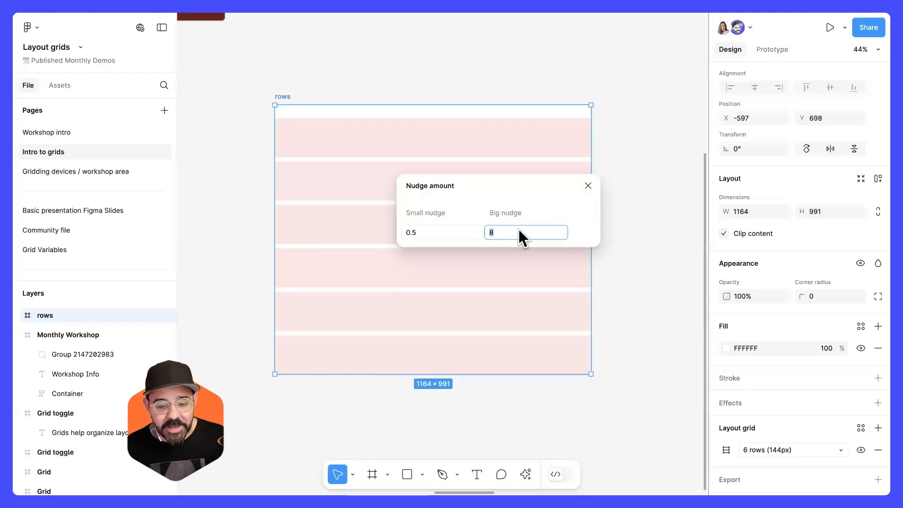
click(455, 229)
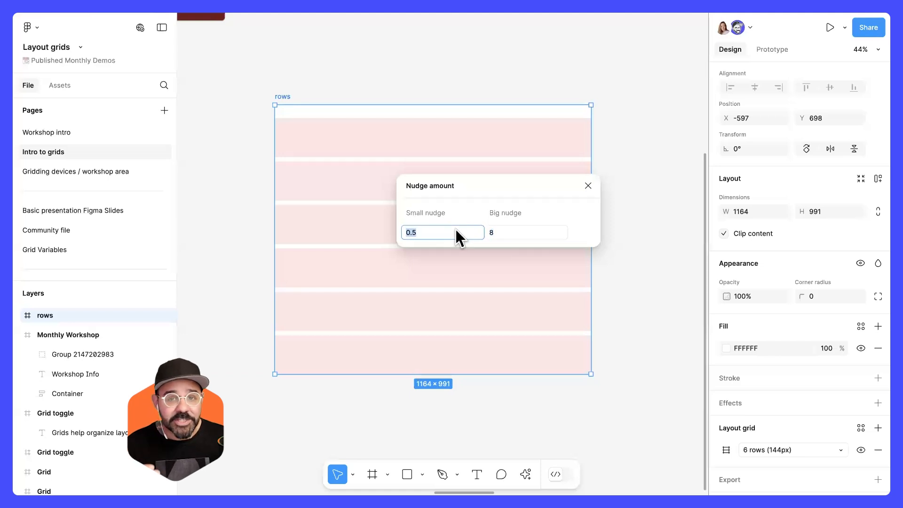
text(1)
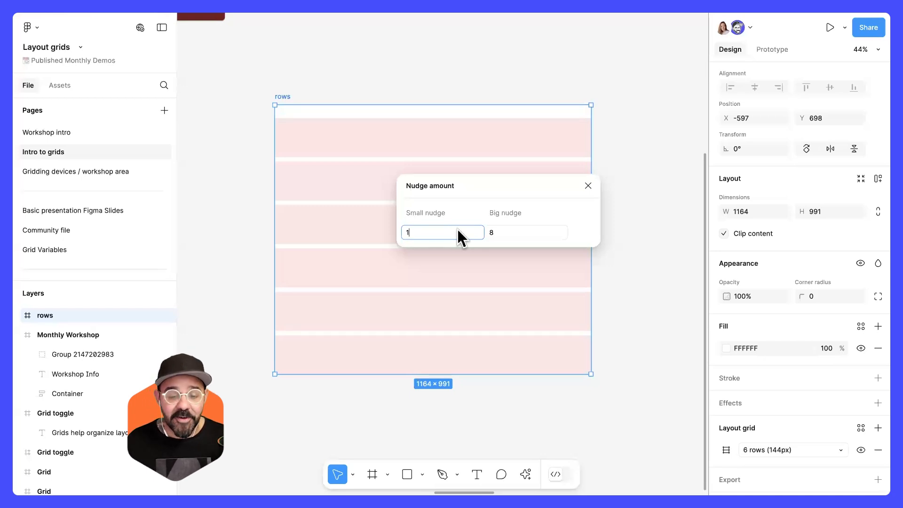
click(501, 233)
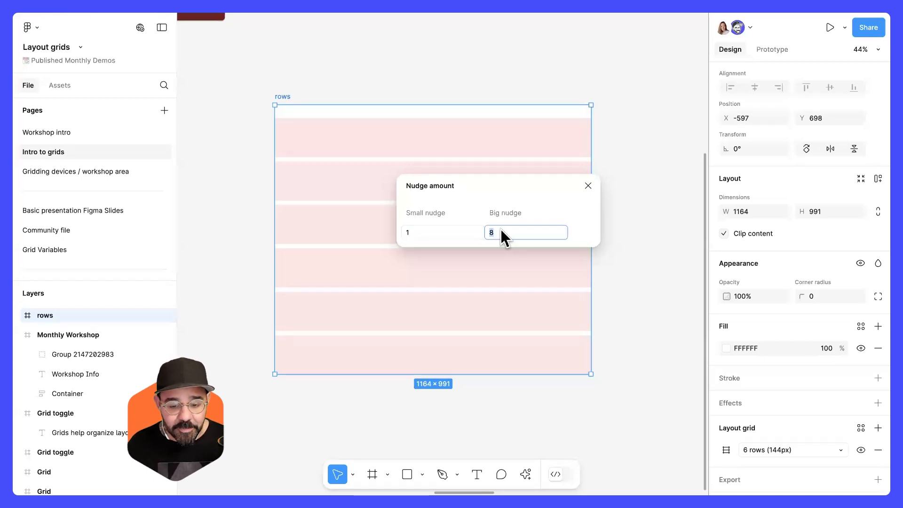
click(553, 213)
key(Escape)
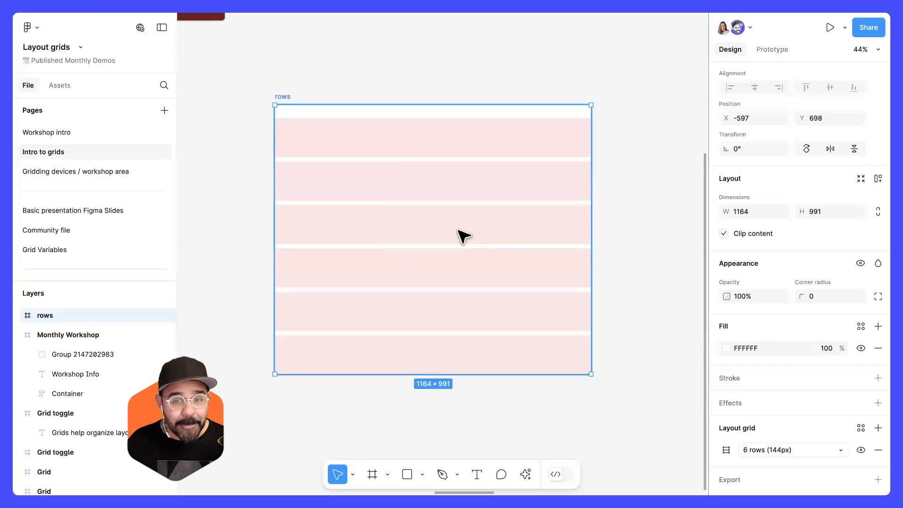
Step the row height up and down in increments of 8, settling on 128, and close the grid settings.
click(725, 450)
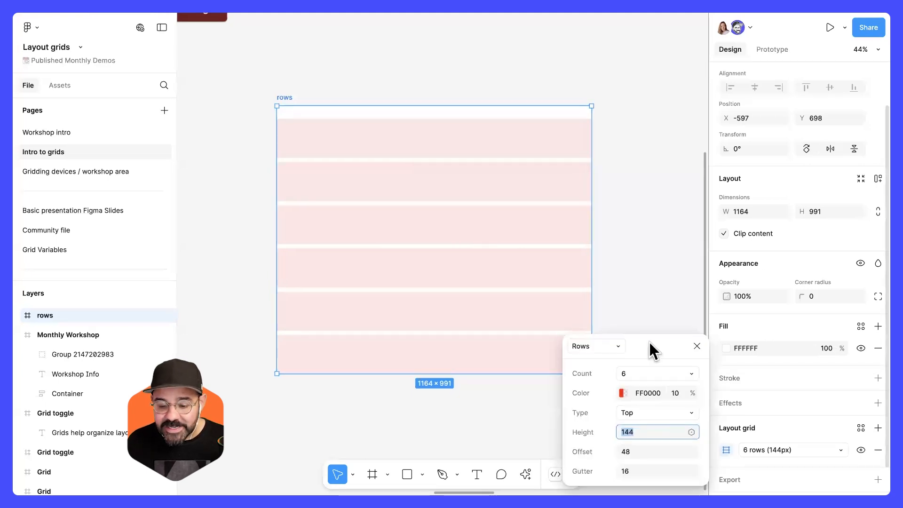
click(609, 343)
key(shift+Up)
key(shift+Up)
key(shift+Down)
key(shift+Down)
key(shift+Down)
key(shift+Down)
key(shift+Down)
key(shift+Down)
key(shift+Down)
key(shift+Down)
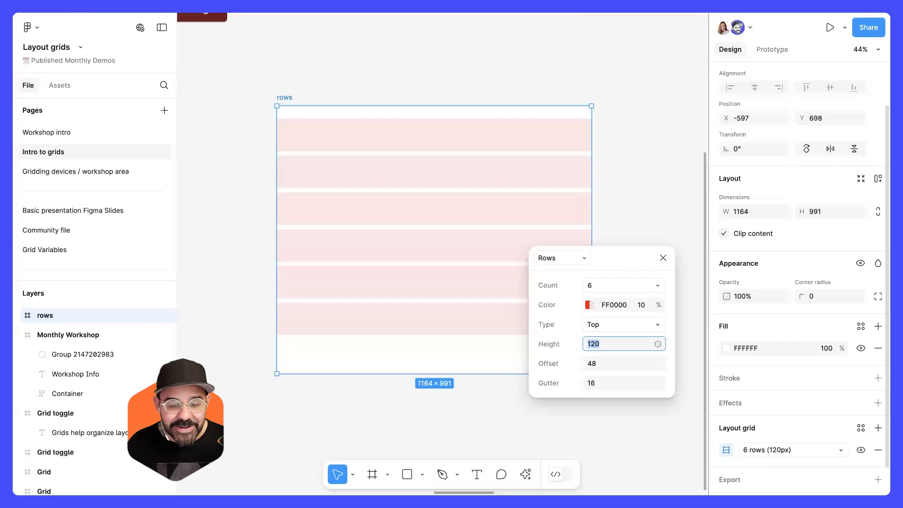
key(shift+Up)
key(shift+Up)
key(shift+Up)
key(shift+Up)
key(shift+Up)
key(shift+Up)
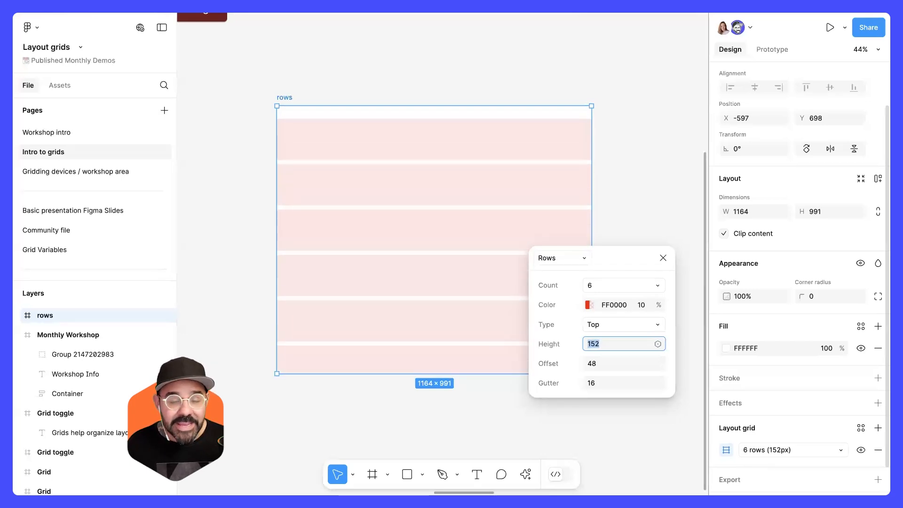
key(shift+Down)
key(shift+Down)
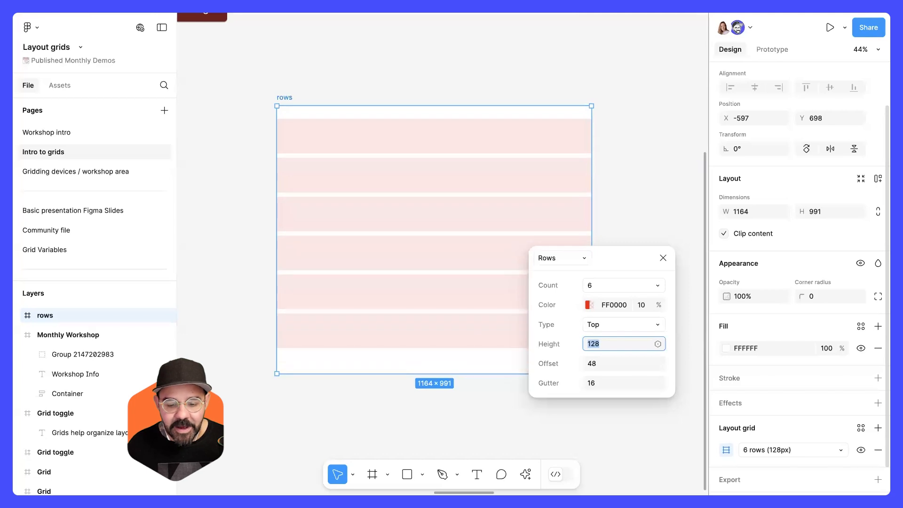
click(663, 258)
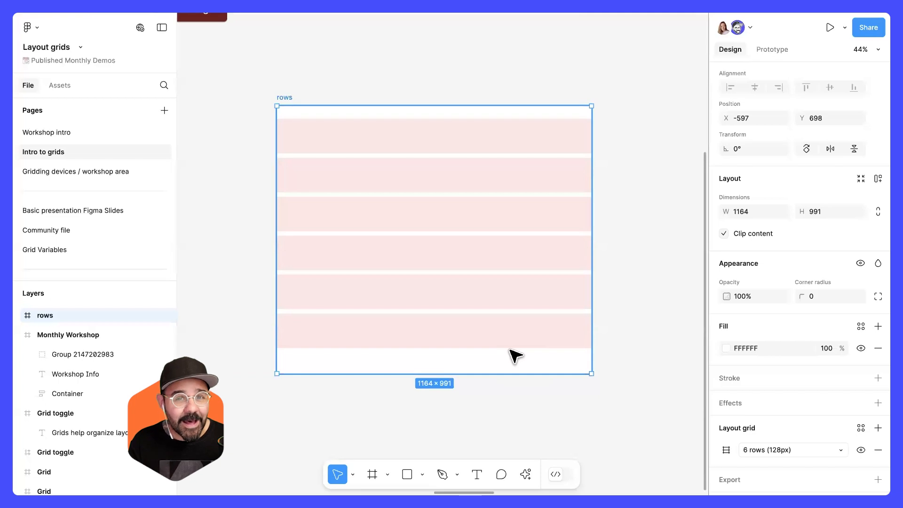
Draw a square rectangle about 138 × 138 below the frame and nudge it right in large steps.
scroll(508, 322, down, 2)
key(r)
mouse_move(326, 379)
mouse_down()
mouse_move(363, 418)
mouse_move(366, 392)
mouse_up()
key(shift+Right)
key(shift+Right)
key(shift+Right)
key(shift+Right)
key(shift+Right)
key(shift+Right)
key(shift+Right)
key(shift+Right)
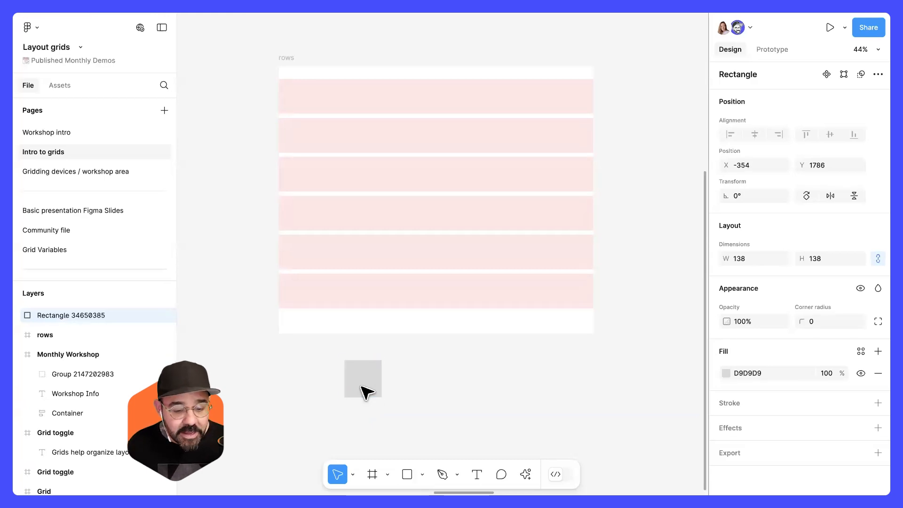
key(shift+Right)
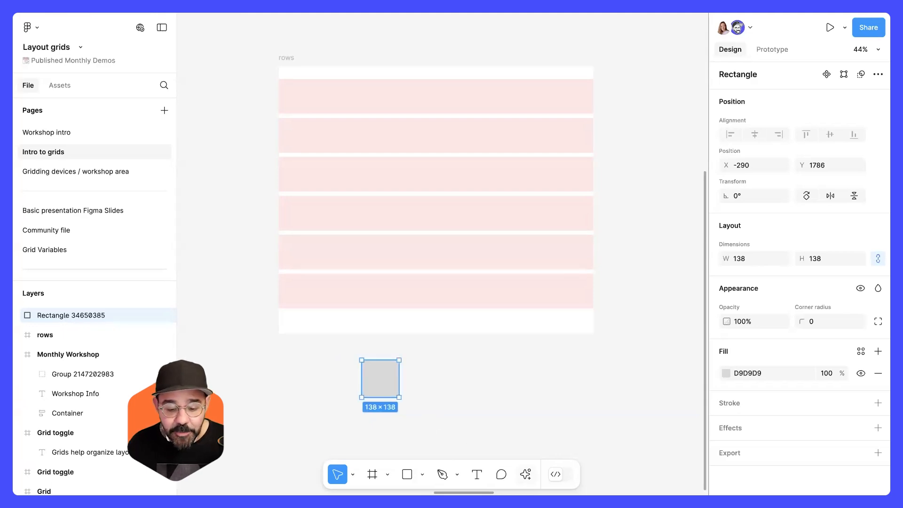
Set the big nudge amount to 24.
click(526, 474)
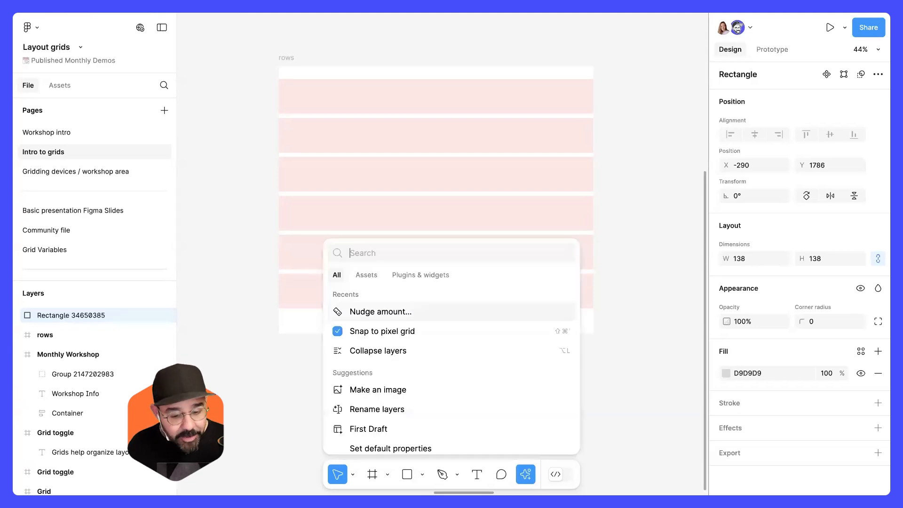
click(416, 320)
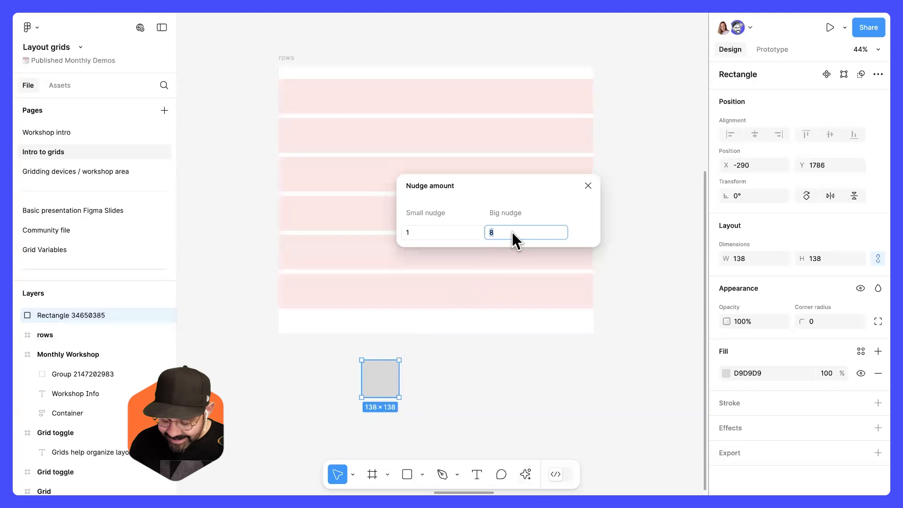
text(24)
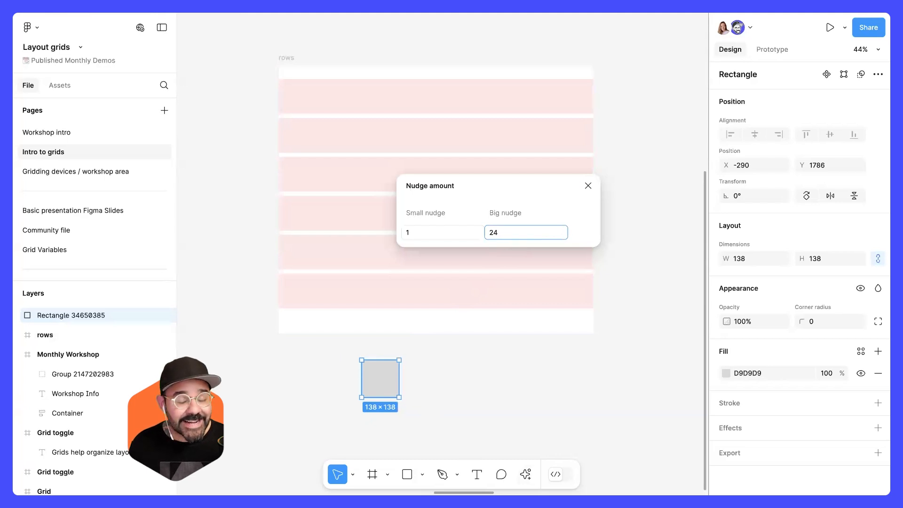
key(Return)
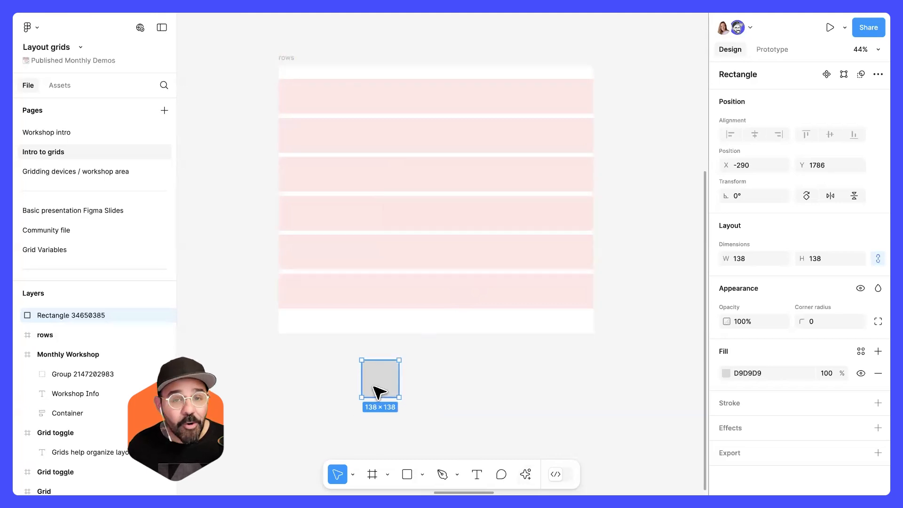
Nudge the rectangle right in 24-pixel steps and delete it.
key(shift+Right)
key(shift+Right)
key(shift+Right)
key(shift+Right)
key(shift+Right)
key(shift+Right)
key(shift+Right)
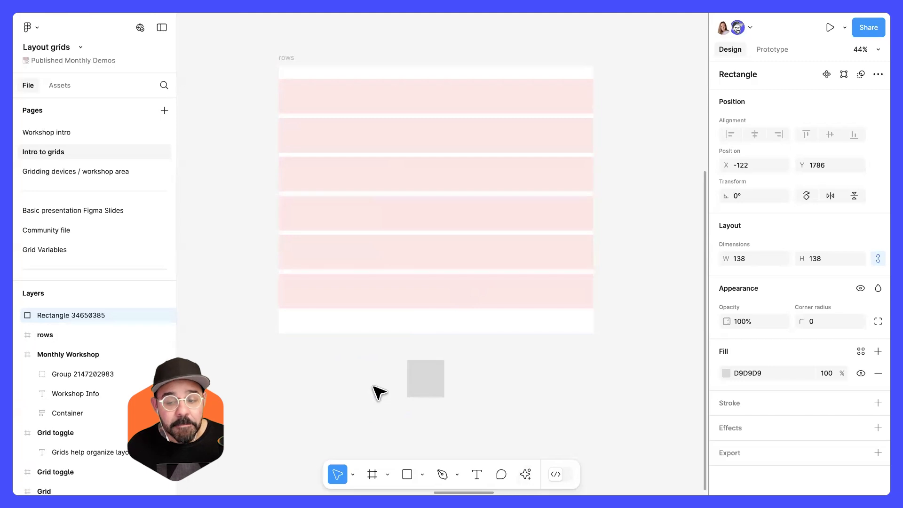
key(shift+Right)
key(shift+Right)
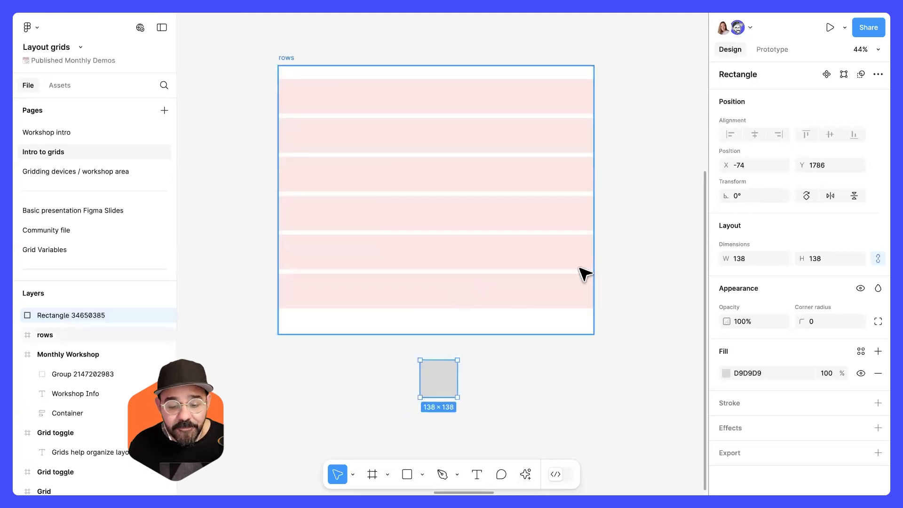
key(shift+Right)
key(shift+Right)
key(shift+Right)
key(shift+Right)
key(shift+Right)
key(Delete)
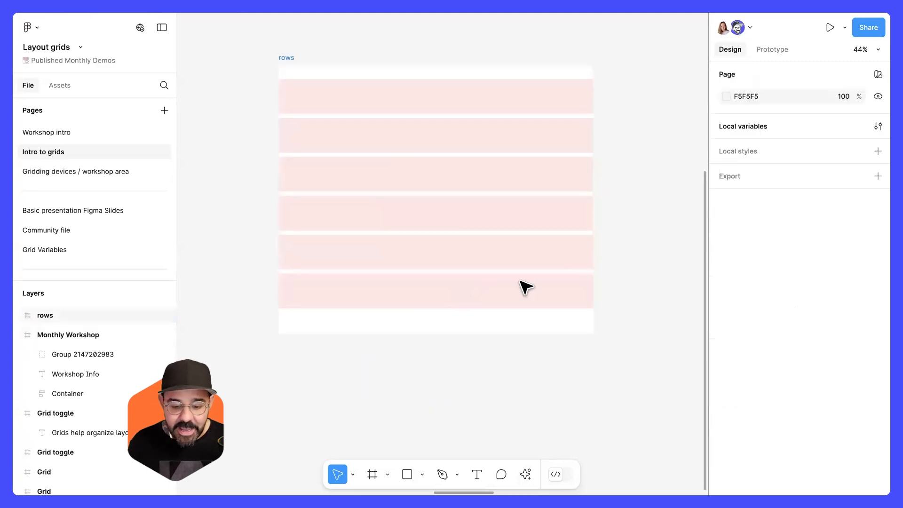
Reopen the rows grid settings on the frame and step the row height in 24-pixel increments.
scroll(429, 301, up, 1)
click(428, 301)
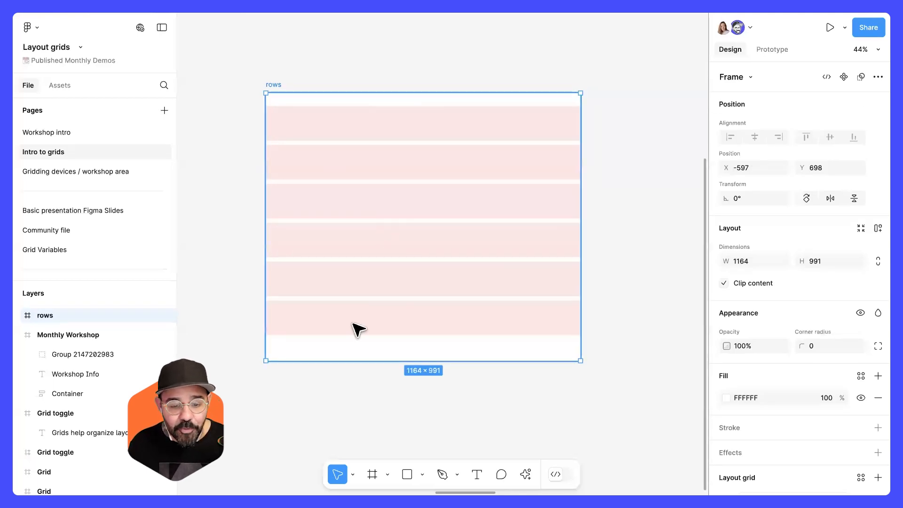
scroll(750, 447, down, 3)
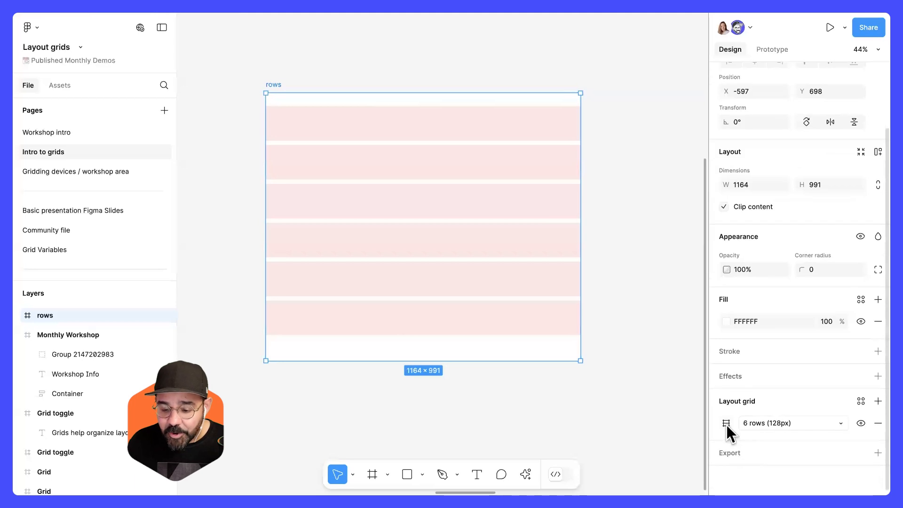
click(726, 423)
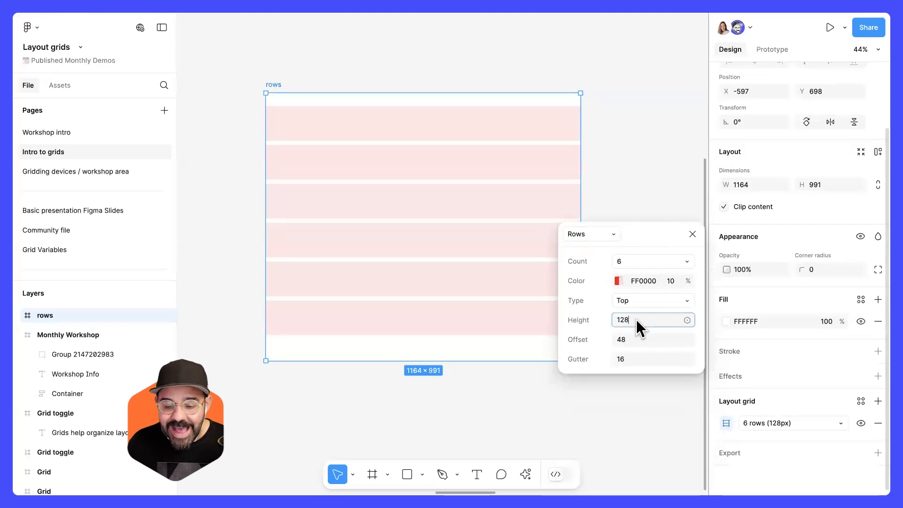
key(shift+Up)
key(shift+Down)
key(shift+Down)
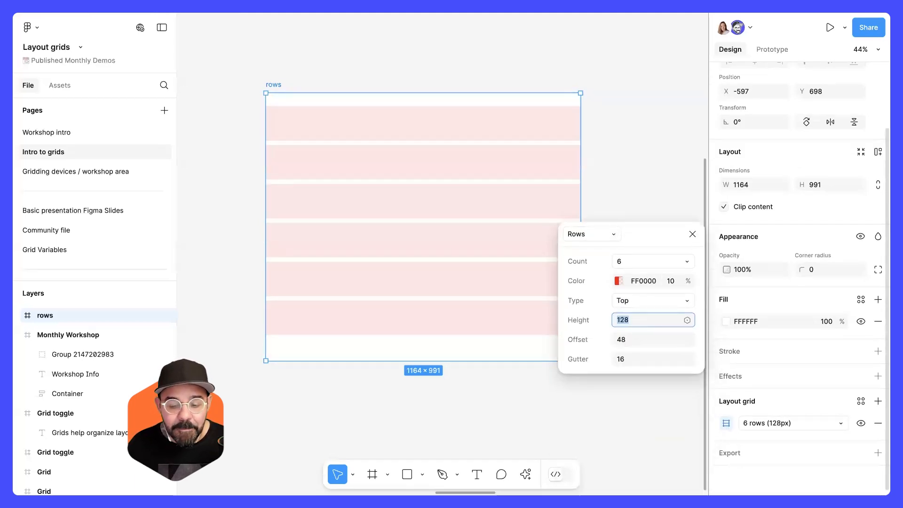
key(shift+Down)
key(shift+Down)
key(shift+Up)
key(shift+Up)
key(shift+Up)
key(shift+Up)
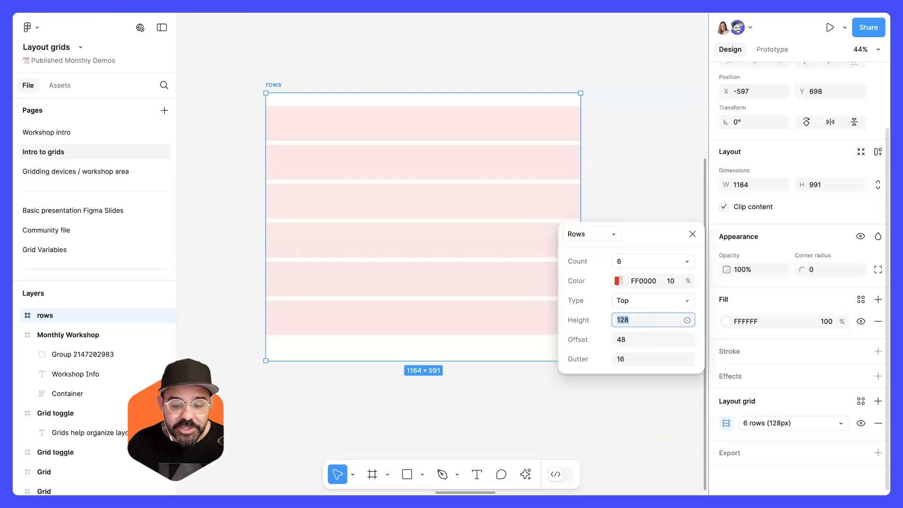
Reset the big nudge amount to 8.
key(ctrl+slash)
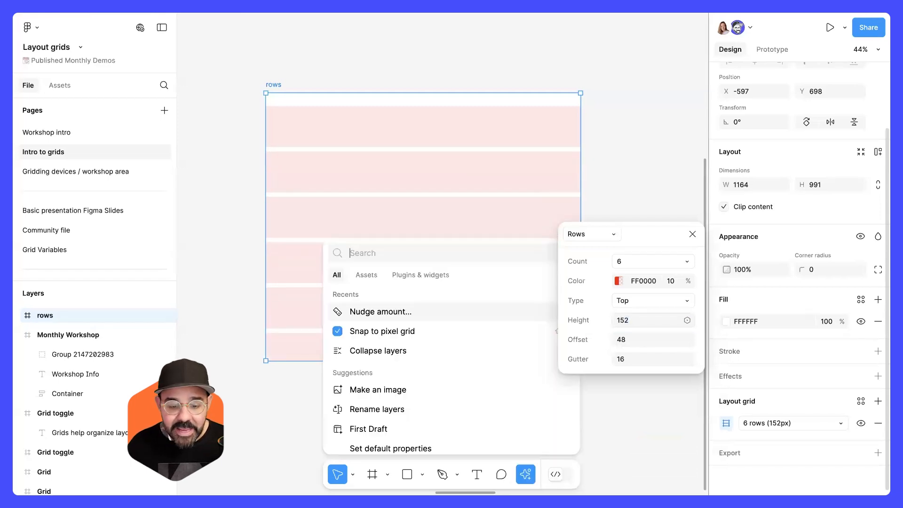
click(424, 316)
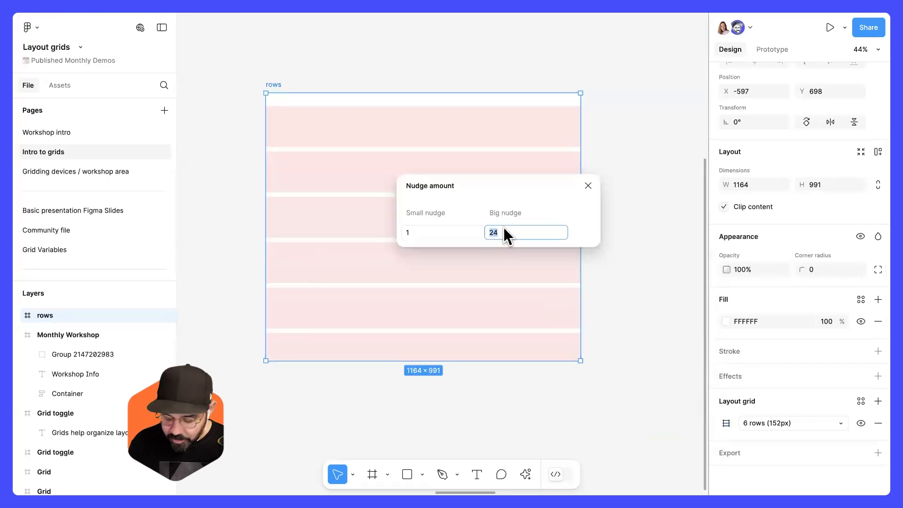
text(8)
key(Return)
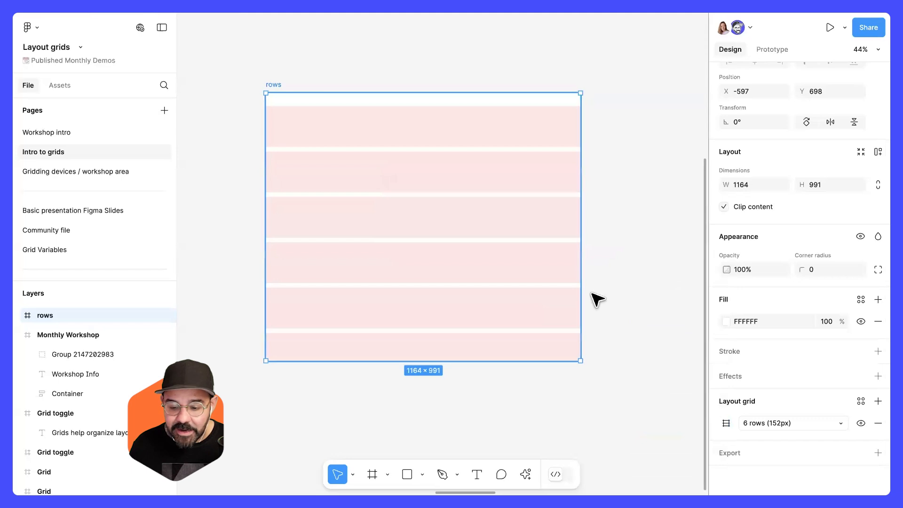
Step the row height up and down in increments of 8, returning it to 128.
click(726, 423)
click(638, 266)
key(shift+Up)
key(shift+Up)
key(shift+Up)
key(shift+Up)
key(shift+Down)
key(shift+Down)
key(shift+Down)
key(shift+Down)
key(shift+Down)
key(shift+Down)
key(shift+Down)
key(shift+Down)
key(shift+Down)
key(shift+Down)
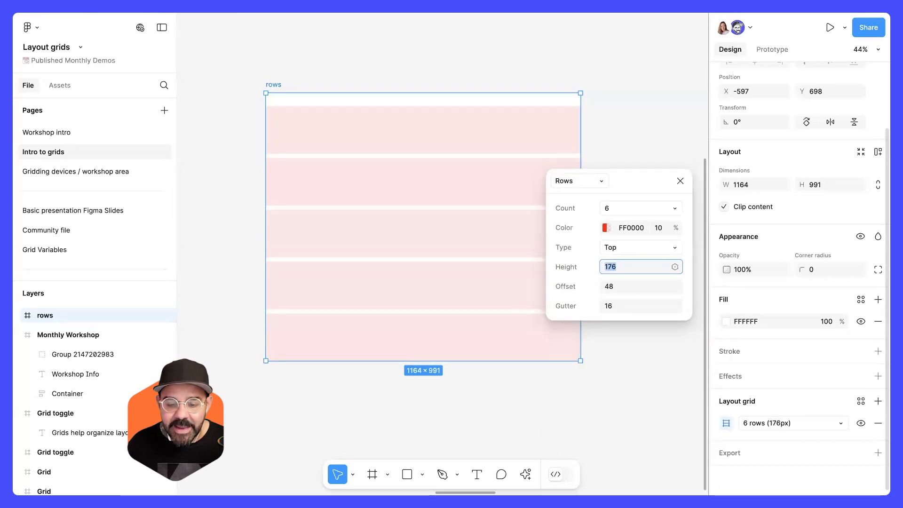
key(shift+Down)
key(shift+Down)
key(shift+Down)
key(shift+Down)
key(shift+Down)
key(shift+Down)
key(shift+Down)
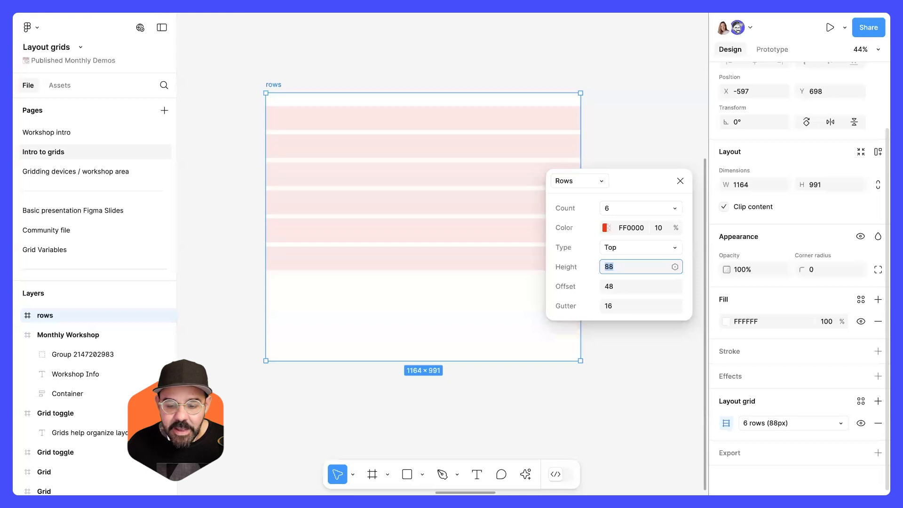
key(shift+Up)
key(shift+Up)
key(shift+Up)
key(shift+Up)
key(shift+Up)
key(shift+Up)
key(shift+Up)
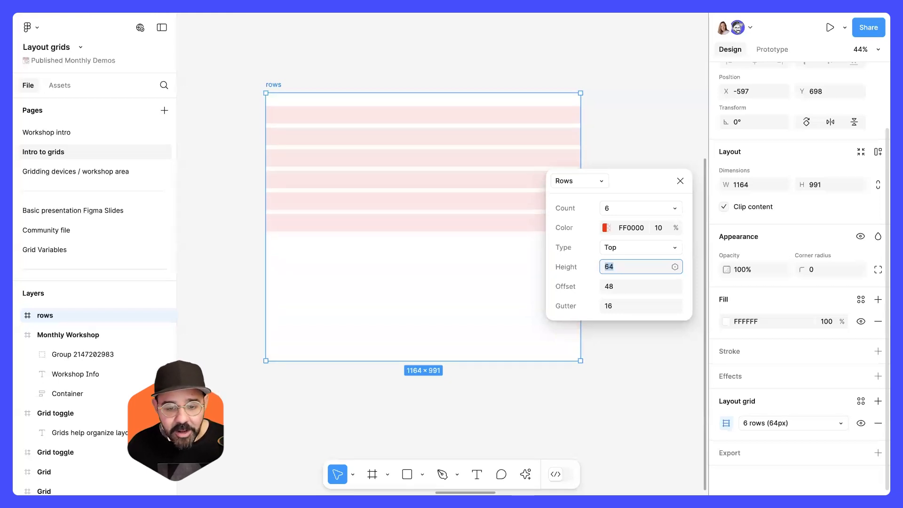
key(shift+Up)
key(shift+Up)
key(shift+Up)
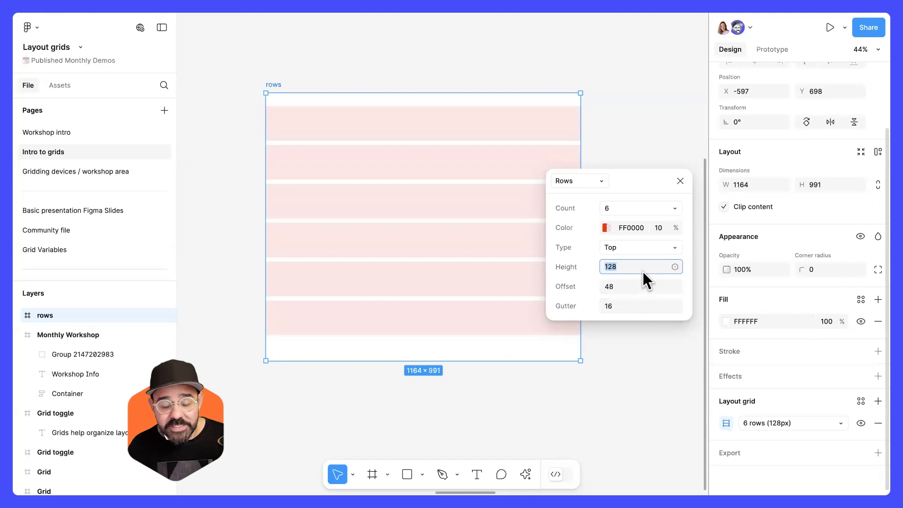
Set the rows grid gutter to 24.
click(608, 305)
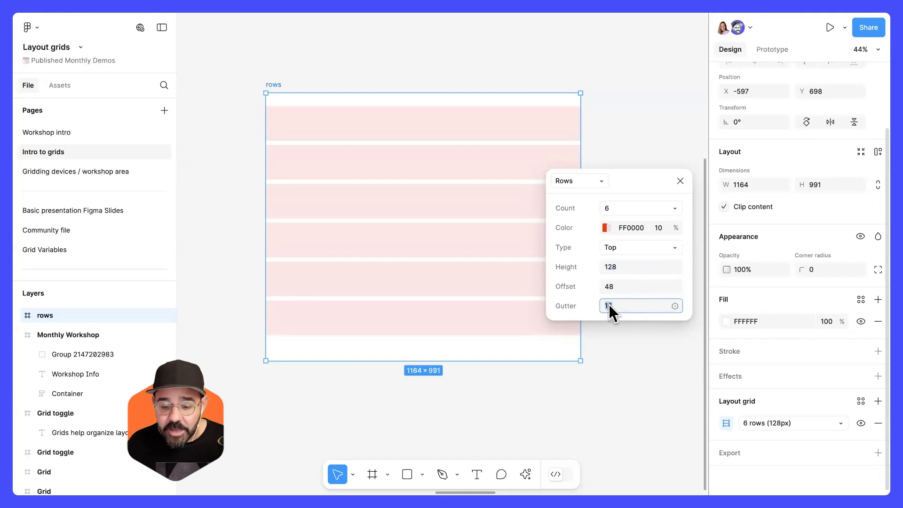
text(24)
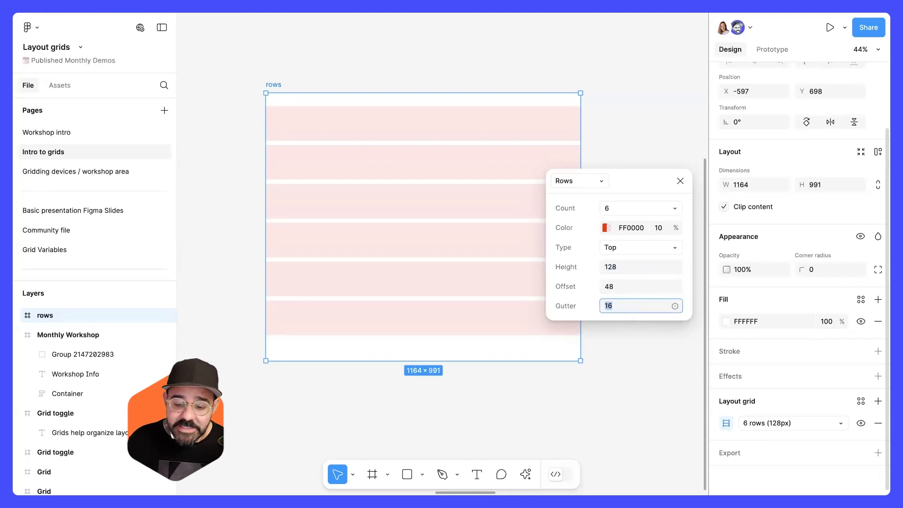
key(Return)
click(641, 267)
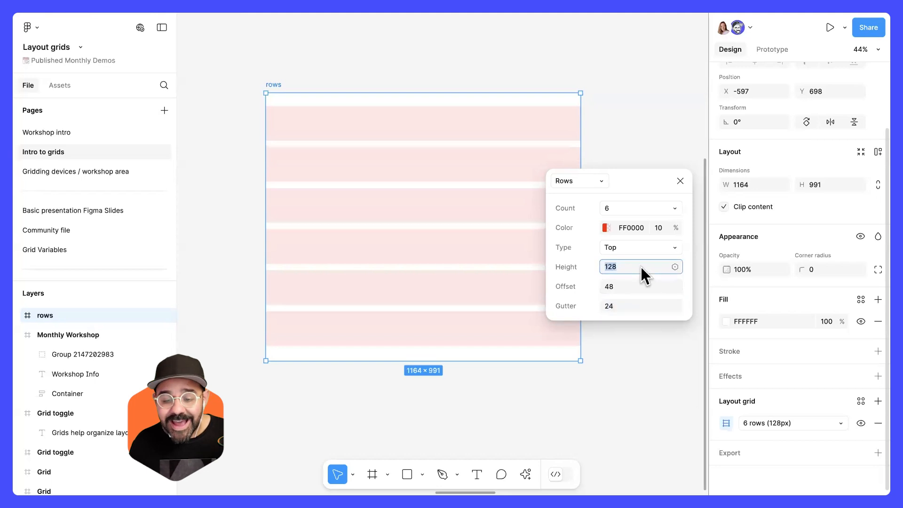
Step the rows grid offset down and up in 8-pixel increments, ending at 0.
click(632, 284)
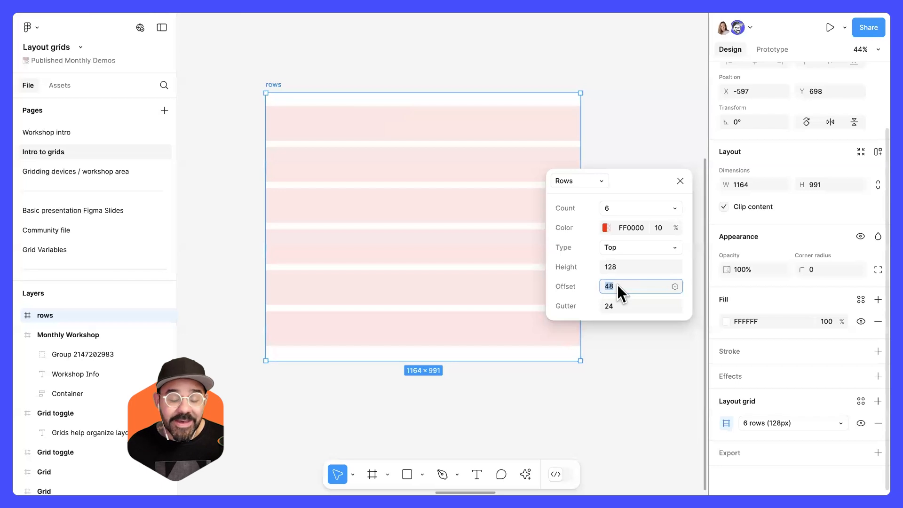
key(Down)
key(Down)
key(Down)
key(Down)
key(Down)
key(Down)
key(Down)
key(Down)
key(Down)
key(Down)
key(Down)
key(Down)
key(Down)
key(Down)
key(Down)
key(Down)
key(Down)
key(Down)
key(Down)
key(Down)
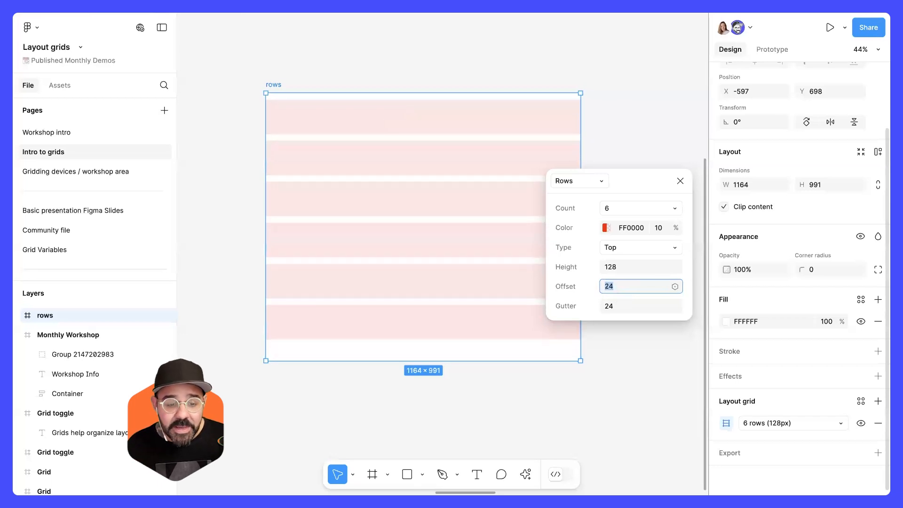
key(Down)
key(Down)
key(Down)
key(Down)
key(Down)
key(Down)
key(Down)
key(Down)
key(Down)
key(Down)
key(Down)
key(Down)
key(Down)
key(Down)
key(Down)
key(Down)
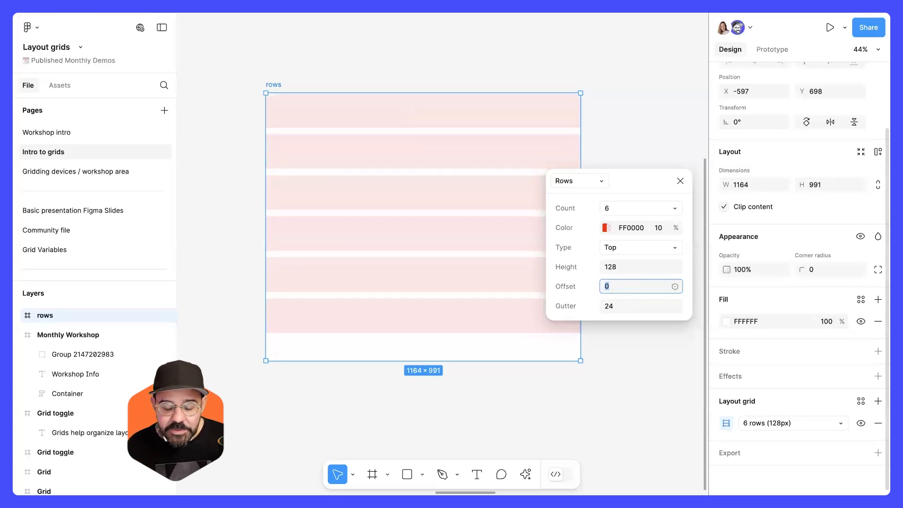
key(Up)
key(Up)
key(Up)
key(Up)
key(Up)
key(Up)
key(Up)
key(Up)
key(Up)
key(Up)
key(Up)
key(Up)
key(Up)
key(Up)
key(Up)
key(Up)
key(Up)
key(Up)
key(Up)
key(Up)
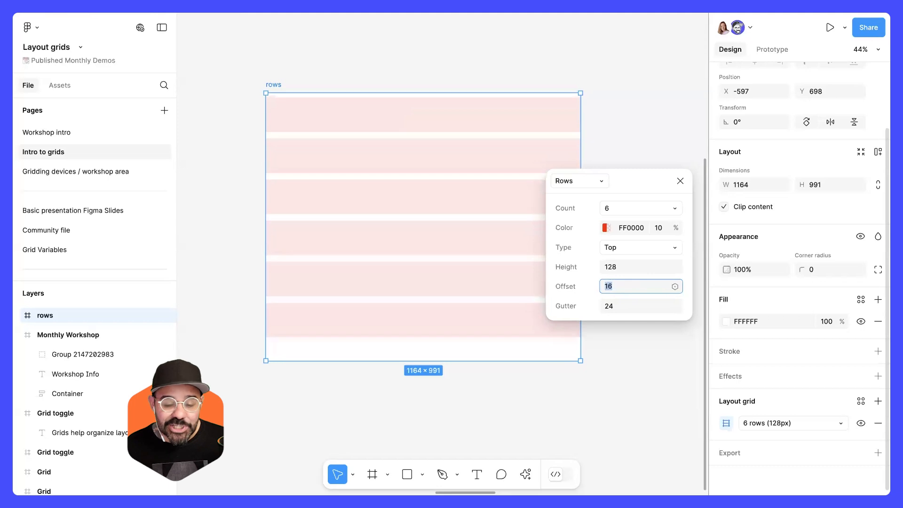
key(Down)
key(Down)
key(Down)
key(Down)
key(Down)
key(Down)
key(Down)
key(Down)
key(Down)
key(Down)
key(Down)
key(Down)
key(Down)
key(Down)
key(Down)
key(Down)
key(Down)
key(Down)
key(Down)
key(Down)
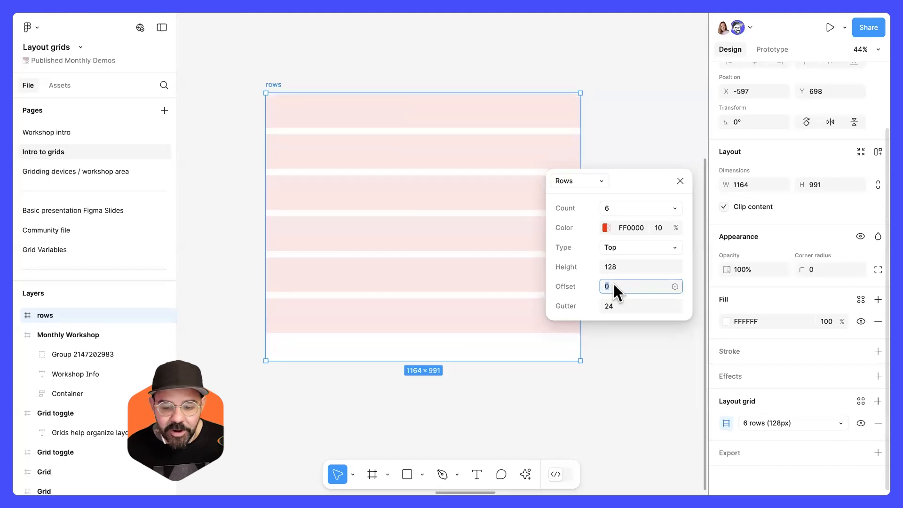
Close the rows grid settings.
click(680, 181)
click(599, 194)
scroll(599, 193, down, 5)
drag(436, 236, 500, 247)
drag(593, 246, 412, 255)
scroll(453, 238, up, 5)
click(306, 135)
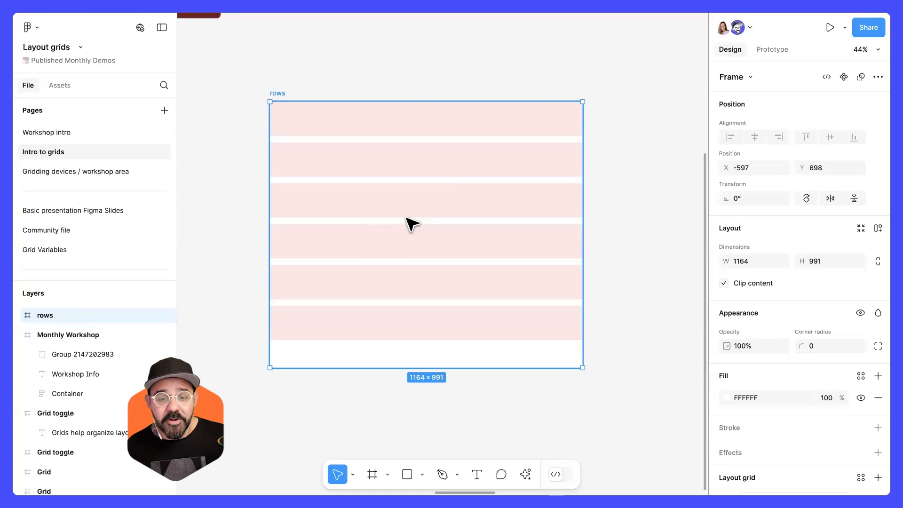
Move the rows frame slightly up and to the left.
scroll(409, 224, down, 5)
scroll(383, 245, up, 3)
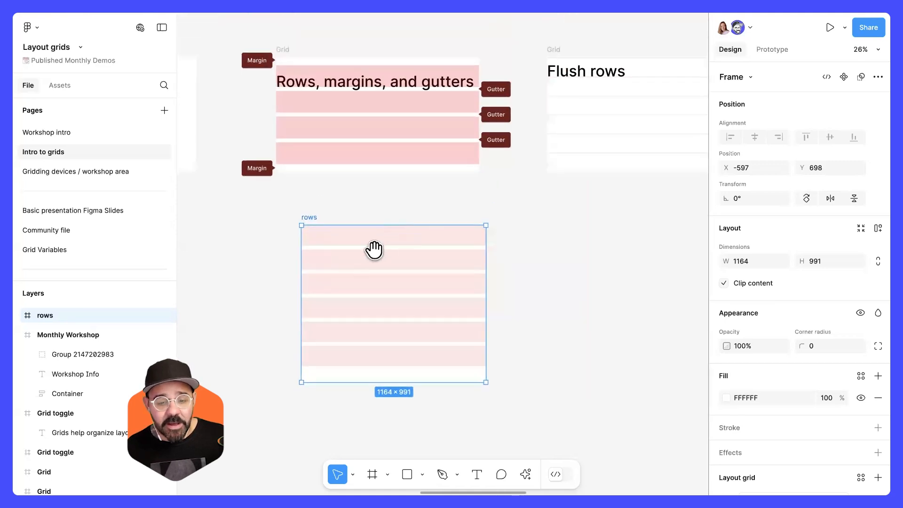
mouse_move(419, 264)
mouse_down()
mouse_move(397, 254)
mouse_move(417, 262)
mouse_up()
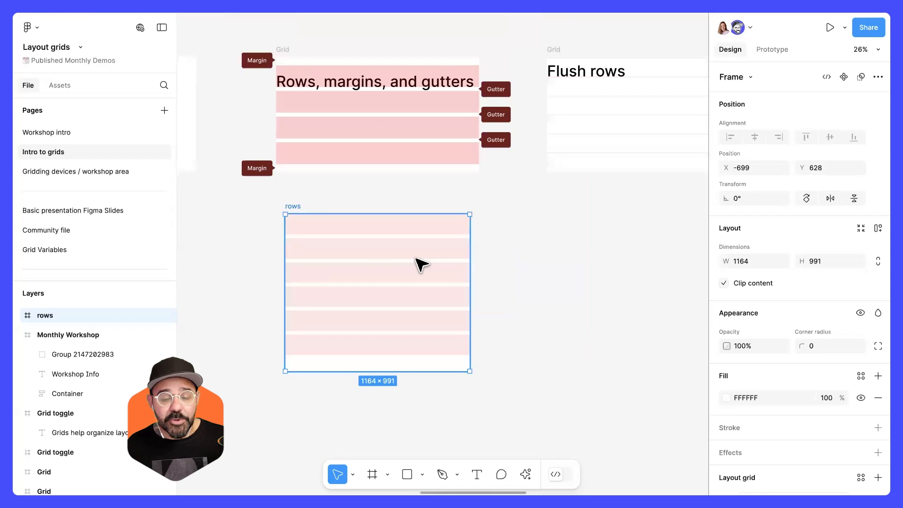
Scroll across to the Flush rows and Baseline grid example frames.
scroll(479, 173, right, 5)
scroll(375, 182, up, 3)
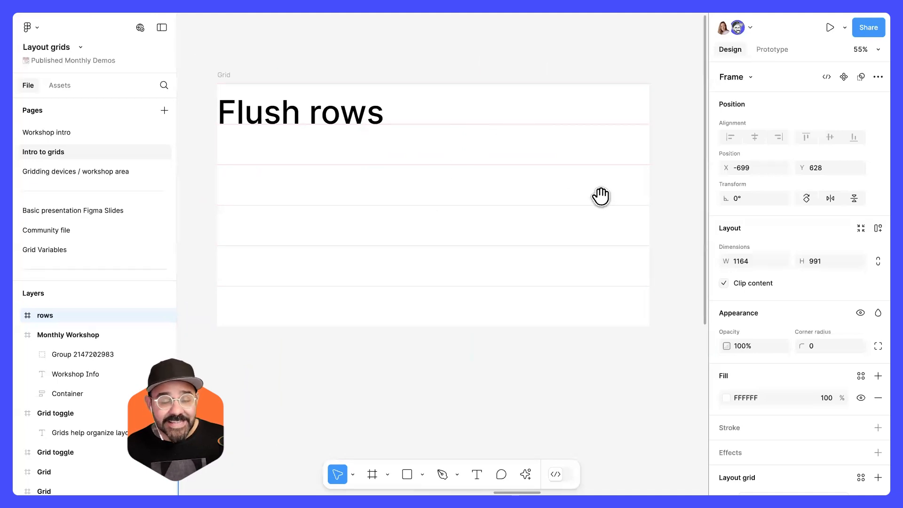
scroll(518, 202, right, 5)
scroll(532, 206, right, 8)
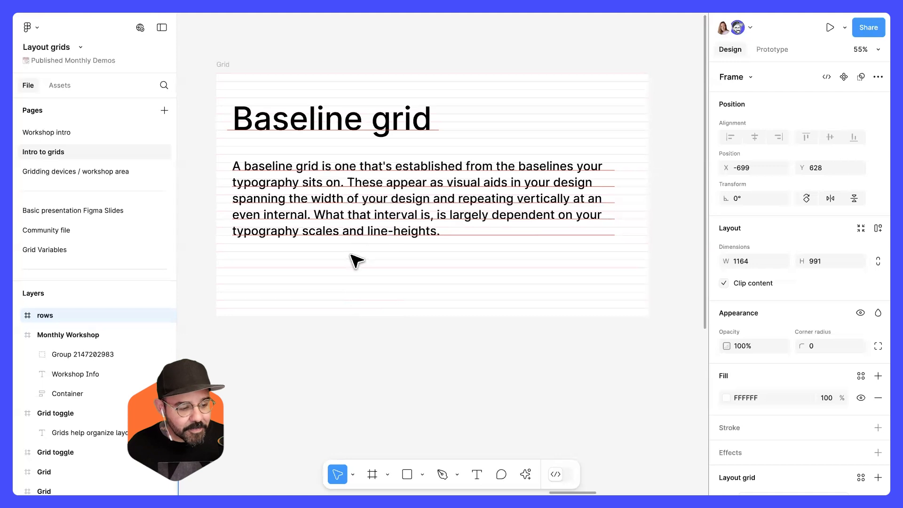
scroll(379, 325, down, 2)
scroll(394, 296, up, 3)
scroll(412, 249, down, 5)
scroll(419, 244, up, 5)
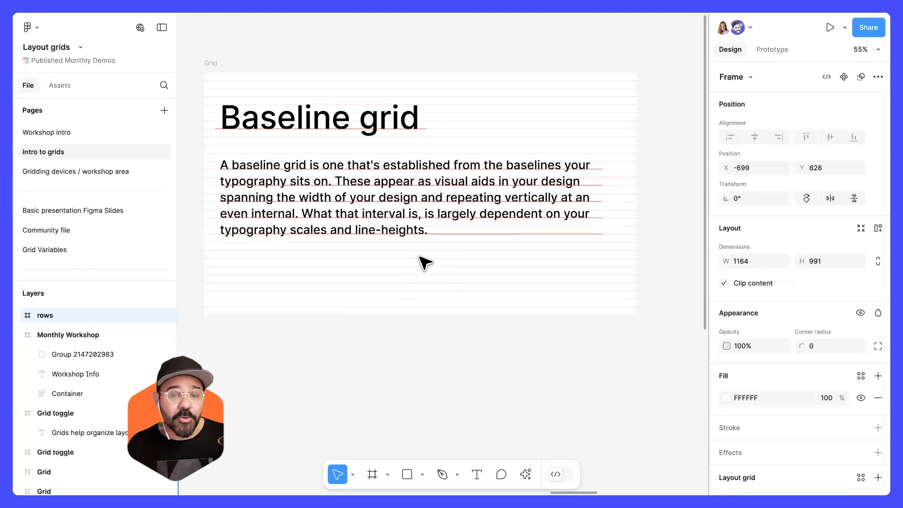
Zoom in to examine how the paragraph's lines sit on the baseline grid.
click(393, 276)
scroll(394, 276, left, 2)
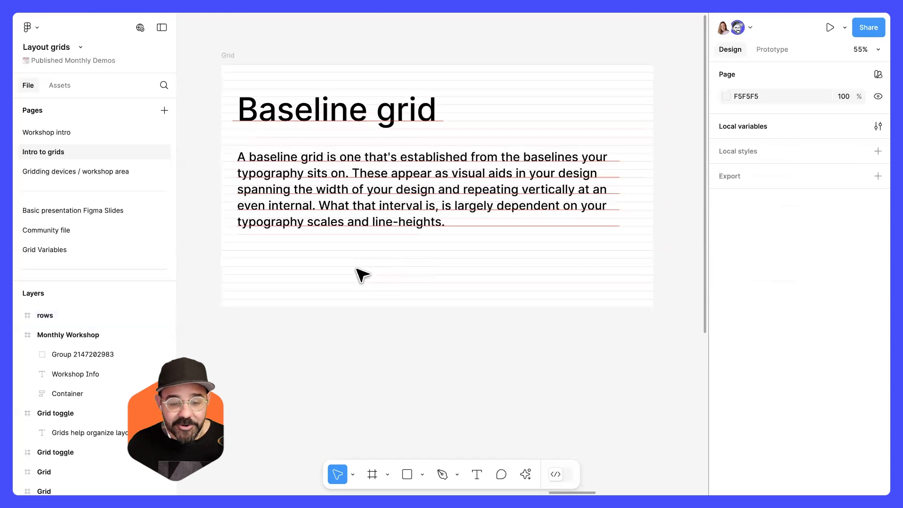
scroll(384, 266, right, 1)
scroll(391, 286, down, 10)
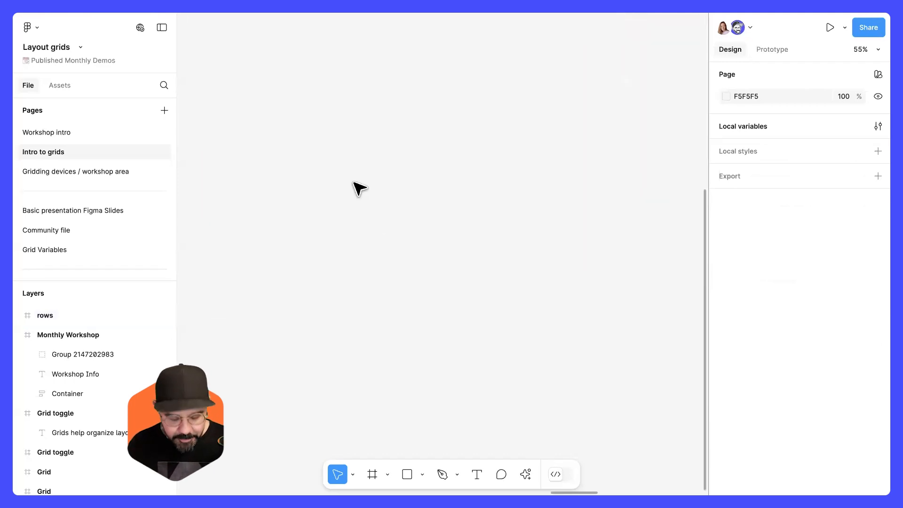
scroll(365, 280, up, 10)
scroll(260, 155, up, 8)
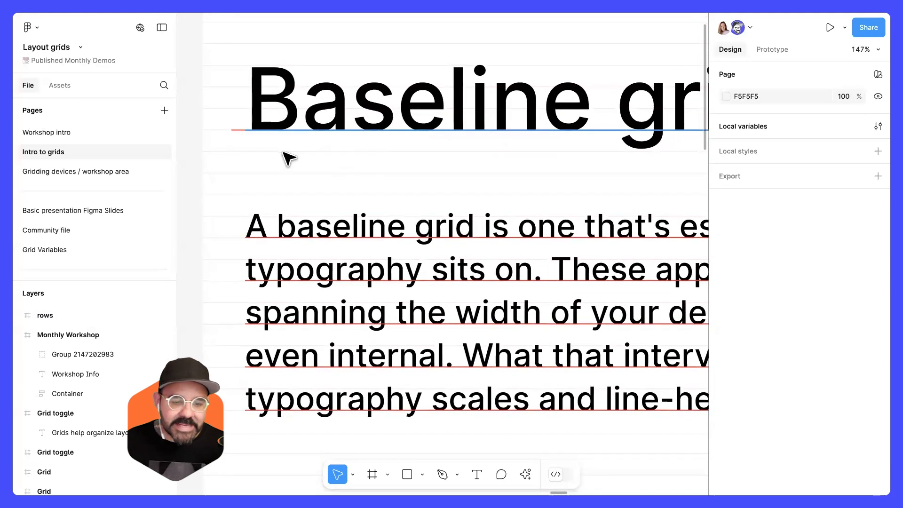
scroll(297, 175, down, 4)
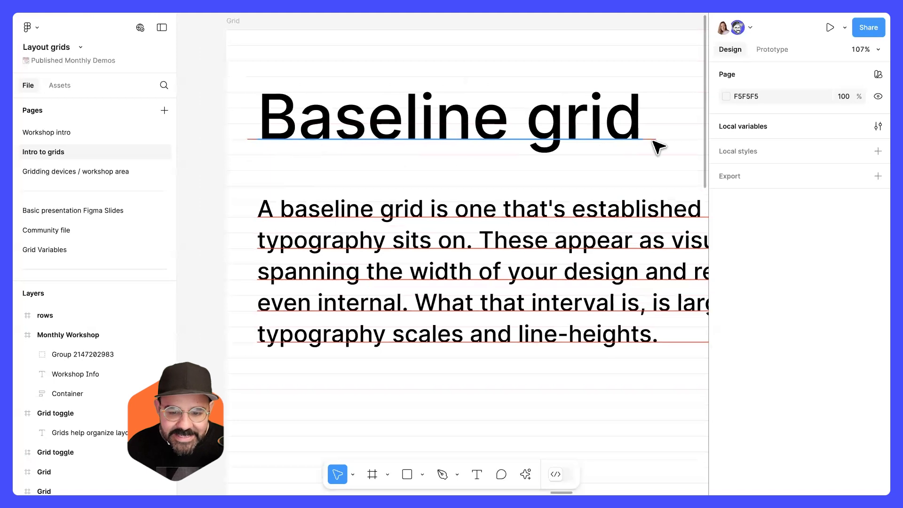
scroll(242, 245, up, 2)
scroll(246, 192, up, 3)
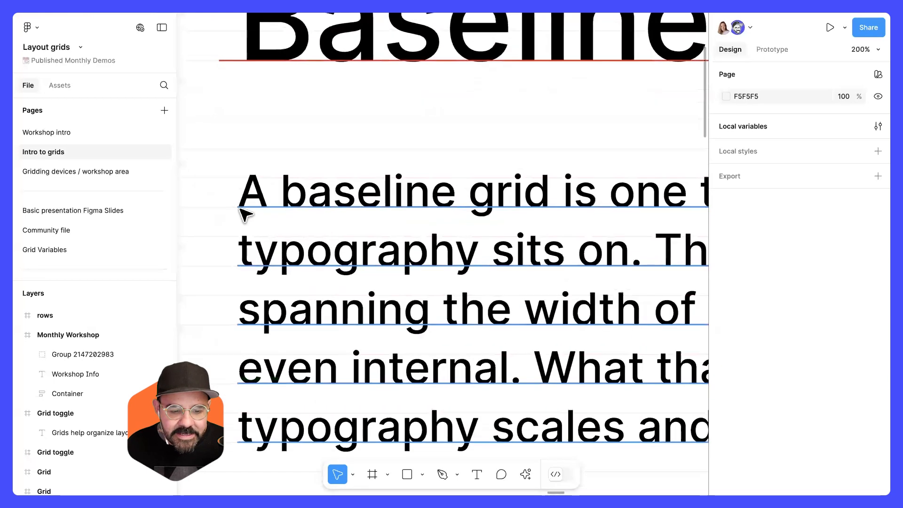
scroll(256, 181, up, 4)
click(278, 214)
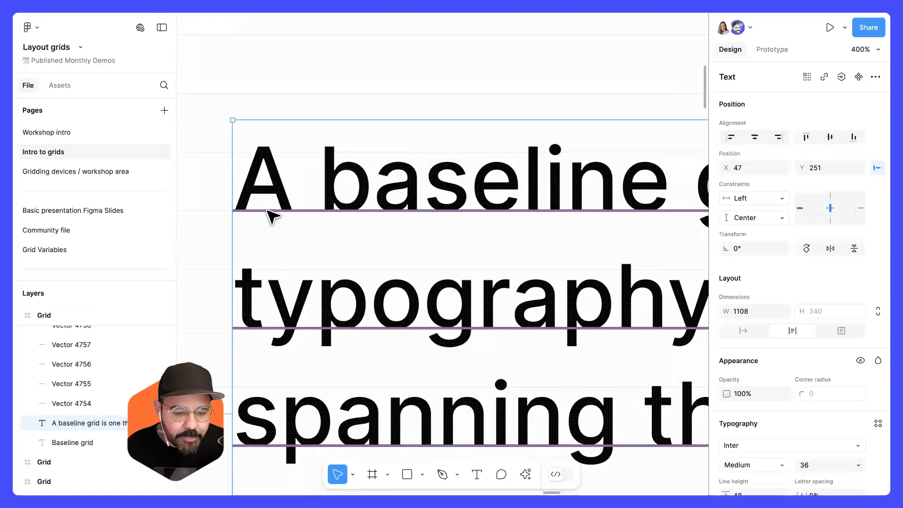
scroll(439, 254, down, 3)
scroll(487, 203, up, 1)
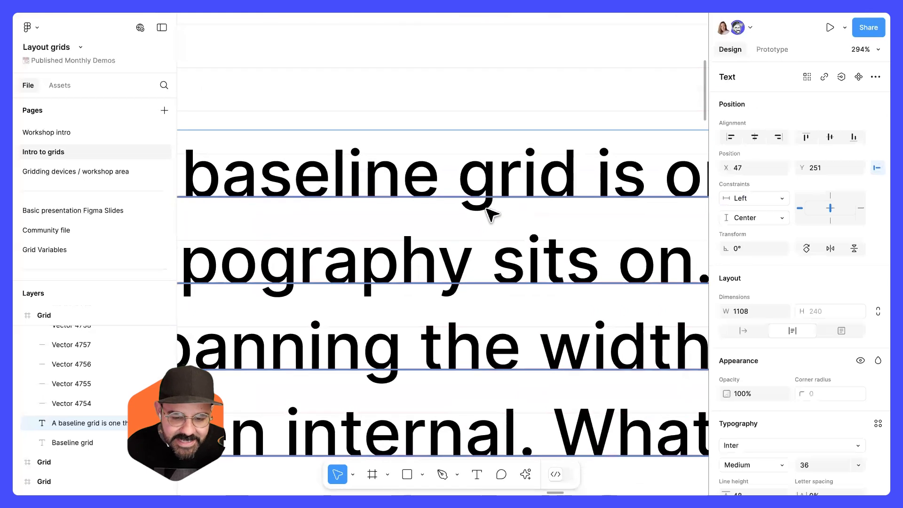
scroll(480, 214, down, 3)
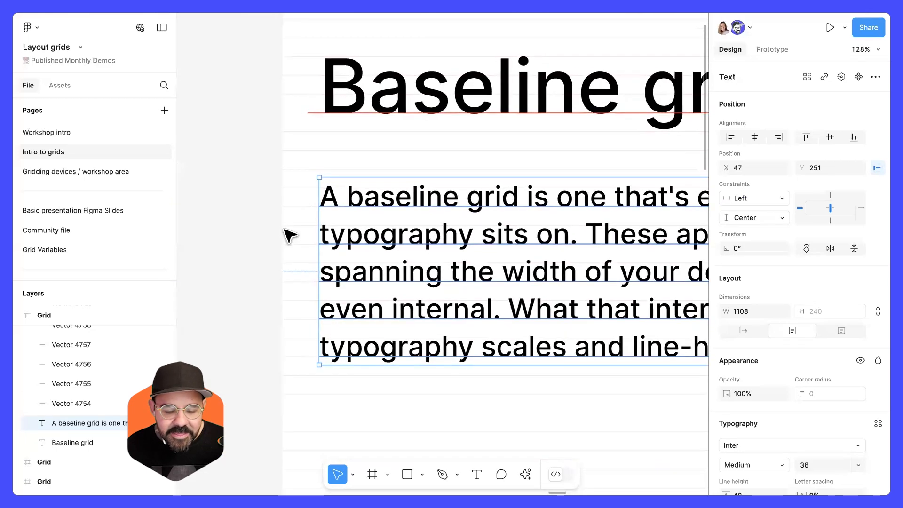
scroll(289, 230, up, 4)
click(286, 126)
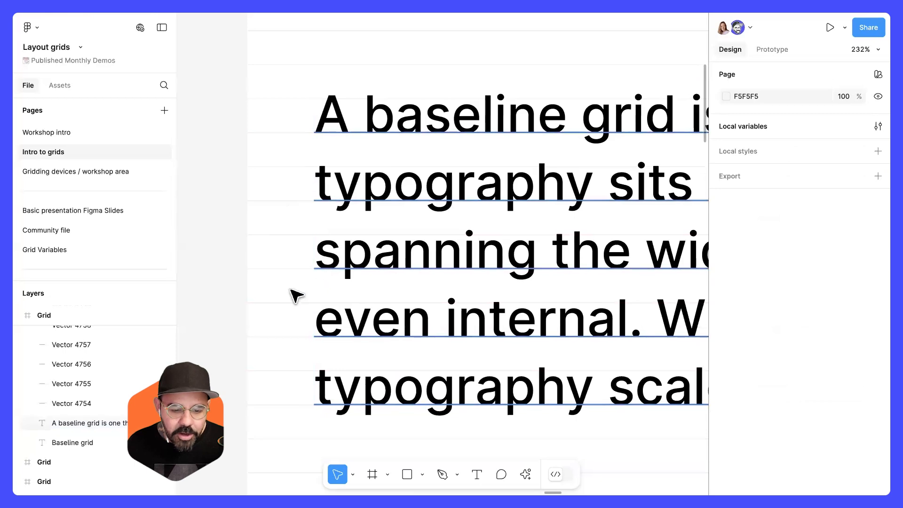
scroll(297, 314, down, 1)
scroll(297, 314, down, 8)
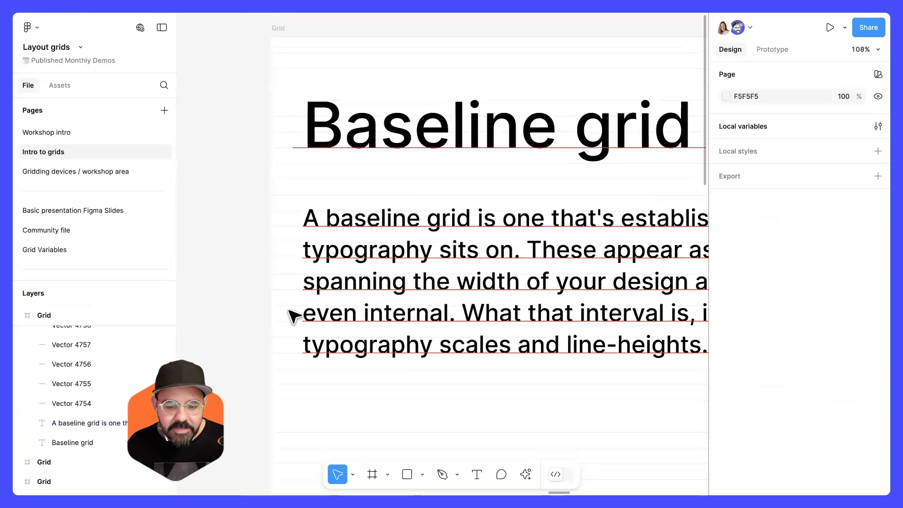
scroll(325, 271, down, 4)
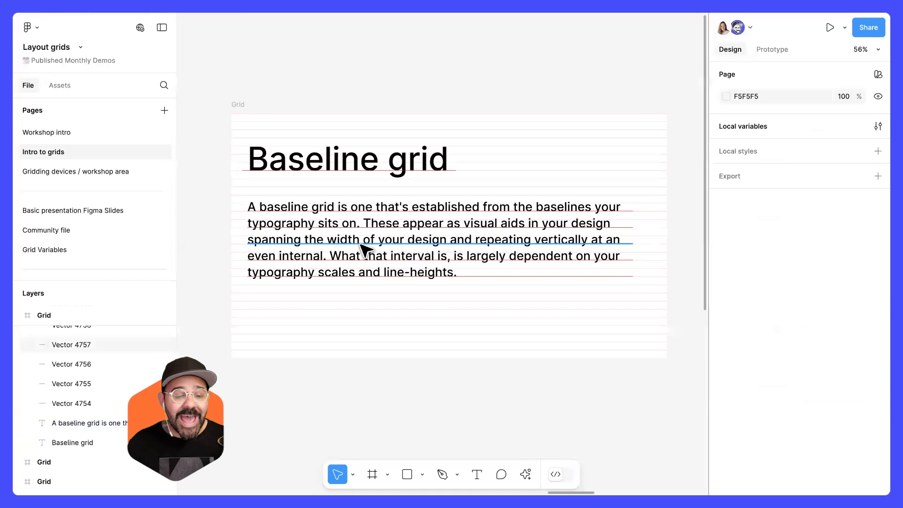
Duplicate the paragraph below the original and snap it onto the baseline grid.
drag(366, 210, 449, 310)
scroll(320, 336, up, 2)
scroll(310, 328, up, 5)
drag(343, 279, 345, 275)
click(229, 302)
Open the Grid frame's baseline rows grid settings to inspect them, then close them.
scroll(240, 302, down, 2)
scroll(246, 329, down, 2)
scroll(254, 337, up, 8)
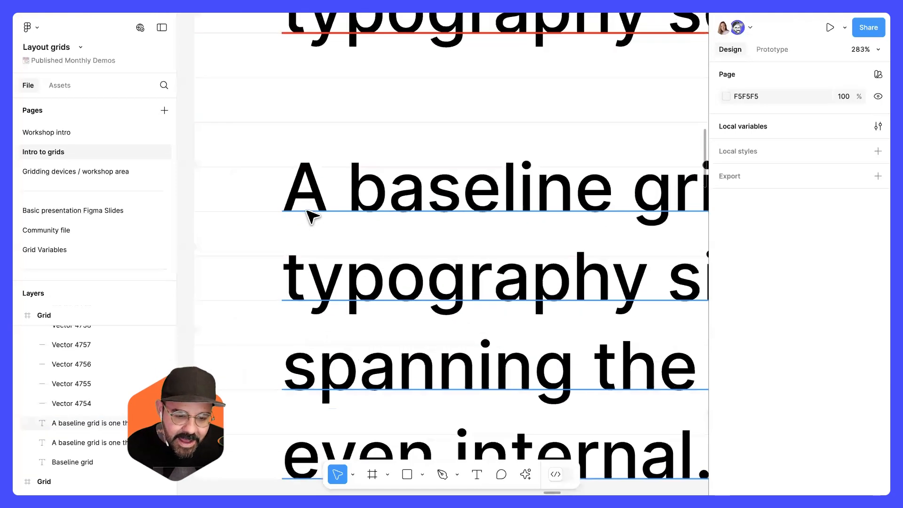
scroll(309, 355, down, 2)
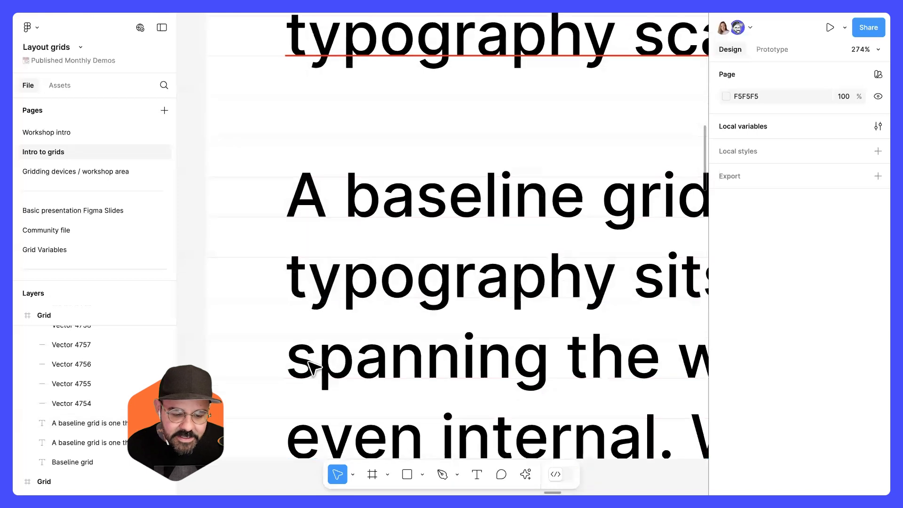
scroll(311, 292, down, 5)
scroll(317, 312, down, 10)
scroll(395, 355, down, 4)
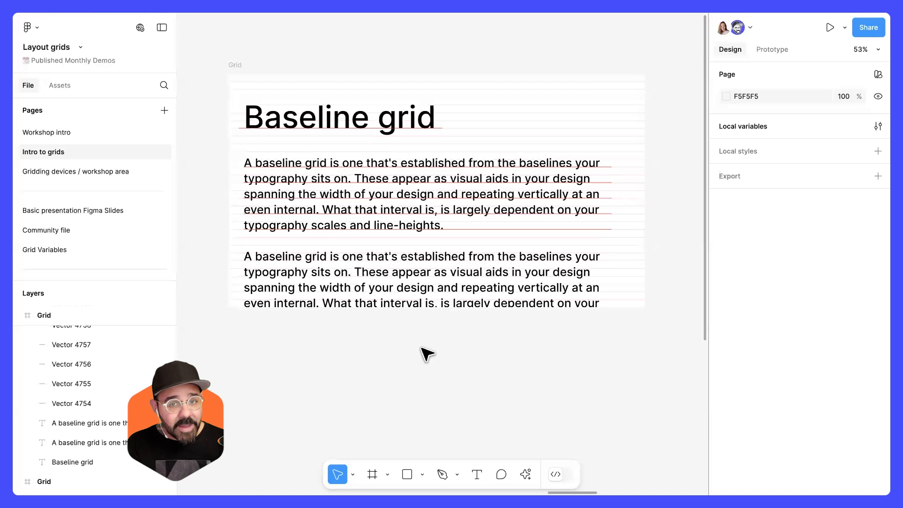
click(234, 65)
scroll(776, 353, down, 5)
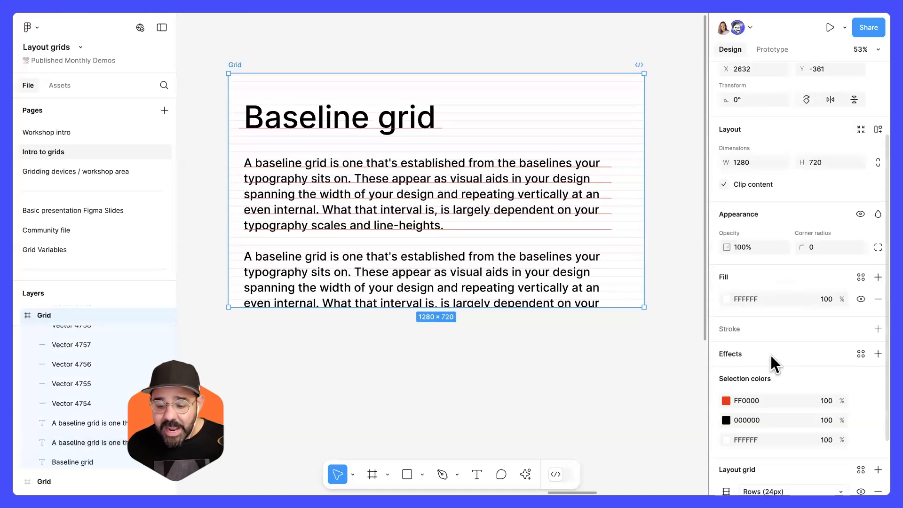
click(727, 422)
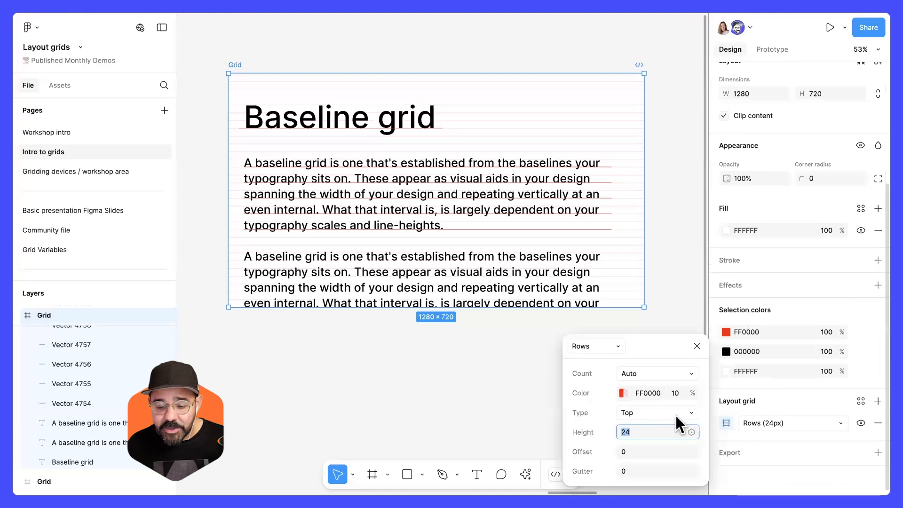
click(697, 347)
click(594, 356)
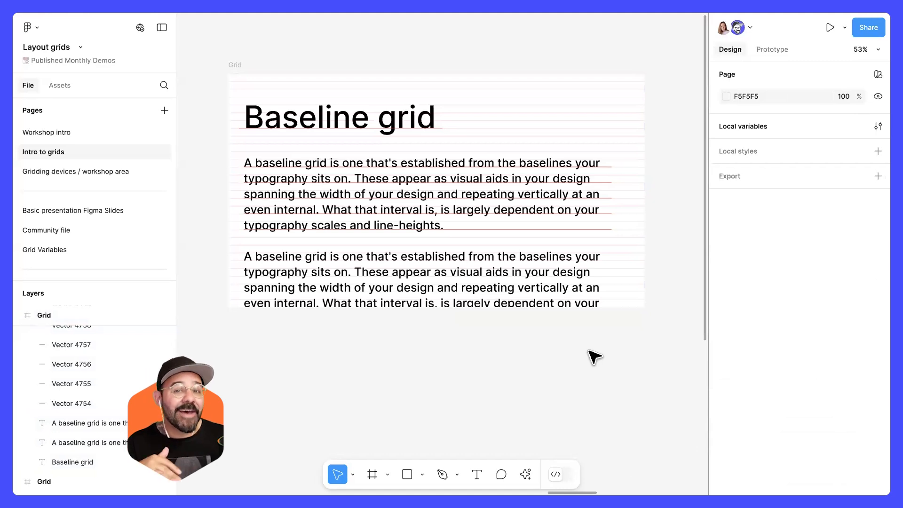
Draw a new frame and set it to the 393 × 852 phone size preset.
scroll(540, 299, down, 10)
key(f)
drag(233, 136, 373, 338)
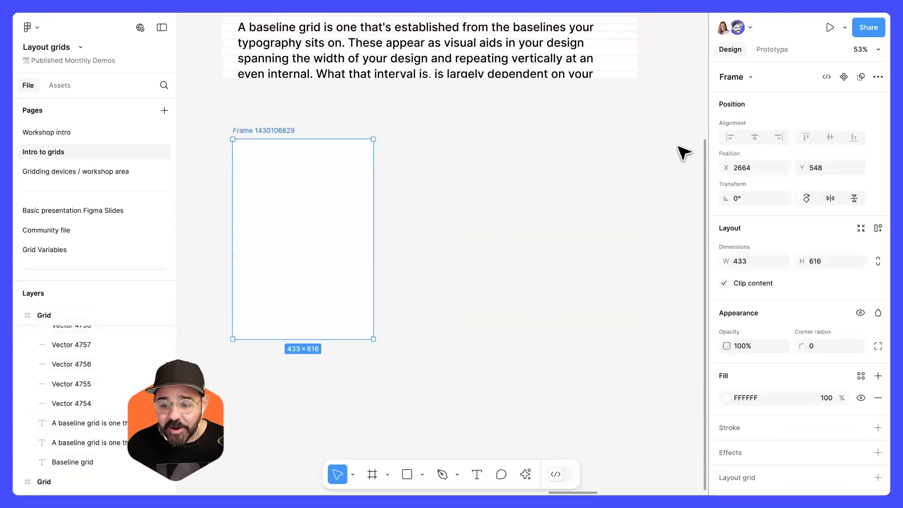
click(749, 77)
click(750, 150)
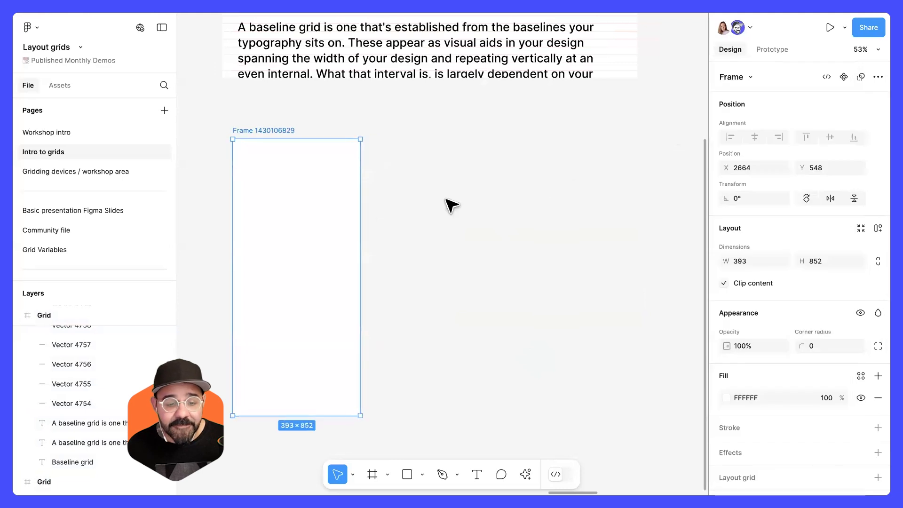
drag(319, 210, 314, 211)
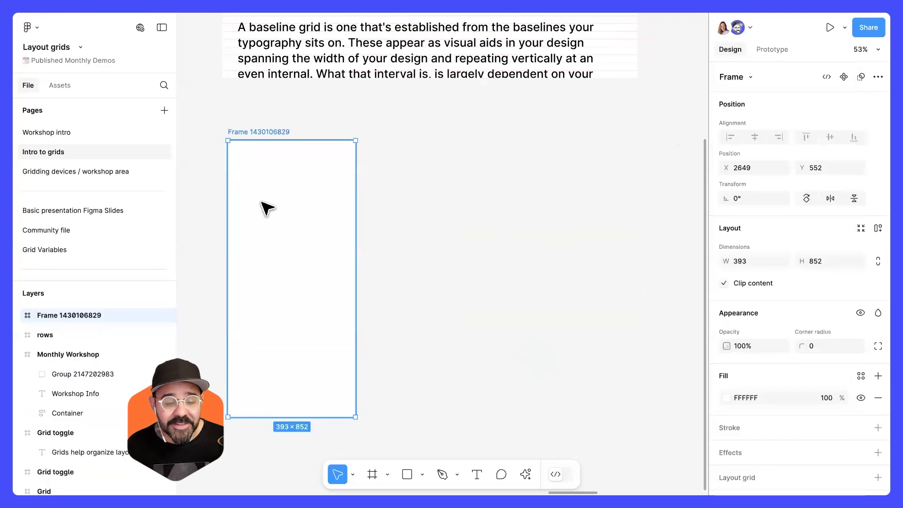
Rename the new frame phone.
double_click(262, 132)
text(phone)
key(Return)
scroll(216, 170, up, 5)
scroll(226, 173, down, 4)
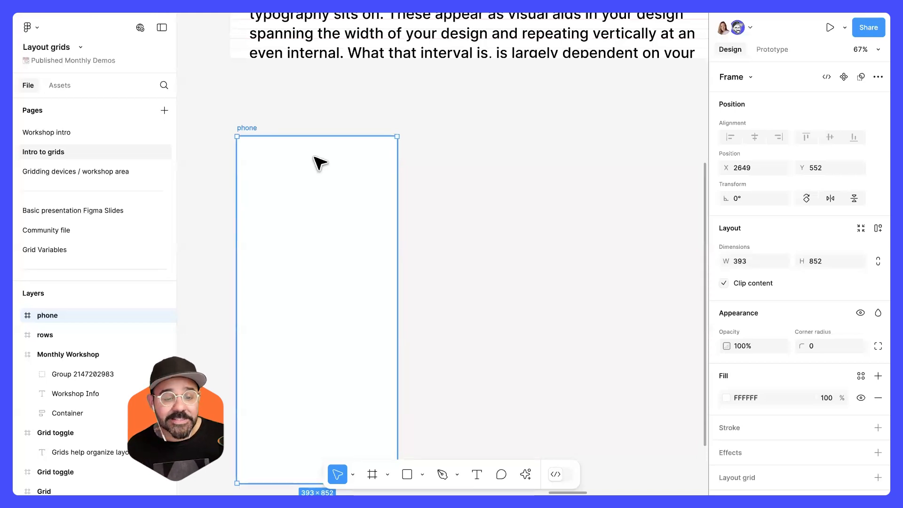
Add a layout grid to the phone frame, switch it to Rows and set the type to Top.
scroll(323, 157, down, 2)
scroll(731, 407, down, 2)
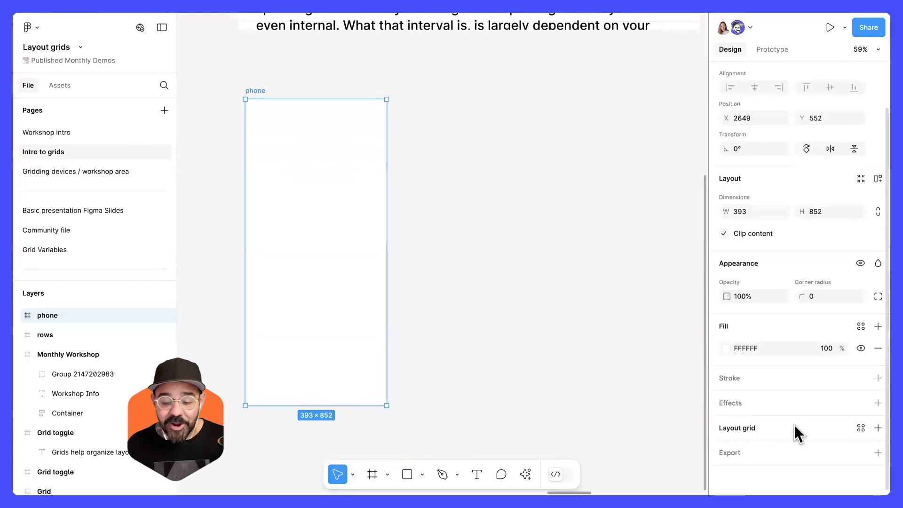
click(793, 425)
click(729, 451)
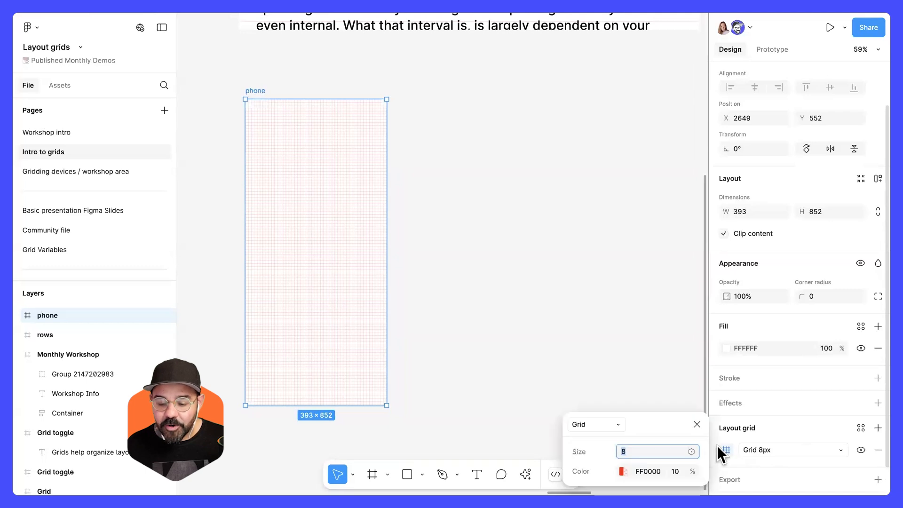
click(467, 165)
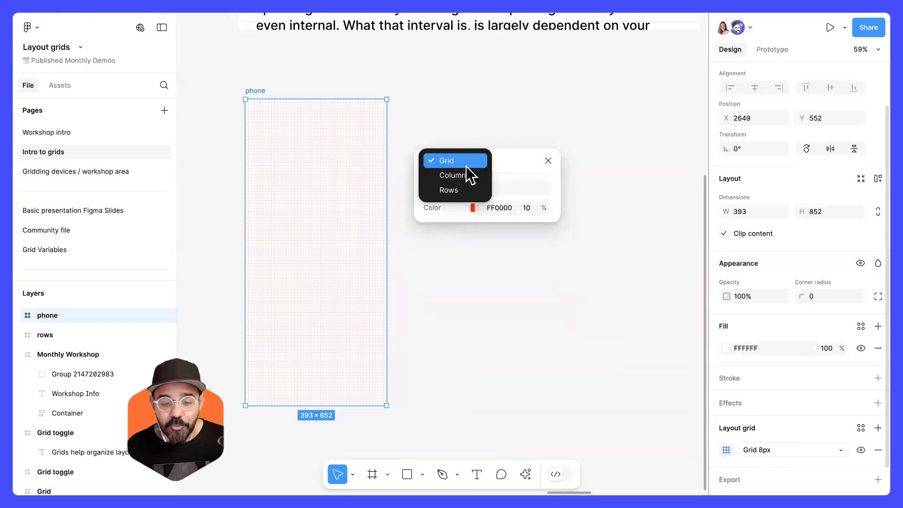
click(466, 193)
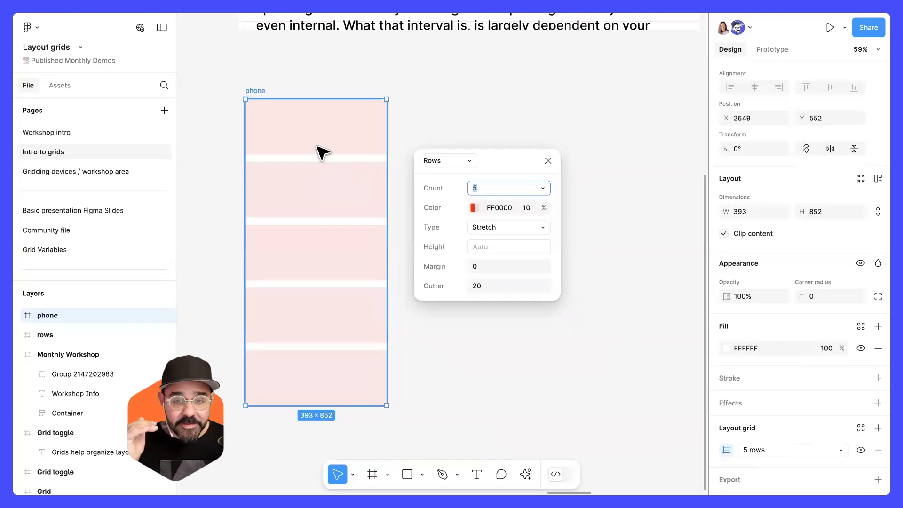
click(497, 227)
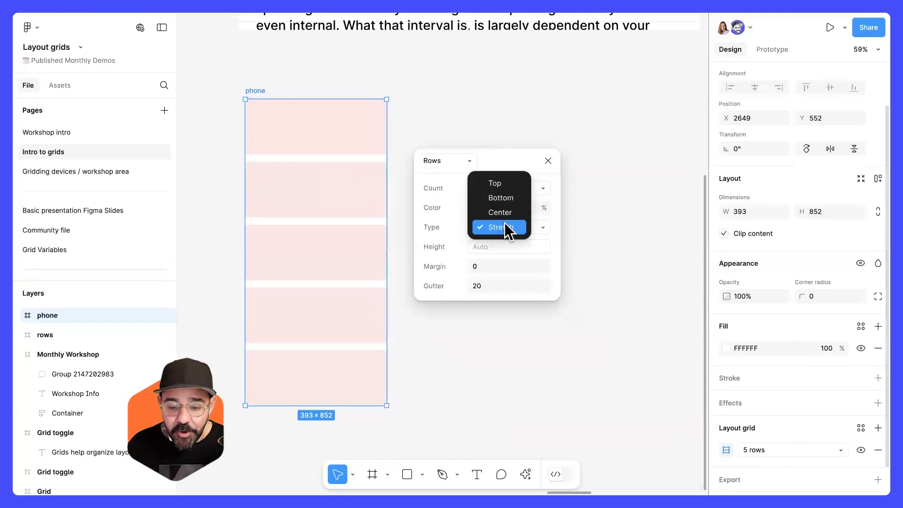
click(511, 184)
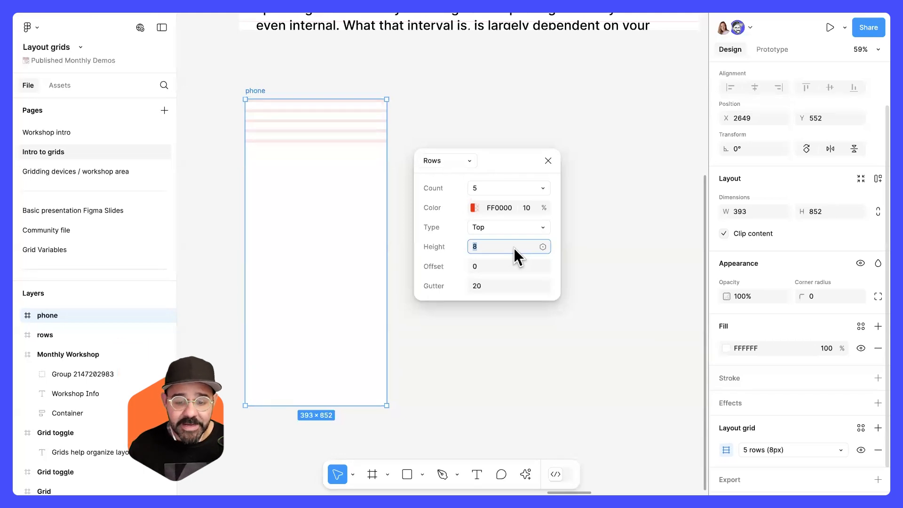
Set the rows grid count to Auto.
scroll(511, 187, up, 1)
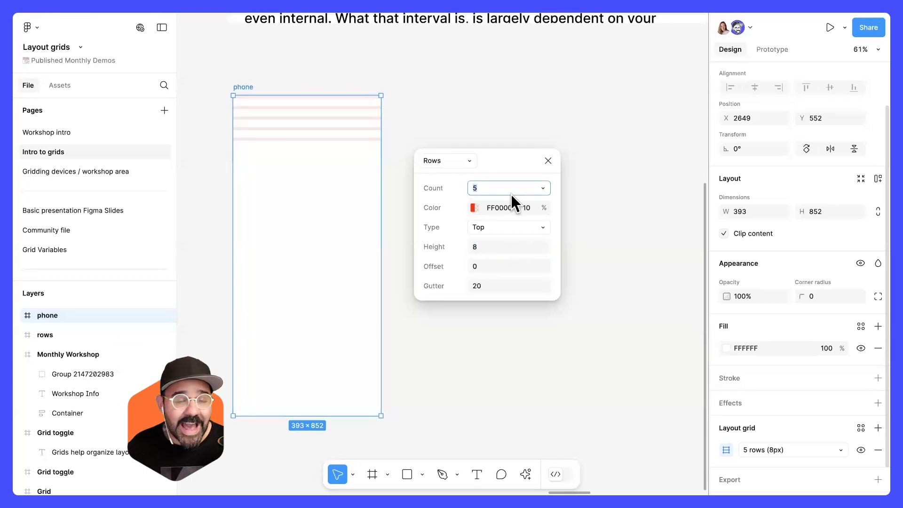
click(543, 190)
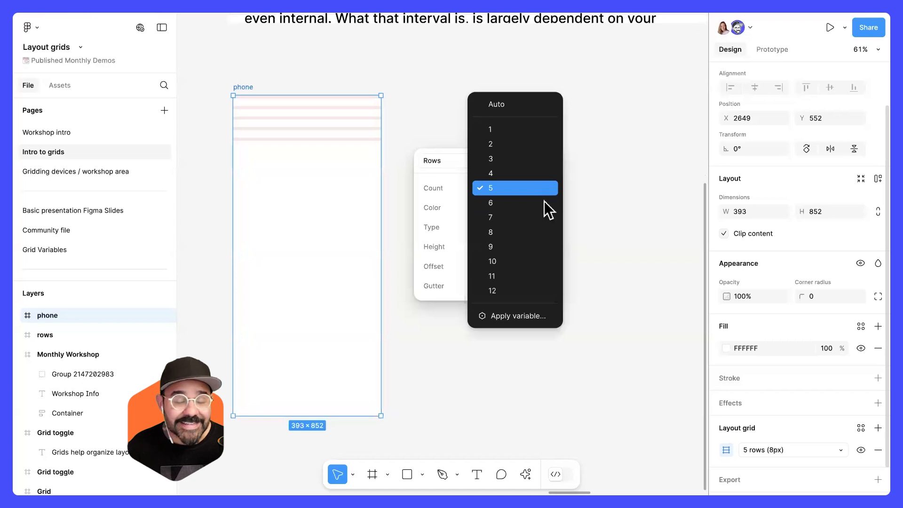
click(527, 109)
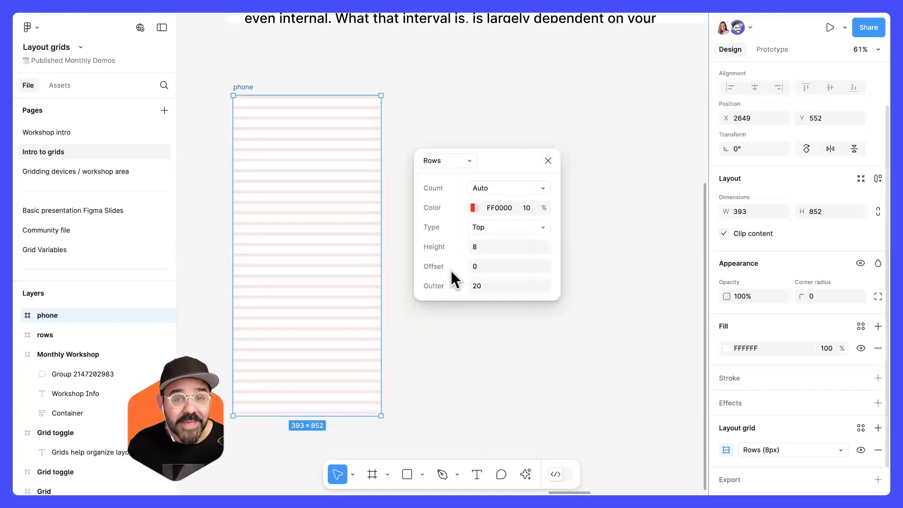
Try stretching the phone frame taller to show the rows repeating, then undo the resize.
scroll(451, 282, down, 5)
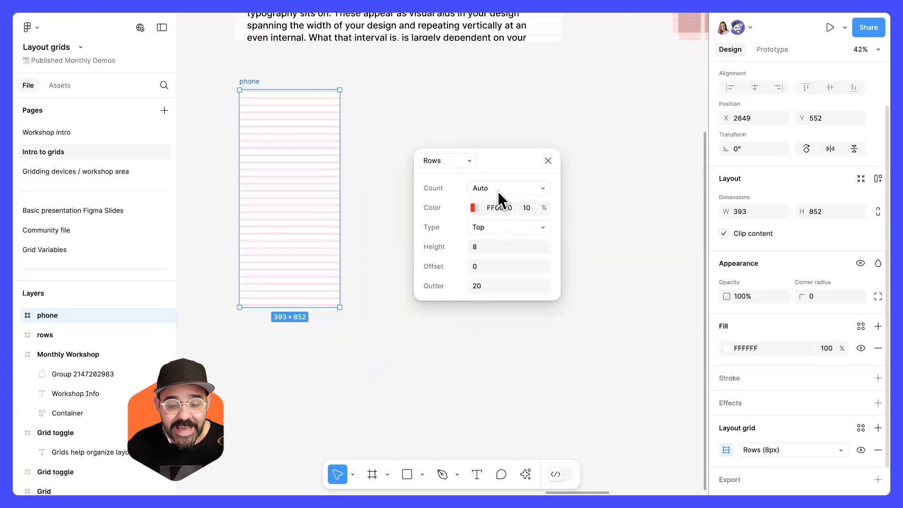
drag(321, 307, 300, 448)
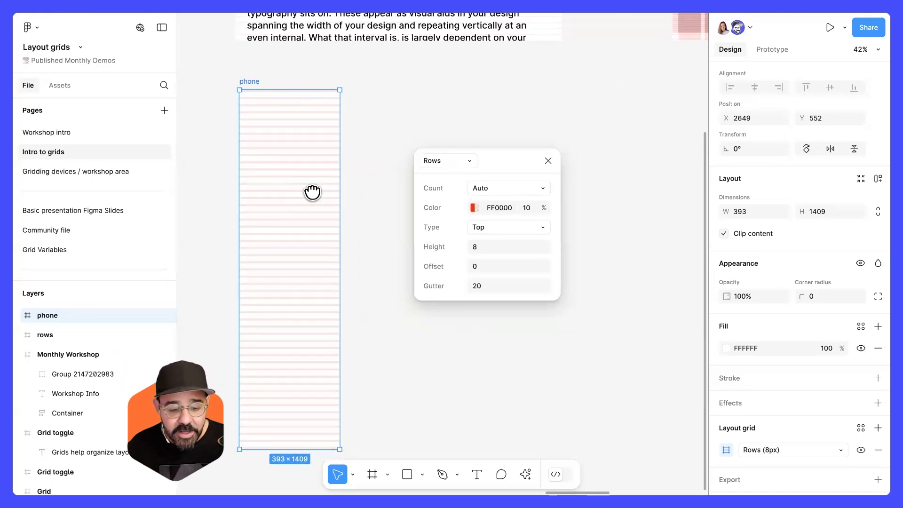
scroll(313, 196, down, 5)
drag(320, 179, 308, 450)
key(ctrl+z)
key(ctrl+z)
drag(353, 129, 345, 395)
drag(343, 301, 353, 318)
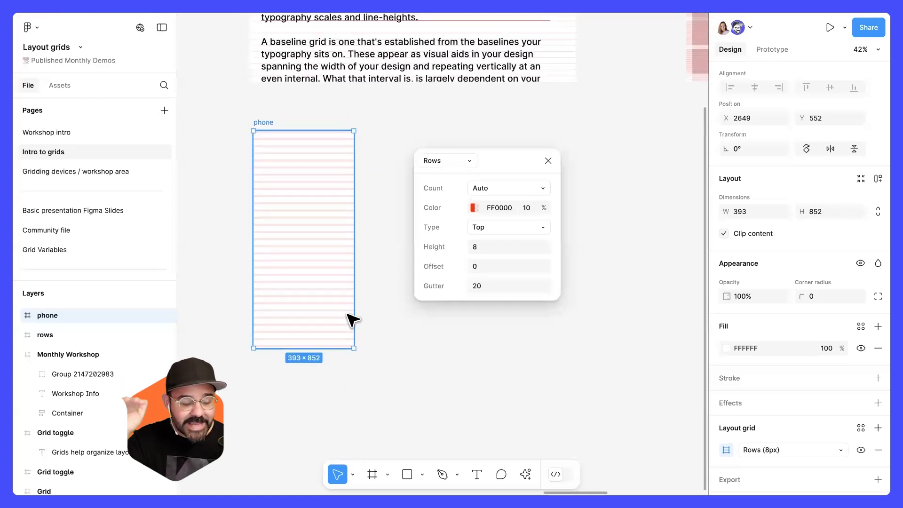
Set the rows grid color opacity to 40%.
drag(490, 157, 450, 134)
click(457, 200)
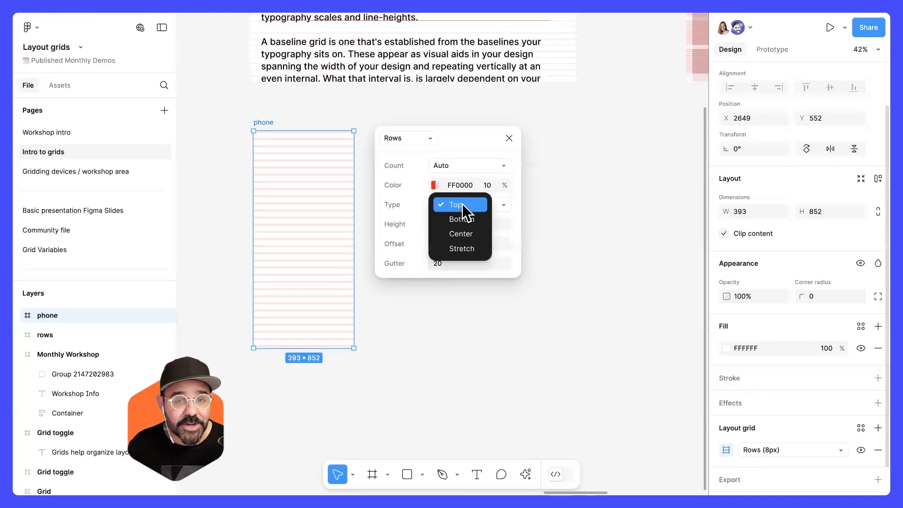
click(462, 204)
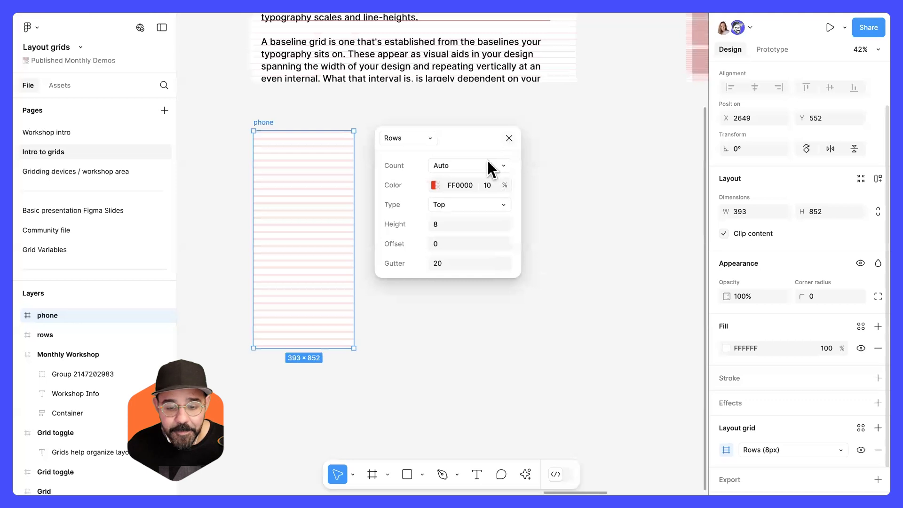
click(456, 166)
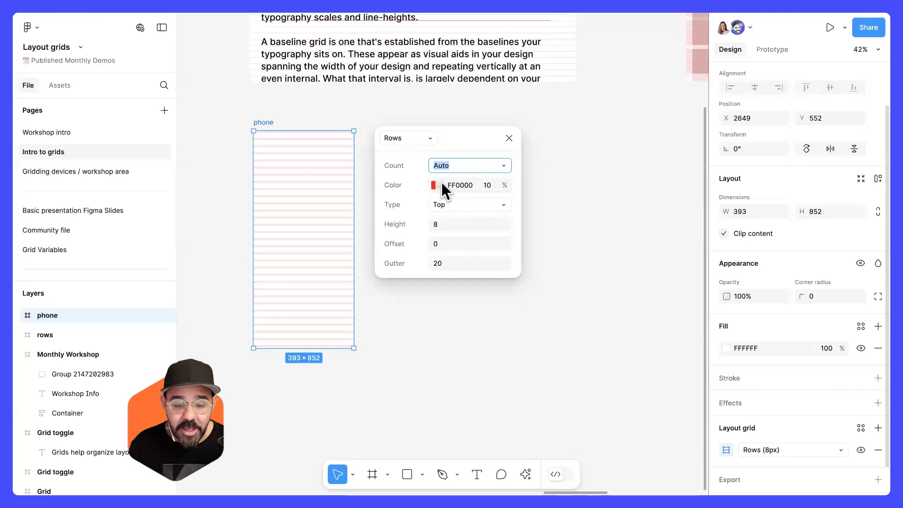
click(489, 185)
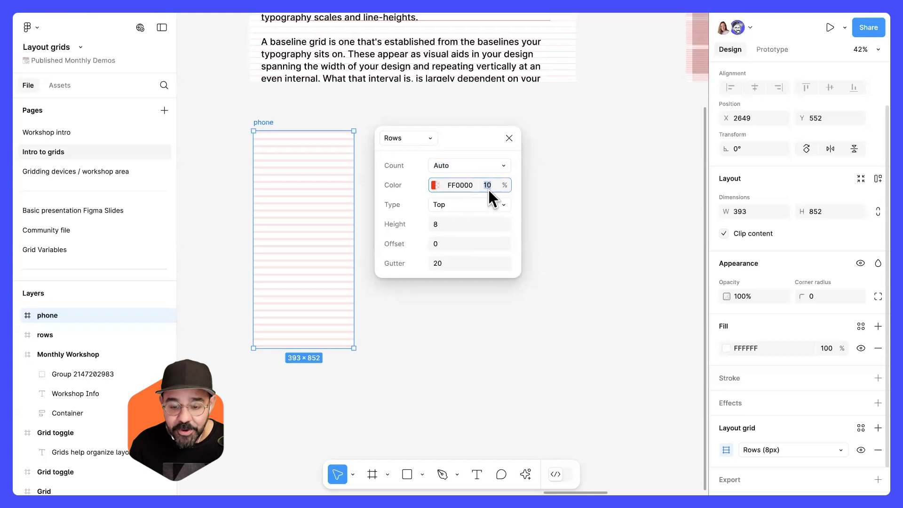
text(40)
key(Return)
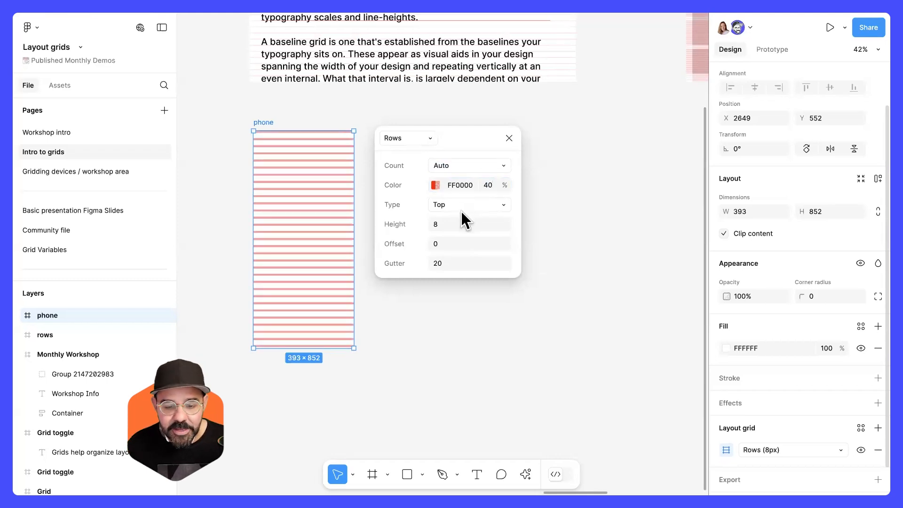
Set the rows grid gutter to 0.
click(460, 223)
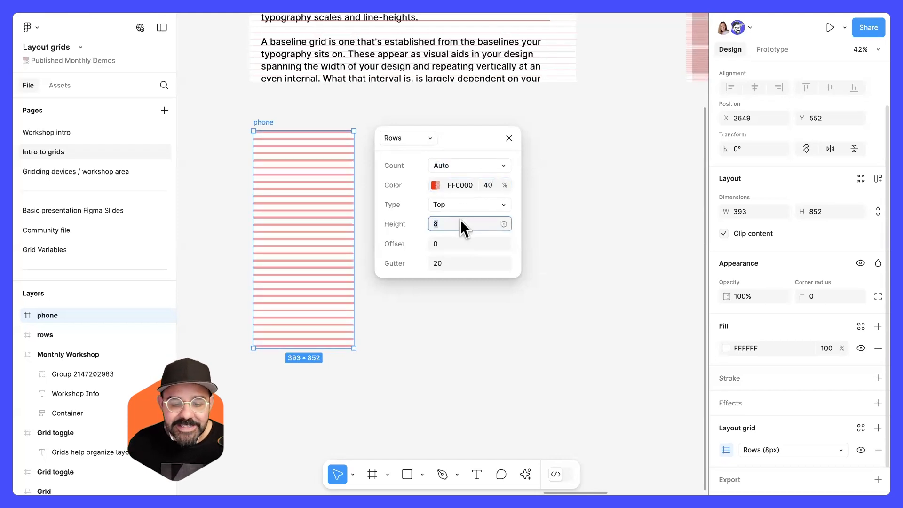
click(455, 264)
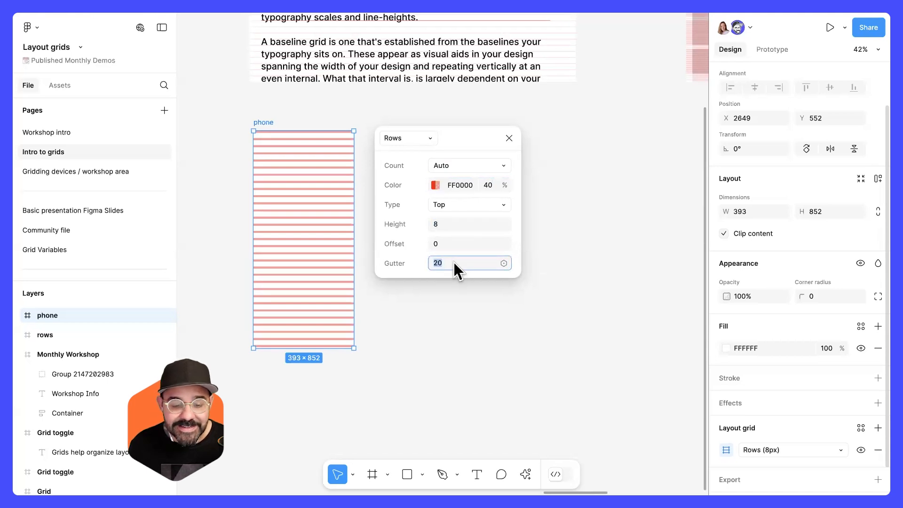
text(0)
key(Return)
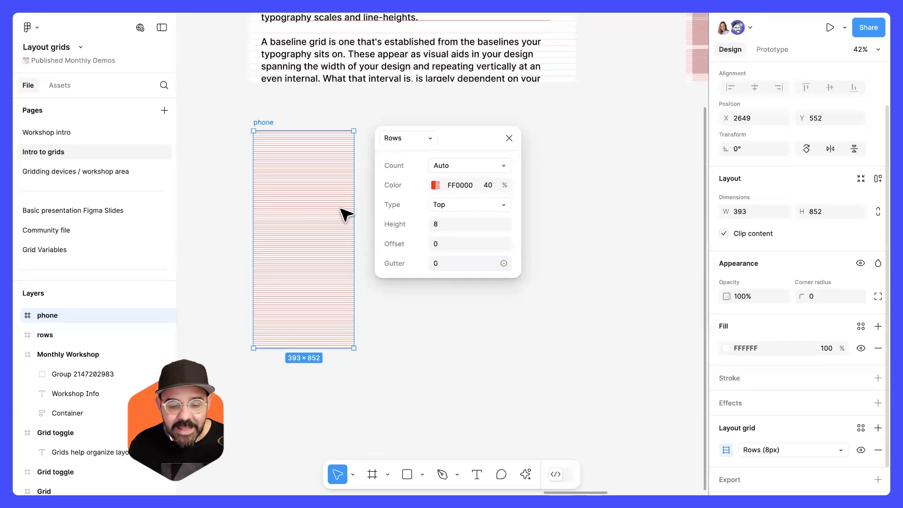
Set the row height to 24 and close the grid settings.
scroll(268, 159, up, 10)
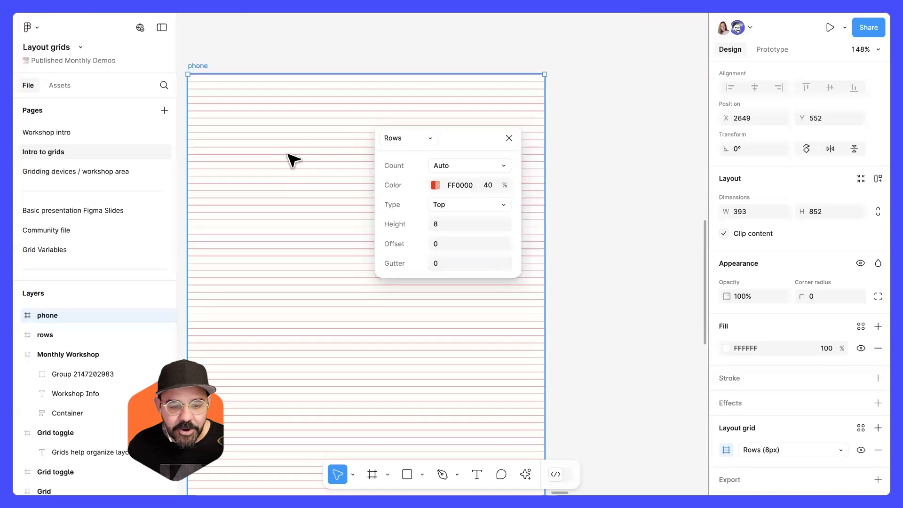
scroll(309, 89, down, 3)
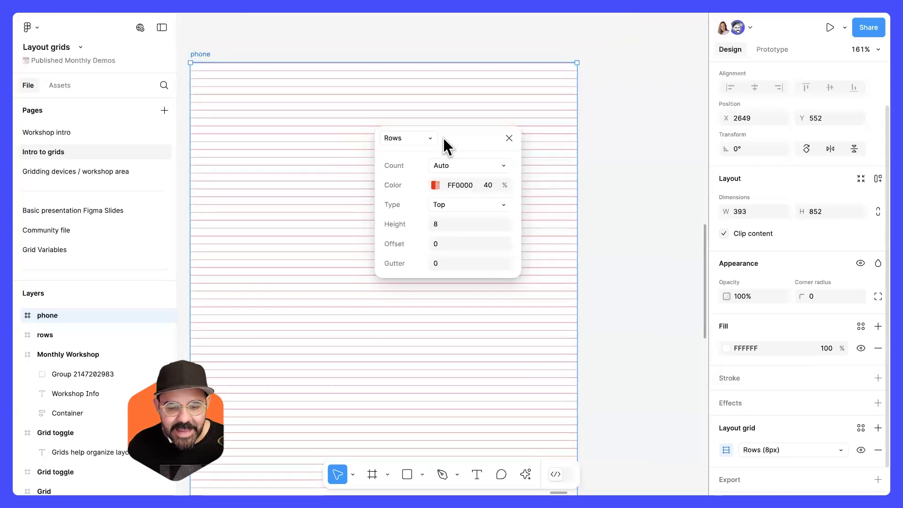
click(545, 176)
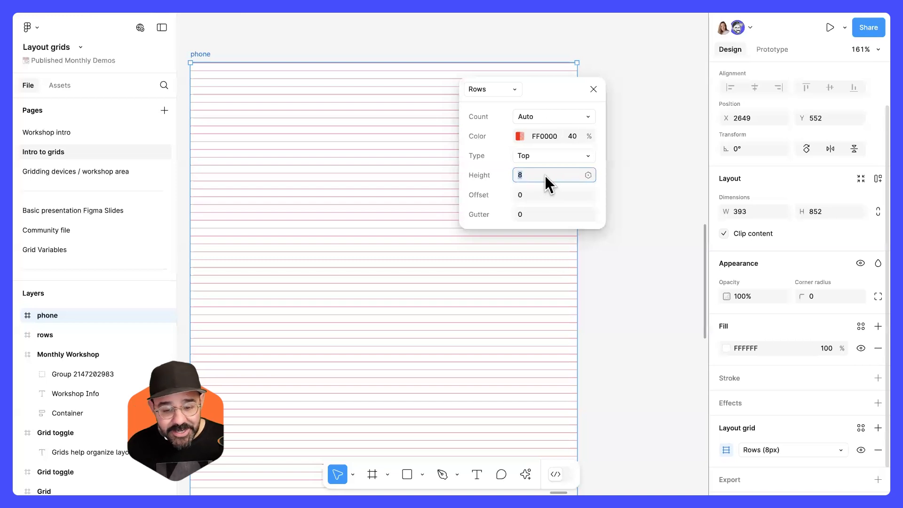
text(24)
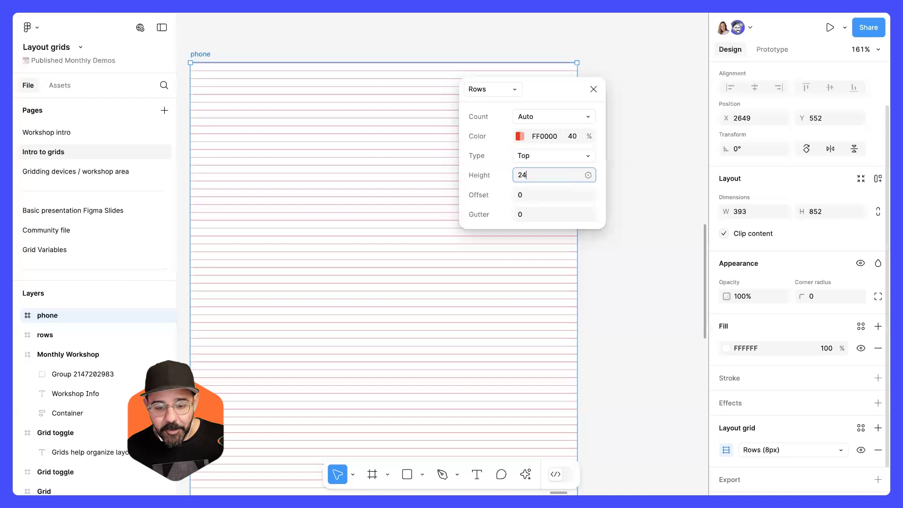
key(Return)
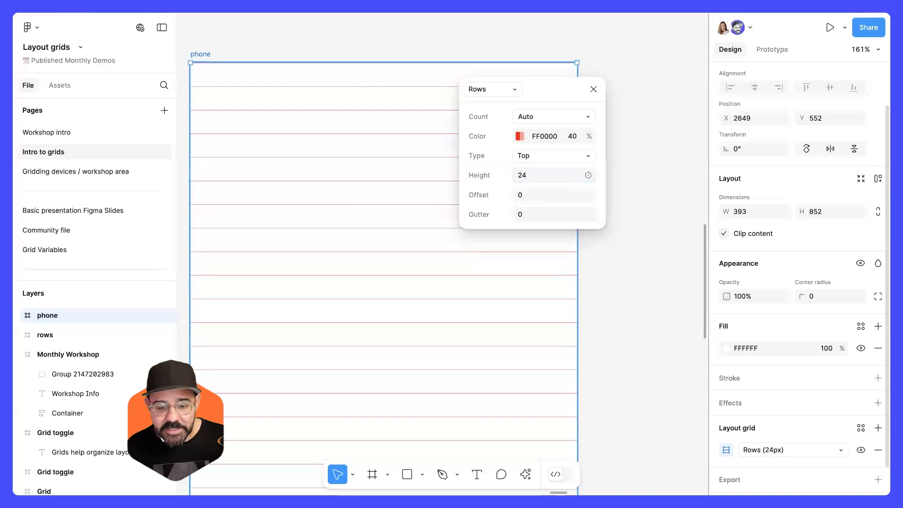
click(593, 91)
Draw a rectangle about 73 × 120 snapped to the rows inside the phone frame, then delete it.
scroll(605, 191, down, 2)
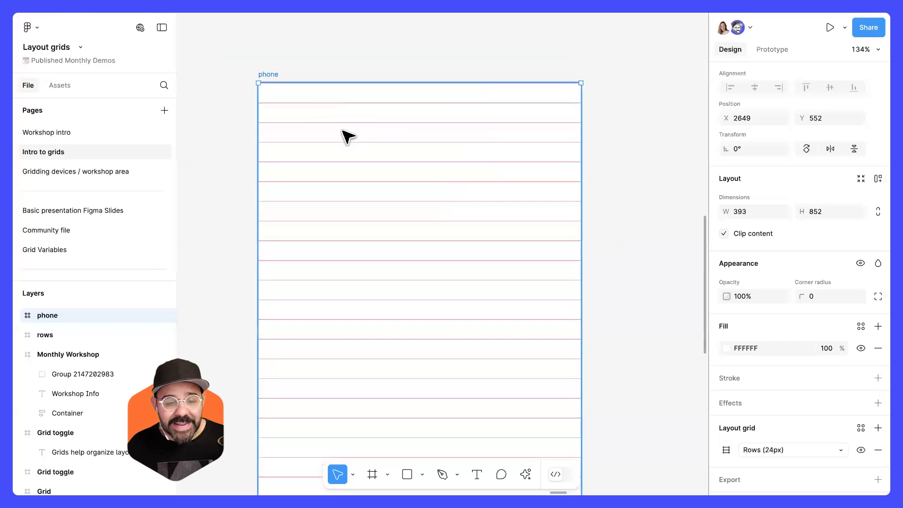
scroll(382, 233, down, 1)
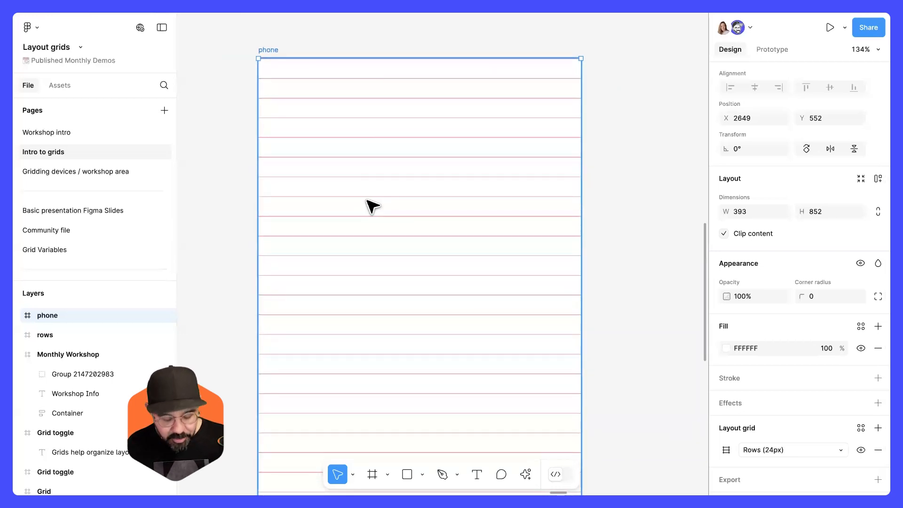
key(r)
mouse_move(360, 157)
mouse_down()
mouse_move(420, 222)
mouse_move(409, 175)
mouse_move(400, 177)
mouse_move(402, 133)
mouse_move(403, 316)
mouse_up()
scroll(411, 141, up, 5)
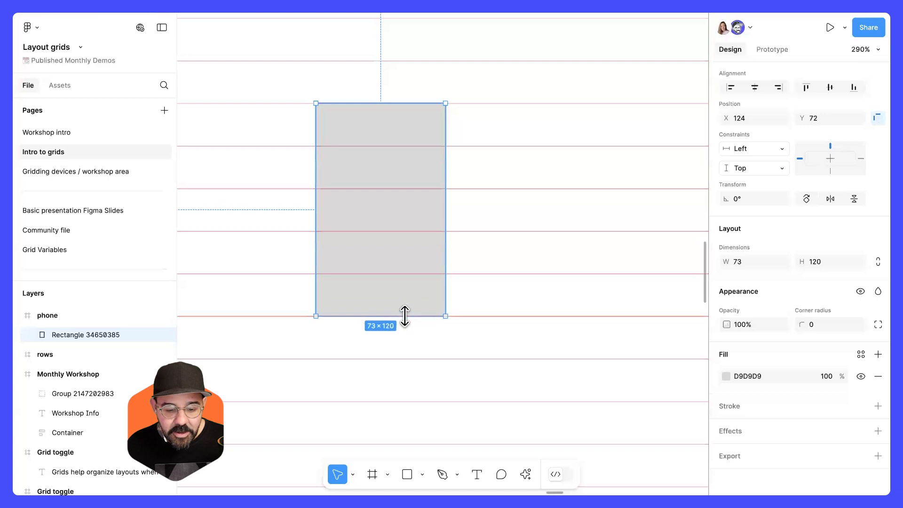
scroll(417, 264, down, 5)
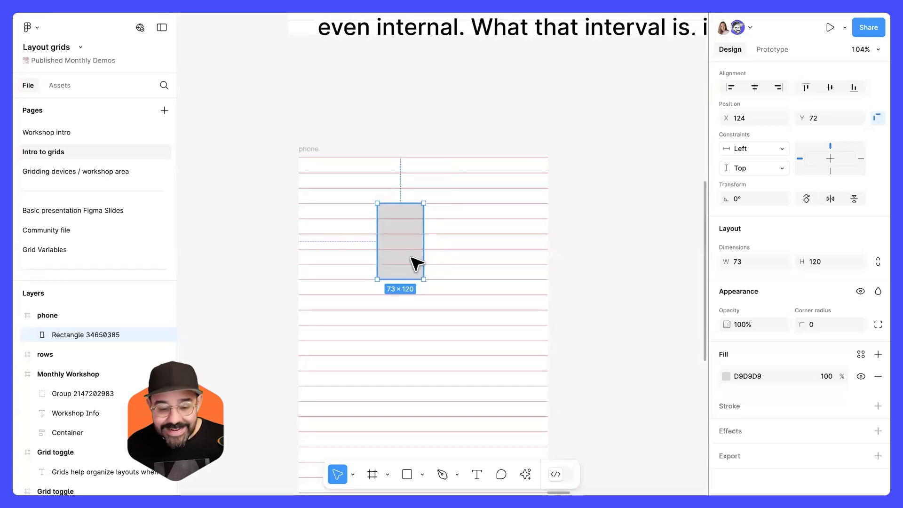
key(Delete)
Search the quick actions for snap settings.
scroll(417, 257, up, 3)
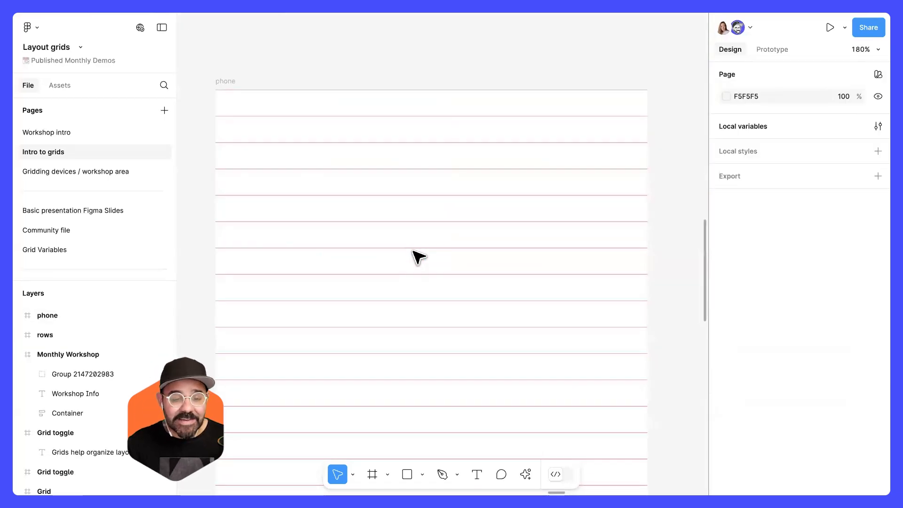
scroll(402, 245, down, 1)
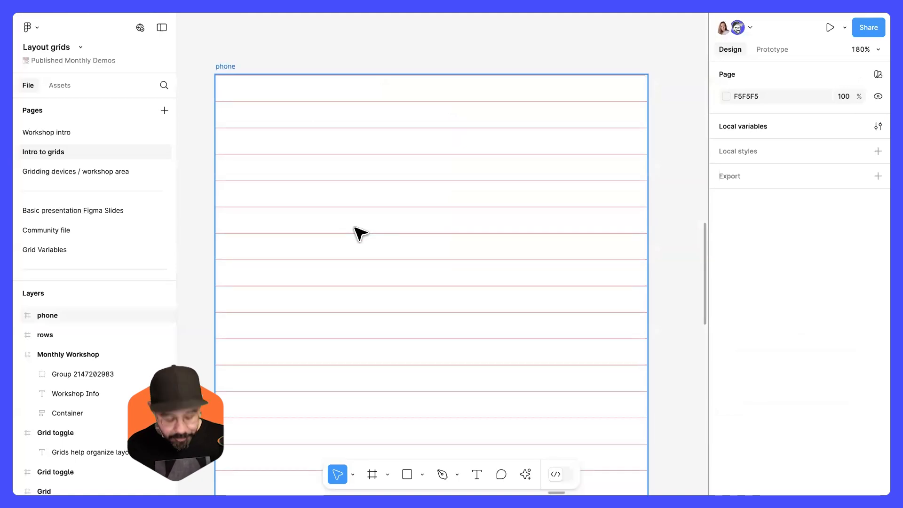
key(super+k)
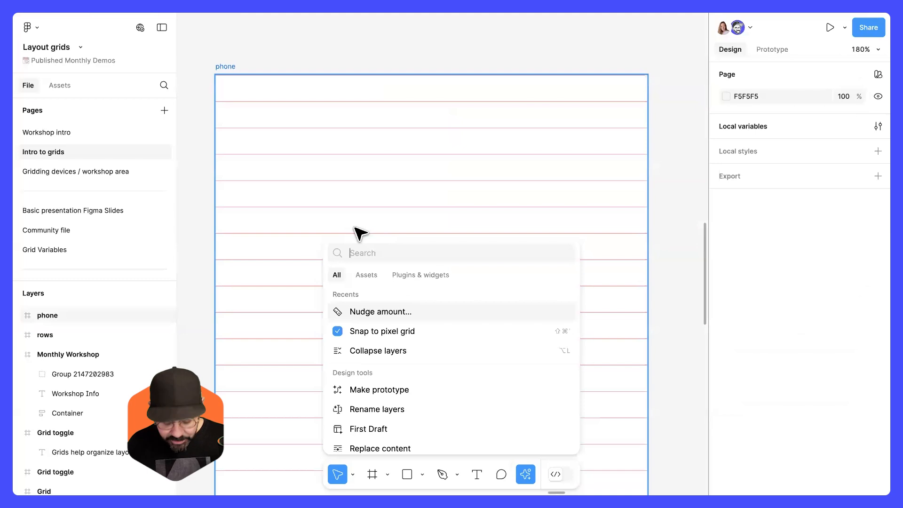
text(snap)
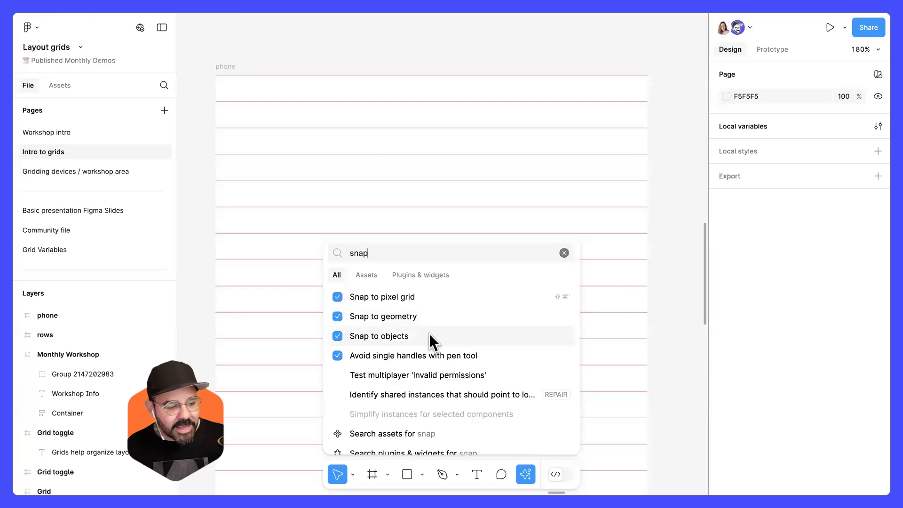
click(347, 207)
Draw a rectangle on the phone frame, move it along the rows, then delete it.
key(r)
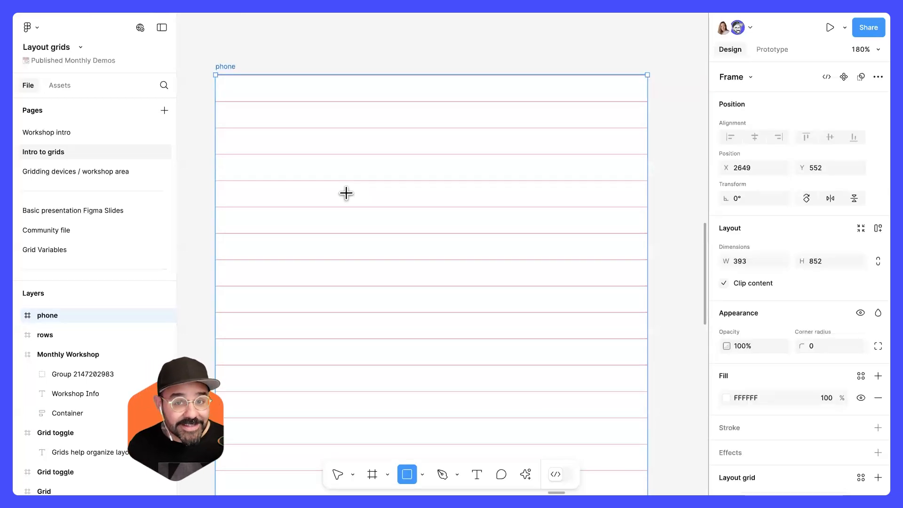
mouse_move(345, 164)
mouse_down()
mouse_move(365, 213)
mouse_move(420, 269)
mouse_up()
mouse_move(380, 226)
mouse_down()
mouse_move(383, 203)
mouse_move(381, 288)
mouse_move(381, 273)
mouse_up()
key(Delete)
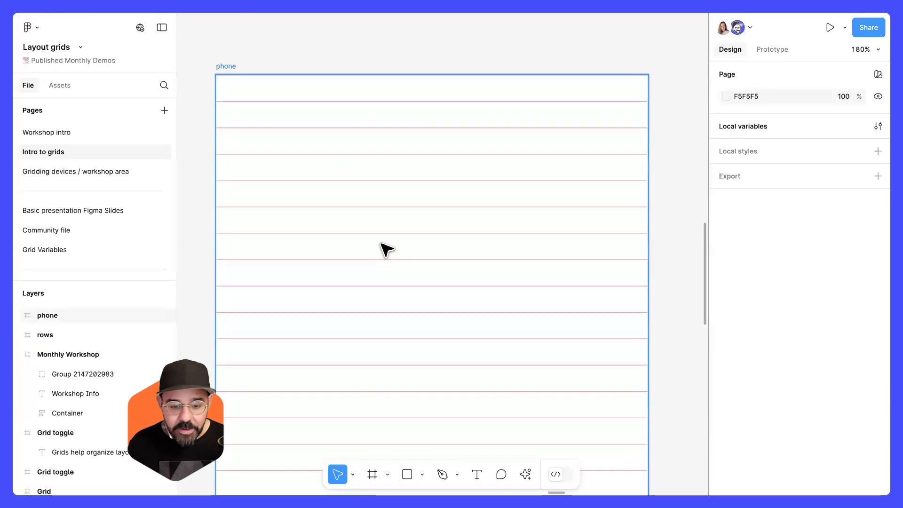
Draw a text box about 263 × 233 inside the phone frame.
scroll(383, 245, down, 1)
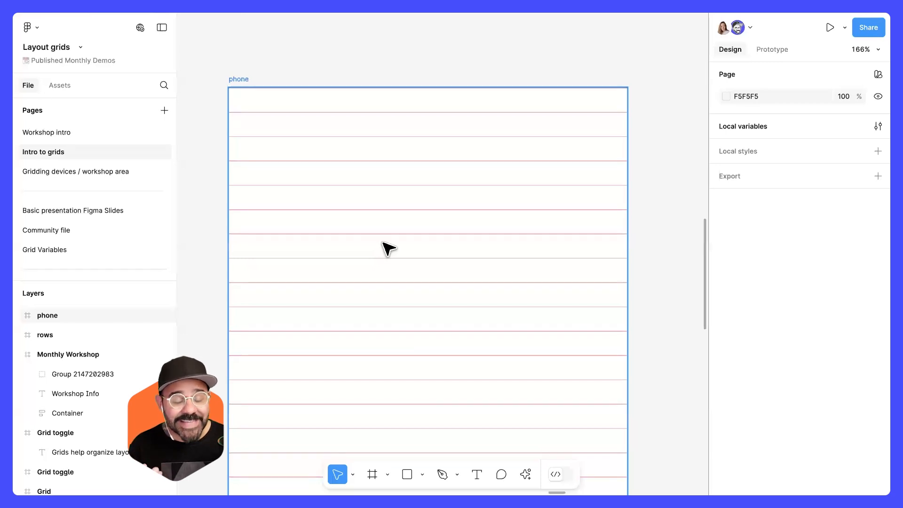
key(t)
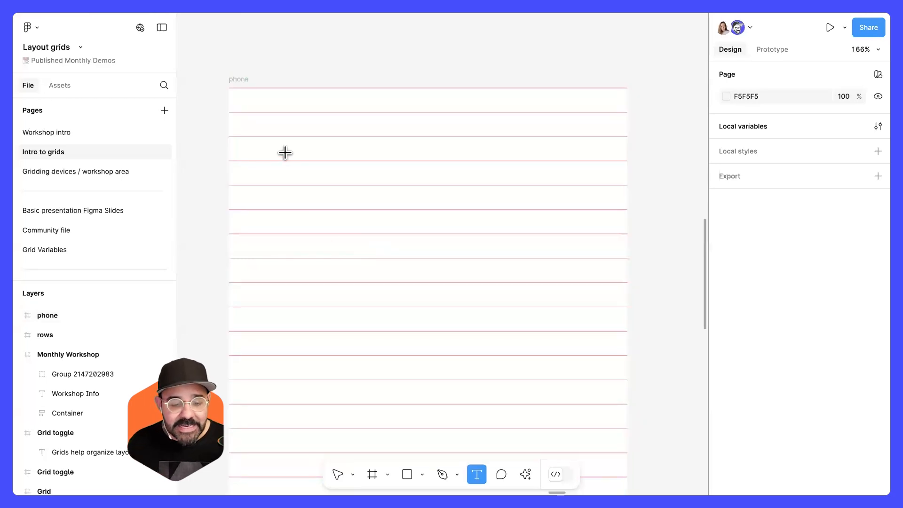
drag(282, 136, 549, 373)
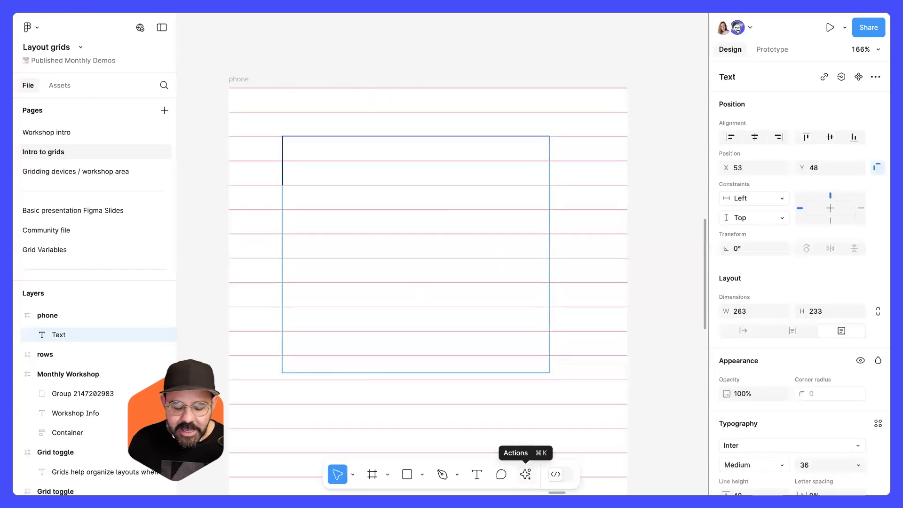
Fill the text box with AI-generated text using the prompt "Write a paragraph about donuts".
click(526, 474)
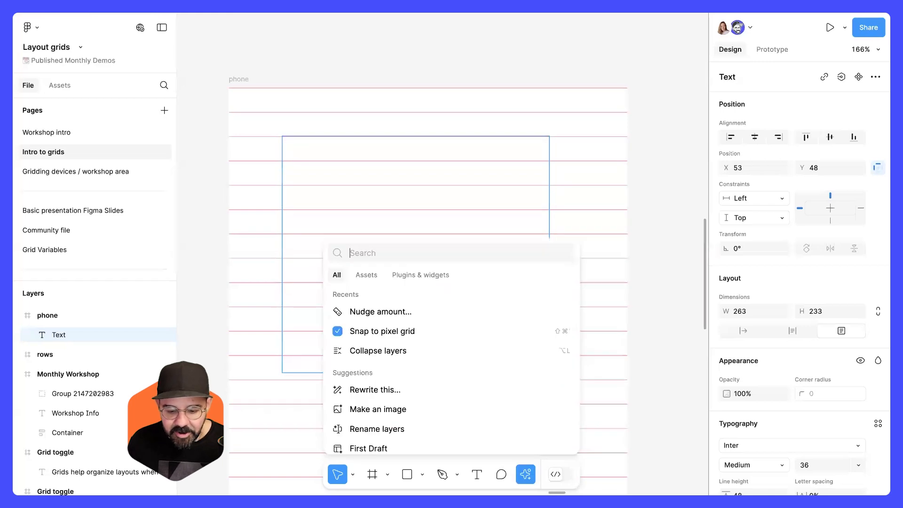
click(527, 473)
click(528, 473)
text(wri)
key(Return)
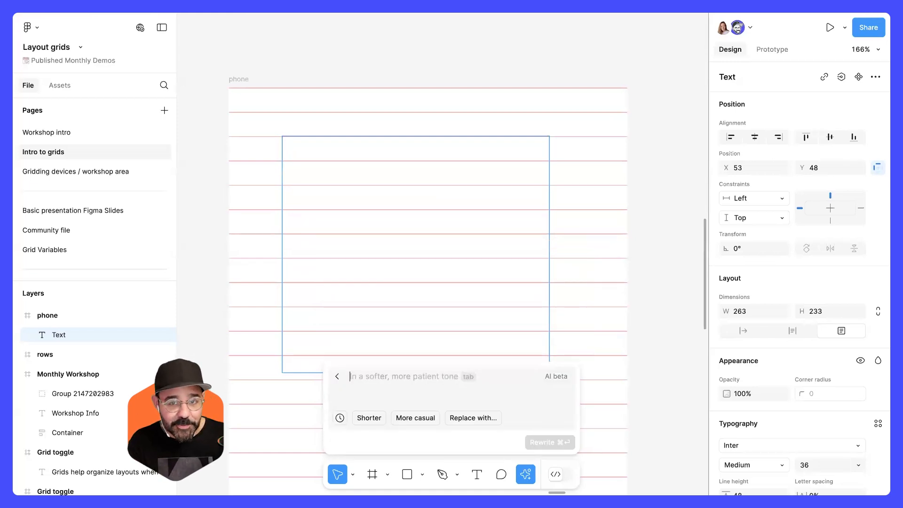
text(Write a paragraph about donuts)
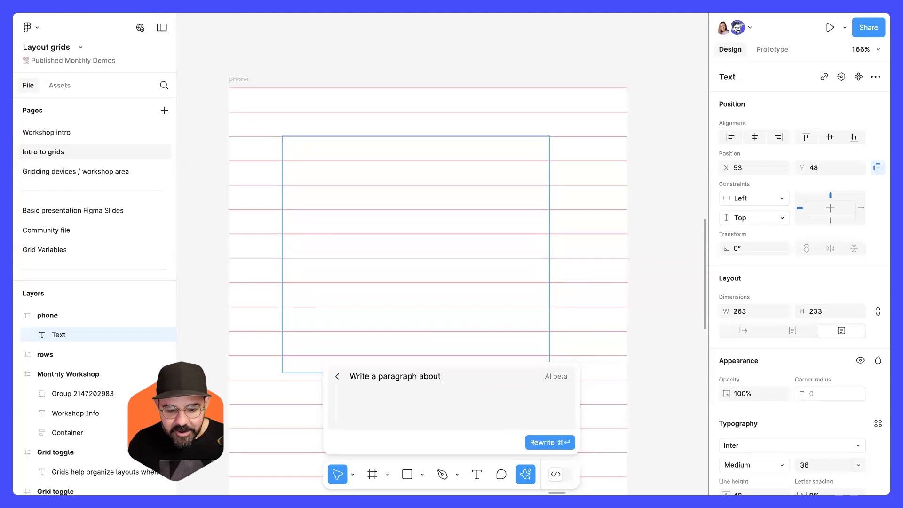
click(567, 441)
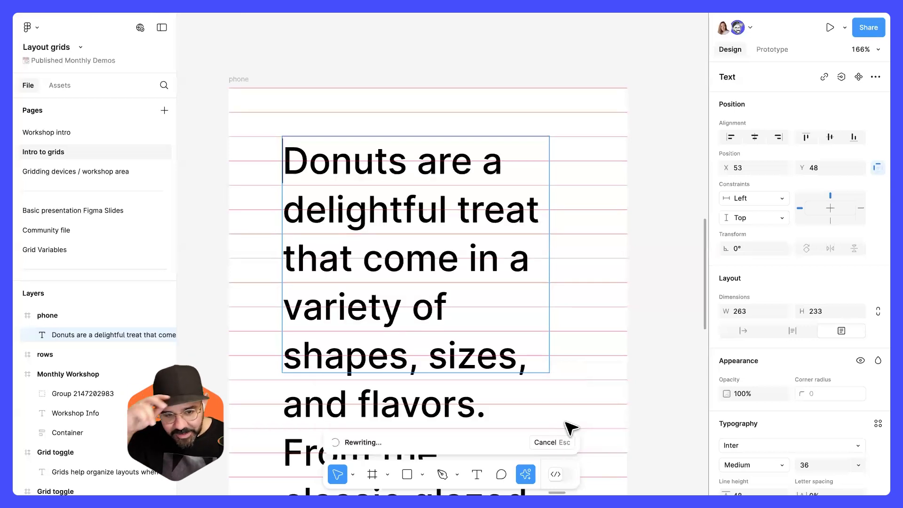
Switch the donut paragraph's text box to auto height.
click(608, 217)
scroll(592, 279, down, 3)
scroll(597, 284, down, 5)
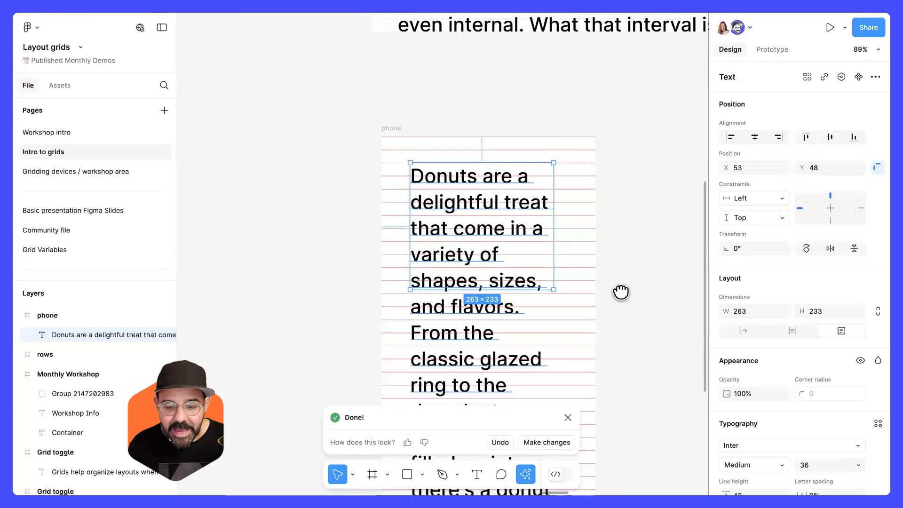
drag(344, 122, 564, 114)
key(space)
drag(561, 147, 462, 187)
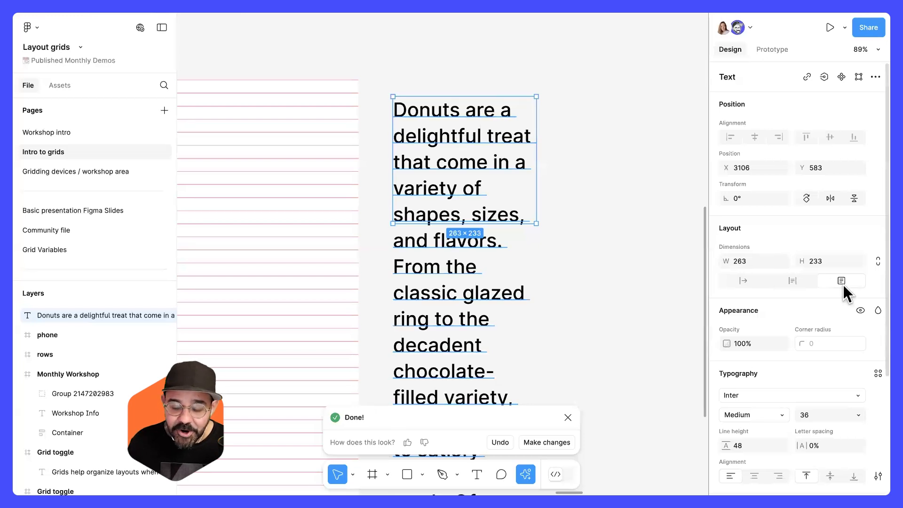
double_click(490, 225)
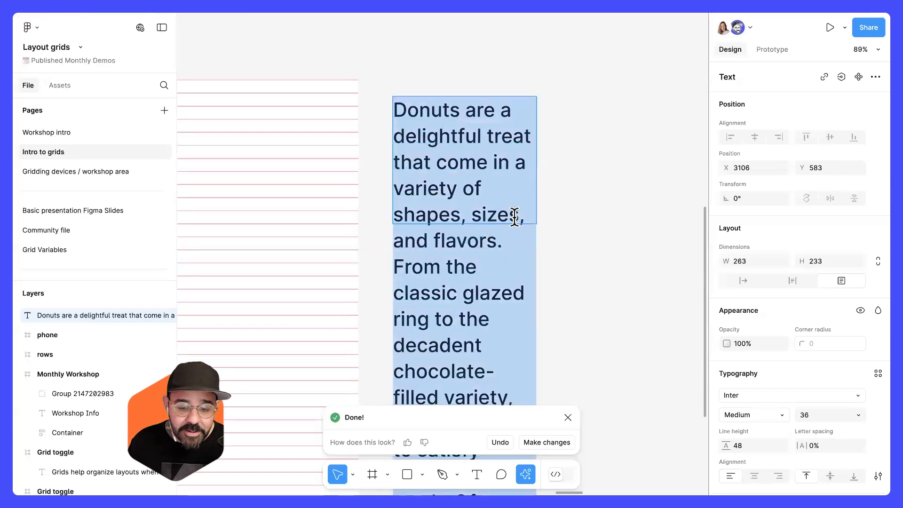
key(Escape)
drag(532, 223, 523, 283)
scroll(523, 284, down, 5)
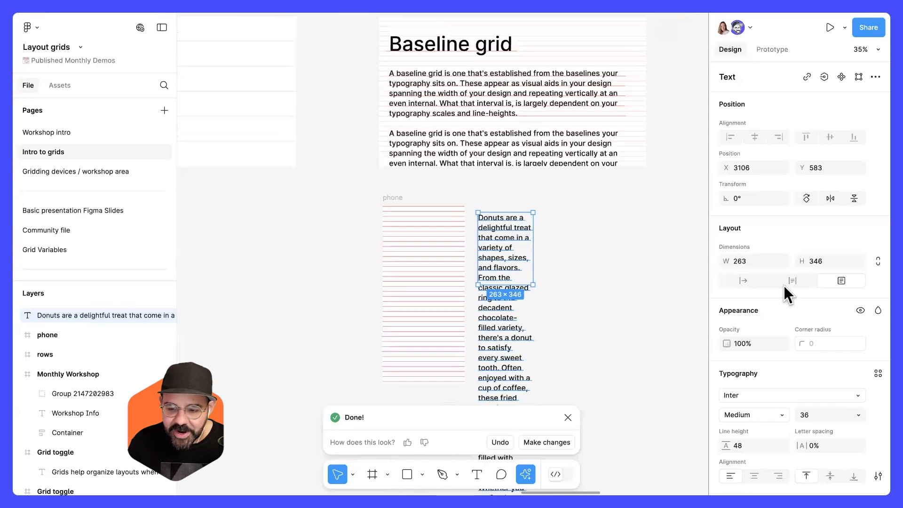
click(792, 281)
Widen the paragraph to about 472 and place it near the top of the phone frame.
scroll(580, 314, down, 10)
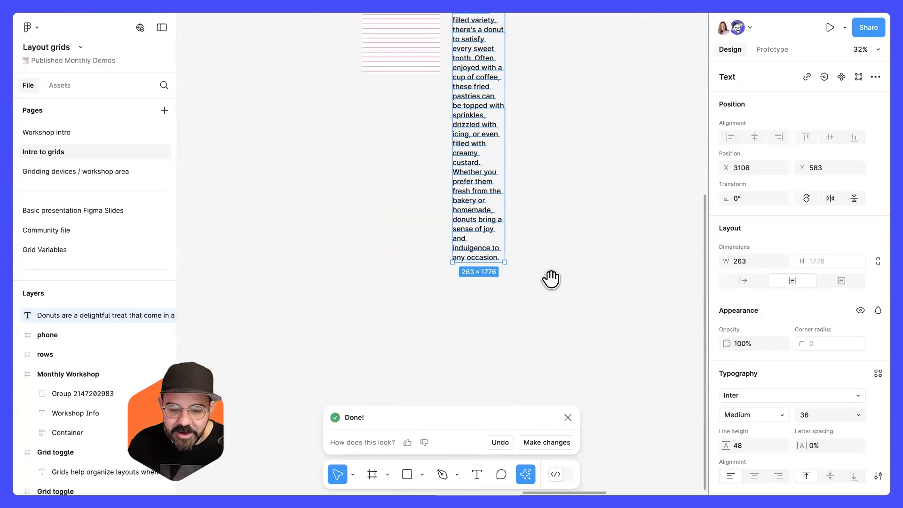
drag(490, 316, 485, 319)
double_click(487, 318)
scroll(530, 282, up, 5)
drag(508, 233, 525, 223)
scroll(447, 191, up, 4)
drag(481, 143, 316, 181)
scroll(284, 179, up, 5)
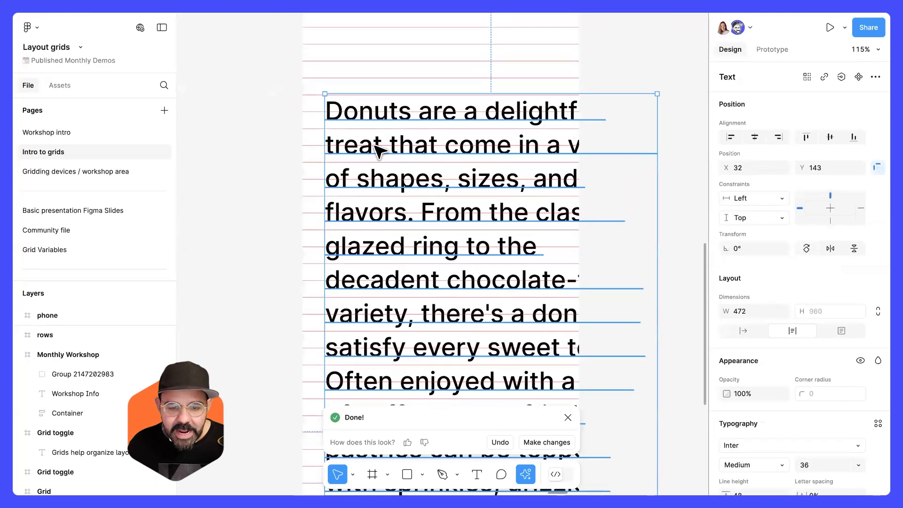
drag(376, 150, 375, 142)
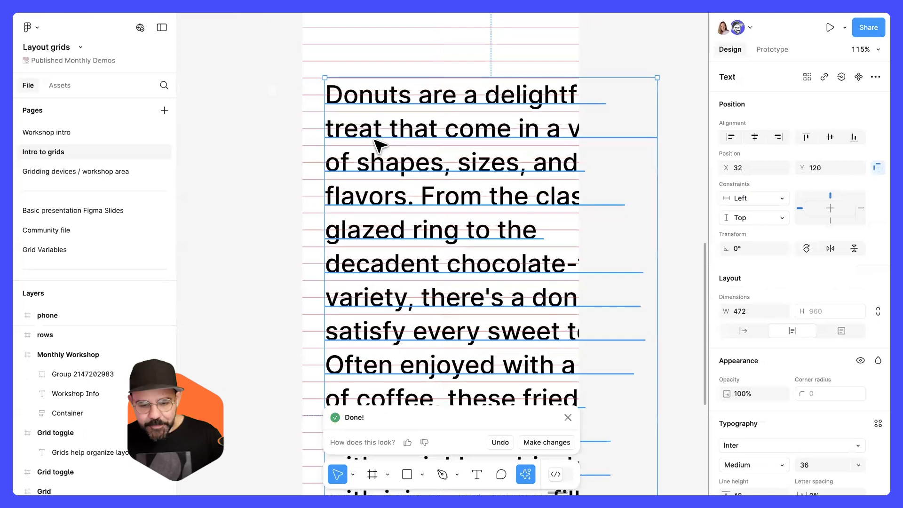
scroll(376, 141, down, 2)
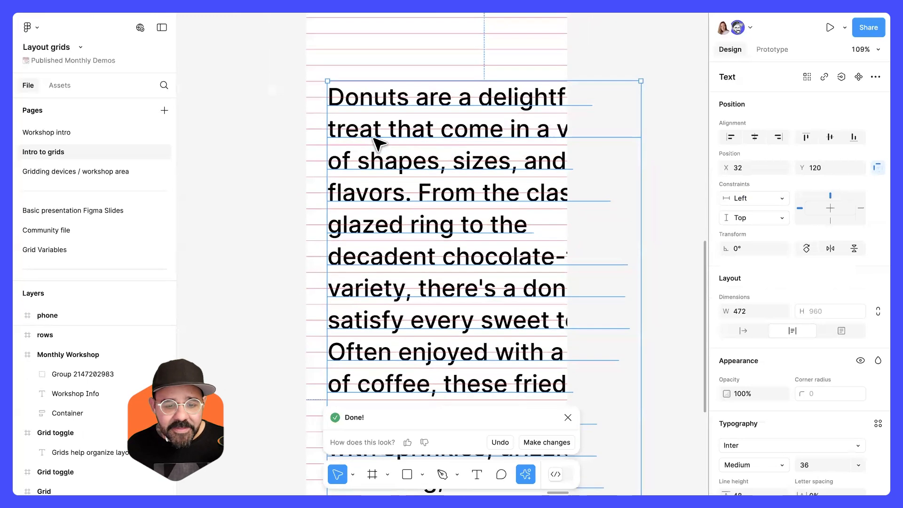
mouse_move(366, 166)
mouse_down()
mouse_move(367, 141)
mouse_move(369, 151)
mouse_up()
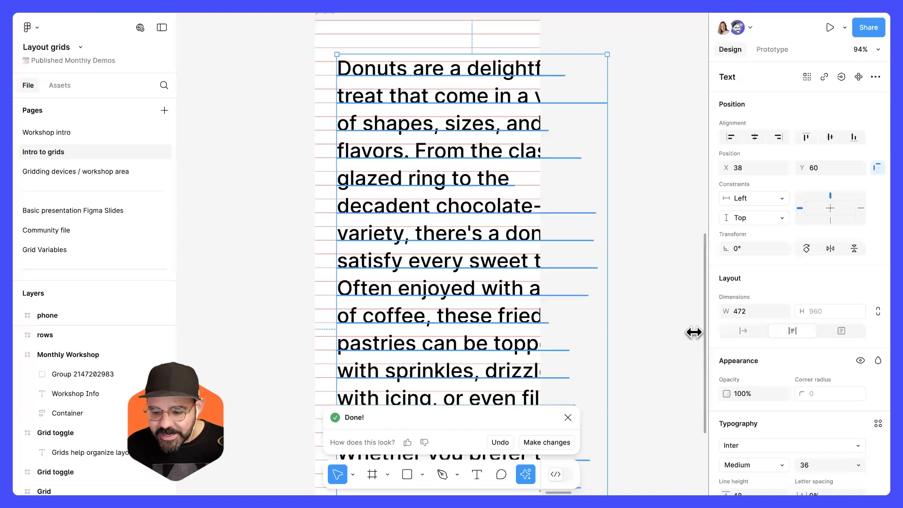
Set the paragraph's font size to 32 and its line height to 35.
scroll(766, 322, down, 4)
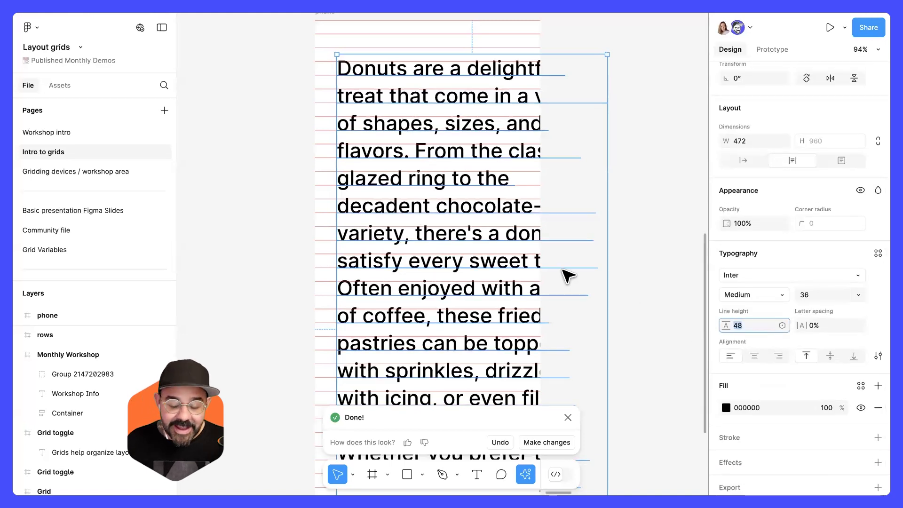
click(816, 295)
text(32)
key(Return)
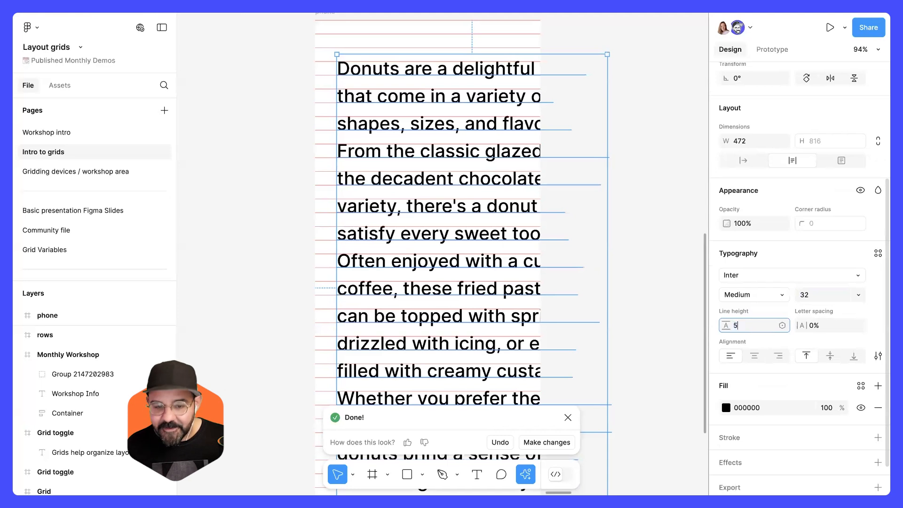
text(5)
key(Return)
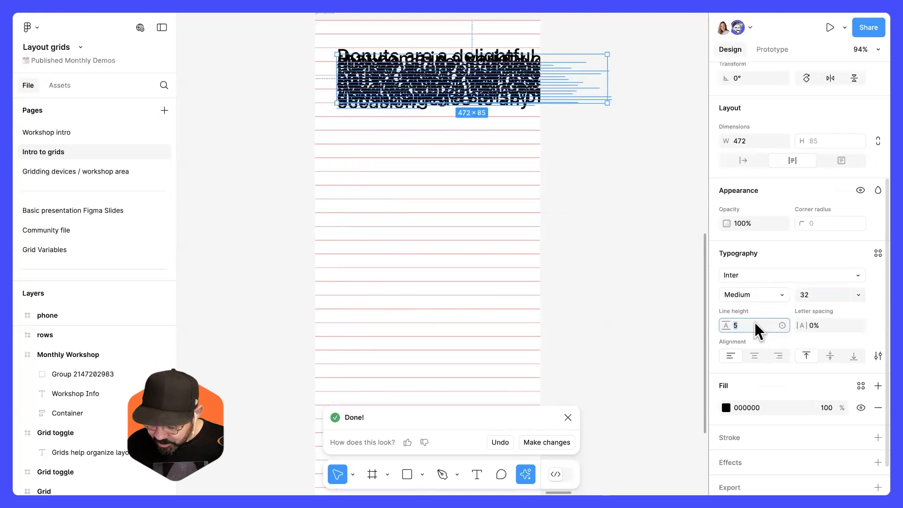
key(Return)
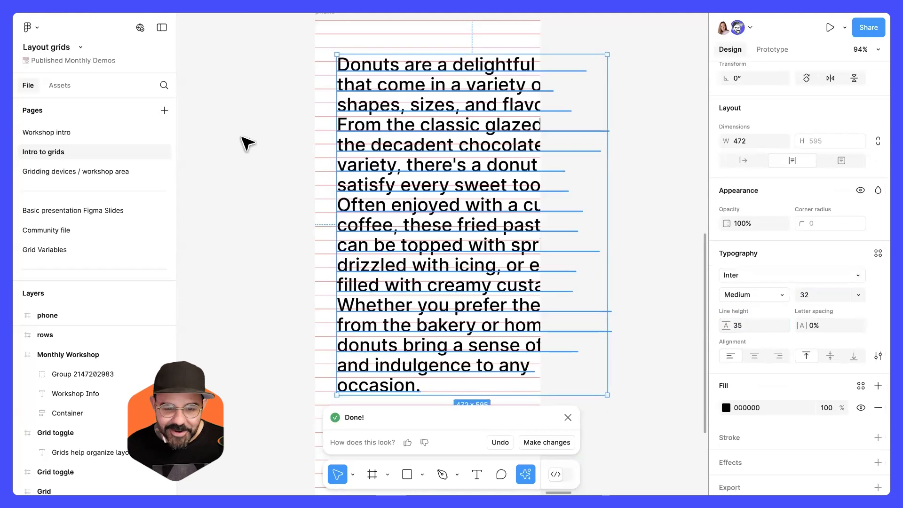
Nudge the paragraph slightly within the phone frame to compare its lines with the rows.
click(292, 175)
scroll(407, 170, up, 3)
scroll(377, 178, up, 5)
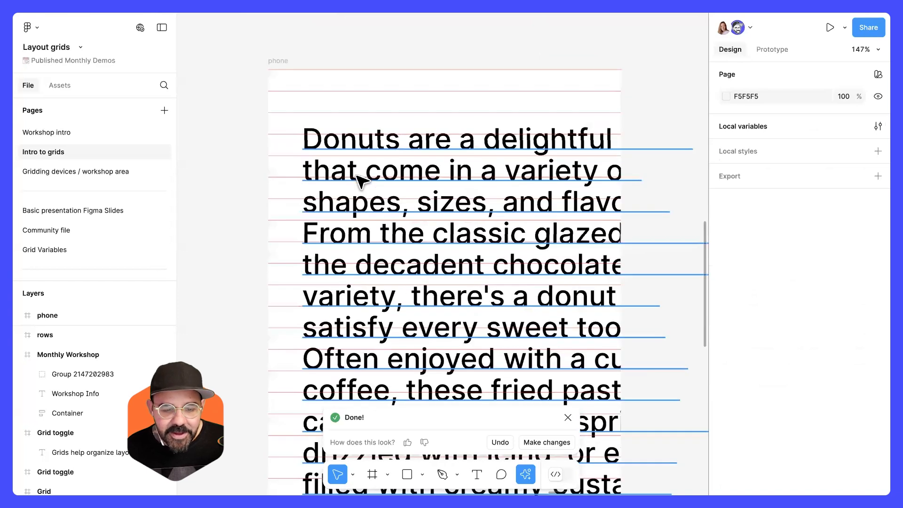
click(354, 178)
drag(350, 174, 349, 177)
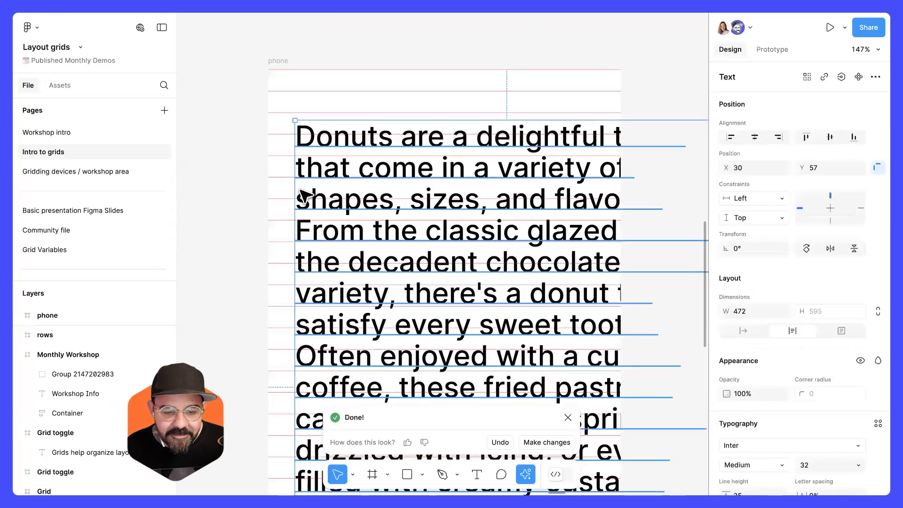
click(242, 226)
scroll(309, 177, up, 3)
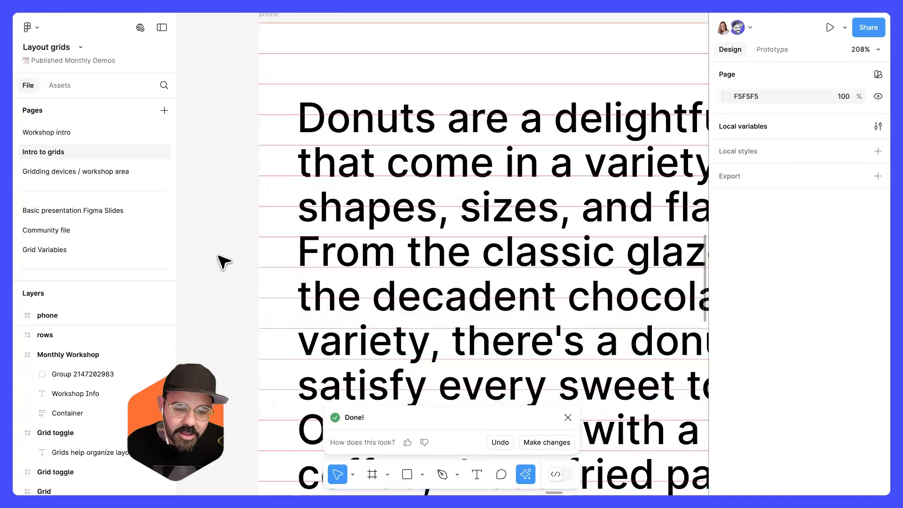
scroll(223, 260, down, 5)
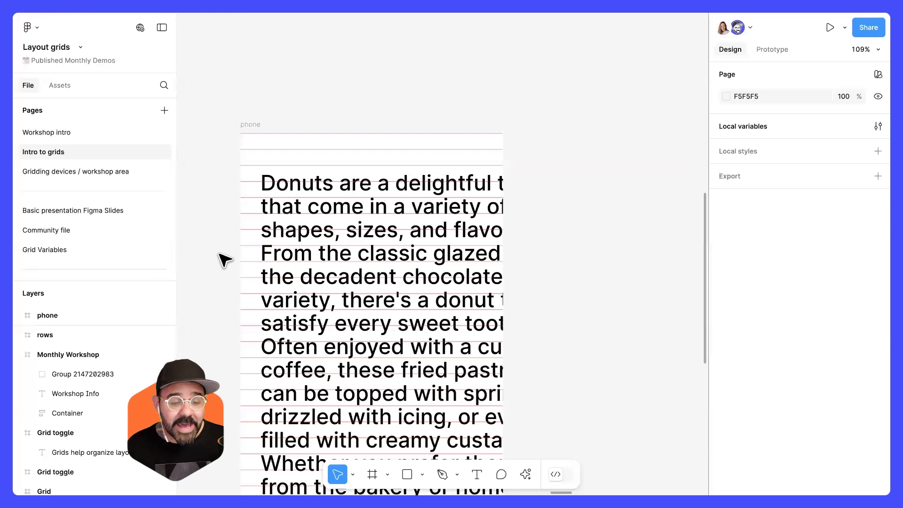
Draw a 24 × 24 square on the top row and move it just outside the phone frame's left edge.
scroll(280, 120, up, 5)
key(r)
mouse_move(275, 89)
mouse_down()
mouse_move(303, 116)
mouse_move(289, 120)
mouse_up()
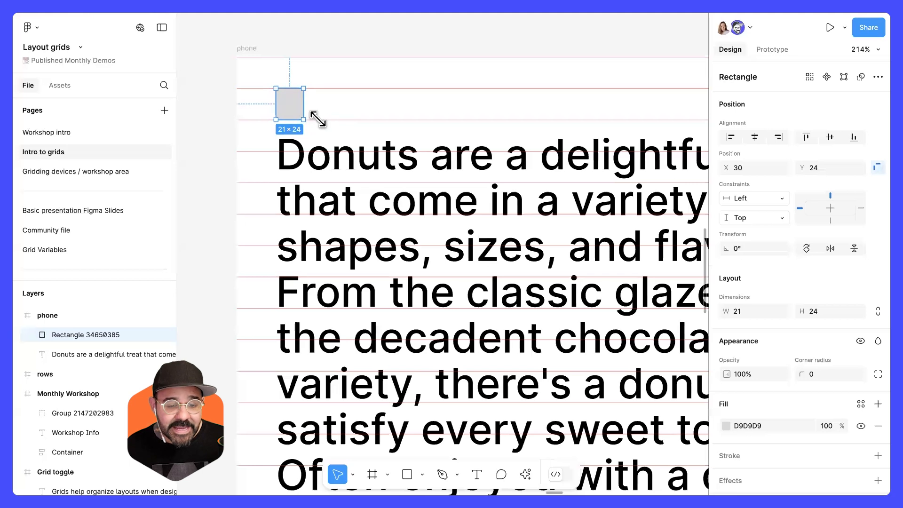
drag(308, 105, 312, 105)
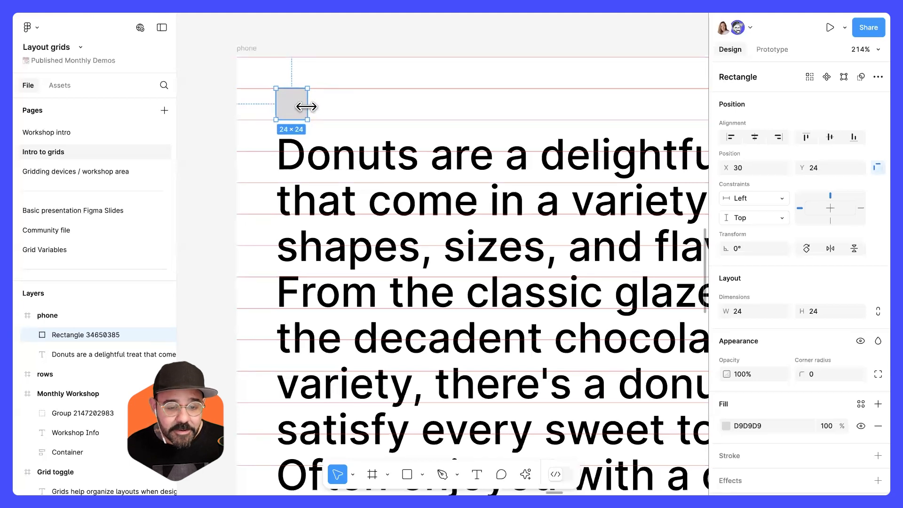
drag(279, 132, 389, 119)
drag(398, 100, 328, 101)
Add a "24px" text label beside the square.
key(t)
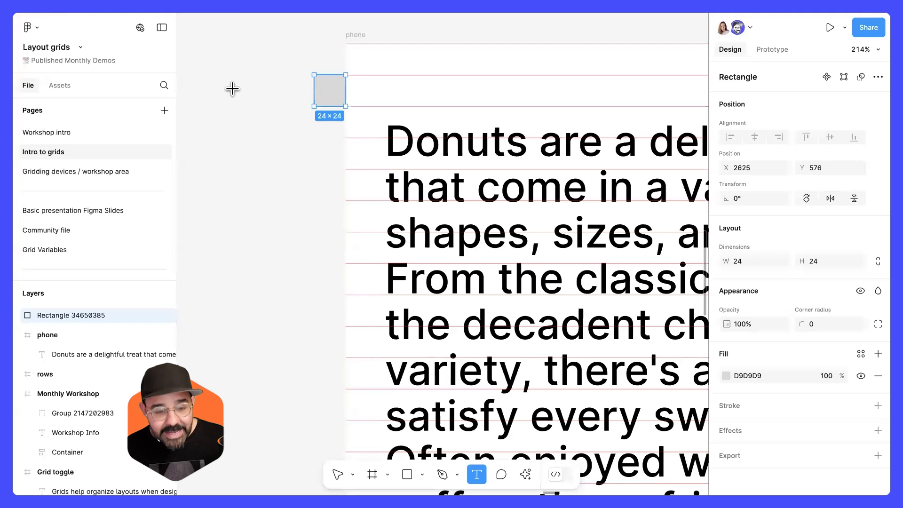
click(232, 88)
text(24px)
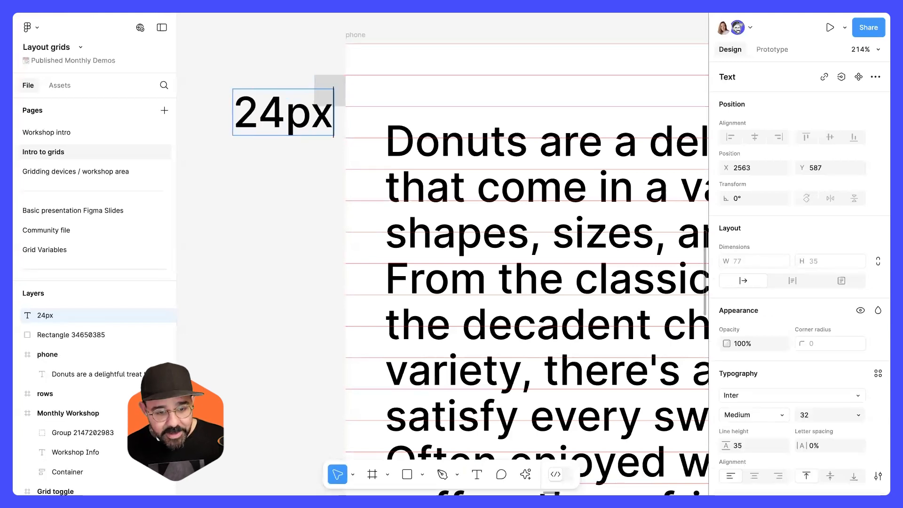
click(265, 184)
drag(303, 127, 270, 106)
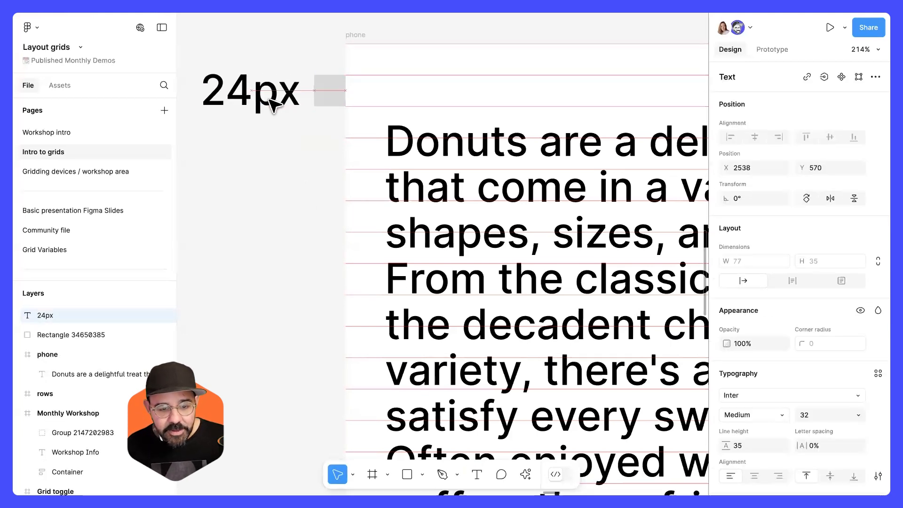
click(308, 182)
Move the paragraph up toward the first row and set its line height to 48.
scroll(291, 181, down, 5)
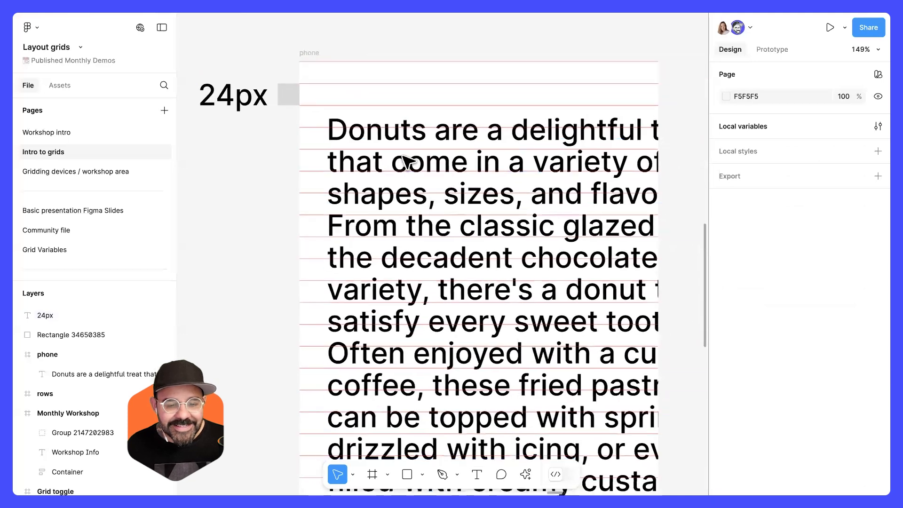
click(407, 165)
drag(393, 159, 396, 151)
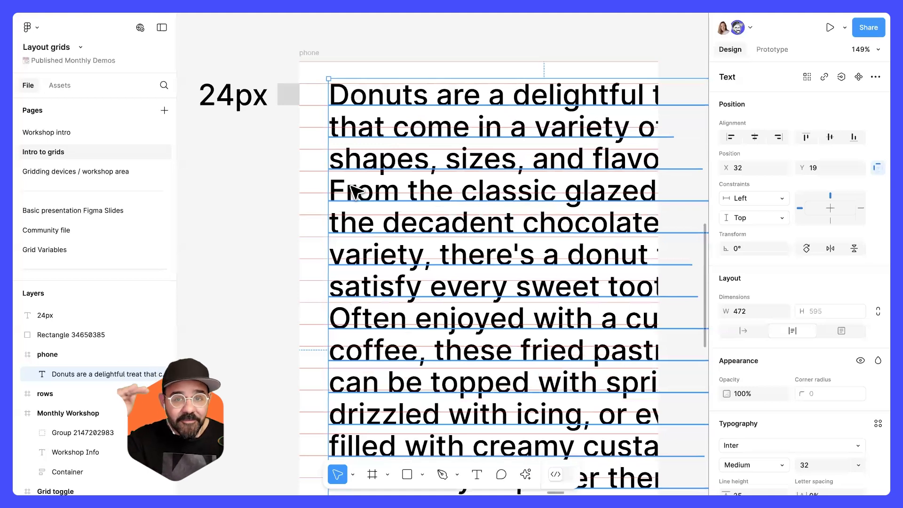
scroll(800, 407, down, 3)
scroll(779, 410, down, 2)
click(760, 291)
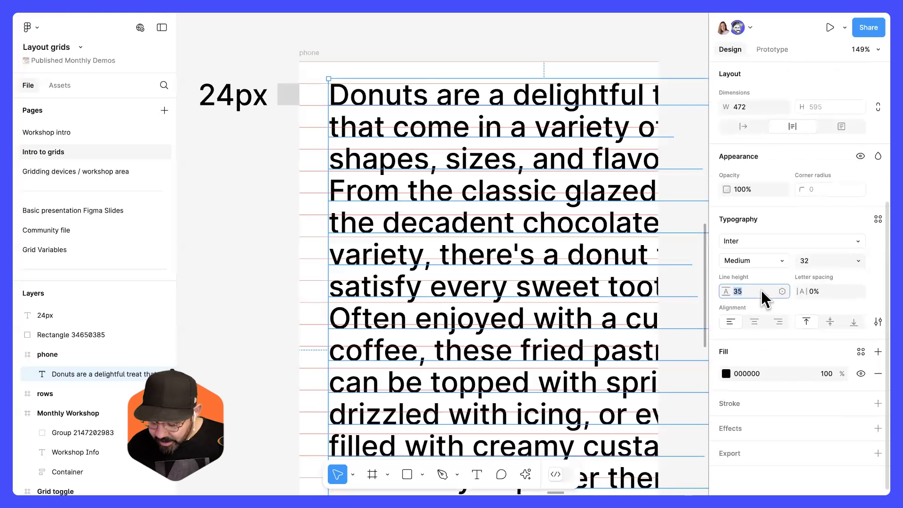
key(Return)
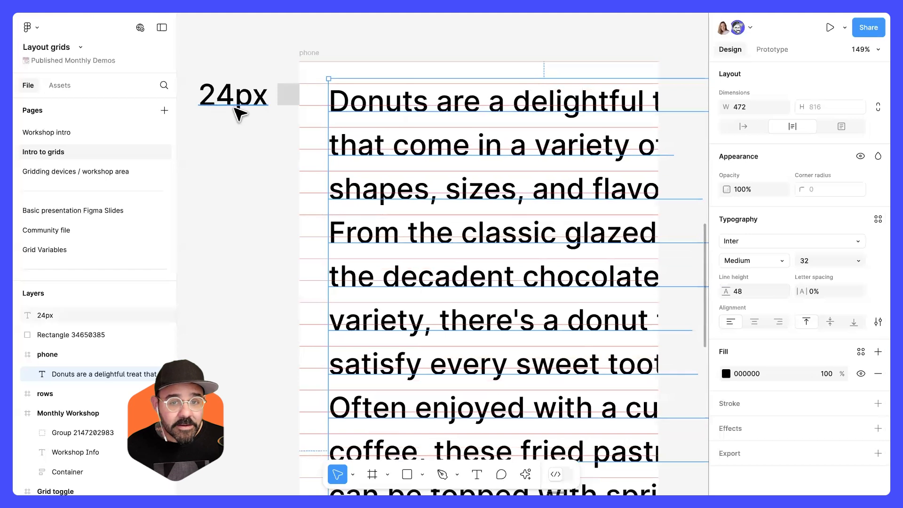
Nudge the paragraph up so its baselines sit on the row lines.
drag(351, 104, 352, 98)
click(325, 129)
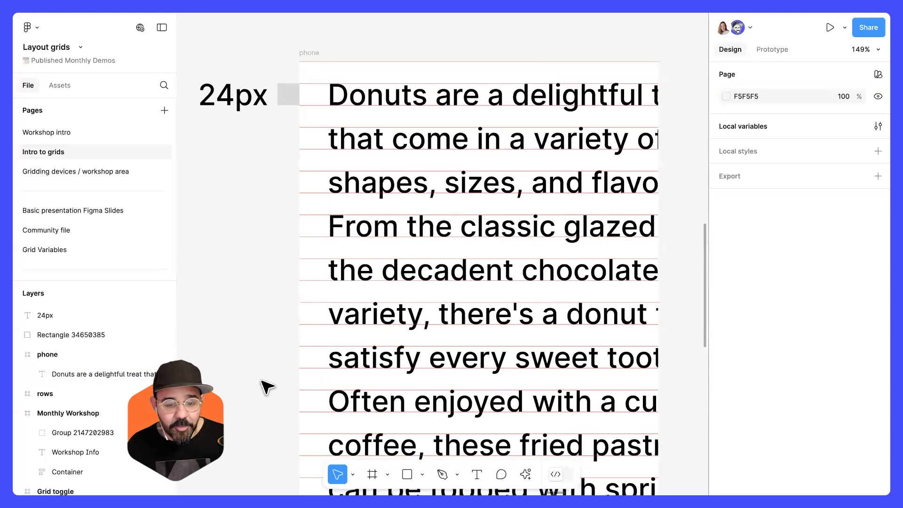
click(494, 195)
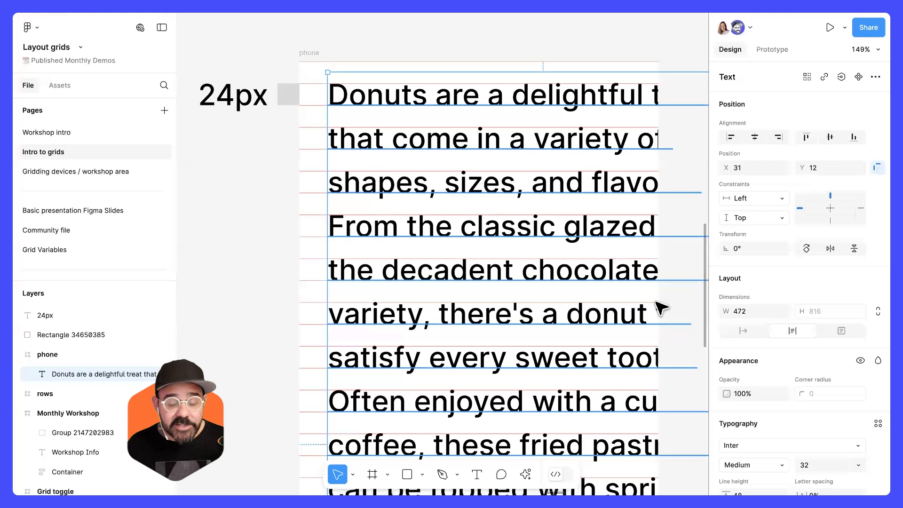
Set the paragraph's font size to 21 and its line height to 24.
scroll(818, 357, down, 3)
click(820, 307)
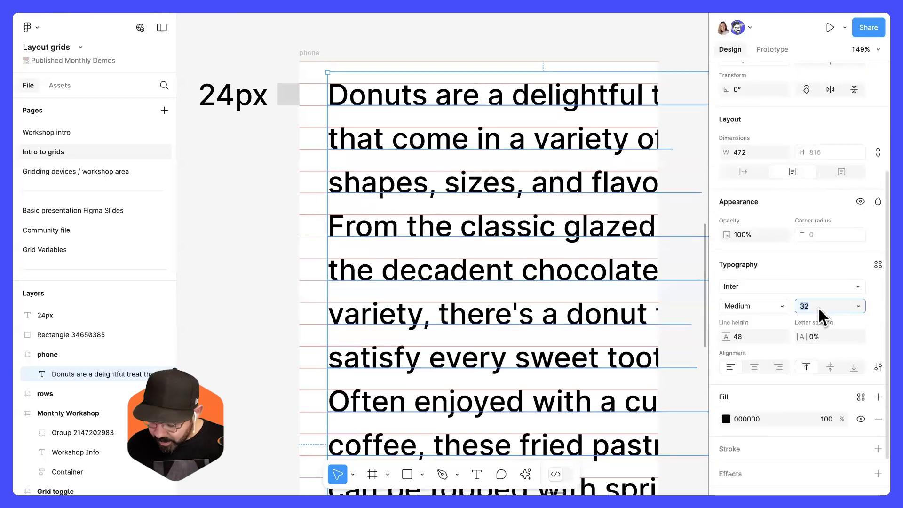
text(21)
key(Return)
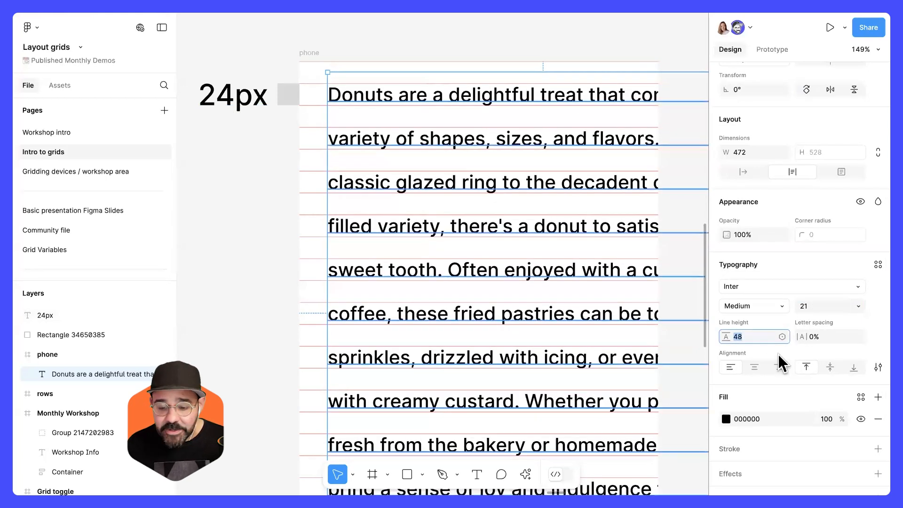
text(4)
key(Return)
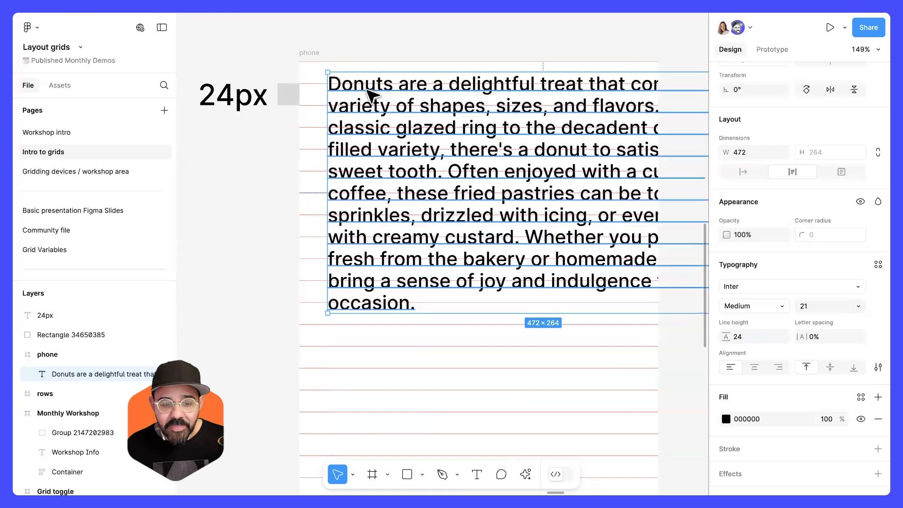
Resize the paragraph's text box to about 328 px wide.
scroll(335, 102, up, 5)
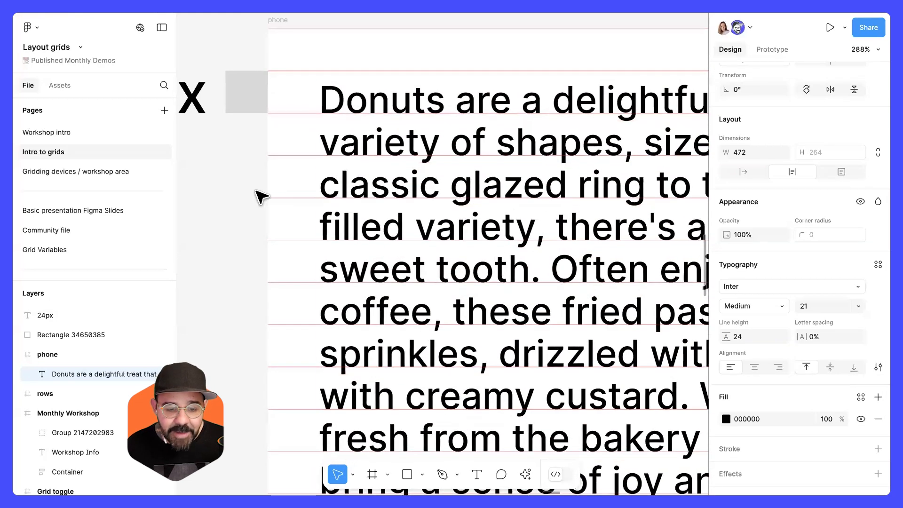
click(262, 195)
scroll(264, 193, down, 5)
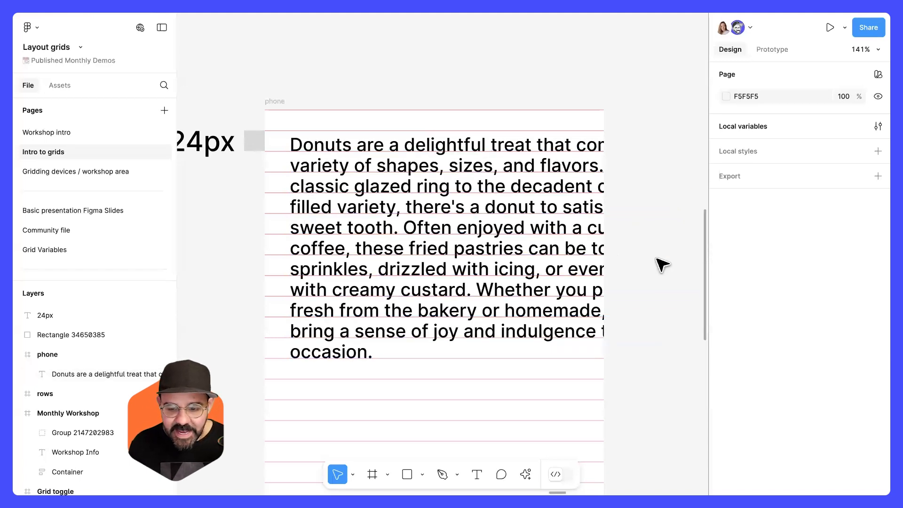
click(679, 248)
drag(617, 237, 574, 236)
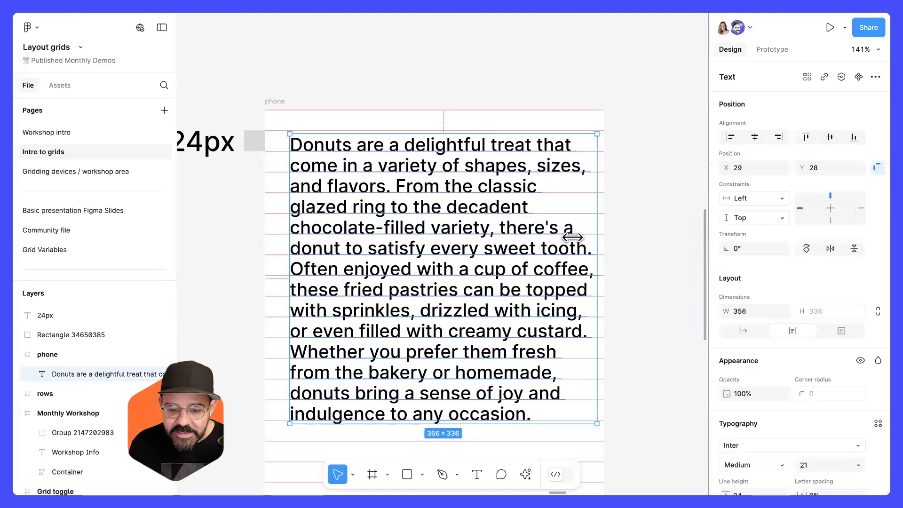
click(641, 248)
scroll(665, 204, down, 5)
scroll(439, 234, up, 5)
scroll(357, 150, up, 5)
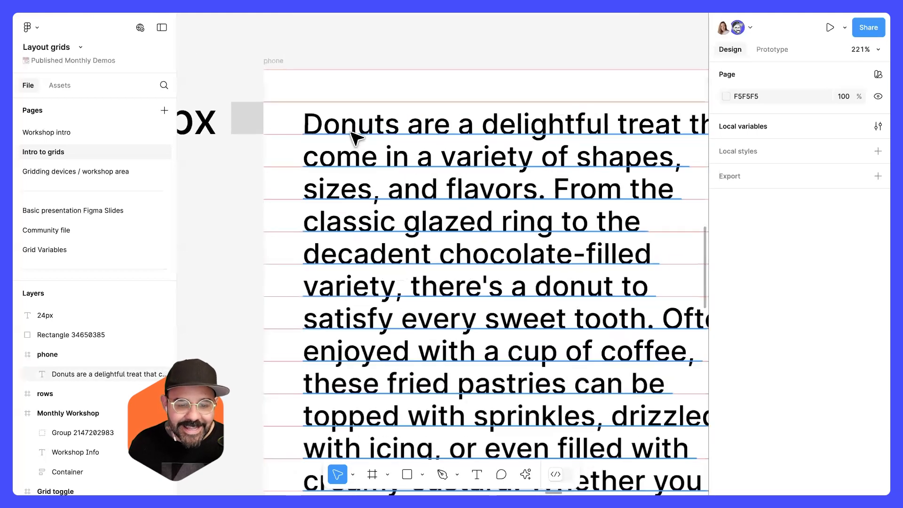
click(355, 136)
scroll(356, 135, down, 2)
scroll(356, 136, up, 1)
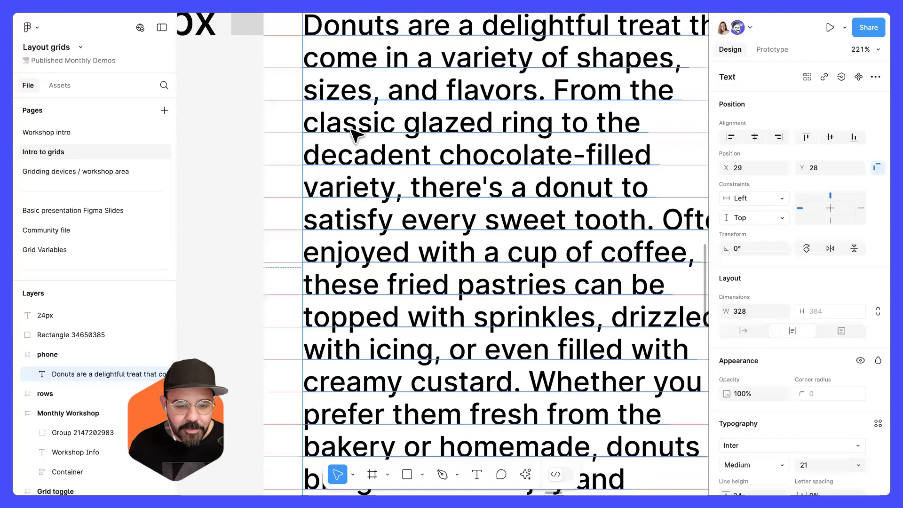
scroll(359, 133, down, 3)
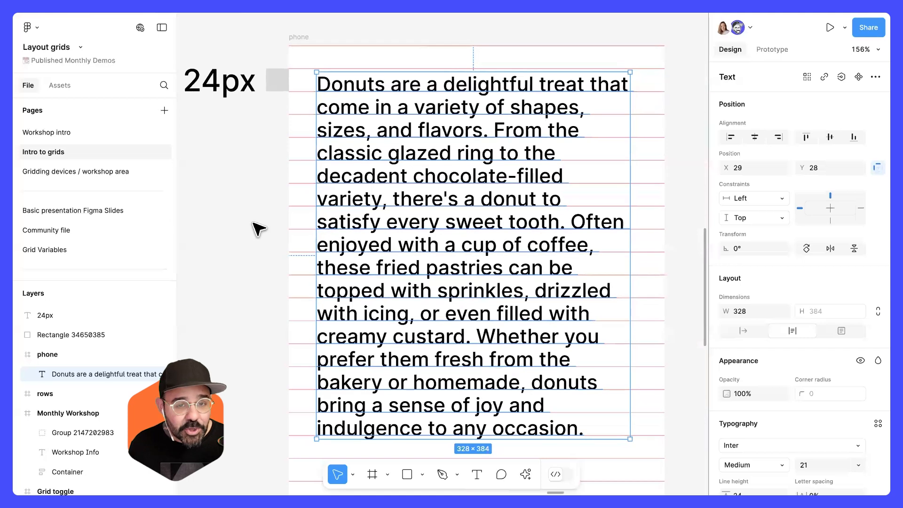
Widen the phone frame to about 766 px.
scroll(257, 225, down, 2)
click(291, 68)
click(292, 65)
drag(451, 190, 321, 171)
drag(472, 179, 700, 183)
scroll(607, 188, down, 5)
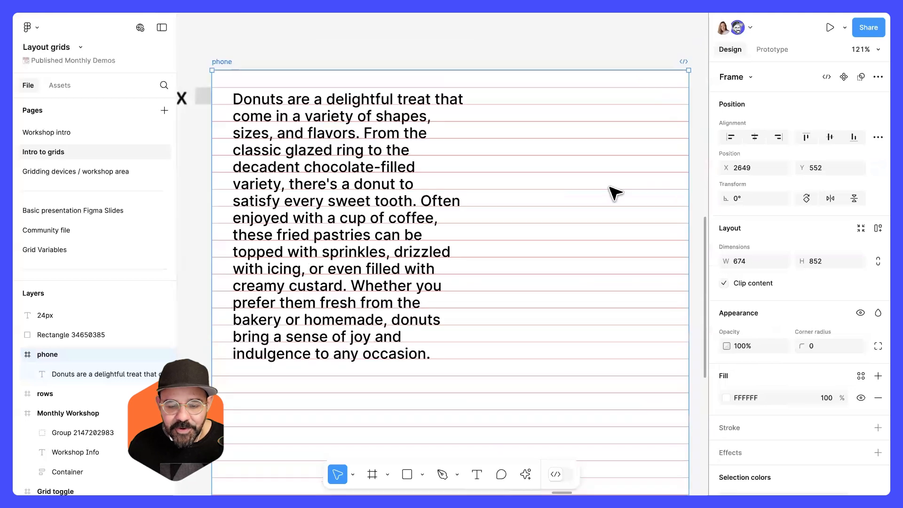
drag(648, 192, 653, 192)
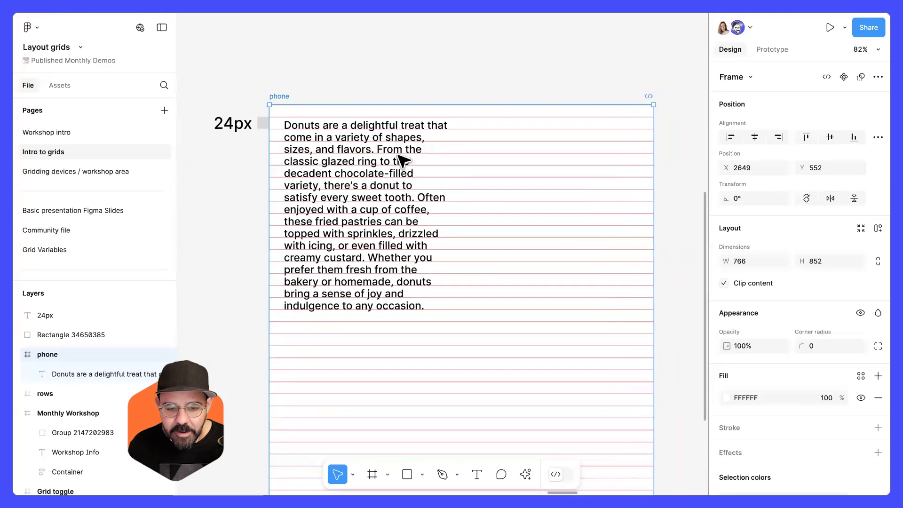
Duplicate the paragraph and place the copy beside it at the same height.
click(383, 158)
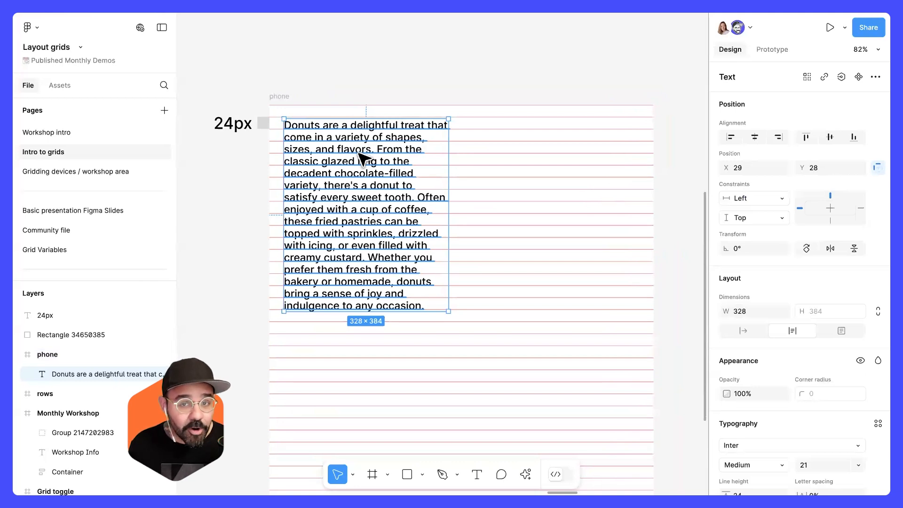
drag(360, 158, 552, 161)
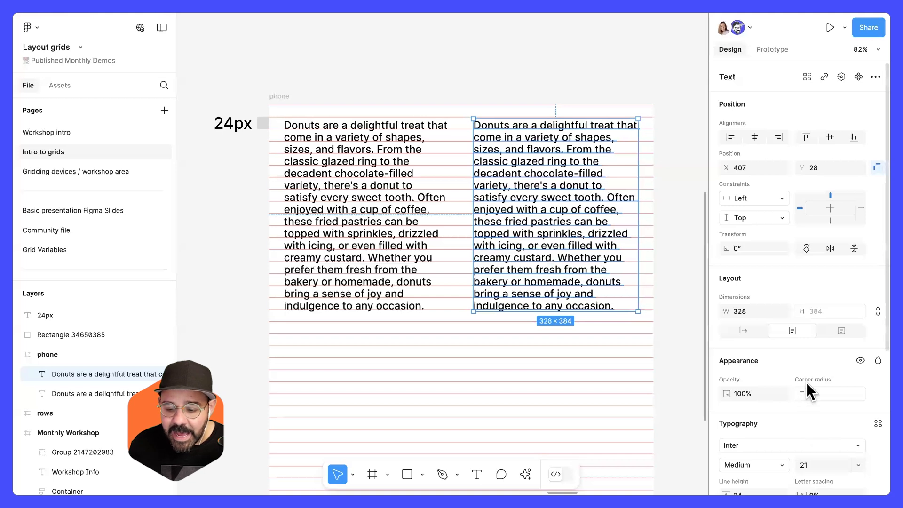
Set the copy's line height to 16 and its font size to 14.
scroll(807, 383, down, 3)
click(752, 417)
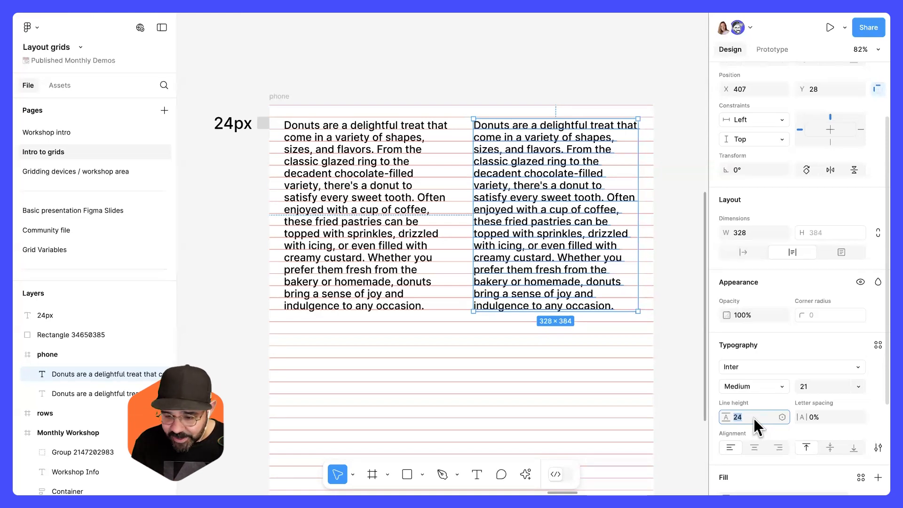
text(16)
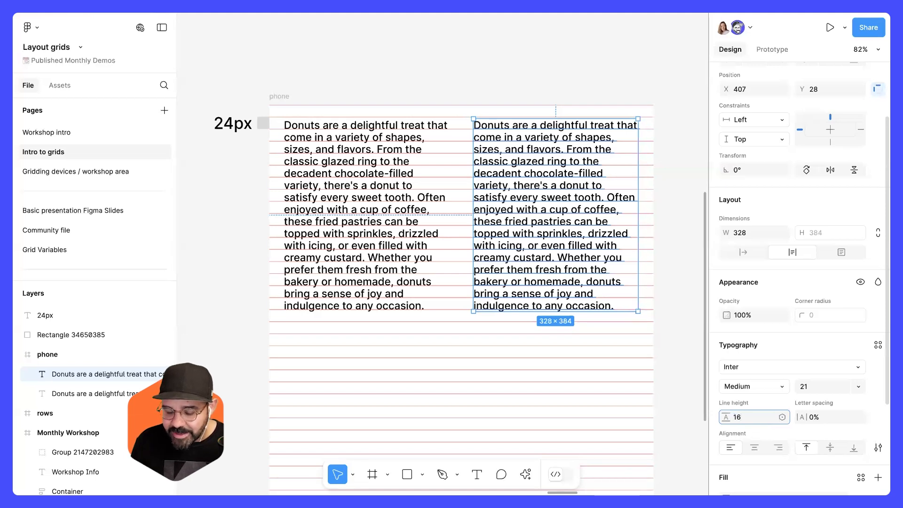
key(Return)
click(815, 388)
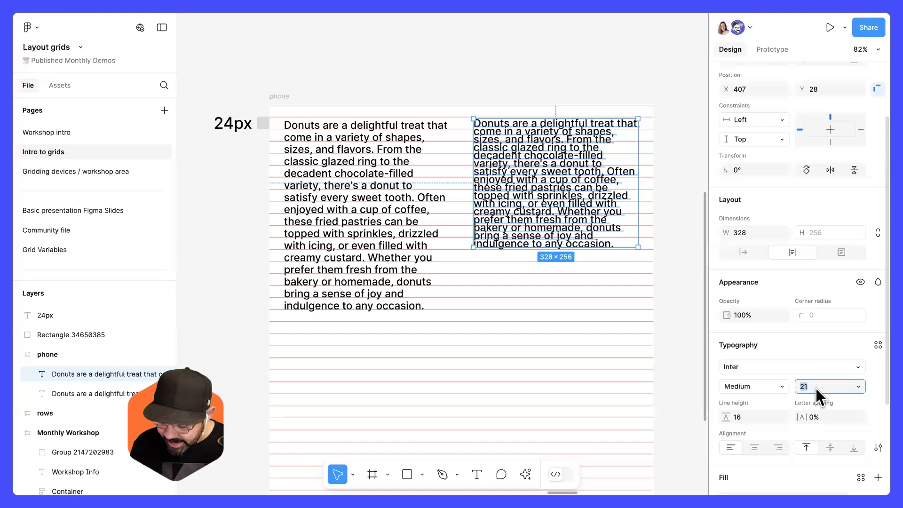
text(14)
key(Return)
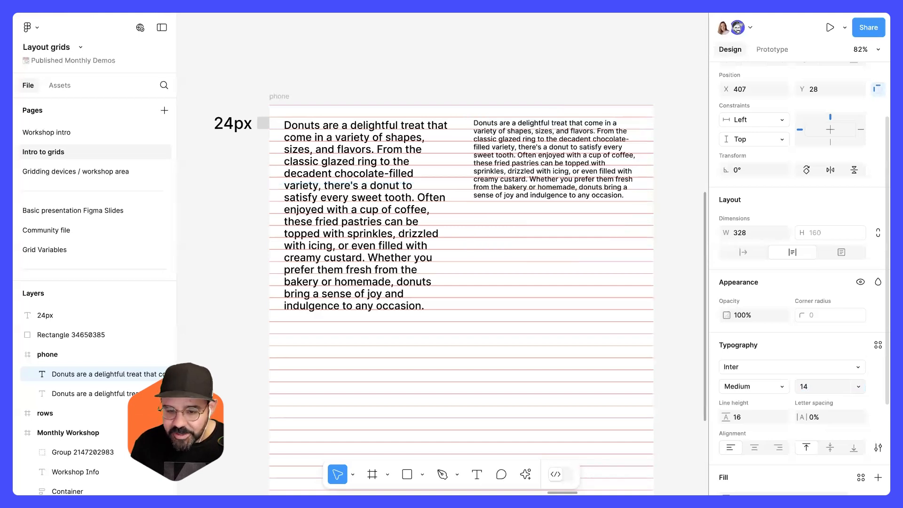
Zoom in to examine where the copy's baselines fall against the grid rows.
scroll(490, 135, up, 5)
drag(411, 140, 414, 146)
click(404, 72)
scroll(412, 99, up, 4)
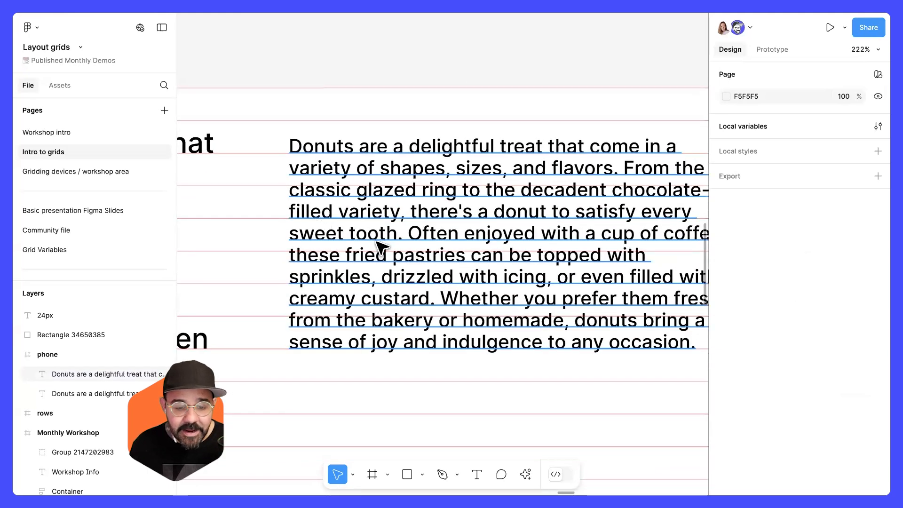
scroll(414, 242, down, 3)
drag(443, 240, 443, 240)
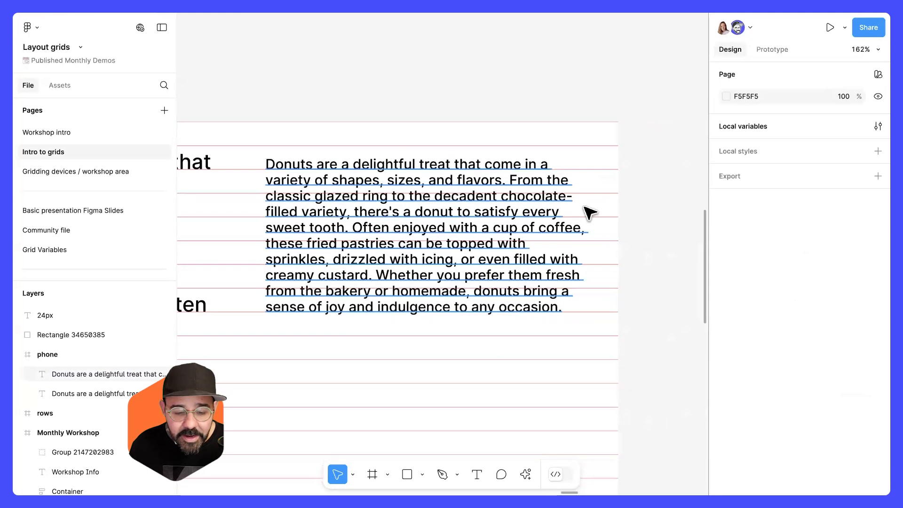
key(r)
mouse_move(659, 161)
mouse_down()
mouse_move(619, 174)
mouse_move(598, 165)
mouse_move(604, 173)
mouse_move(645, 169)
mouse_up()
click(661, 190)
key(Delete)
Draw a short left-pointing arrow beside the copy and duplicate it three times down the rows.
key(shift+l)
click(651, 181)
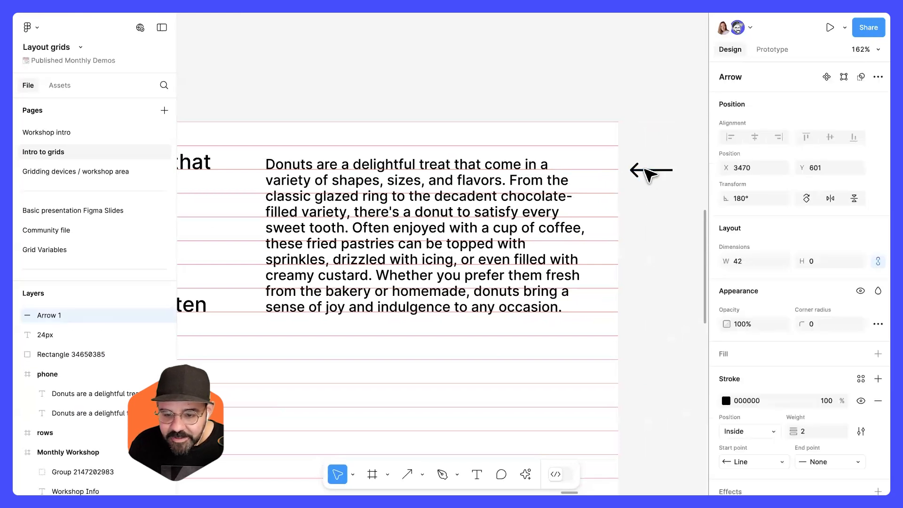
click(520, 204)
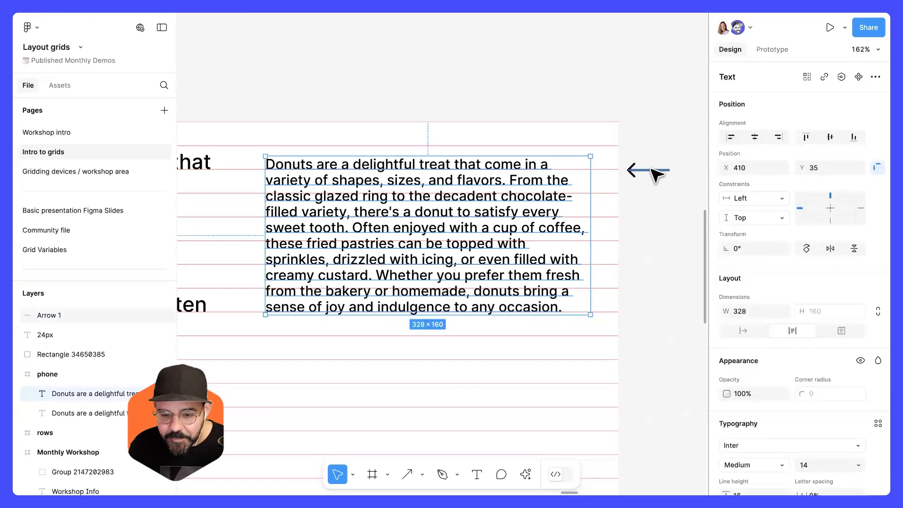
click(651, 198)
drag(651, 177, 654, 265)
drag(651, 270, 648, 316)
drag(655, 262, 649, 215)
click(668, 248)
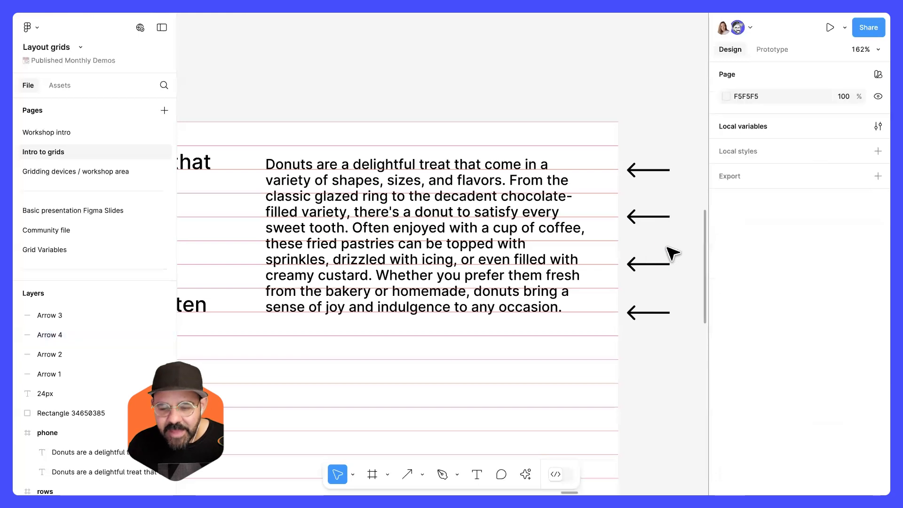
Zoom and pan to compare the copy's lines with the arrows and grid rows.
scroll(668, 248, down, 2)
scroll(551, 206, down, 1)
click(463, 202)
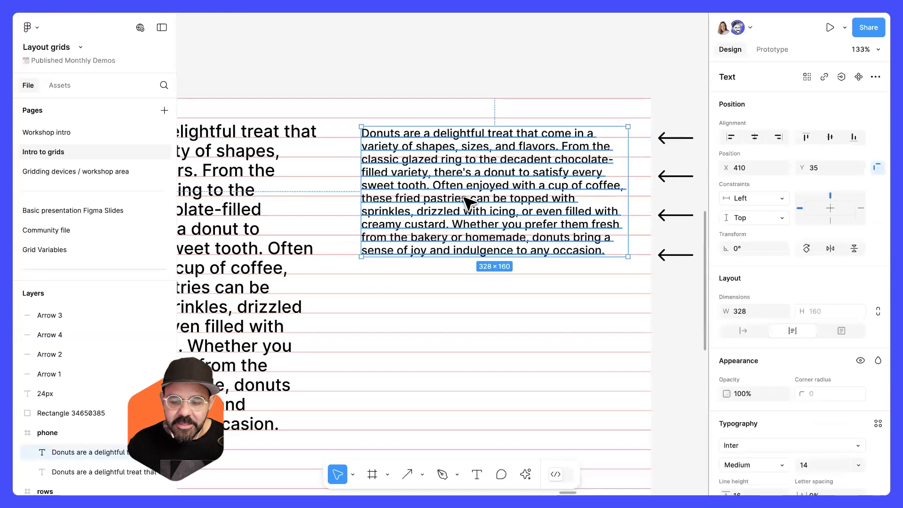
scroll(471, 209, down, 2)
drag(437, 215, 510, 195)
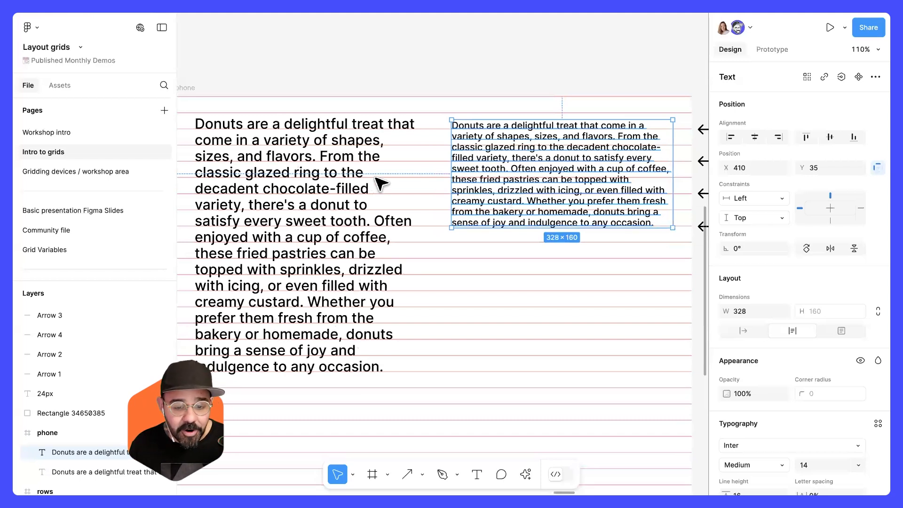
click(342, 180)
click(505, 63)
scroll(536, 102, right, 3)
scroll(399, 185, up, 5)
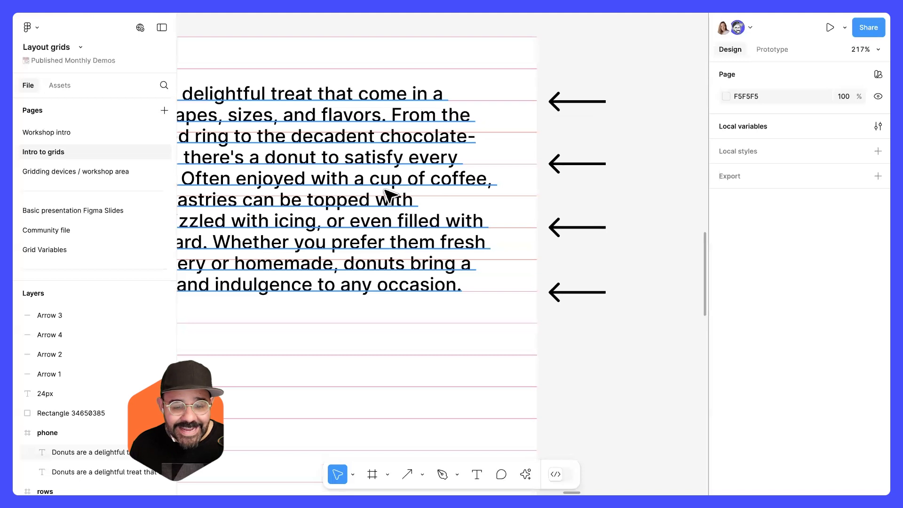
Set the copy's font size to 12.
click(390, 195)
scroll(825, 444, down, 1)
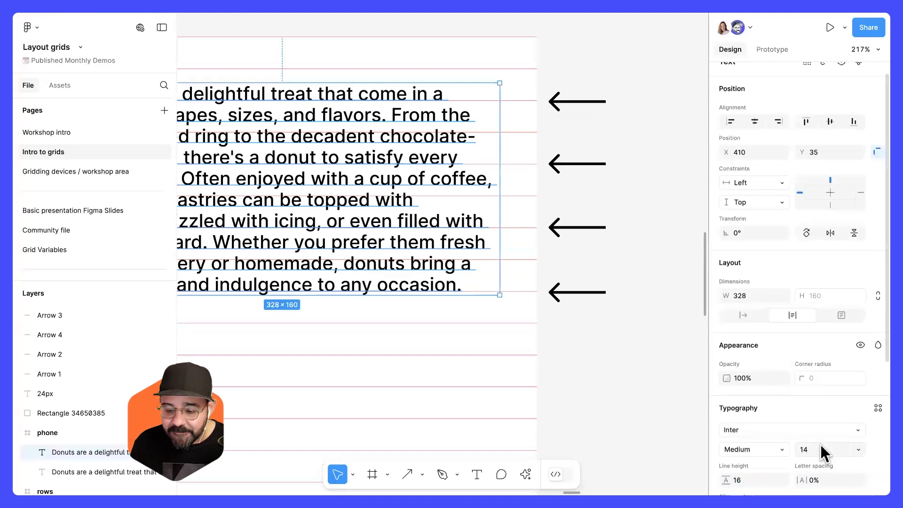
key(Return)
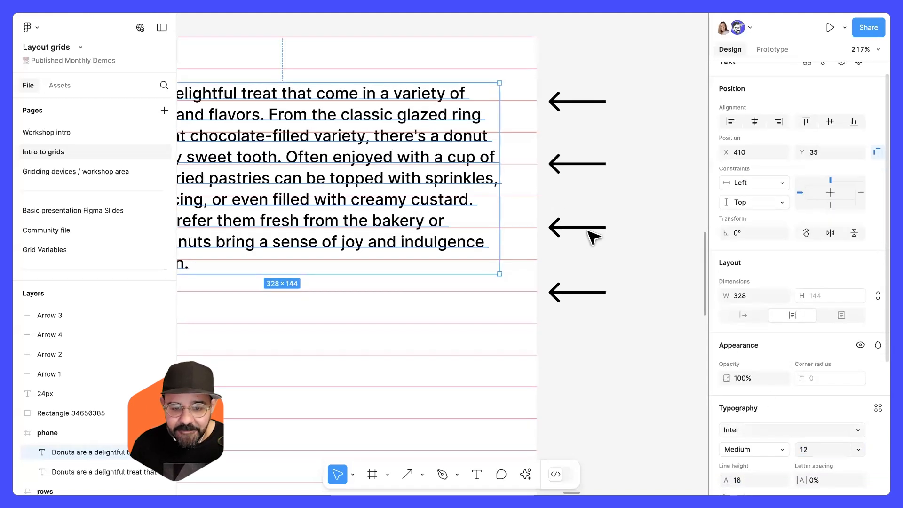
Nudge the copy down to Y 36 and narrow its text box to about 197 px wide.
click(622, 222)
scroll(622, 223, left, 2)
drag(314, 108, 444, 127)
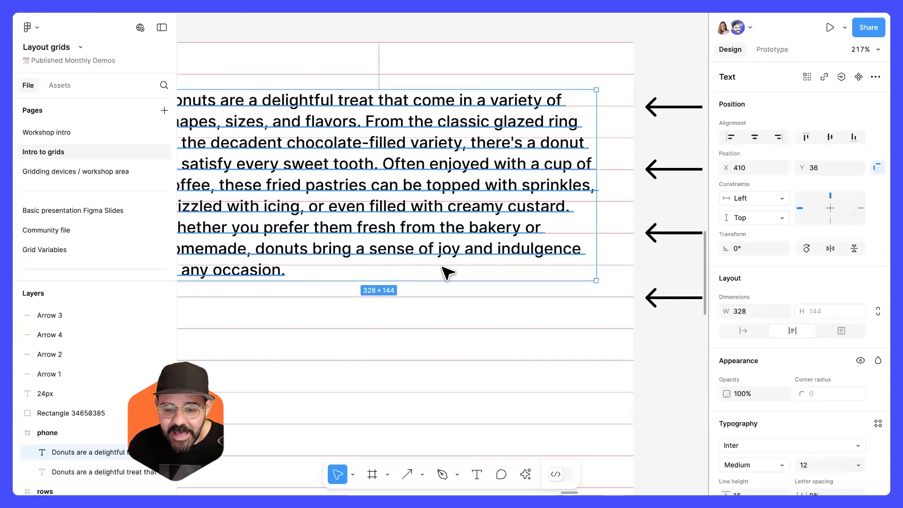
drag(454, 225, 422, 223)
drag(338, 199, 513, 200)
click(698, 78)
scroll(496, 188, right, 3)
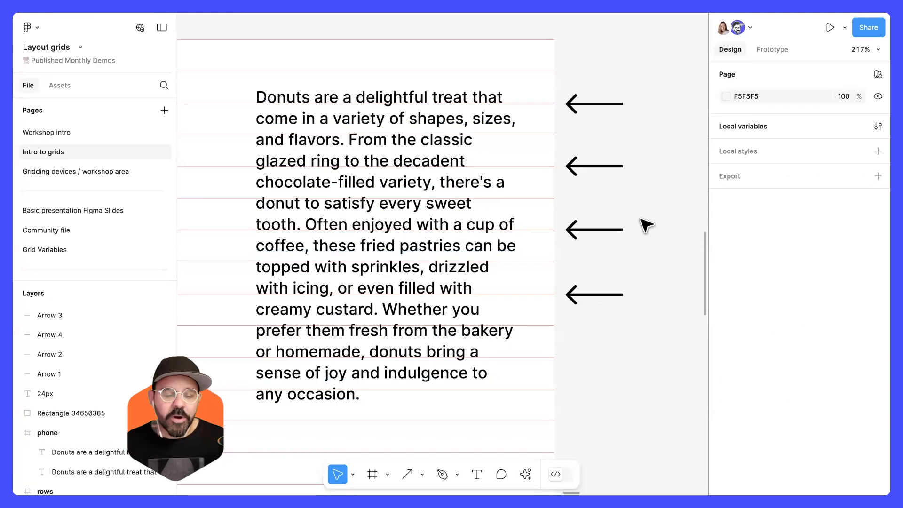
Zoom and pan across both paragraphs to compare their baselines with the row grid.
scroll(590, 226, down, 5)
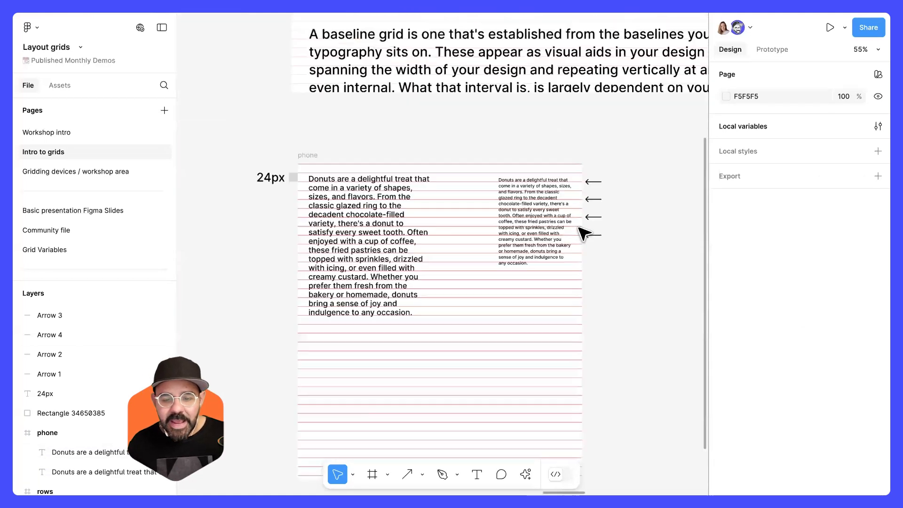
scroll(467, 176, up, 4)
click(444, 167)
drag(484, 164, 405, 164)
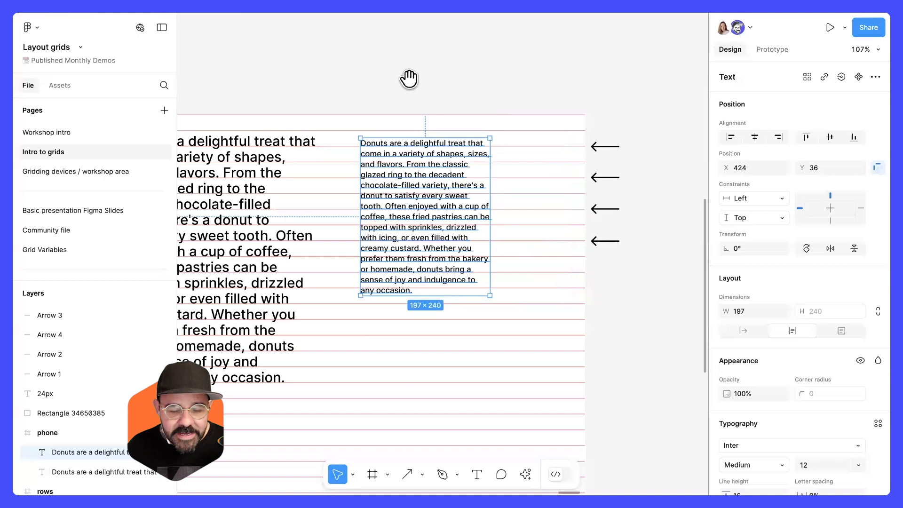
click(409, 79)
scroll(382, 145, left, 2)
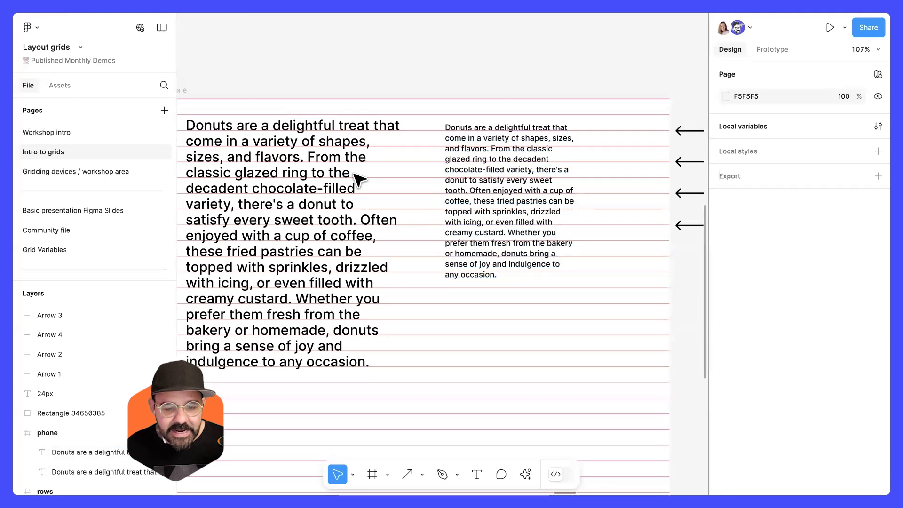
click(323, 244)
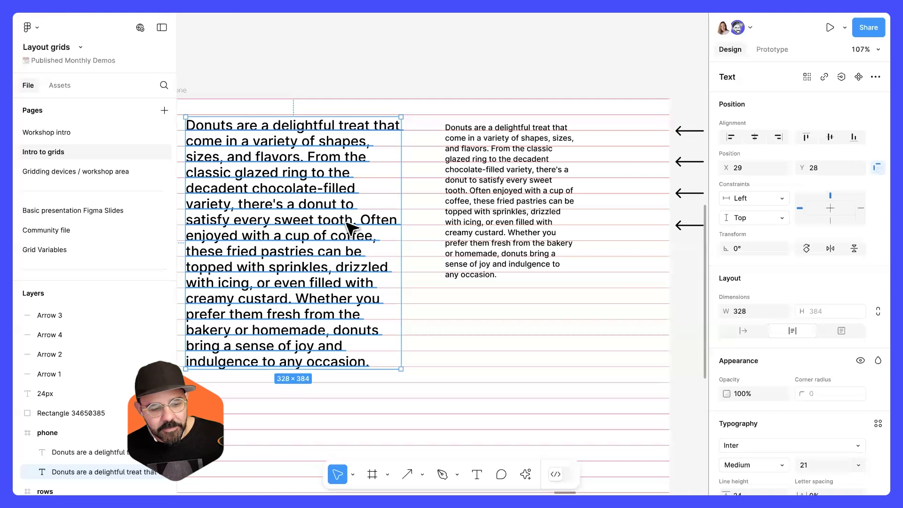
scroll(412, 206, down, 3)
key(Escape)
drag(497, 220, 539, 176)
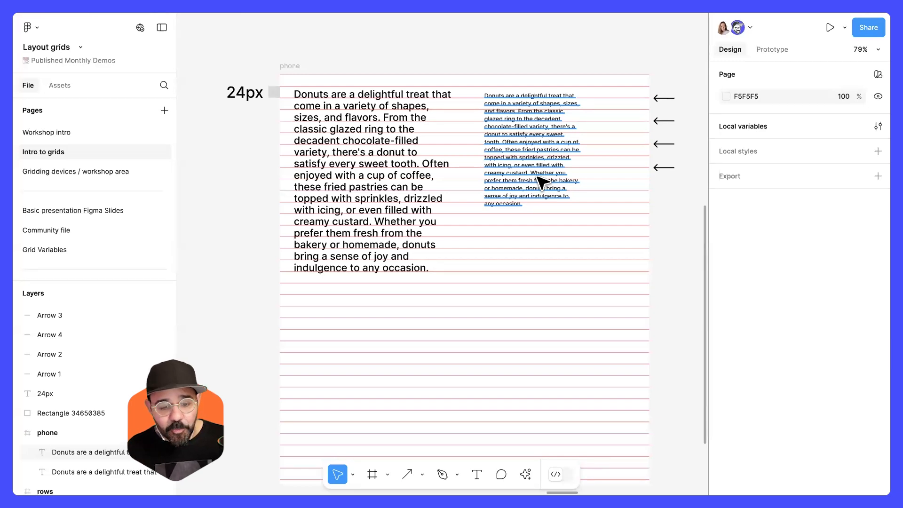
click(523, 144)
scroll(541, 151, up, 5)
scroll(734, 311, down, 4)
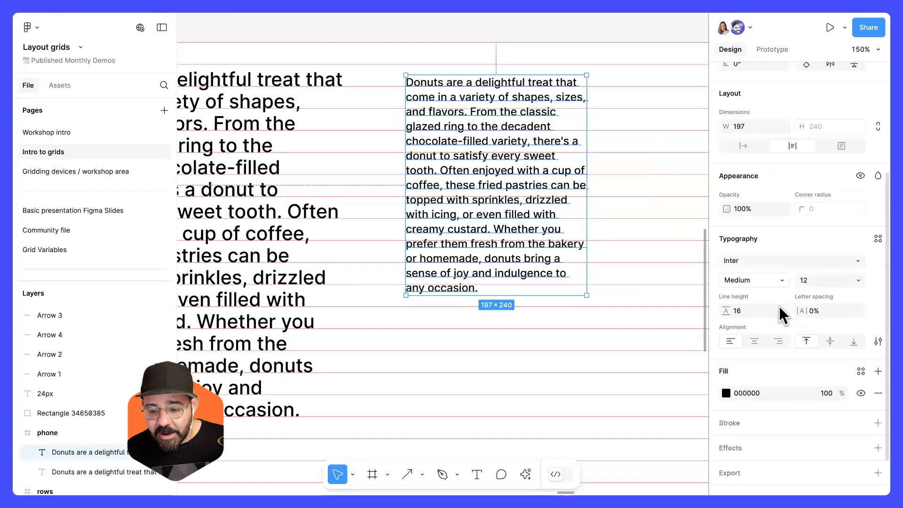
Set the copy's line height to 20.
click(755, 292)
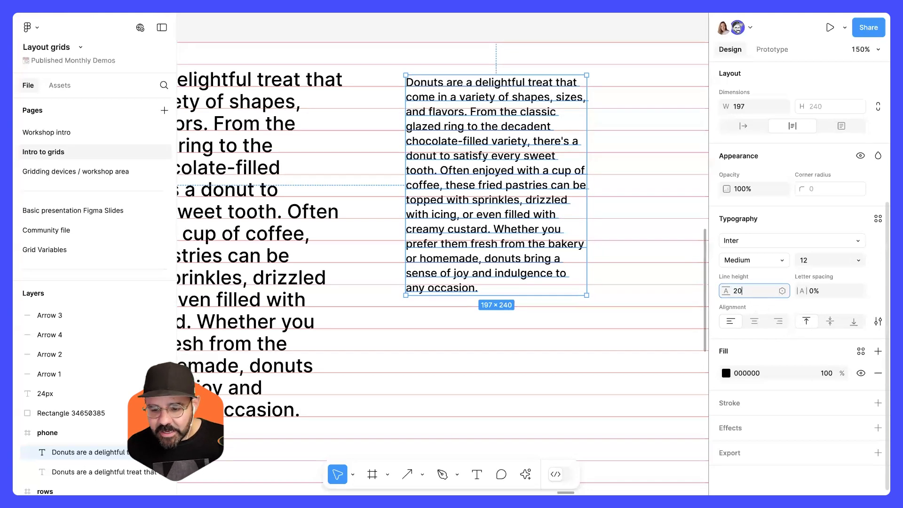
text(20)
key(Return)
drag(607, 121, 629, 162)
click(620, 157)
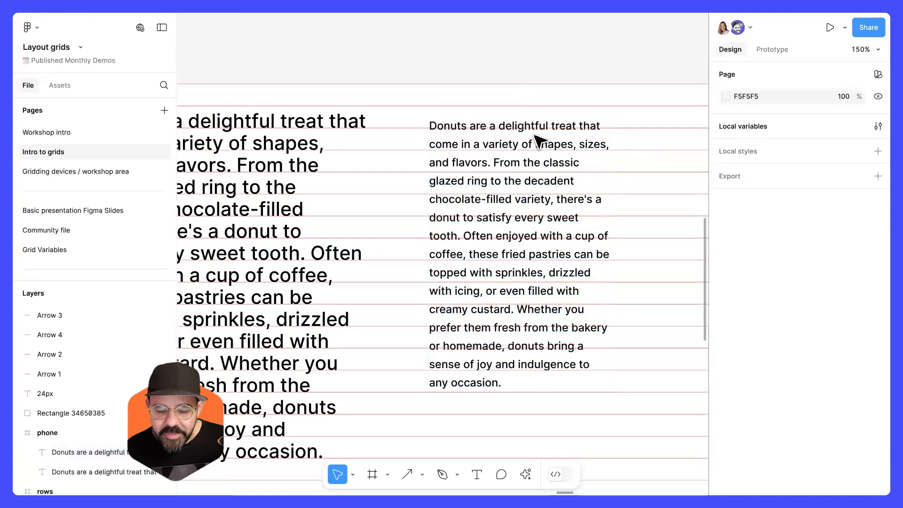
Move the third arrow down to line up with the next grid row beside the copy.
click(528, 140)
click(541, 70)
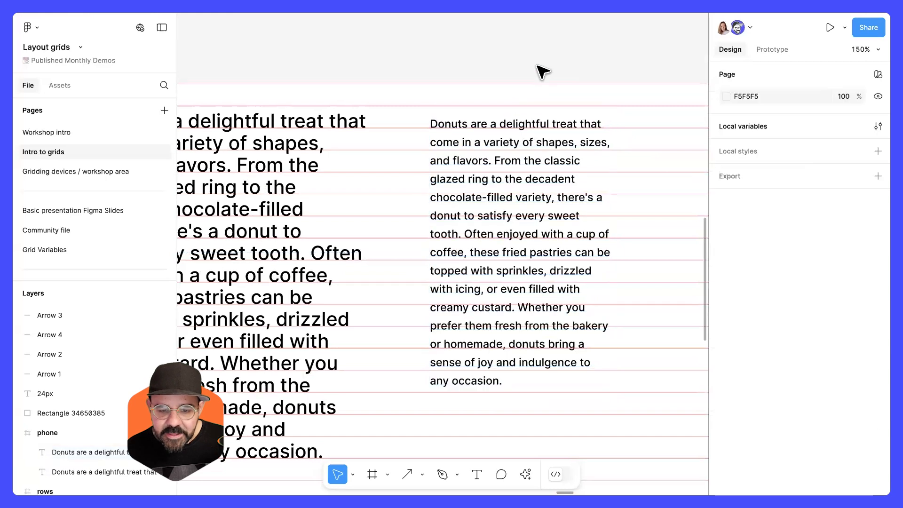
scroll(640, 197, right, 8)
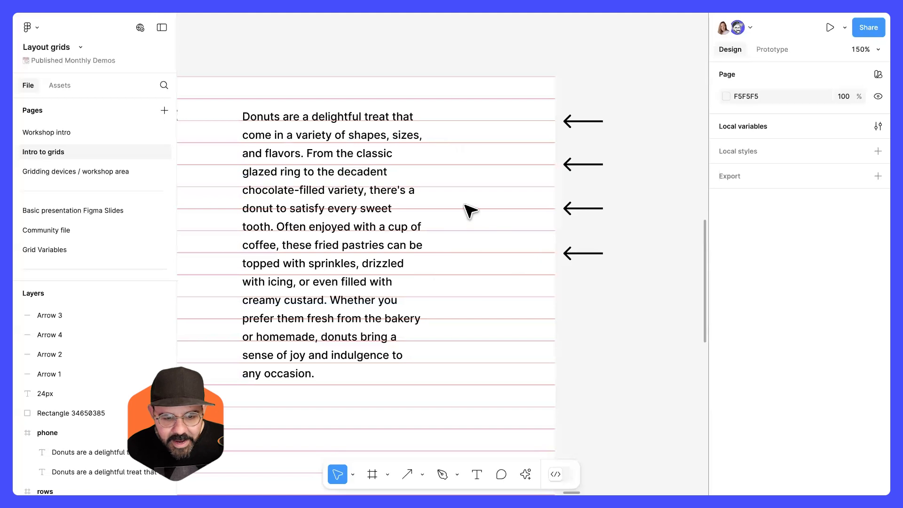
drag(592, 216, 595, 239)
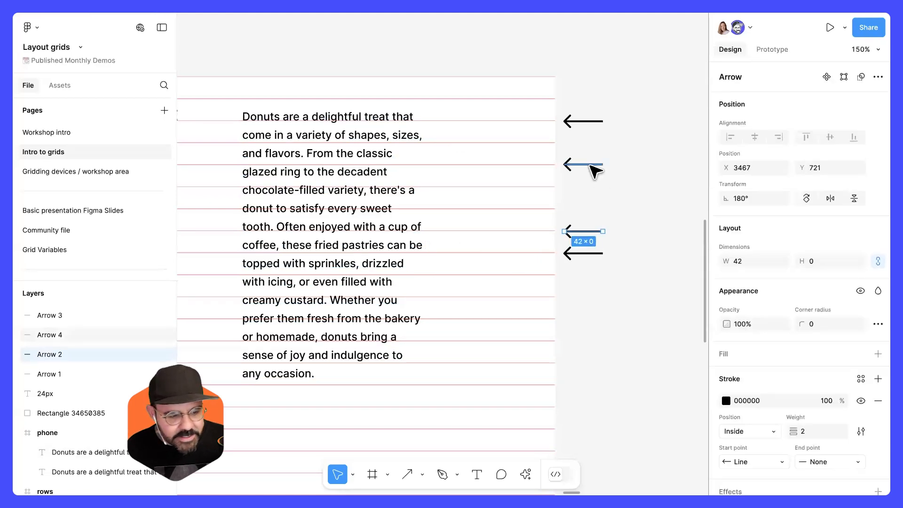
Delete the second and fourth arrows beside the copy.
click(591, 165)
key(Delete)
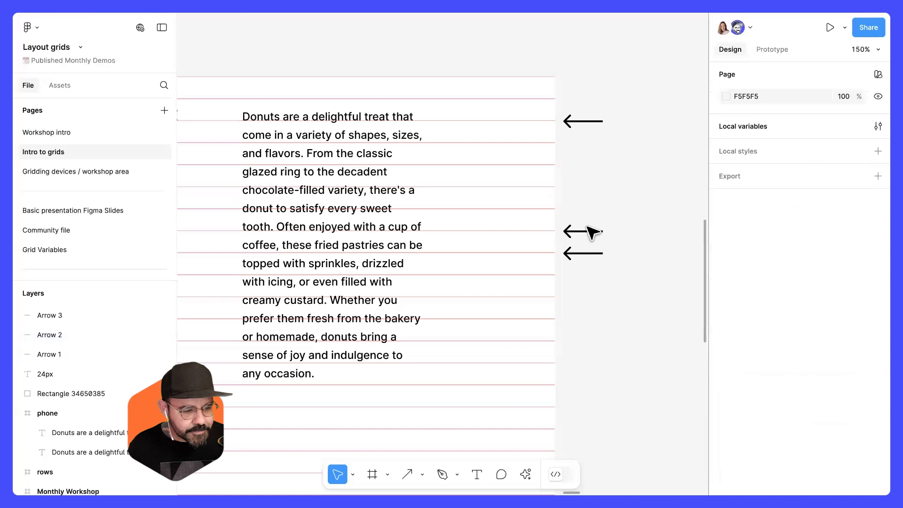
click(587, 254)
key(Delete)
Zoom out and pan to compare both paragraphs and the remaining arrows against the row grid.
scroll(433, 228, left, 3)
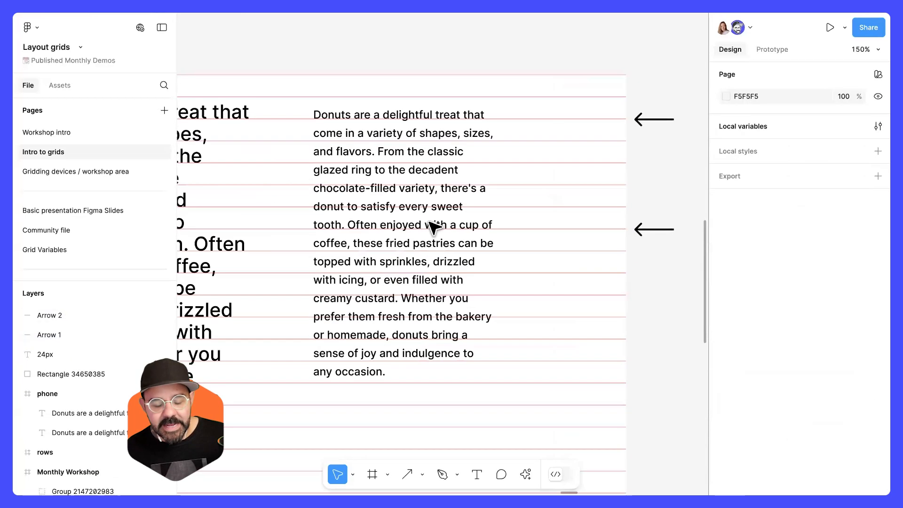
click(429, 222)
click(529, 183)
scroll(529, 183, down, 4)
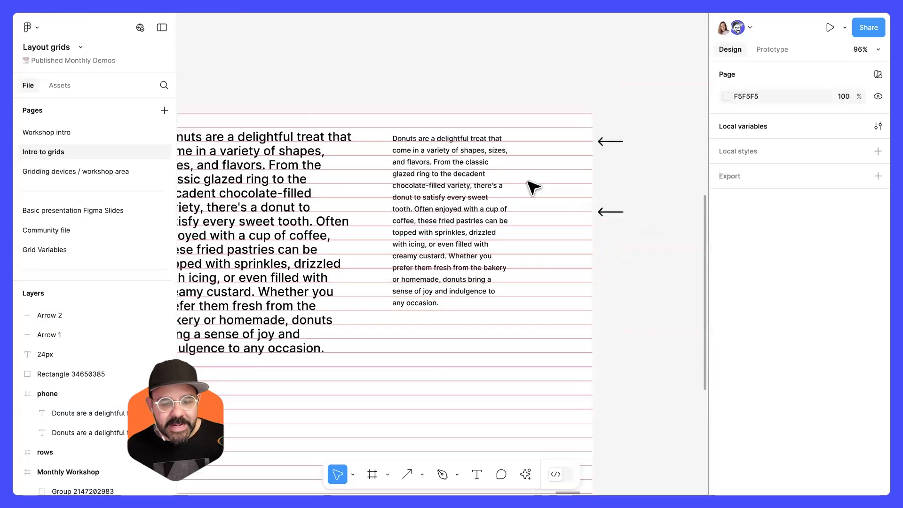
scroll(585, 182, left, 2)
scroll(584, 182, down, 1)
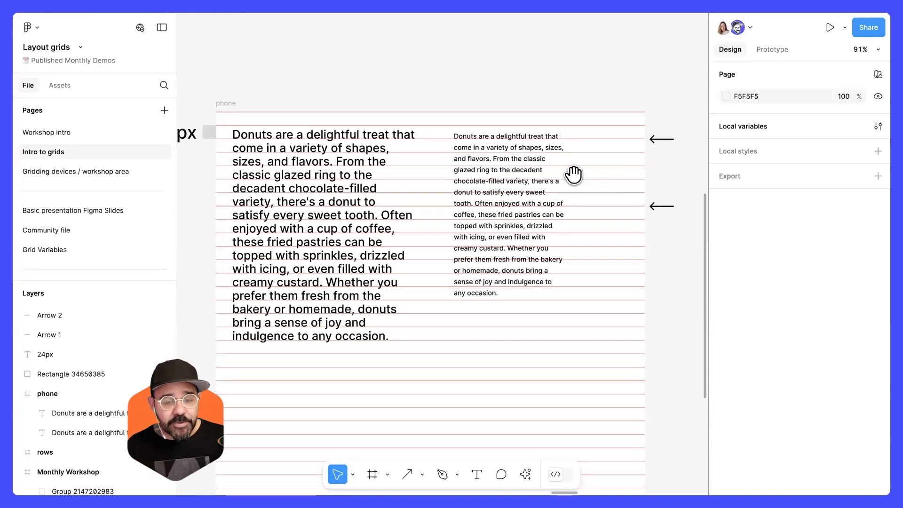
scroll(576, 165, left, 2)
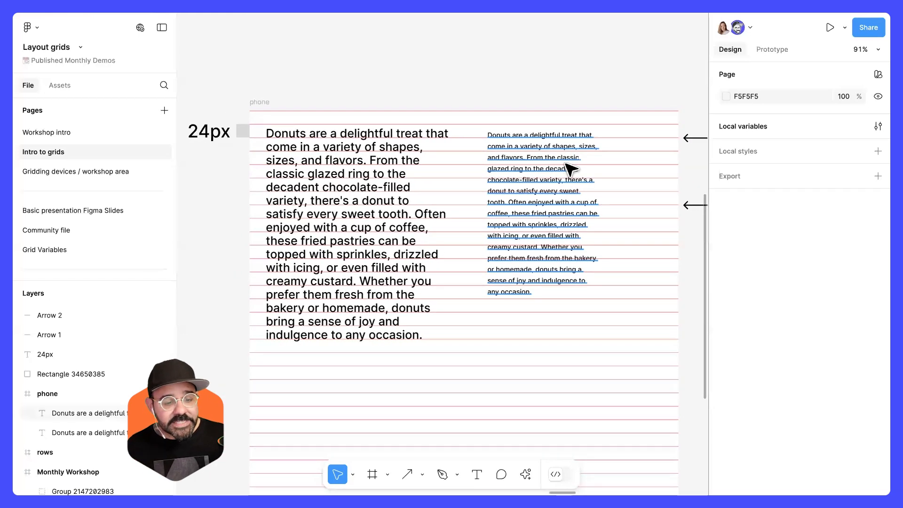
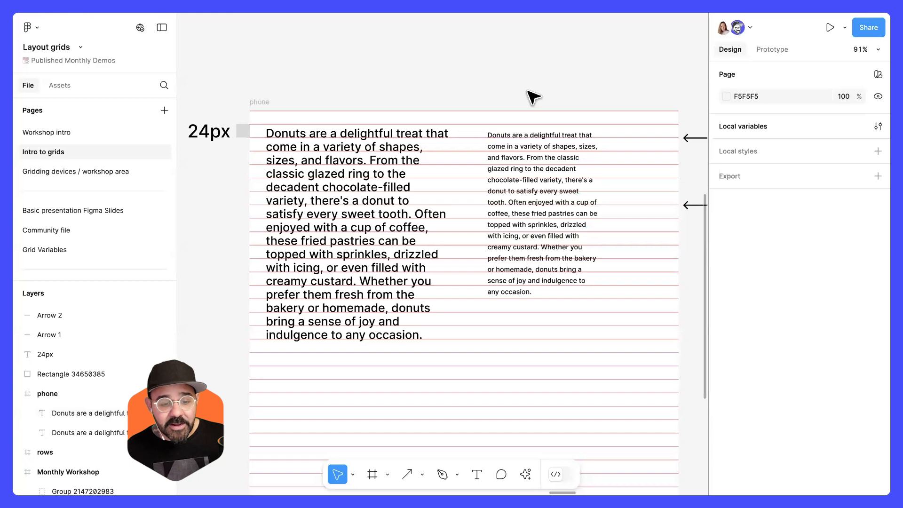
Set the phone frame's row grid height to 4.
click(531, 184)
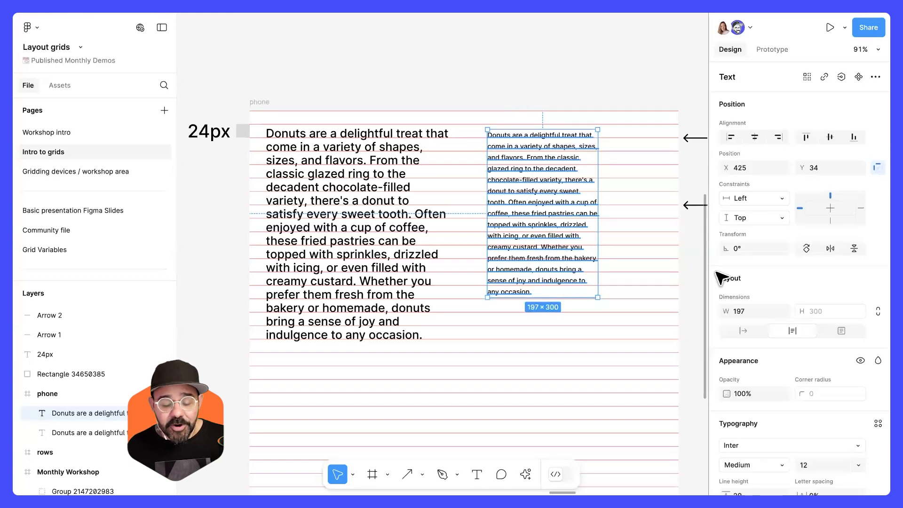
scroll(715, 284, down, 1)
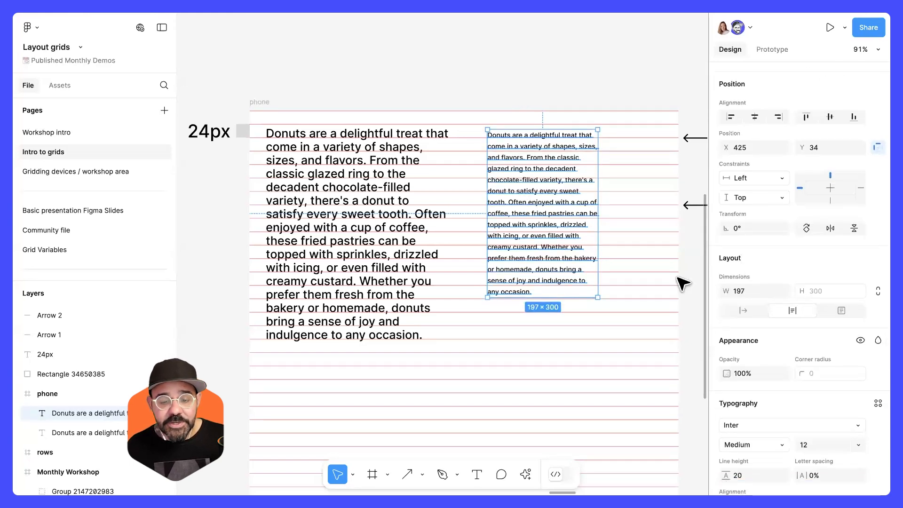
click(252, 107)
click(258, 103)
scroll(775, 323, down, 5)
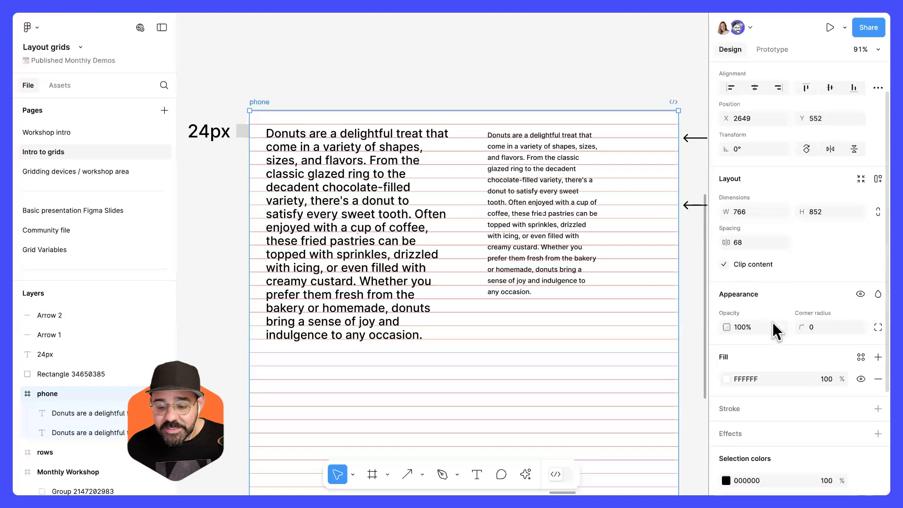
click(727, 437)
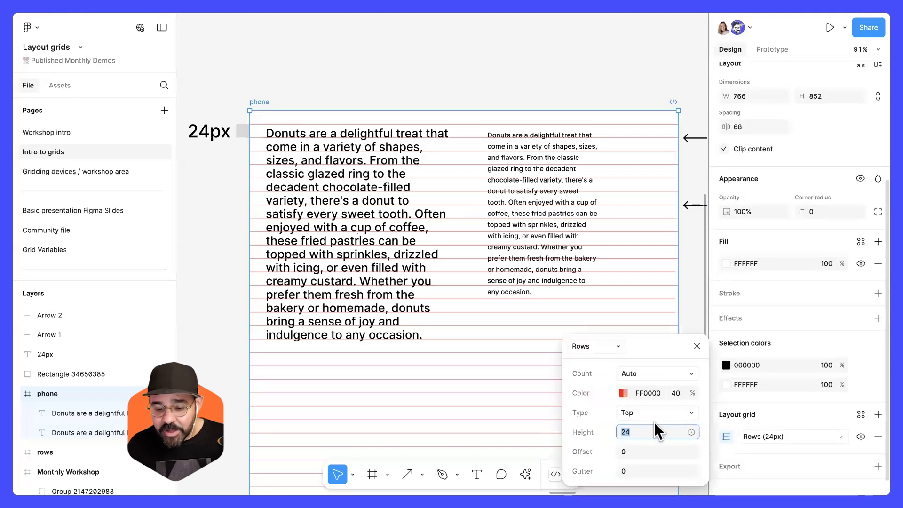
text(4)
key(Return)
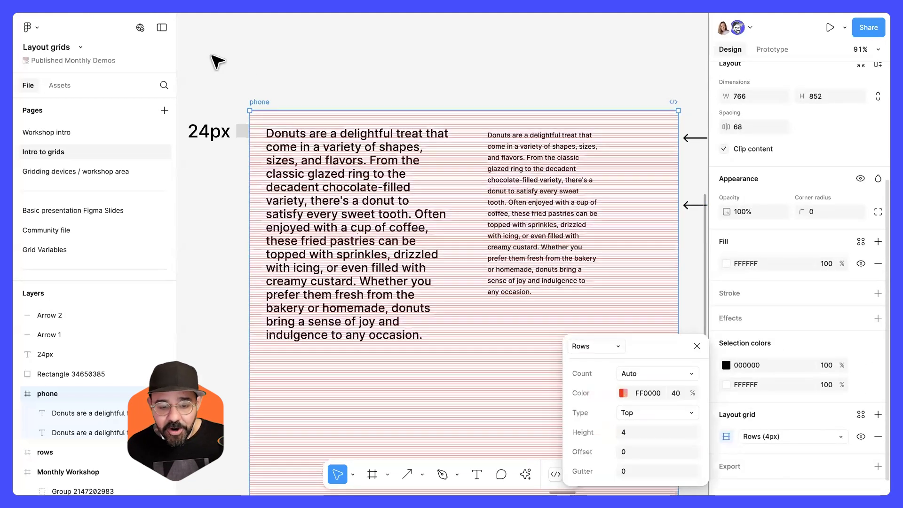
Zoom and pan across both paragraphs to examine how their text baselines sit on the 4 px row grid.
click(241, 162)
scroll(254, 155, up, 10)
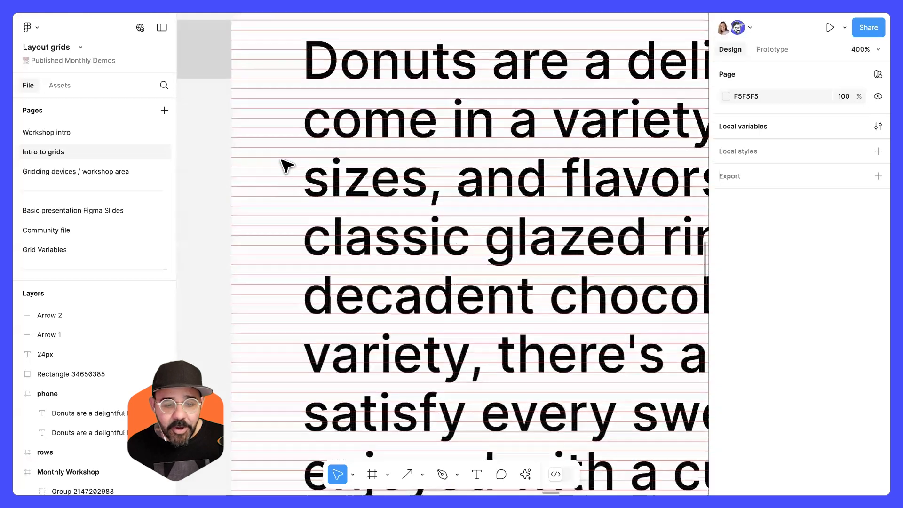
drag(276, 145, 271, 193)
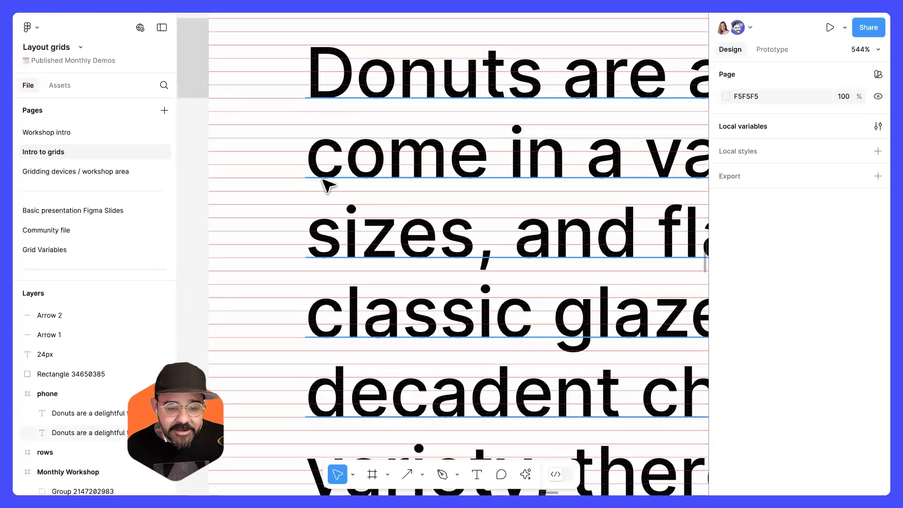
scroll(322, 263, down, 1)
scroll(329, 341, down, 3)
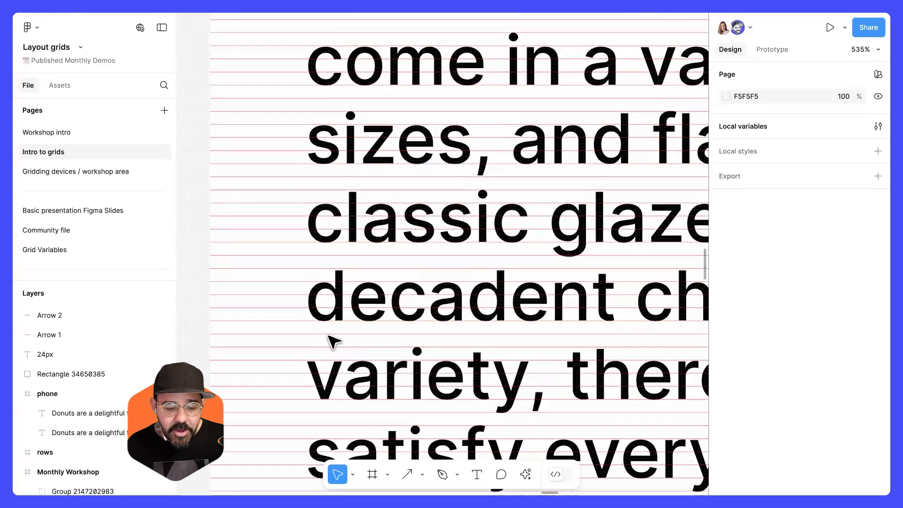
scroll(298, 291, down, 4)
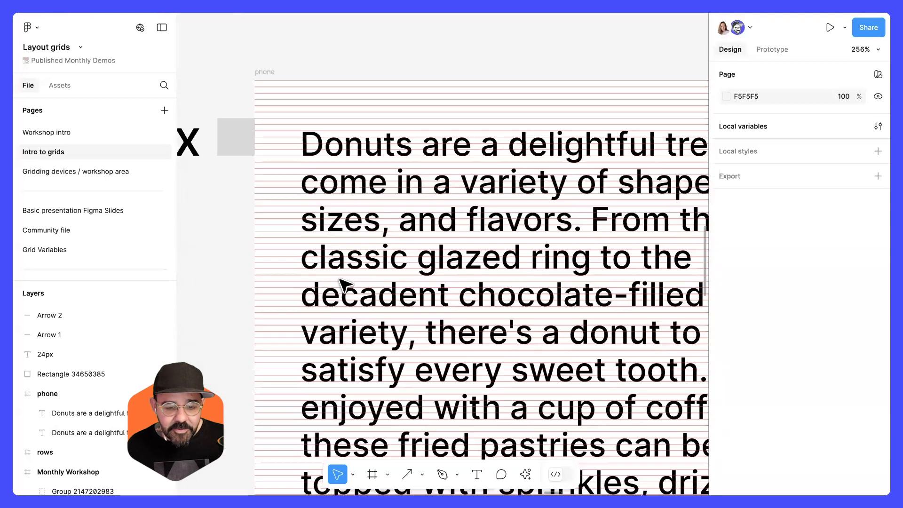
drag(701, 260, 435, 239)
scroll(517, 155, right, 3)
scroll(534, 145, up, 5)
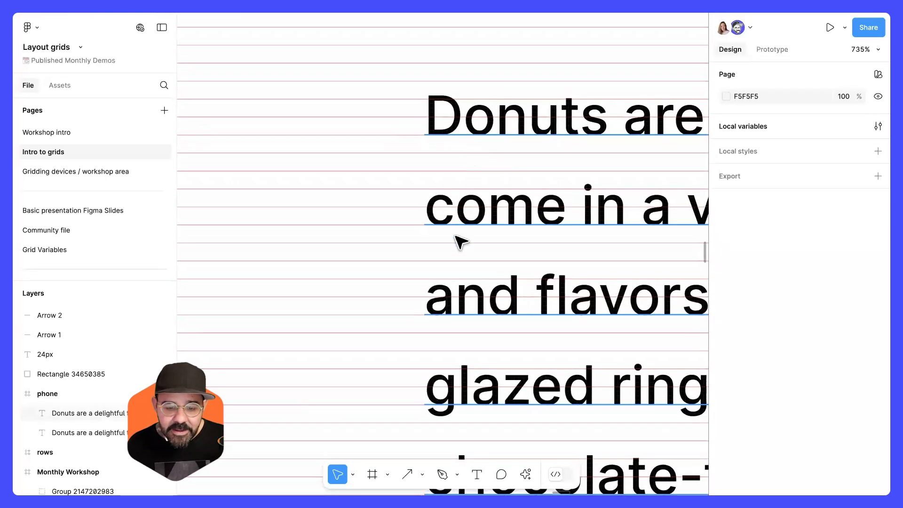
scroll(470, 334, down, 2)
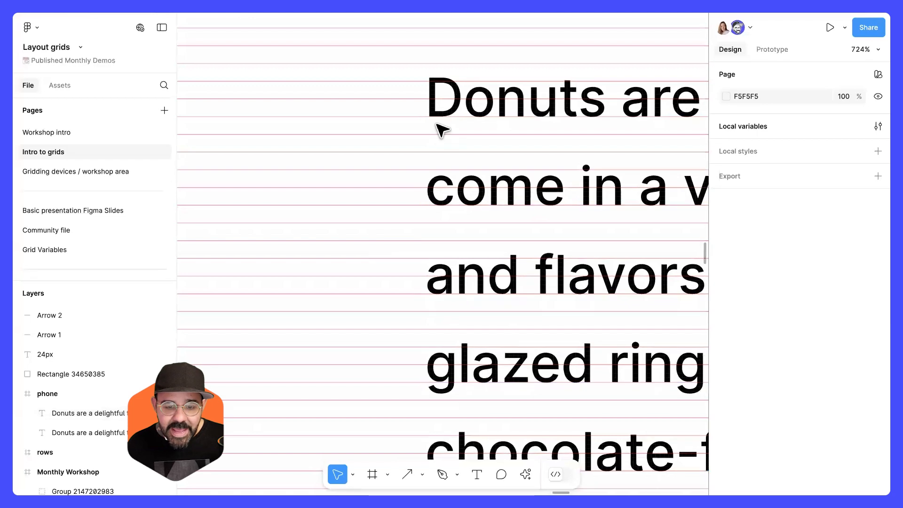
scroll(389, 187, down, 10)
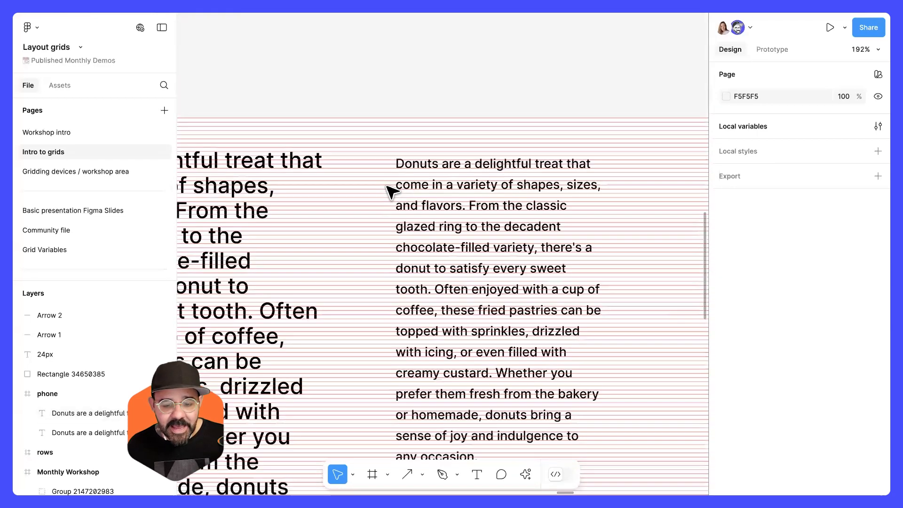
scroll(471, 226, left, 3)
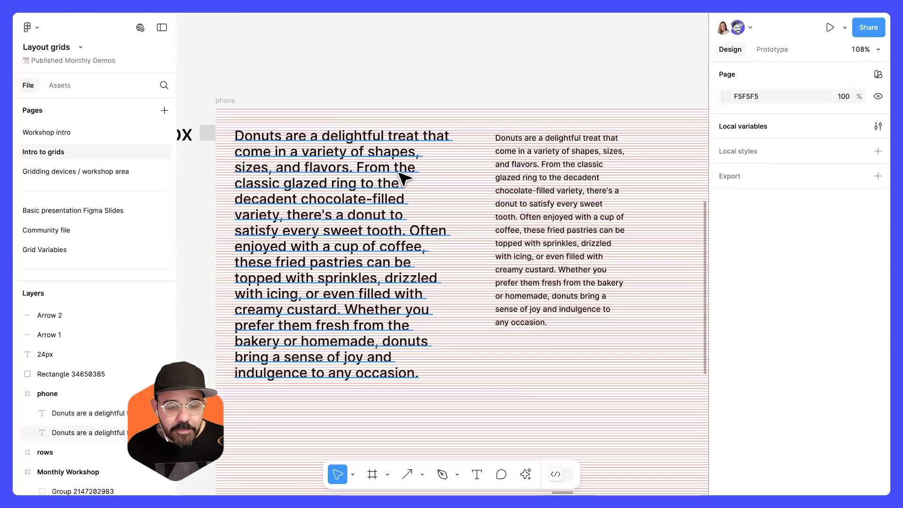
scroll(376, 183, up, 2)
scroll(350, 191, up, 6)
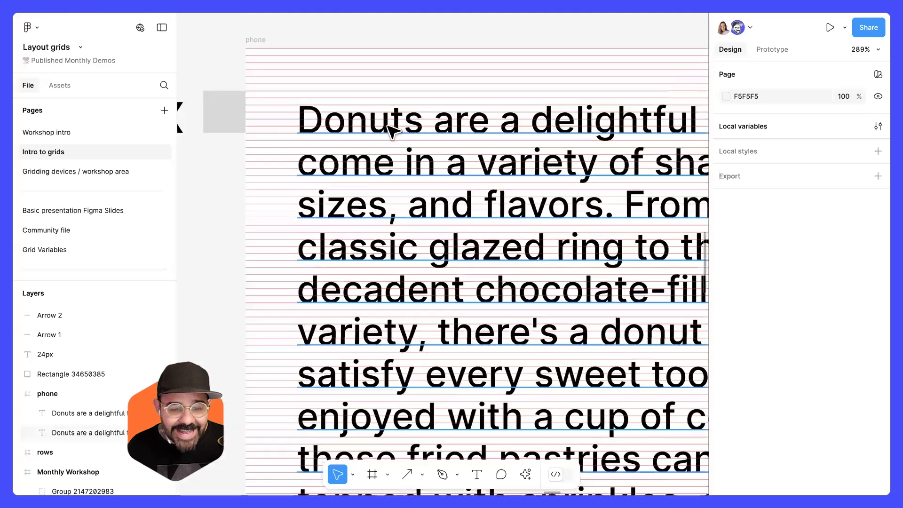
Move the large paragraph down and add a text heading reading DONUTS above it.
click(386, 155)
drag(385, 155, 393, 177)
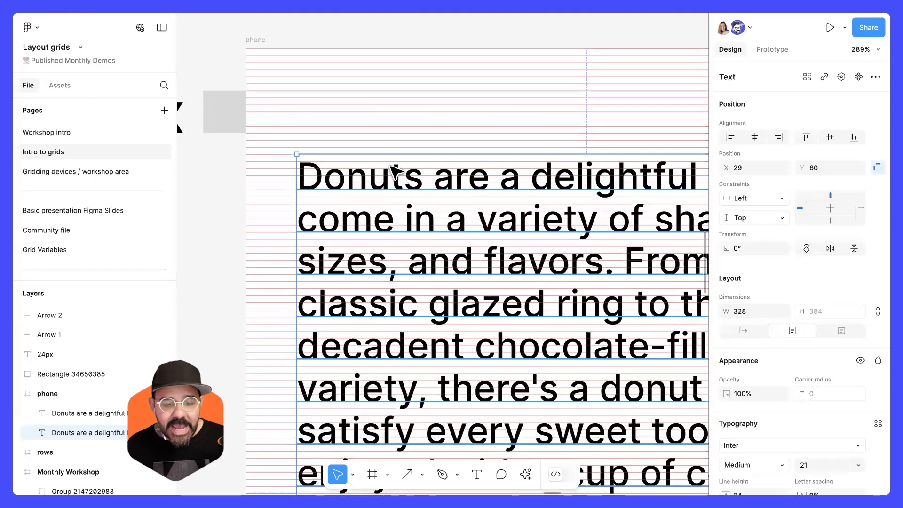
key(t)
click(330, 94)
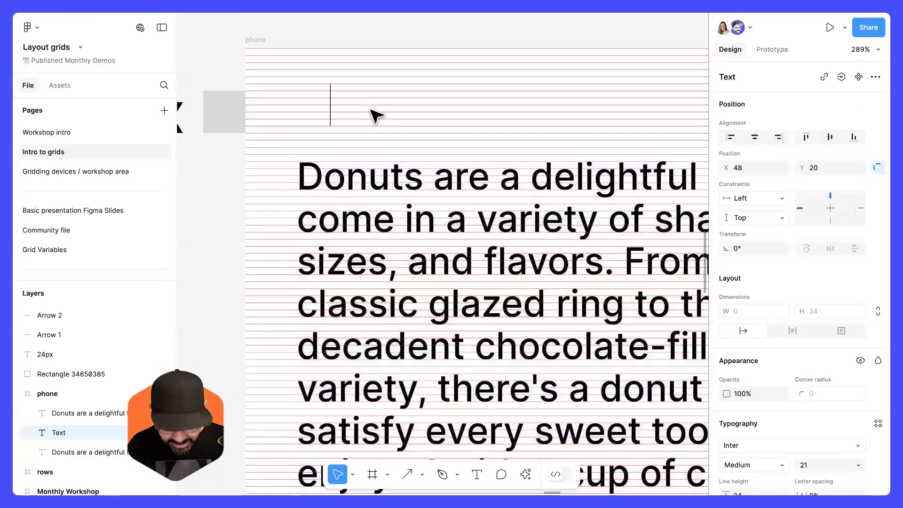
text(DONUTS)
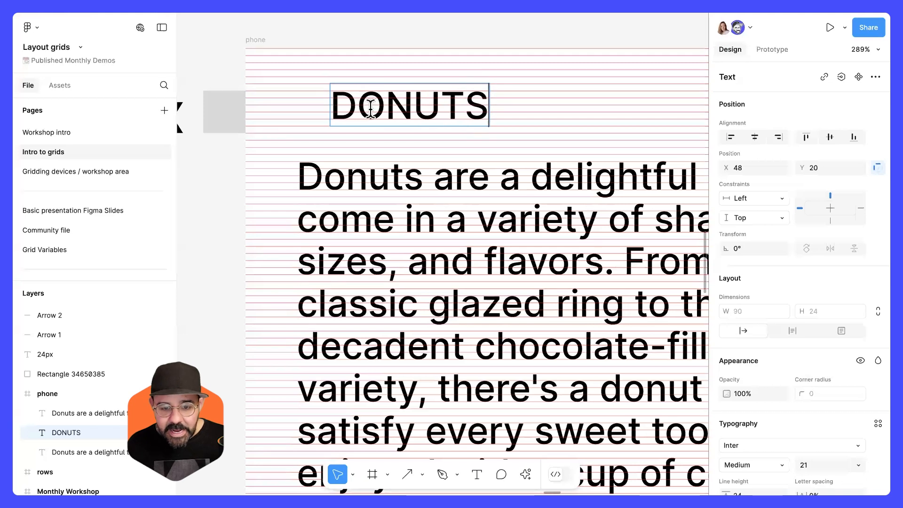
Set the DONUTS heading to Bold weight and font size 48.
key(ctrl+a)
scroll(755, 340, down, 3)
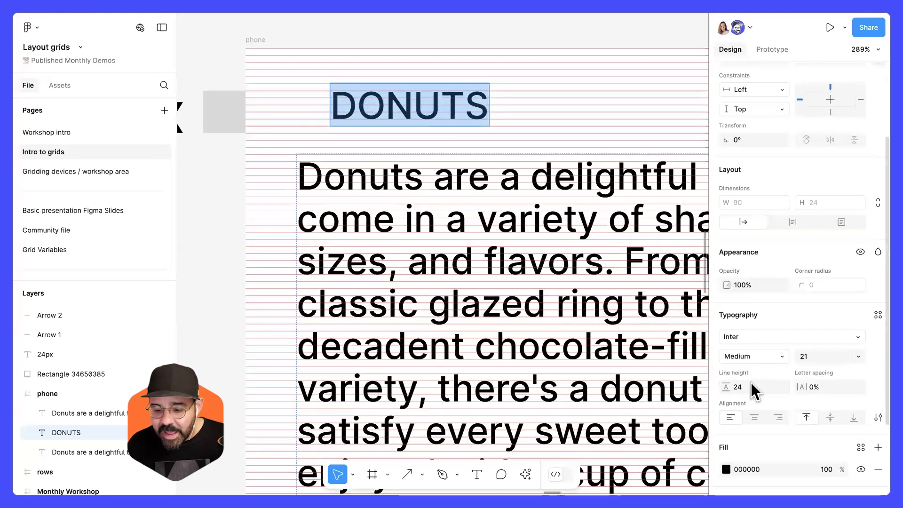
click(768, 362)
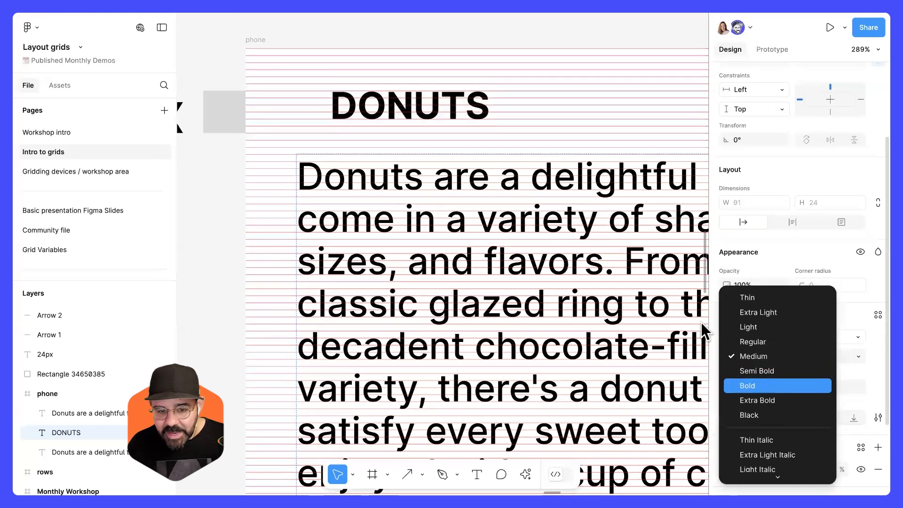
click(818, 387)
click(816, 361)
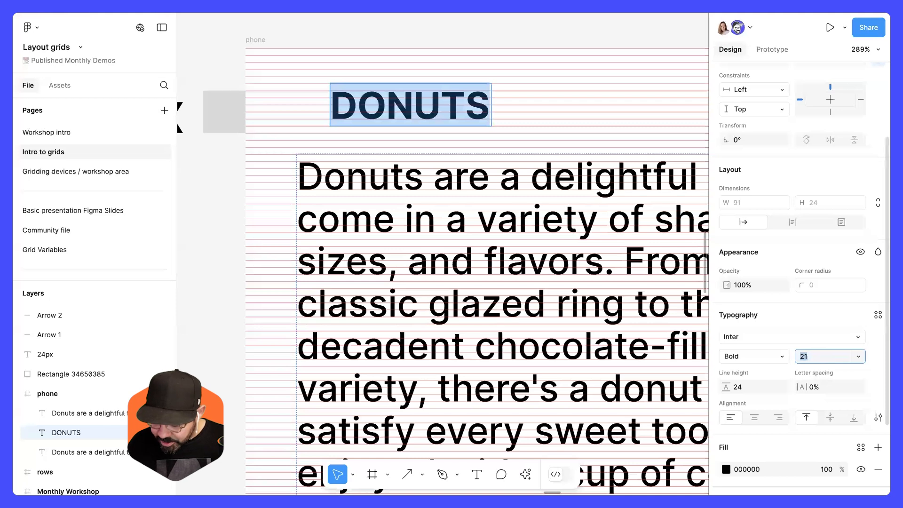
text(48)
key(Return)
Reposition the DONUTS heading and set its line height to 48.
double_click(410, 86)
key(Escape)
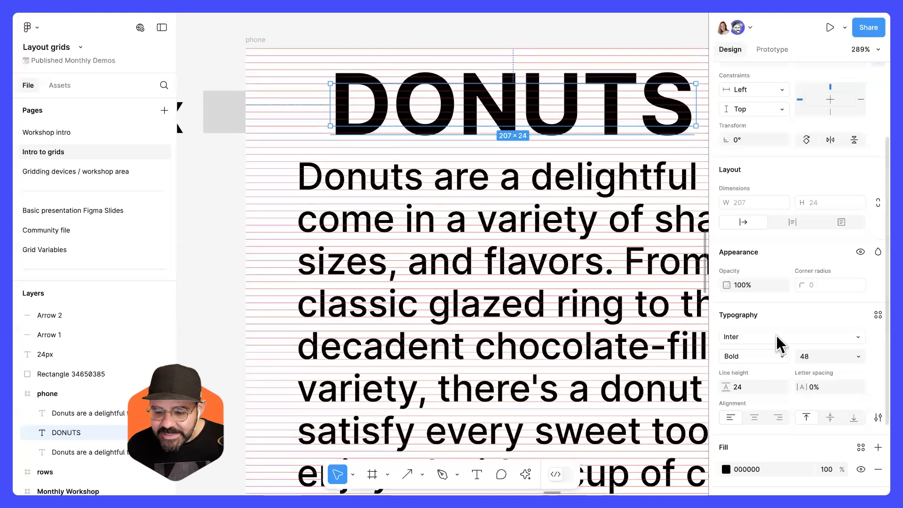
click(792, 222)
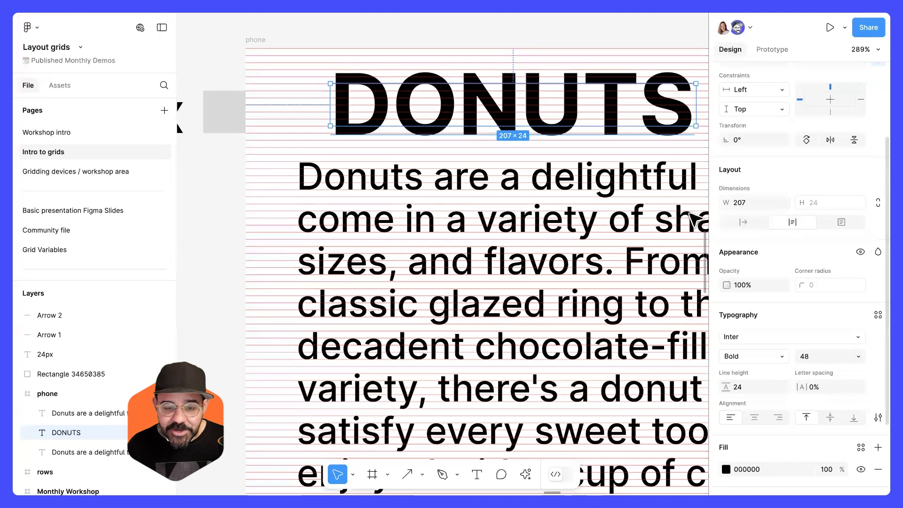
drag(551, 100, 518, 113)
double_click(577, 113)
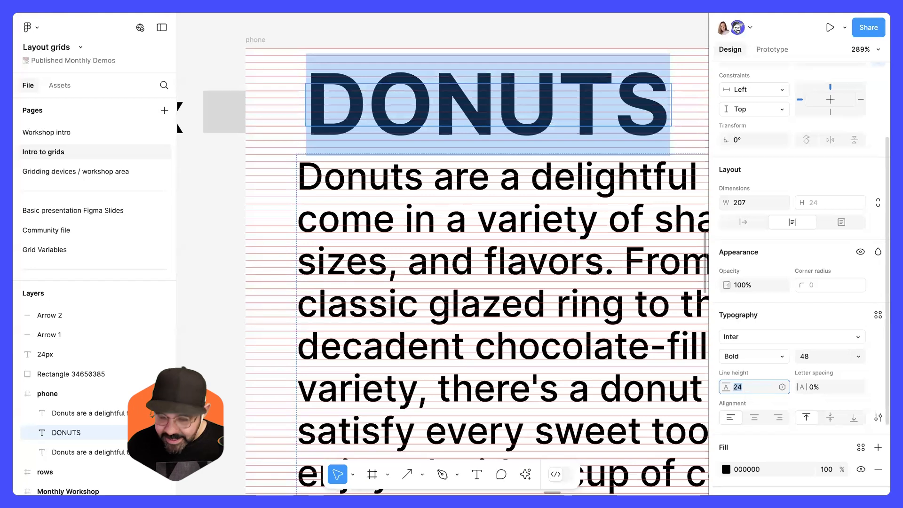
text(48)
key(Return)
key(Escape)
Nudge the large paragraph down in 10 px steps below the heading.
scroll(535, 195, down, 2)
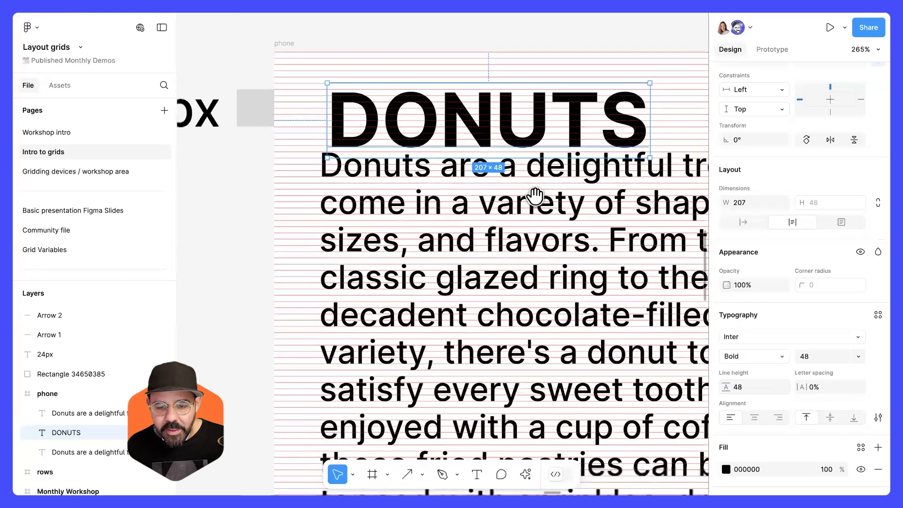
scroll(393, 127, down, 3)
click(372, 115)
key(shift+Down)
key(shift+Down)
key(shift+Down)
key(shift+Down)
key(shift+Down)
key(shift+Down)
key(shift+Up)
key(shift+Up)
key(shift+Down)
key(shift+Down)
key(shift+Down)
key(shift+Down)
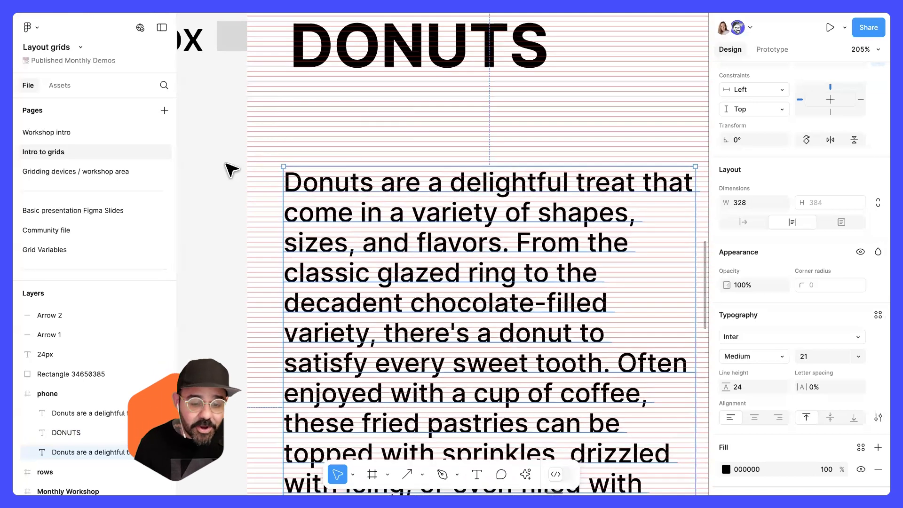
Move the DONUTS heading down toward the paragraph and left-align the heading and paragraph together.
scroll(301, 214, up, 3)
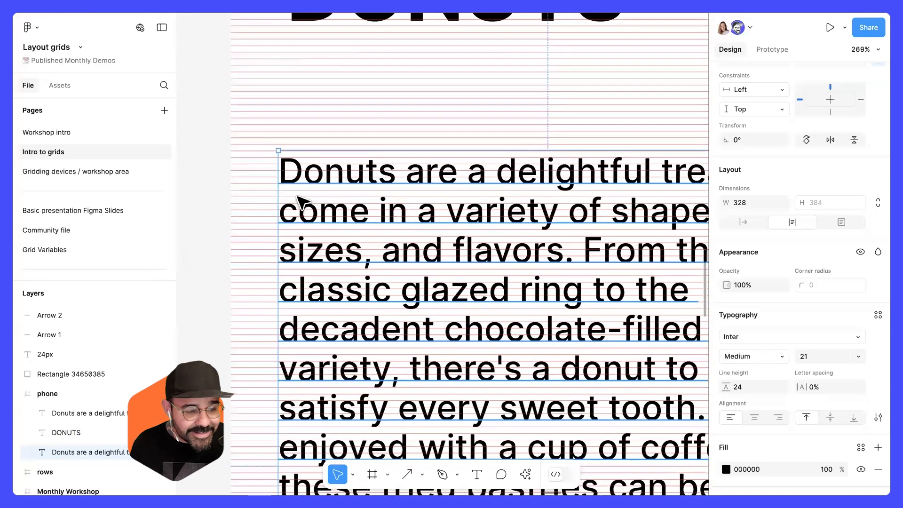
scroll(298, 201, down, 4)
scroll(389, 97, up, 2)
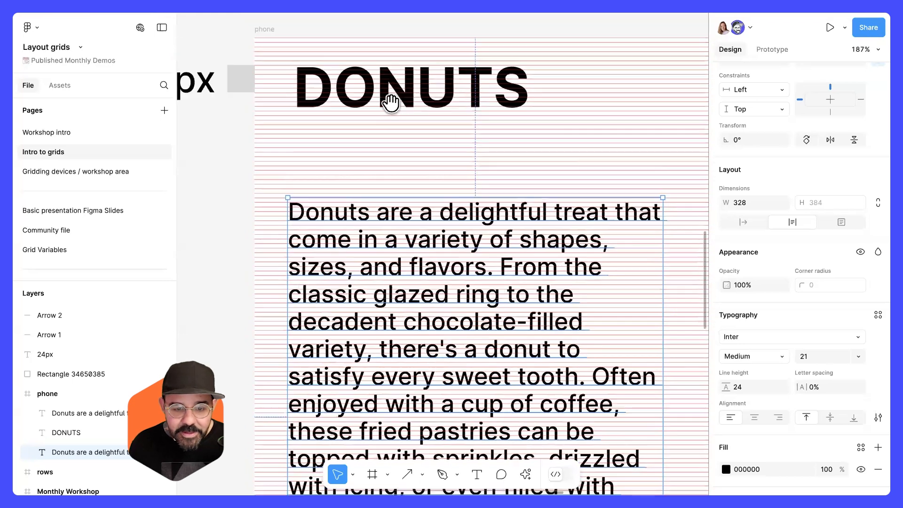
drag(384, 108, 334, 226)
click(330, 220)
shift+click(506, 166)
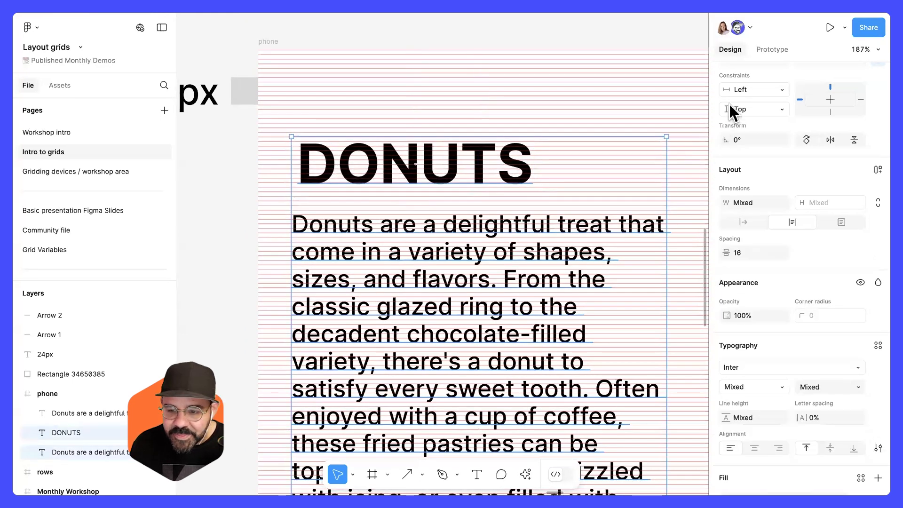
scroll(755, 175, up, 3)
click(730, 133)
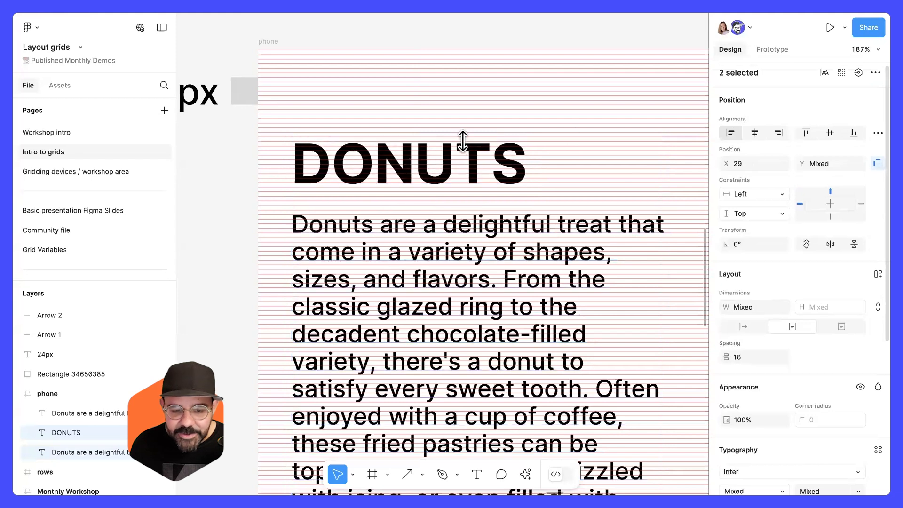
Nudge the DONUTS heading slightly down to sit on a grid line.
click(278, 178)
scroll(278, 179, up, 5)
click(359, 184)
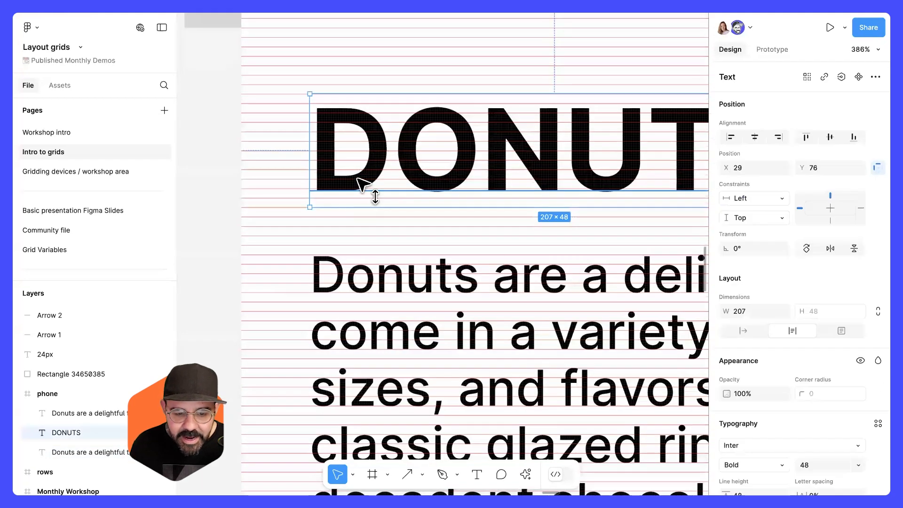
drag(362, 185, 369, 191)
click(336, 214)
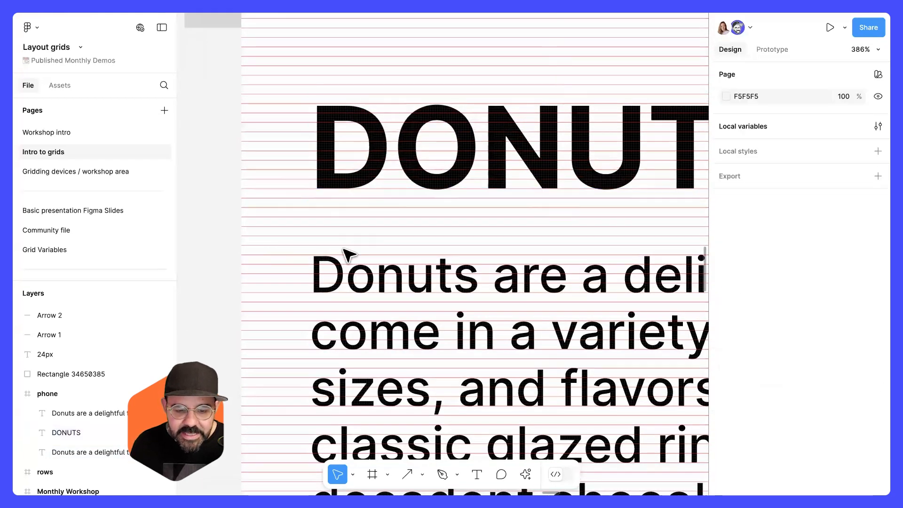
Move the DONUTS heading up slightly and extend its text with a second line reading "& MORE".
scroll(395, 202, left, 5)
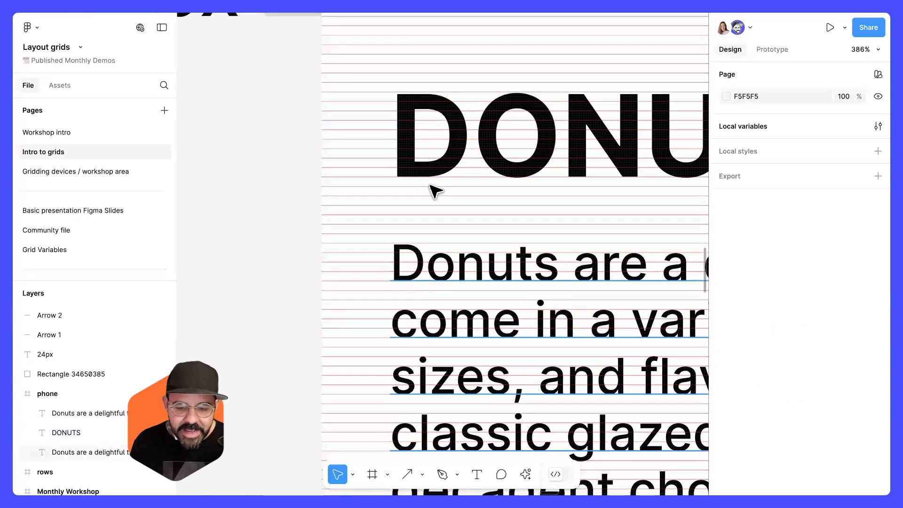
scroll(435, 191, down, 5)
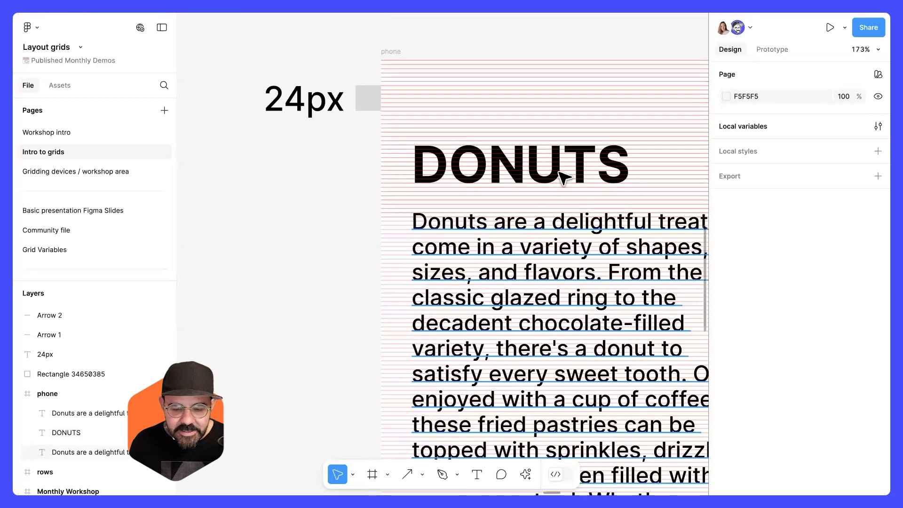
drag(550, 144, 549, 137)
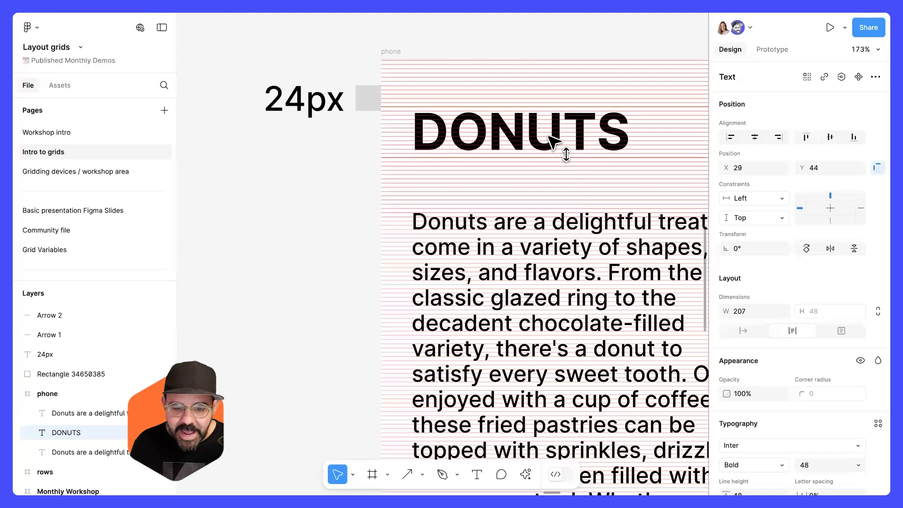
double_click(621, 137)
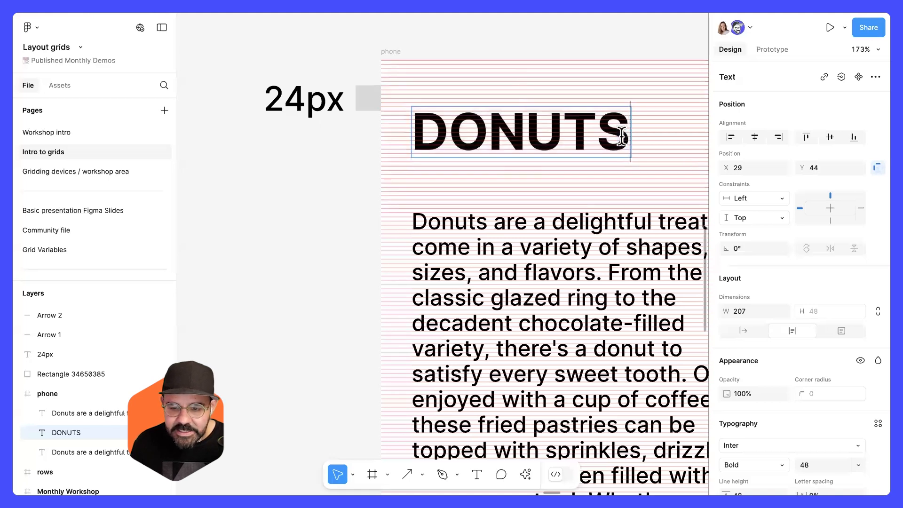
key(Return)
text(& M<OR)
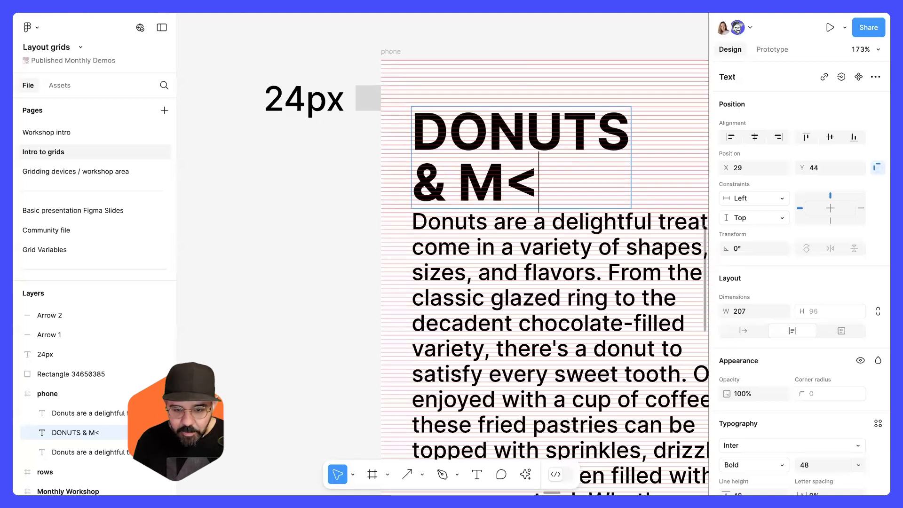
key(BackSpace)
key(BackSpace)
key(BackSpace)
text(ORE)
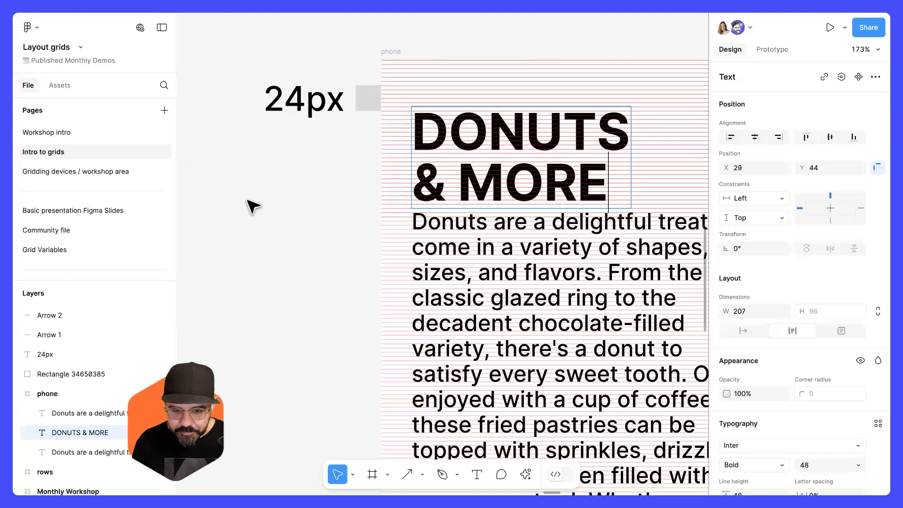
Nudge the DONUTS & MORE heading up one pixel to sit on the baseline grid.
click(369, 213)
scroll(409, 209, up, 3)
scroll(447, 141, up, 5)
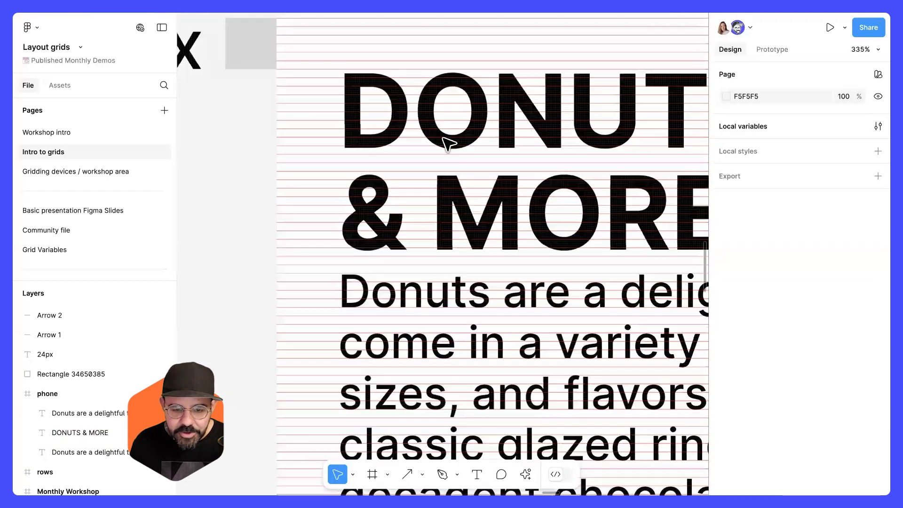
click(444, 145)
drag(436, 143, 434, 147)
key(Up)
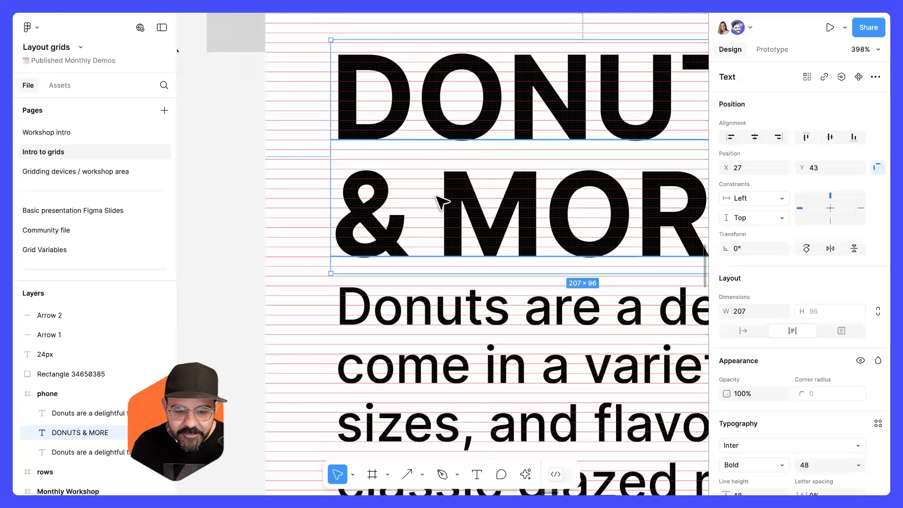
Inspect the paragraph's position and line height against the baseline grid.
click(256, 245)
scroll(389, 197, down, 5)
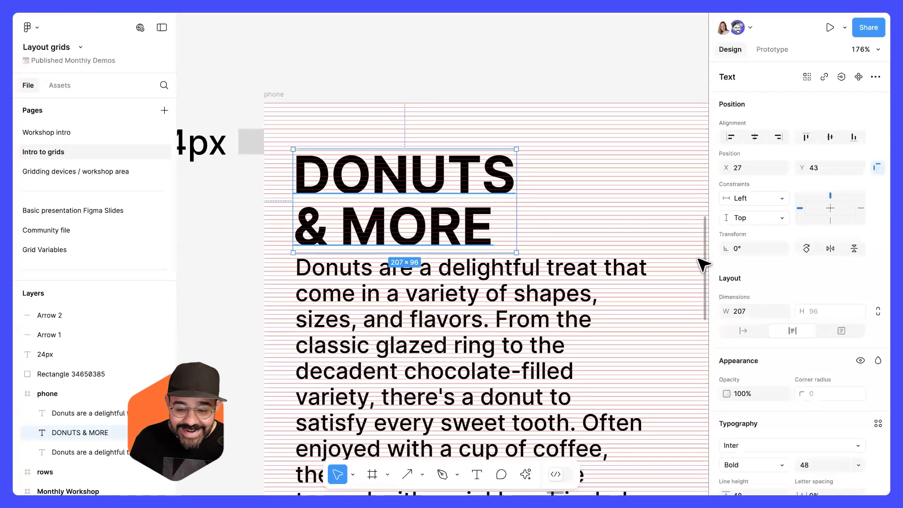
scroll(795, 286, down, 3)
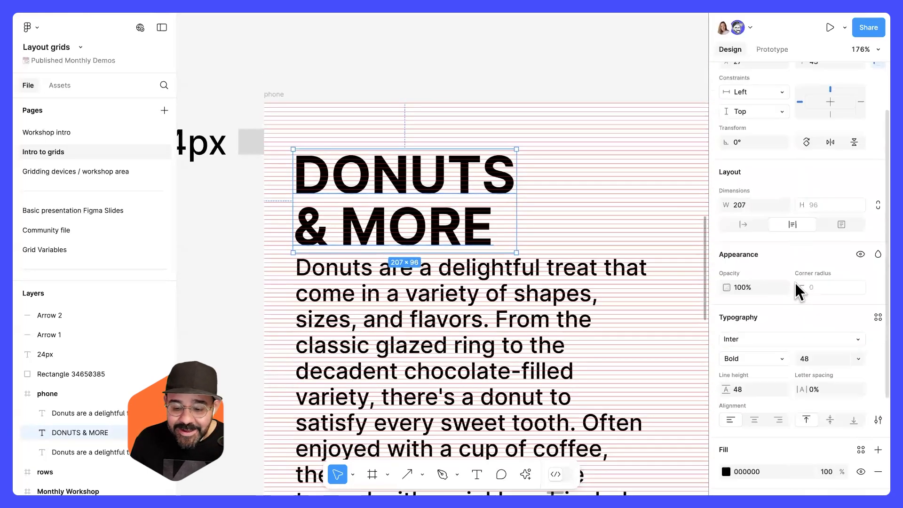
click(335, 326)
scroll(340, 322, up, 5)
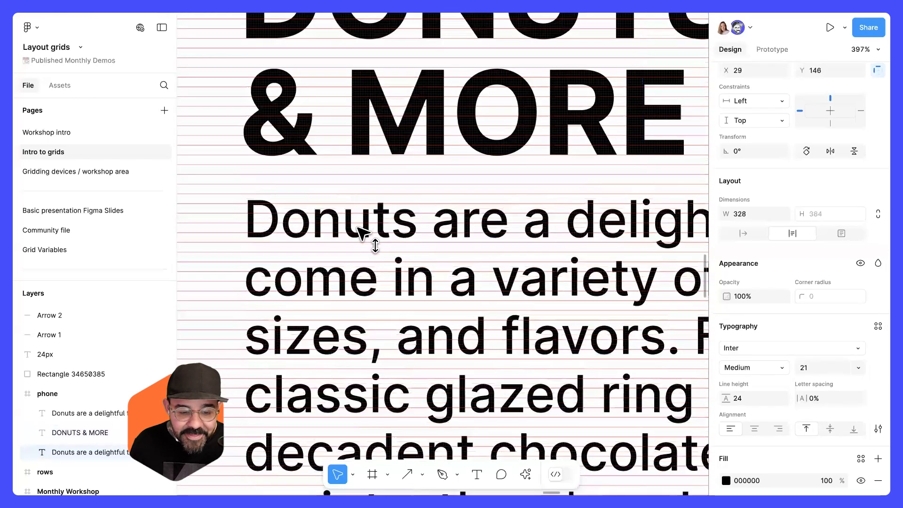
scroll(399, 365, down, 5)
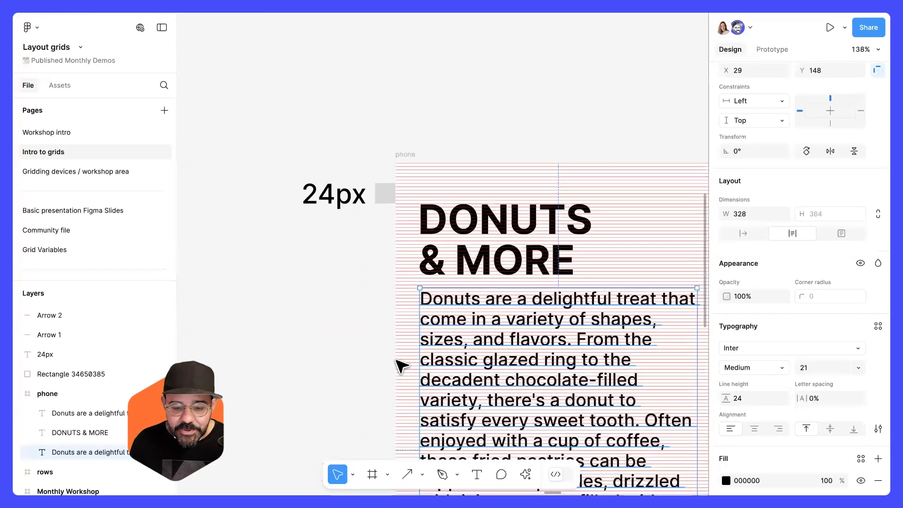
key(Escape)
Select the heading and paragraph together and move them down 60 px.
scroll(503, 258, down, 5)
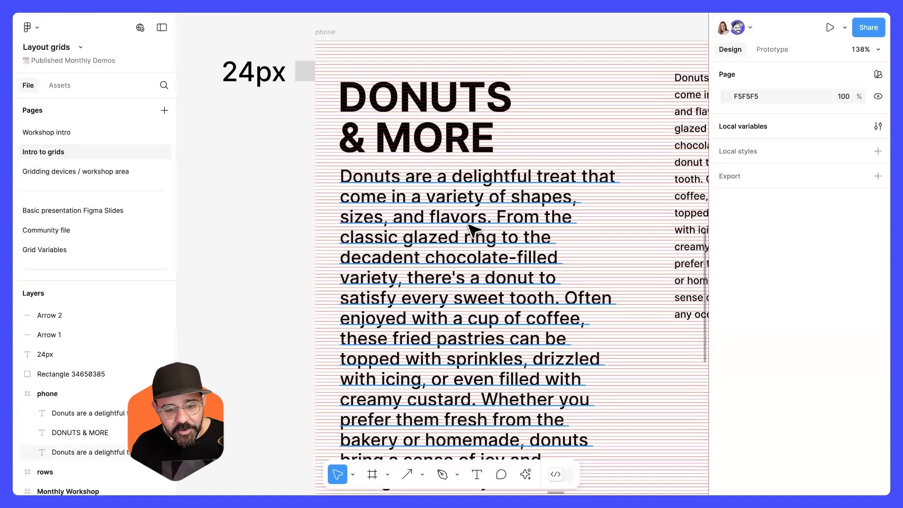
click(427, 194)
scroll(423, 179, down, 1)
shift+click(416, 94)
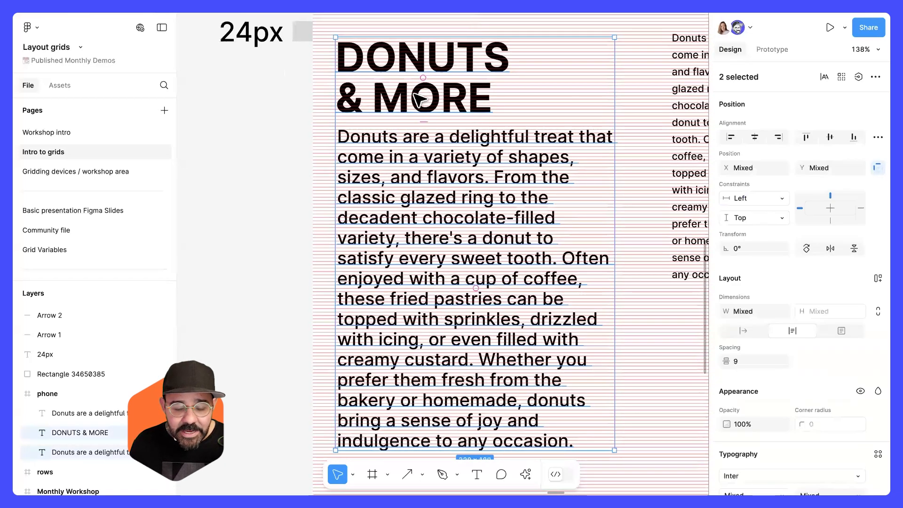
key(shift+Down)
key(shift+Down)
key(shift+Down)
key(shift+Down)
key(shift+Down)
key(shift+Down)
key(shift+Down)
key(shift+Down)
key(shift+Down)
key(shift+Down)
key(shift+Down)
key(shift+Down)
key(shift+Down)
key(shift+Down)
scroll(421, 169, up, 3)
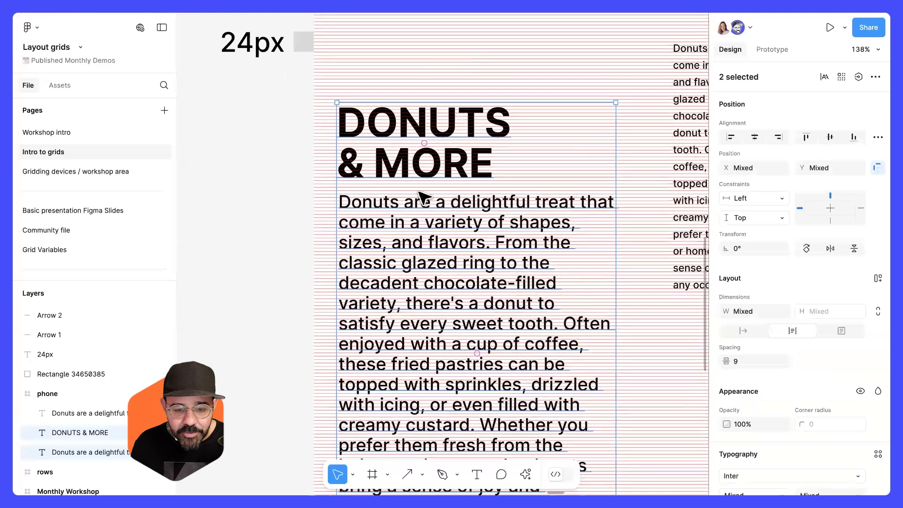
Draw a grey rectangle about 145 × 88 above the heading and widen it to the paragraph's width.
key(r)
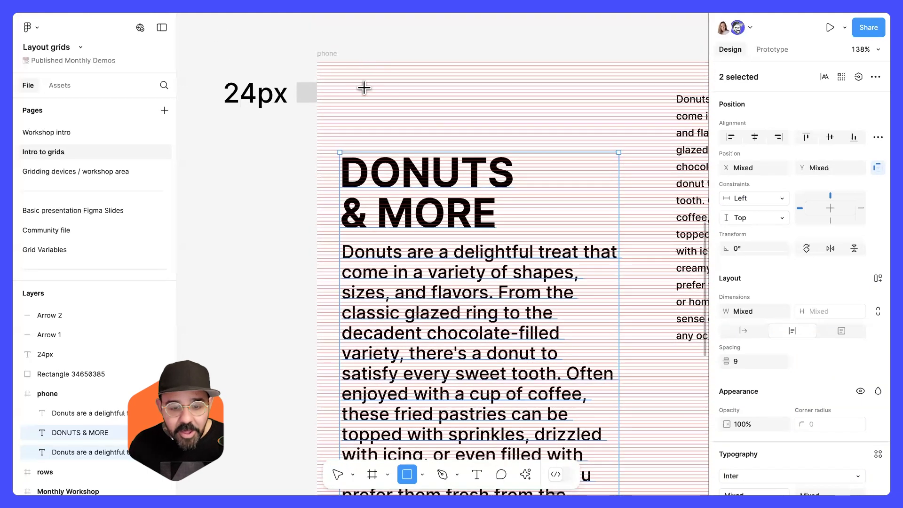
drag(366, 89, 369, 95)
drag(453, 141, 488, 164)
drag(422, 129, 397, 116)
scroll(398, 116, up, 1)
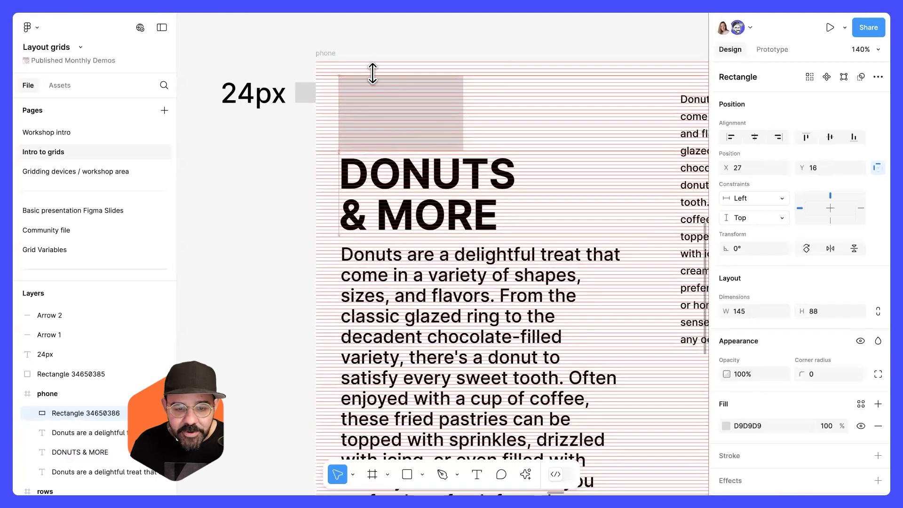
drag(462, 111, 622, 113)
click(218, 260)
Shorten the phone frame's height to 766 × 621.
scroll(369, 209, down, 5)
scroll(455, 201, down, 2)
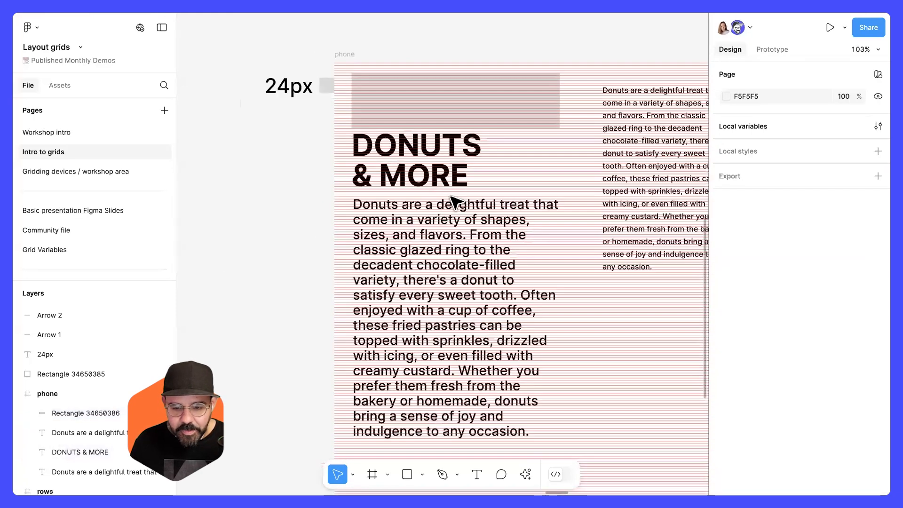
scroll(472, 203, down, 3)
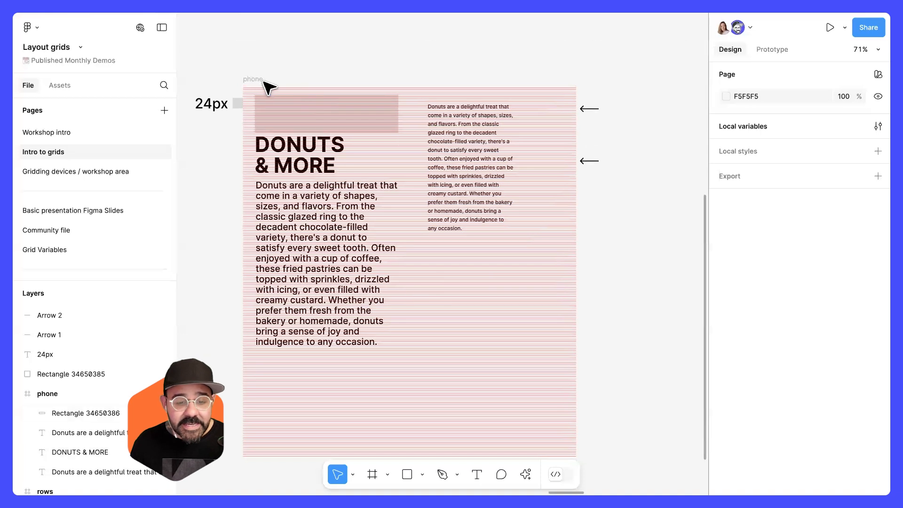
click(257, 80)
drag(303, 458, 305, 357)
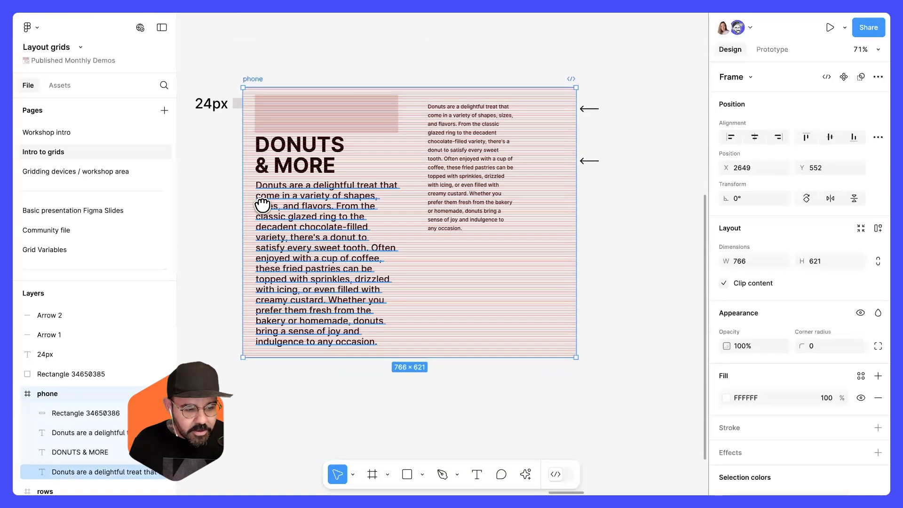
Open the Nudge amount settings to review the small and big nudge values.
scroll(285, 136, left, 2)
scroll(286, 136, up, 5)
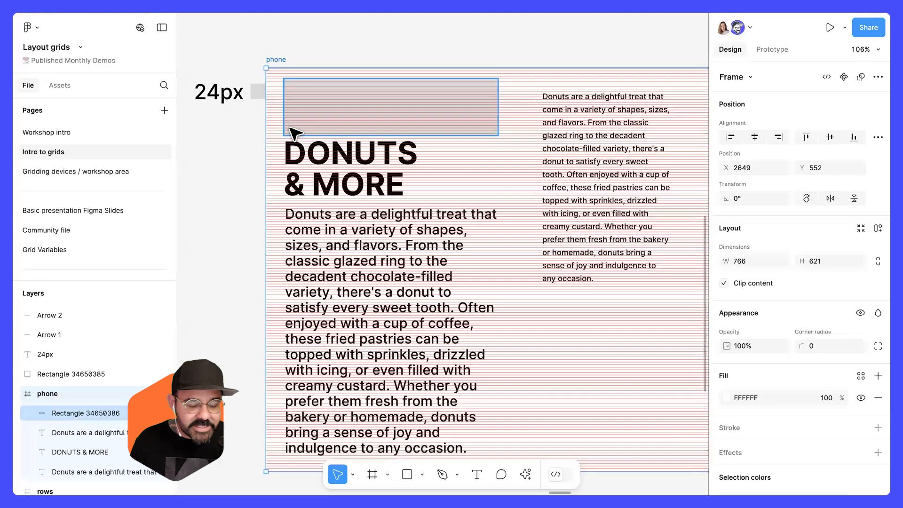
key(ctrl+k)
text(nud)
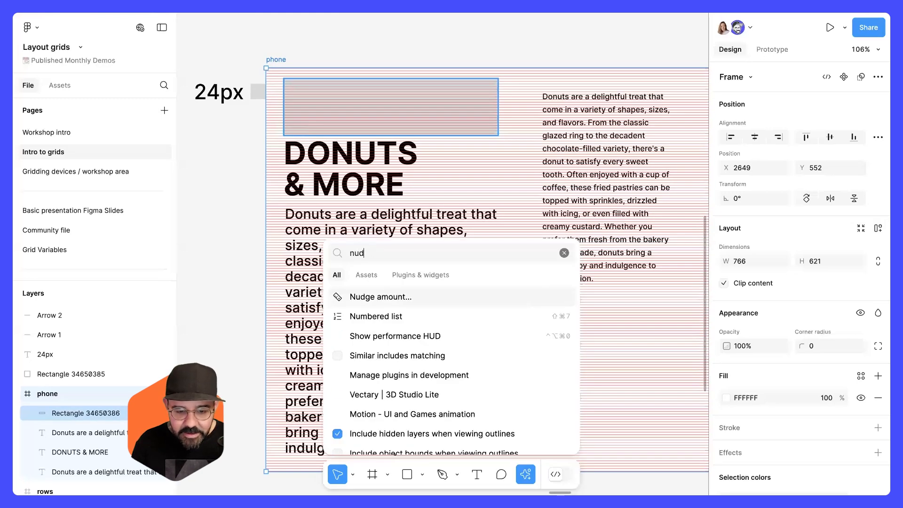
key(Return)
click(504, 232)
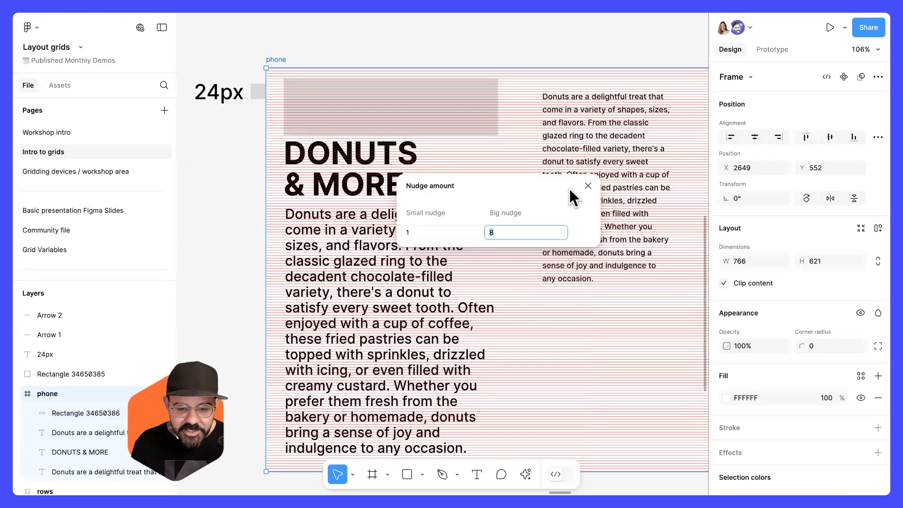
click(588, 186)
key(Escape)
Hide and show all layout grids on the canvas.
scroll(280, 219, down, 1)
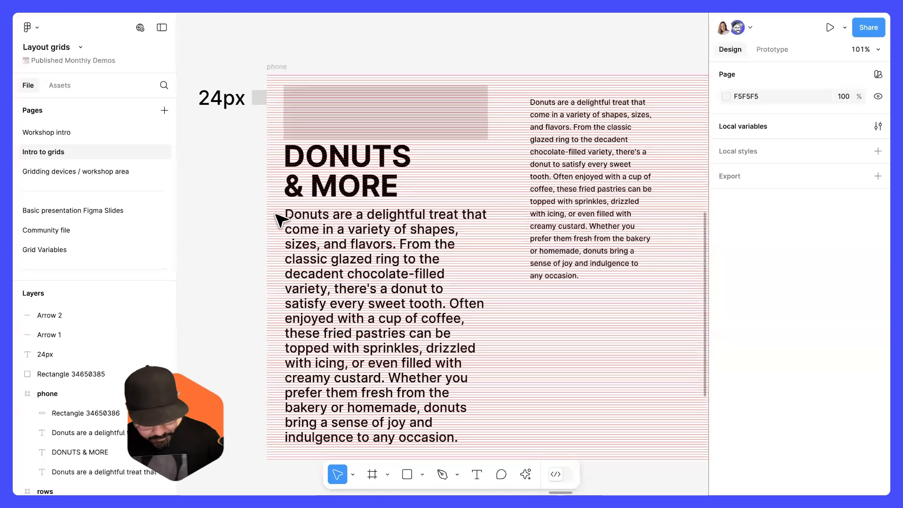
key(ctrl+g)
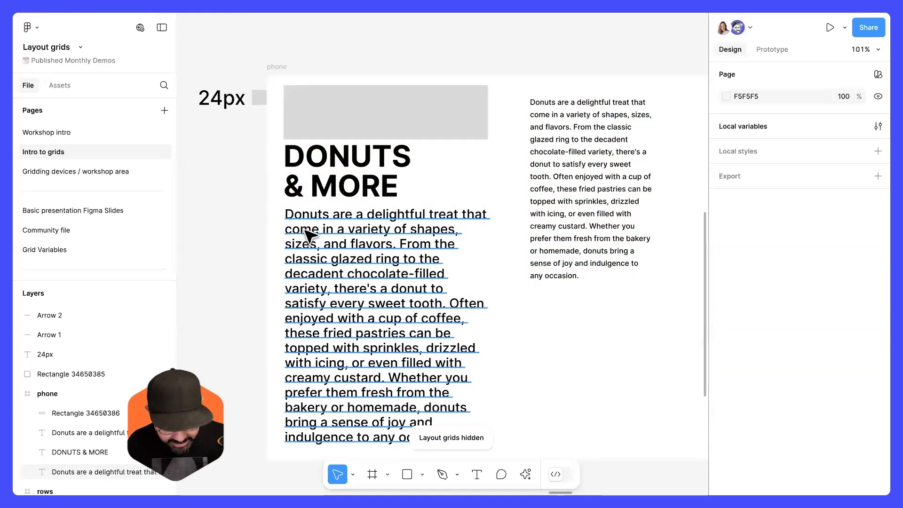
key(ctrl+g)
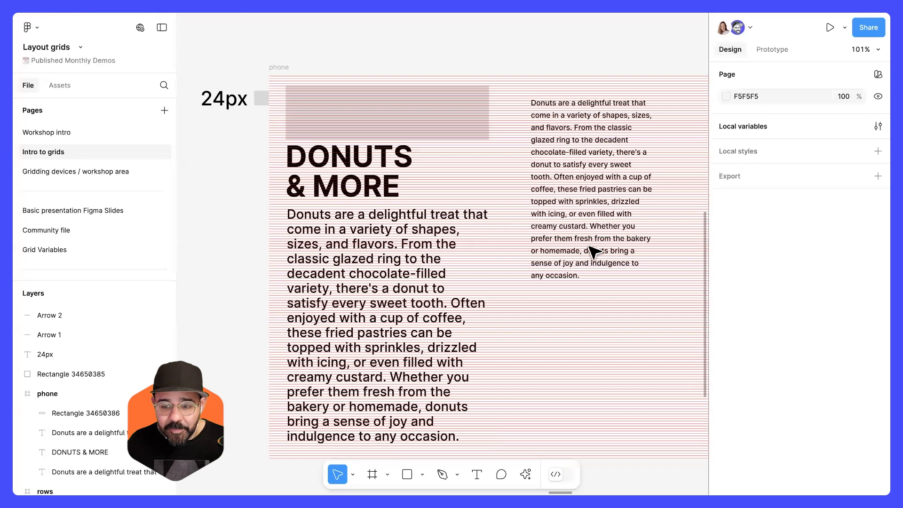
Toggle the visibility of the phone frame's Rows (4px) layout grid off and back on.
click(282, 70)
scroll(799, 372, down, 5)
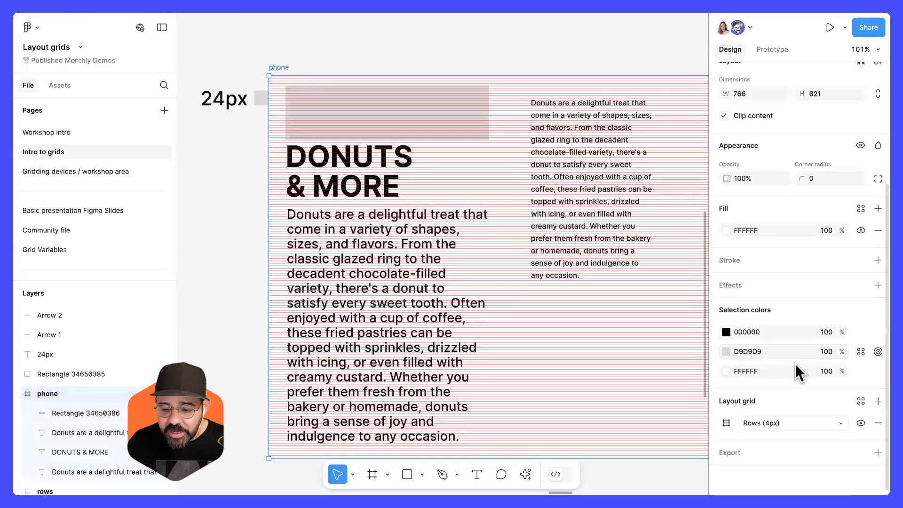
click(860, 423)
click(860, 423)
click(861, 423)
click(860, 423)
click(860, 423)
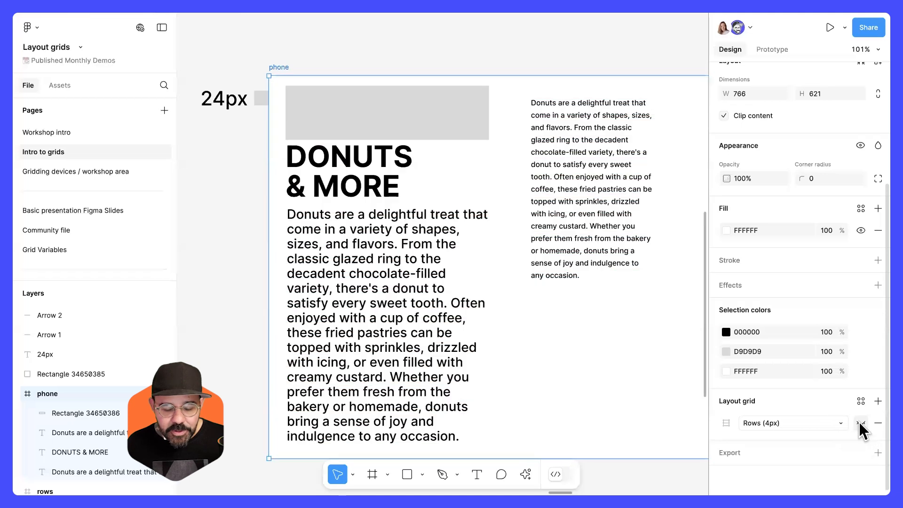
click(859, 421)
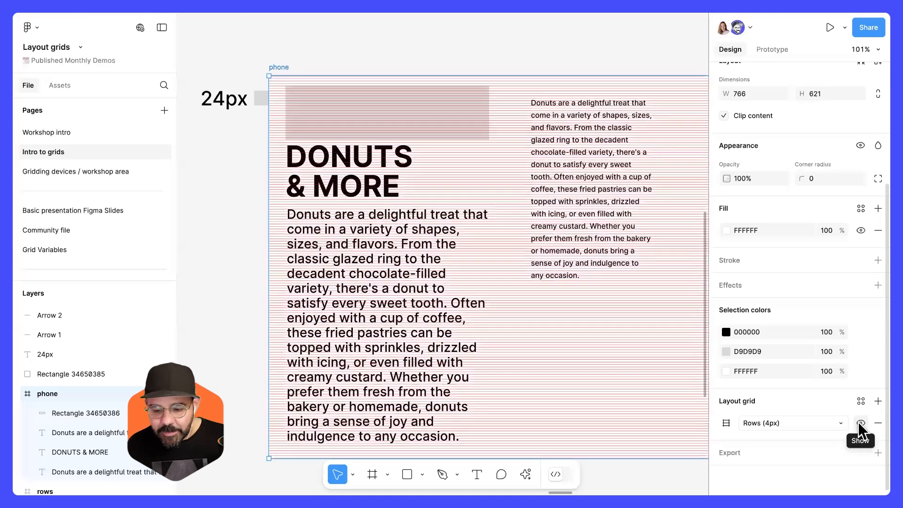
Move the small paragraph slightly up and undo the move.
scroll(500, 240, down, 5)
mouse_move(594, 282)
mouse_down()
mouse_move(483, 279)
mouse_move(593, 271)
mouse_up()
key(ctrl+z)
scroll(543, 272, right, 5)
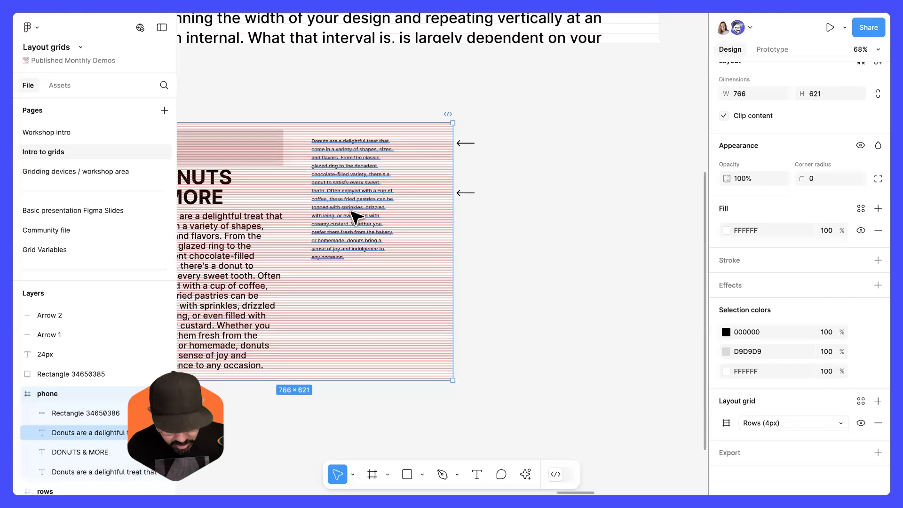
key(super+k)
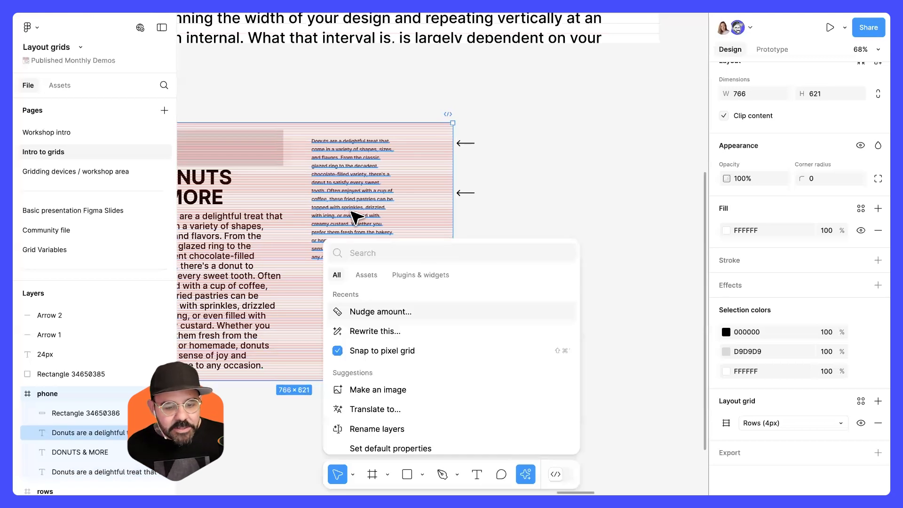
key(Escape)
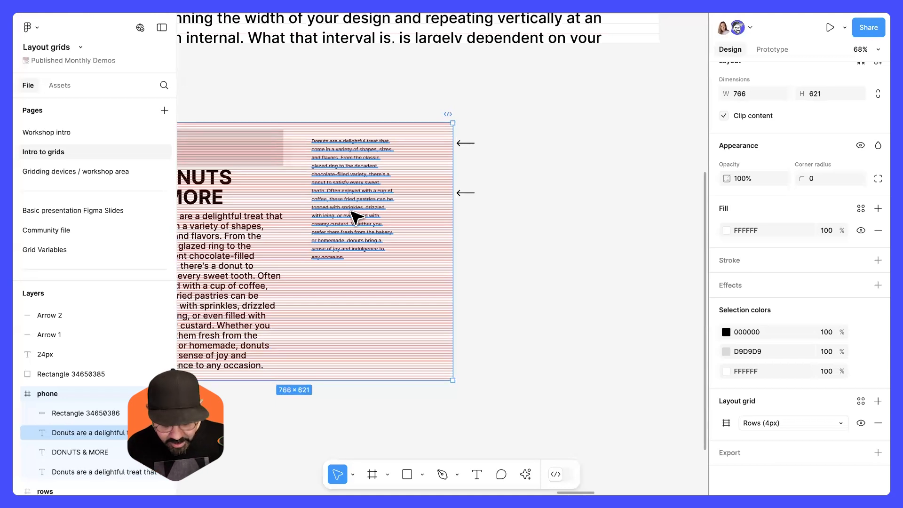
key(super+k)
key(Escape)
key(super+k)
key(Escape)
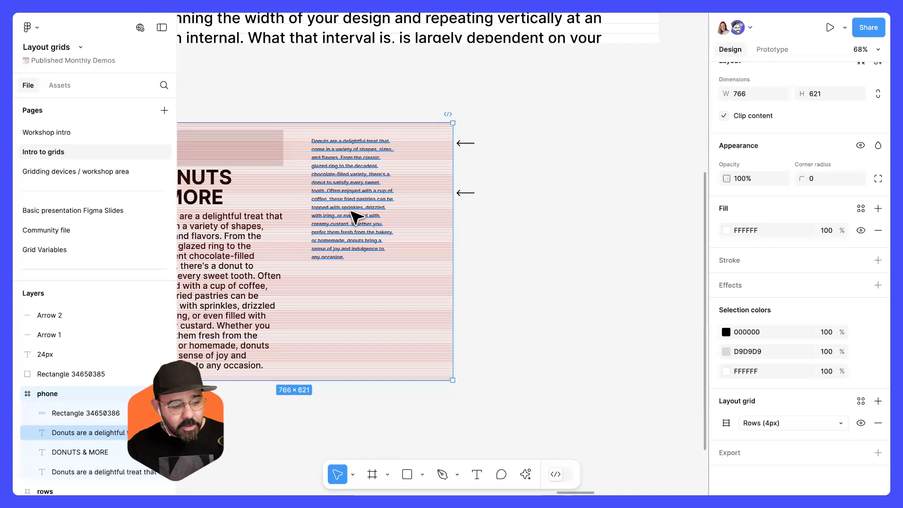
Delete the two arrow markers beside the phone frame.
click(482, 283)
drag(441, 282, 503, 288)
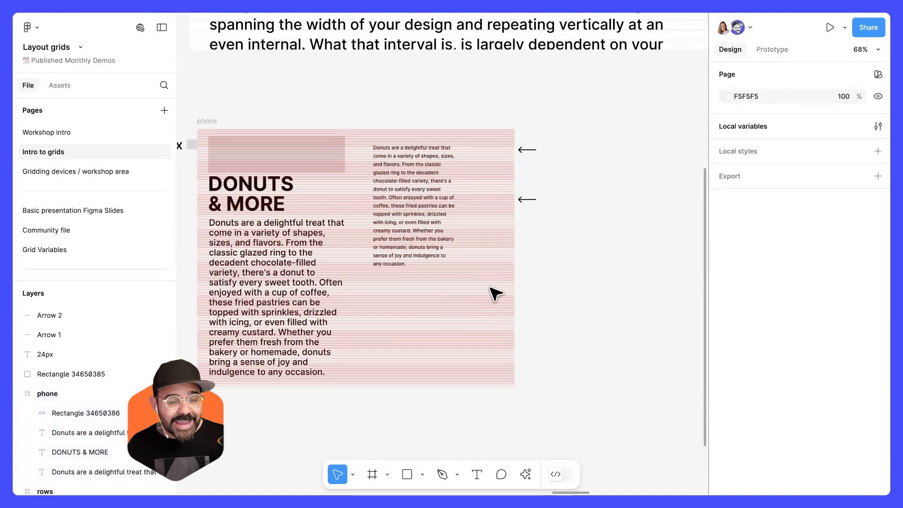
drag(540, 228, 532, 121)
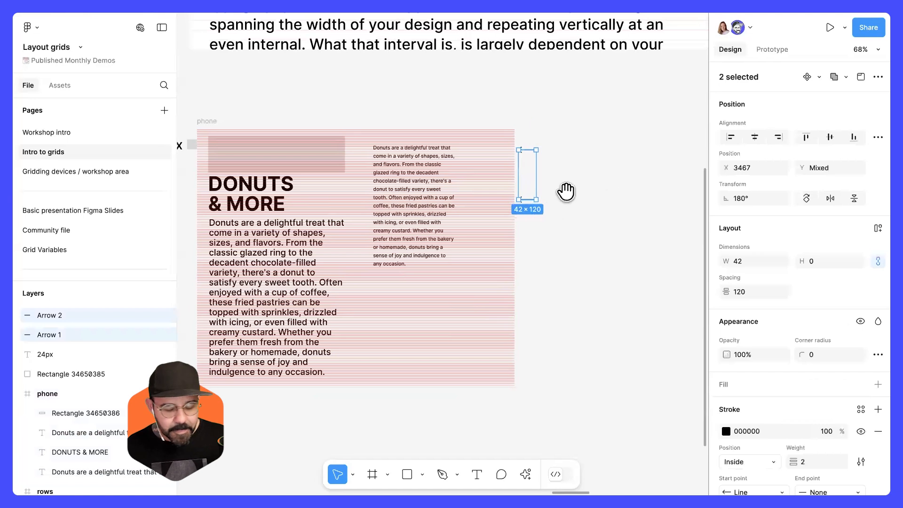
scroll(568, 194, right, 3)
key(Delete)
scroll(297, 179, up, 6)
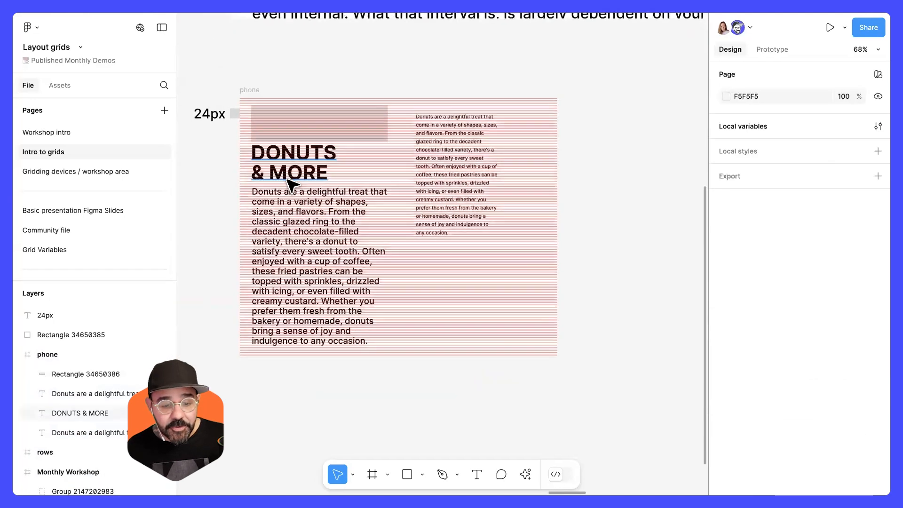
Browse the other pages of the file and return to the Intro to grids page.
scroll(304, 181, down, 5)
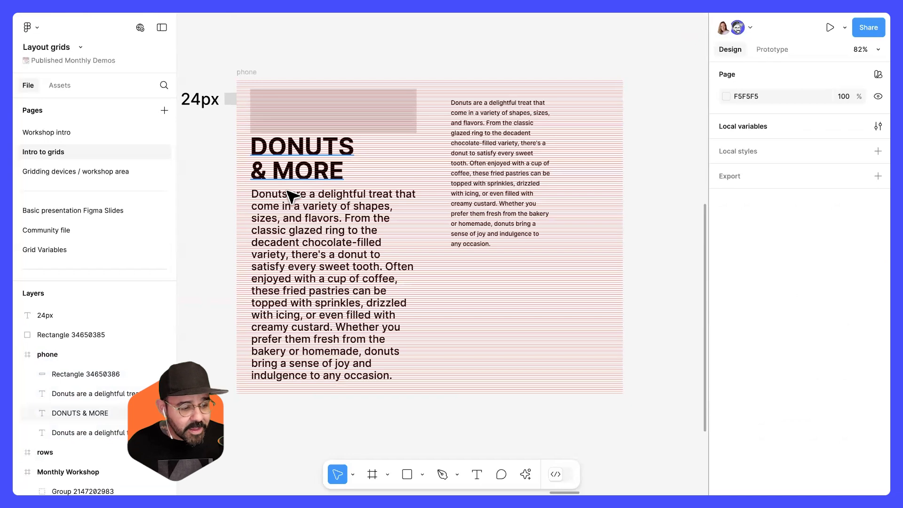
scroll(288, 193, up, 2)
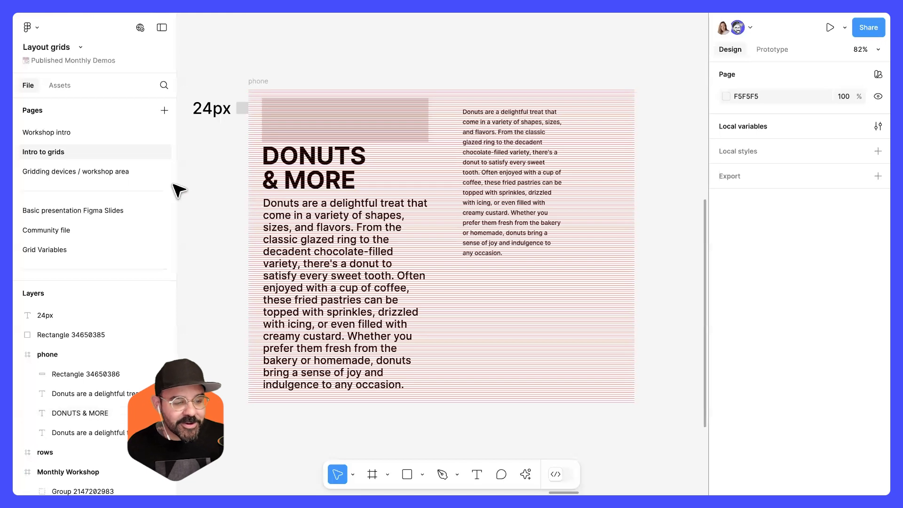
click(132, 173)
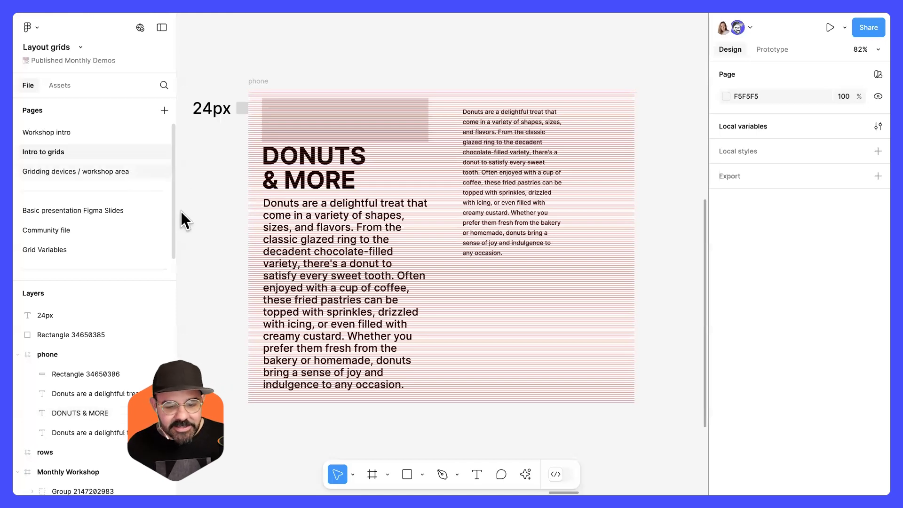
scroll(582, 256, right, 3)
scroll(399, 136, up, 3)
click(399, 137)
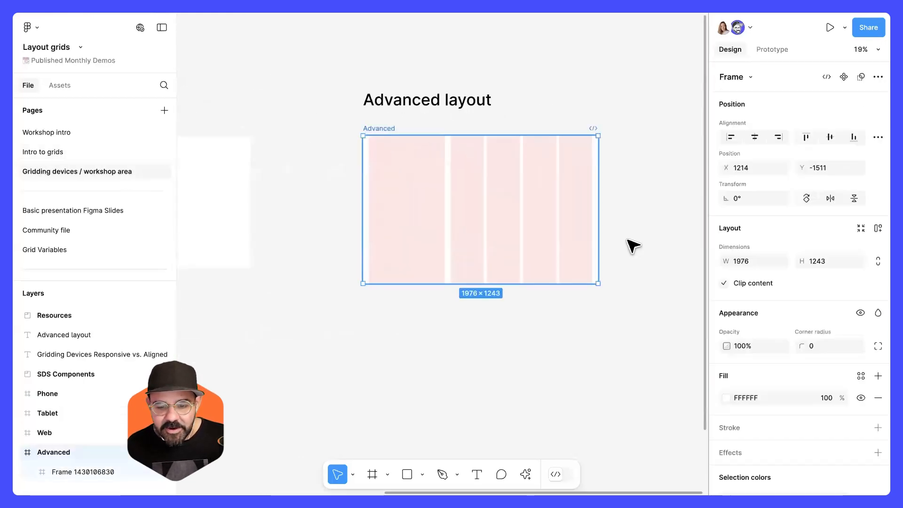
drag(597, 232, 615, 232)
scroll(491, 231, right, 2)
drag(492, 230, 563, 231)
click(87, 136)
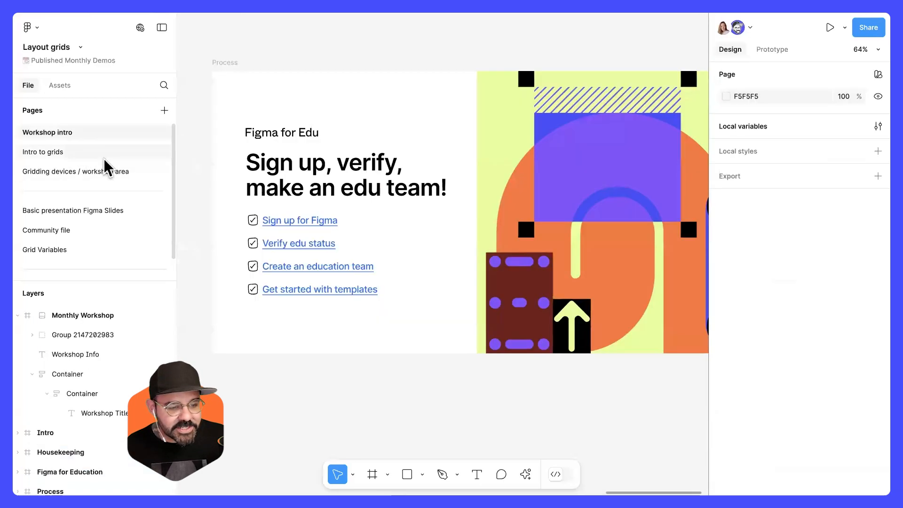
click(100, 153)
scroll(523, 247, left, 2)
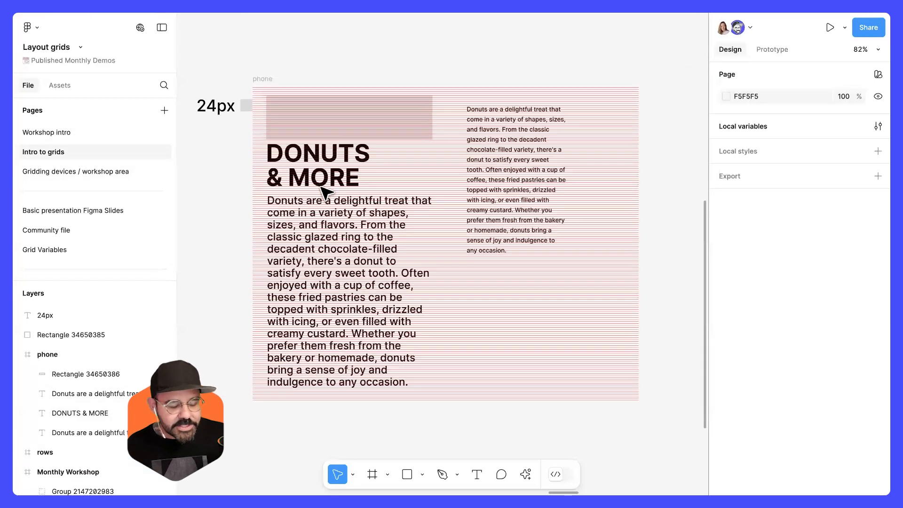
Nudge the DONUTS & MORE heading down and up, leaving it 1 px lower.
scroll(263, 186, up, 5)
scroll(310, 99, up, 4)
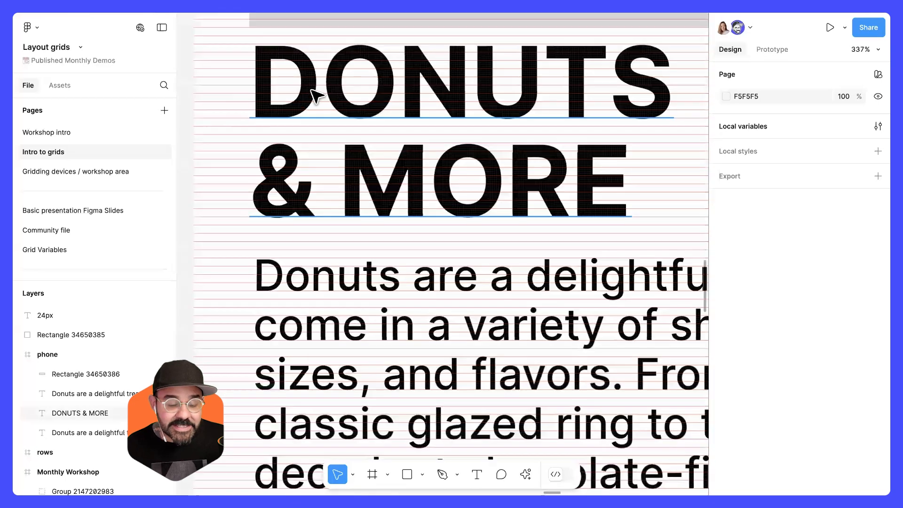
click(313, 94)
drag(270, 110, 232, 141)
scroll(227, 126, up, 5)
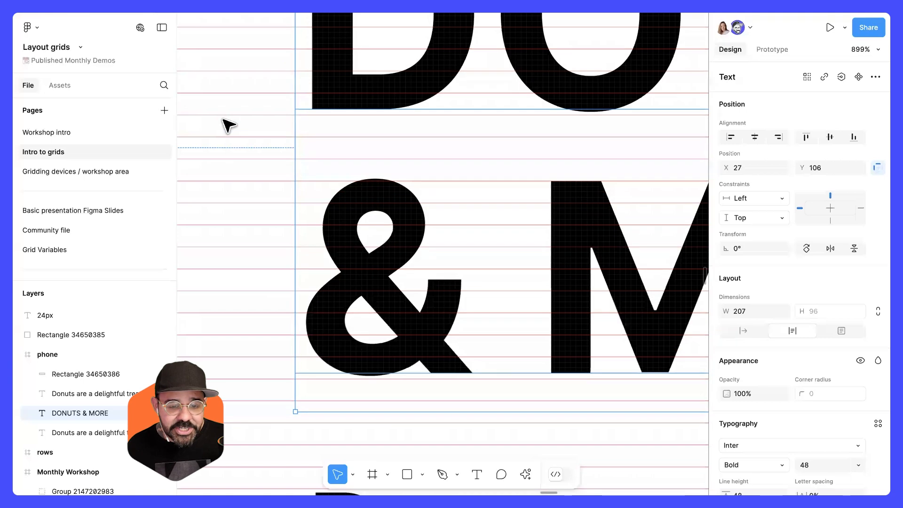
key(Down)
key(Up)
key(Down)
key(Up)
key(Down)
key(Up)
key(Down)
scroll(282, 178, down, 5)
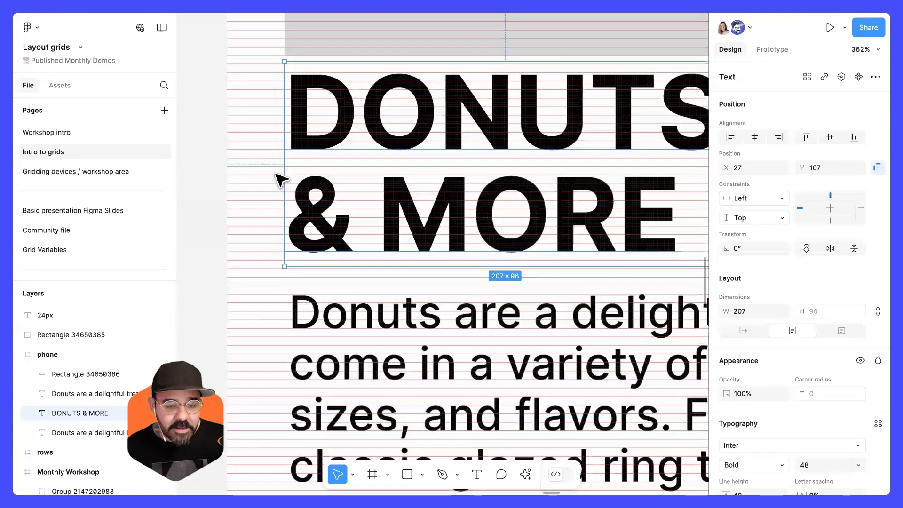
scroll(282, 178, down, 4)
click(238, 191)
scroll(238, 191, down, 5)
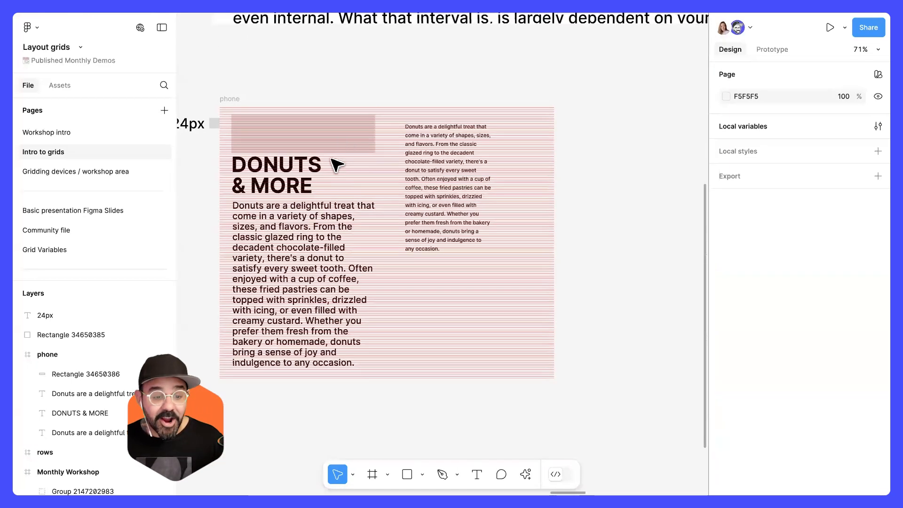
Draw a new frame about 741 × 599 beside the phone frame.
drag(659, 165, 534, 167)
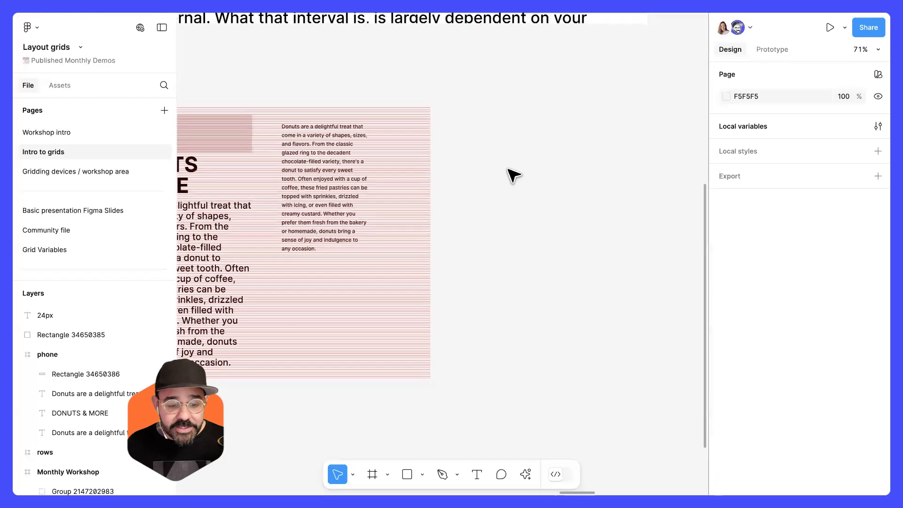
scroll(514, 177, left, 3)
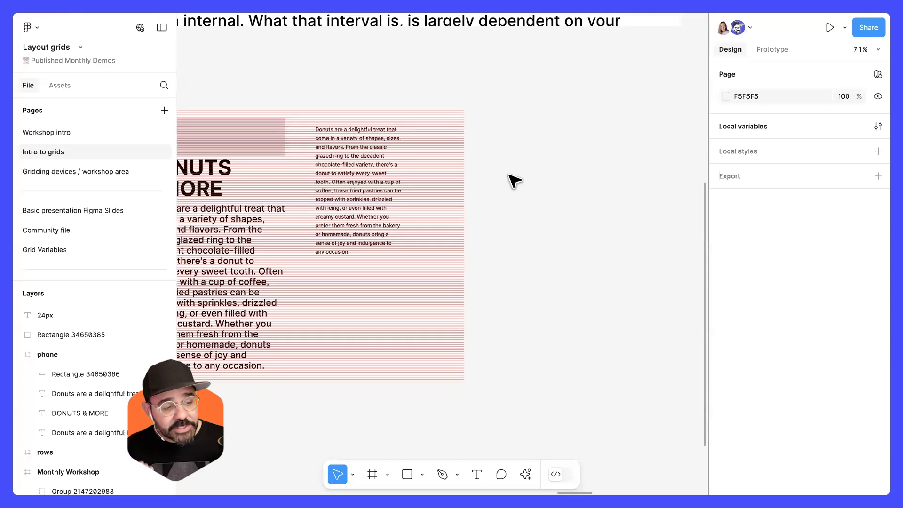
drag(509, 175, 442, 219)
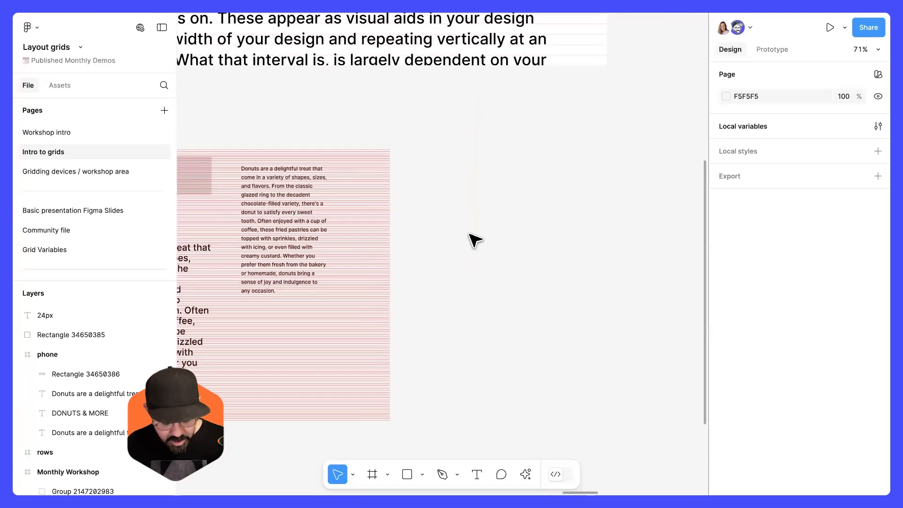
key(f)
mouse_move(413, 150)
mouse_down()
mouse_move(627, 353)
mouse_move(680, 373)
mouse_up()
drag(526, 362, 401, 324)
drag(556, 318, 596, 394)
Add a layout grid to the new frame and switch it to a rows grid.
scroll(753, 404, down, 2)
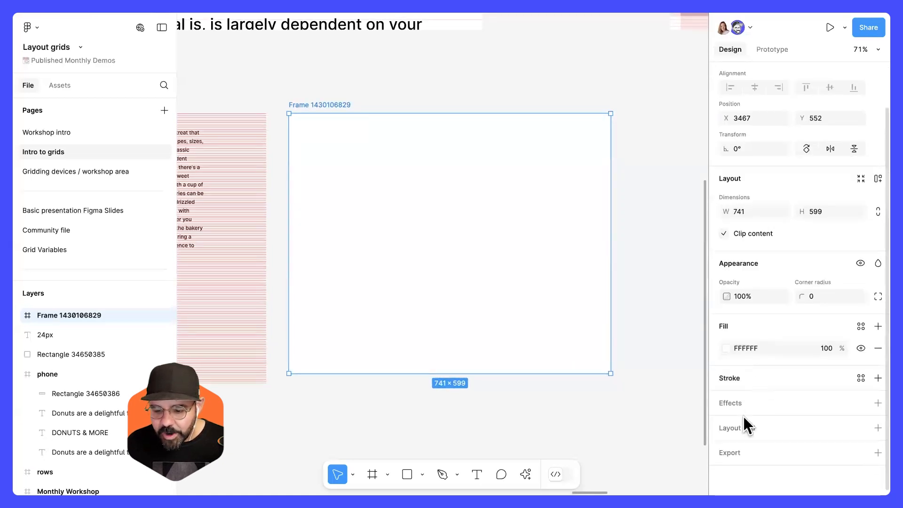
click(878, 427)
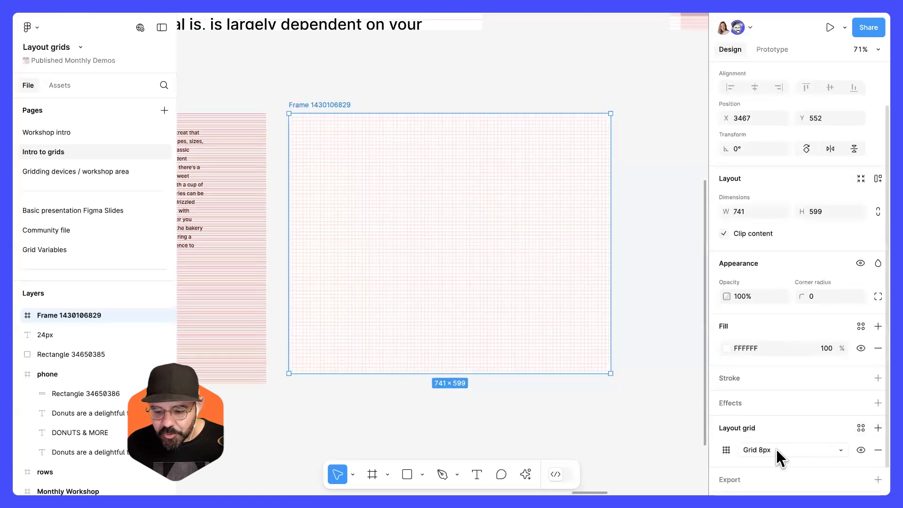
click(776, 450)
click(781, 476)
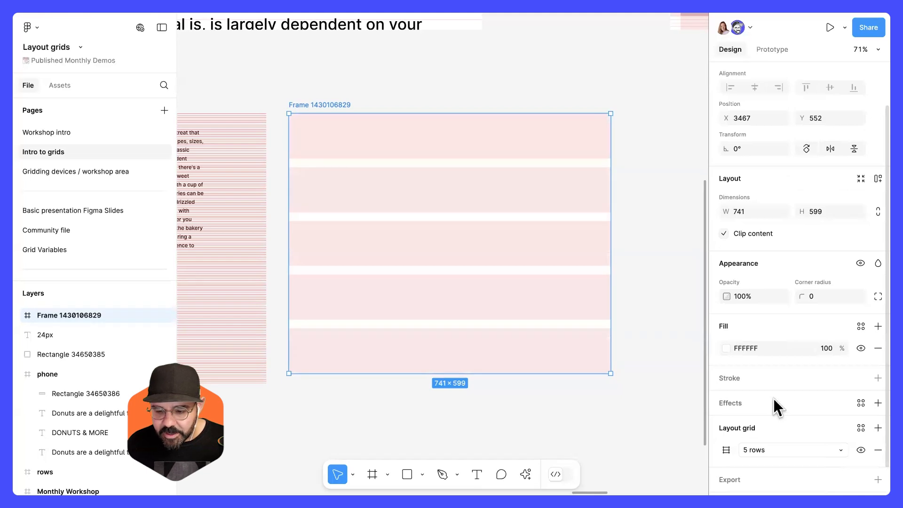
Set the rows grid type to Center with a row height of 96 px.
scroll(773, 400, down, 1)
click(726, 423)
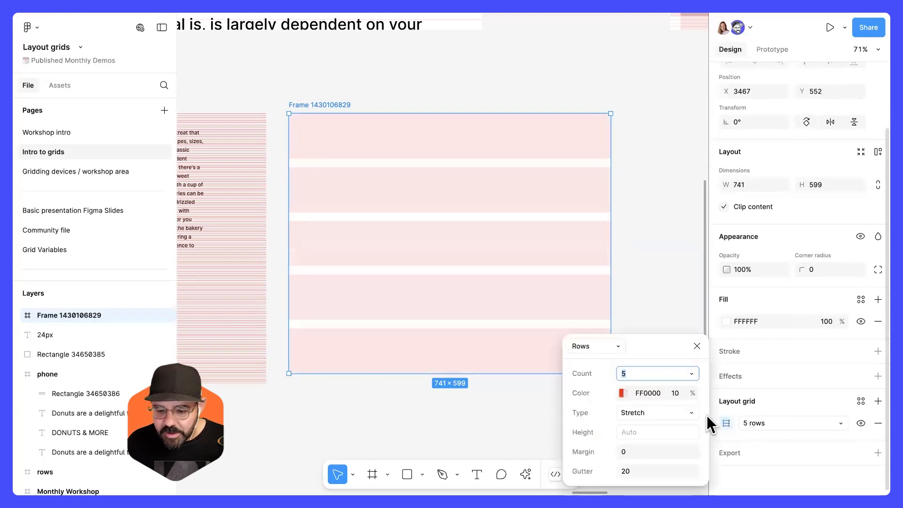
click(649, 414)
click(655, 398)
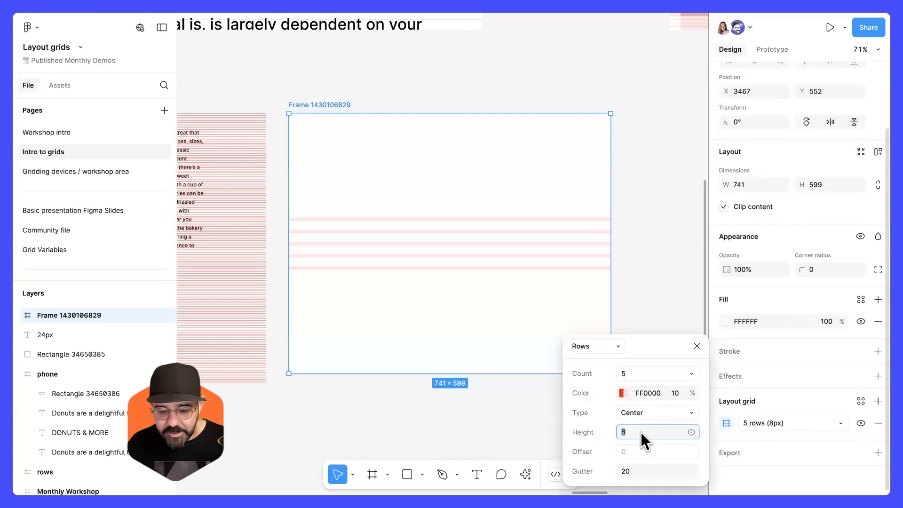
key(shift+Up)
key(shift+Up)
key(shift+Up)
key(shift+Up)
key(shift+Up)
key(shift+Up)
key(shift+Up)
key(shift+Up)
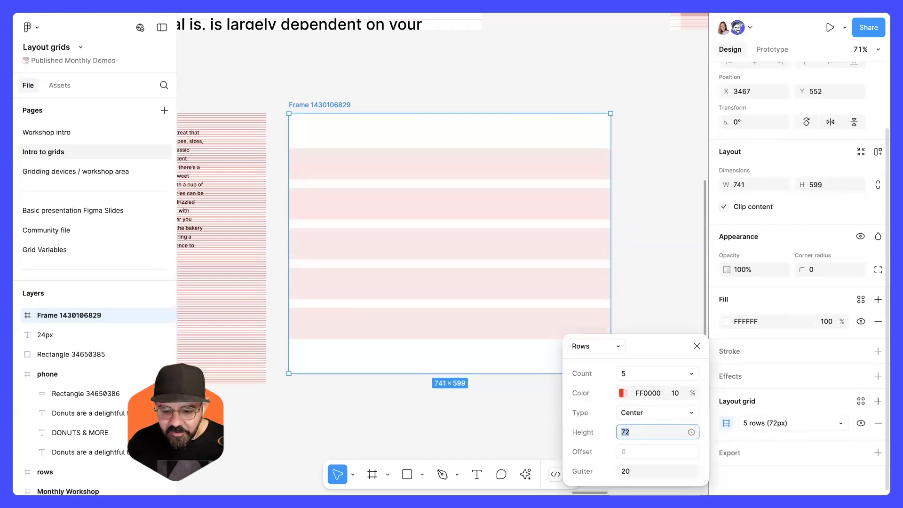
key(shift+Up)
key(shift+Up)
key(shift+Up)
key(shift+Up)
key(shift+Up)
key(shift+Down)
key(shift+Down)
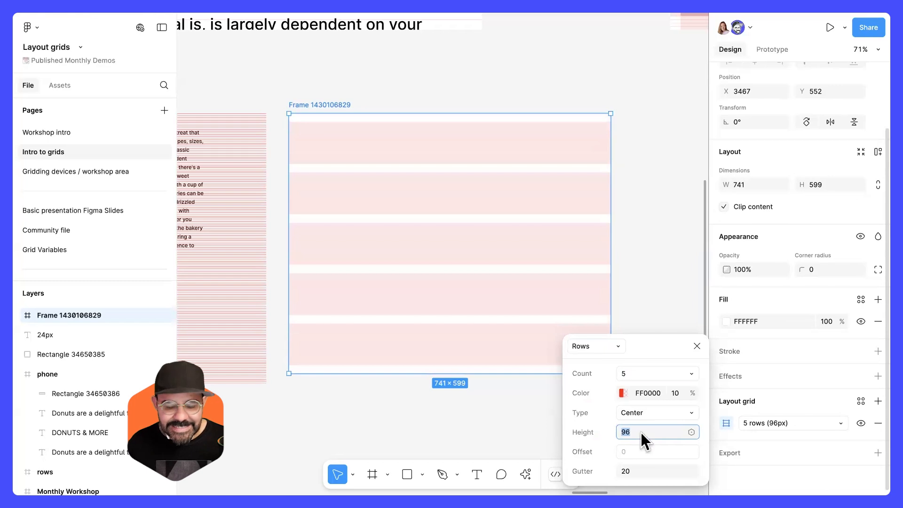
Set the rows grid gutter to 16 and close the grid settings.
key(Tab)
text(16)
key(Return)
click(640, 430)
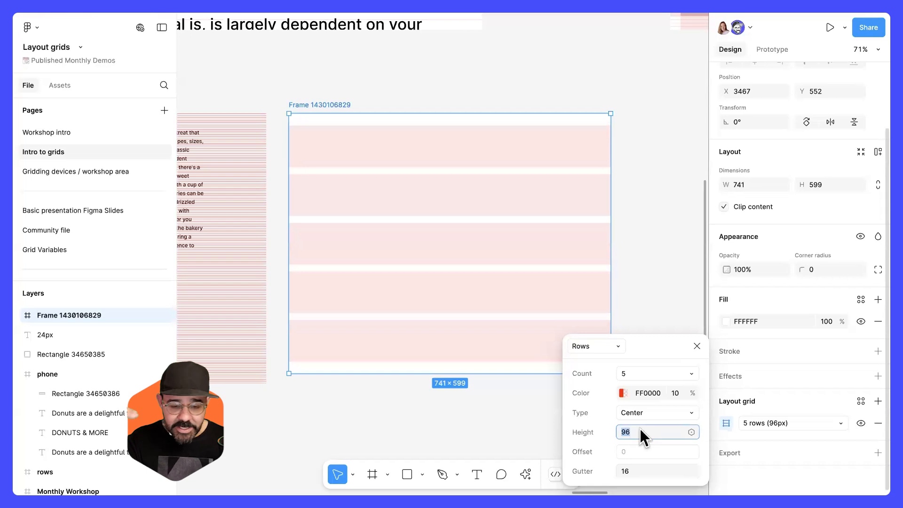
click(697, 347)
Pan across the canvas to view the other grid example frames and return to the new frame.
scroll(382, 211, up, 3)
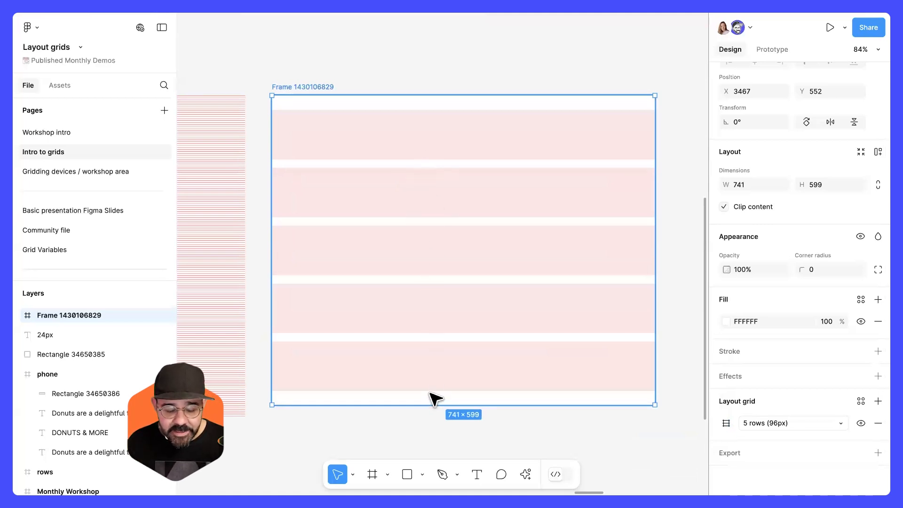
key(space)
drag(394, 249, 394, 243)
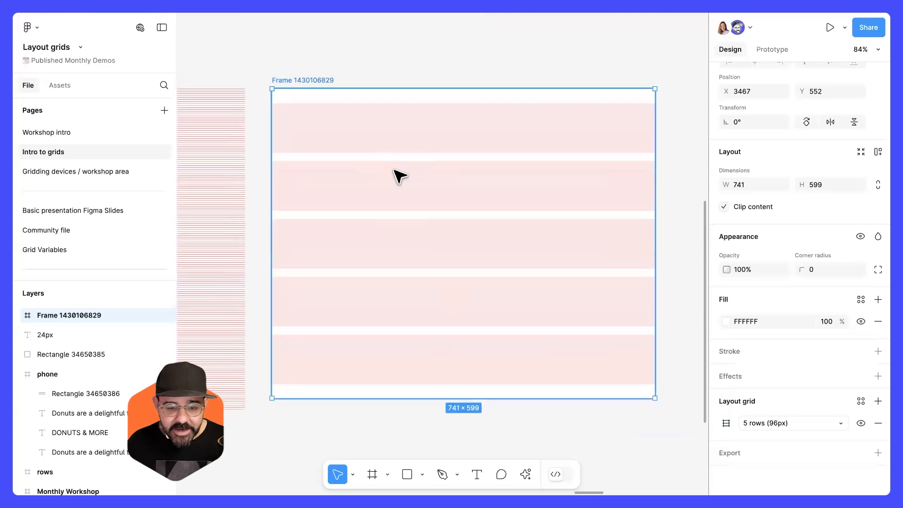
scroll(401, 288, down, 10)
key(space)
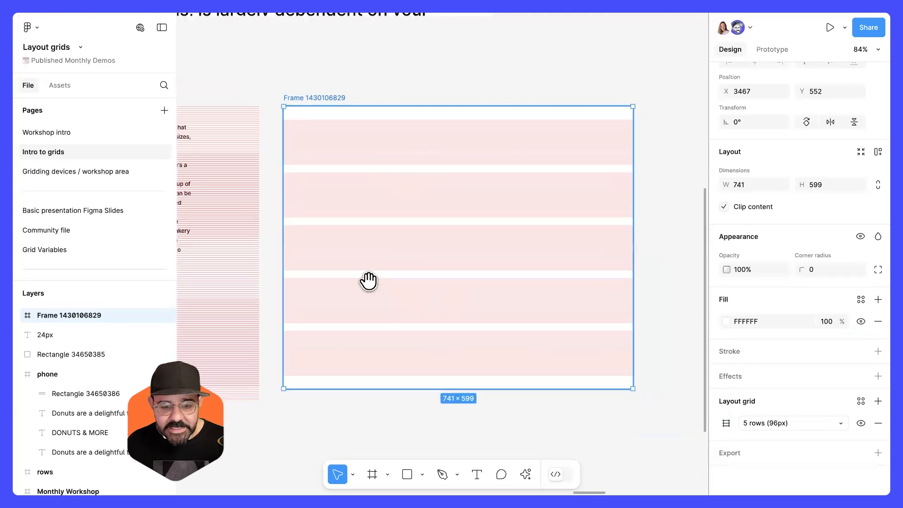
drag(369, 280, 644, 299)
drag(286, 242, 566, 254)
drag(216, 251, 554, 241)
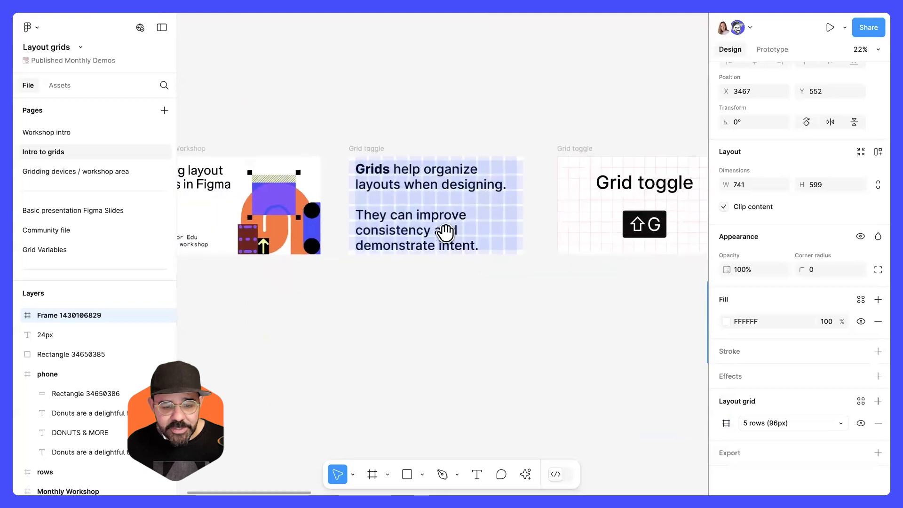
scroll(414, 177, up, 10)
key(space)
drag(412, 227, 423, 182)
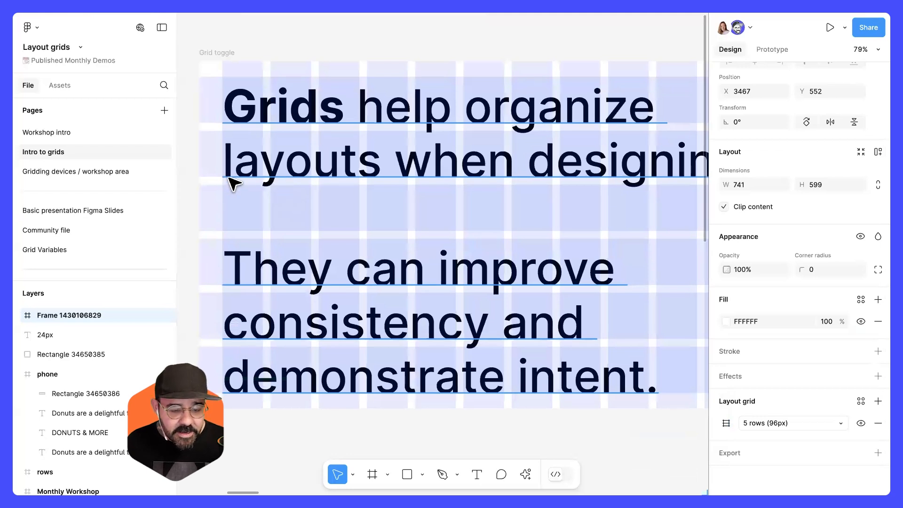
scroll(284, 223, down, 10)
drag(387, 268, 203, 216)
scroll(458, 253, right, 10)
scroll(524, 234, up, 5)
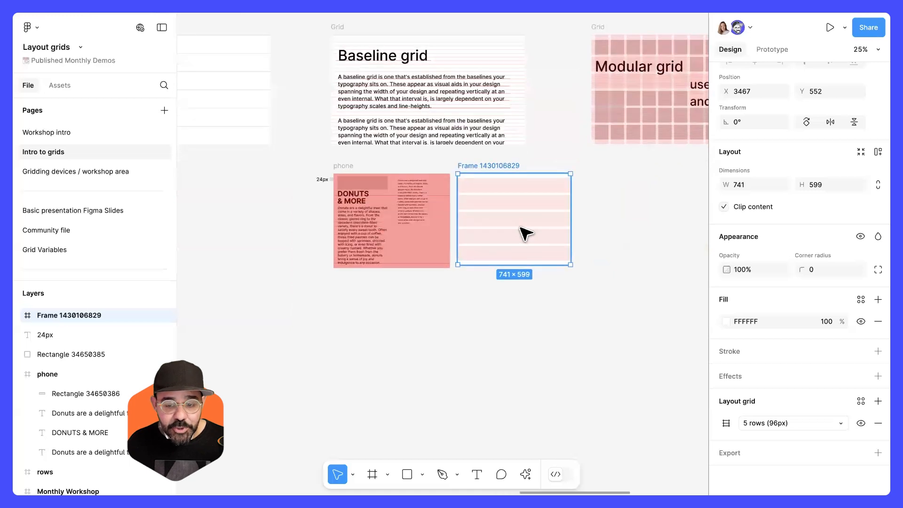
scroll(489, 209, up, 3)
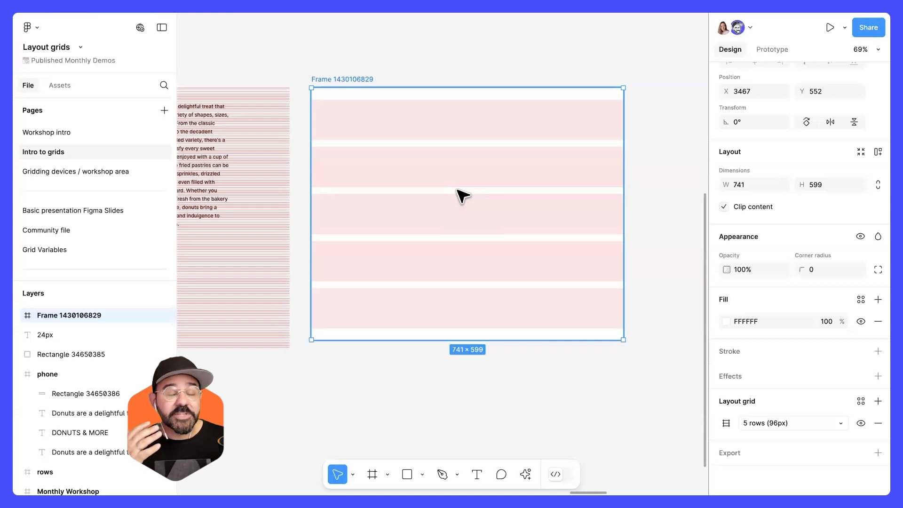
drag(457, 189, 430, 194)
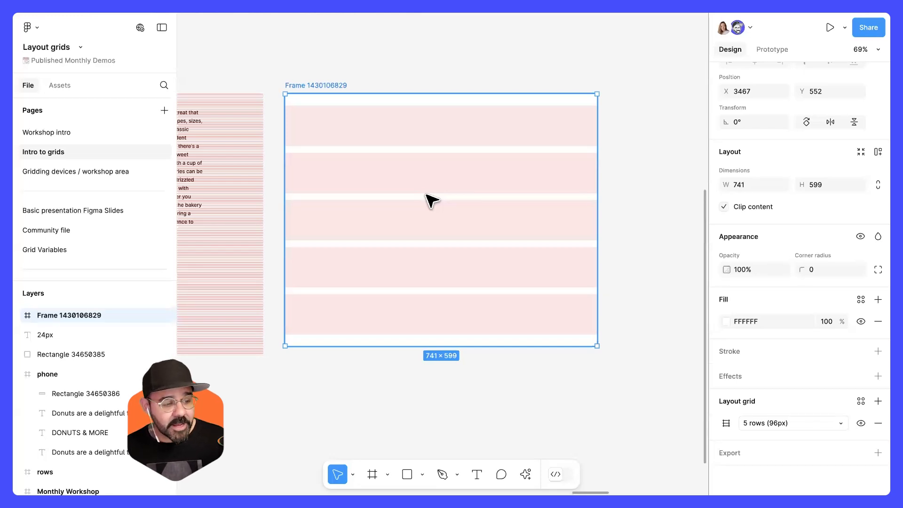
drag(378, 156, 396, 172)
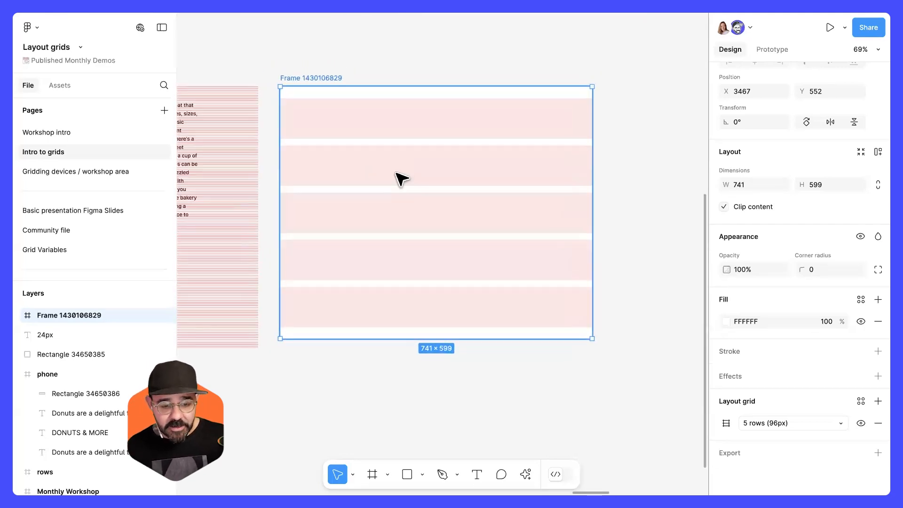
Add a text layer reading Hello inside the new frame's top row.
key(t)
click(372, 127)
text(H)
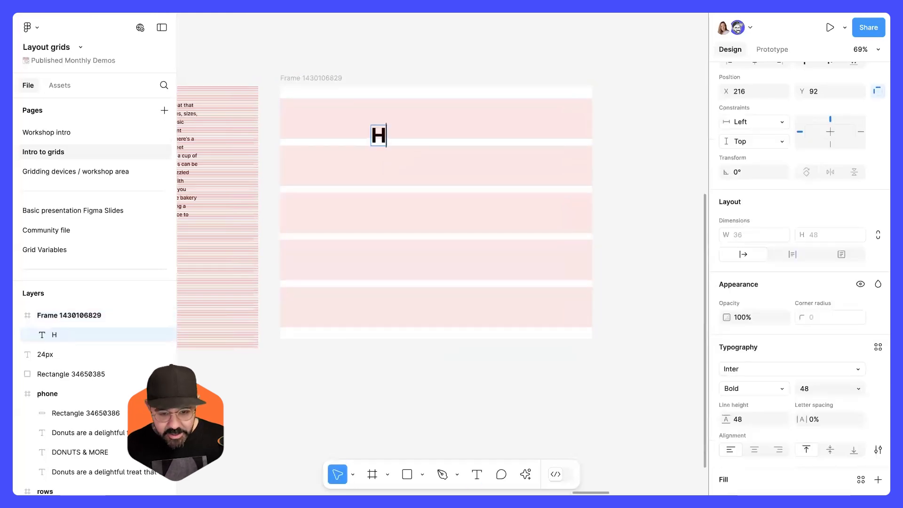
text(ello)
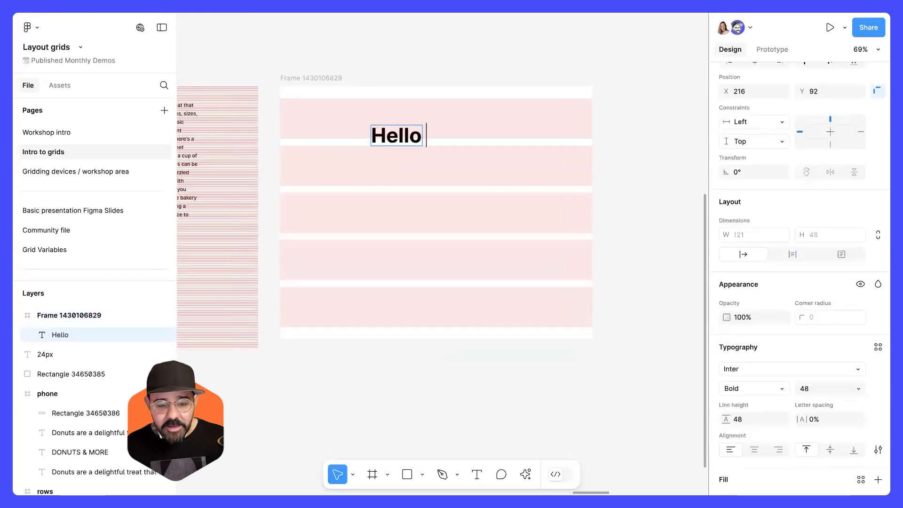
text( world how are)
Extend the text so it reads Hello world how are you today? across several lines.
key(Return)
text(you today?)
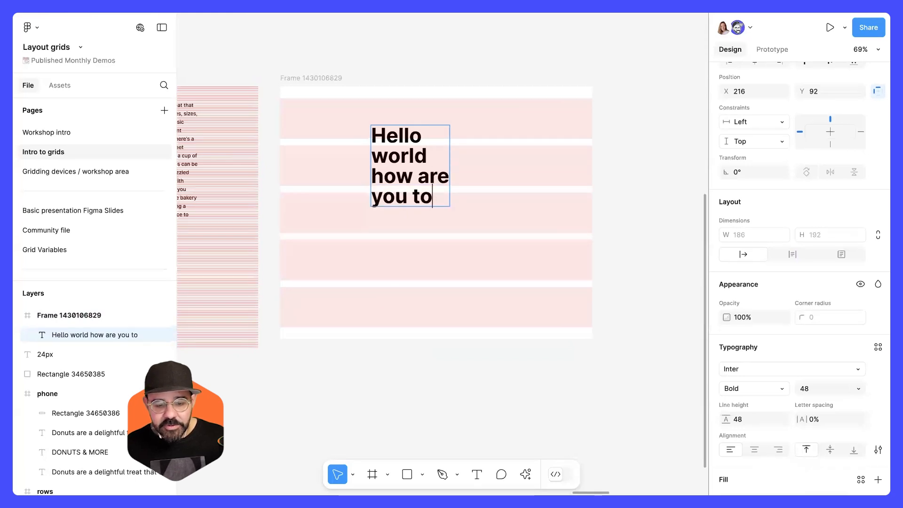
key(Escape)
Widen the text box to about 259 px and move it to the frame's upper left area.
drag(423, 228, 490, 236)
click(490, 236)
drag(458, 170, 406, 166)
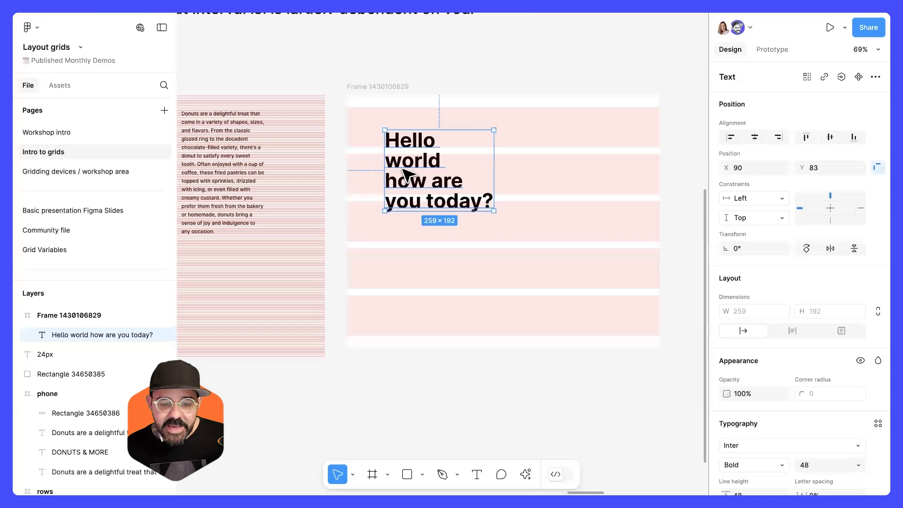
Set the text's font size to 96.
scroll(407, 165, up, 5)
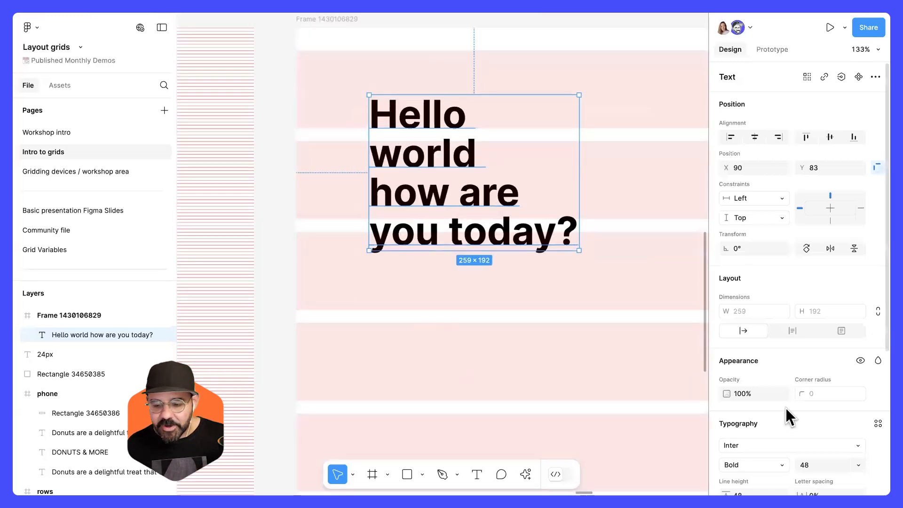
scroll(819, 433, down, 1)
click(816, 454)
text(96)
key(Return)
Set the text's line height to 96.
scroll(597, 349, down, 1)
drag(604, 367, 505, 317)
scroll(782, 418, down, 3)
click(752, 381)
text(96)
key(Return)
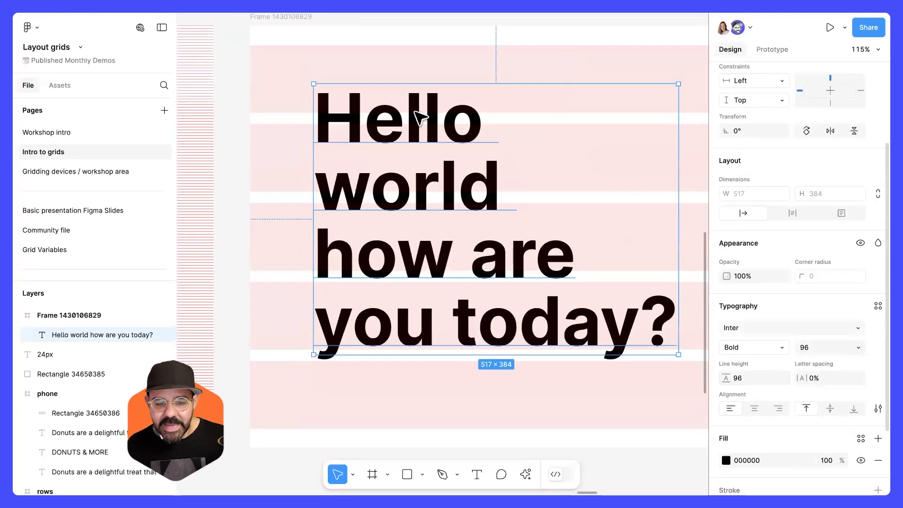
Draw a rectangle in the frame's top-left corner and stretch it to about 45 × 112 px.
scroll(413, 94, down, 1)
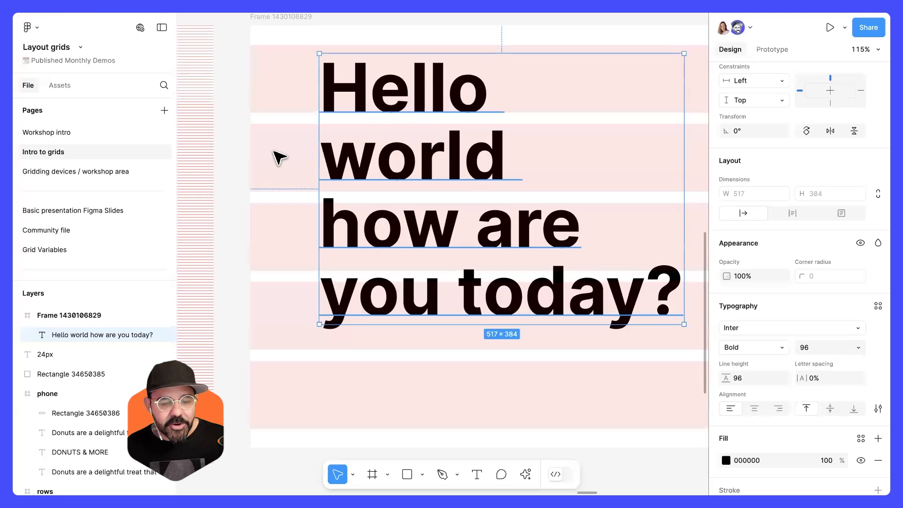
click(311, 150)
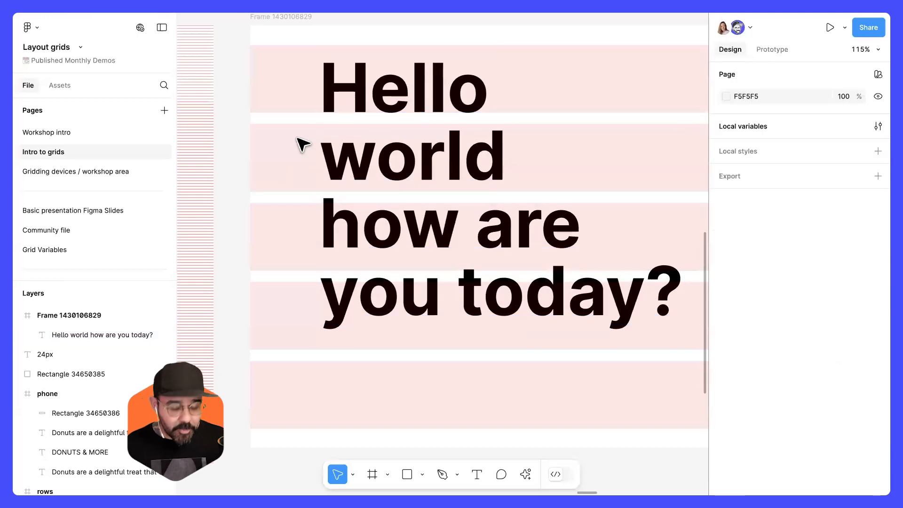
key(r)
mouse_move(262, 68)
mouse_down()
mouse_move(294, 119)
mouse_move(288, 87)
mouse_up()
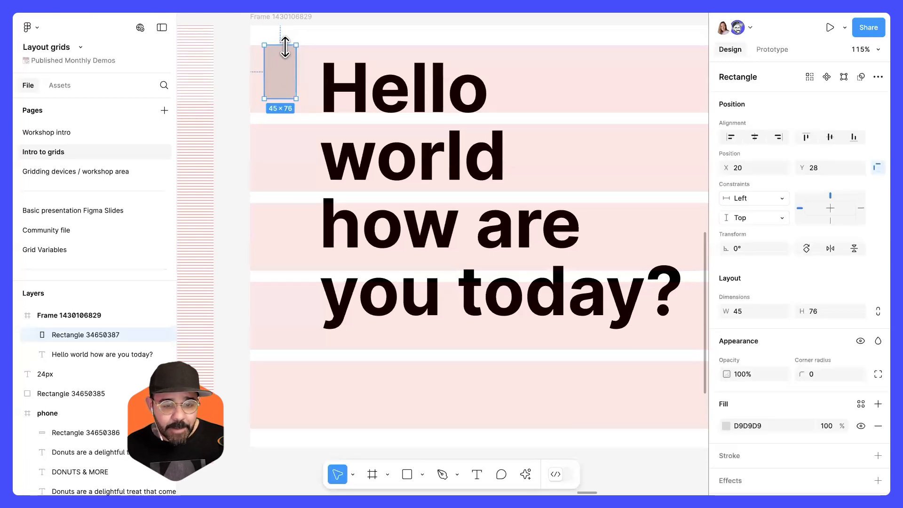
drag(282, 98, 282, 124)
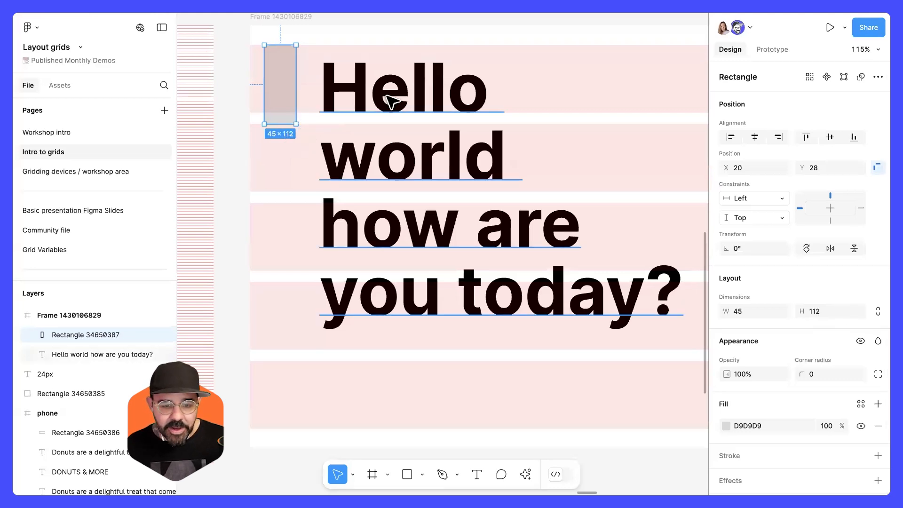
Set the text's line height to 112 and shift the text block slightly to sit on the rows.
click(463, 179)
scroll(775, 357, down, 3)
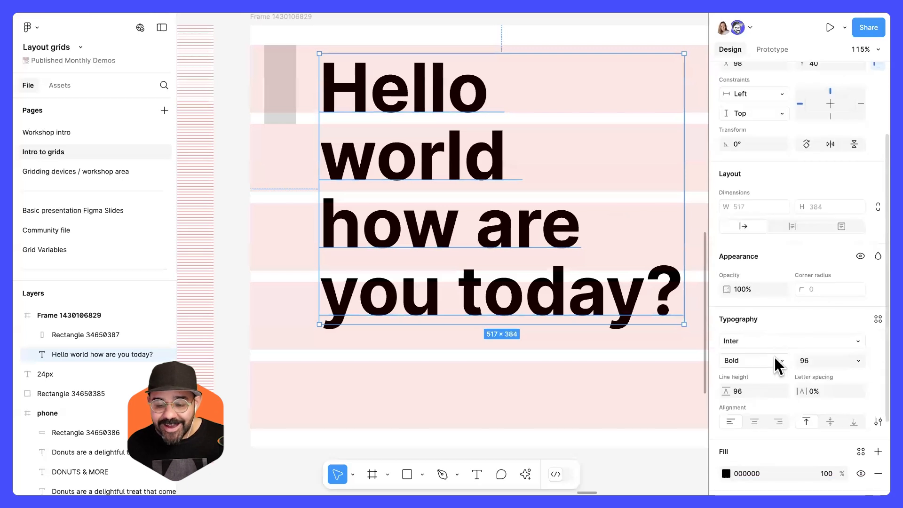
click(758, 393)
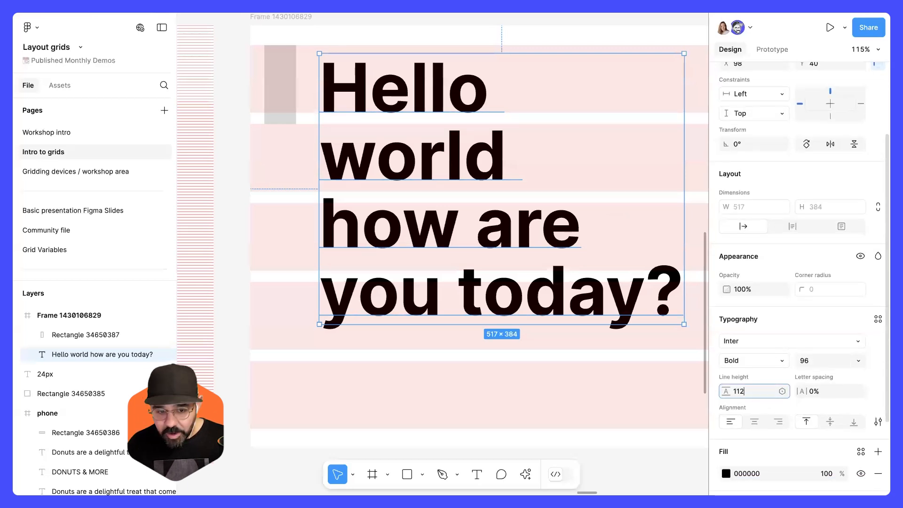
key(Return)
drag(427, 91, 423, 95)
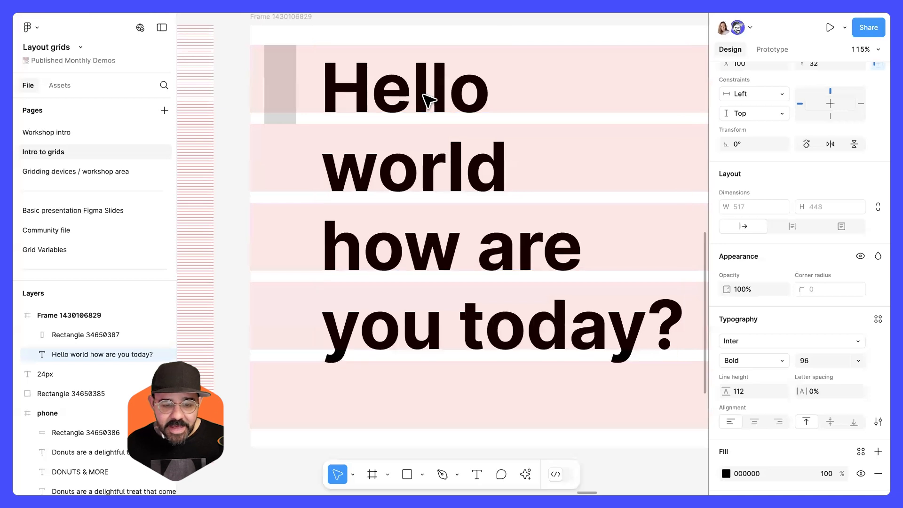
Examine how the rectangle lines up with the first row of the grid.
click(285, 197)
drag(460, 194, 432, 197)
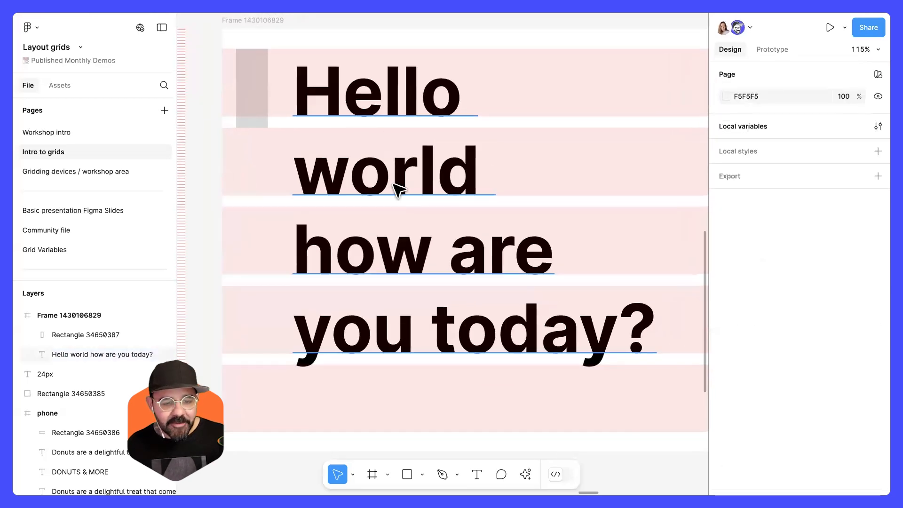
scroll(414, 362, down, 5)
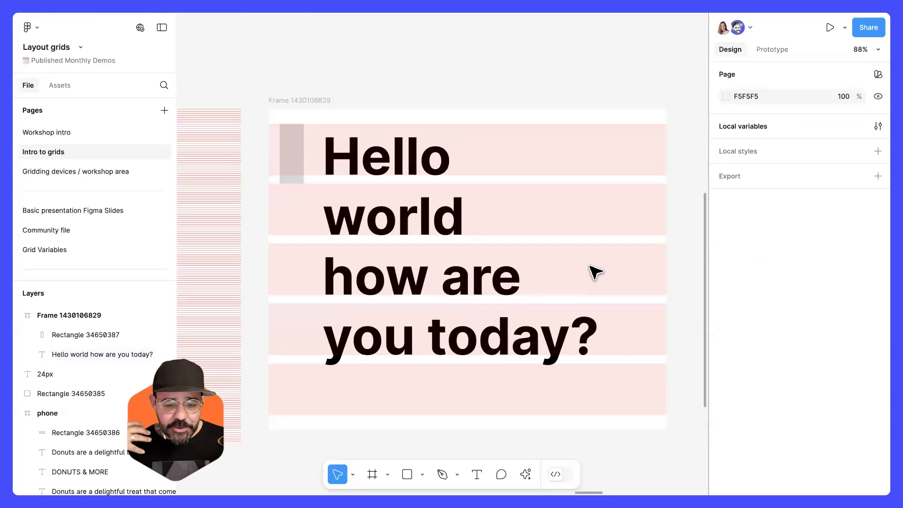
click(285, 178)
scroll(287, 181, up, 5)
mouse_move(287, 191)
mouse_down()
mouse_move(291, 180)
mouse_move(292, 197)
mouse_up()
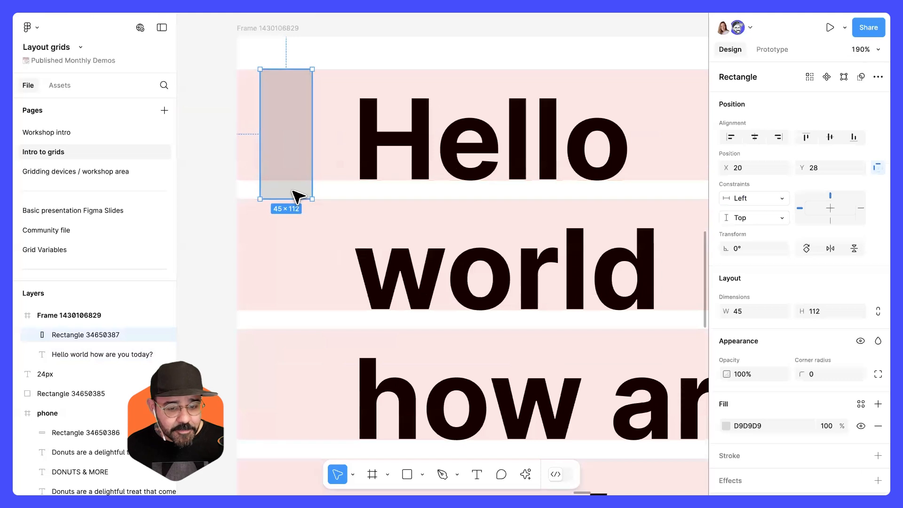
scroll(293, 197, down, 5)
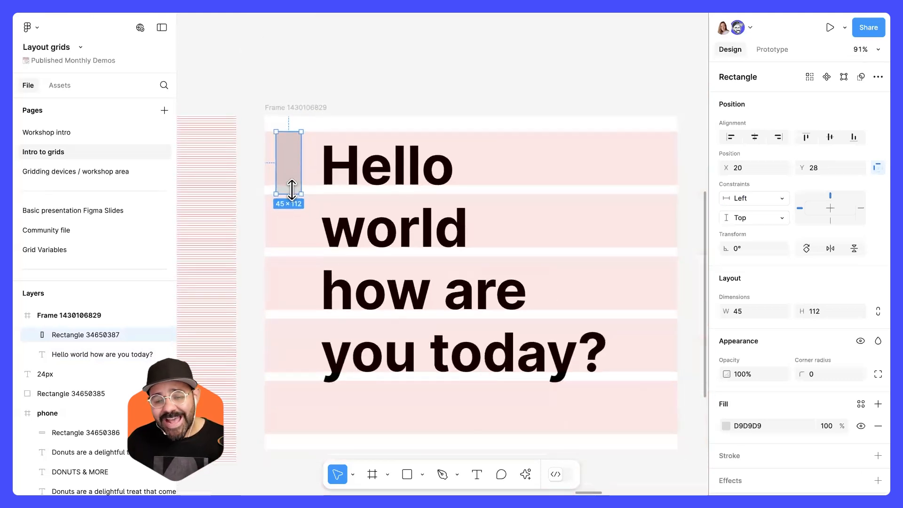
Set the text's font size to 112.
click(380, 177)
scroll(520, 197, up, 1)
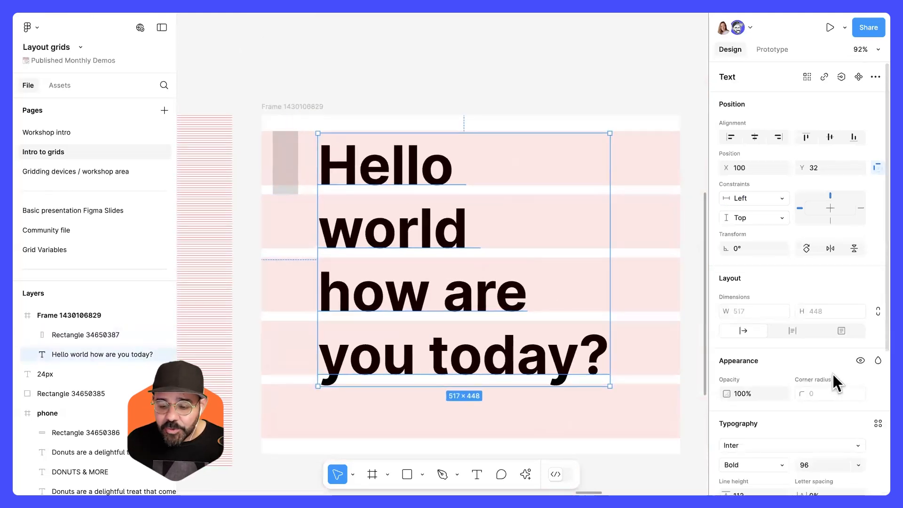
scroll(815, 397, down, 1)
scroll(818, 391, down, 3)
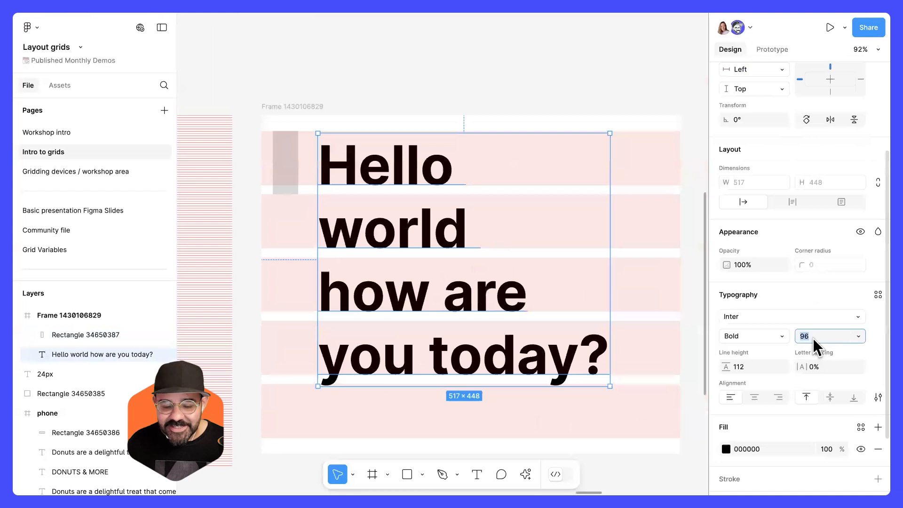
text(112)
key(Return)
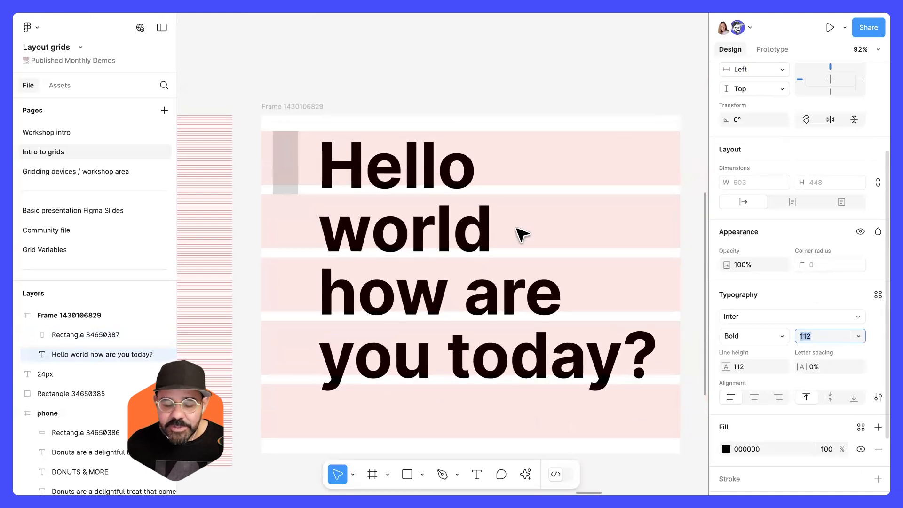
Nudge the text up one pixel to align it with the row grid, then deselect.
drag(371, 179, 373, 175)
scroll(318, 203, up, 5)
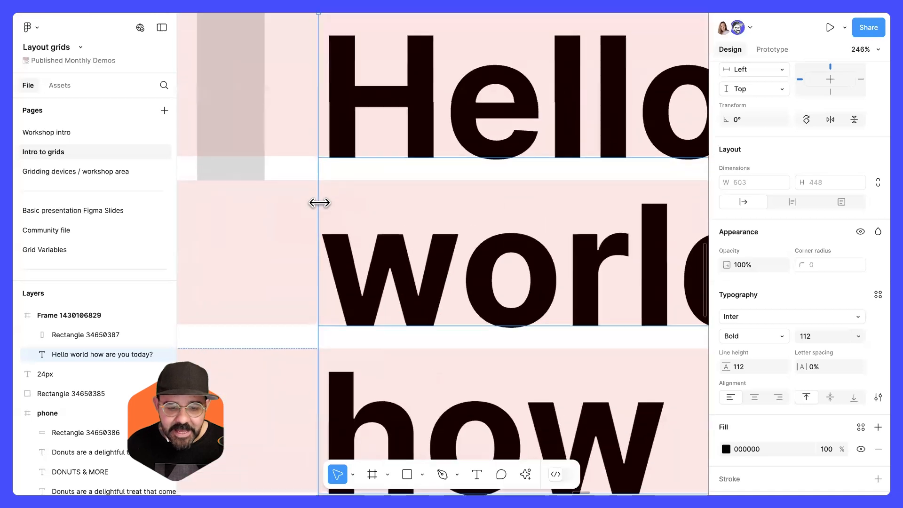
key(Up)
scroll(346, 180, down, 1)
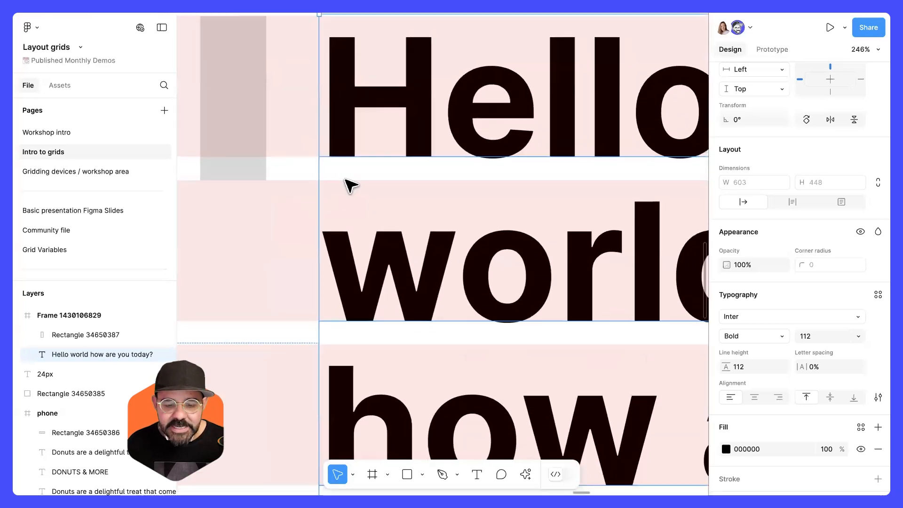
scroll(351, 186, down, 5)
key(Escape)
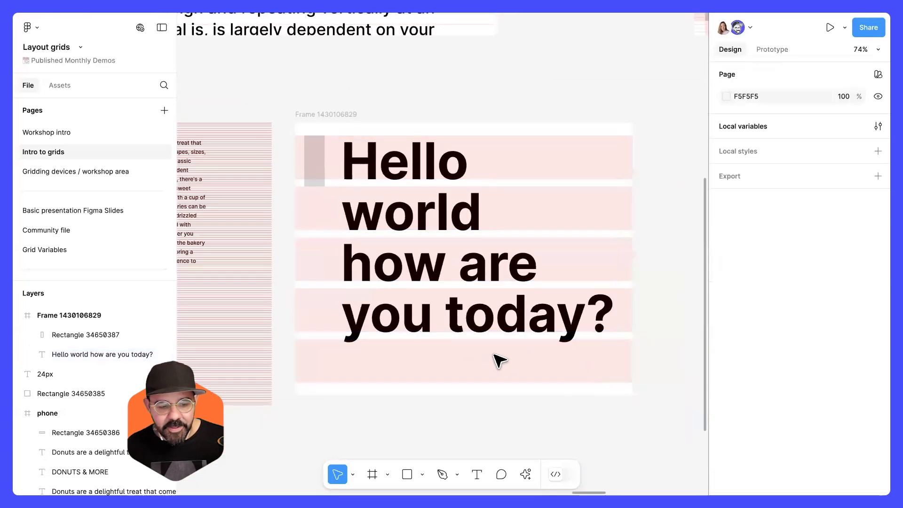
Open the Grid Variables page and browse the typographic scale examples on their row grids.
click(74, 248)
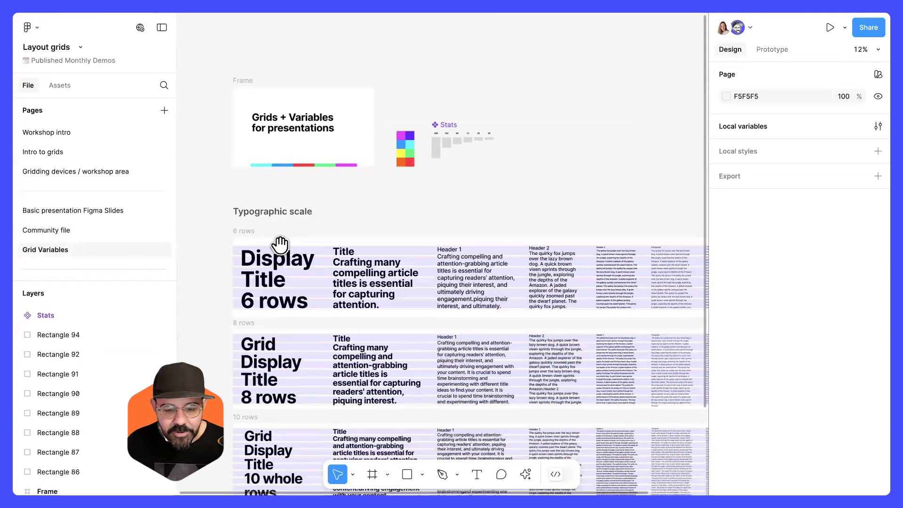
scroll(282, 244, down, 5)
scroll(309, 170, up, 5)
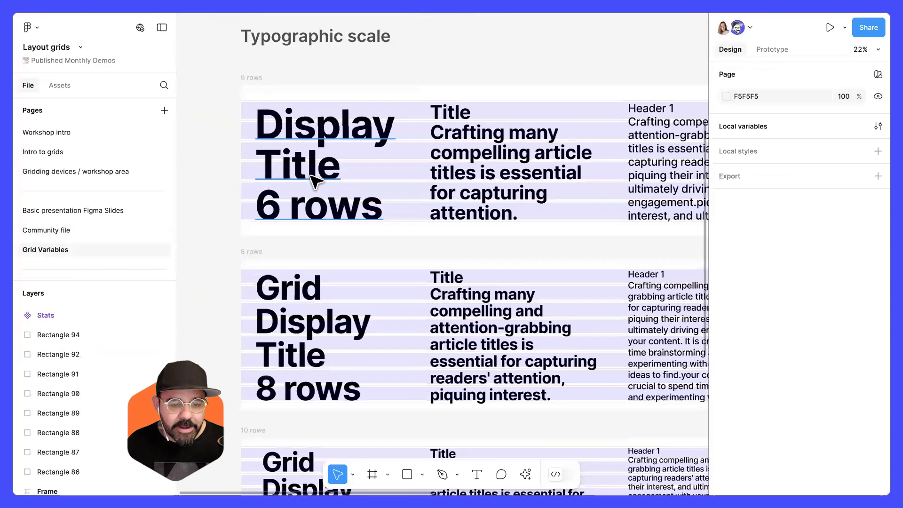
scroll(353, 216, down, 5)
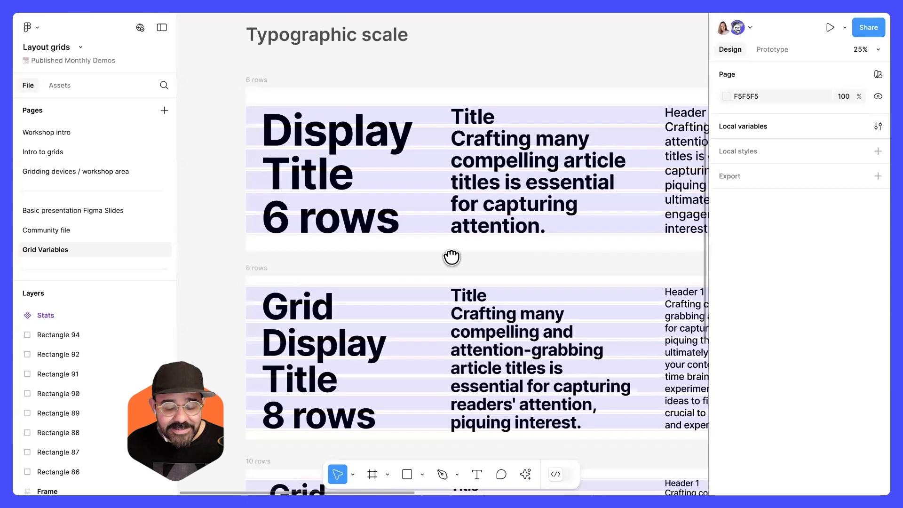
scroll(453, 255, right, 6)
scroll(417, 258, right, 8)
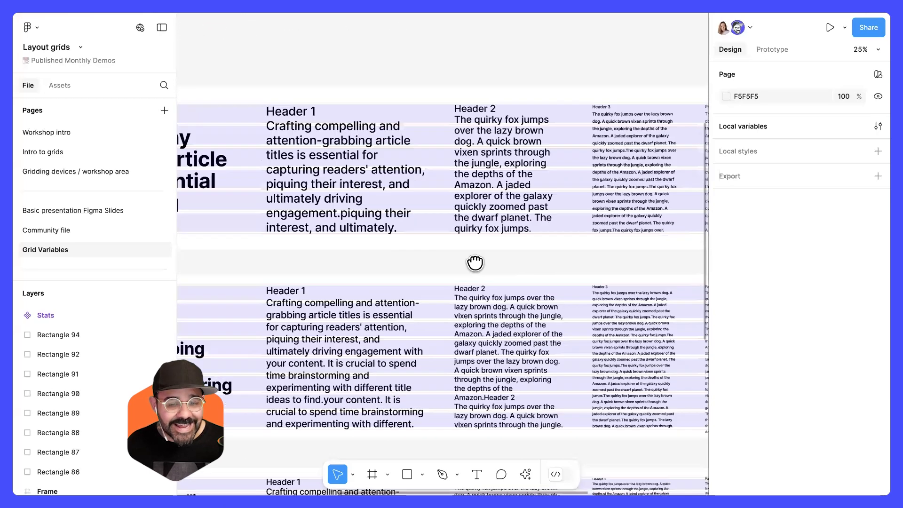
scroll(488, 269, right, 6)
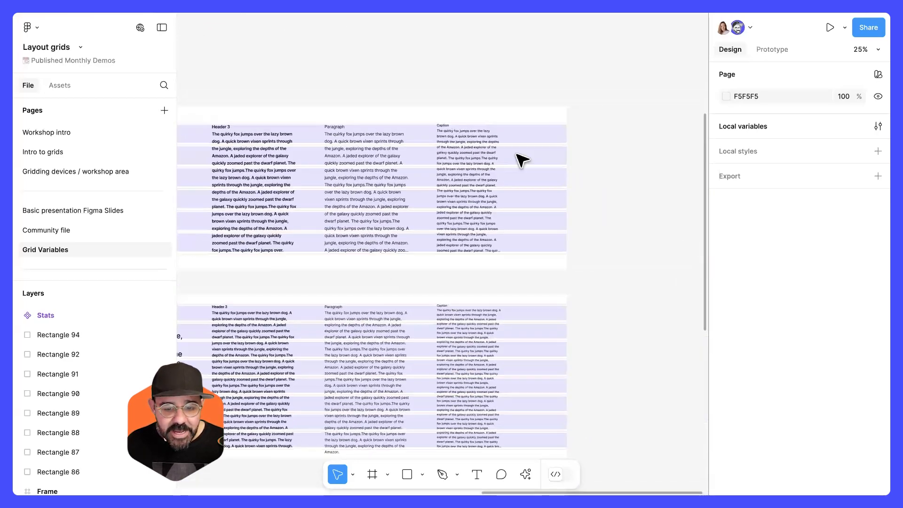
scroll(508, 167, up, 6)
scroll(489, 142, up, 3)
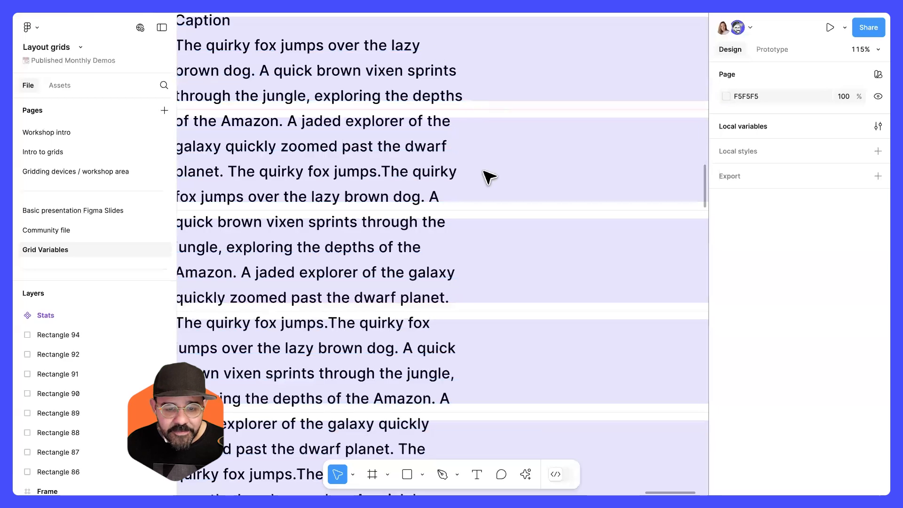
scroll(498, 188, down, 3)
scroll(508, 201, down, 6)
drag(303, 228, 571, 224)
drag(188, 223, 533, 210)
scroll(534, 210, left, 8)
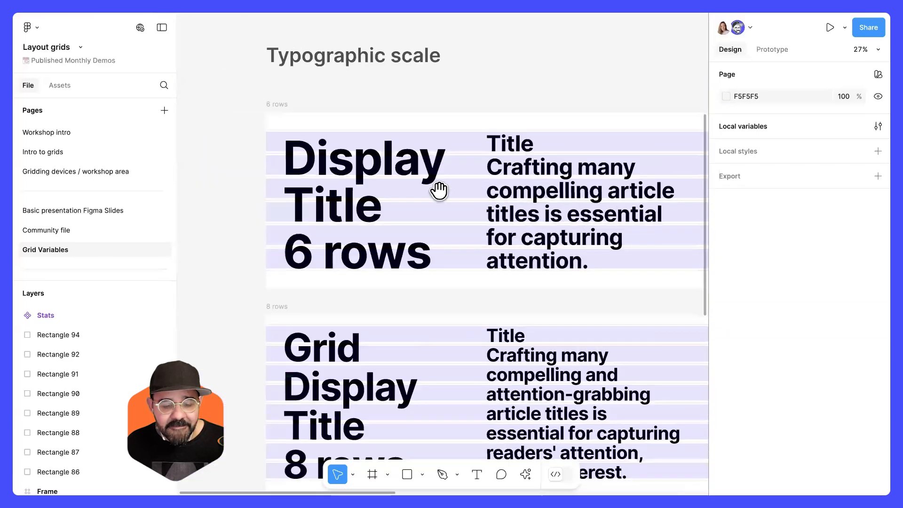
Select the Display Title 6 rows text and examine how the text columns align to the row grid.
click(412, 164)
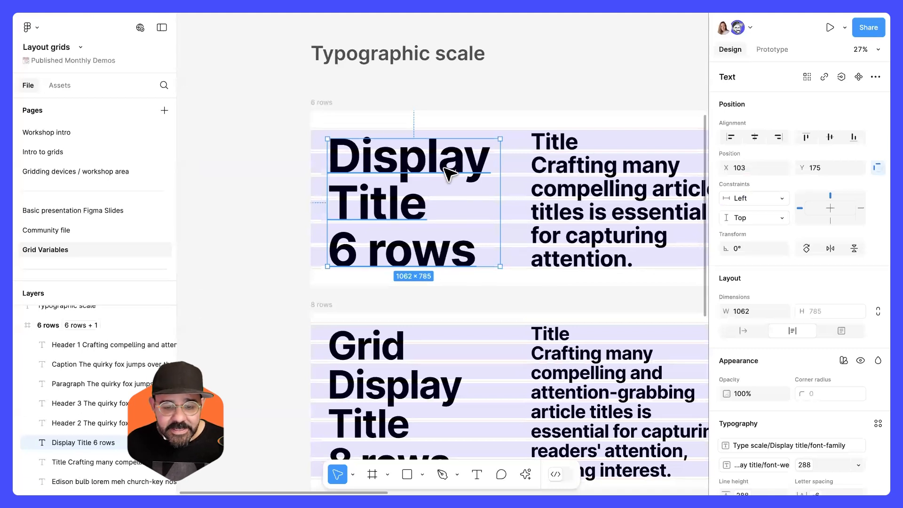
scroll(433, 195, right, 3)
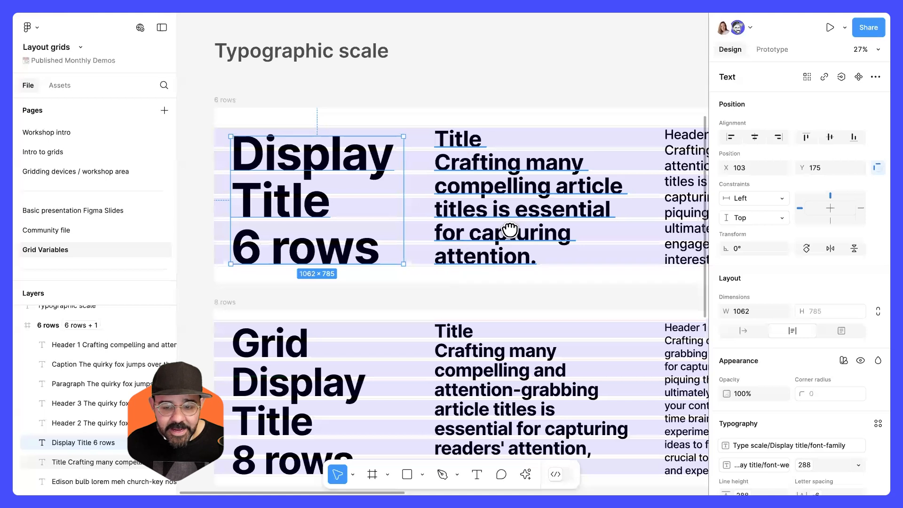
scroll(510, 232, right, 5)
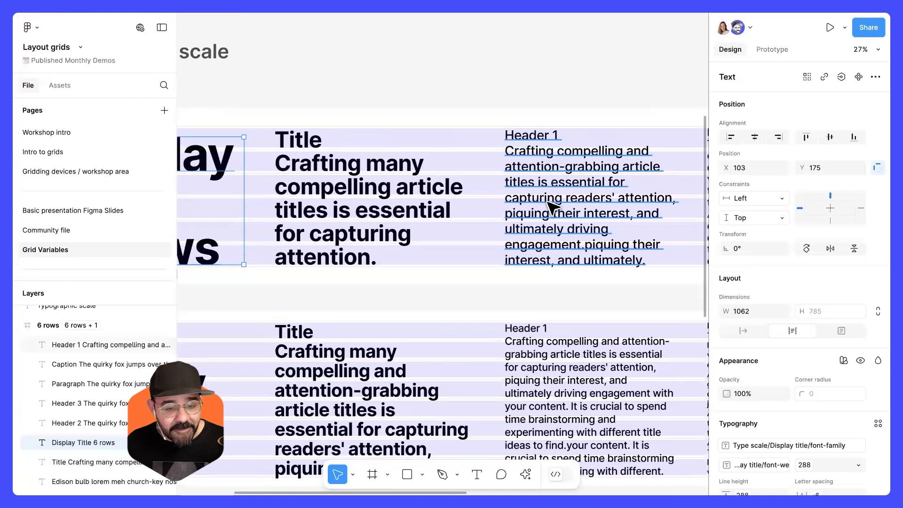
scroll(524, 195, right, 7)
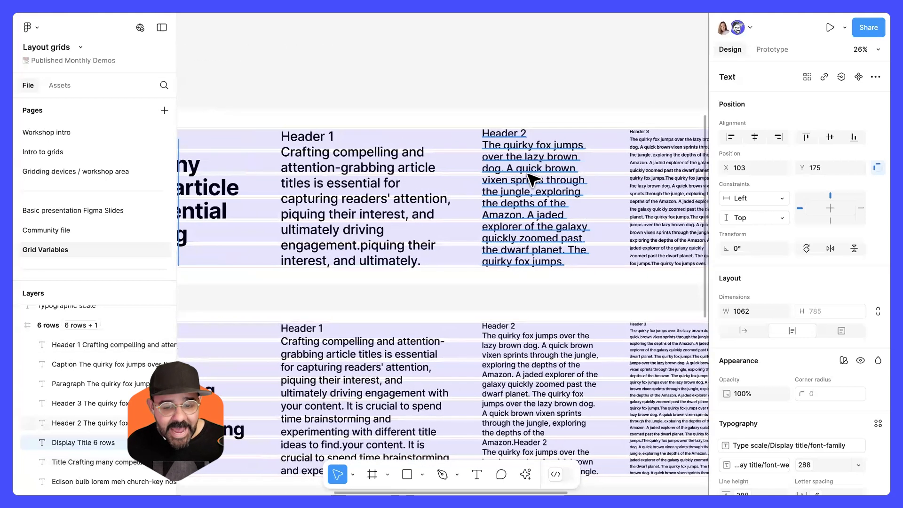
scroll(490, 137, up, 5)
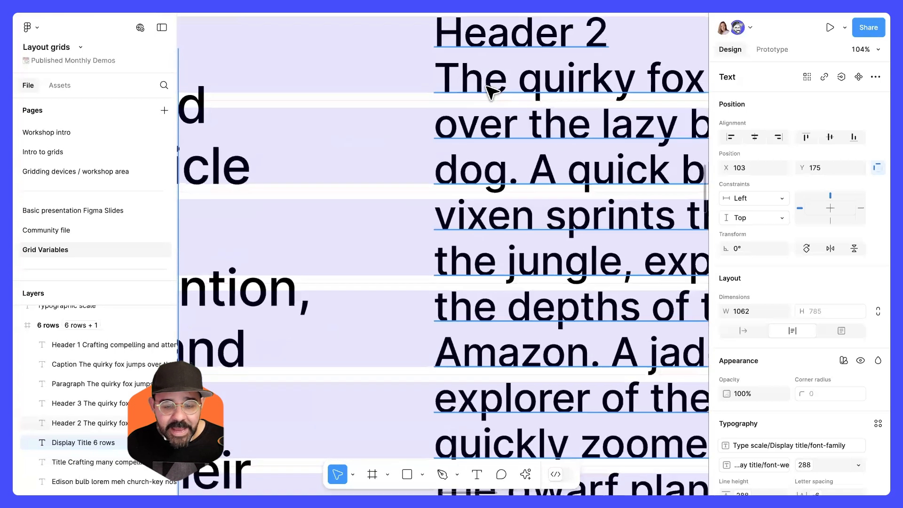
scroll(497, 246, down, 5)
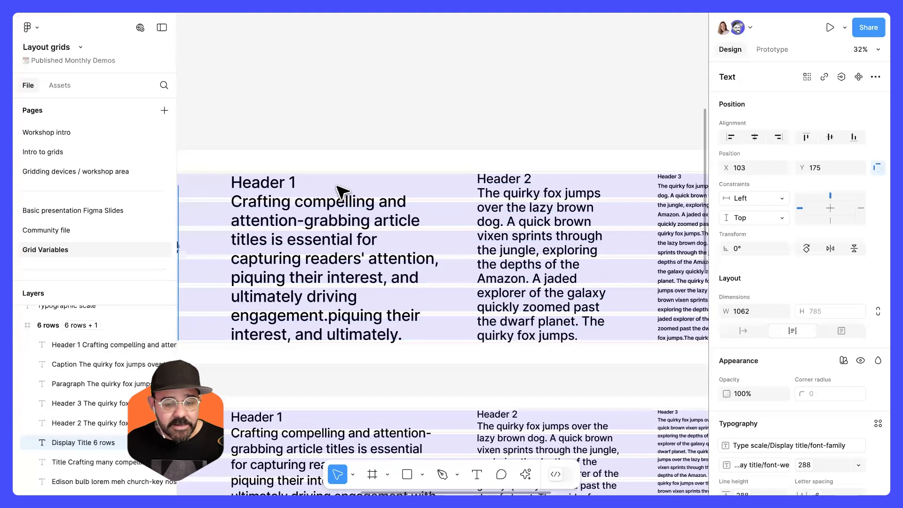
click(292, 127)
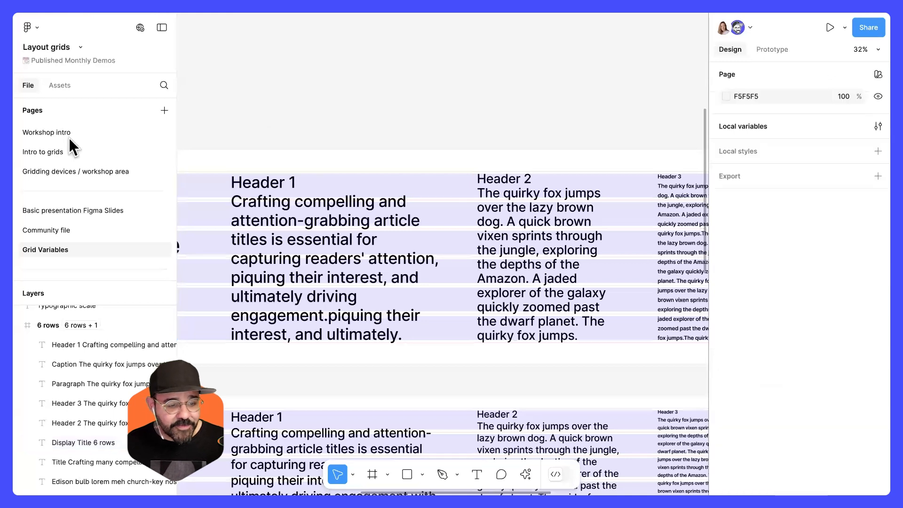
Open the Intro to grids page and duplicate the Hello world text to the right inside the frame.
click(70, 133)
click(58, 151)
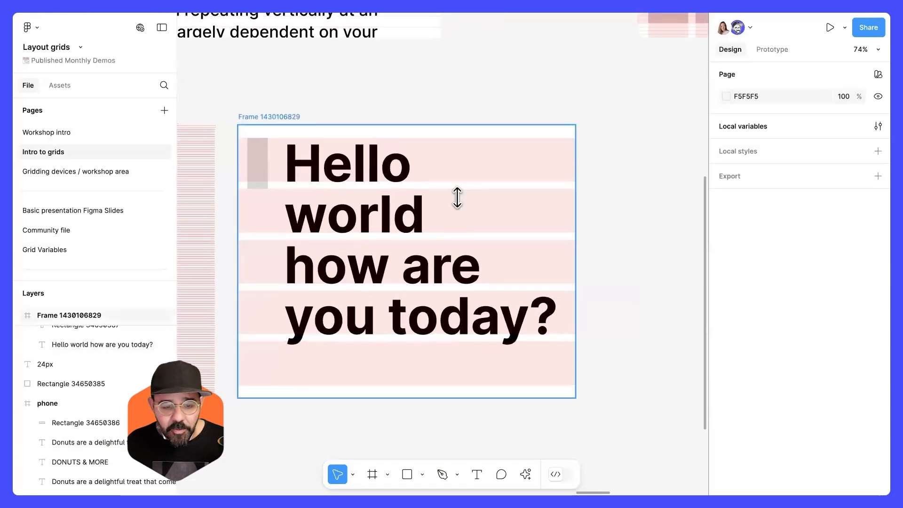
click(458, 195)
drag(579, 262, 697, 269)
scroll(522, 275, right, 5)
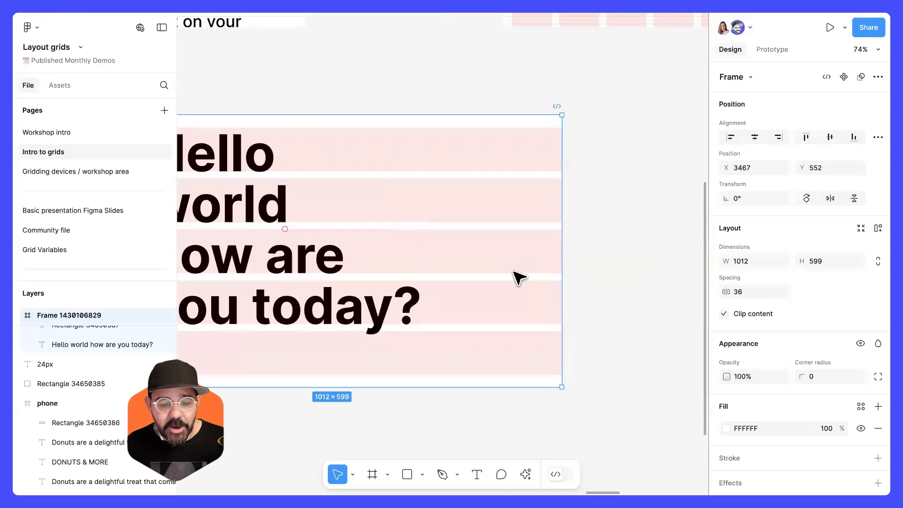
drag(559, 270, 649, 272)
click(284, 260)
drag(246, 262, 543, 267)
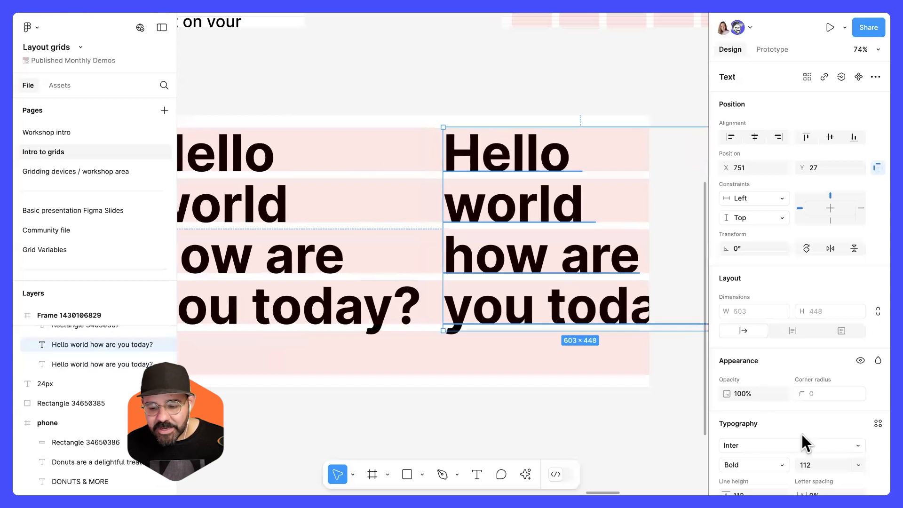
Inspect the Hello world text and the grey 112 px marker rectangle against the frame's row grid.
scroll(808, 454, down, 3)
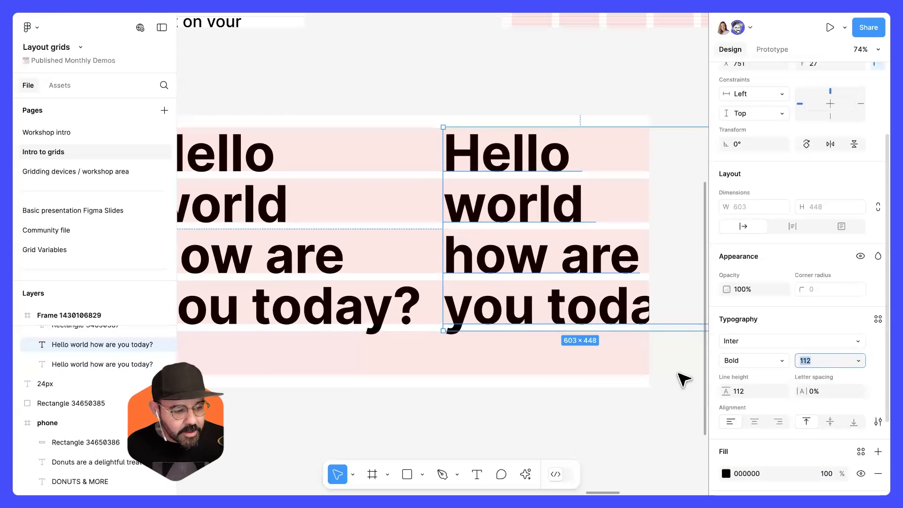
scroll(436, 158, up, 5)
scroll(435, 162, up, 1)
click(413, 188)
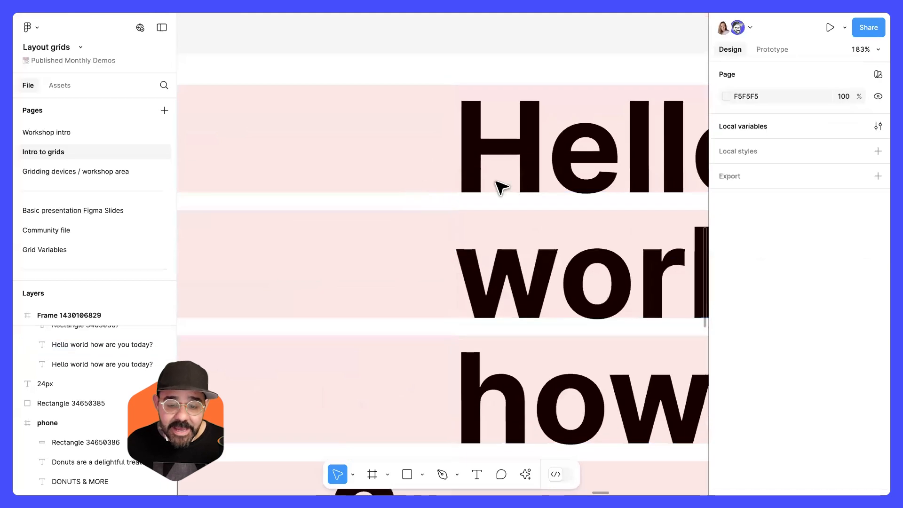
click(512, 179)
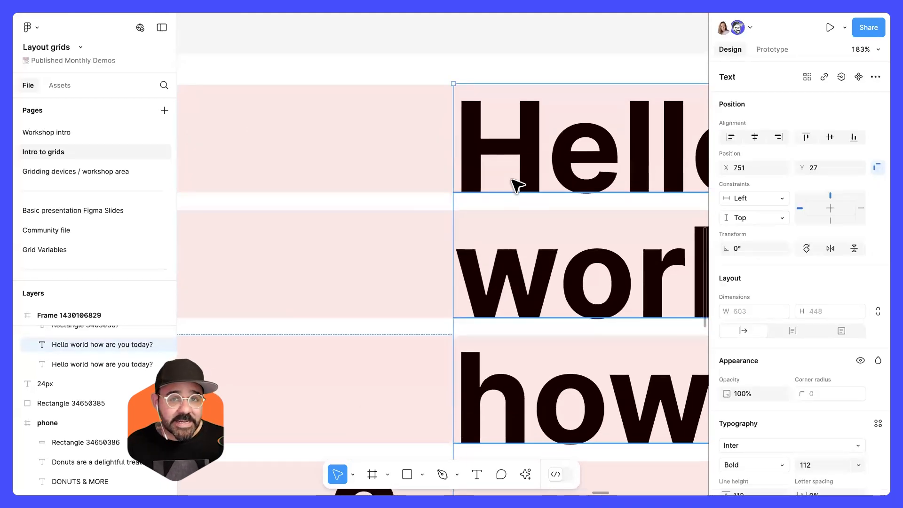
drag(203, 223, 565, 240)
drag(301, 245, 696, 243)
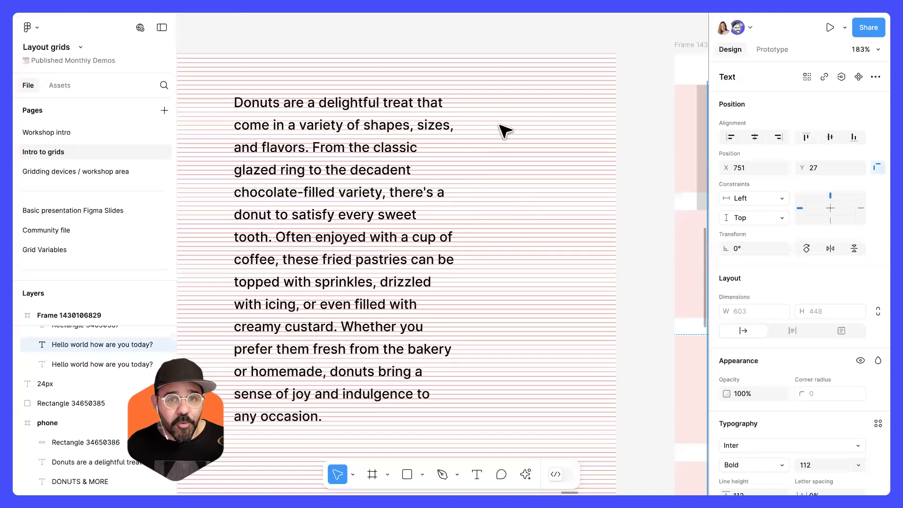
drag(598, 156, 224, 128)
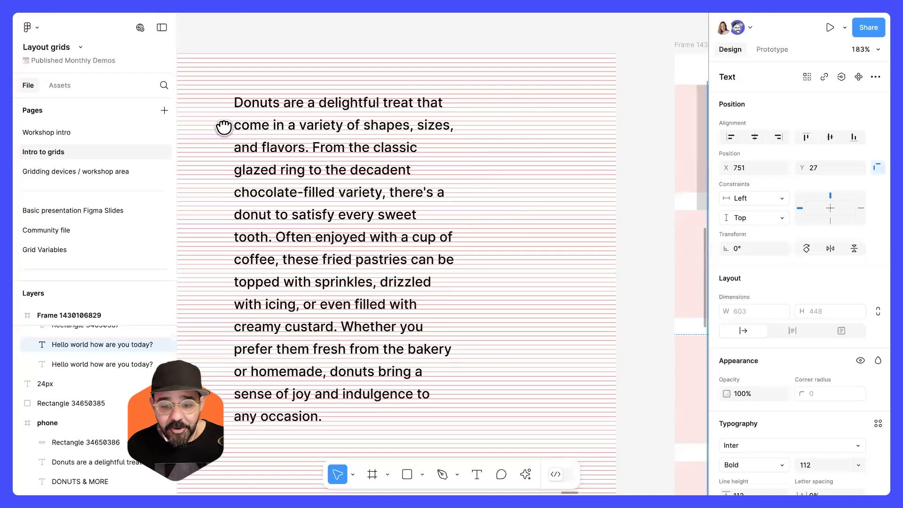
drag(583, 172, 428, 168)
scroll(441, 169, down, 2)
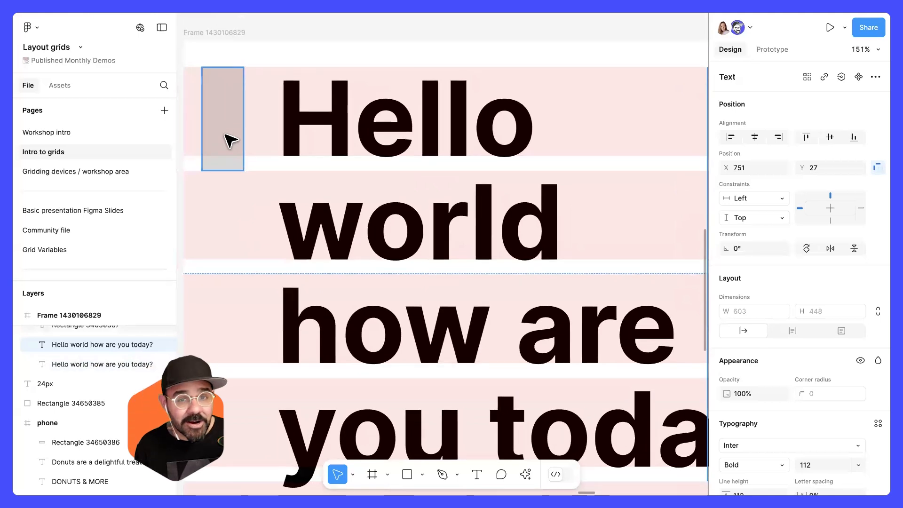
click(221, 169)
mouse_move(222, 170)
mouse_down()
mouse_move(222, 153)
mouse_move(232, 175)
mouse_up()
scroll(333, 202, down, 5)
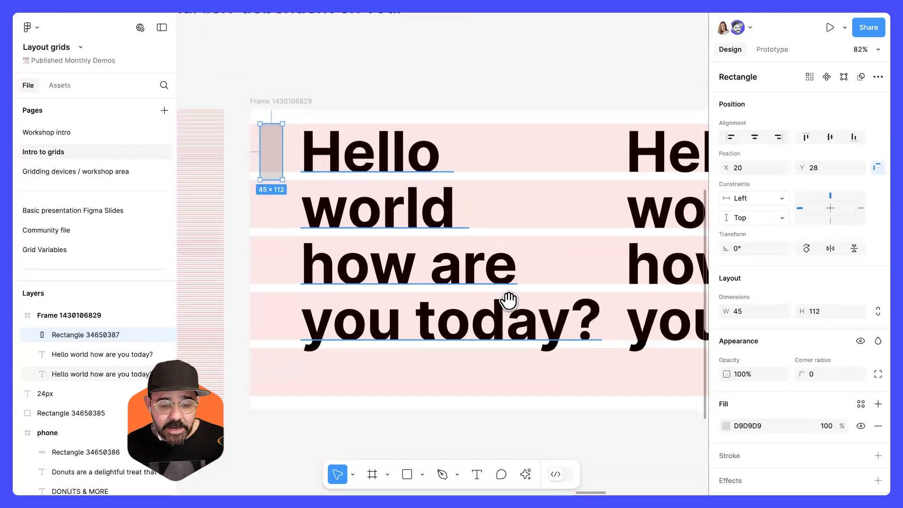
scroll(508, 302, right, 6)
Set the duplicated text's font size to 48 and its line height to 56.
click(427, 208)
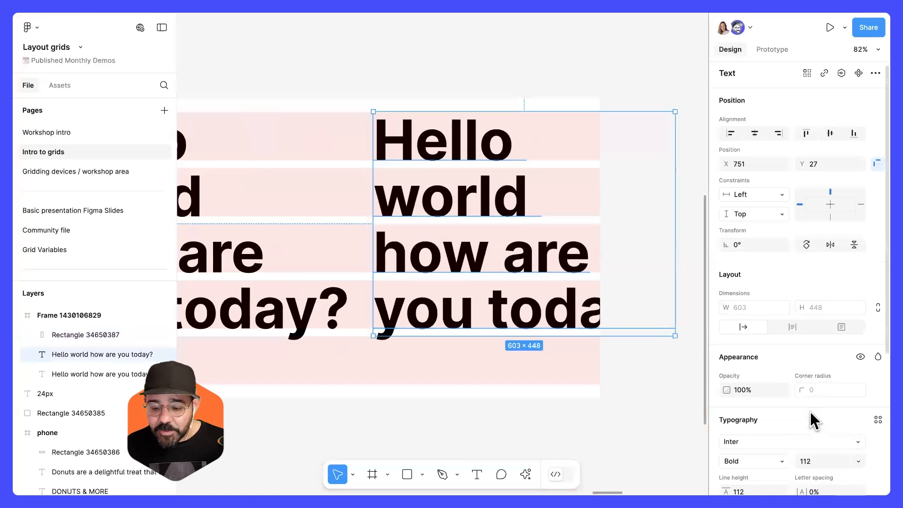
scroll(812, 419, down, 3)
click(820, 362)
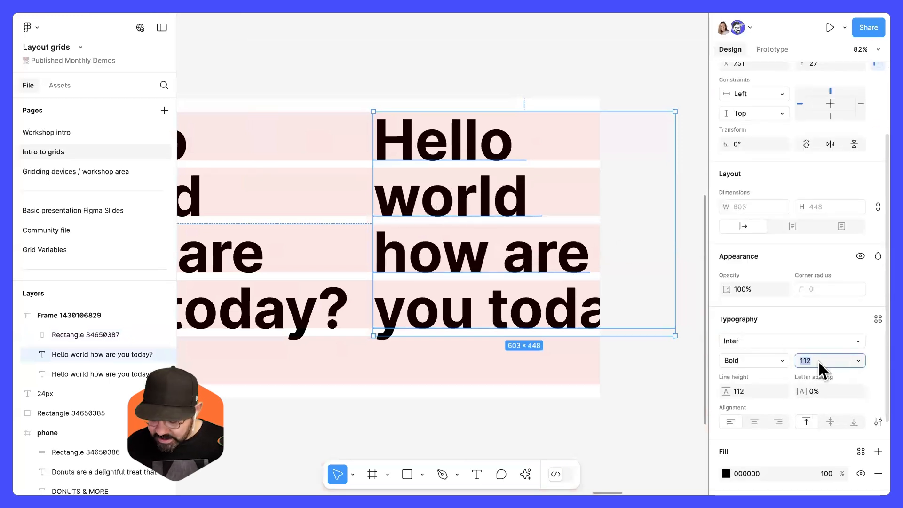
text(48)
key(Return)
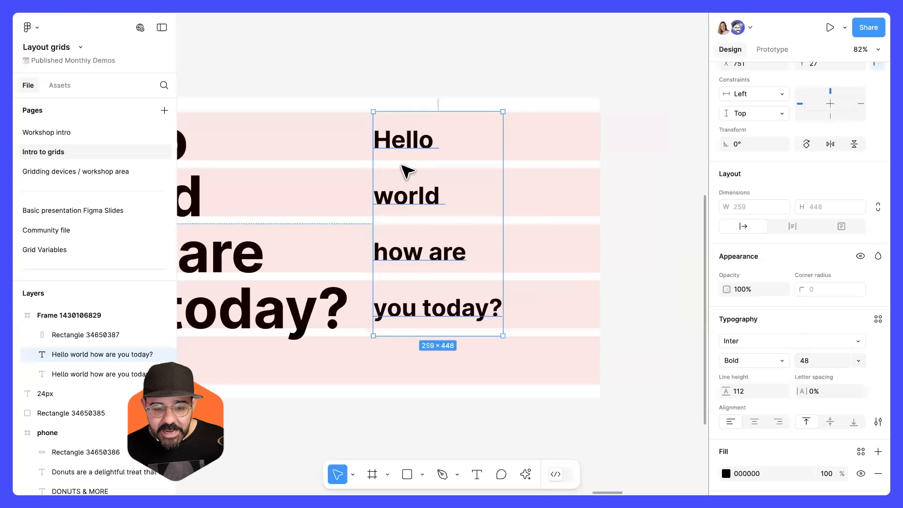
click(740, 392)
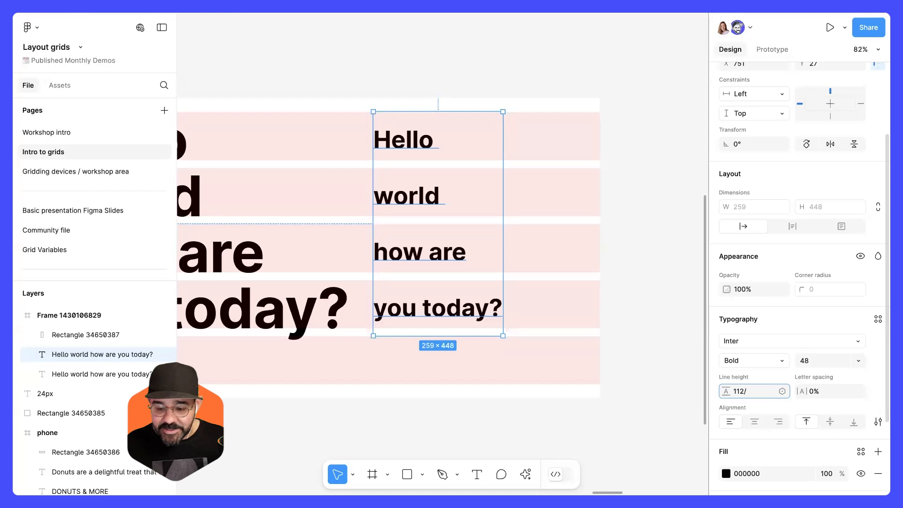
key(Return)
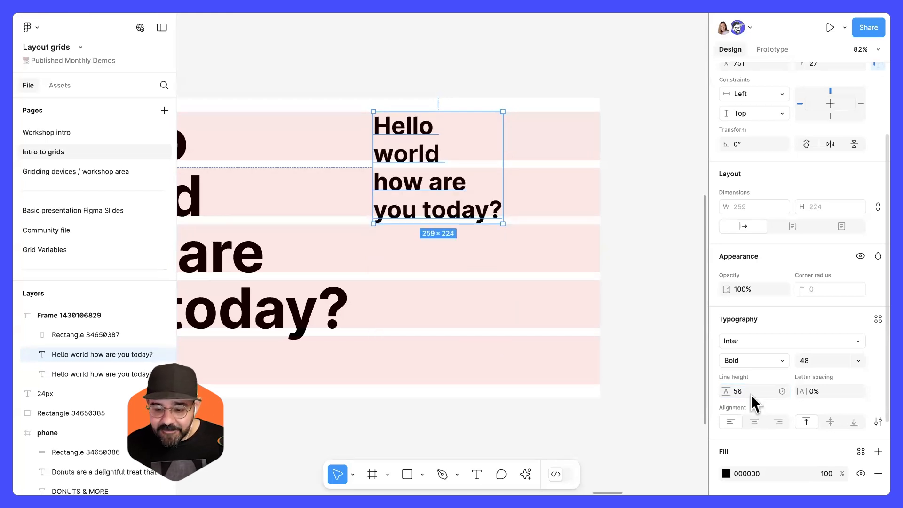
Nudge the duplicated text up to sit on the row grid at X 755, Y 22.
scroll(391, 129, up, 5)
drag(419, 191, 422, 186)
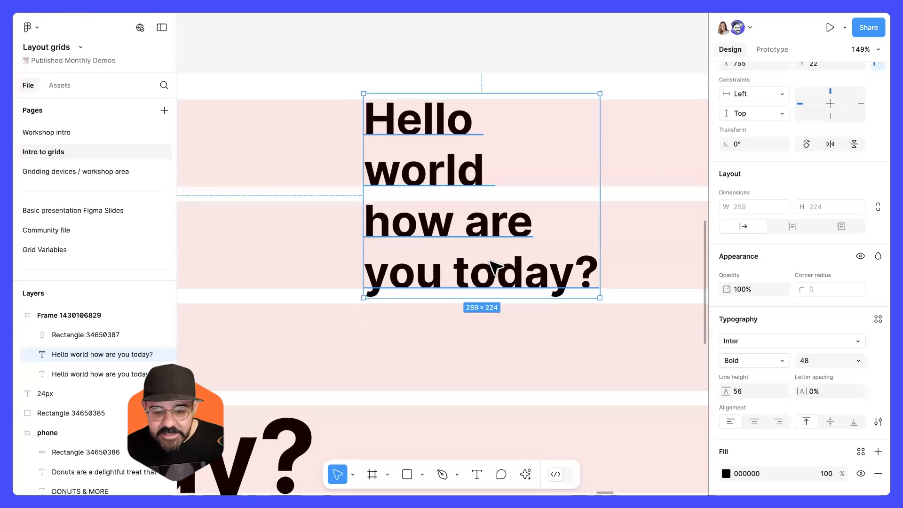
Copy the text's content and paste it after itself on a new line so the phrase repeats twice.
double_click(489, 259)
key(ctrl+c)
key(Right)
key(ctrl+v)
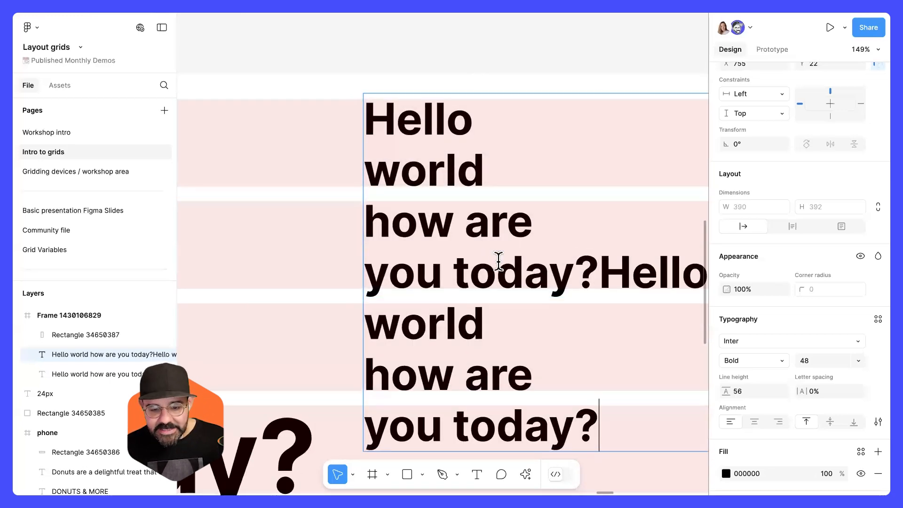
scroll(500, 263, down, 5)
click(551, 271)
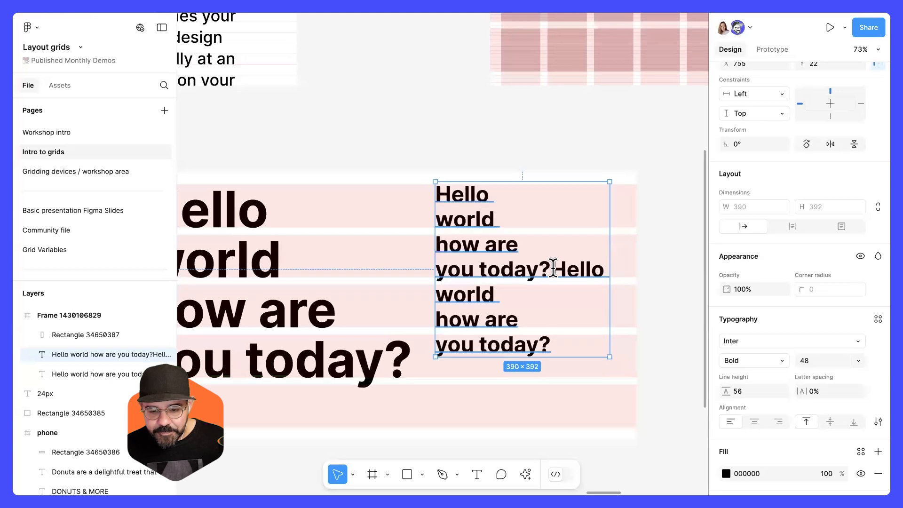
key(Return)
key(Escape)
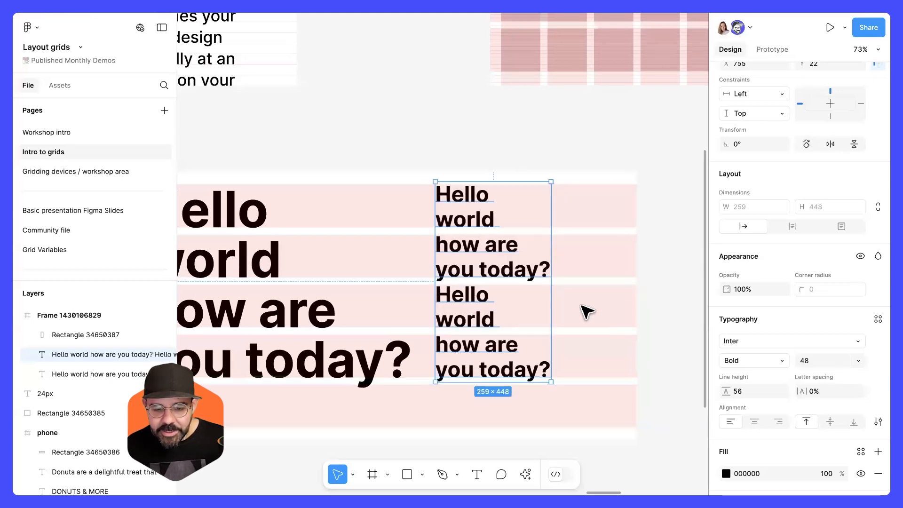
key(Escape)
Move the grey marker rectangle to the right edge of the frame, beside the smaller text.
scroll(586, 309, up, 5)
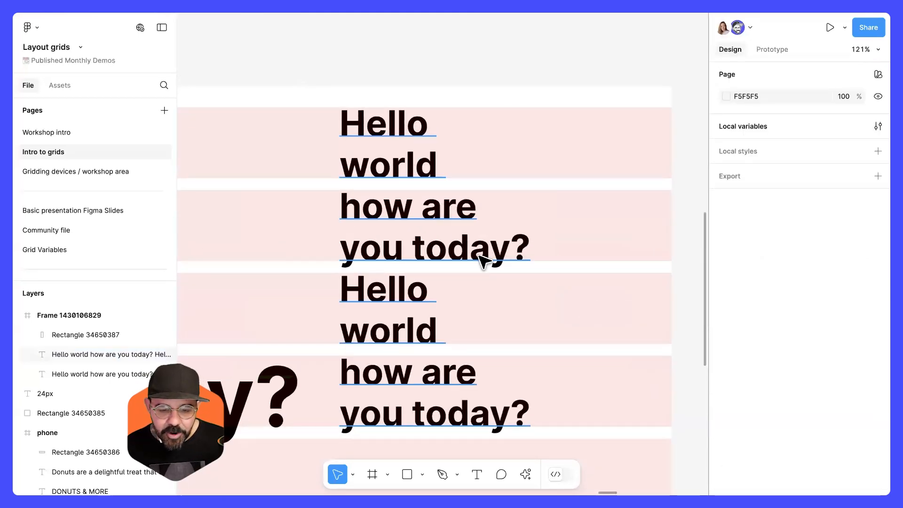
scroll(585, 349, down, 5)
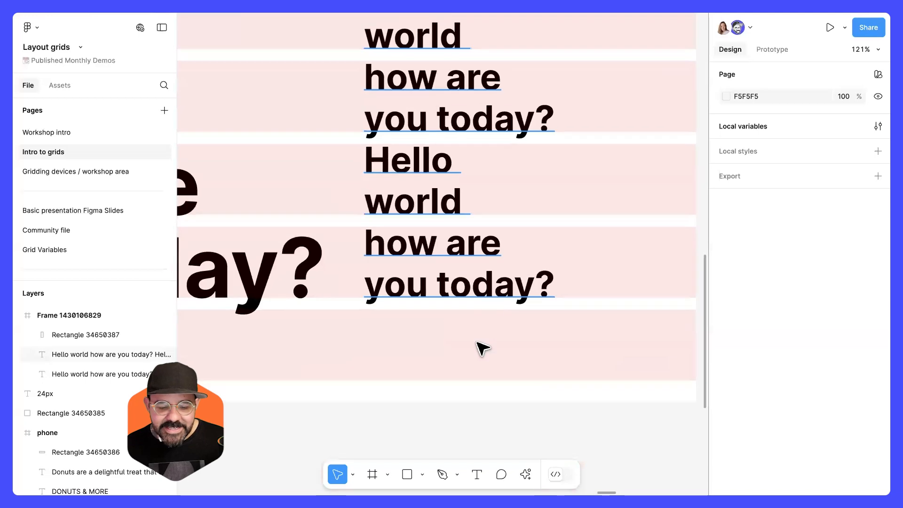
scroll(589, 371, down, 5)
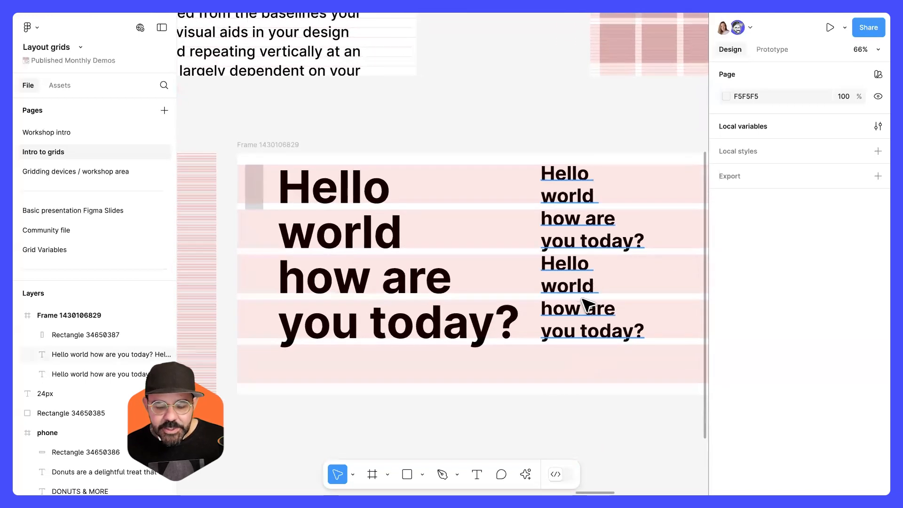
click(587, 306)
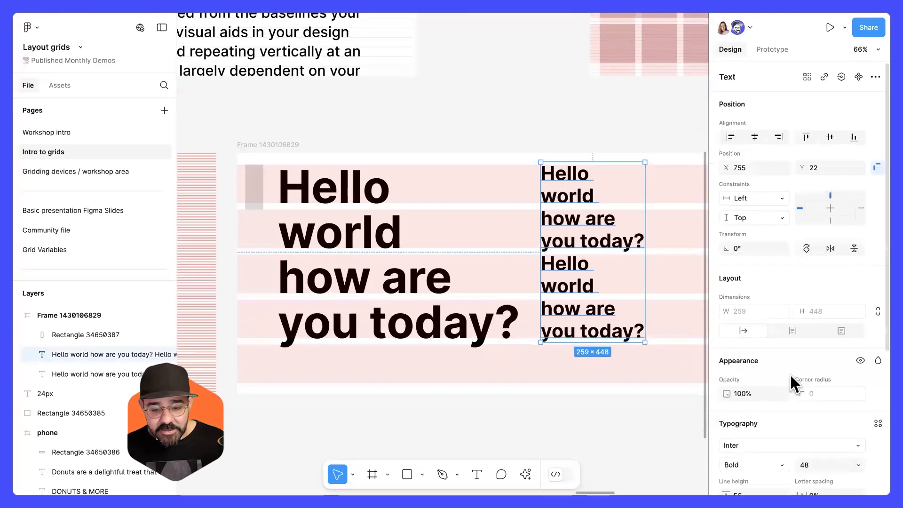
scroll(804, 395, down, 2)
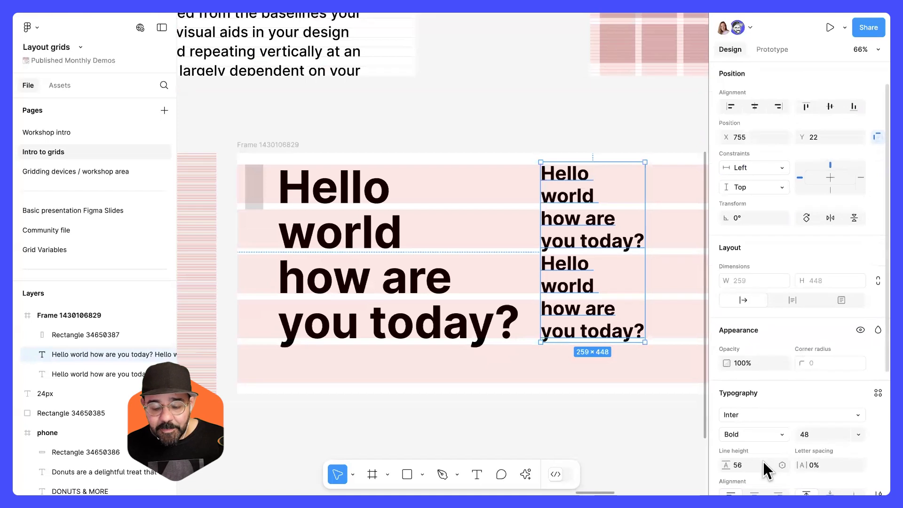
click(253, 203)
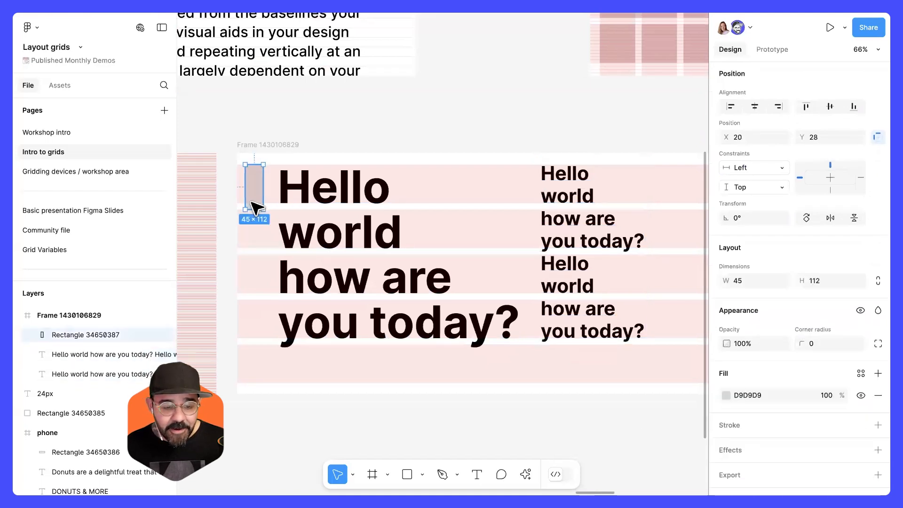
drag(268, 188, 572, 187)
Duplicate the 24px label and place the copy next to the grey rectangle.
scroll(587, 179, up, 5)
key(r)
scroll(586, 178, down, 10)
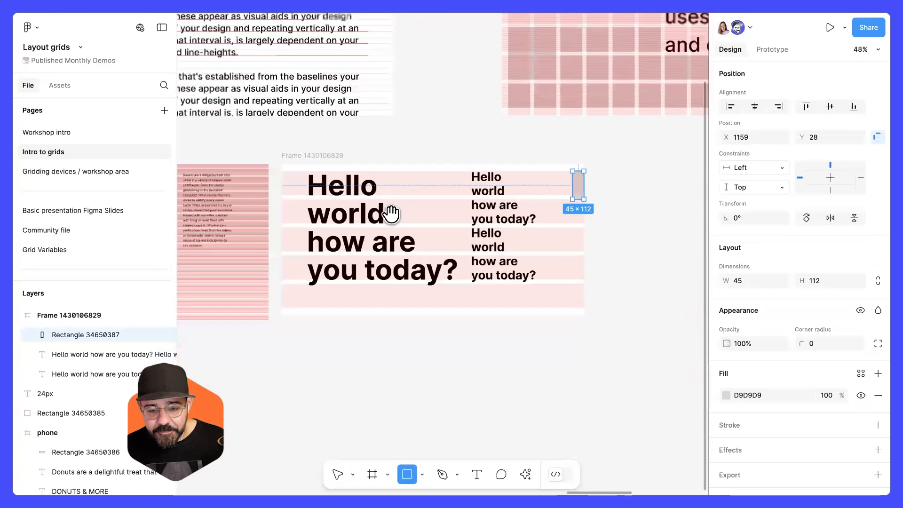
key(v)
click(260, 179)
drag(692, 206, 587, 233)
scroll(694, 205, up, 8)
scroll(583, 229, up, 3)
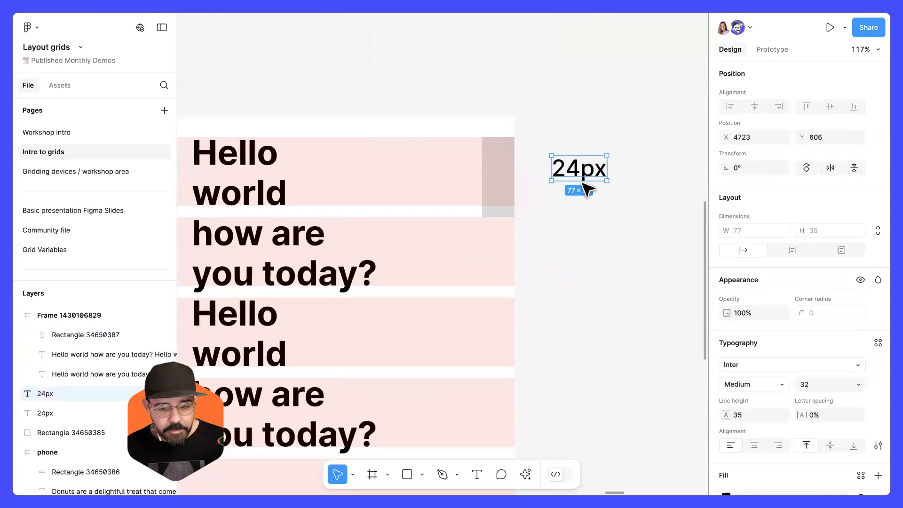
Change the copied label's text to 112px.
double_click(577, 173)
drag(580, 172, 532, 170)
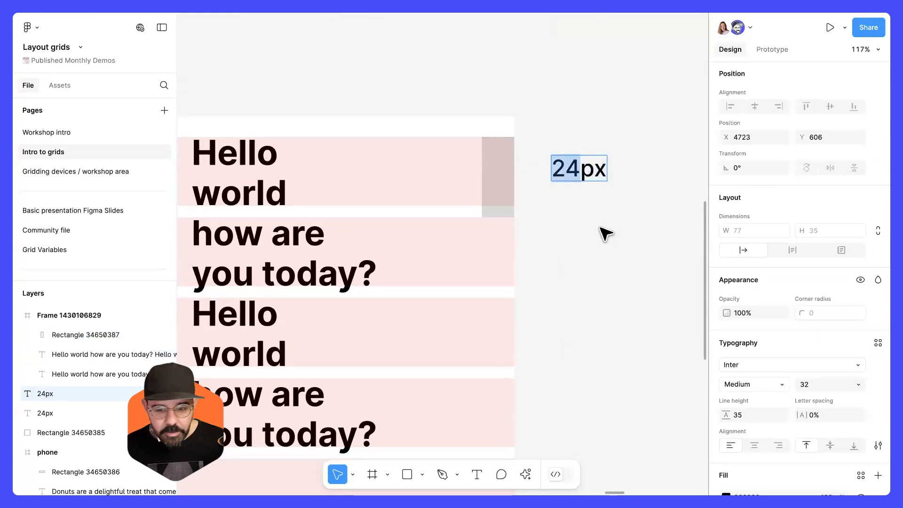
text(12)
text(1)
key(Escape)
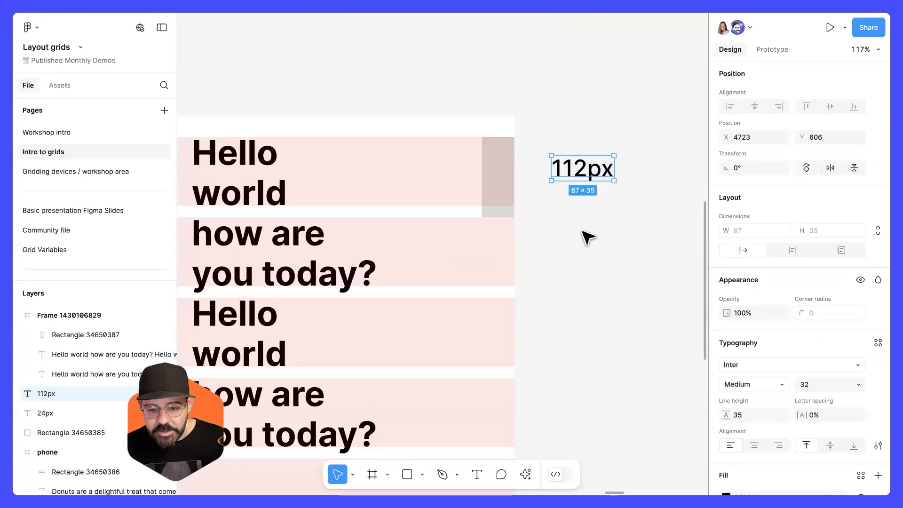
Move the 112px label slightly closer to the grey rectangle.
drag(583, 231, 640, 222)
click(628, 220)
drag(639, 171, 614, 171)
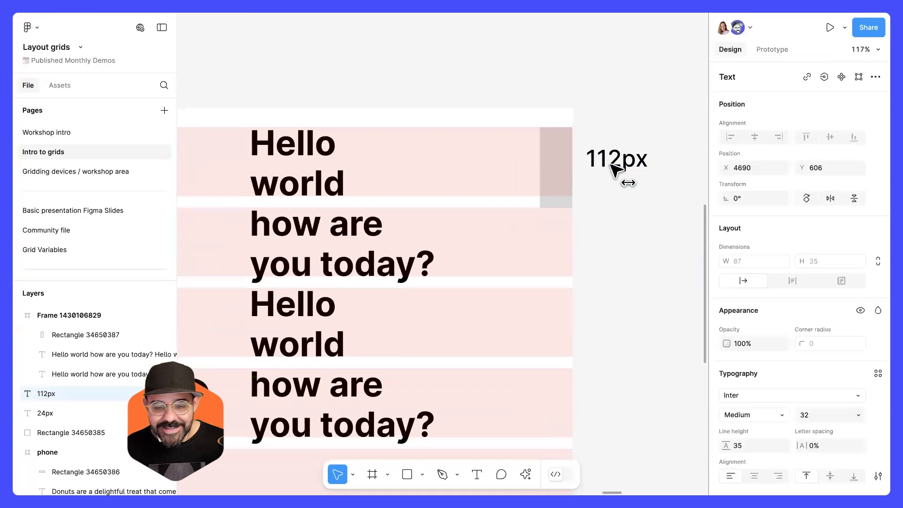
click(596, 214)
scroll(595, 212, up, 2)
scroll(562, 196, up, 1)
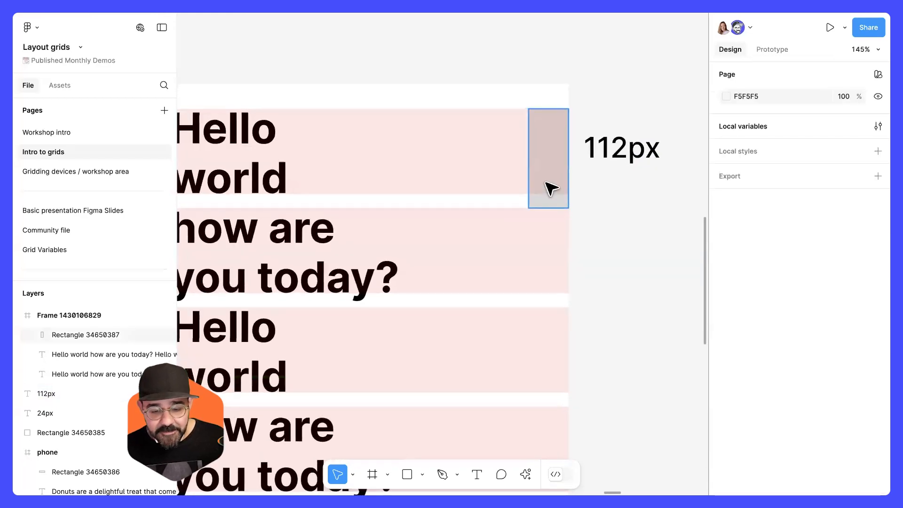
Duplicate the grey rectangle together with its 112px label further to the right.
click(546, 128)
scroll(647, 198, down, 2)
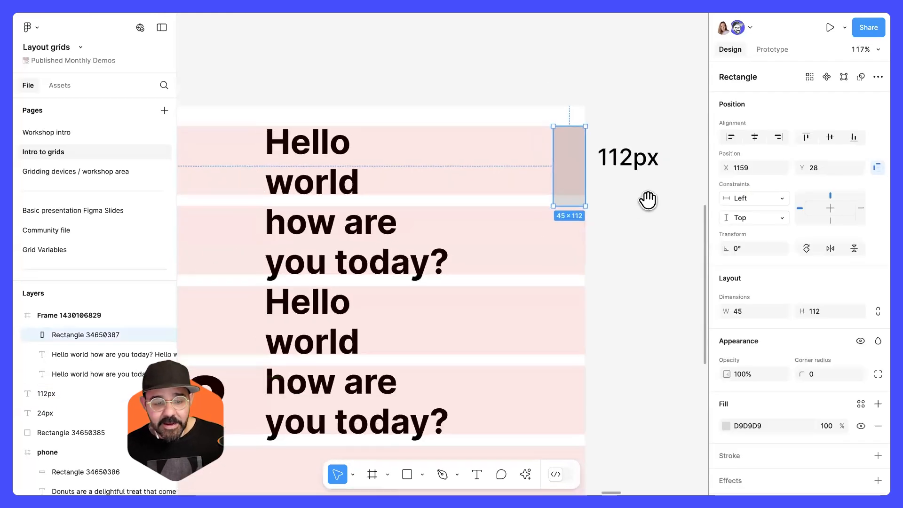
click(340, 191)
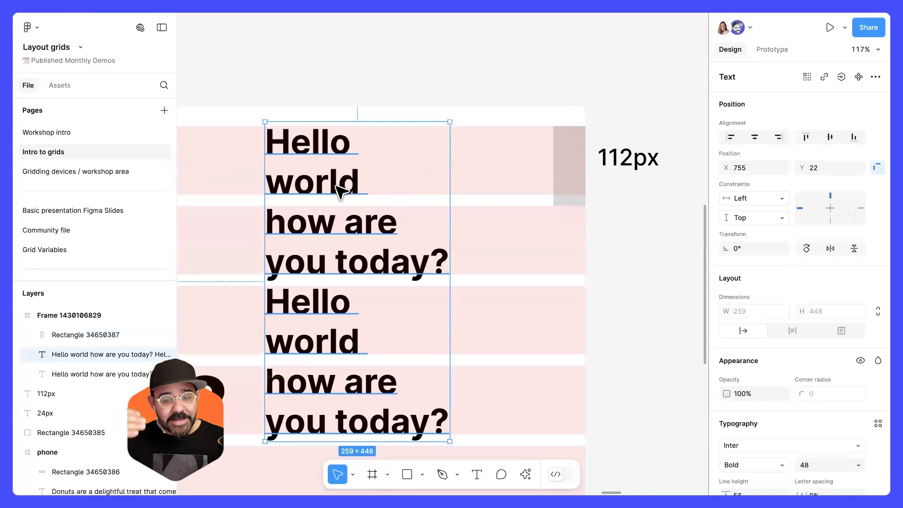
scroll(353, 151, right, 4)
click(482, 163)
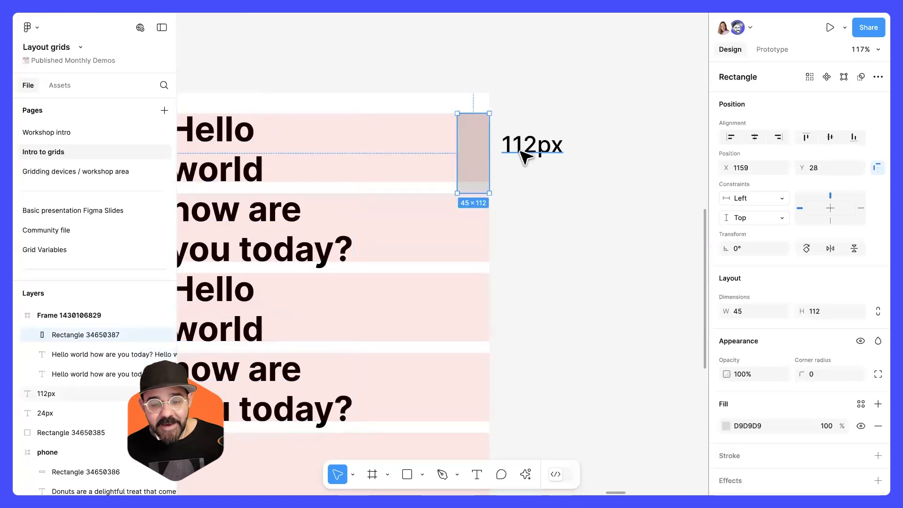
shift+click(520, 151)
drag(482, 162, 612, 162)
click(637, 199)
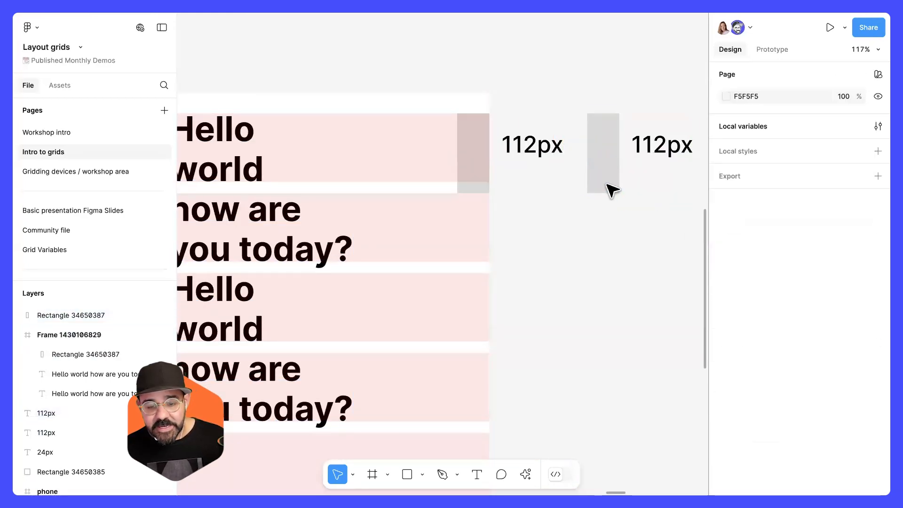
Set the copied grey rectangle's height to 56 px.
click(605, 192)
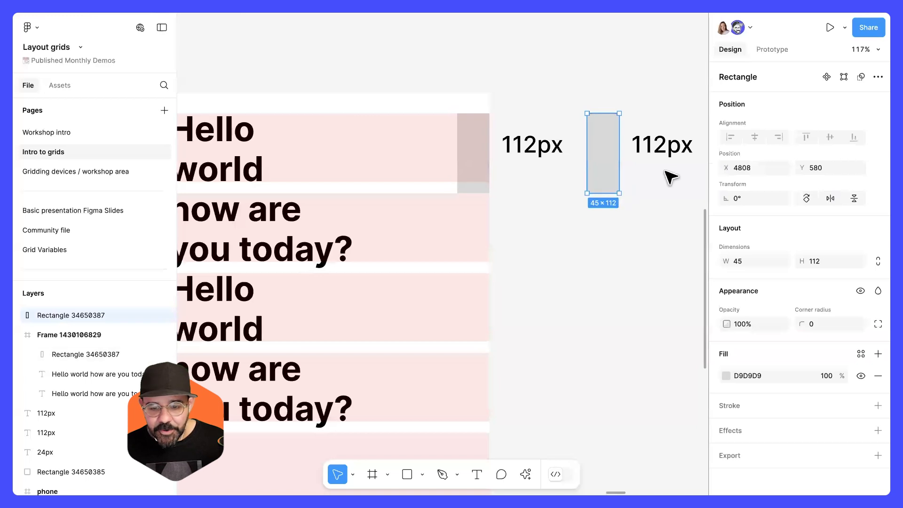
text(56)
key(Return)
Change the copied label's text to 56px and deselect it.
click(666, 149)
double_click(668, 147)
mouse_move(668, 145)
mouse_down()
mouse_move(616, 147)
mouse_move(651, 145)
mouse_up()
text(56)
key(Escape)
key(Escape)
click(591, 213)
Examine the frame's two text blocks against its row and baseline grids.
scroll(518, 202, down, 5)
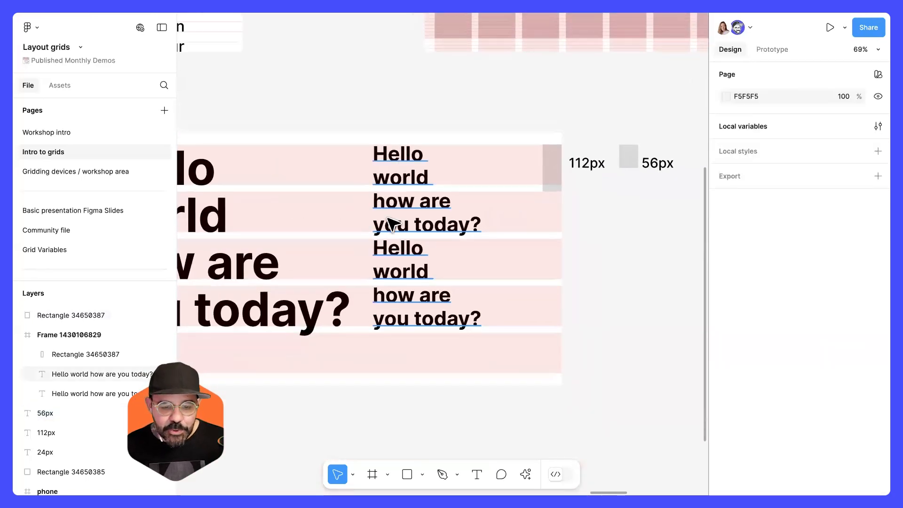
scroll(405, 348, up, 5)
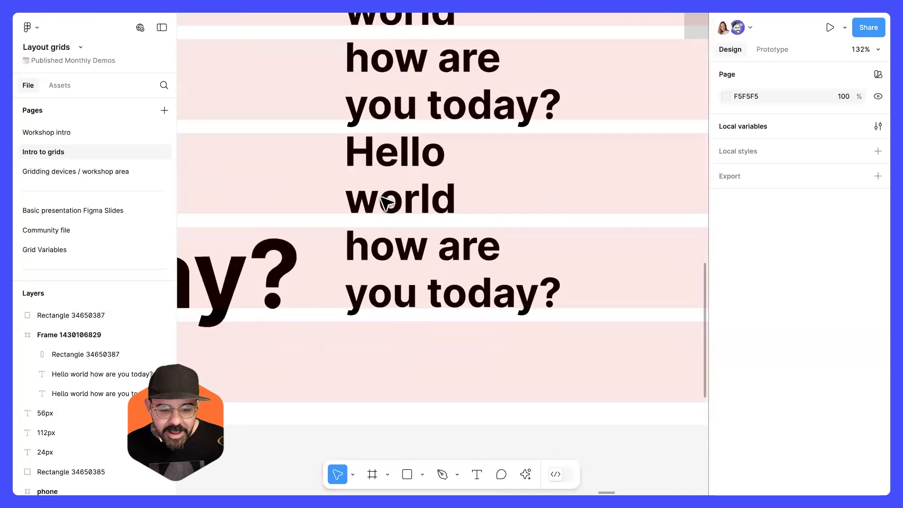
scroll(422, 162, down, 5)
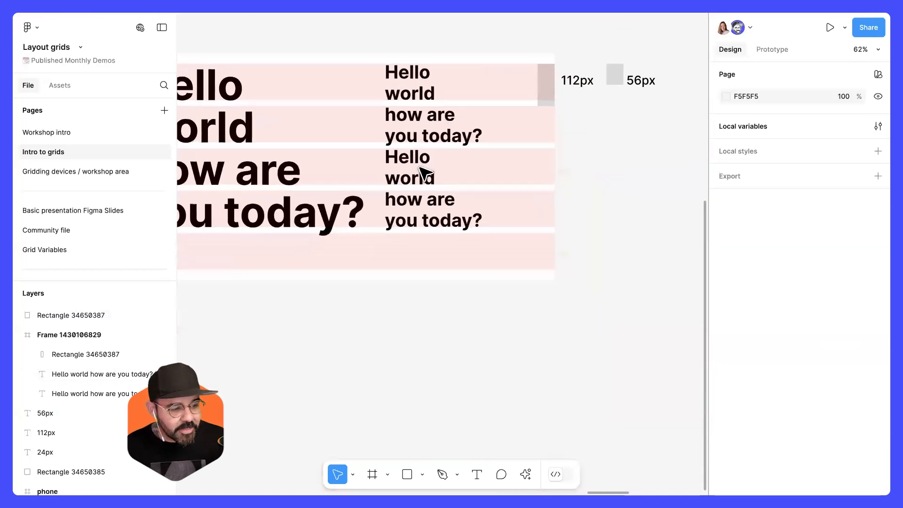
drag(418, 270, 499, 304)
scroll(493, 294, down, 1)
scroll(498, 300, down, 1)
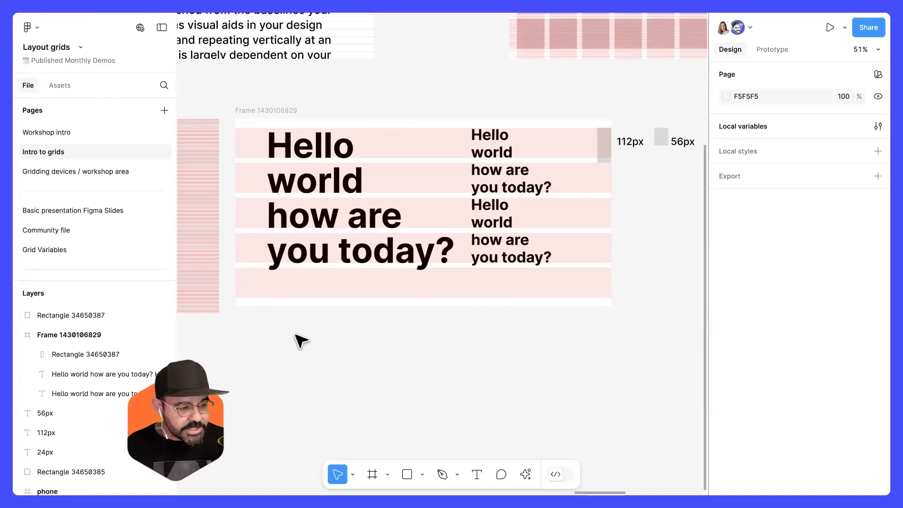
scroll(325, 322, up, 1)
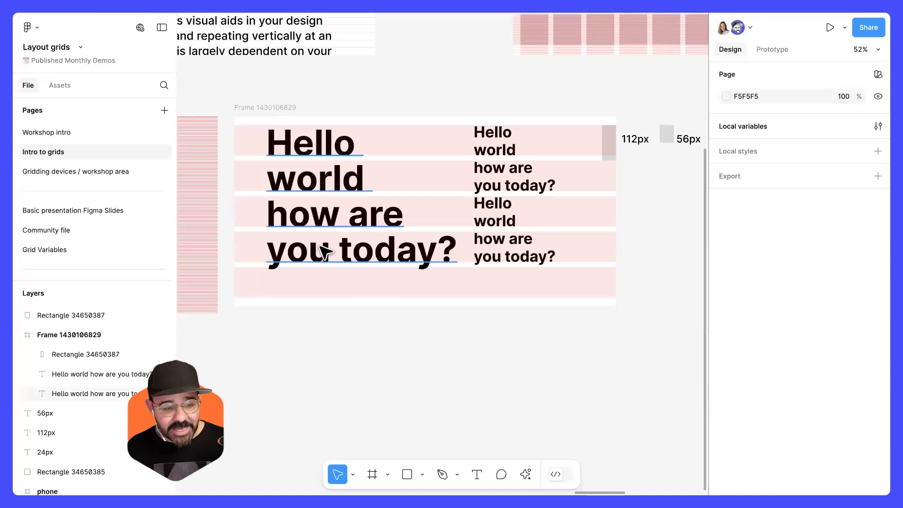
Open the Basic presentation Figma Slides page and browse its slide frames with their layout grids.
click(114, 210)
scroll(326, 148, up, 6)
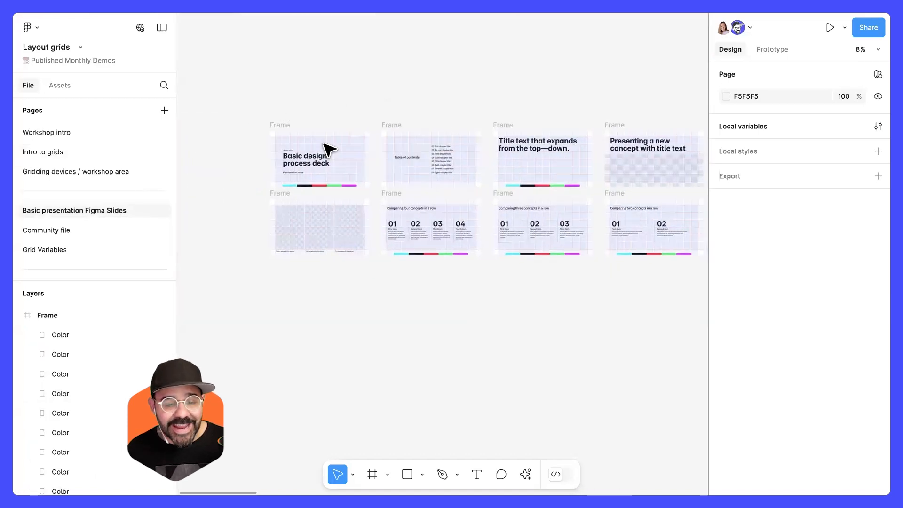
scroll(329, 178, up, 2)
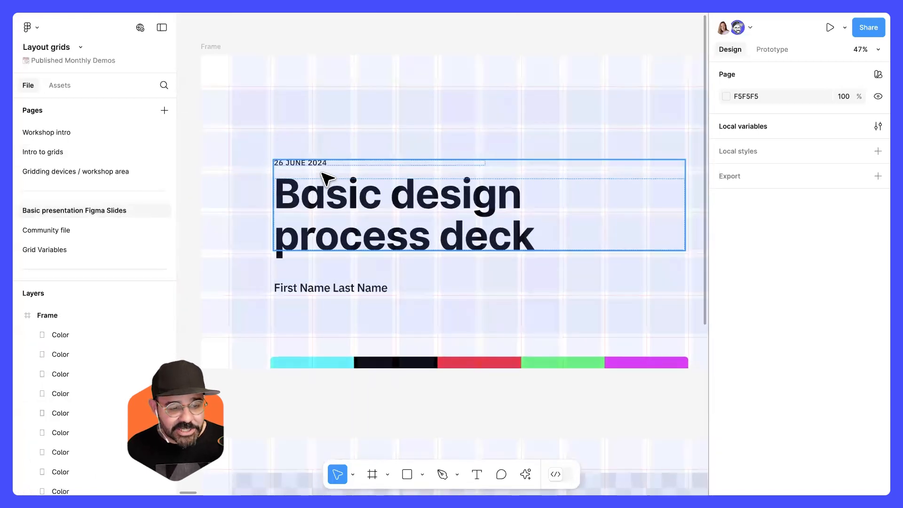
scroll(322, 178, down, 3)
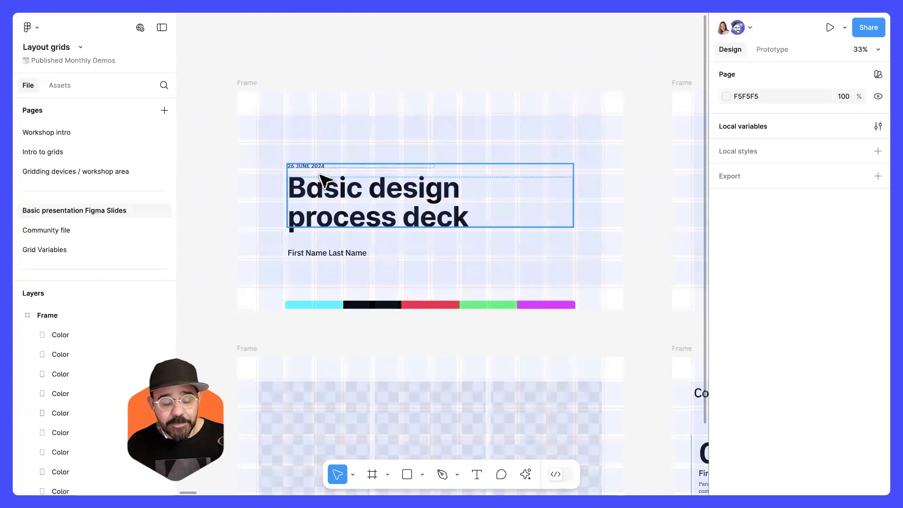
click(245, 86)
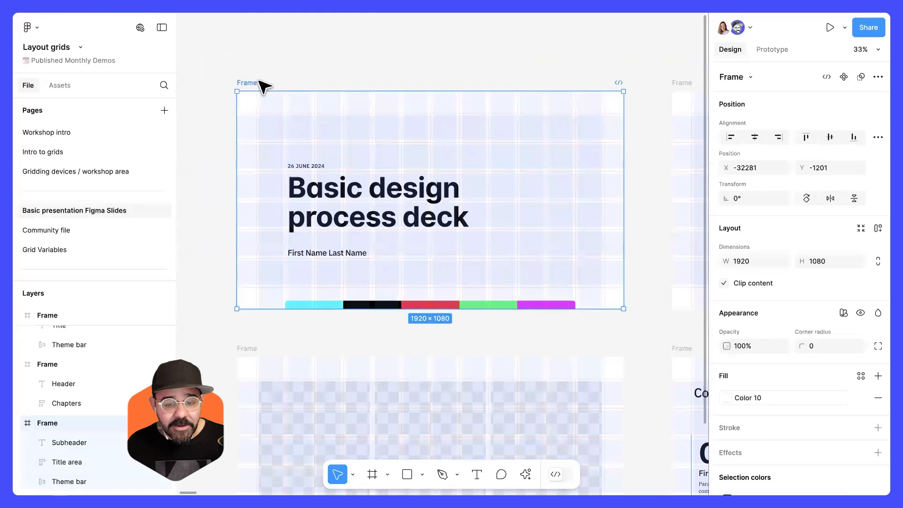
scroll(586, 196, right, 10)
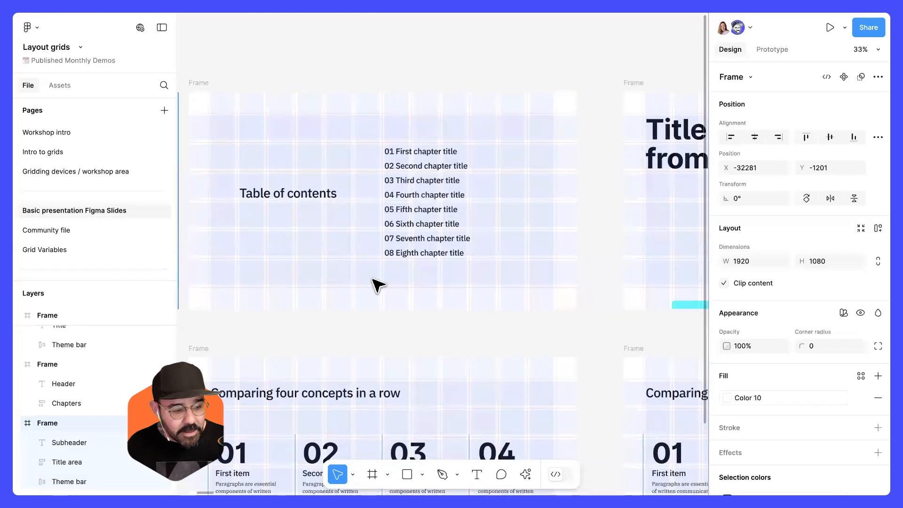
scroll(377, 284, right, 9)
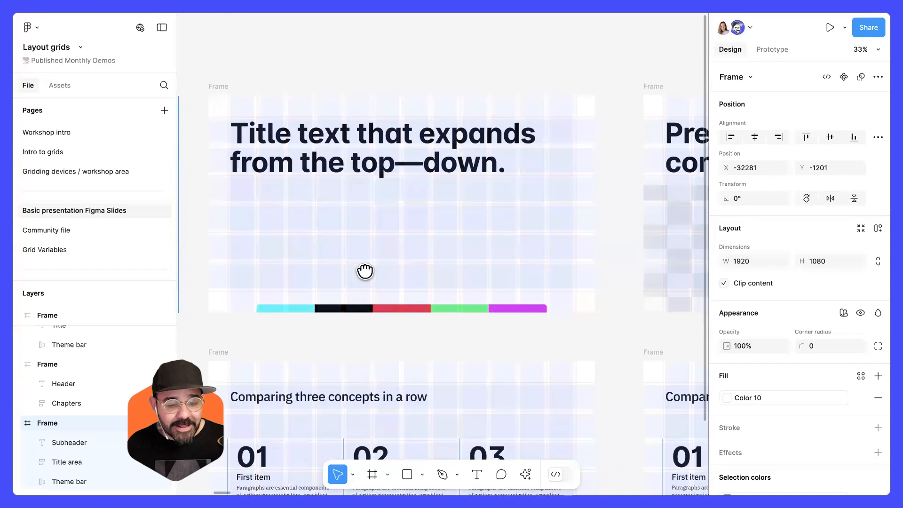
scroll(371, 234, right, 9)
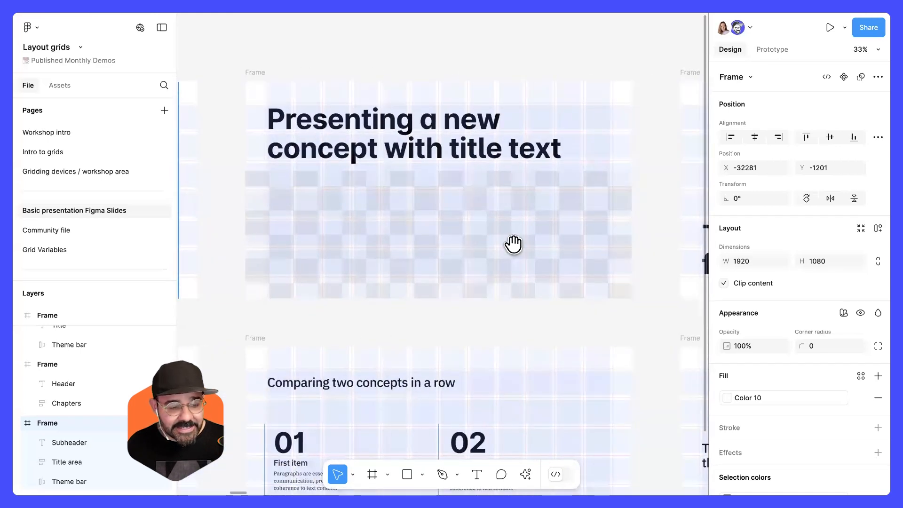
scroll(513, 243, right, 9)
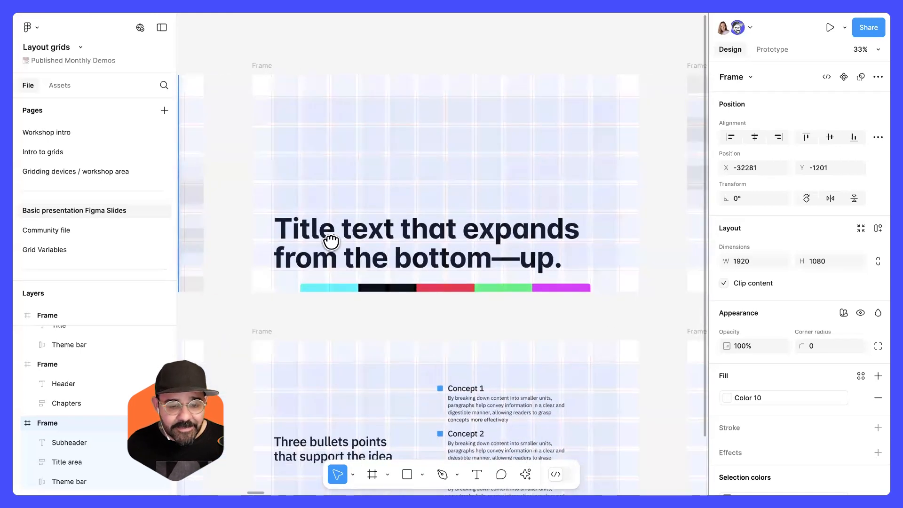
scroll(331, 242, right, 9)
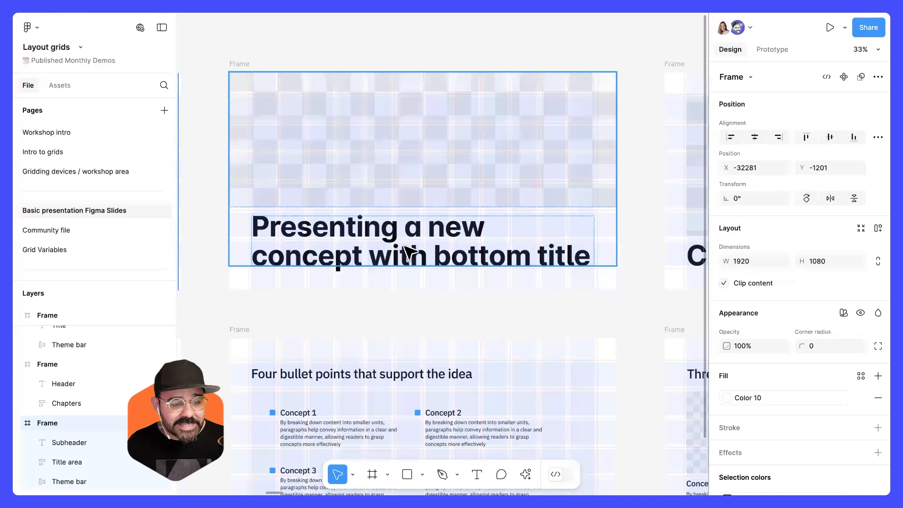
Switch to the Basic process deck in Figma Slides, show its layout grids and turn on design mode.
click(207, 13)
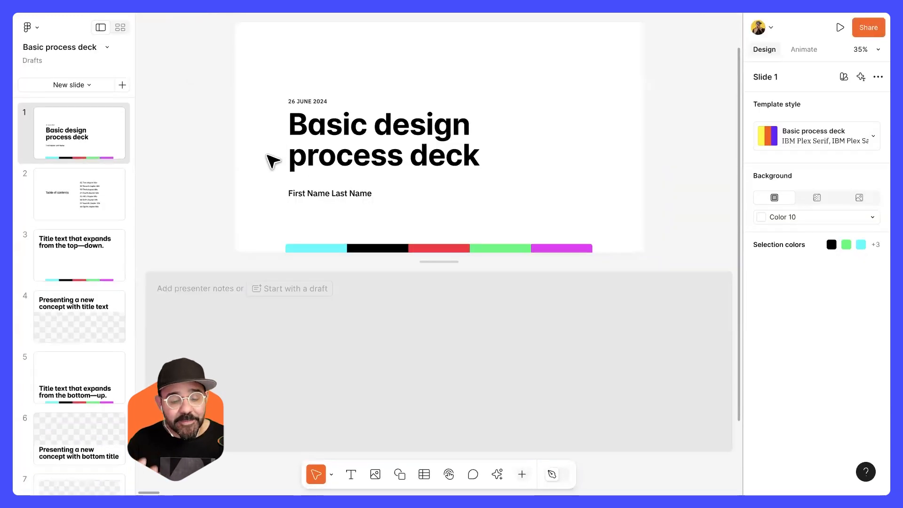
key(ctrl+g)
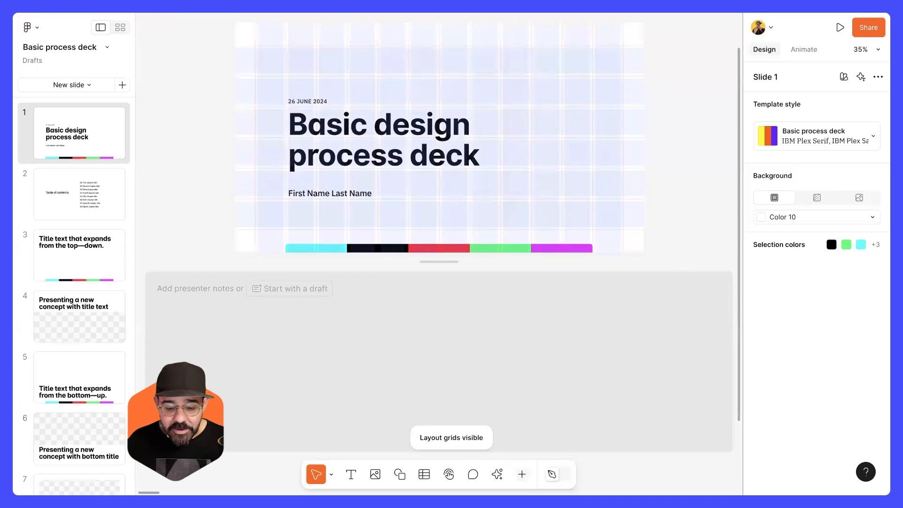
click(557, 474)
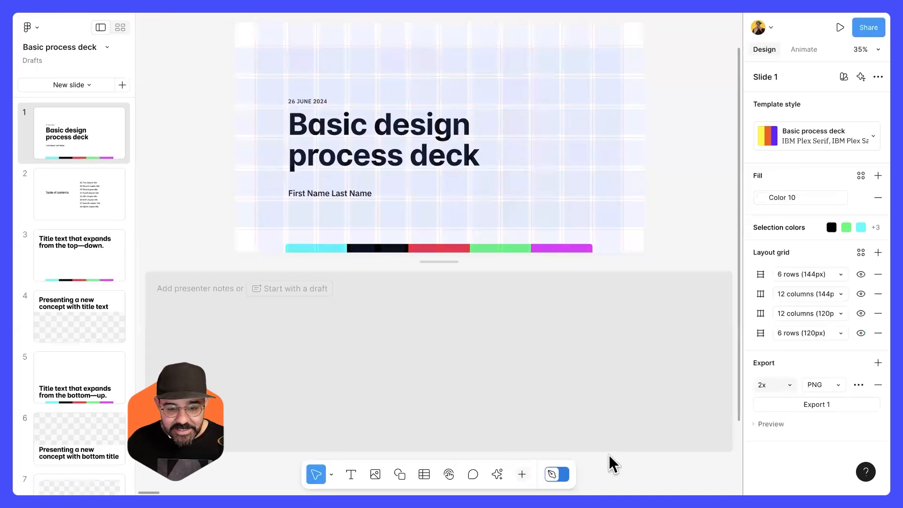
Step through the slides to examine how each layout aligns to the rows and columns grids.
key(Down)
key(Down)
key(Down)
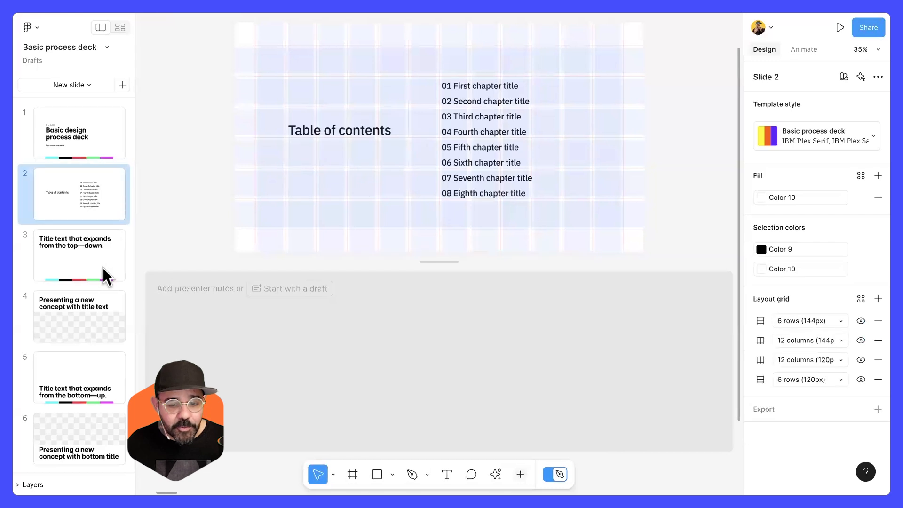
key(Down)
key(Down)
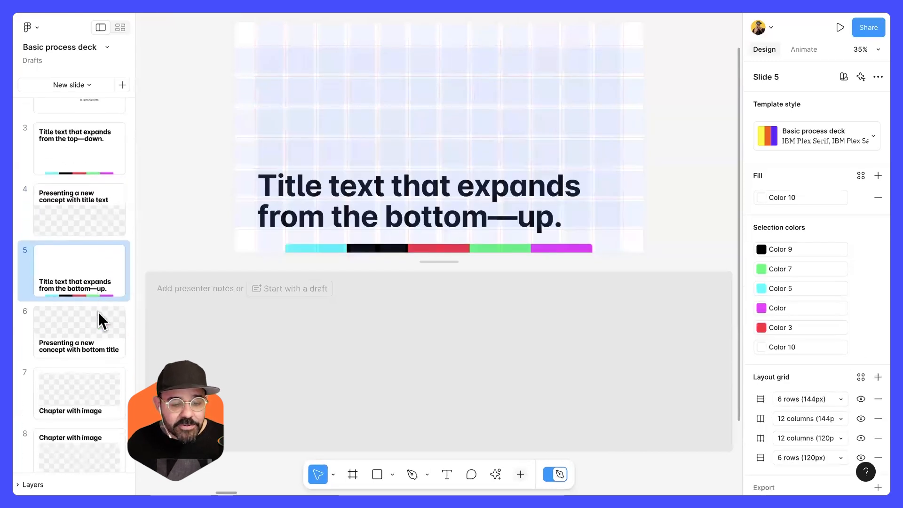
click(87, 275)
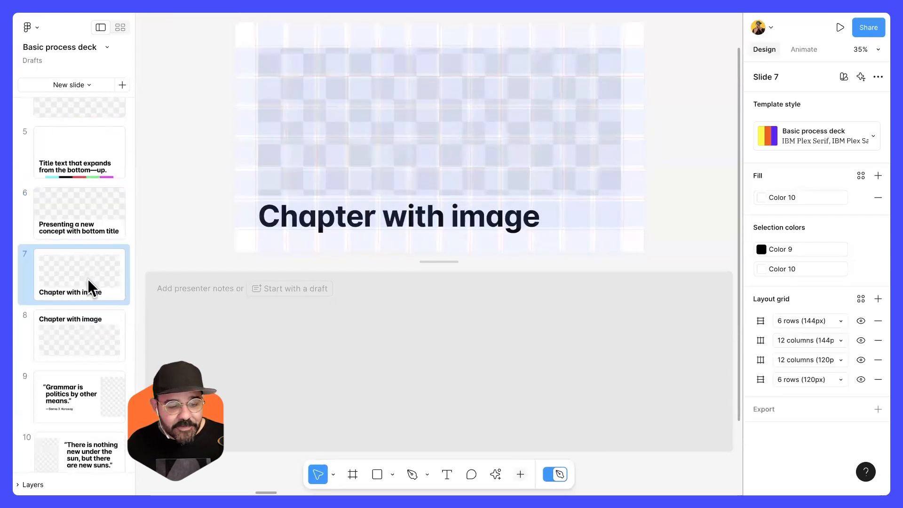
click(98, 315)
scroll(314, 77, up, 5)
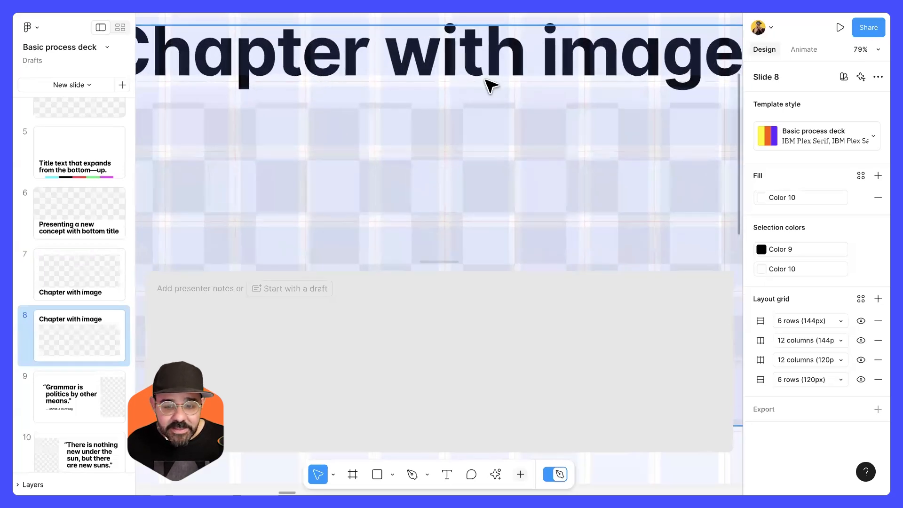
scroll(491, 89, down, 5)
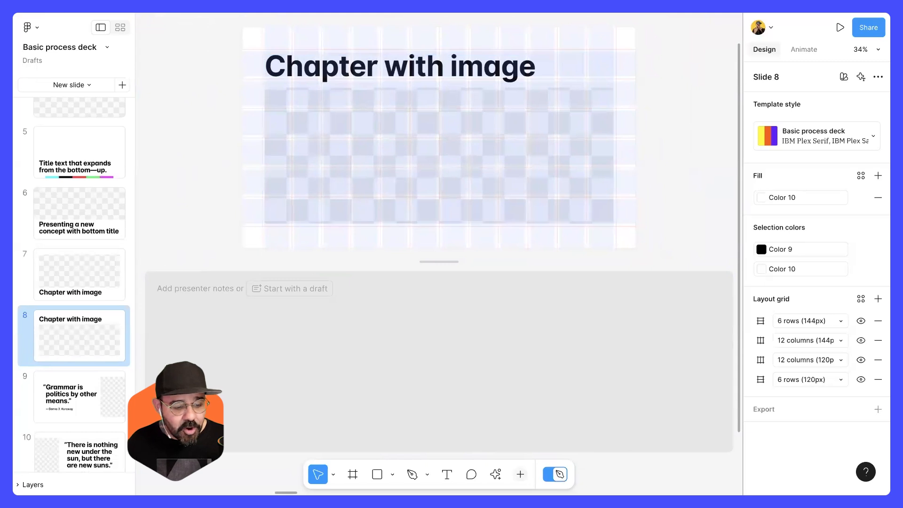
click(103, 399)
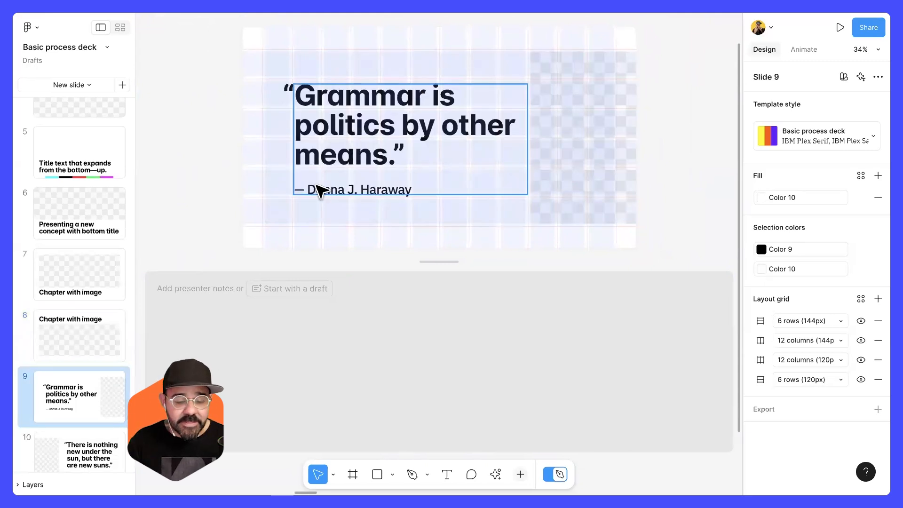
scroll(107, 348, down, 3)
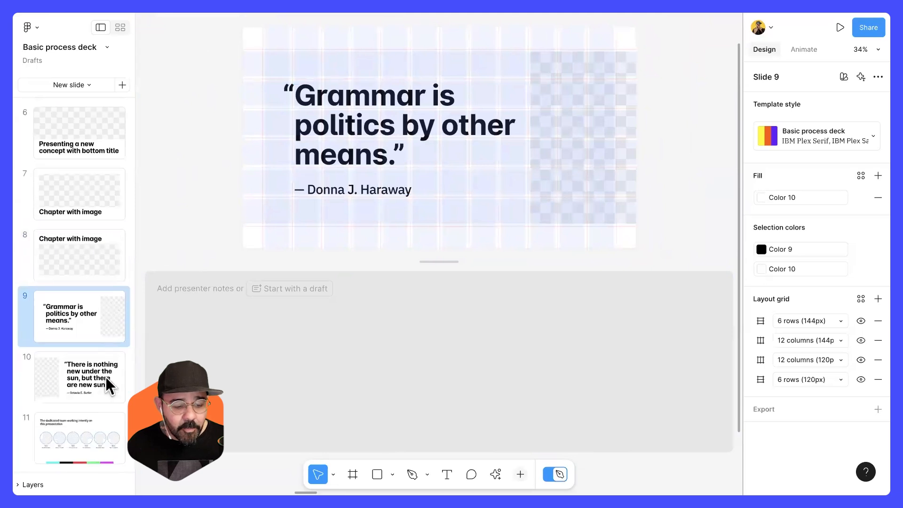
click(106, 380)
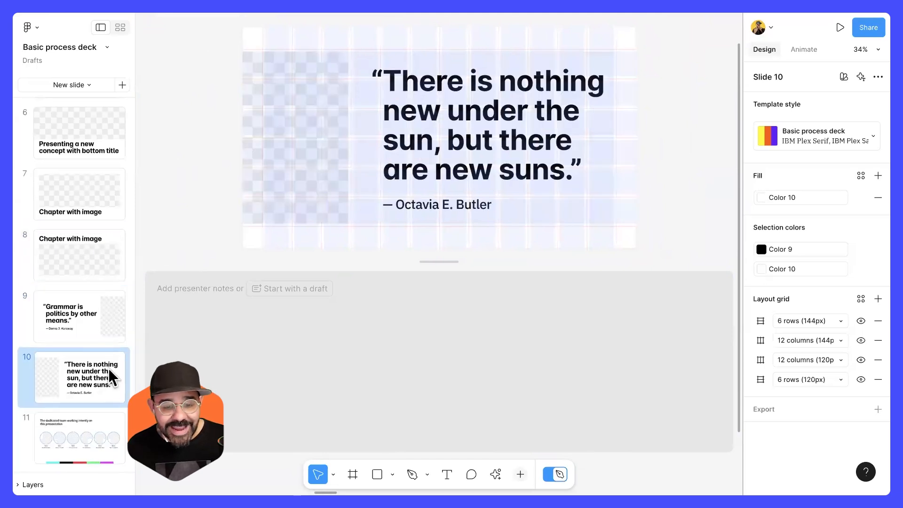
scroll(108, 368, down, 1)
click(467, 146)
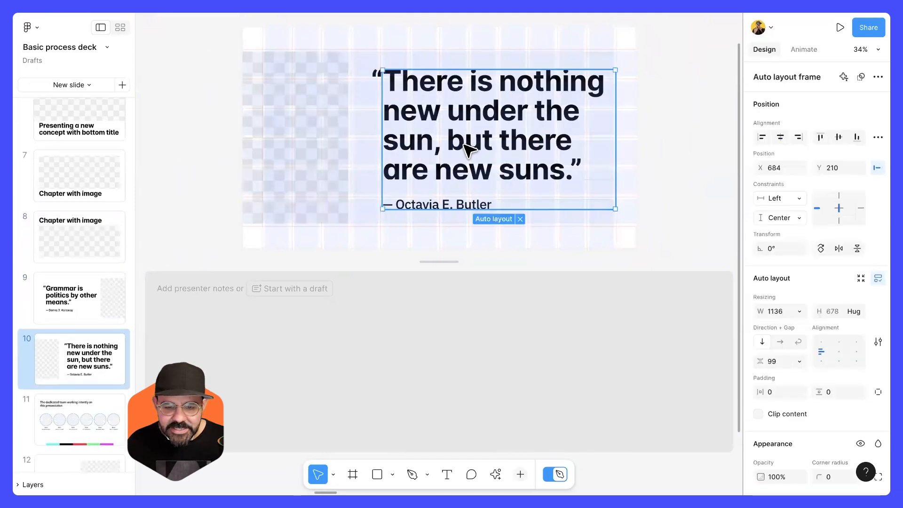
click(466, 146)
click(91, 396)
scroll(93, 389, down, 2)
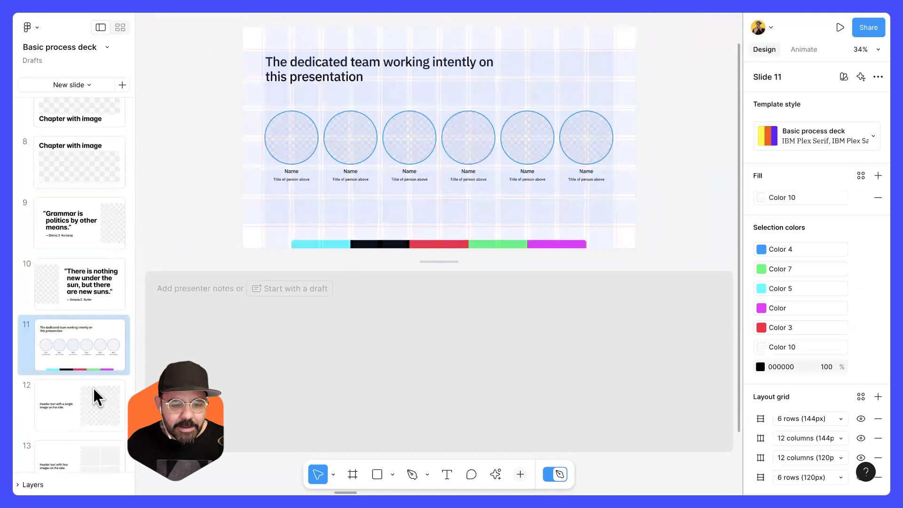
click(90, 379)
scroll(104, 377, down, 2)
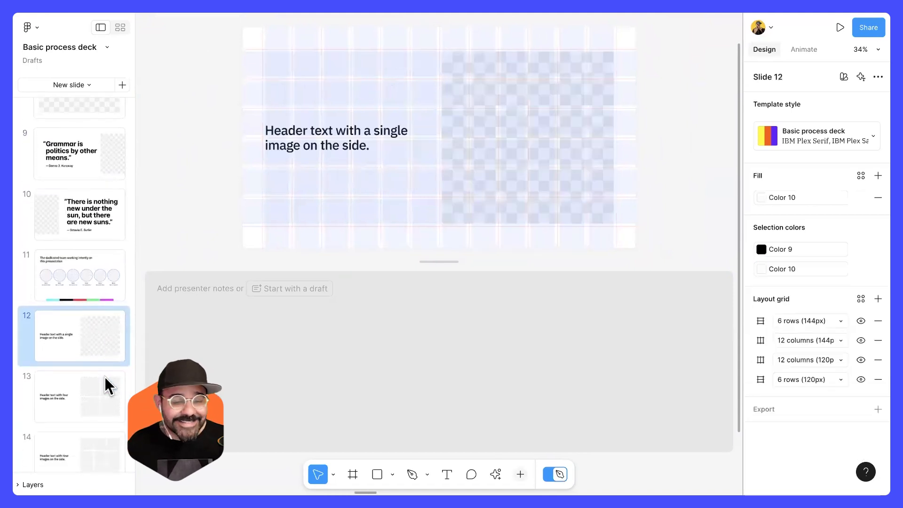
scroll(91, 380, down, 2)
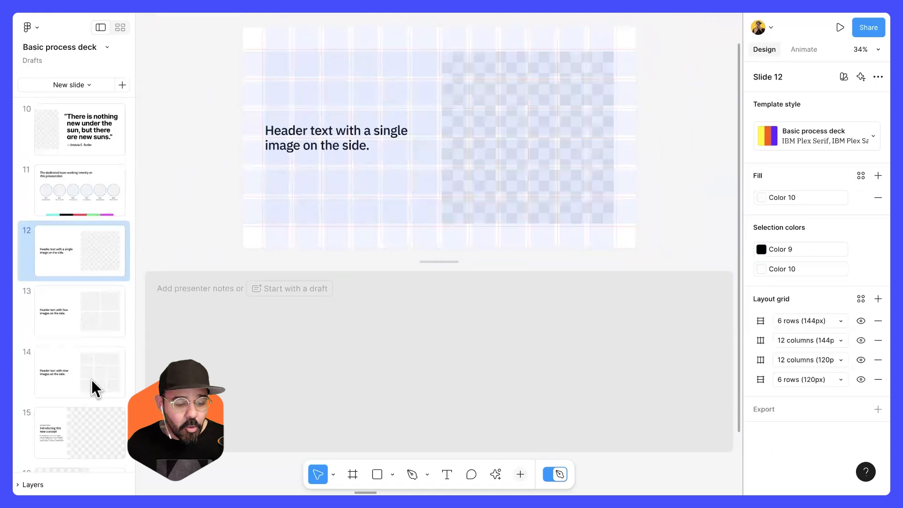
scroll(91, 380, down, 2)
Return to the Layout grids file's Intro to grids page and bring the Modular grid frame into view.
scroll(92, 379, up, 10)
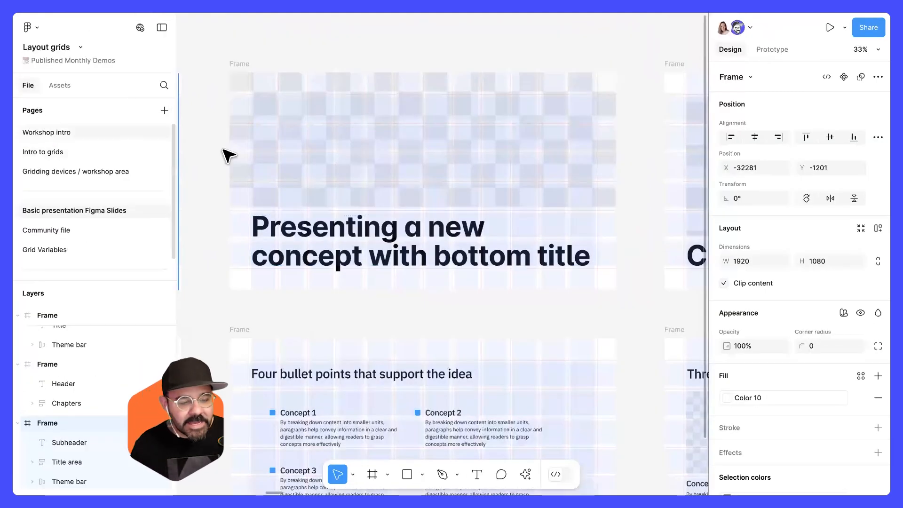
click(82, 165)
click(84, 132)
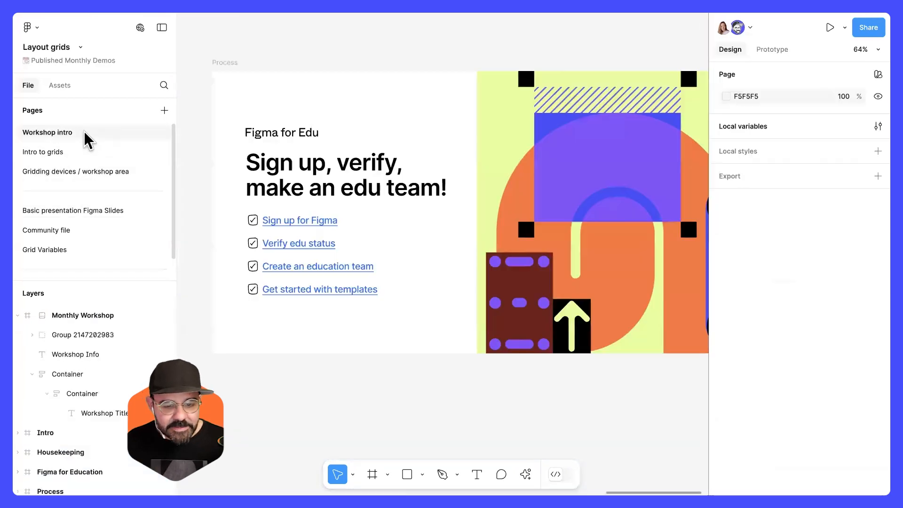
click(81, 149)
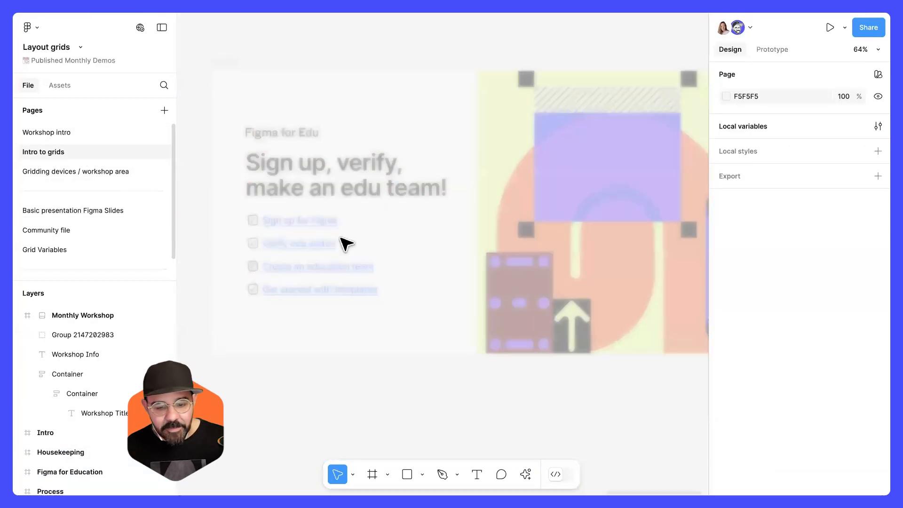
scroll(365, 273, down, 1)
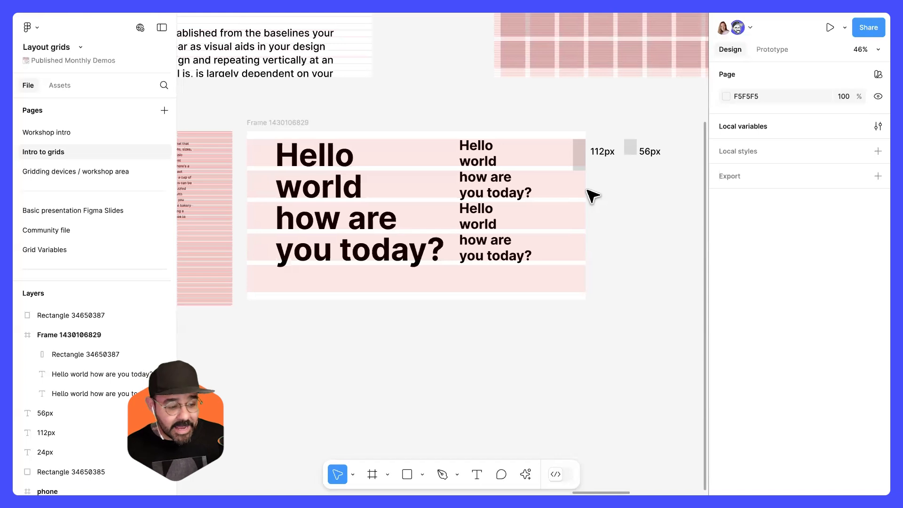
drag(583, 158, 407, 380)
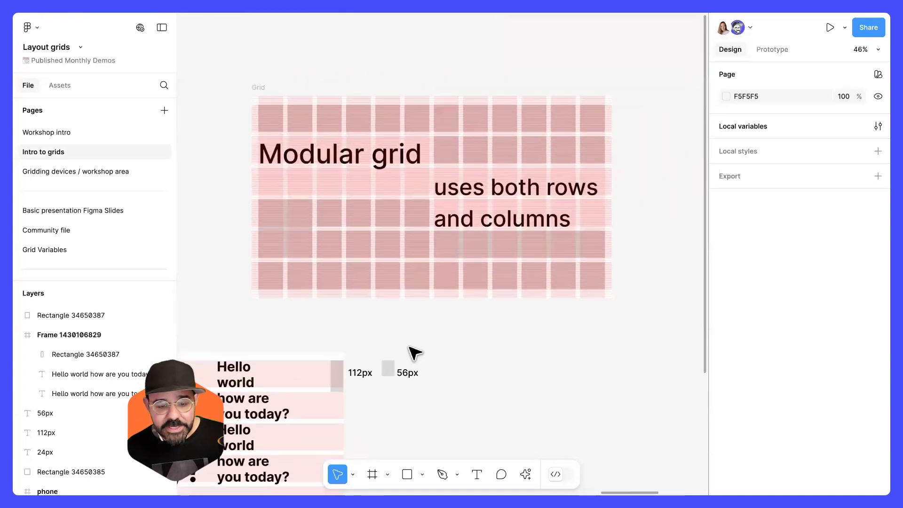
Pan and zoom around the Intro to grids canvas to examine the Hello world, phone and Modular grid frames.
drag(406, 324, 476, 240)
scroll(524, 230, left, 2)
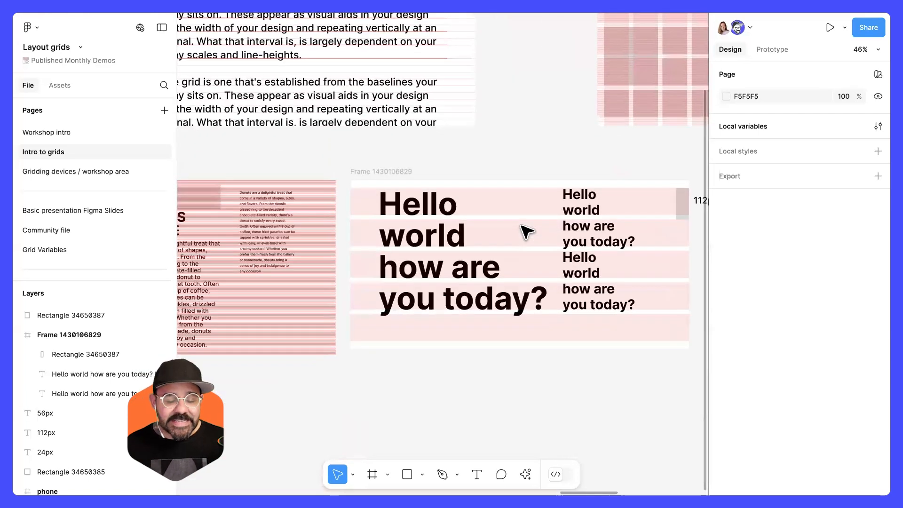
scroll(518, 264, down, 5)
click(467, 150)
drag(467, 149, 322, 282)
click(638, 163)
drag(684, 187, 512, 304)
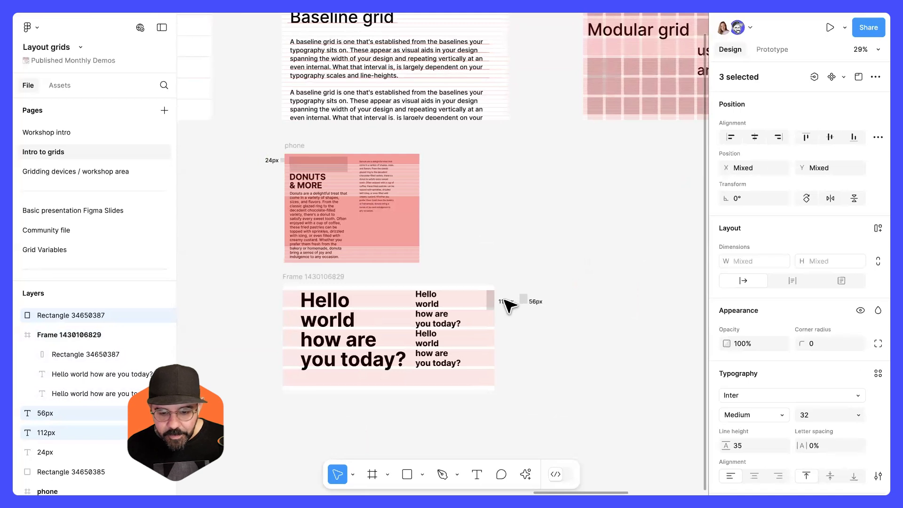
click(520, 317)
scroll(520, 325, up, 10)
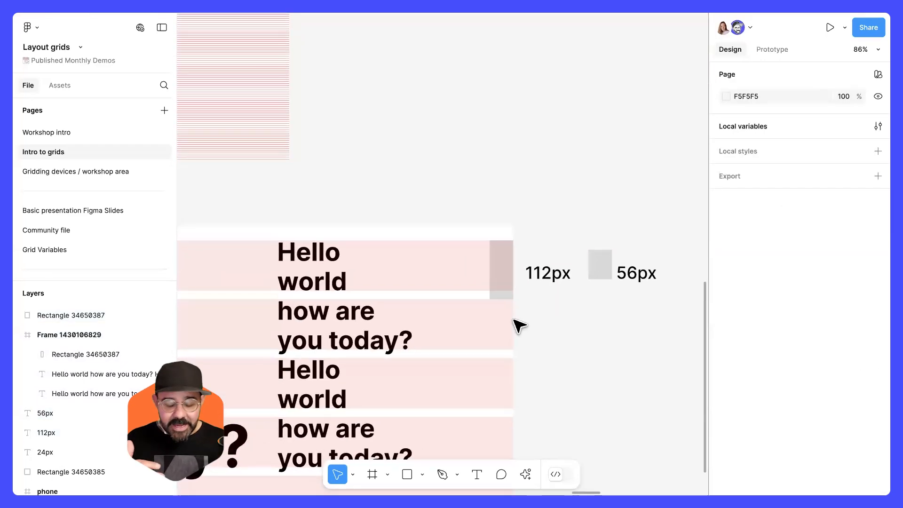
scroll(520, 325, down, 5)
drag(572, 181, 498, 296)
scroll(498, 296, down, 5)
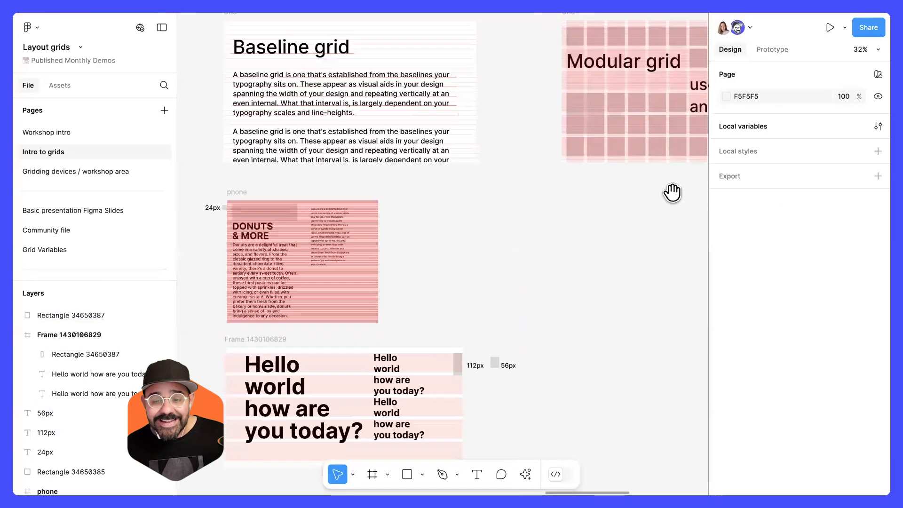
drag(673, 192, 463, 246)
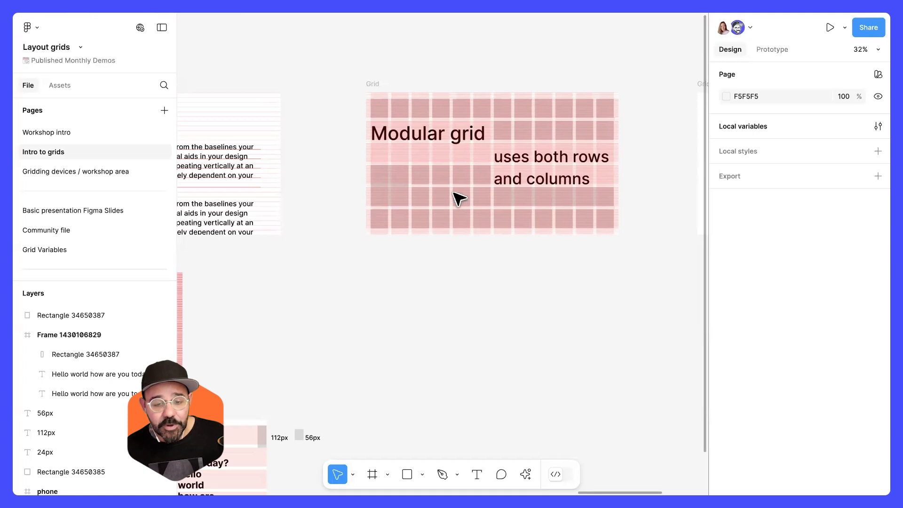
scroll(460, 198, up, 5)
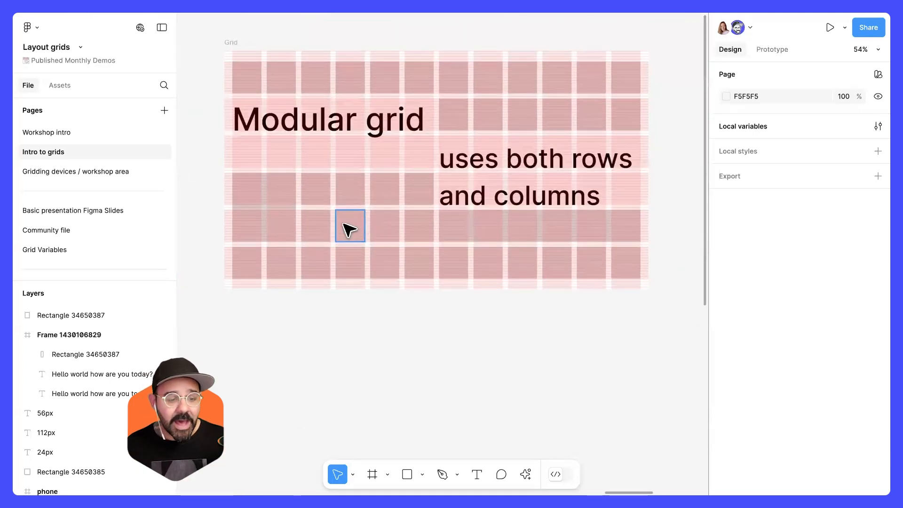
Open the Gridding devices / workshop area page and browse its Advanced layout and Resources frames.
click(130, 181)
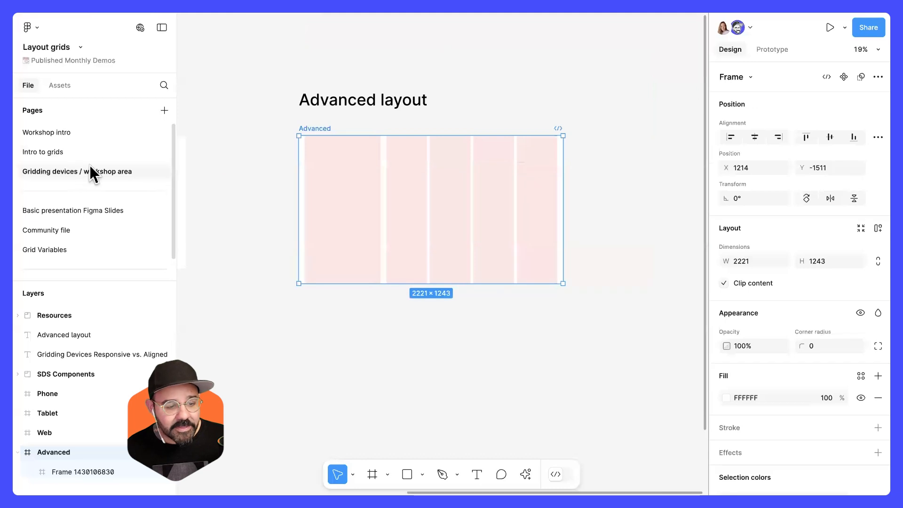
scroll(277, 214, down, 3)
scroll(264, 291, left, 5)
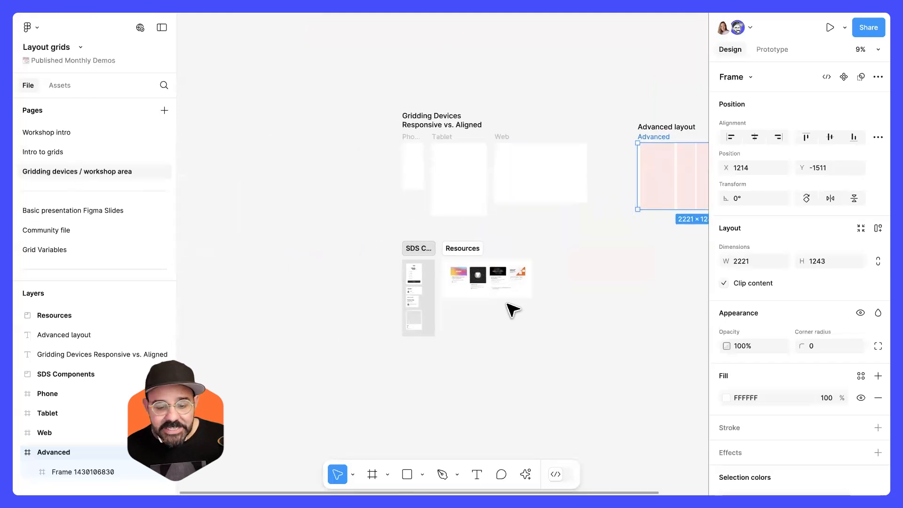
scroll(512, 306, up, 5)
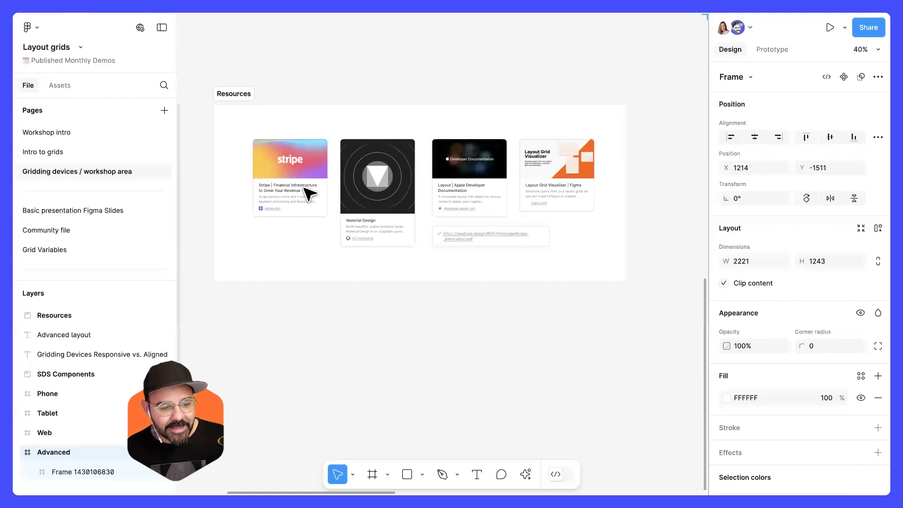
Return to the Intro to grids page and inspect how the Modular grid's rectangles fit its cells.
click(88, 151)
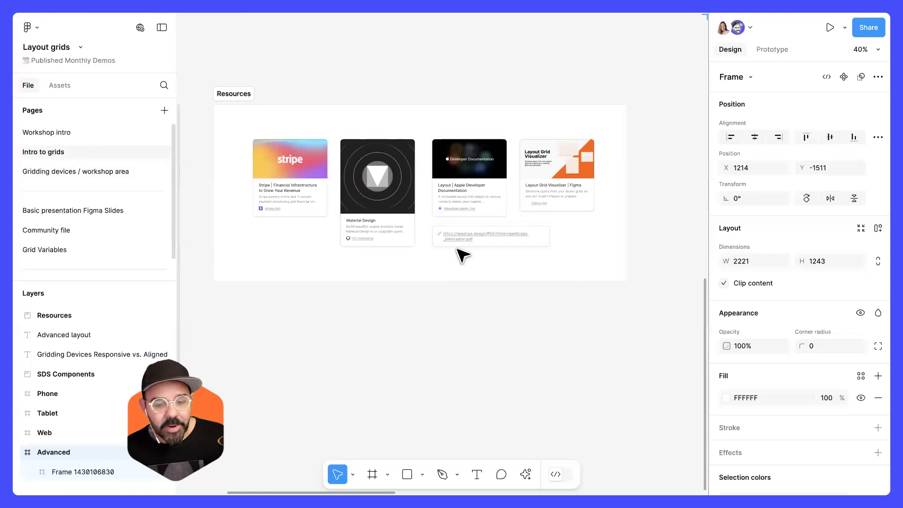
scroll(533, 251, down, 1)
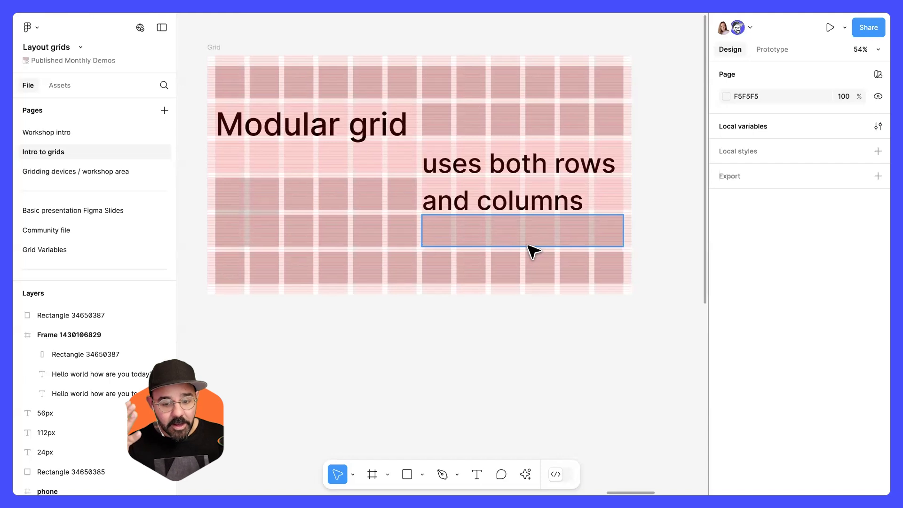
key(space)
drag(302, 298, 321, 297)
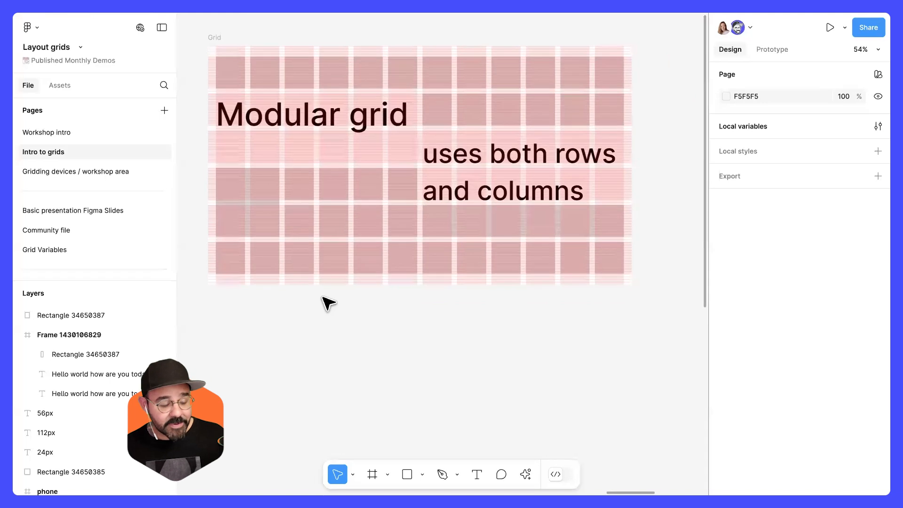
key(space)
drag(335, 301, 348, 308)
key(space)
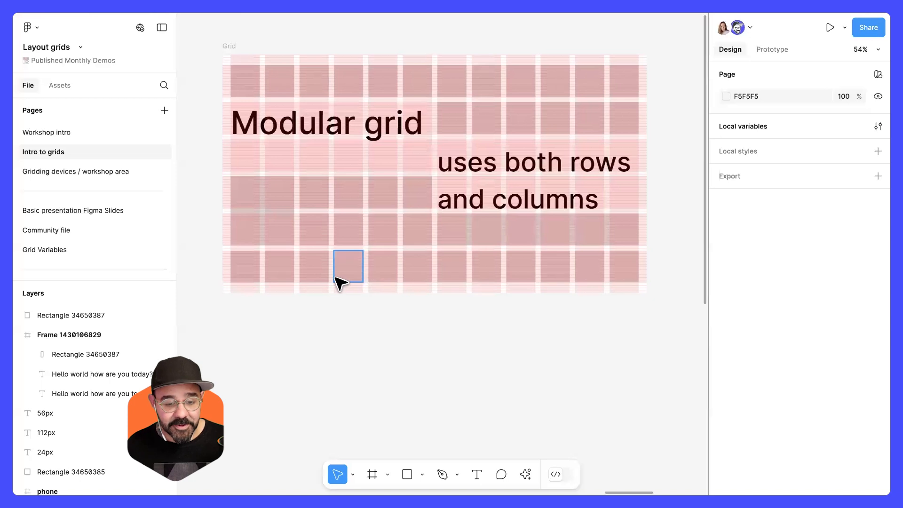
scroll(384, 199, up, 2)
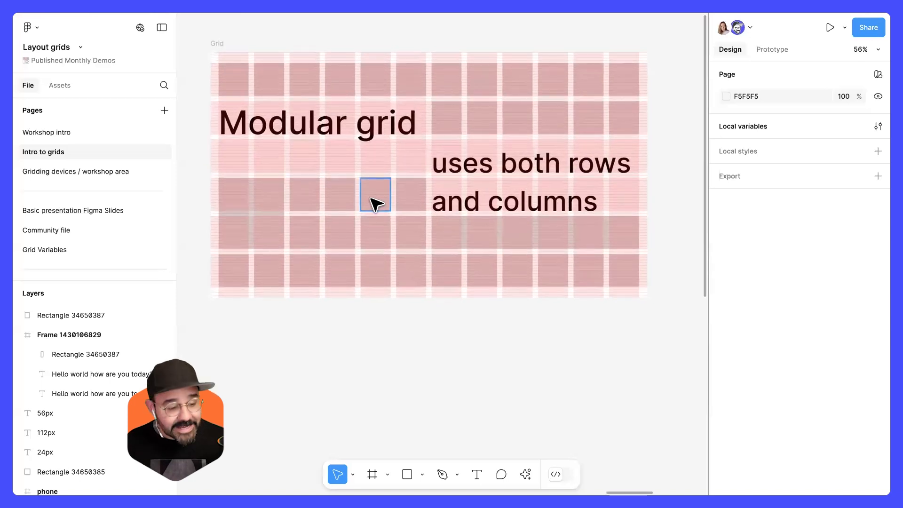
Hide the layout grids and pan through the column and row example frames.
key(shift+g)
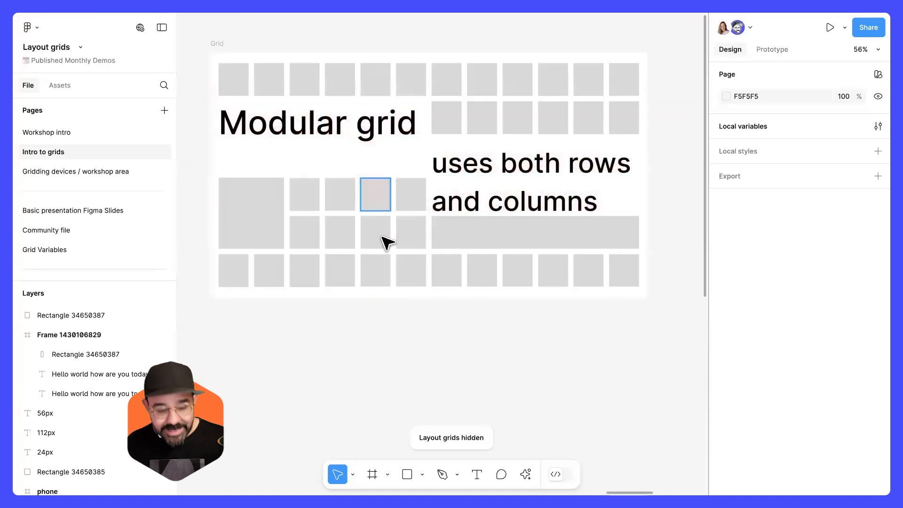
drag(334, 330, 518, 301)
scroll(480, 301, down, 5)
drag(377, 308, 696, 256)
drag(287, 281, 748, 289)
drag(348, 276, 599, 278)
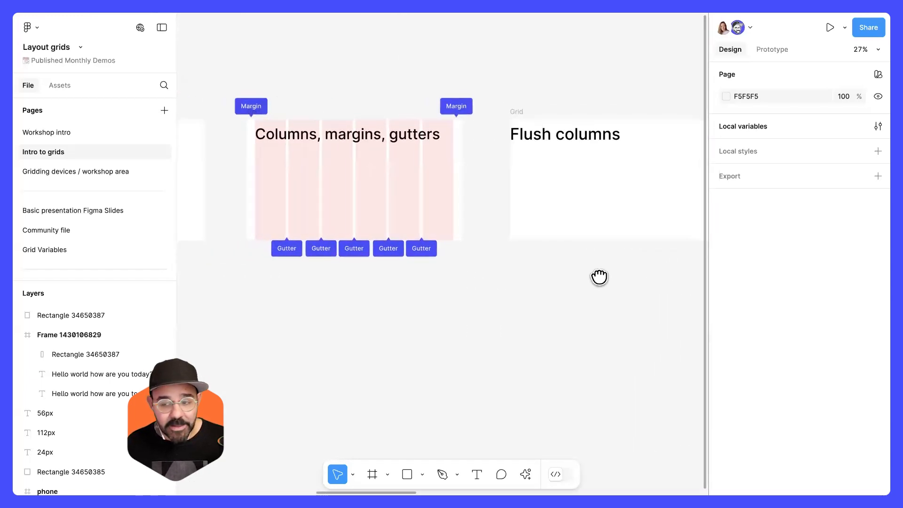
drag(457, 282, 146, 274)
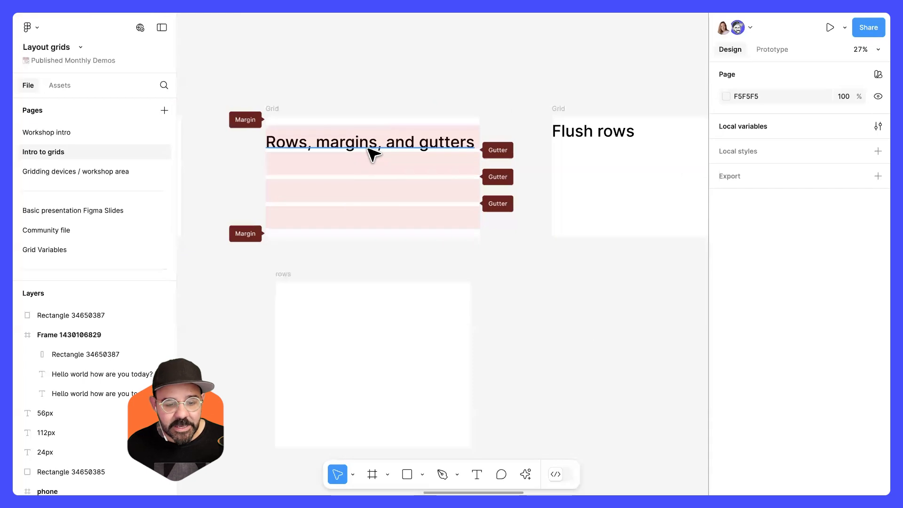
drag(514, 302, 52, 286)
Pan to the phone and Hello world frames and show the layout grids again.
scroll(458, 285, down, 3)
scroll(458, 285, right, 3)
scroll(373, 282, up, 8)
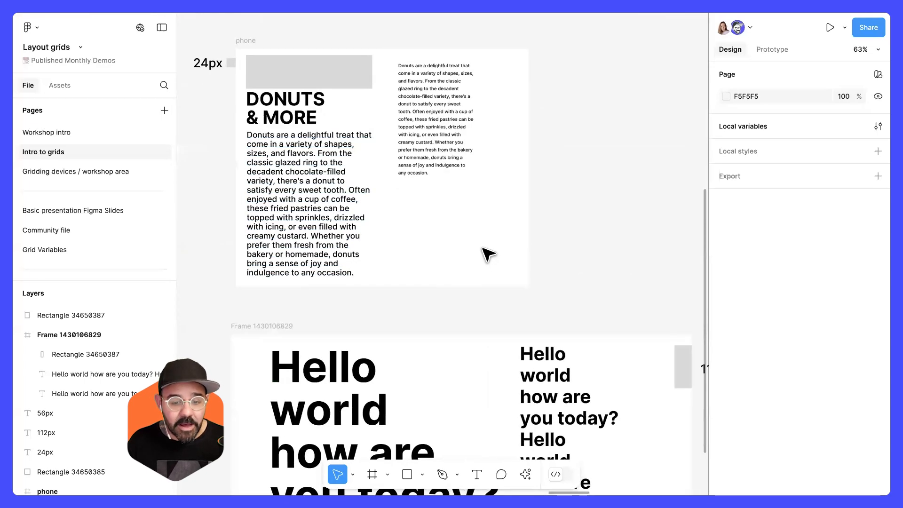
drag(475, 246, 507, 212)
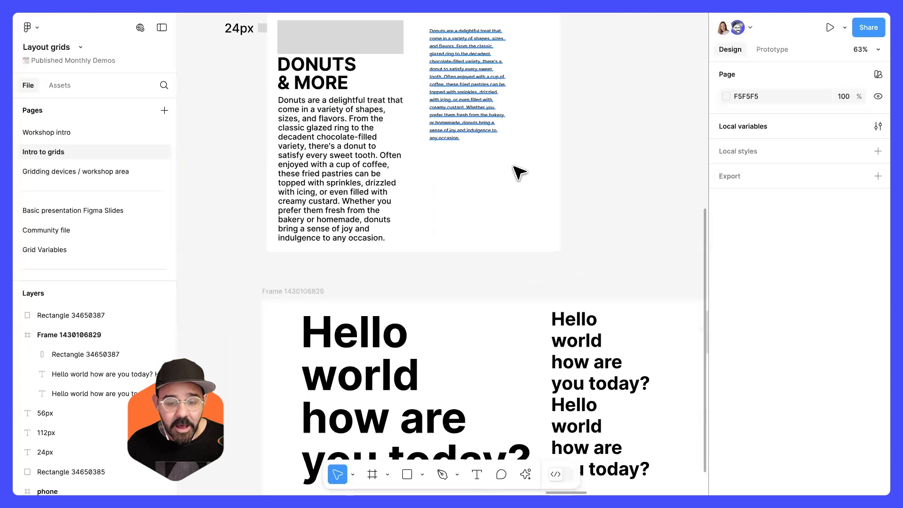
scroll(459, 228, down, 3)
scroll(459, 228, right, 1)
key(shift+g)
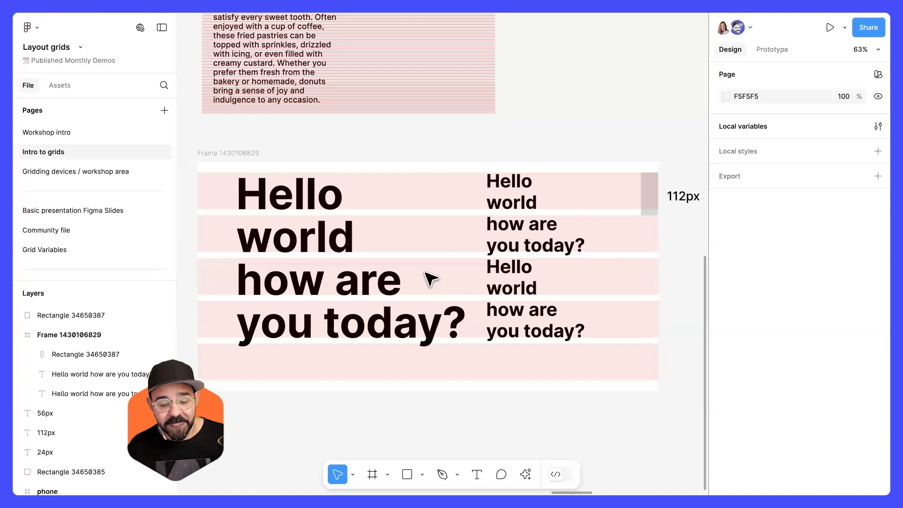
Select the large "Hello world how are you today?" text and nudge it left three times.
drag(432, 282, 458, 300)
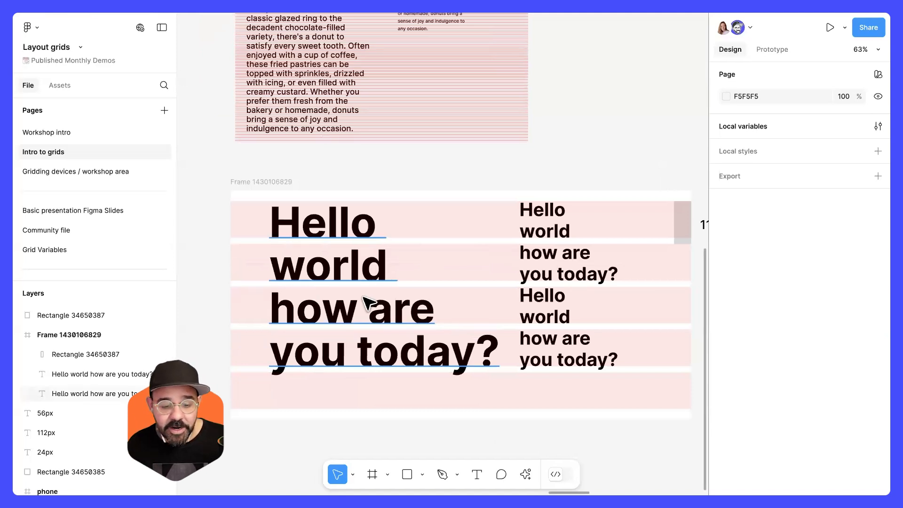
click(398, 309)
key(shift+Left)
key(shift+Left)
key(shift+Left)
Select the smaller Hello world text column and pan back across the canvas.
scroll(489, 315, right, 3)
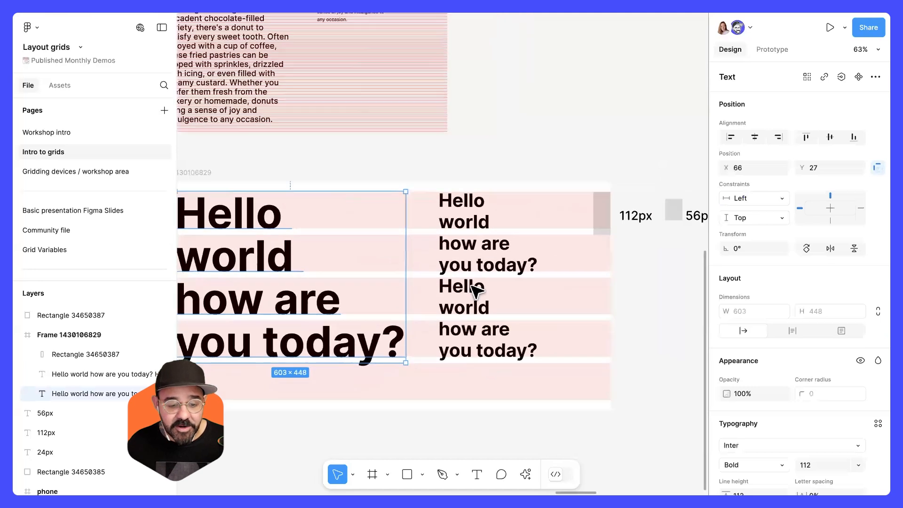
click(472, 268)
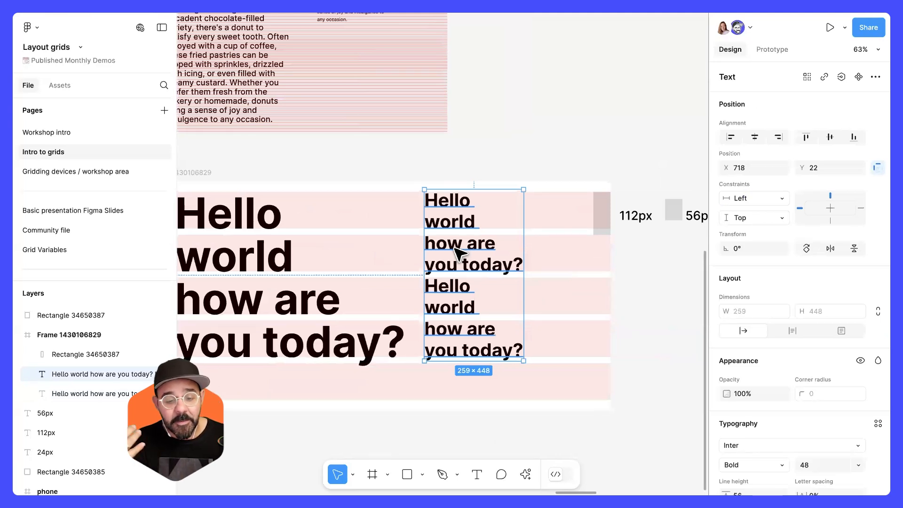
scroll(455, 249, down, 3)
drag(663, 181, 236, 320)
scroll(377, 280, up, 5)
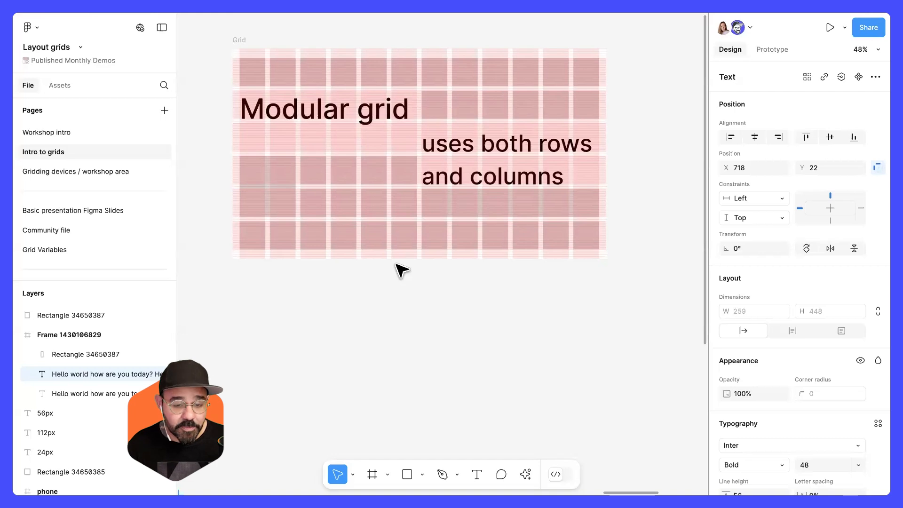
scroll(409, 296, down, 5)
scroll(419, 317, down, 5)
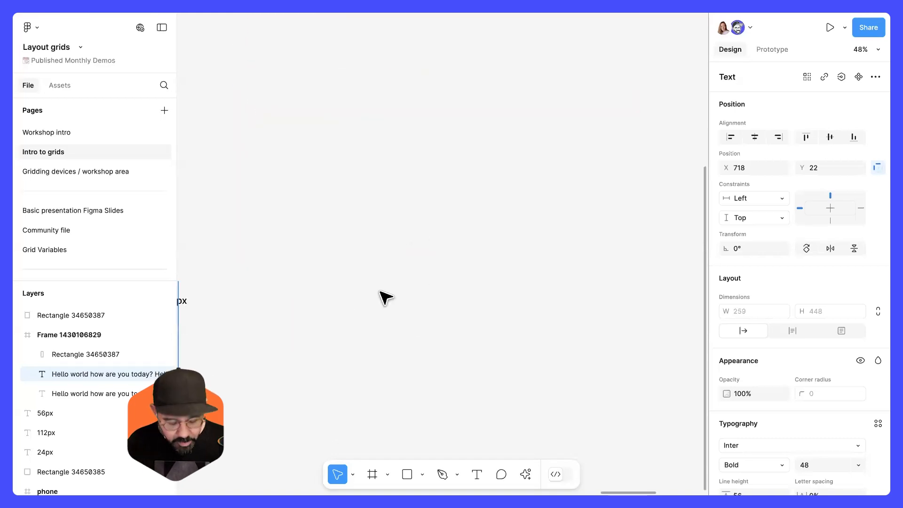
Create a new Slide 16:9 frame with the Frame tool preset.
key(f)
drag(400, 182, 357, 191)
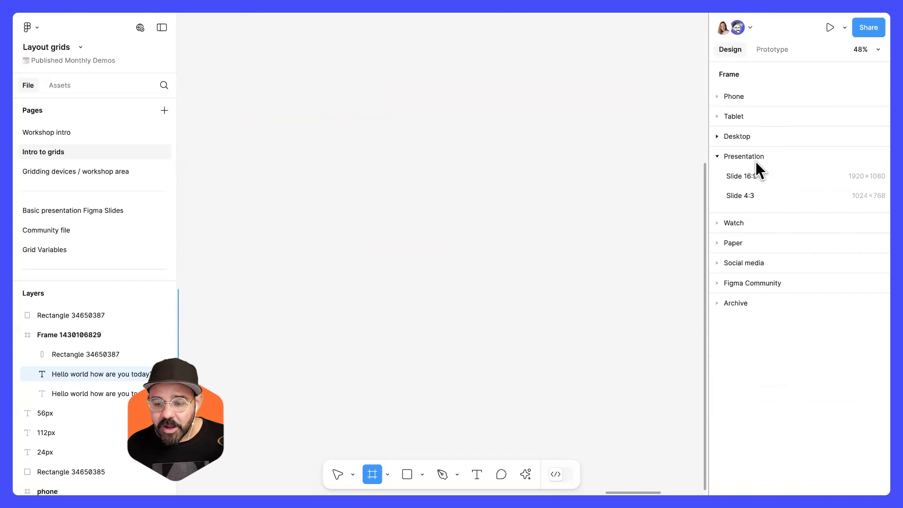
click(753, 176)
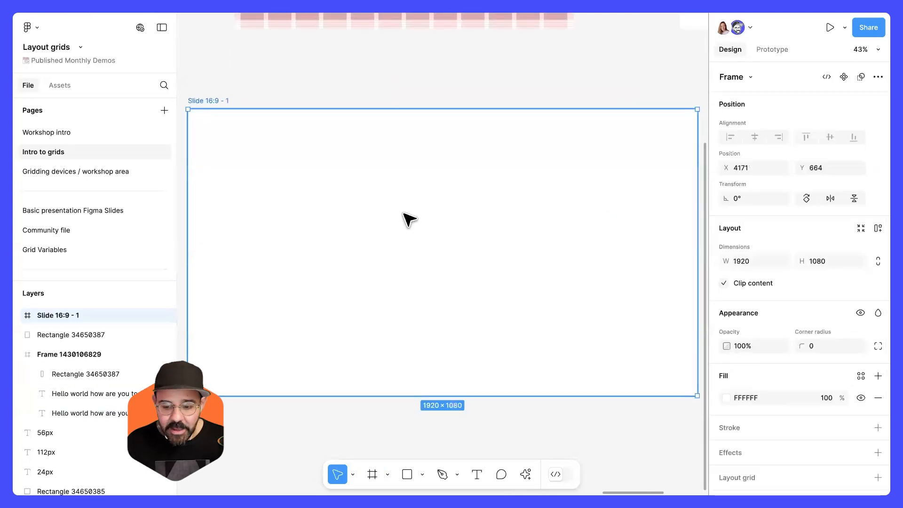
Add a layout grid to the slide frame and switch it to 5 columns.
scroll(799, 414, down, 2)
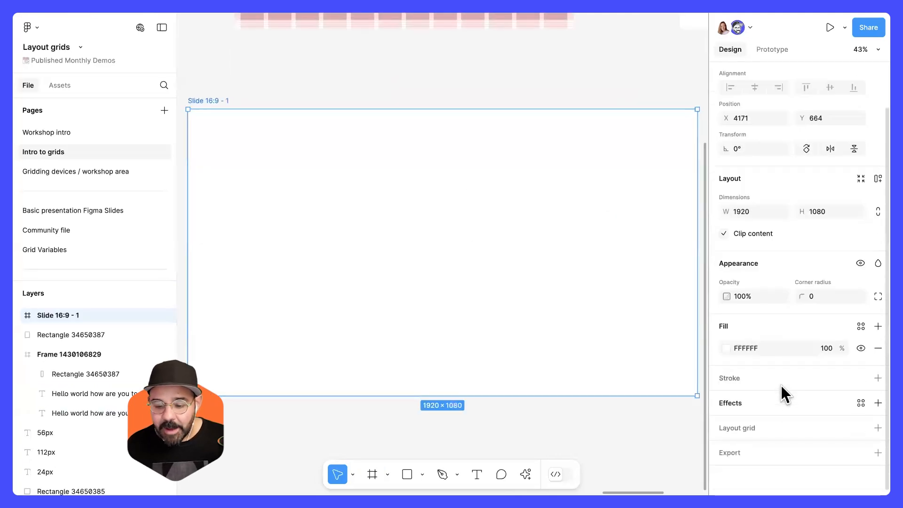
click(736, 426)
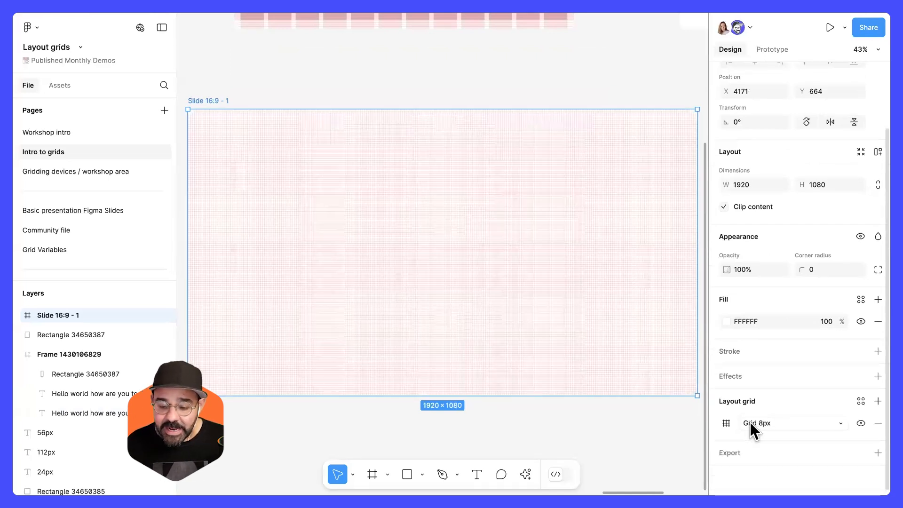
click(749, 422)
click(773, 436)
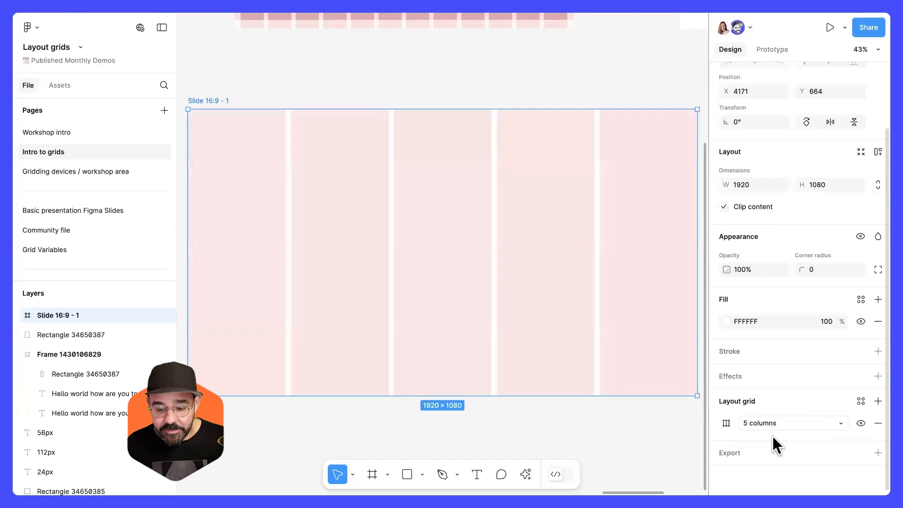
Open the slide's column grid settings and enter a gutter of 48 and a margin of 16.
click(727, 424)
drag(665, 343, 454, 278)
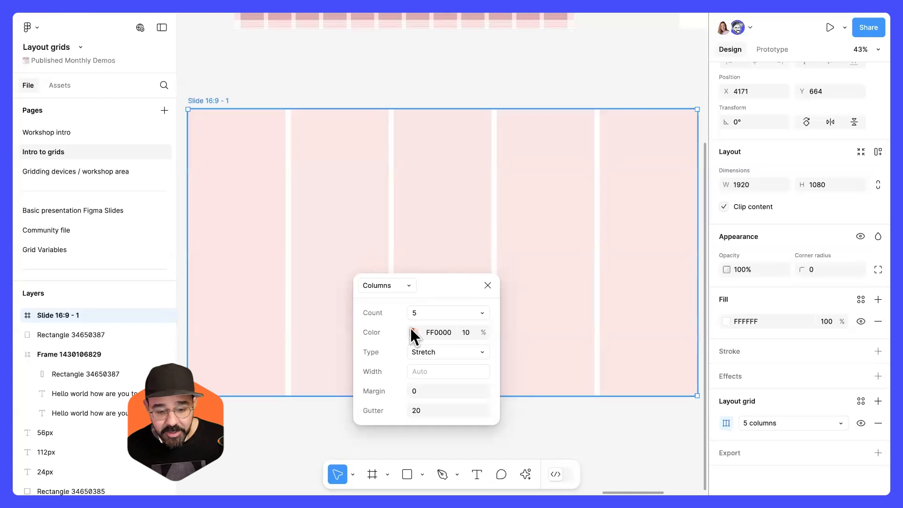
drag(697, 272, 696, 247)
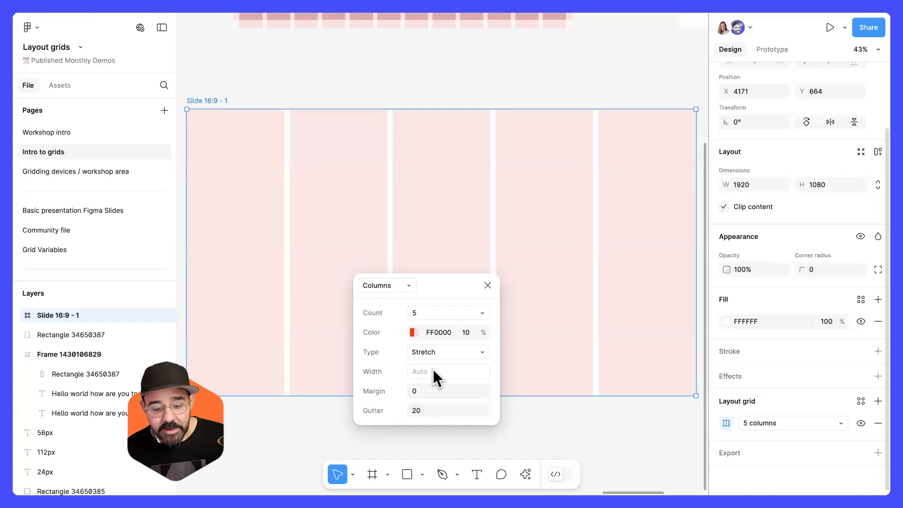
click(435, 410)
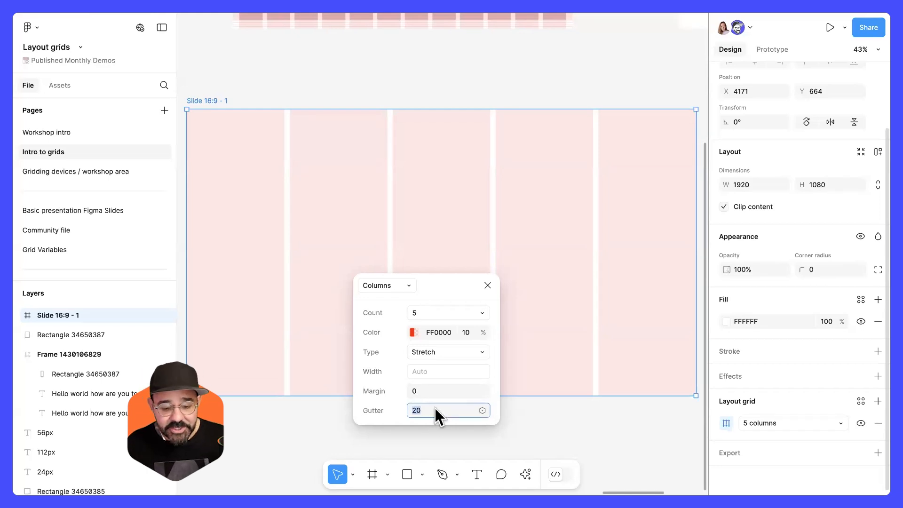
text(48)
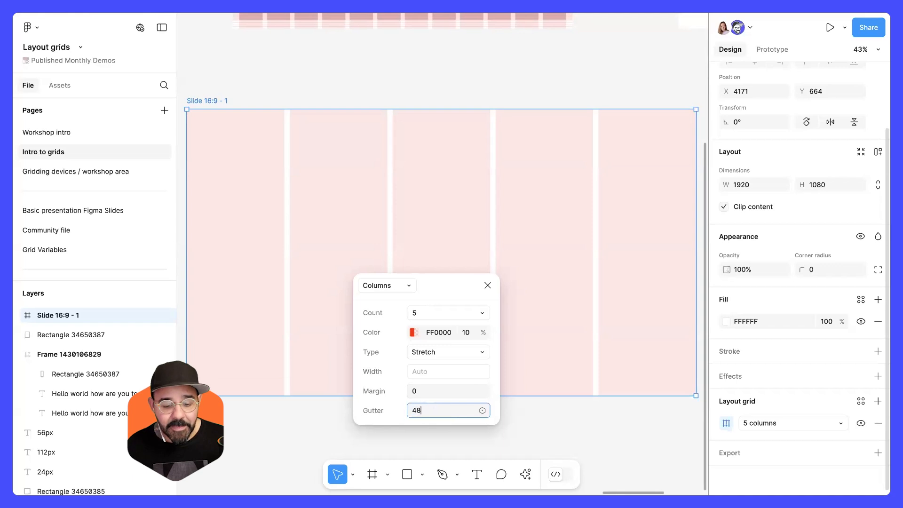
click(438, 390)
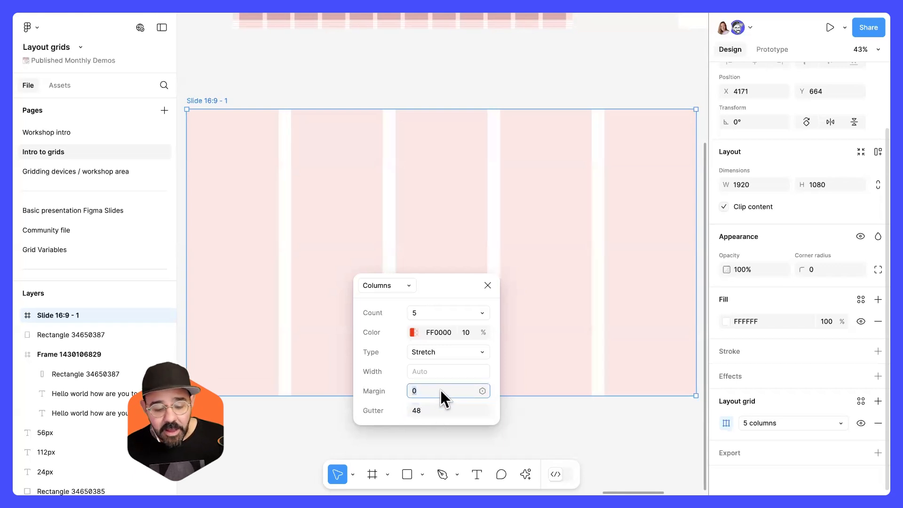
text(16)
key(Return)
Set the column grid margin to 48 and the gutter to 16.
click(440, 391)
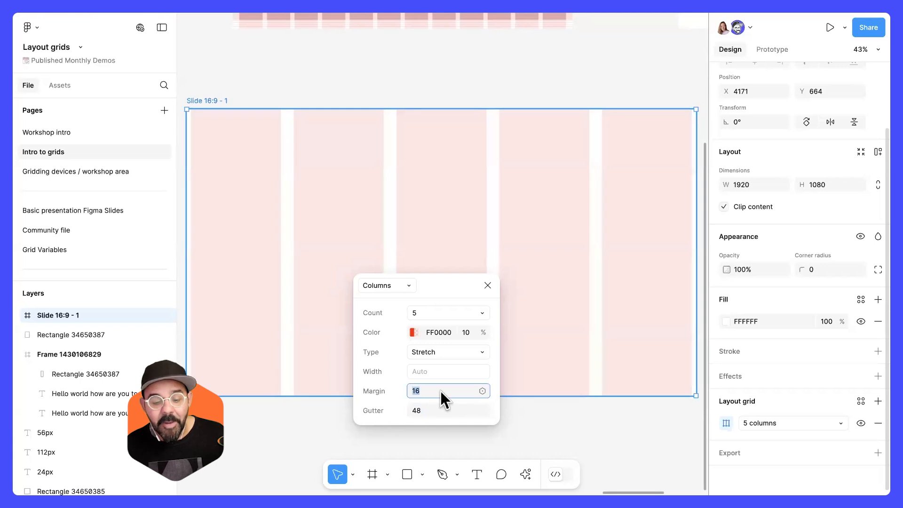
text(48)
key(Return)
click(436, 408)
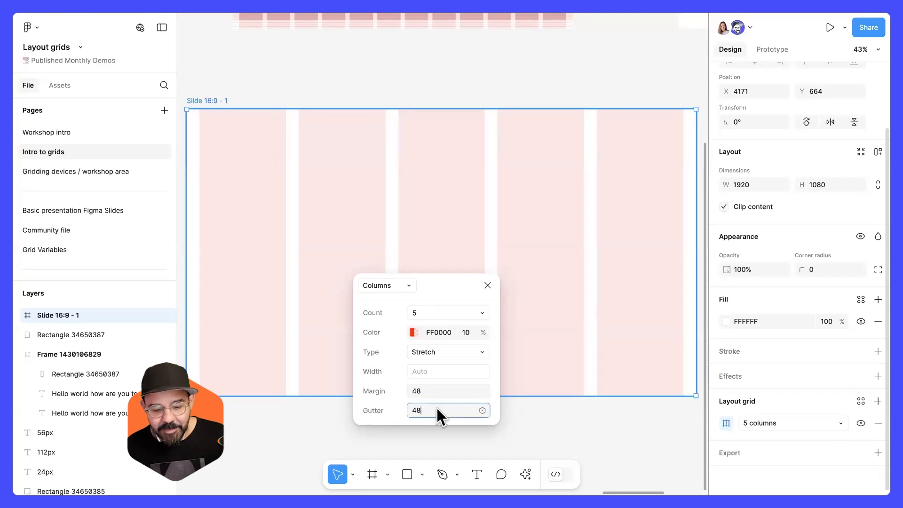
text(16)
key(Return)
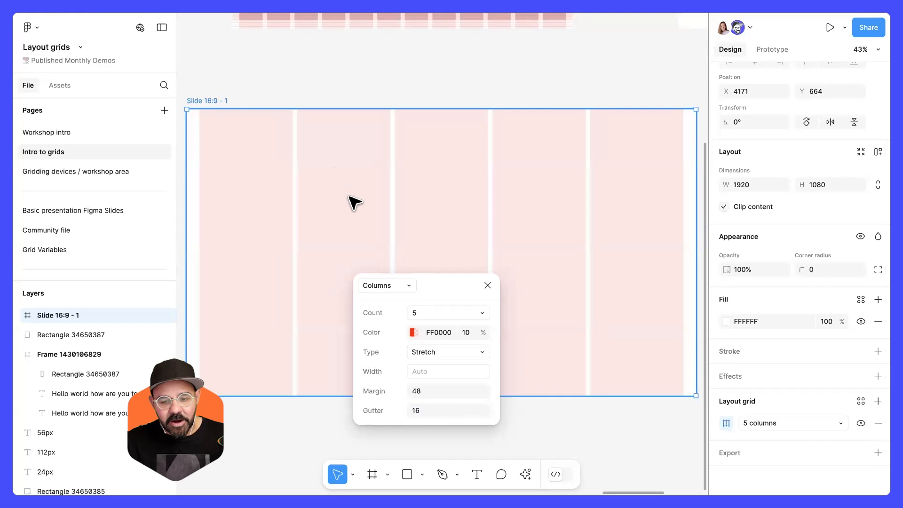
Change the slide's column grid count to 12.
click(437, 310)
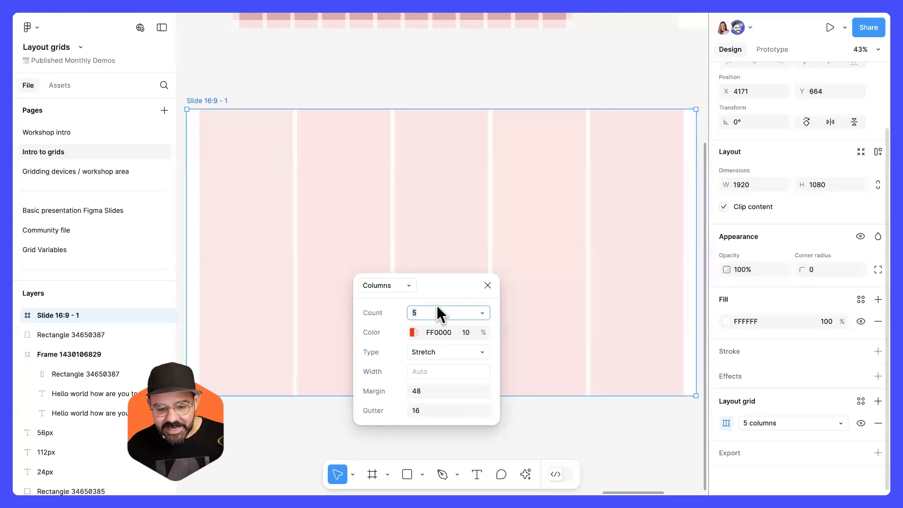
text(12)
key(Return)
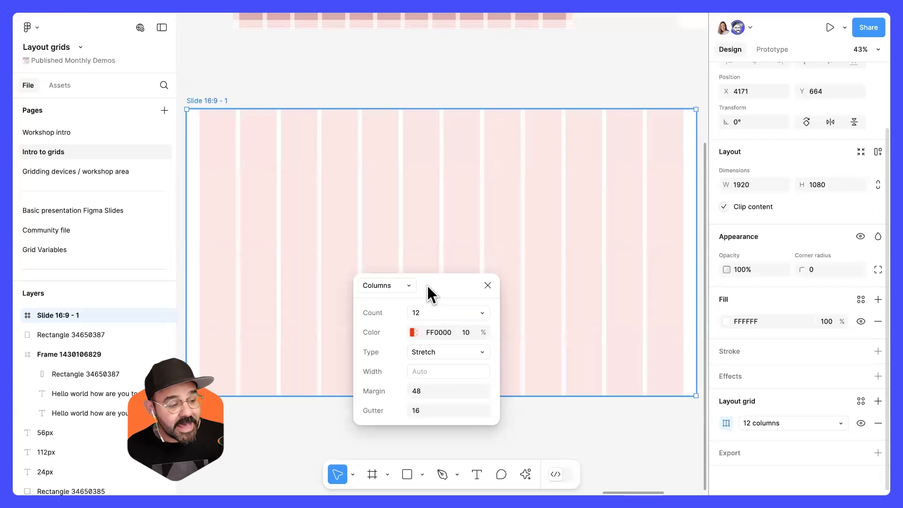
drag(436, 278, 438, 306)
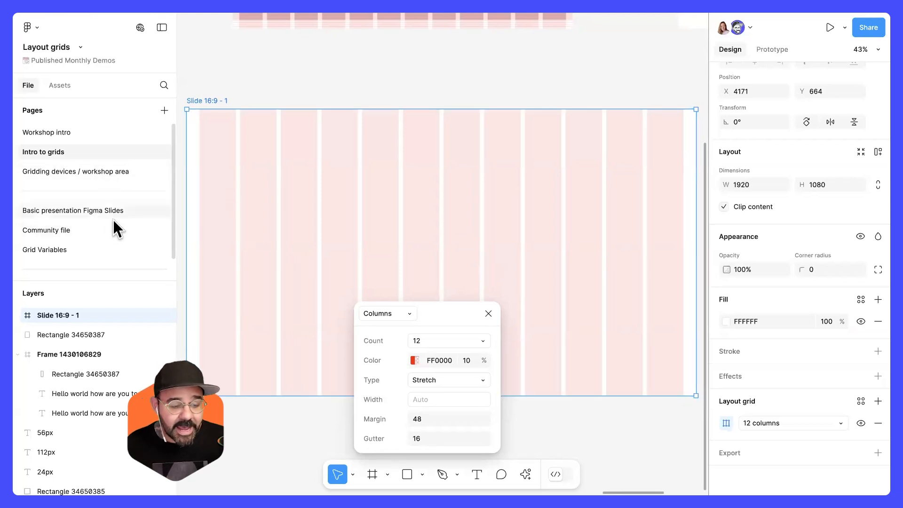
Visit the Gridding devices / workshop area page and return to the Intro to grids page.
click(99, 173)
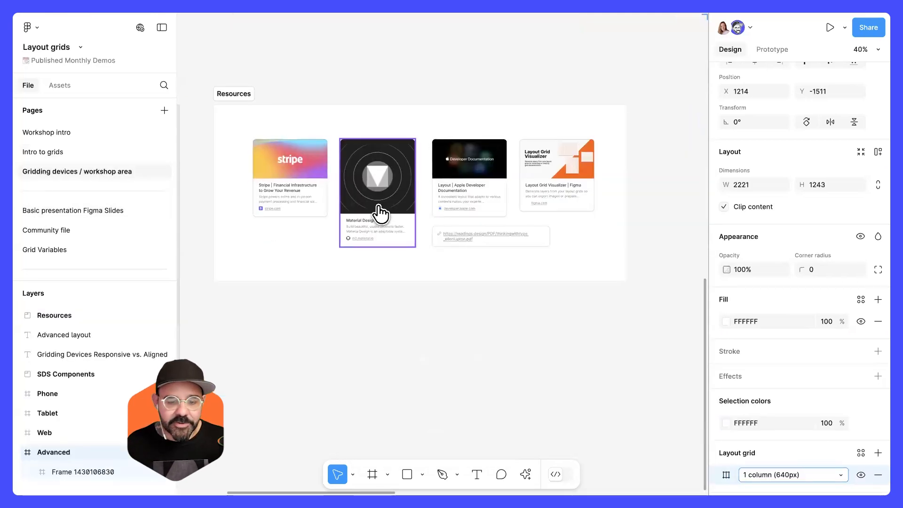
click(40, 150)
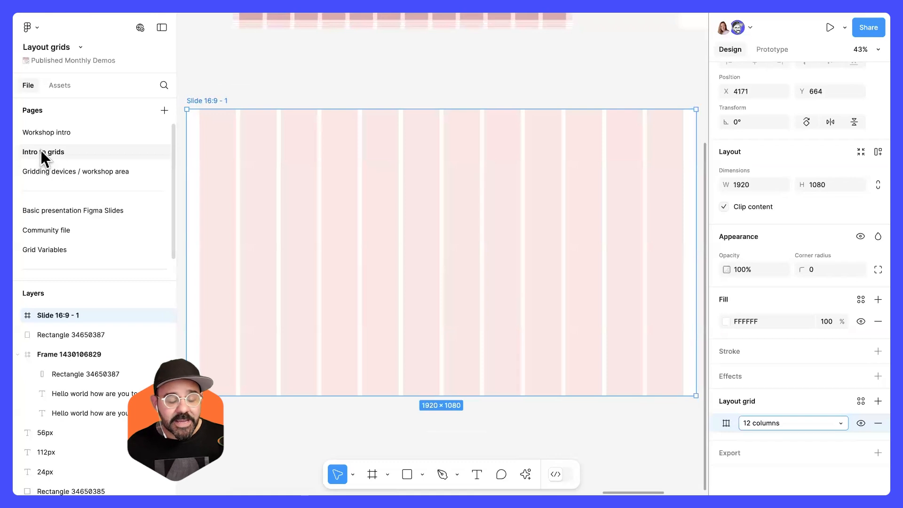
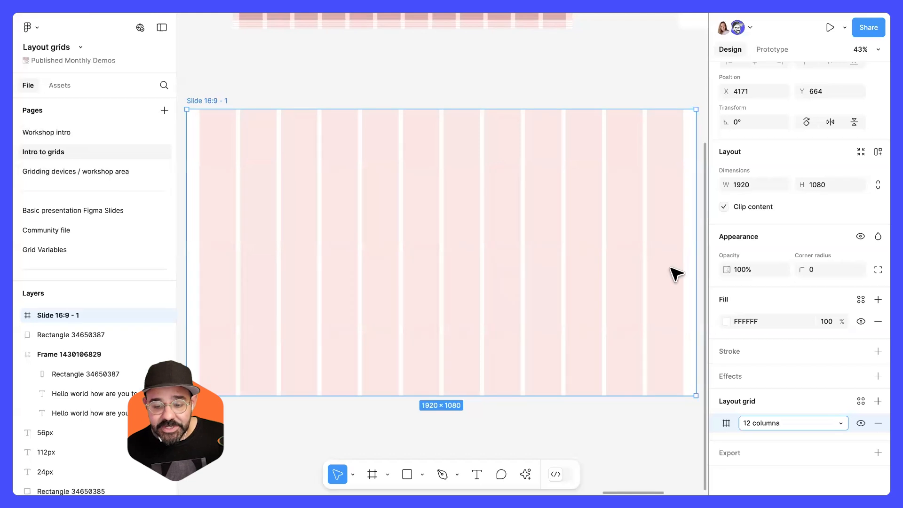
Draw a rectangle about 904 × 397 on the slide snapped to the columns and set its horizontal constraint to Left + Right.
key(r)
drag(314, 222, 493, 327)
drag(426, 283, 319, 244)
drag(377, 230, 439, 226)
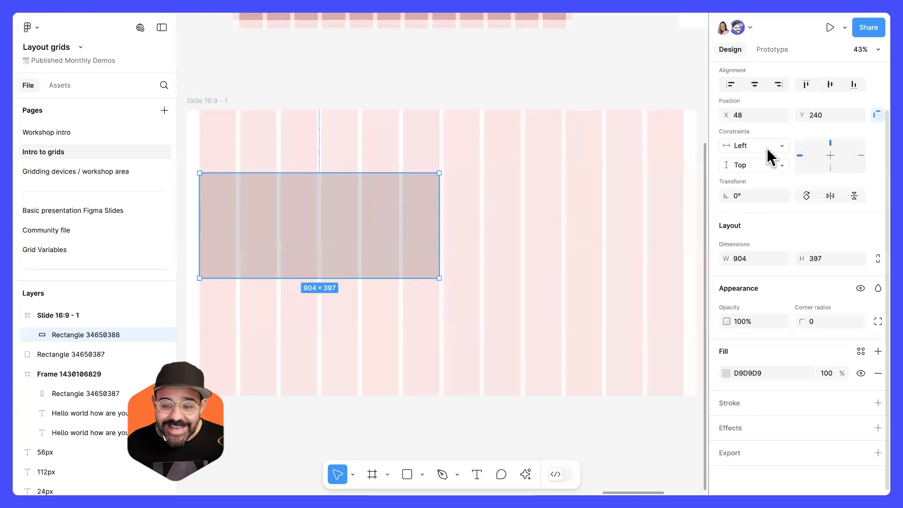
click(781, 150)
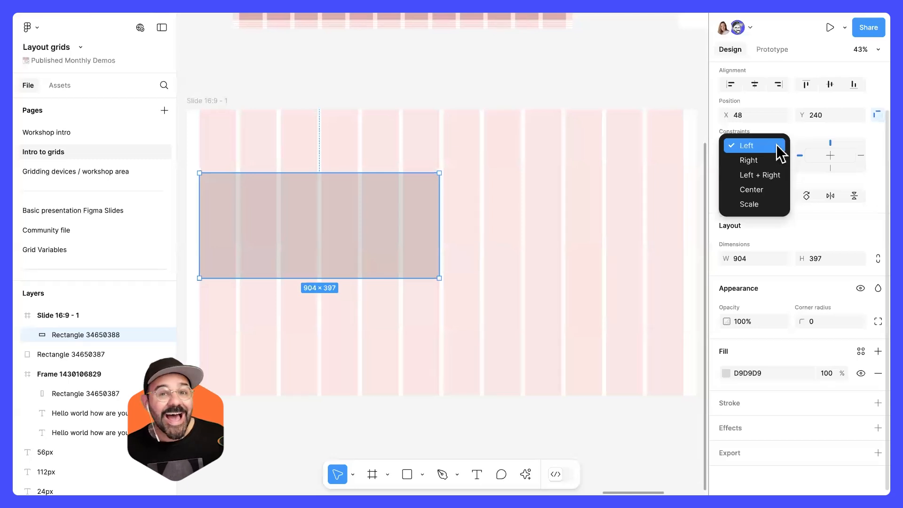
click(777, 183)
Resize the slide narrower to test the rectangle's stretching, then undo the resize.
click(210, 102)
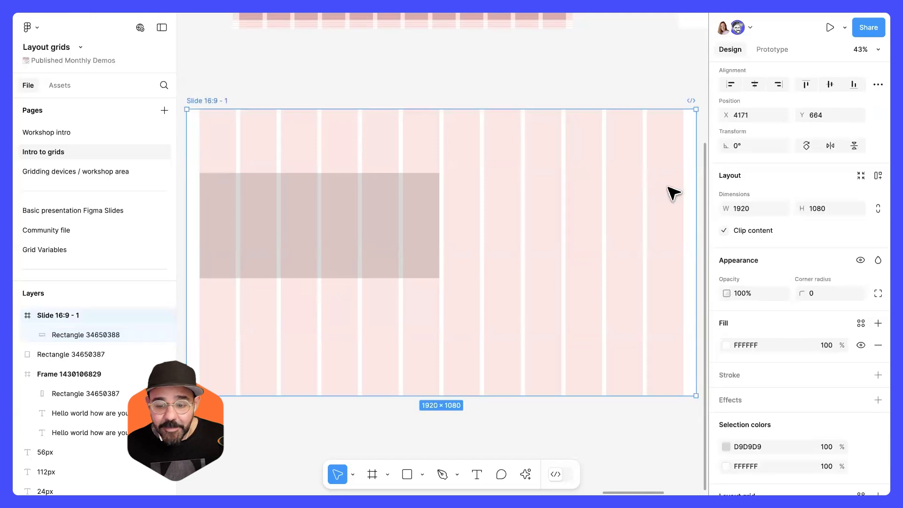
drag(695, 188, 606, 187)
click(318, 209)
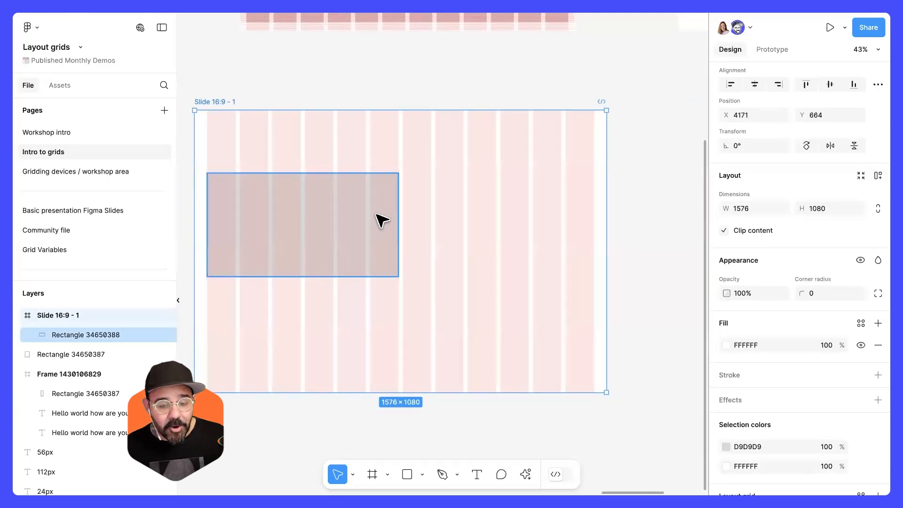
key(ctrl+z)
key(Escape)
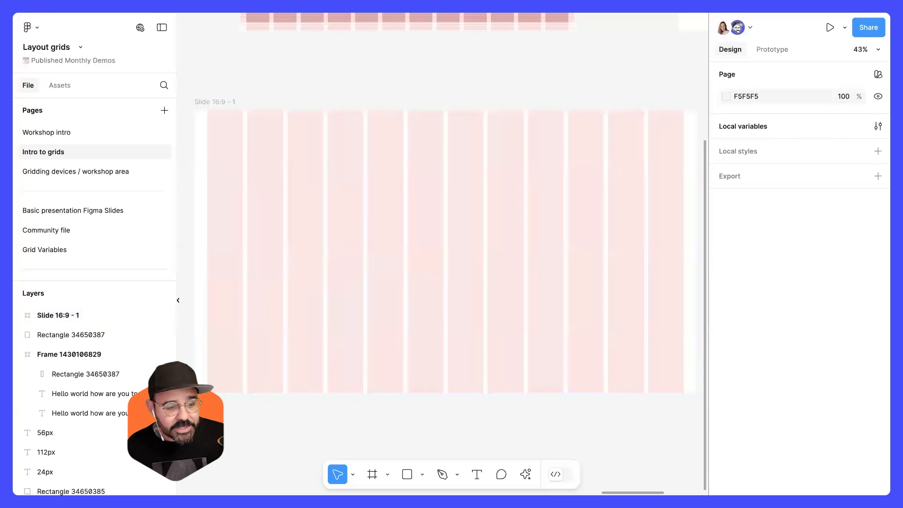
Copy the Product Info Card component from the Gridding devices / workshop area page and return to Intro to grids.
click(96, 172)
scroll(407, 264, left, 10)
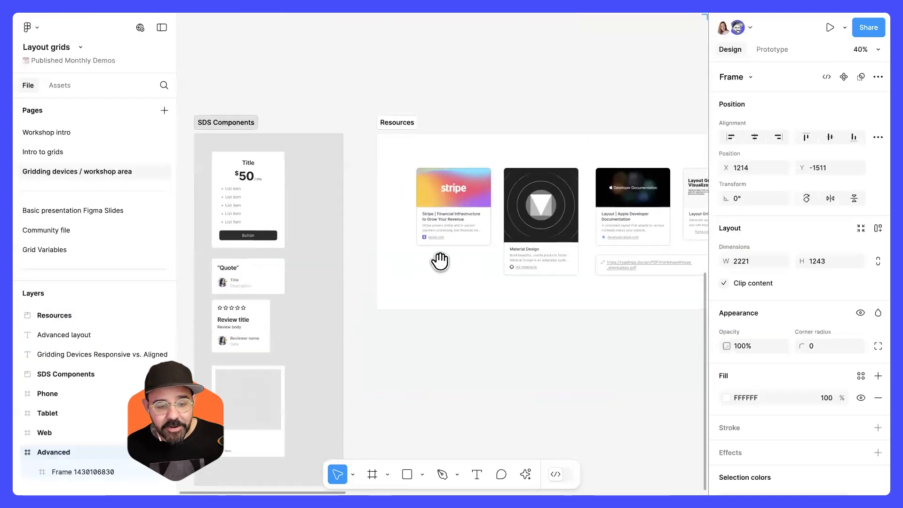
click(382, 238)
click(369, 387)
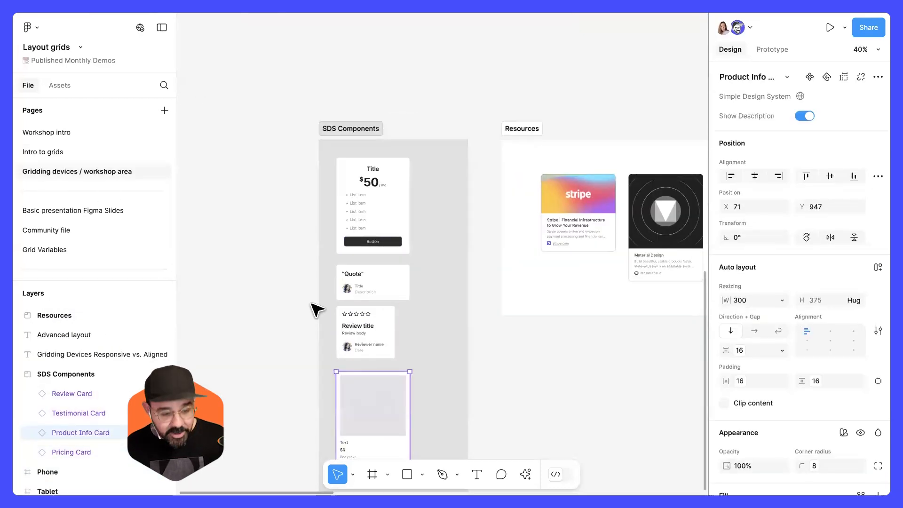
click(94, 153)
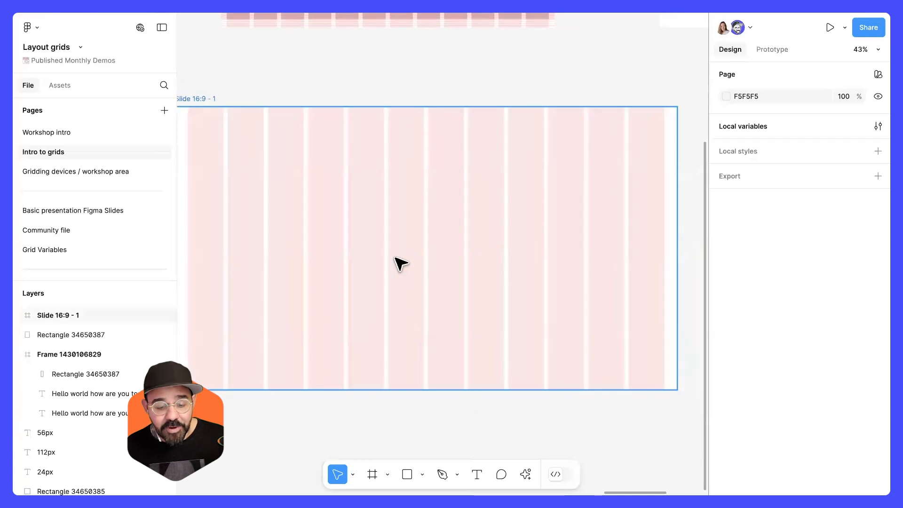
Paste the Product Info Card onto the slide, aligned to the first grid column at the left margin.
key(ctrl+v)
scroll(423, 272, left, 3)
drag(480, 258, 376, 224)
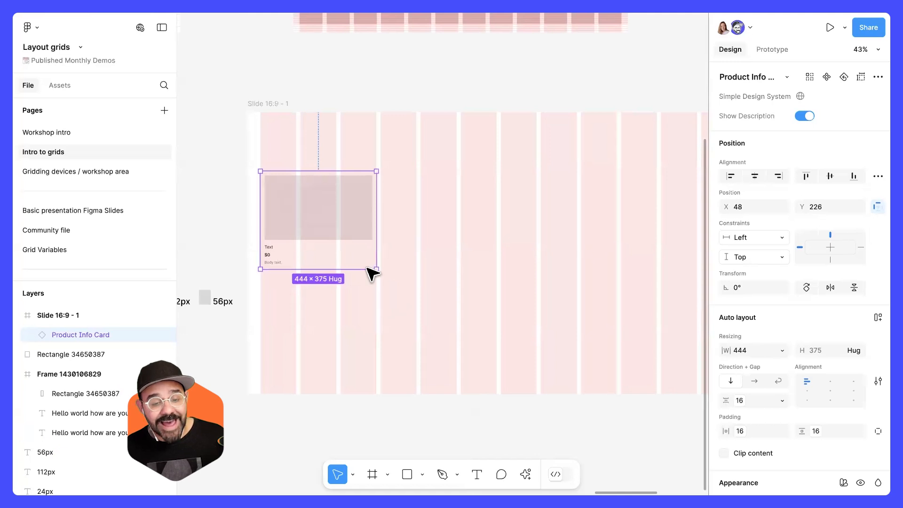
Duplicate the card into four cards spaced across the slide's columns.
drag(316, 227, 365, 230)
drag(347, 198, 585, 213)
click(560, 352)
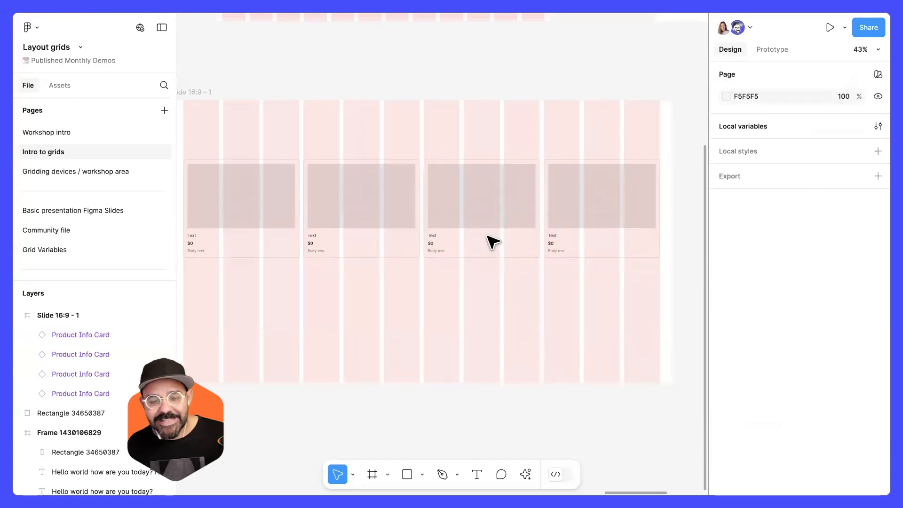
Select the cards and inspect which horizontal constraint options are available for them.
click(267, 228)
shift+click(354, 219)
shift+click(478, 216)
shift+click(600, 222)
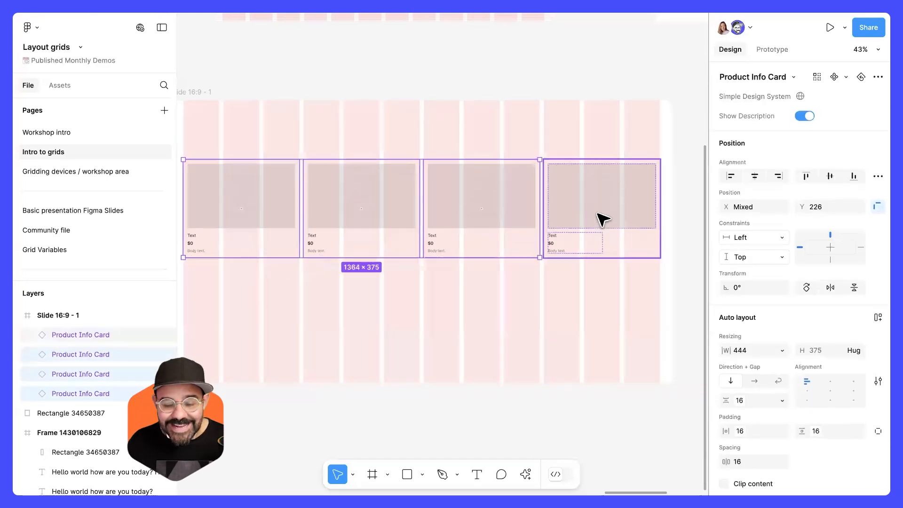
click(756, 238)
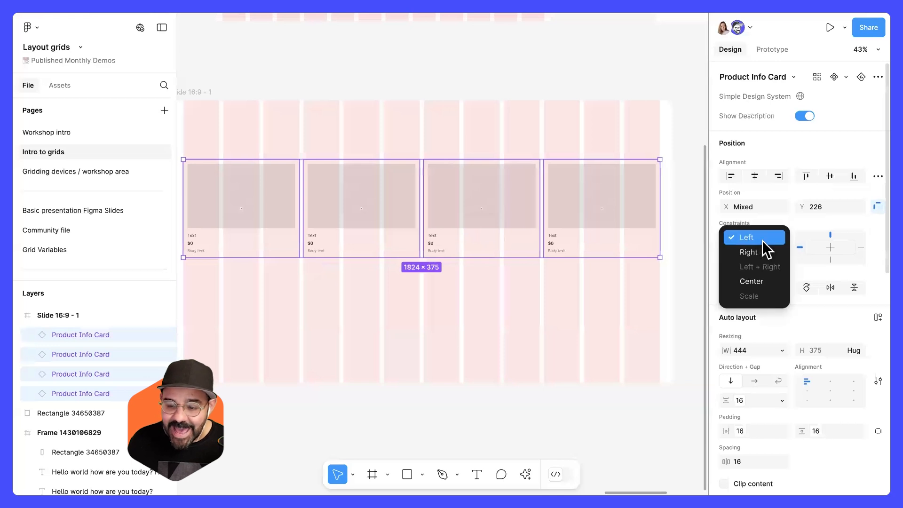
click(620, 291)
drag(424, 299, 462, 298)
click(442, 292)
click(292, 207)
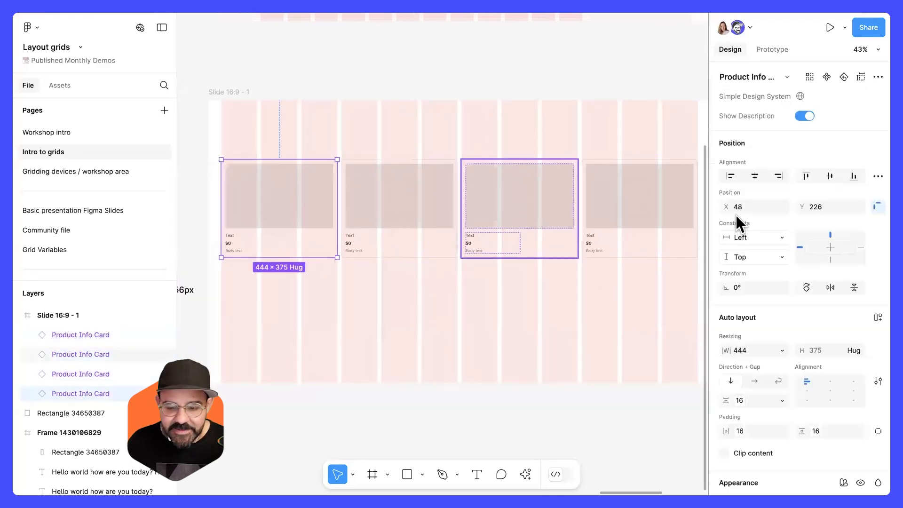
click(766, 242)
key(Escape)
mouse_move(336, 227)
mouse_down()
mouse_move(302, 227)
mouse_move(336, 228)
mouse_up()
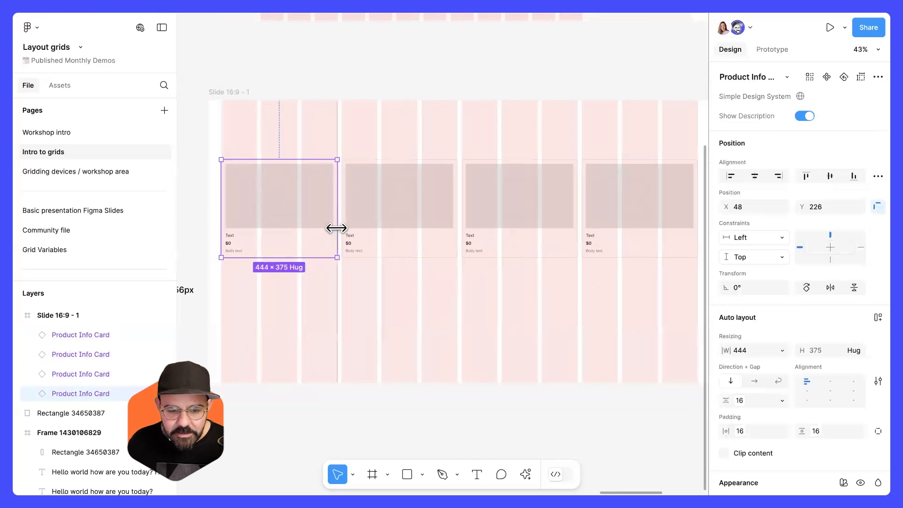
click(778, 241)
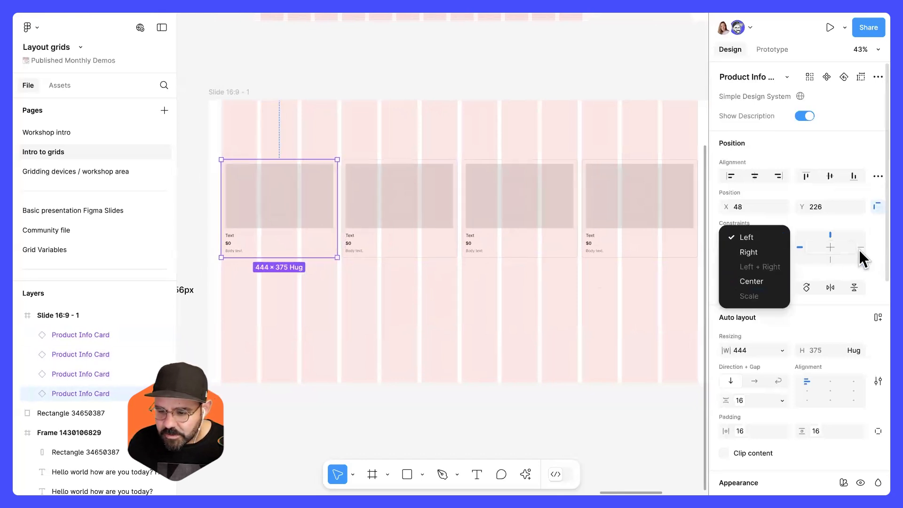
click(290, 242)
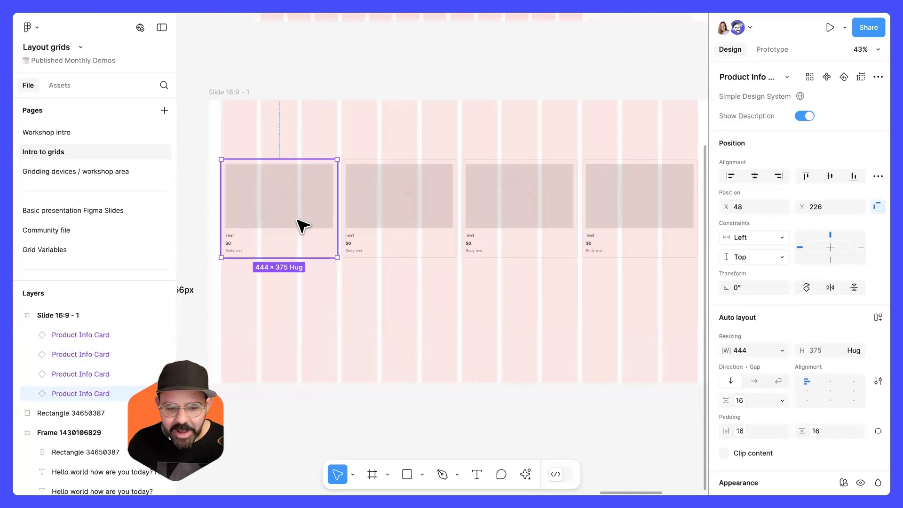
Delete the first Product Info Card from the slide.
drag(282, 199, 278, 258)
key(Delete)
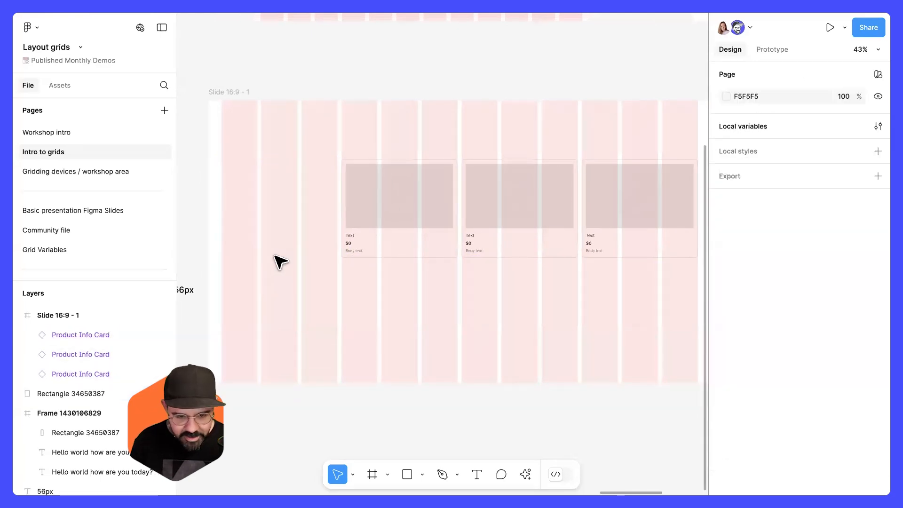
Draw a rectangle about 379 × 232 below the slide.
scroll(322, 237, down, 5)
key(r)
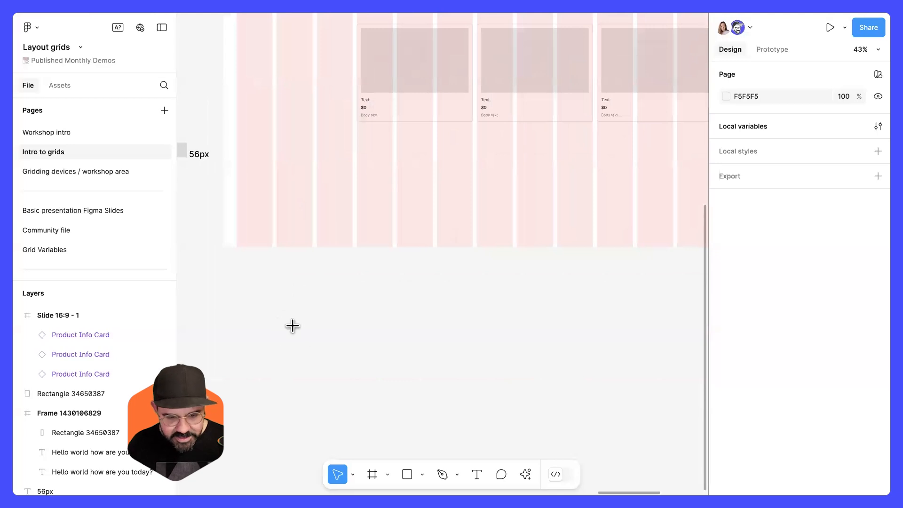
drag(297, 291, 345, 332)
drag(396, 350, 397, 351)
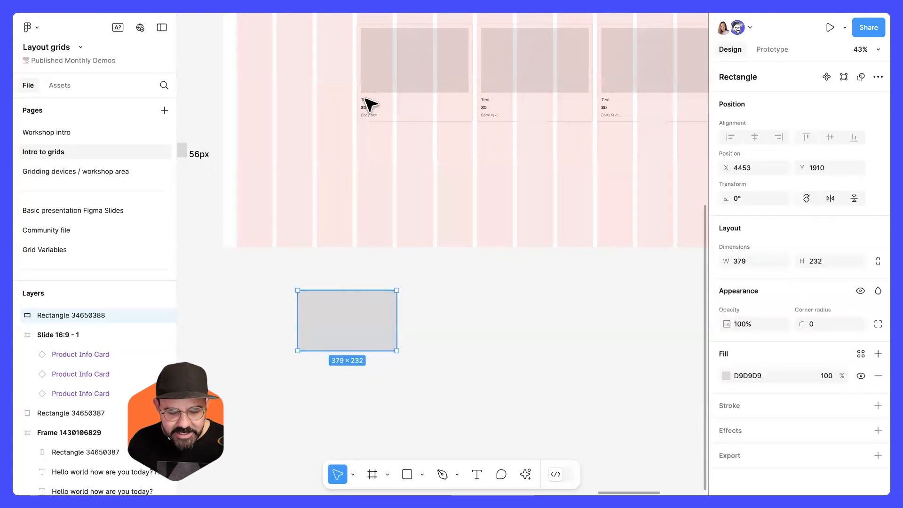
key(r)
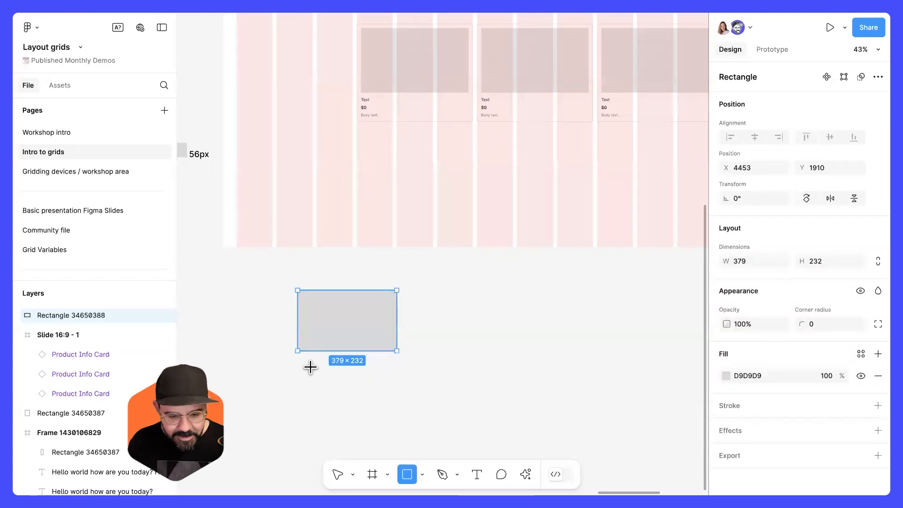
key(Return)
key(f)
key(ctrl+z)
key(ctrl+z)
key(ctrl+shift+z)
Add a text layer reading sdasdasd below the rectangle.
key(t)
click(313, 367)
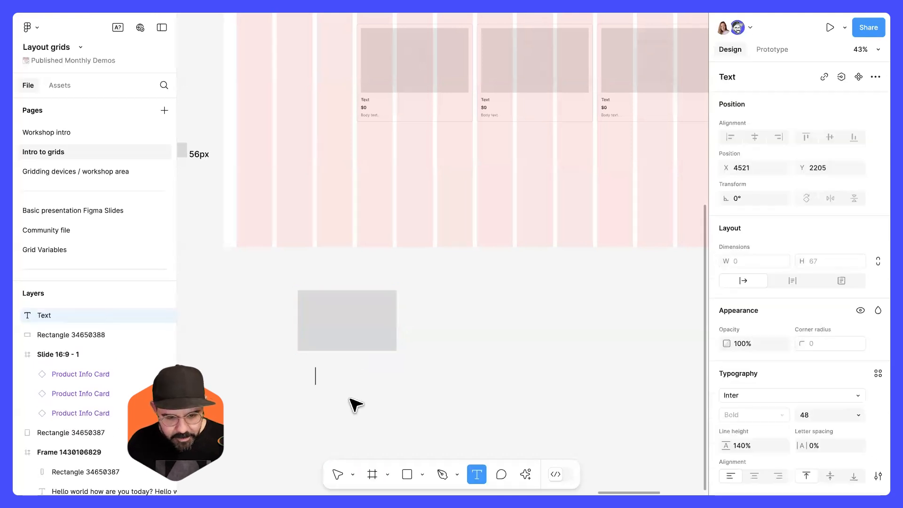
text(sdasdasd)
key(Escape)
key(Escape)
Select the rectangle and text and wrap them in an auto layout frame.
drag(337, 370, 323, 363)
drag(330, 405, 381, 342)
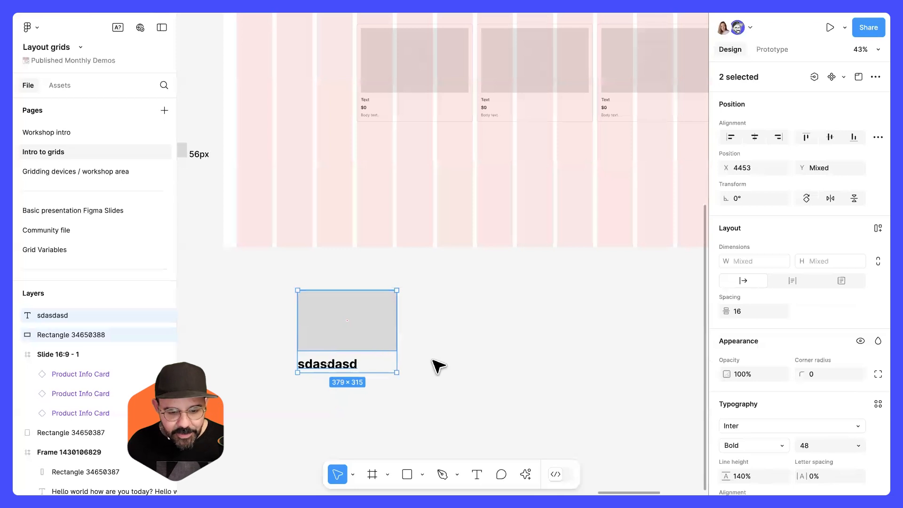
key(shift+a)
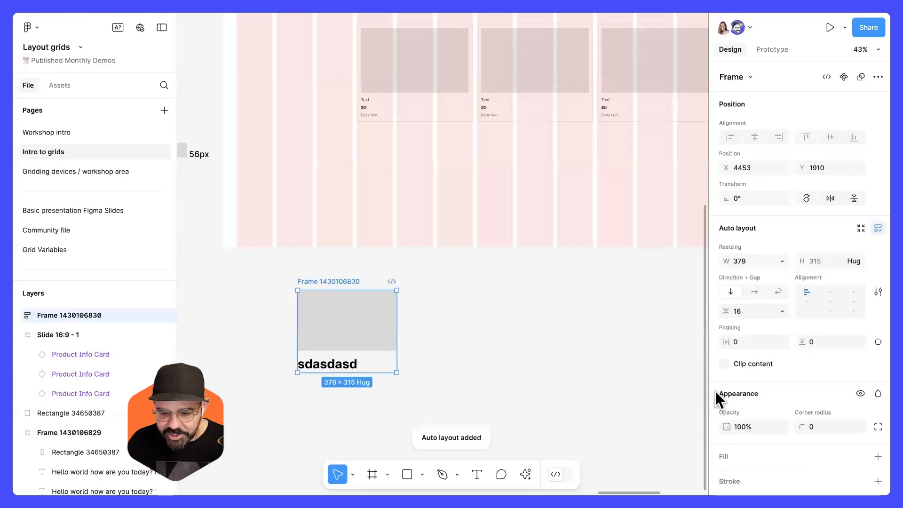
Give the auto layout frame a white fill and 20 padding, and convert it into a component.
click(723, 456)
click(737, 341)
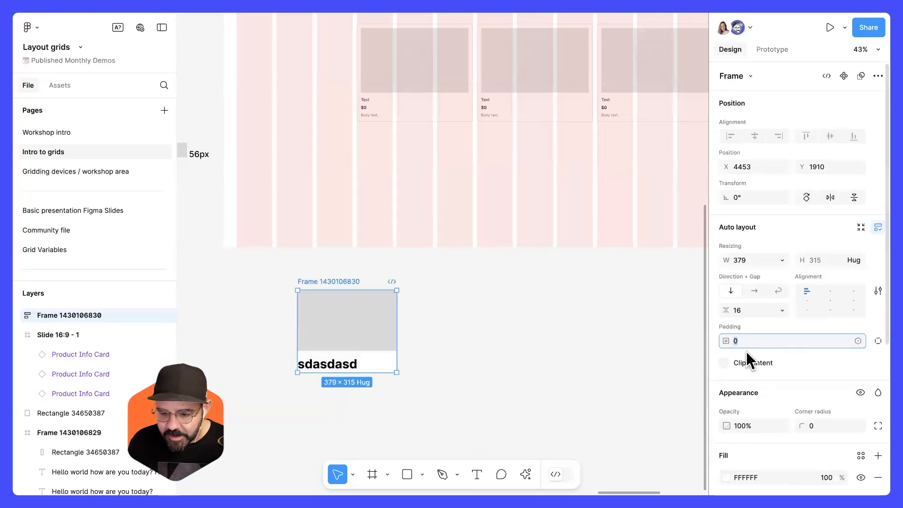
text(20)
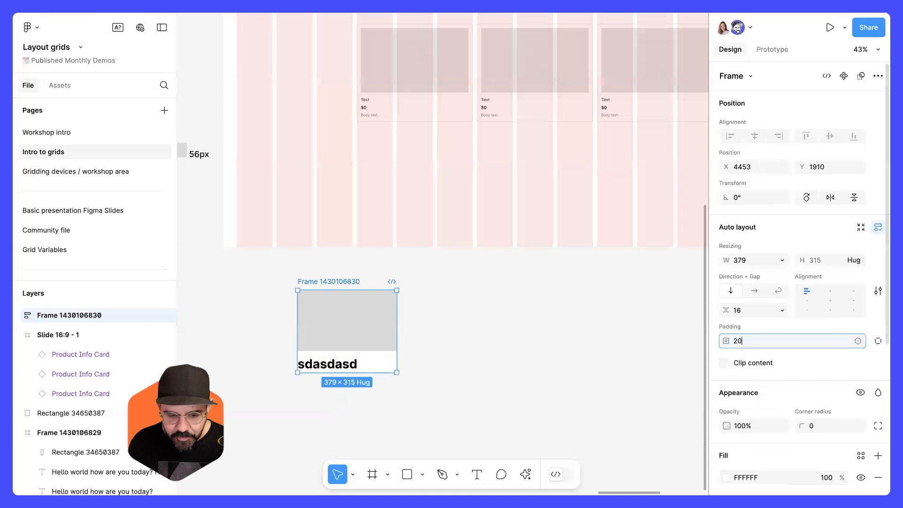
key(Return)
click(844, 76)
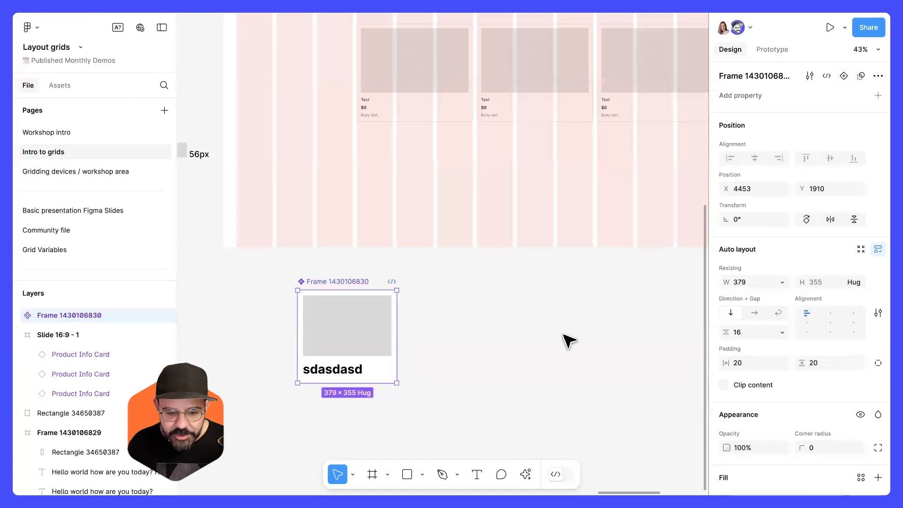
click(562, 333)
Place an instance of the new card component in the slide's first columns and set its horizontal constraint to Left + Right.
scroll(555, 336, up, 2)
drag(365, 429, 294, 236)
drag(343, 223, 362, 224)
click(774, 220)
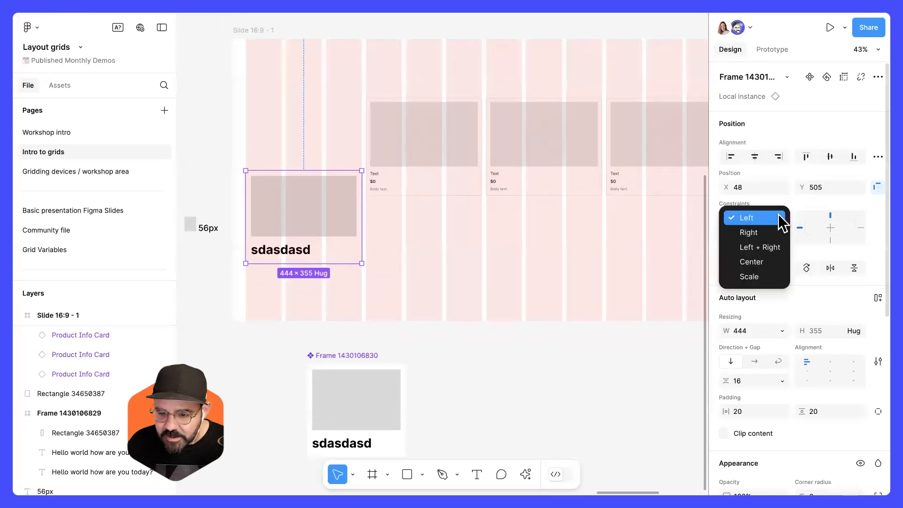
click(780, 253)
Delete the remaining Product Info Cards from the slide and reselect the card instance.
click(492, 278)
drag(400, 242, 336, 232)
drag(349, 232, 559, 153)
key(Delete)
scroll(343, 218, left, 3)
click(325, 207)
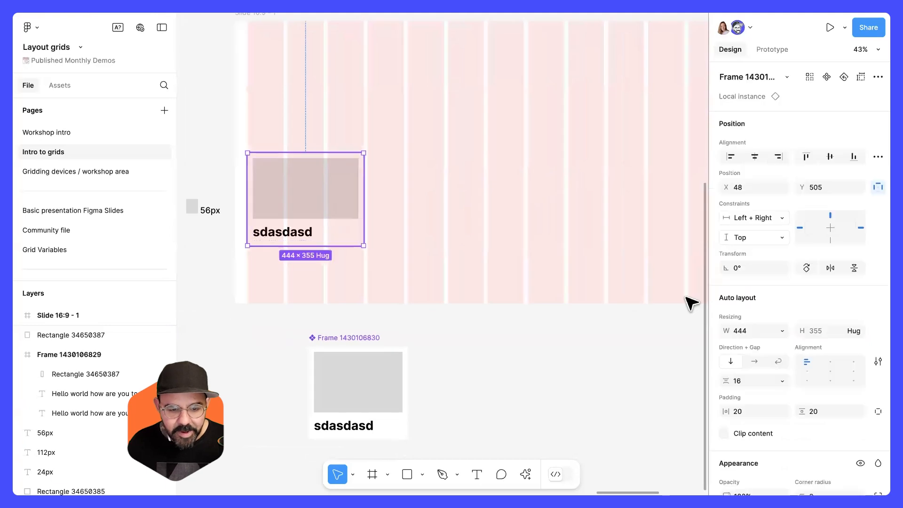
Add a black stroke to the card instance and set its corner radius to 16.
scroll(767, 346, down, 5)
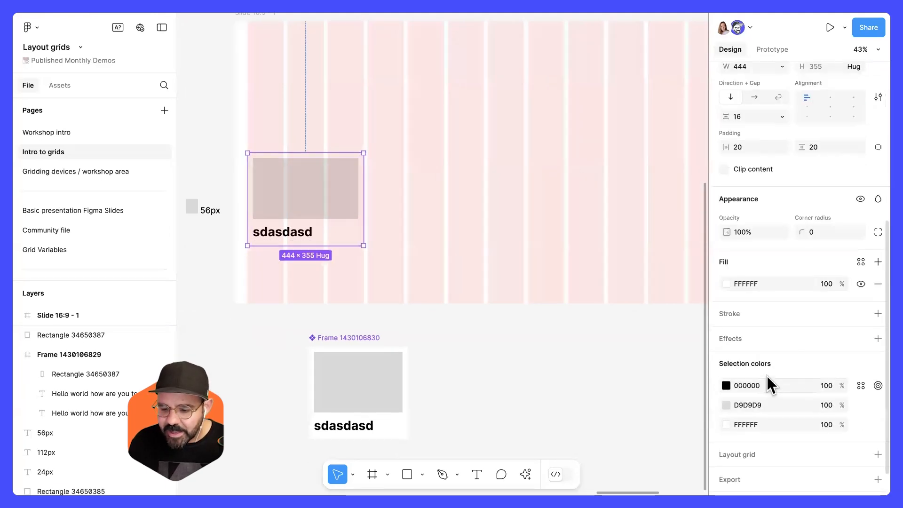
click(733, 324)
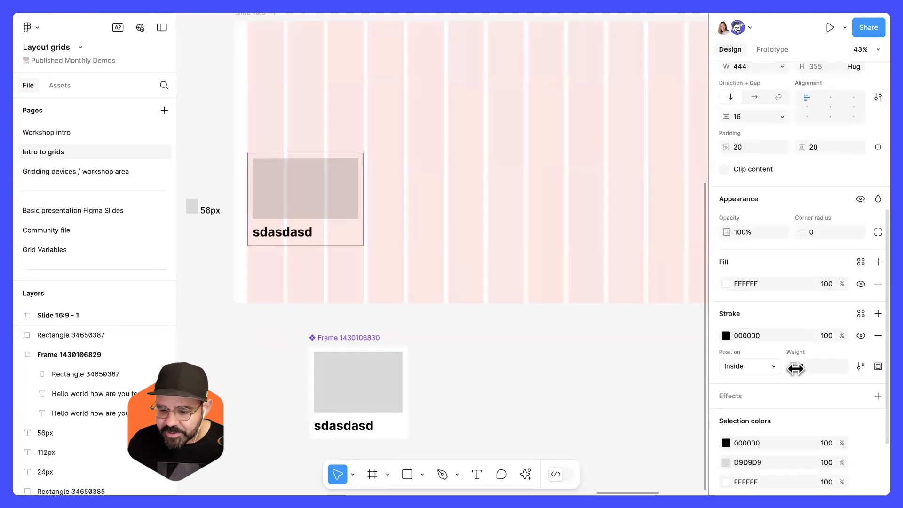
drag(802, 232, 879, 244)
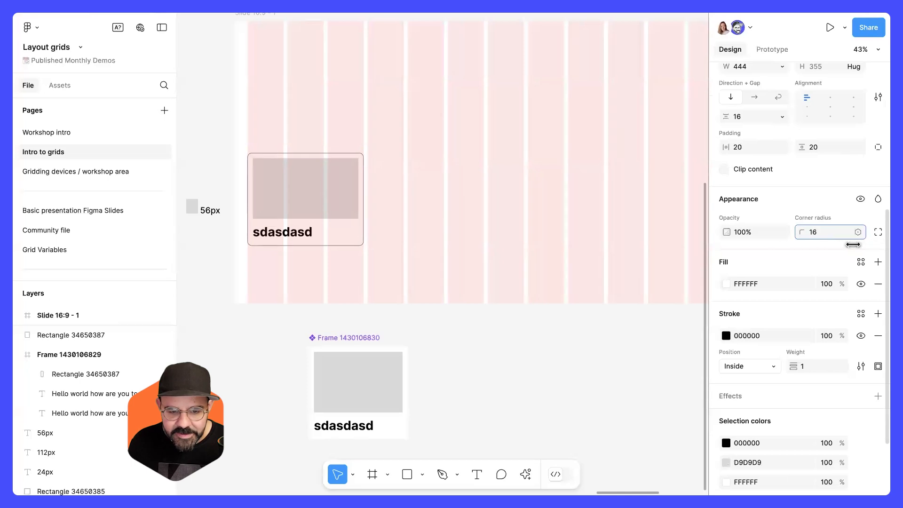
Duplicate the card instance into the next columns at X 508.
click(435, 186)
drag(435, 186, 429, 272)
click(346, 286)
mouse_move(360, 294)
mouse_down()
mouse_move(312, 300)
mouse_move(355, 303)
mouse_up()
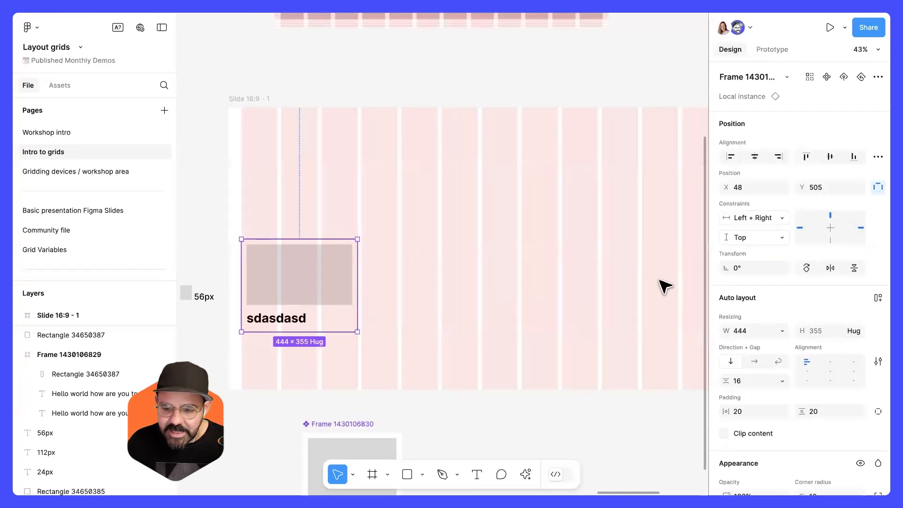
click(485, 263)
drag(298, 286, 395, 278)
drag(539, 300, 475, 277)
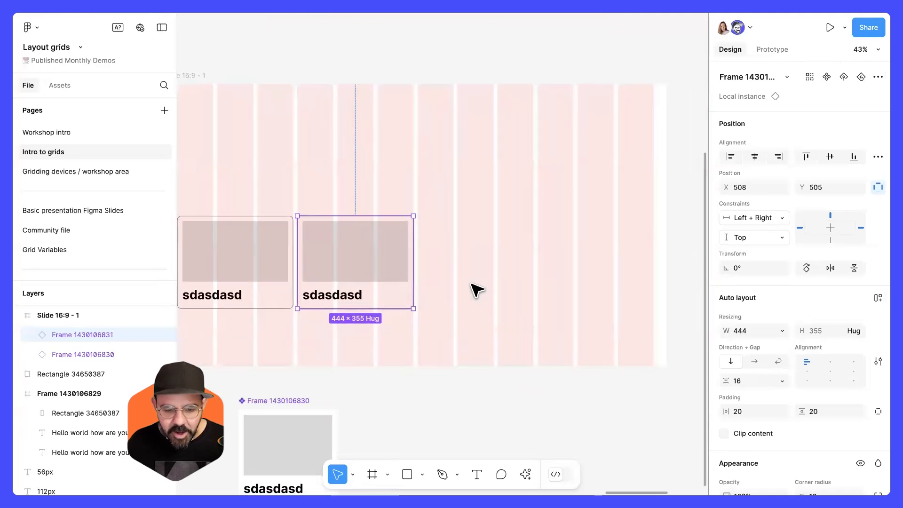
Duplicate the card twice more to fill the row at X 968 and 1428.
key(ctrl+d)
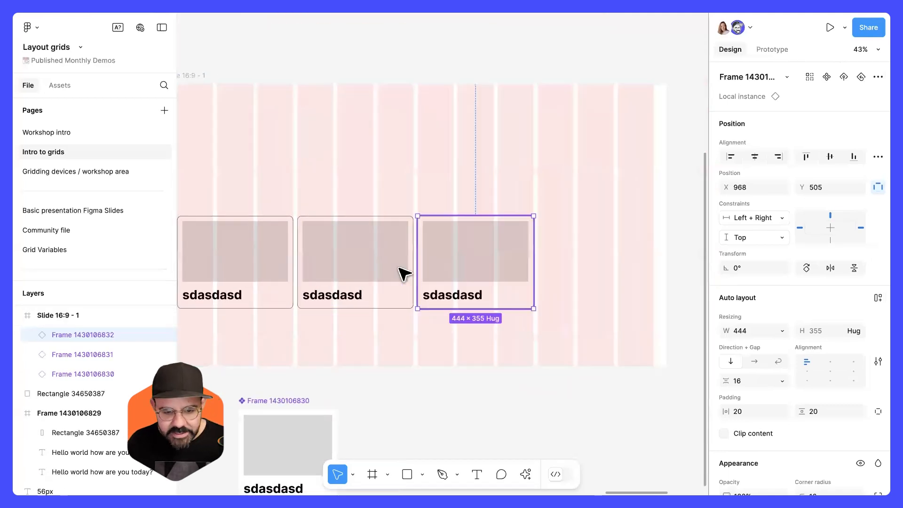
key(ctrl+d)
click(487, 264)
mouse_move(560, 262)
mouse_down()
mouse_move(568, 264)
mouse_move(567, 255)
mouse_up()
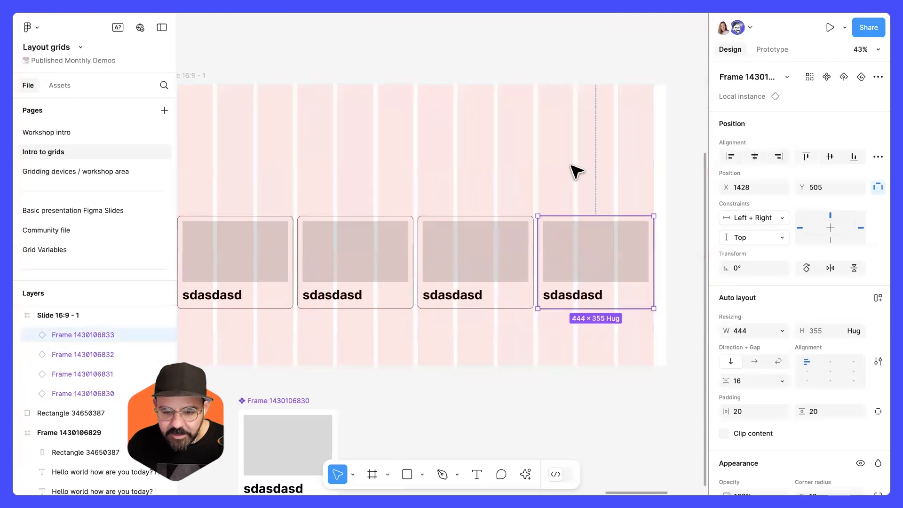
click(571, 165)
scroll(571, 166, down, 1)
click(206, 80)
drag(661, 230, 606, 313)
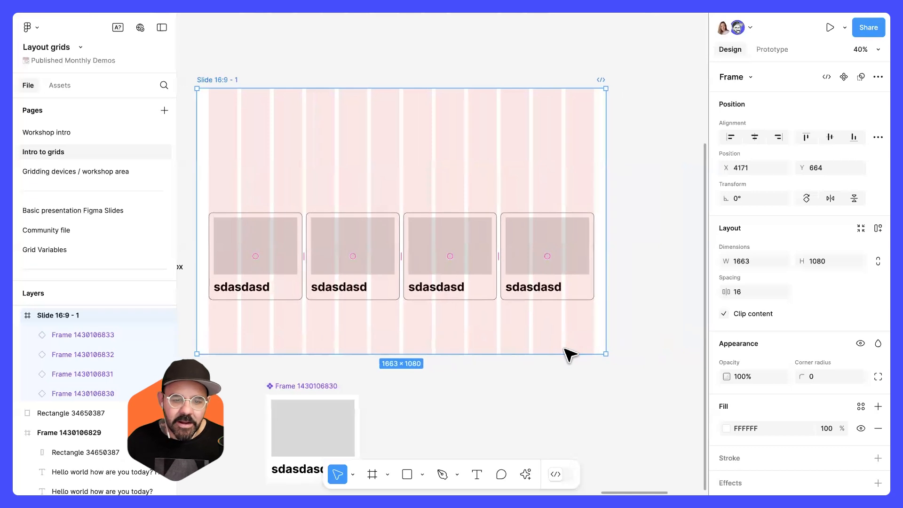
key(ctrl+z)
key(ctrl+z)
key(ctrl+z)
key(Escape)
Select all four cards on the slide and delete them.
click(300, 284)
shift+click(375, 272)
shift+click(519, 262)
shift+click(565, 257)
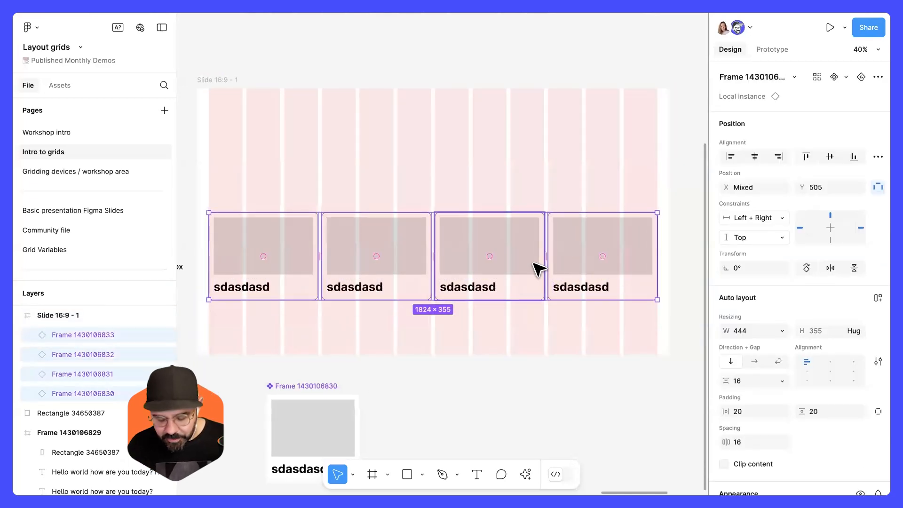
key(Delete)
Change the slide's 12-column layout grid type from Stretch to Center.
click(273, 160)
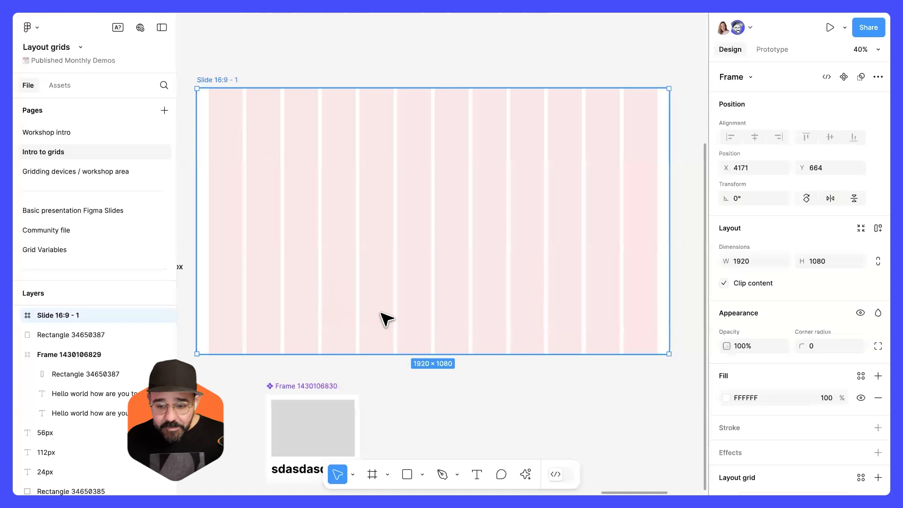
scroll(731, 369, down, 2)
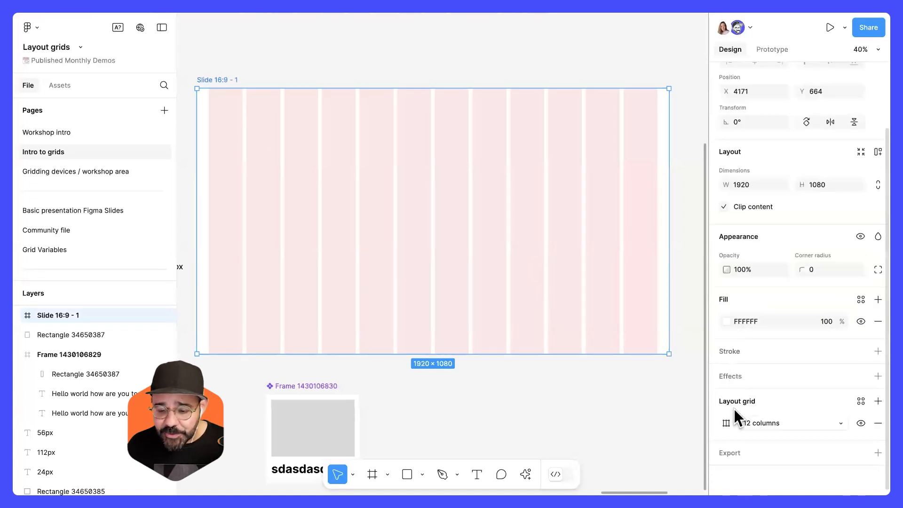
click(725, 421)
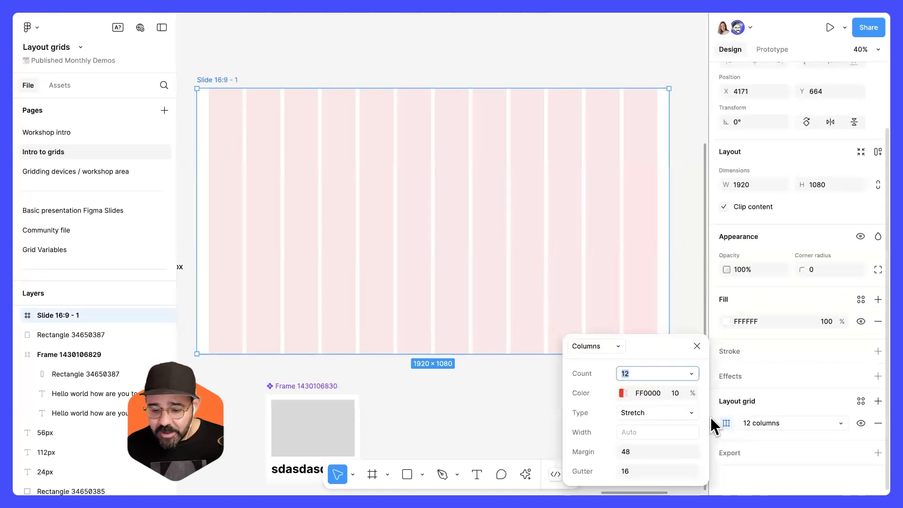
click(665, 407)
click(665, 399)
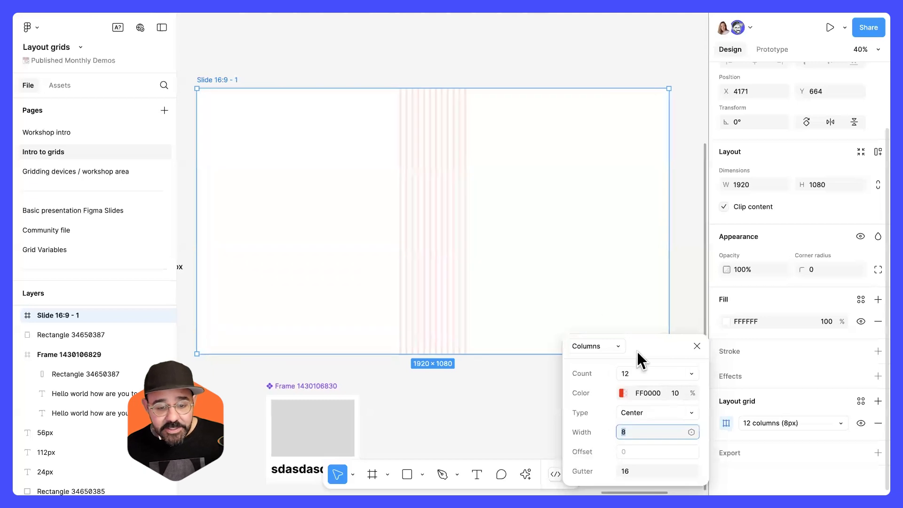
Set the centered grid's column width to 136.
click(640, 428)
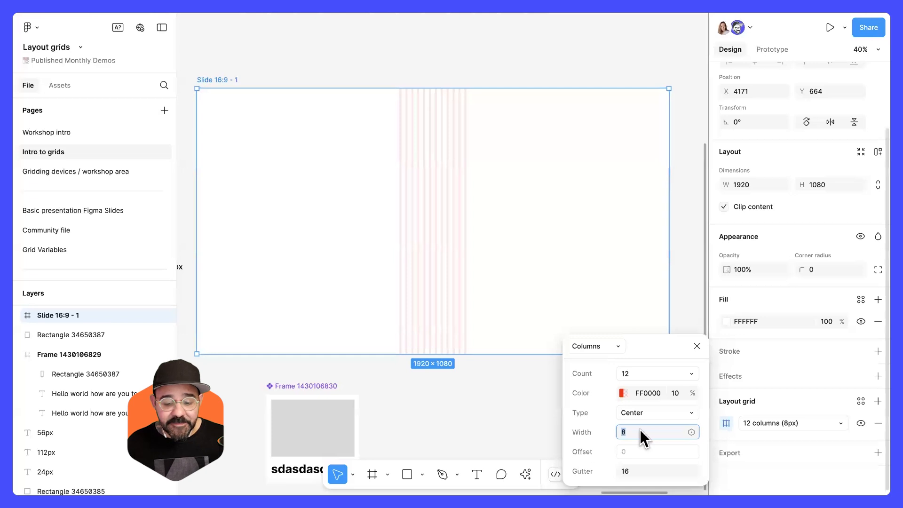
text(16)
key(Return)
key(Up)
key(Up)
key(Up)
key(Up)
key(Up)
key(Up)
key(Up)
key(Up)
key(Up)
key(Up)
key(Up)
key(Up)
key(Up)
key(Up)
key(Up)
key(Up)
key(Up)
key(Up)
key(Up)
key(Up)
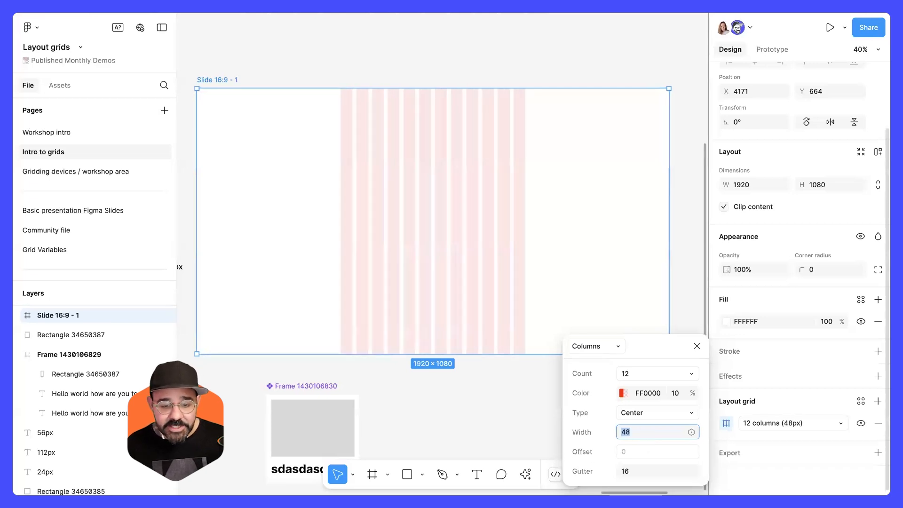
key(Up)
key(Up)
key(Up)
key(Up)
key(Up)
key(Up)
key(Up)
key(Up)
key(Up)
key(Up)
key(Up)
key(Up)
key(Up)
key(Up)
key(Up)
key(Up)
key(Up)
key(Up)
key(Up)
key(Up)
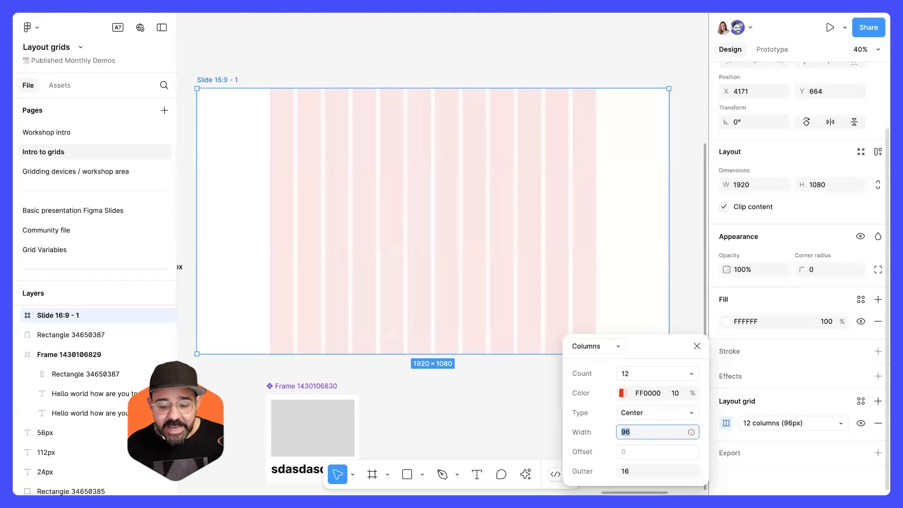
key(Up)
key(Up)
key(Up)
key(Up)
key(Up)
key(Up)
key(Up)
key(Up)
key(Up)
key(Up)
key(Up)
key(Up)
key(Up)
key(Up)
key(Up)
key(Up)
key(Up)
key(Up)
key(Up)
key(Up)
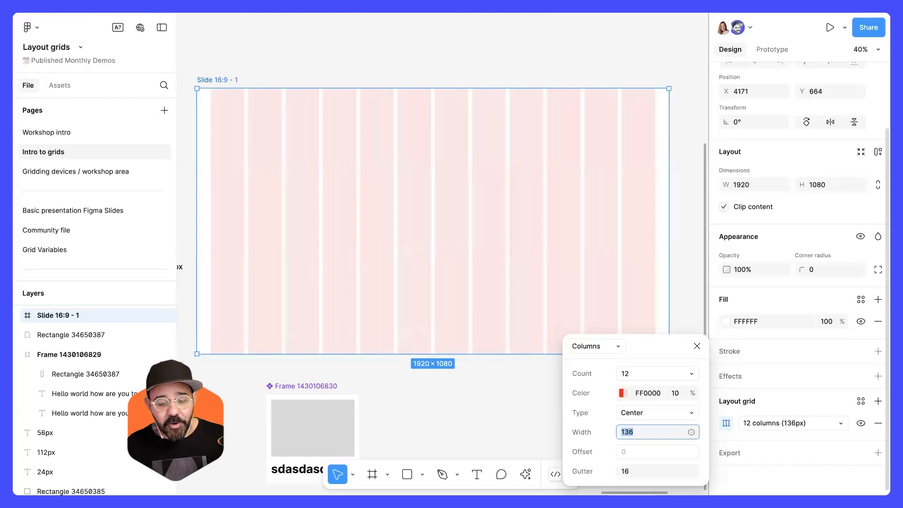
Resize the slide narrower to about 1260 px wide to see the centered columns.
drag(670, 262, 574, 266)
scroll(573, 266, down, 3)
drag(576, 275, 615, 275)
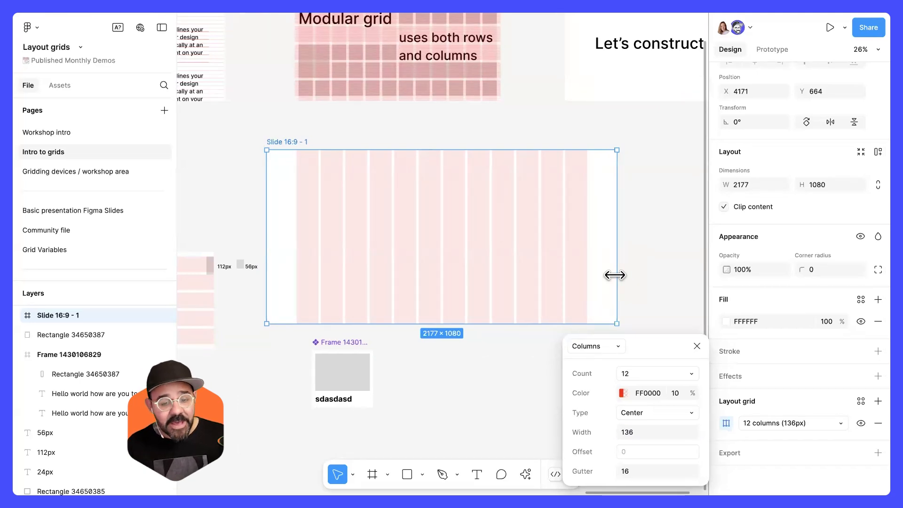
drag(615, 275, 587, 283)
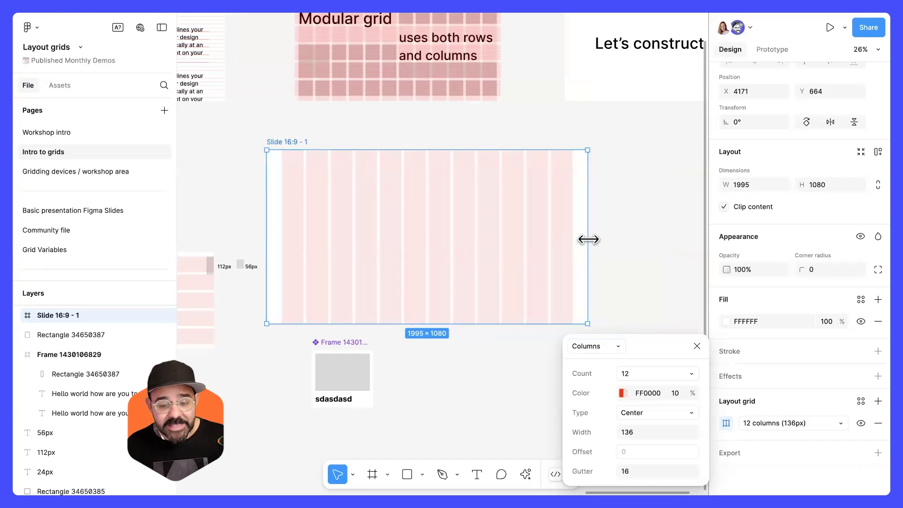
drag(588, 240, 468, 234)
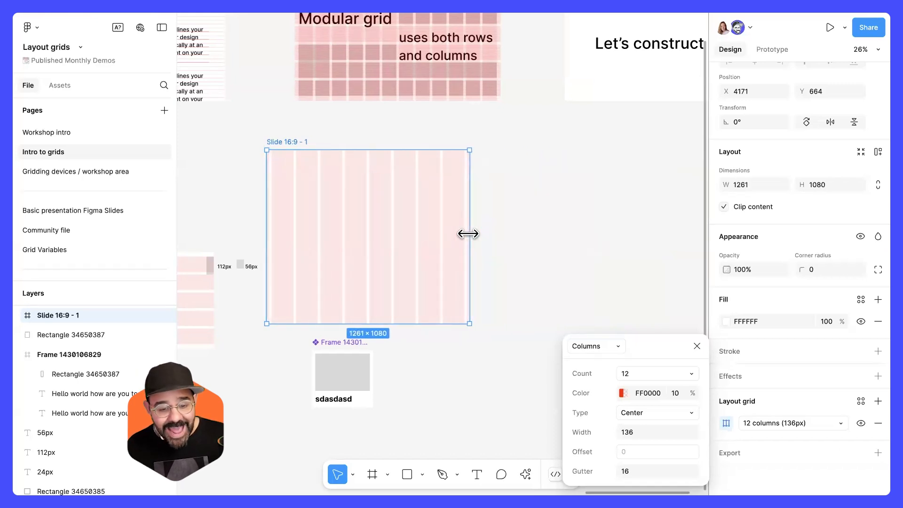
Set the slide's column grid to 8 columns with a column width of 120.
text(8)
key(Return)
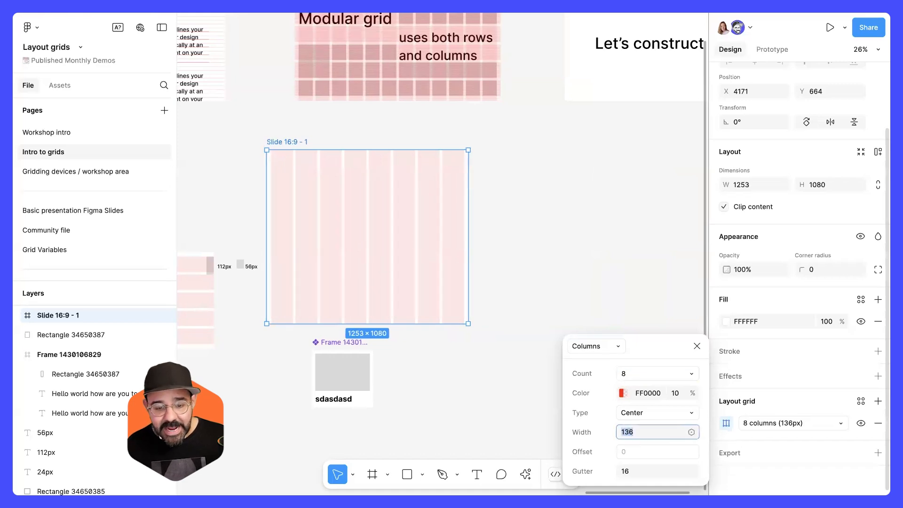
text(120)
key(Return)
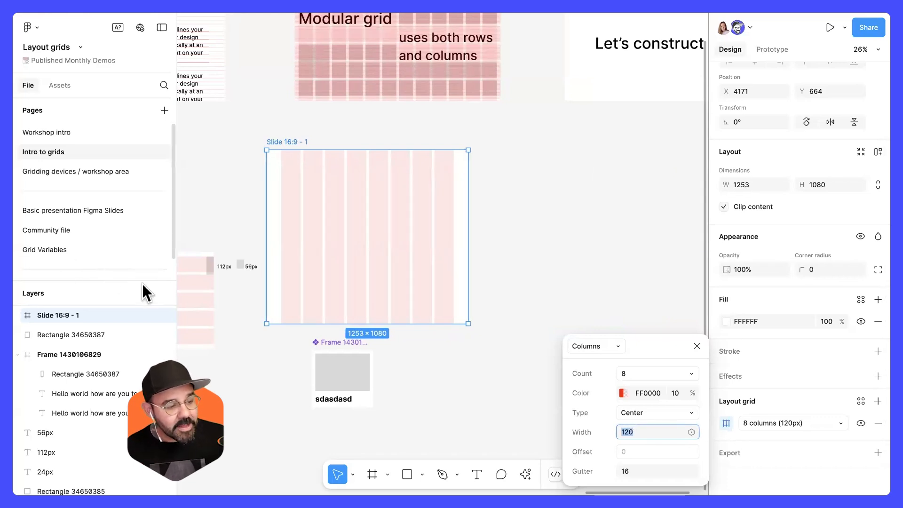
Drag a copy of the card component onto the slide over the columns.
drag(338, 371, 419, 239)
scroll(336, 251, up, 4)
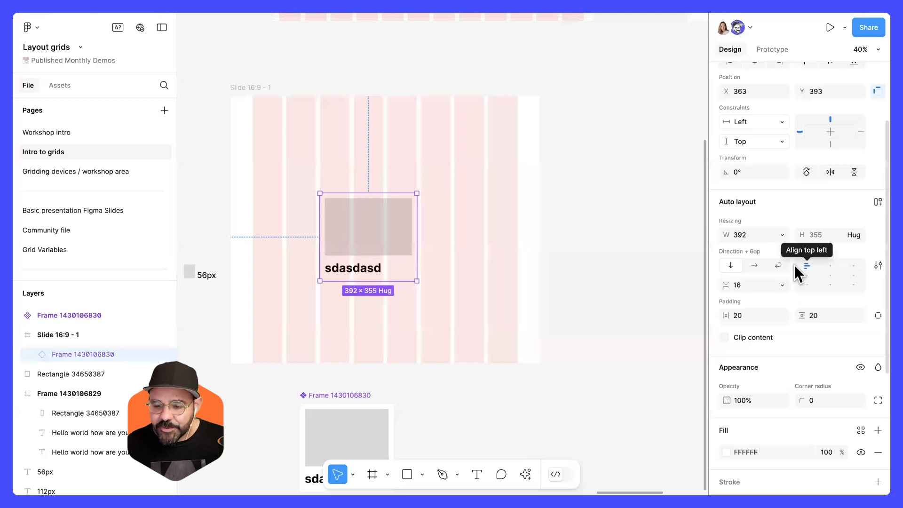
scroll(779, 148, up, 3)
click(782, 216)
click(776, 245)
Send a cursor chat message saying thanks.
click(238, 87)
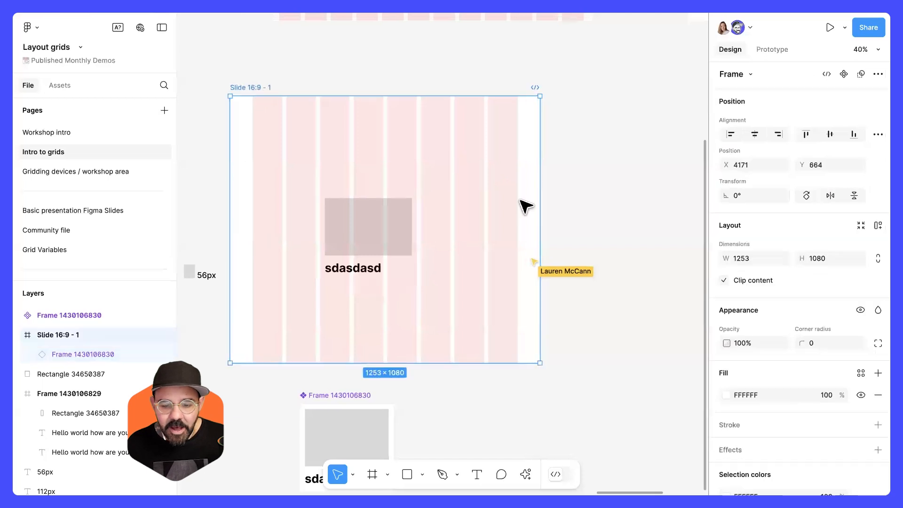
click(627, 207)
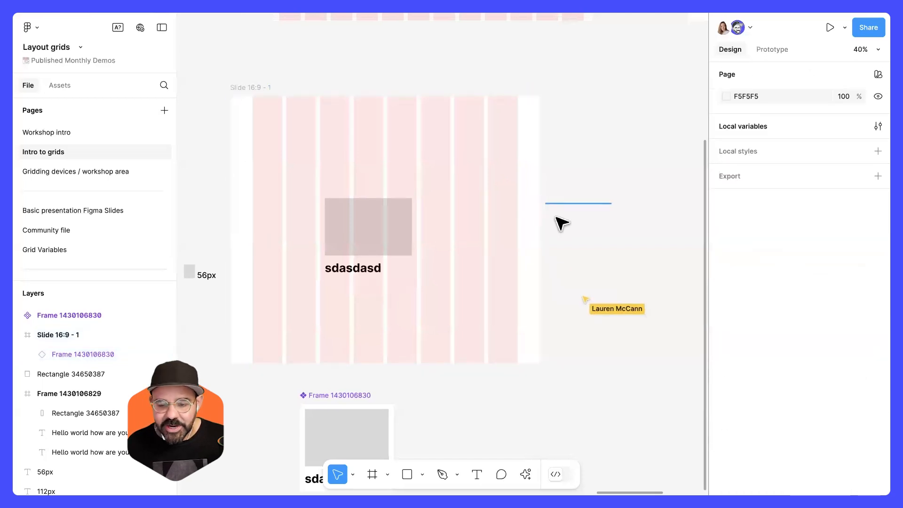
key(slash)
text(thanks)
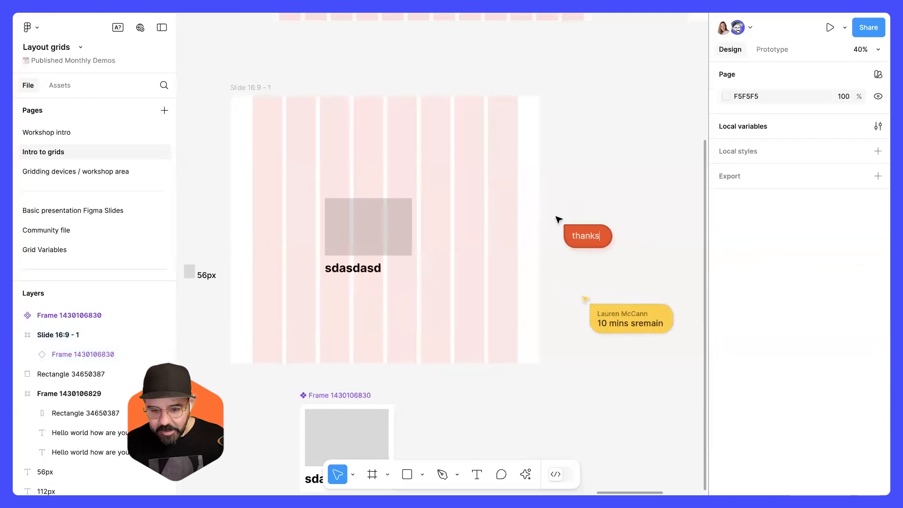
Switch the slide's column grid type to Stretch.
click(245, 87)
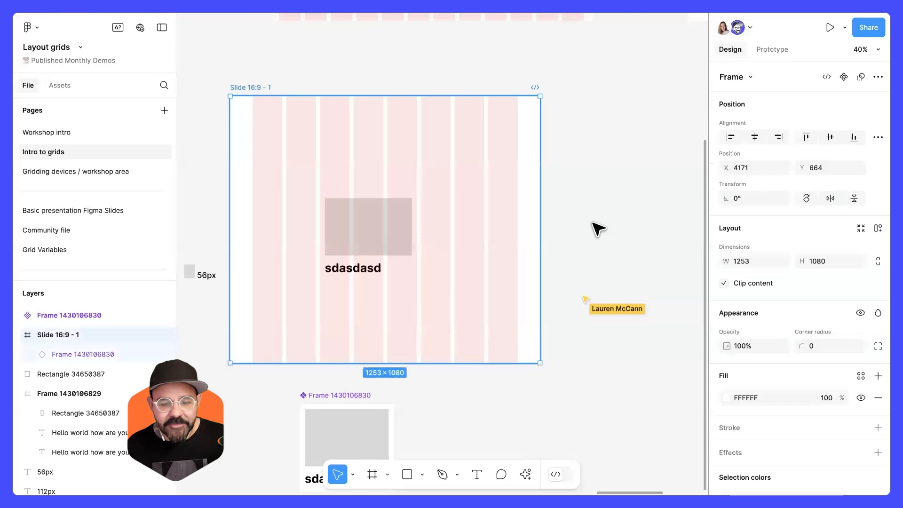
mouse_move(541, 227)
mouse_down()
mouse_move(637, 228)
mouse_move(520, 231)
mouse_move(573, 230)
mouse_move(539, 235)
mouse_up()
click(380, 223)
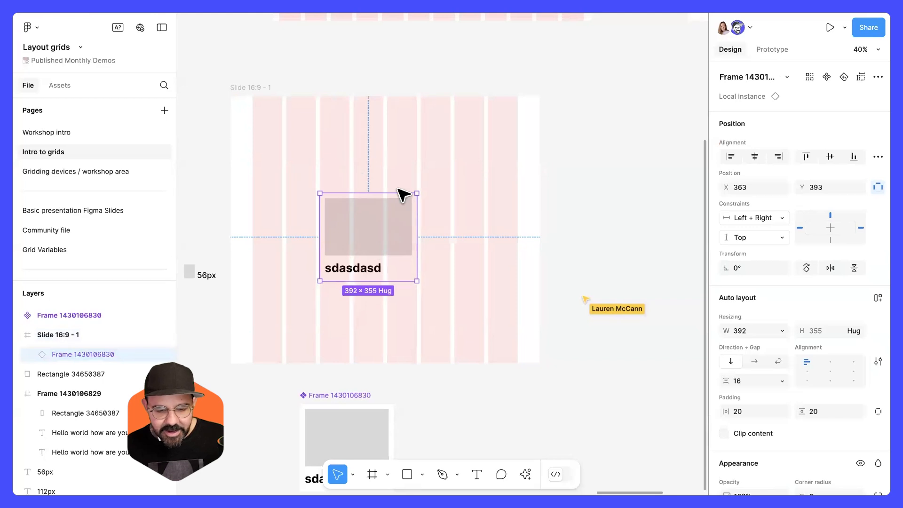
click(261, 87)
scroll(771, 400, down, 3)
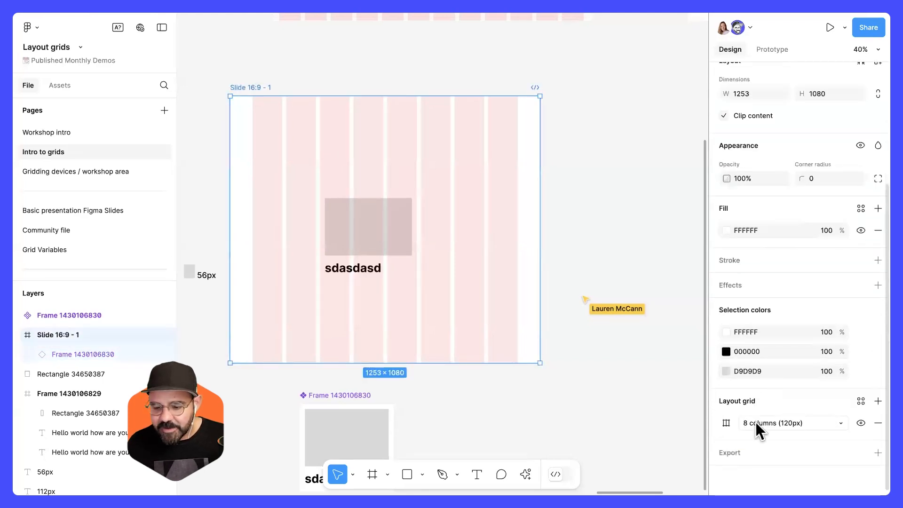
click(725, 425)
click(673, 415)
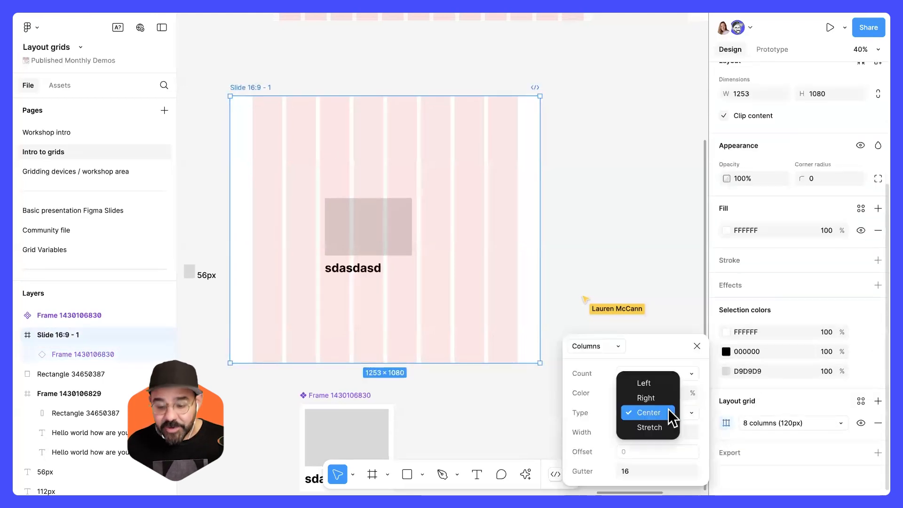
click(654, 427)
Widen the card to about 424 px and stretch the slide wider so the card resizes with the columns.
click(336, 235)
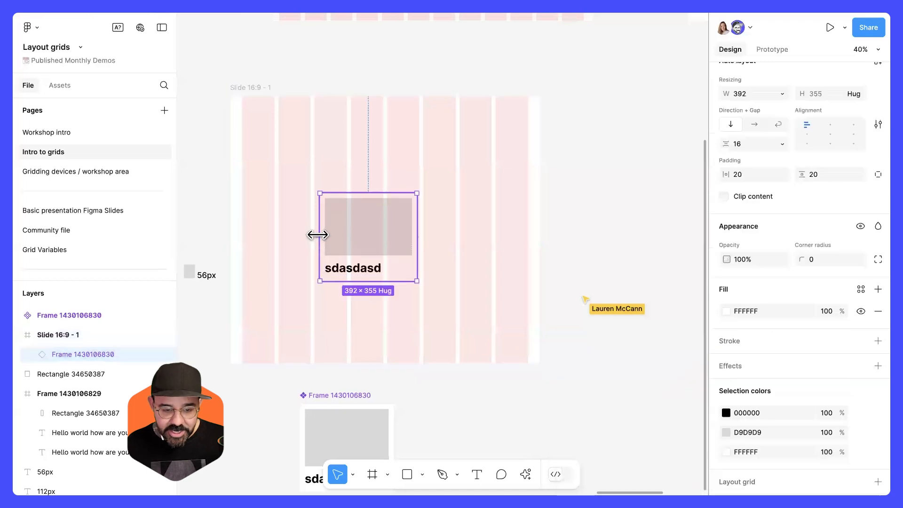
drag(418, 232, 421, 231)
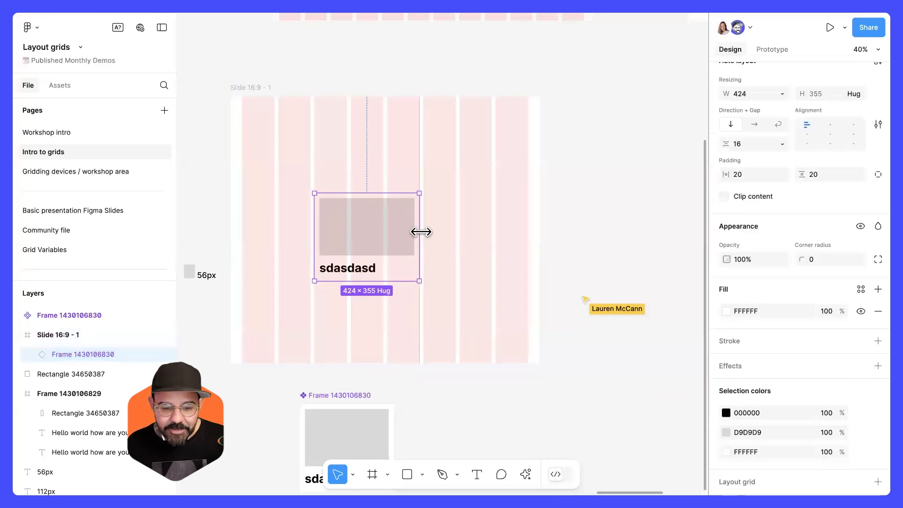
click(244, 90)
drag(539, 239, 595, 239)
click(418, 246)
scroll(748, 385, down, 2)
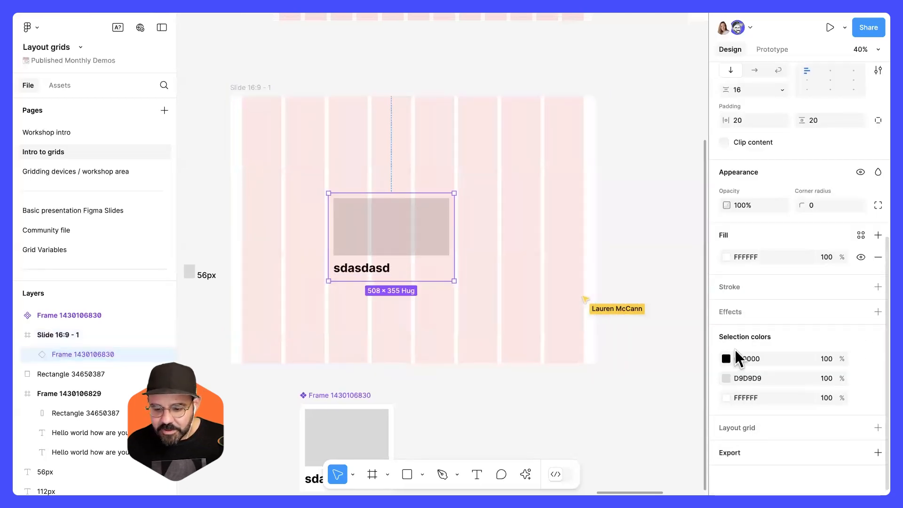
click(741, 290)
click(267, 81)
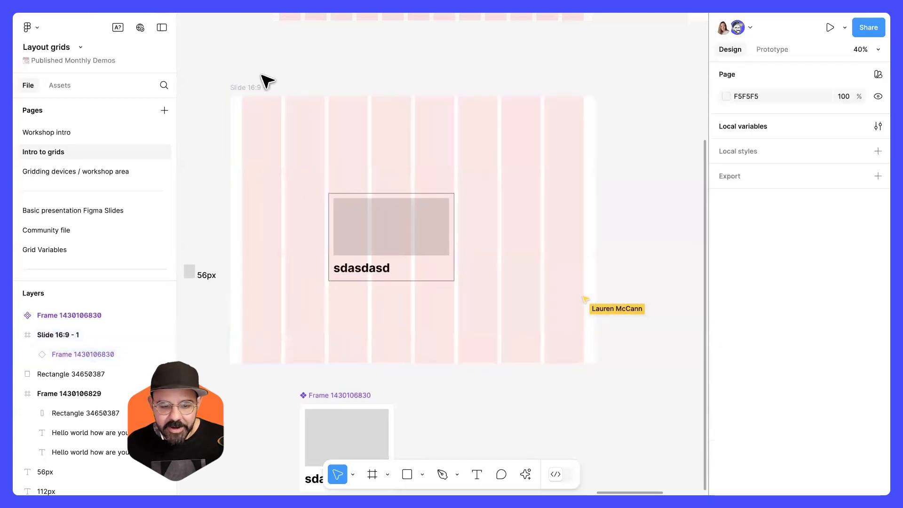
click(249, 93)
mouse_move(591, 187)
mouse_down()
mouse_move(498, 189)
mouse_move(673, 185)
mouse_move(441, 188)
mouse_move(627, 181)
mouse_move(481, 193)
mouse_move(576, 191)
mouse_up()
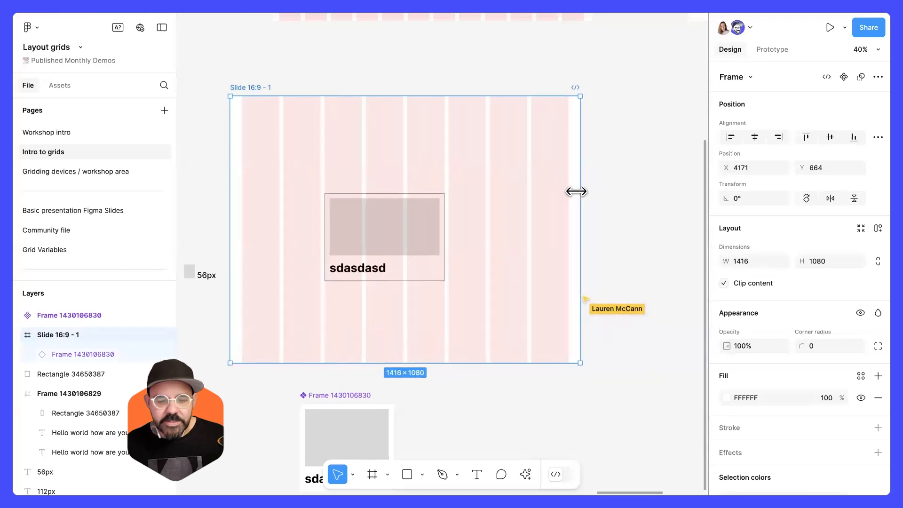
key(ctrl+z)
key(Escape)
Delete the card instance and then the slide itself.
click(406, 231)
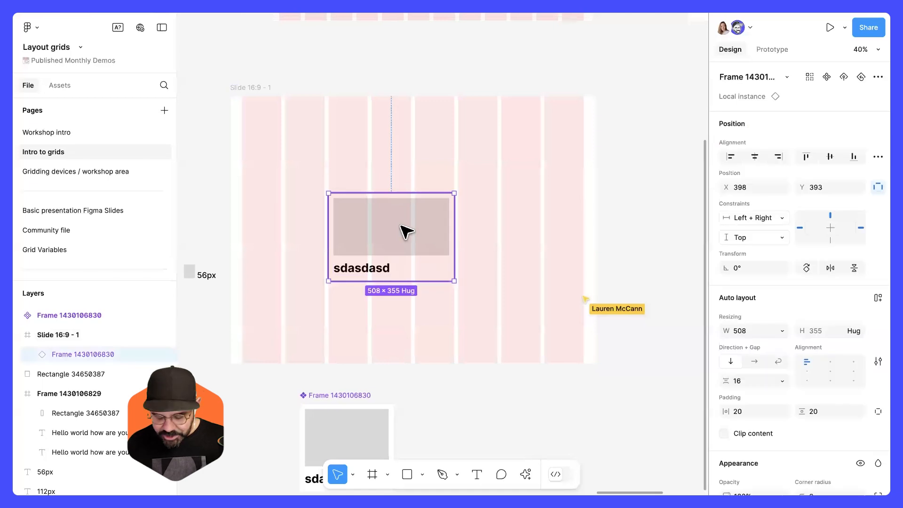
key(Delete)
scroll(407, 231, down, 3)
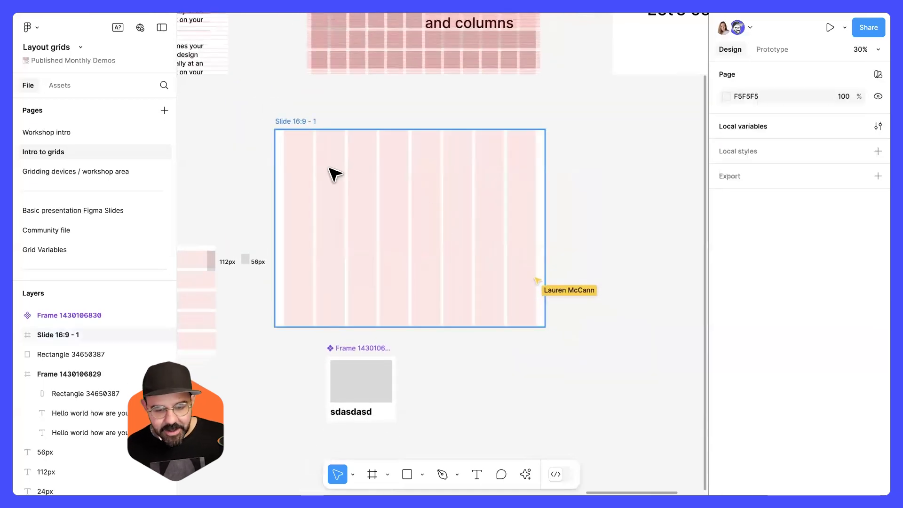
click(317, 210)
key(Delete)
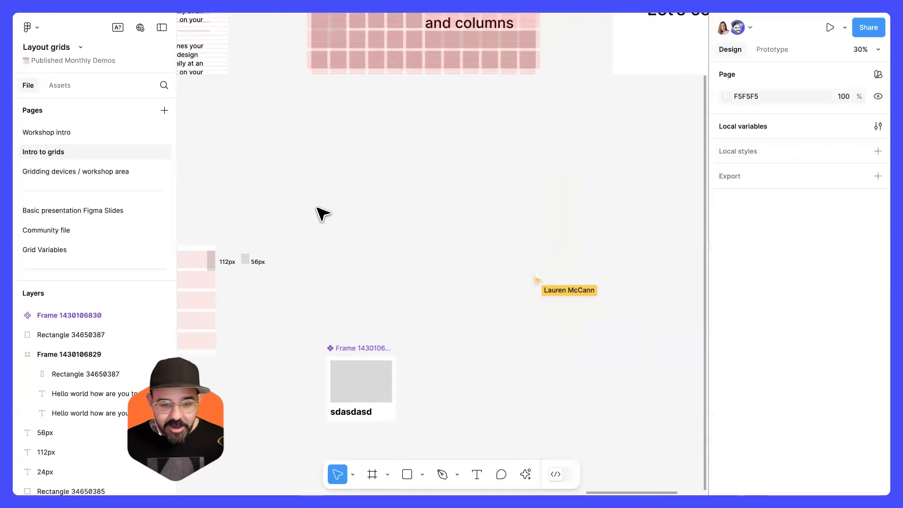
Draw a new frame below the modular grid and set its size to 1280 × 720.
scroll(390, 150, up, 3)
scroll(382, 225, up, 5)
scroll(390, 263, down, 2)
drag(398, 275, 449, 331)
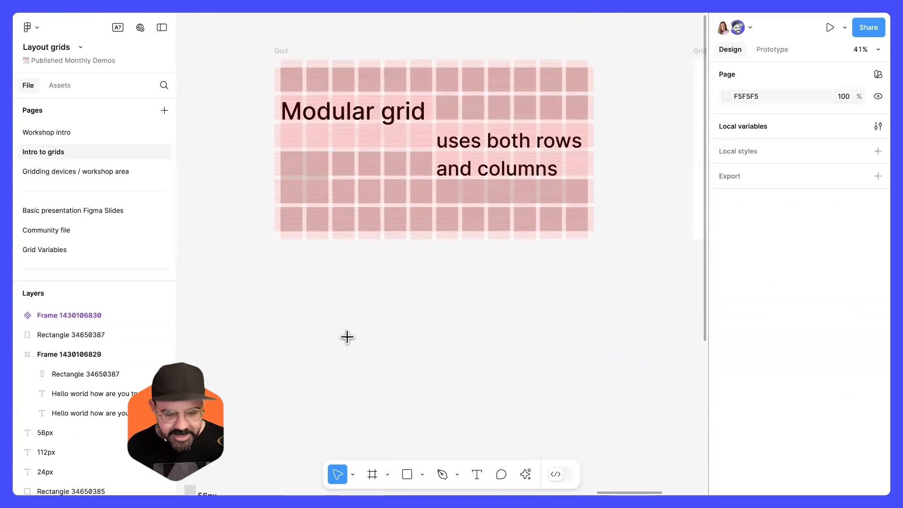
key(f)
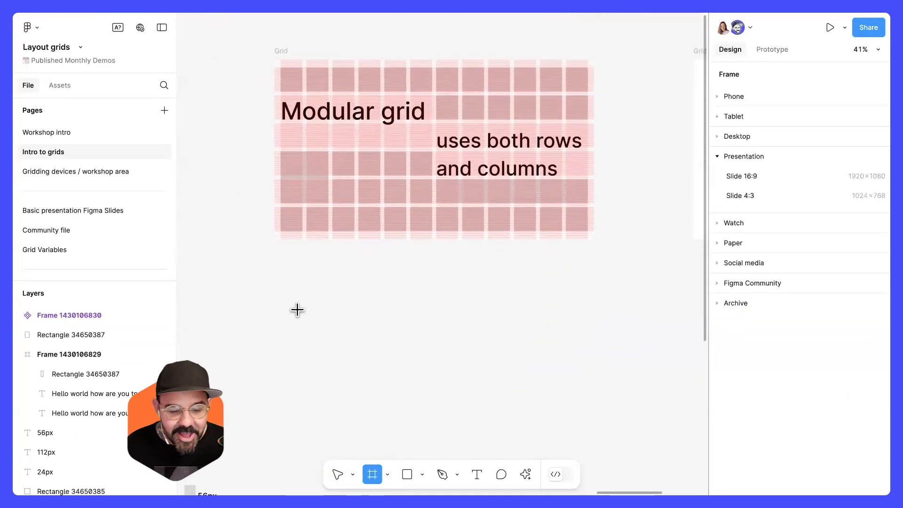
drag(274, 285, 505, 411)
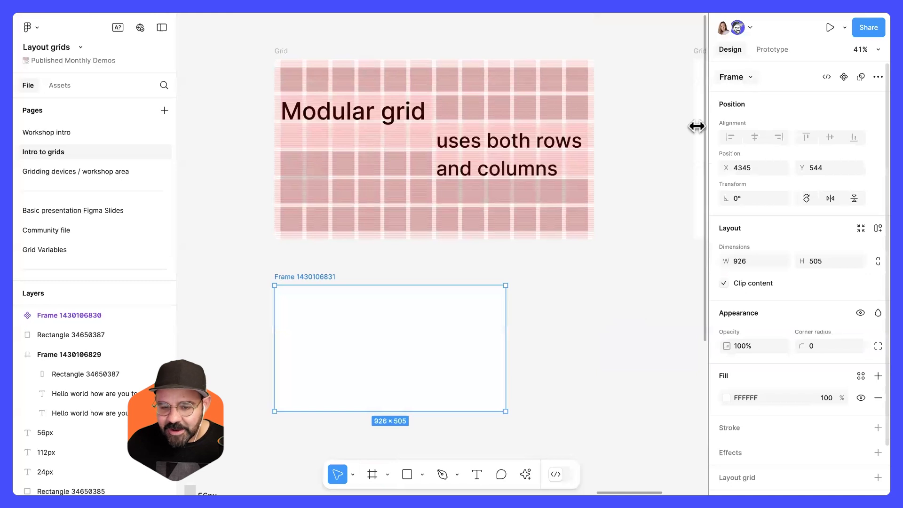
drag(396, 339, 402, 337)
click(742, 261)
text(1280)
key(Tab)
text(720)
key(Return)
scroll(526, 310, down, 3)
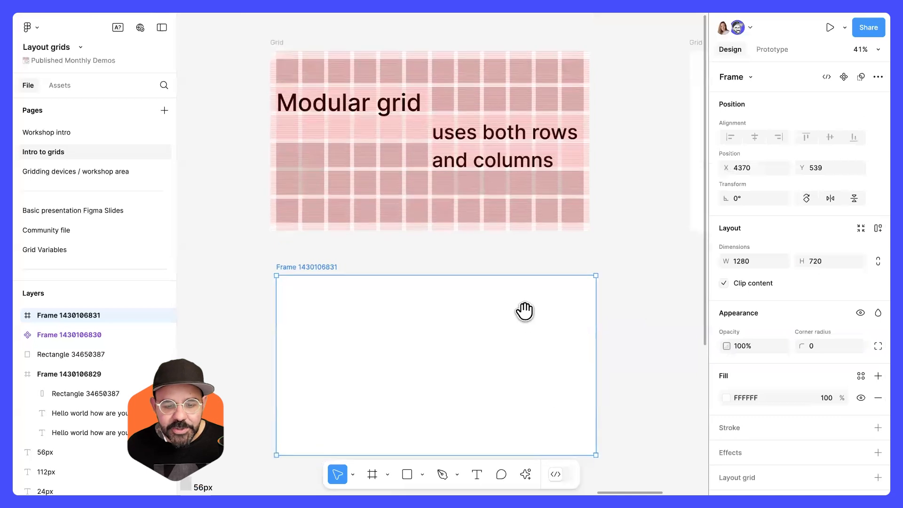
Add a layout grid to the new frame and set it to a 12-column grid.
drag(477, 312, 473, 312)
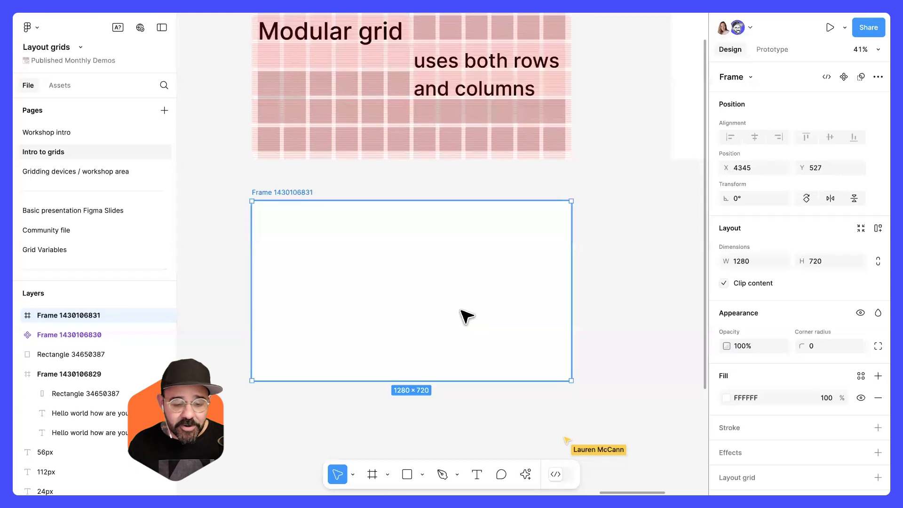
scroll(466, 317, down, 3)
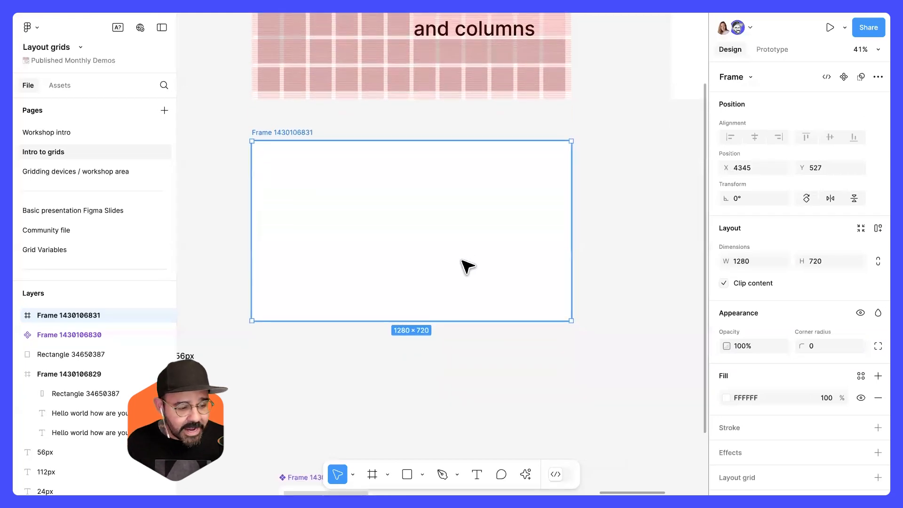
scroll(722, 381, down, 2)
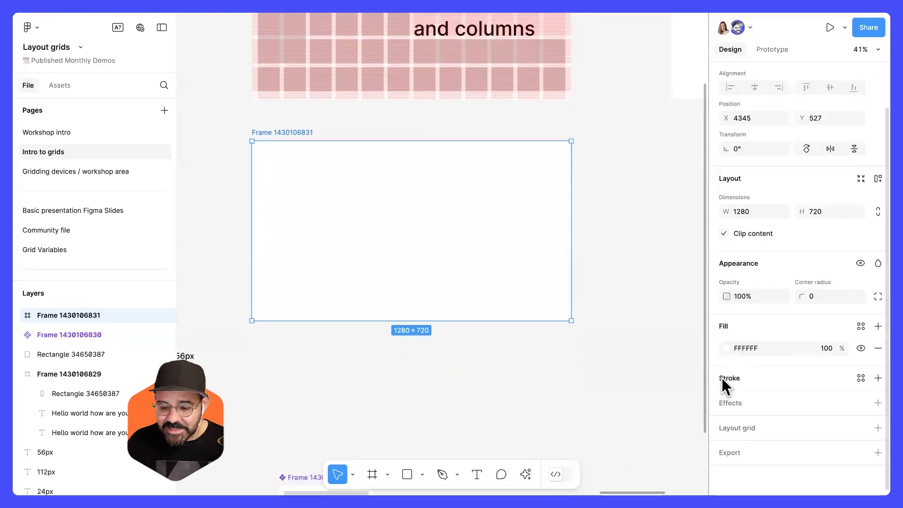
click(738, 425)
click(758, 452)
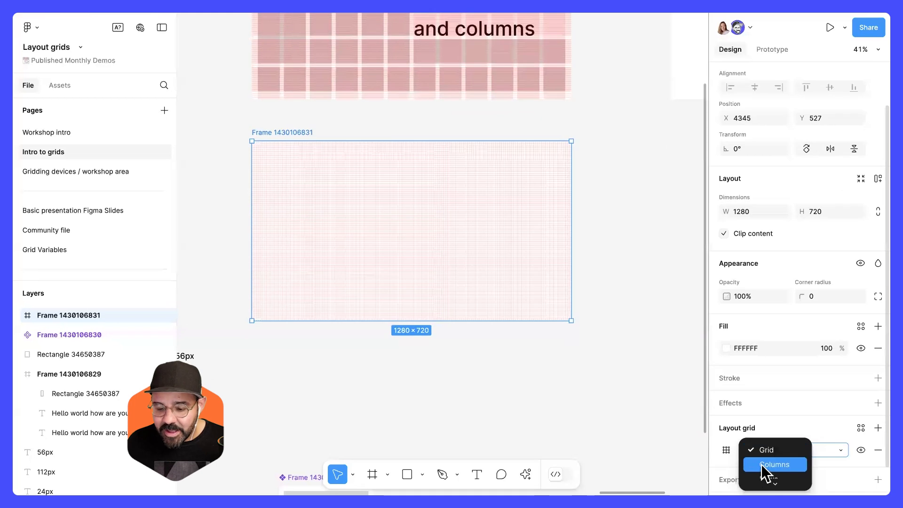
click(761, 464)
scroll(749, 416, down, 1)
click(726, 422)
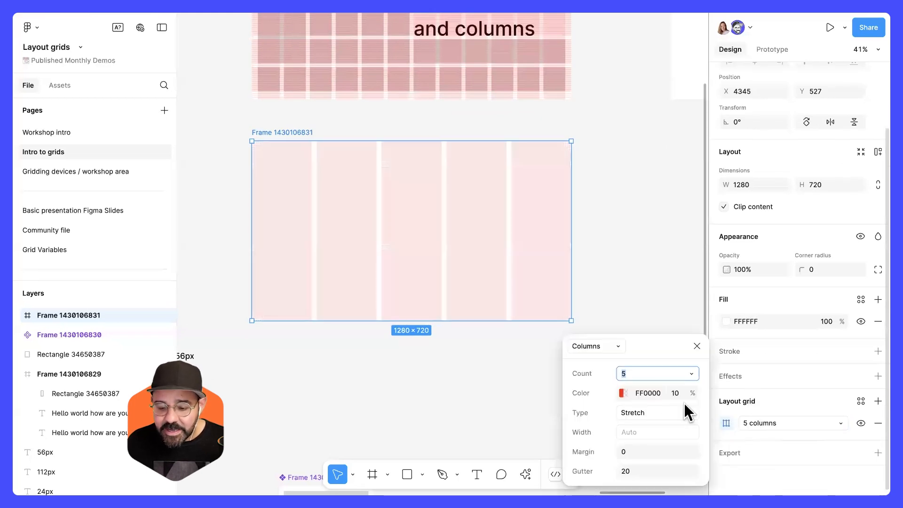
text(12)
key(Return)
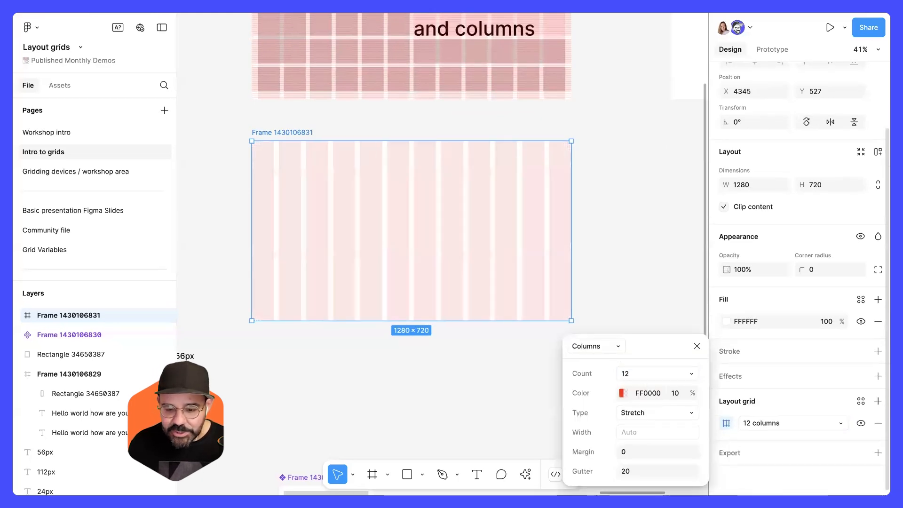
Set the column grid's margin to 32 and gutter to 16.
drag(650, 354, 601, 195)
click(603, 289)
text(48)
key(BackSpace)
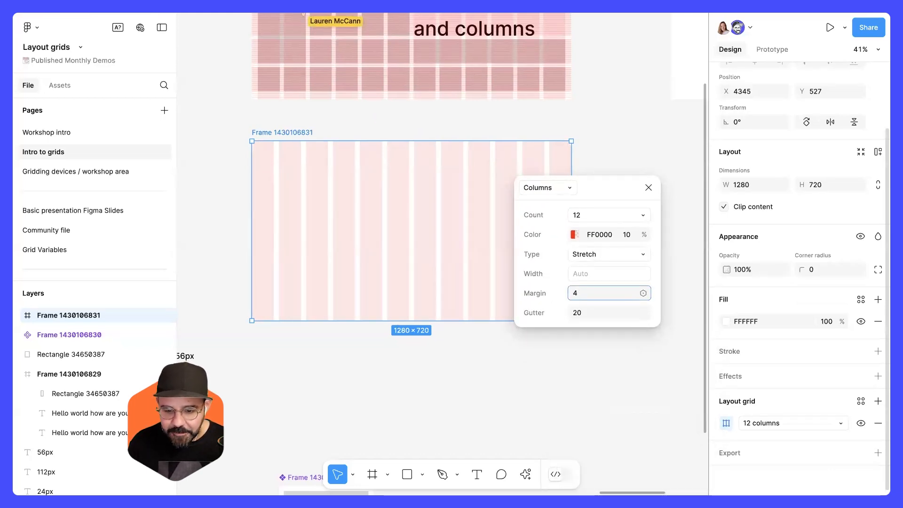
text(8)
click(601, 312)
text(16)
key(Return)
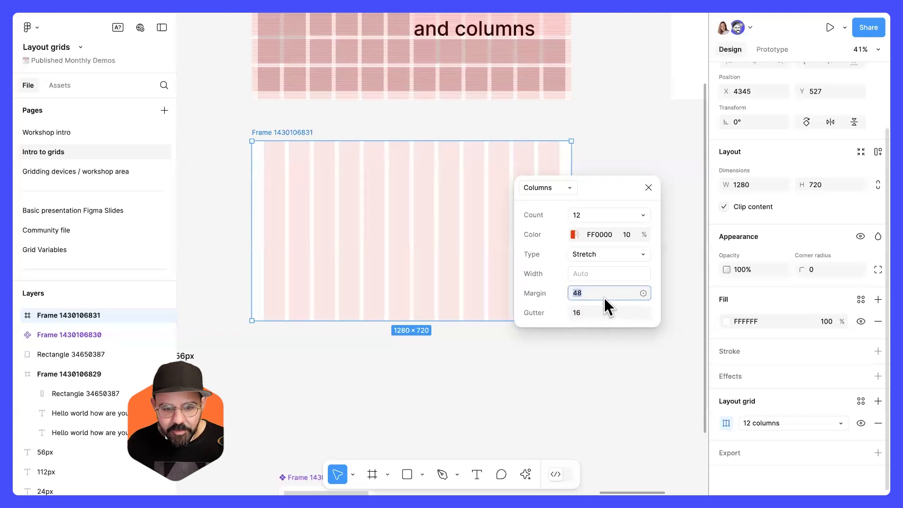
key(Down)
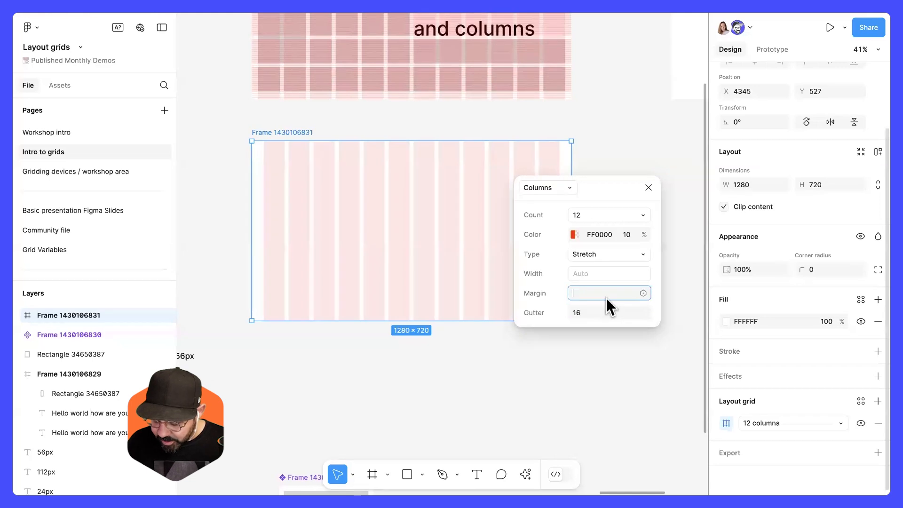
text(32)
key(Return)
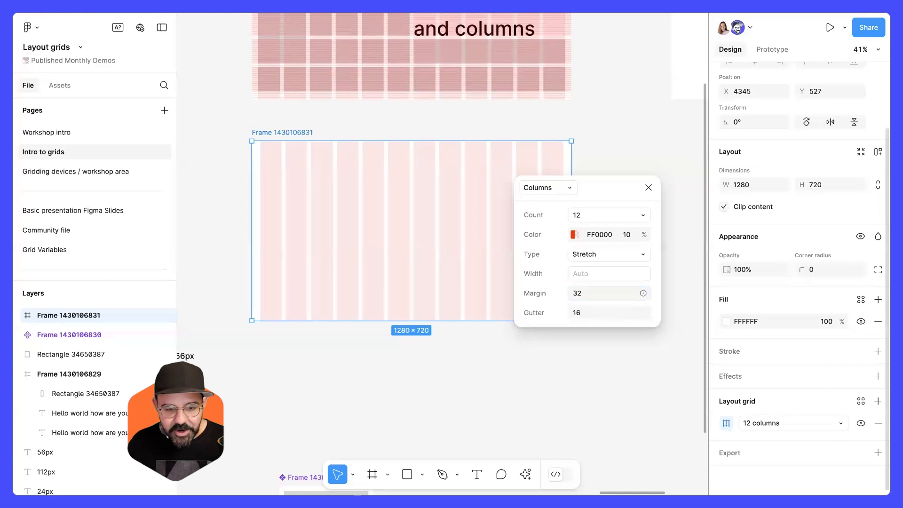
click(595, 311)
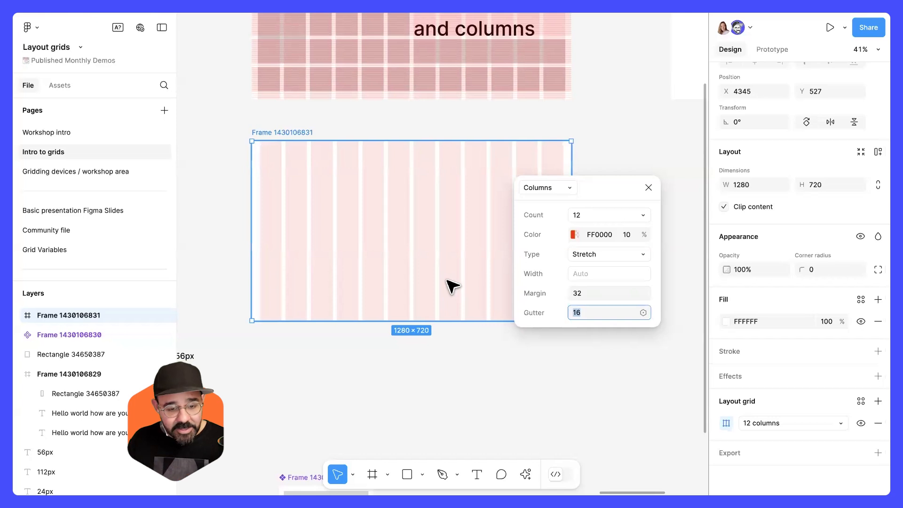
click(648, 187)
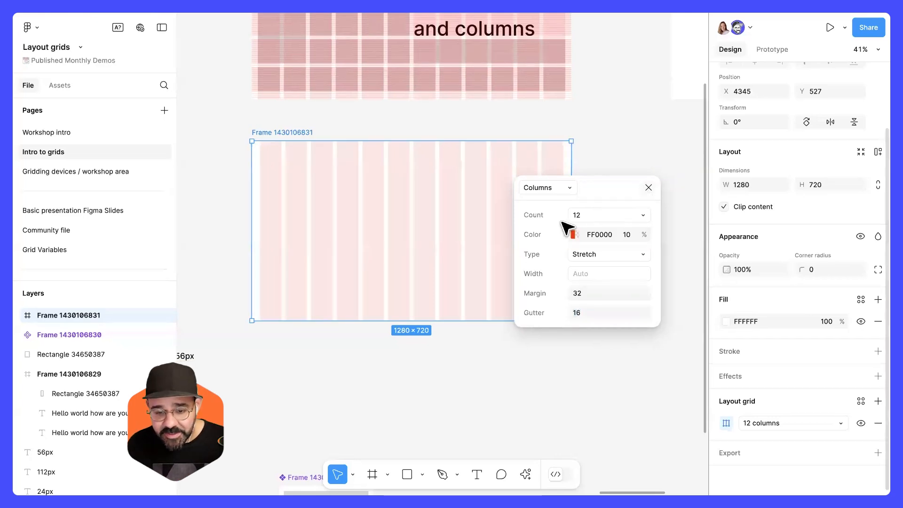
Add a second layout grid to the frame as a rows grid with 6 rows.
click(878, 401)
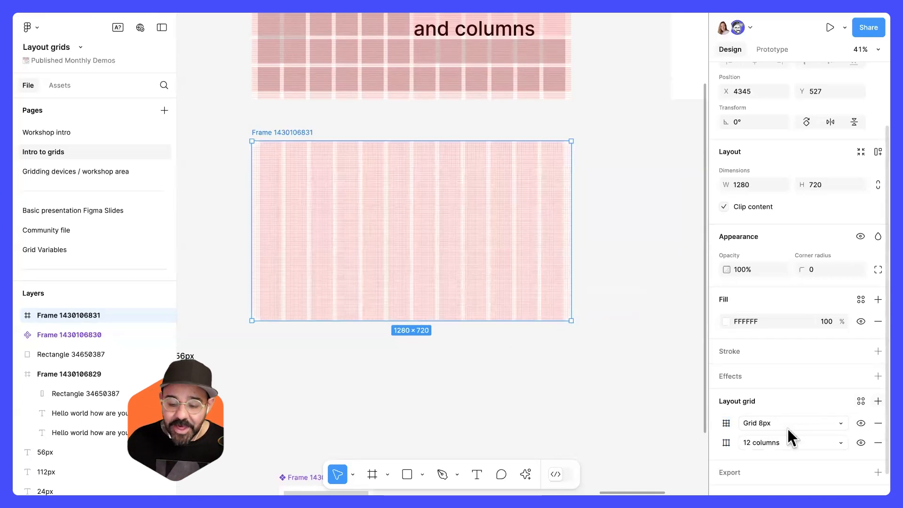
click(775, 425)
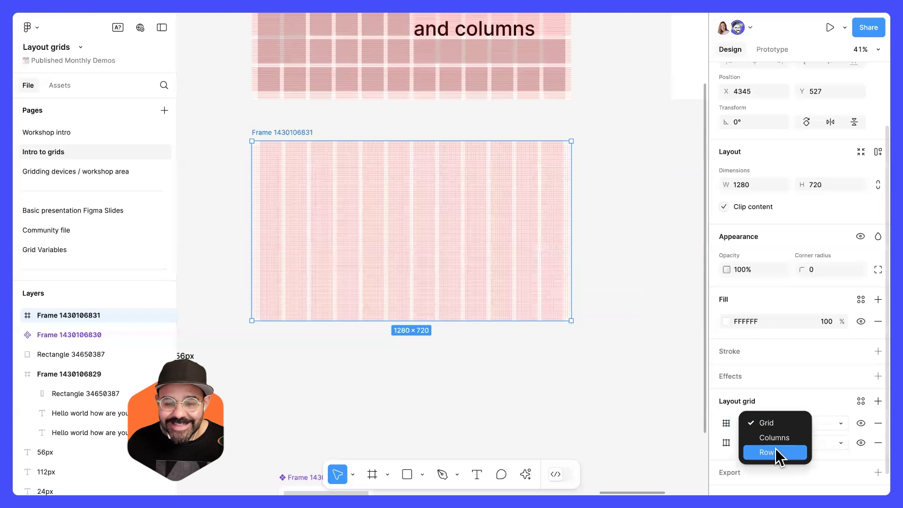
click(775, 452)
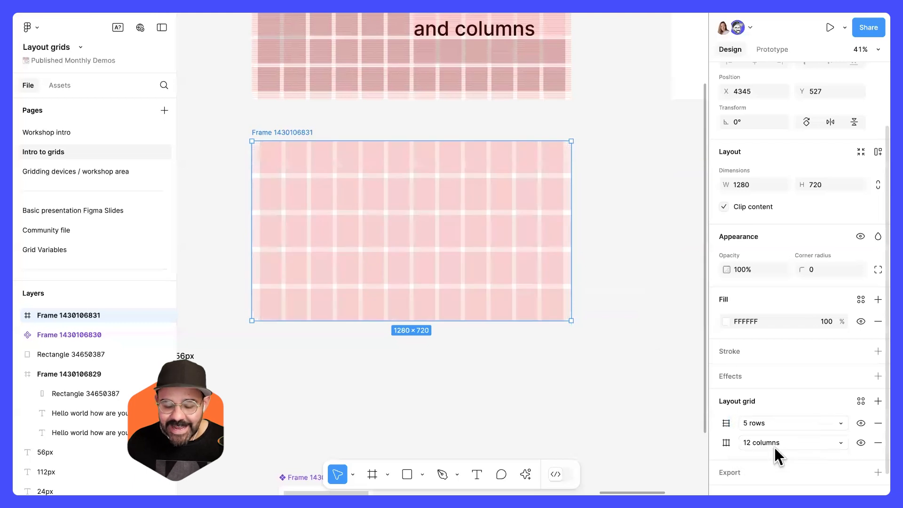
click(726, 423)
click(643, 287)
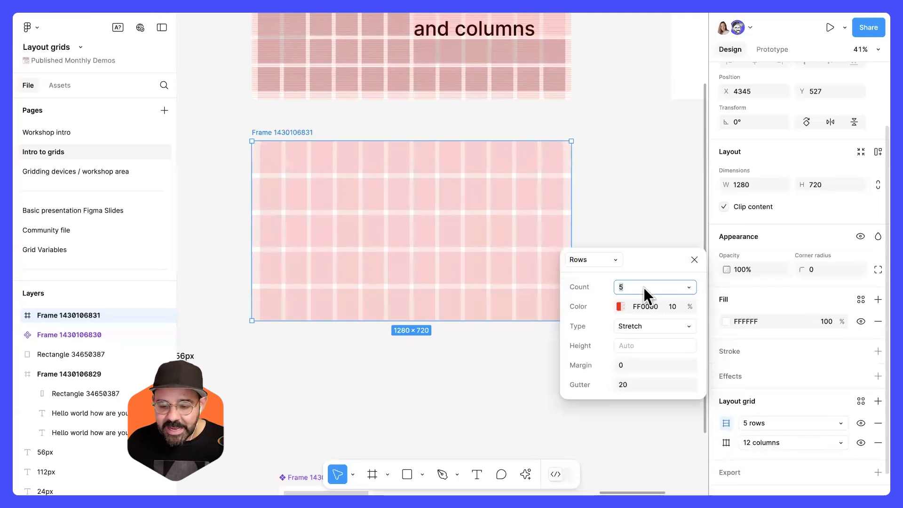
text(6)
key(Return)
Set the row grid's gutter to 16 and margin to 32.
click(641, 385)
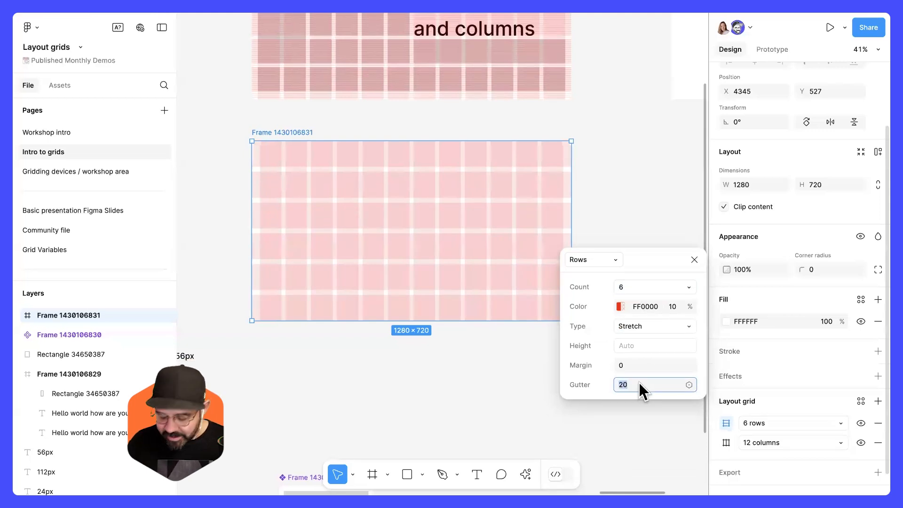
text(16)
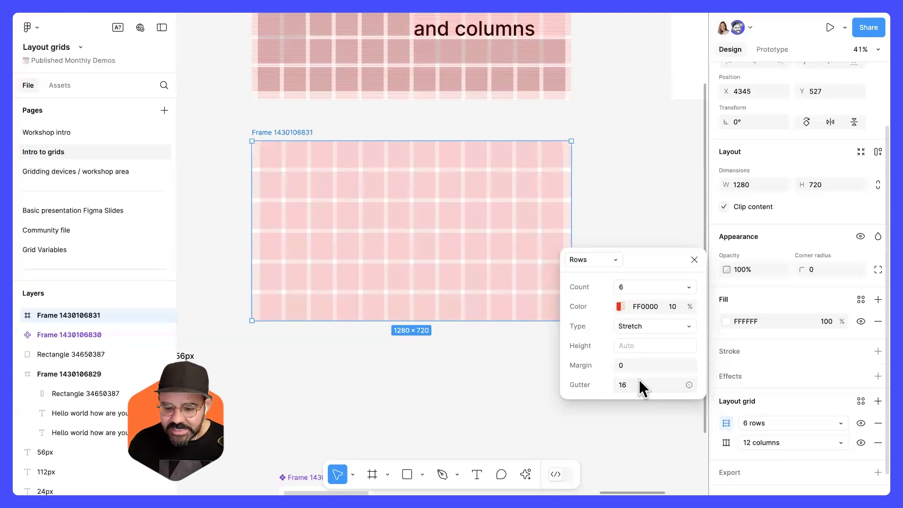
click(640, 362)
text(32)
key(Return)
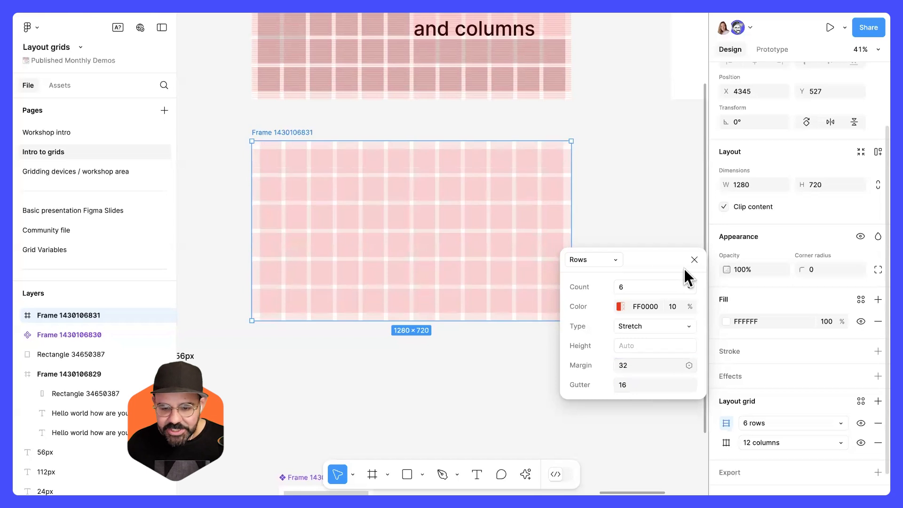
click(695, 259)
Try stretching the frame wider and taller, then undo both resizes.
click(630, 272)
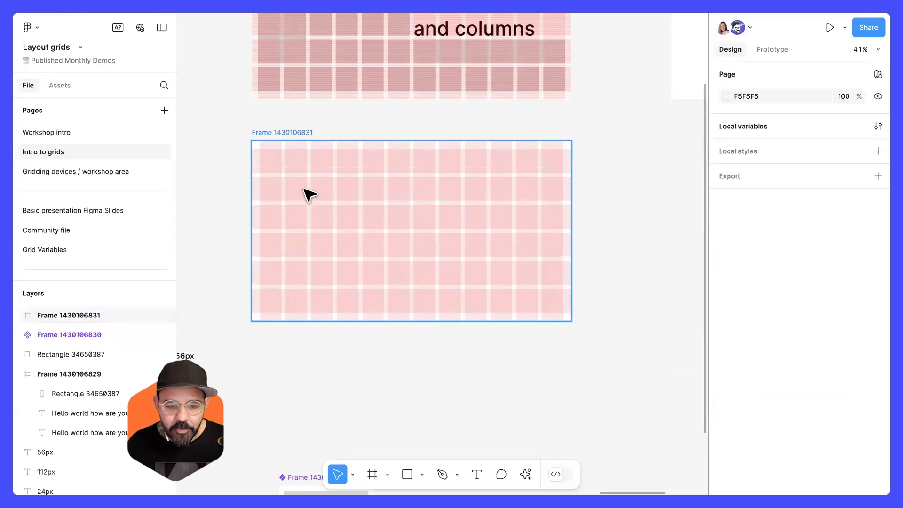
scroll(310, 194, up, 2)
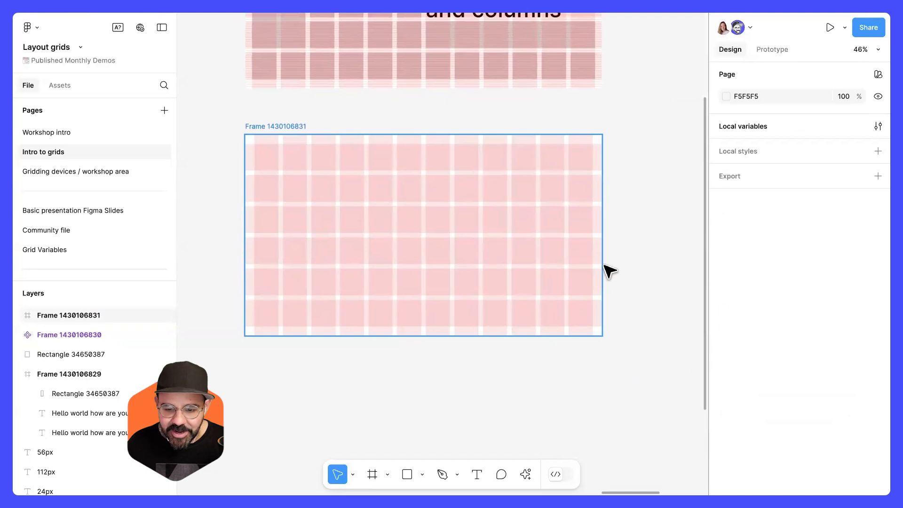
drag(601, 264, 676, 267)
drag(560, 335, 562, 422)
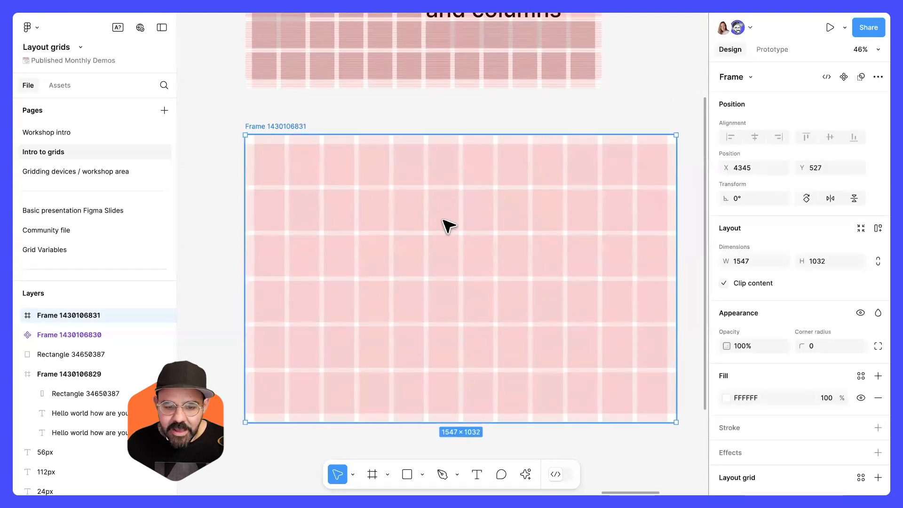
key(ctrl+z)
key(ctrl+z)
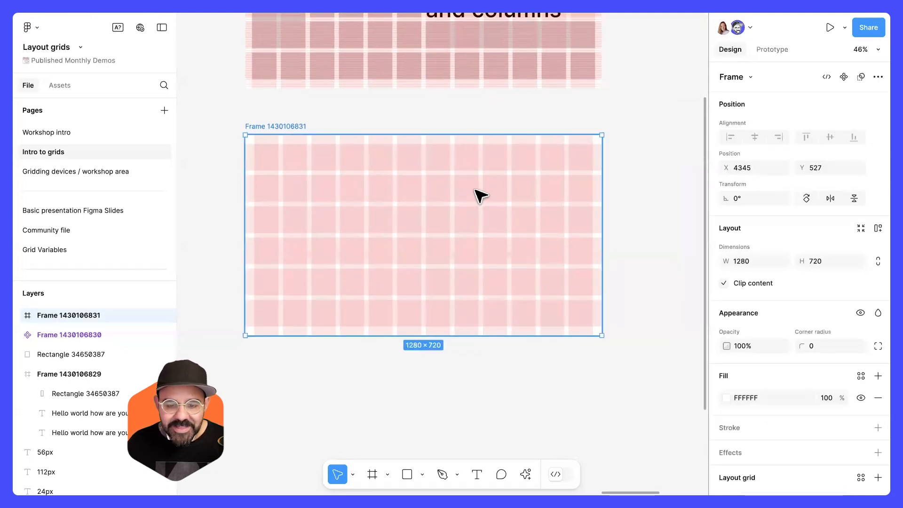
Draw a rectangle in the frame's top-left, snapping it to the grid columns and rows.
click(463, 383)
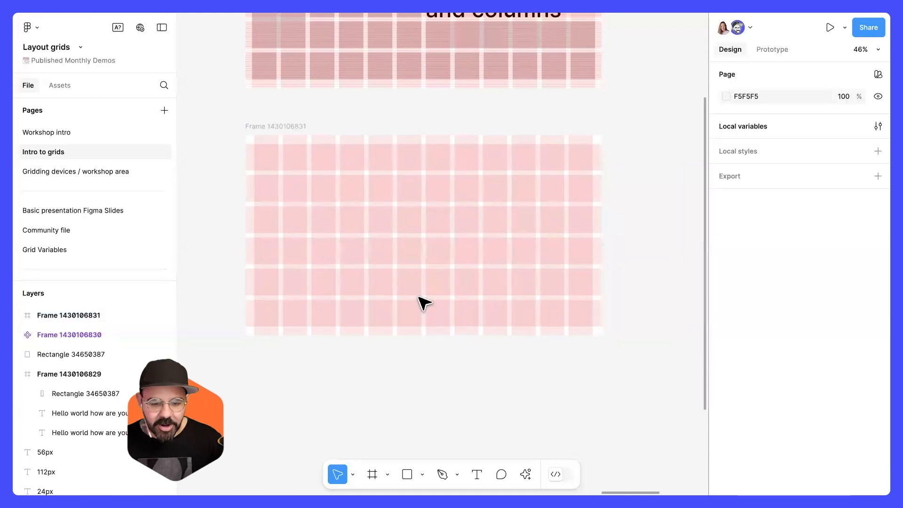
scroll(389, 296, up, 2)
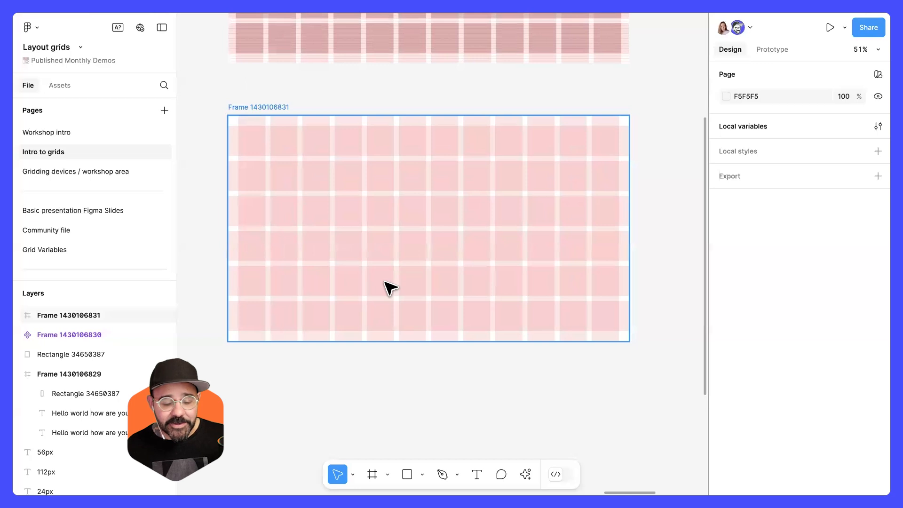
key(r)
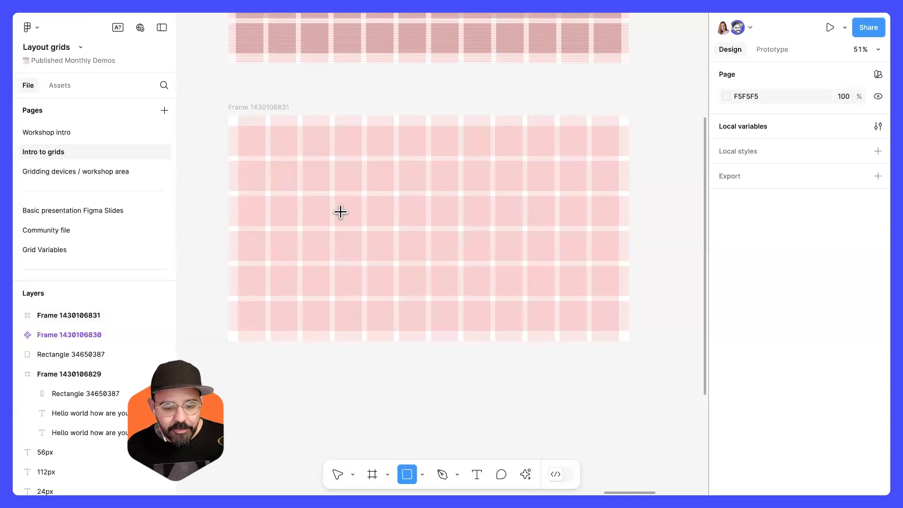
drag(341, 212, 412, 289)
mouse_move(379, 261)
mouse_down()
mouse_move(282, 187)
mouse_move(281, 175)
mouse_up()
drag(310, 202, 330, 230)
Draw and duplicate more rectangles, arranging five grid-snapped blocks in the frame's left columns.
key(r)
mouse_move(386, 173)
mouse_down()
mouse_move(432, 215)
mouse_move(356, 154)
mouse_move(394, 190)
mouse_up()
key(Escape)
drag(364, 153, 374, 222)
key(ctrl+d)
key(Escape)
click(326, 216)
drag(312, 229, 311, 224)
mouse_move(296, 126)
mouse_down()
mouse_move(296, 137)
mouse_move(297, 126)
mouse_up()
drag(305, 157, 305, 255)
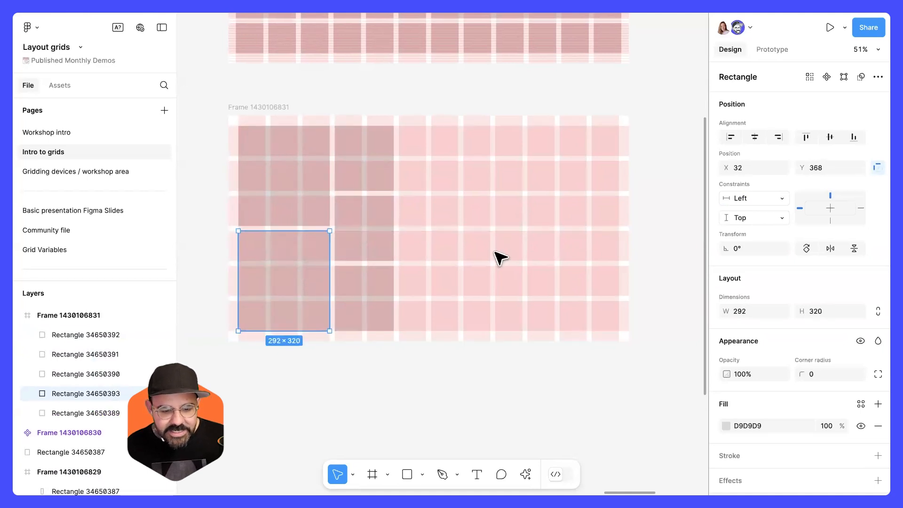
Toggle the layout grids' visibility off and on to compare the blocks.
click(450, 419)
key(ctrl+shift+4)
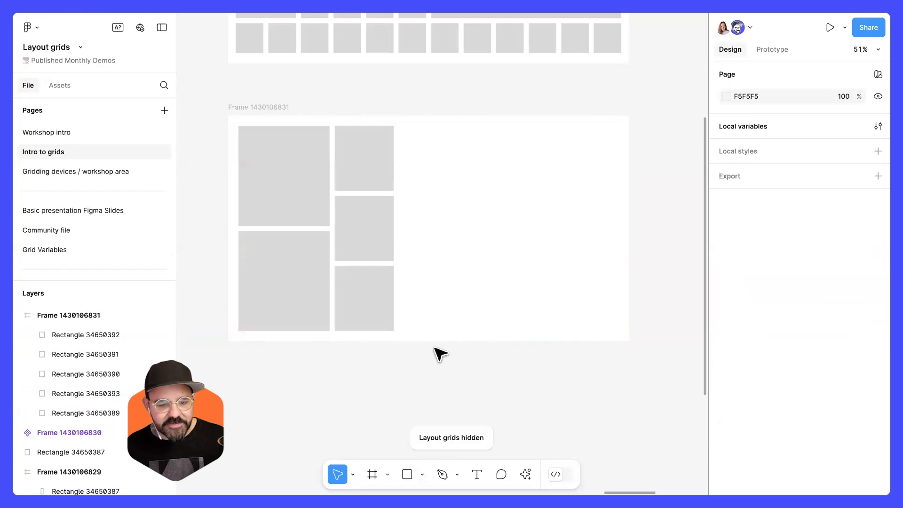
key(ctrl+shift+4)
key(ctrl+shift+4)
key(ctrl+shift+4)
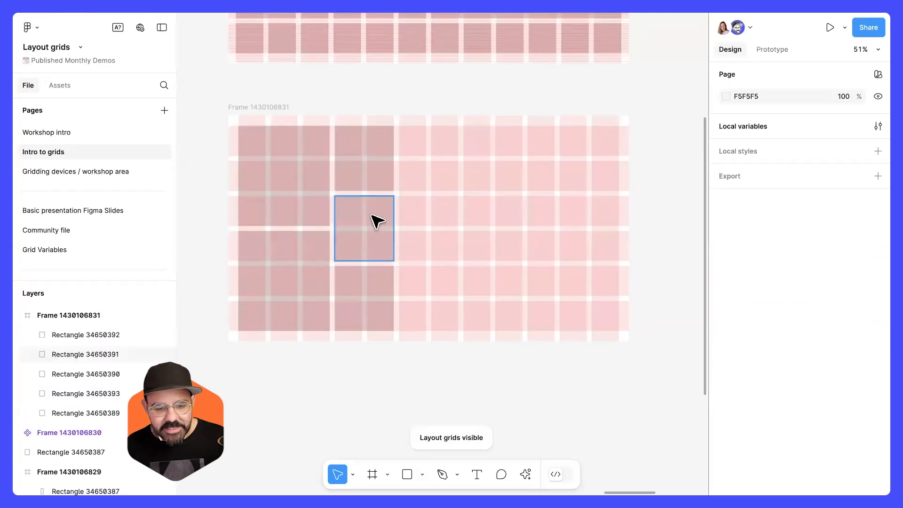
Duplicate a large and a small rectangle into the next columns to the right.
click(374, 221)
drag(300, 206, 527, 191)
drag(367, 242, 434, 275)
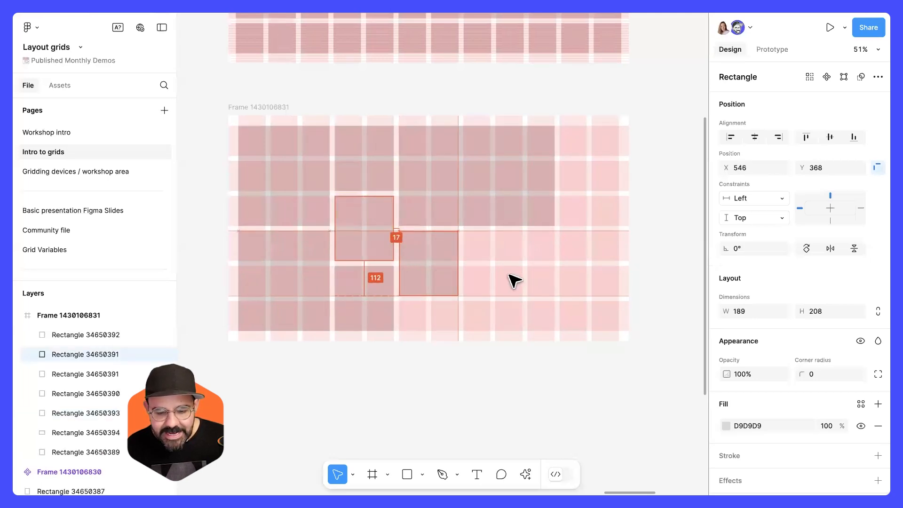
click(460, 333)
Resize the new top rectangle to 292 × 320 to fit the grid columns.
click(538, 214)
drag(550, 191, 521, 196)
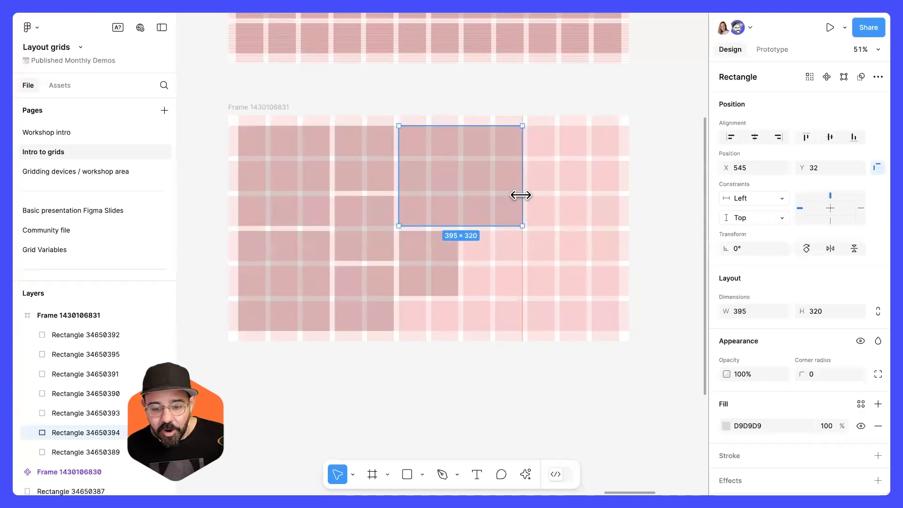
click(454, 270)
click(513, 207)
drag(520, 202, 489, 198)
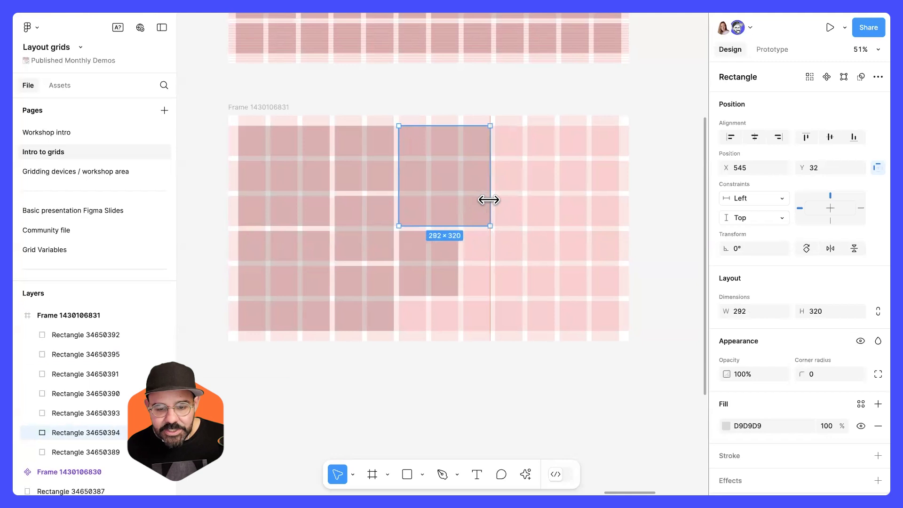
Extend the new lower rectangle down to the frame's bottom margin.
click(451, 282)
drag(458, 280, 470, 330)
click(510, 236)
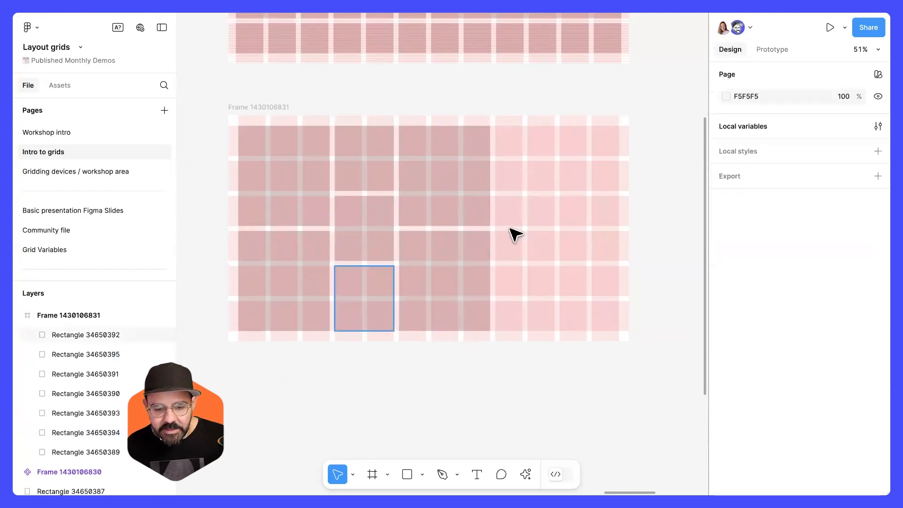
scroll(568, 203, up, 4)
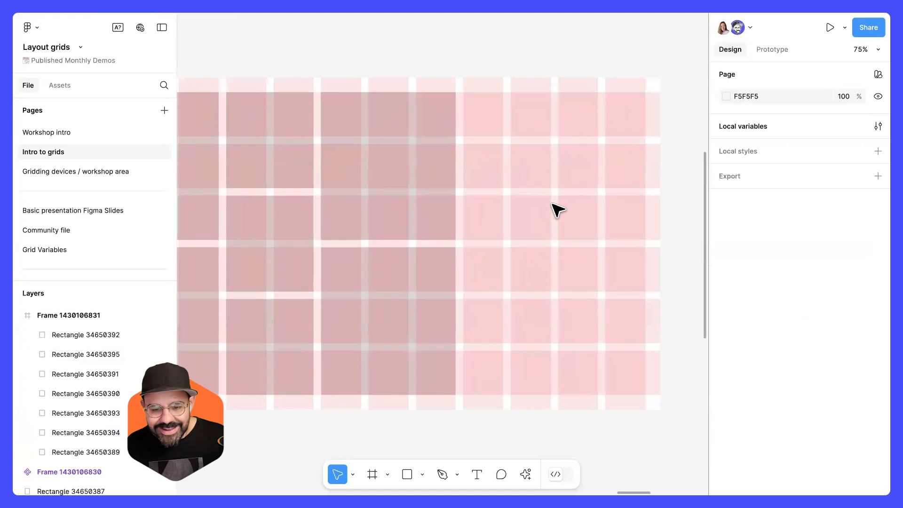
scroll(563, 210, down, 4)
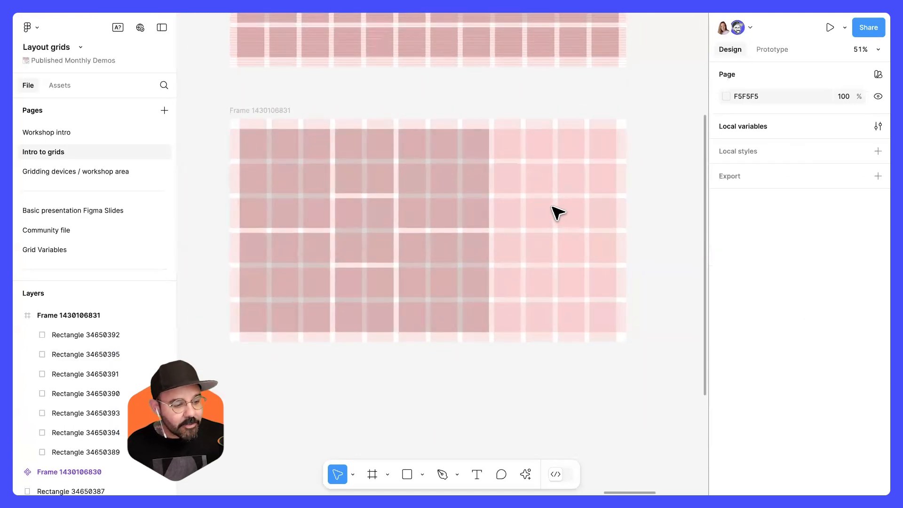
Stack three copies of the small rectangle down the next column, then delete them.
click(451, 194)
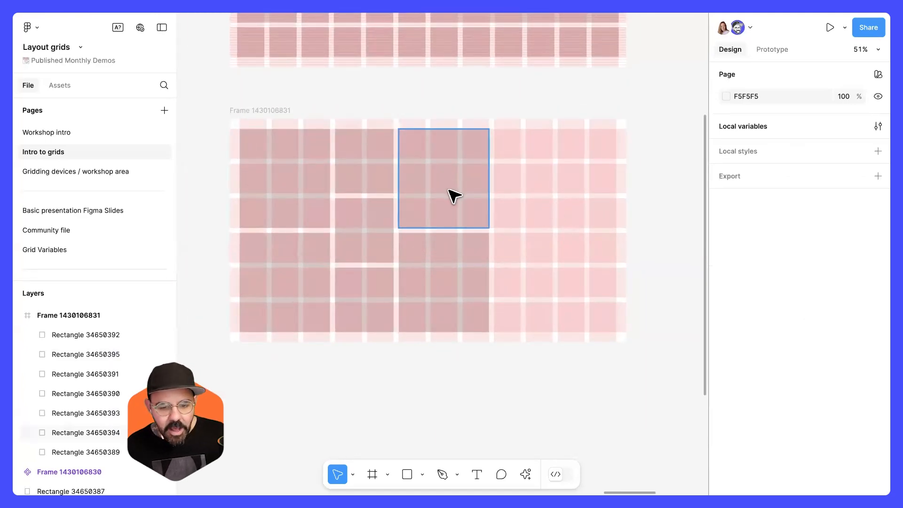
click(364, 188)
drag(373, 171, 536, 174)
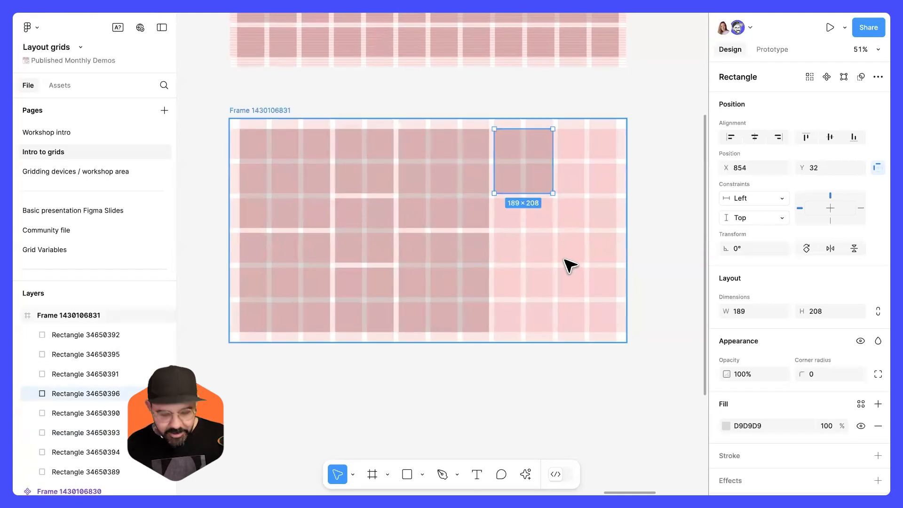
key(ctrl+d)
key(ctrl+z)
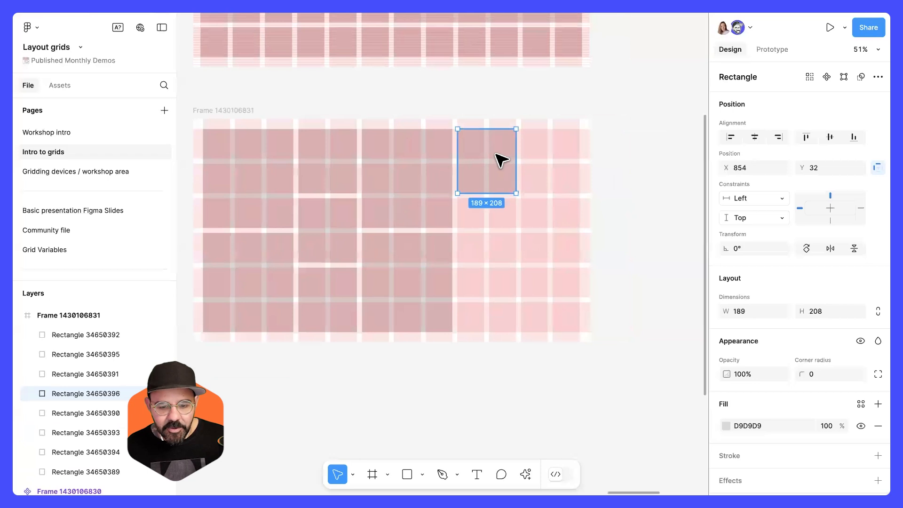
drag(498, 157, 569, 207)
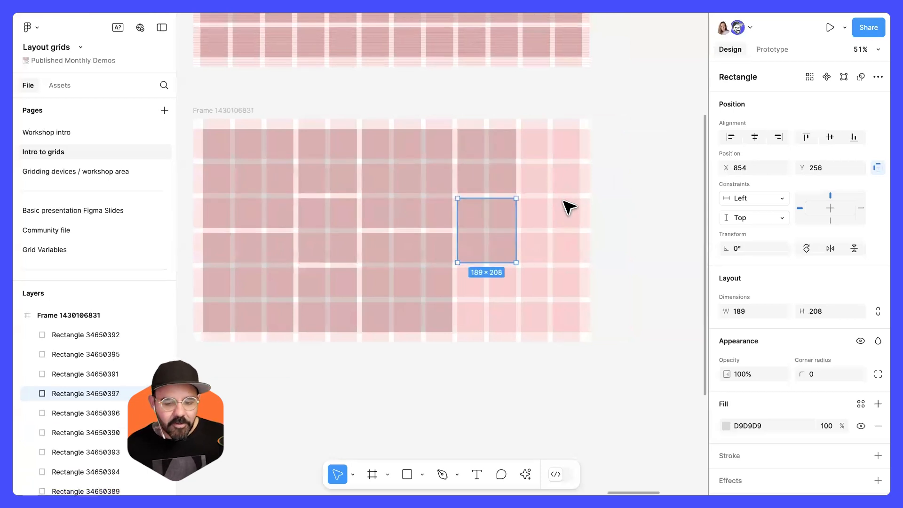
key(ctrl+d)
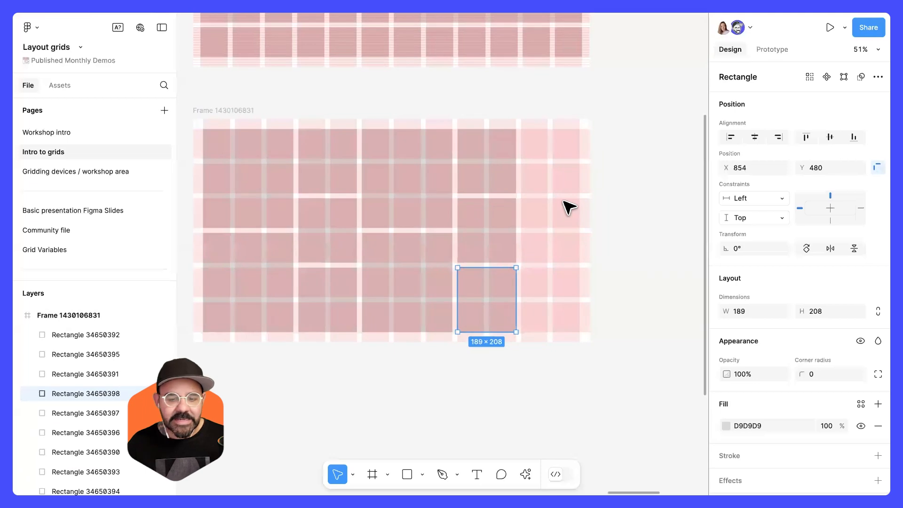
click(567, 288)
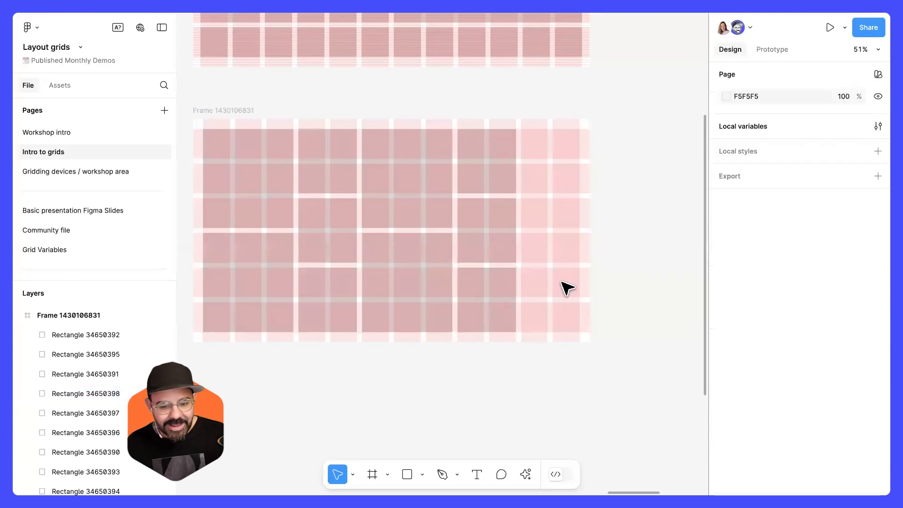
click(510, 295)
shift+click(504, 243)
shift+click(503, 179)
key(Delete)
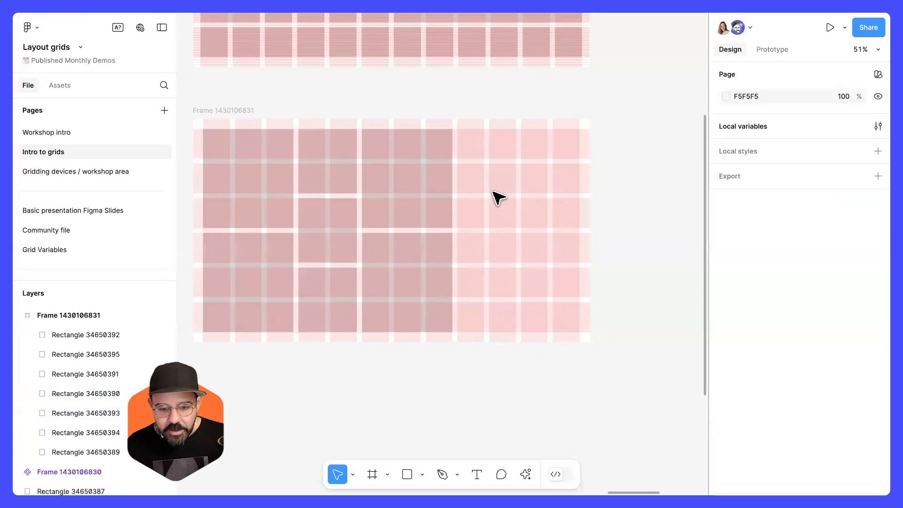
Add the bold heading text "Mood board design" in the empty right-hand columns of the frame.
scroll(501, 197, up, 3)
scroll(470, 174, down, 4)
scroll(508, 207, down, 2)
scroll(514, 202, up, 2)
scroll(488, 218, down, 3)
scroll(483, 216, up, 1)
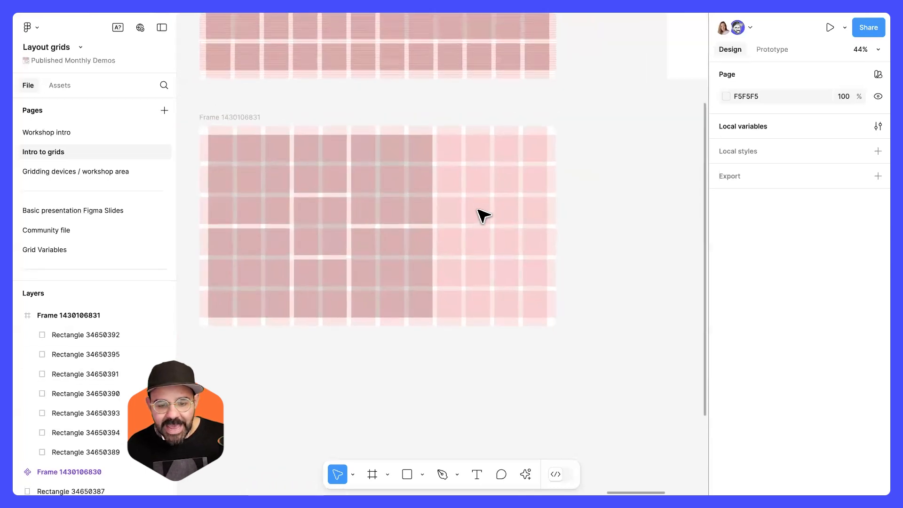
scroll(483, 215, up, 3)
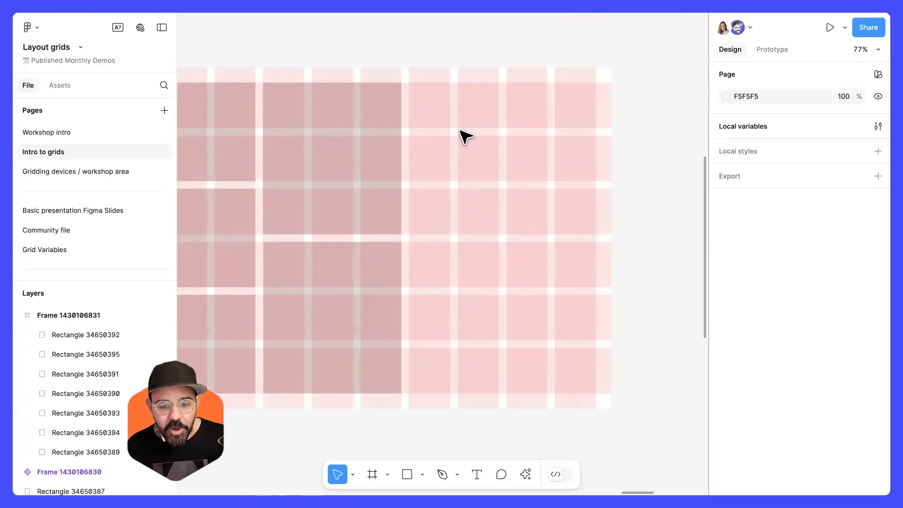
scroll(454, 197, up, 3)
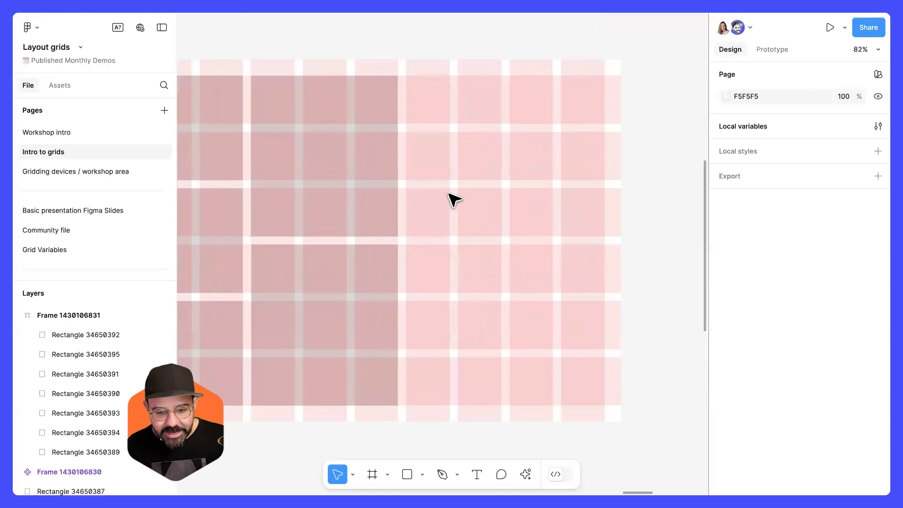
key(t)
click(436, 169)
text(Mood board)
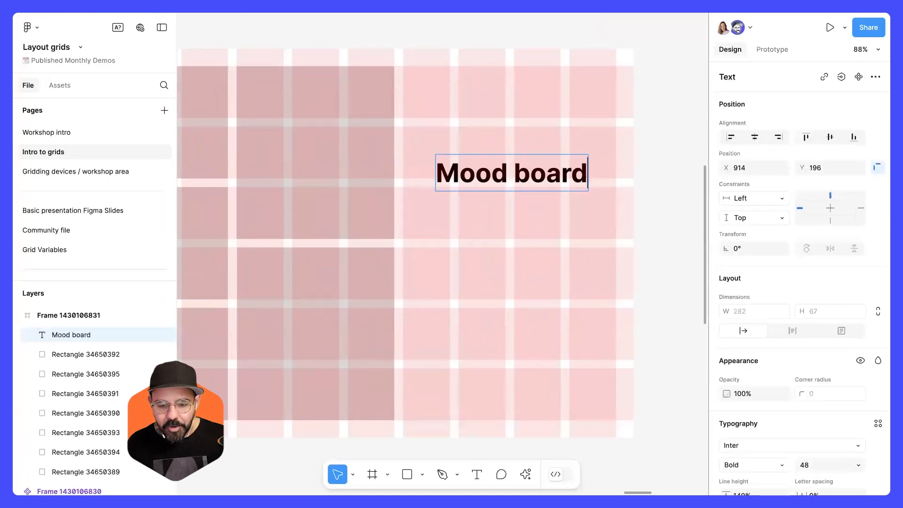
key(Return)
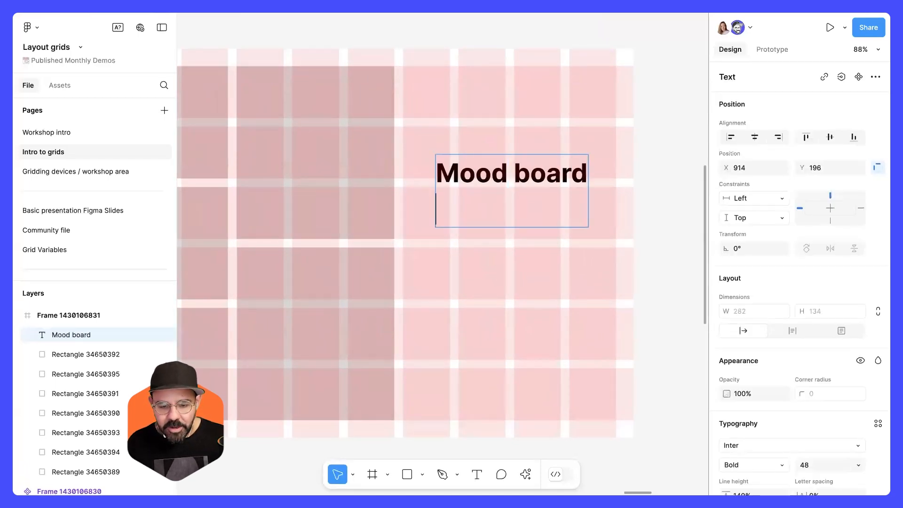
text(design)
click(499, 361)
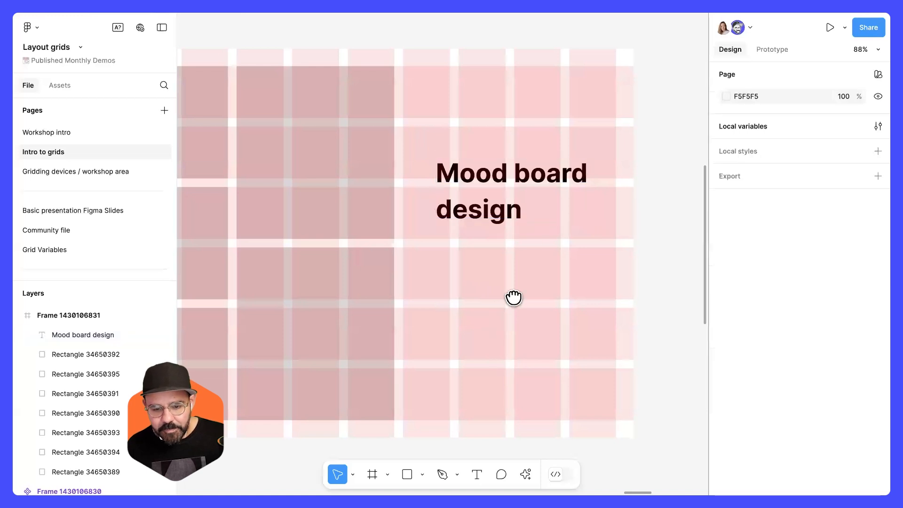
Break the heading onto three lines: Mood, board, design.
scroll(514, 298, up, 1)
scroll(514, 298, left, 1)
double_click(536, 196)
click(531, 193)
key(Return)
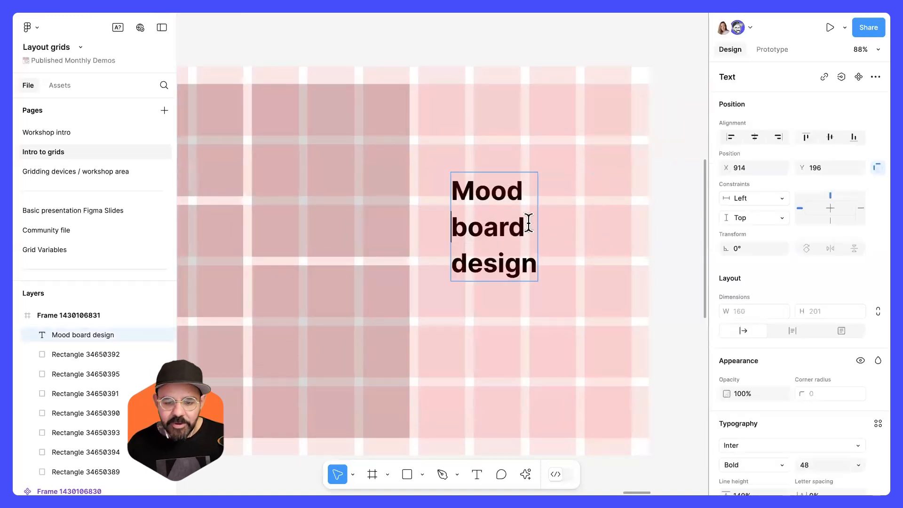
key(Escape)
Move the heading up to the top of the right-hand columns.
drag(516, 198, 477, 140)
key(shift+Left)
key(shift+Right)
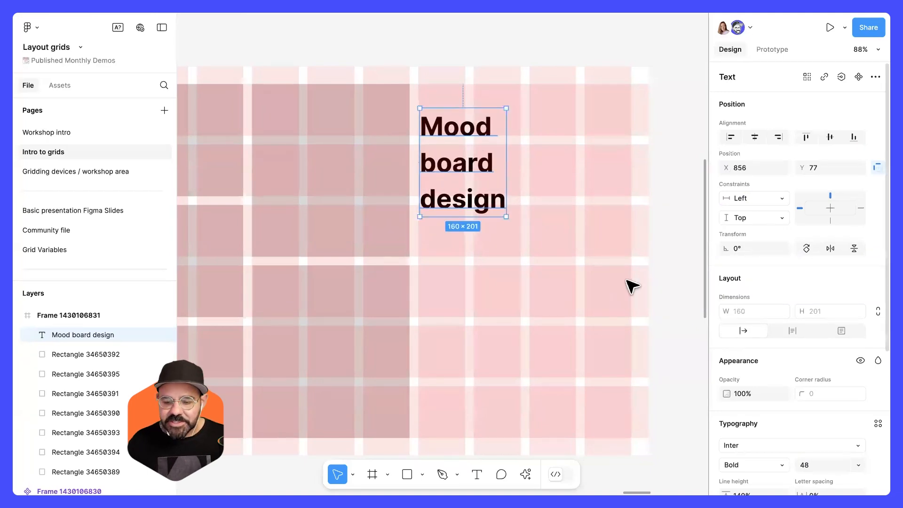
Apply vertical trim to the heading in the type settings.
scroll(772, 333, down, 5)
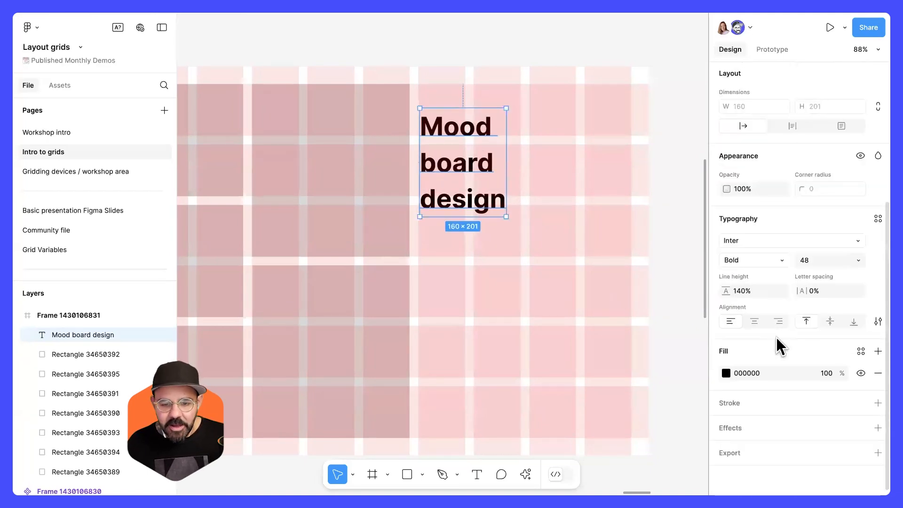
click(878, 321)
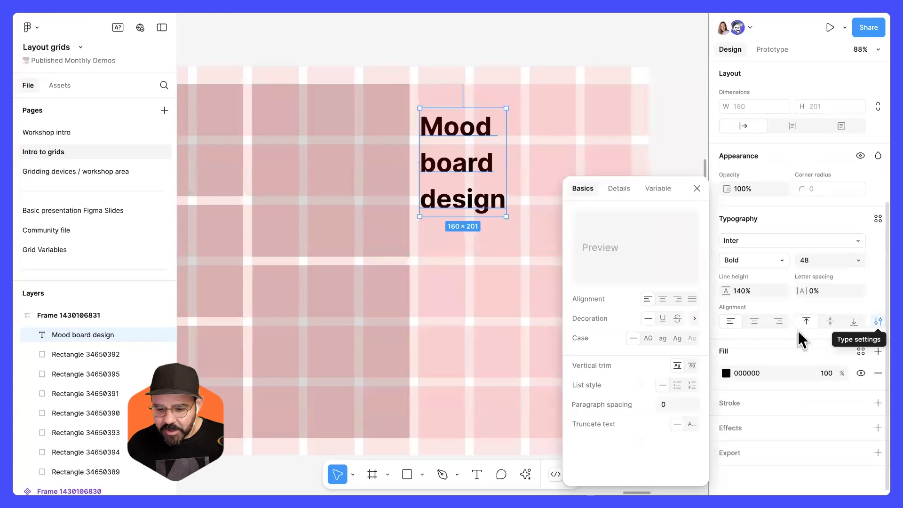
click(693, 366)
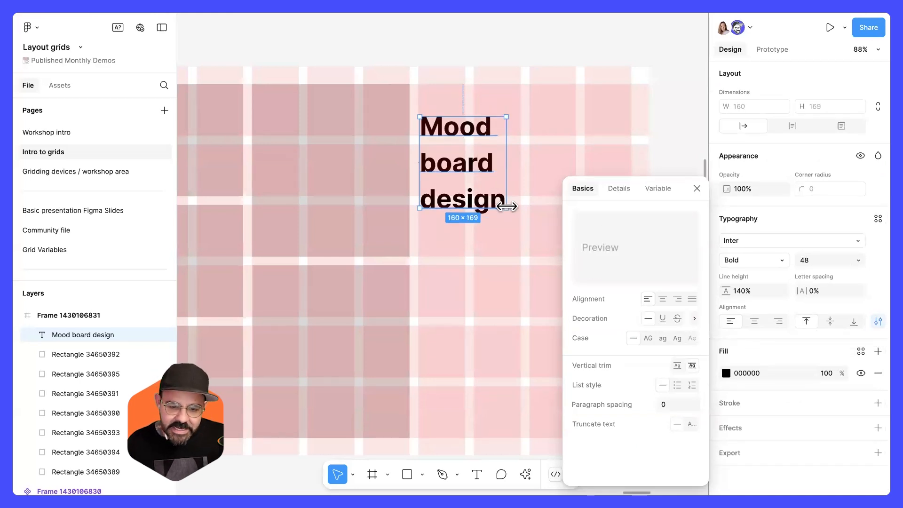
click(697, 188)
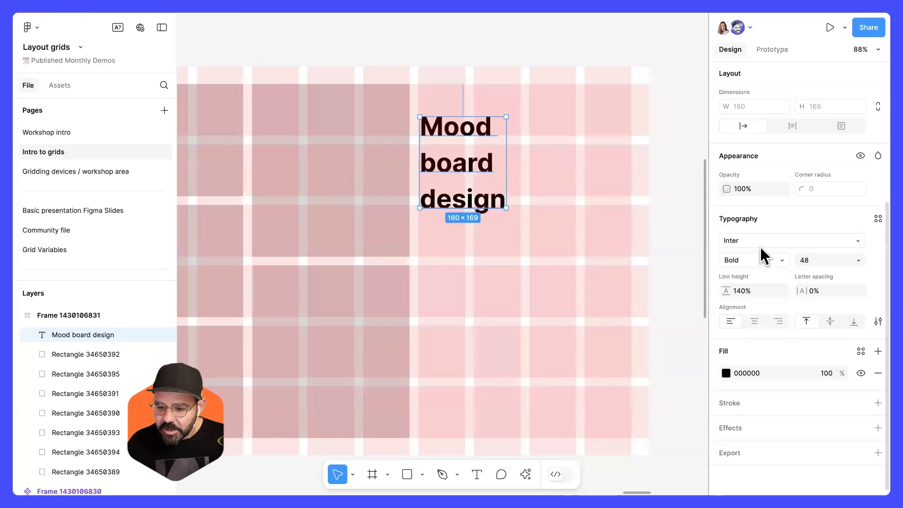
click(877, 321)
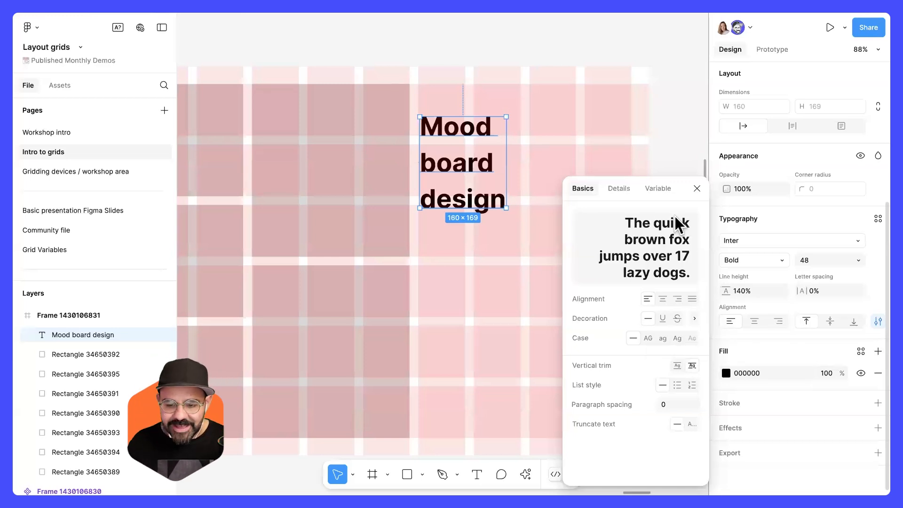
click(696, 189)
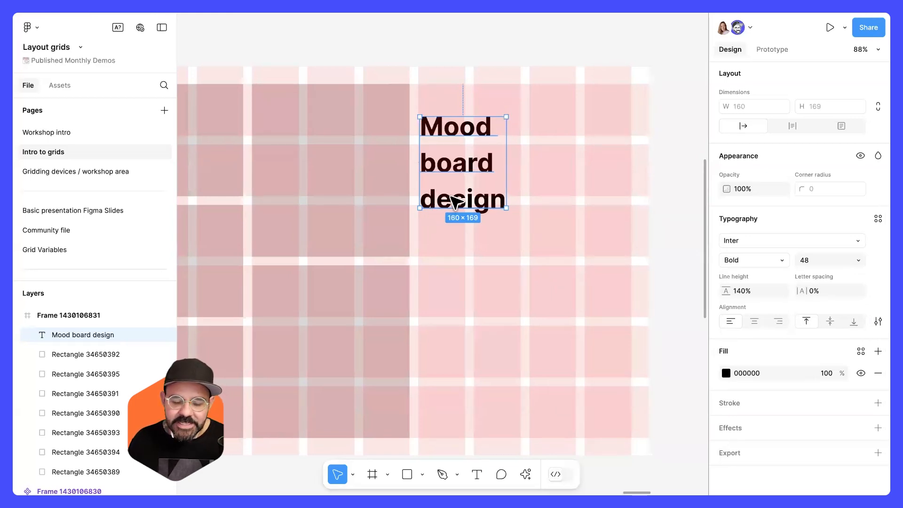
Draw a small test rectangle beside the heading, then delete it.
scroll(454, 201, up, 5)
click(757, 293)
click(653, 205)
mouse_move(651, 206)
mouse_down()
mouse_move(579, 235)
mouse_move(520, 161)
mouse_move(537, 170)
mouse_move(537, 225)
mouse_up()
key(r)
drag(536, 185, 536, 200)
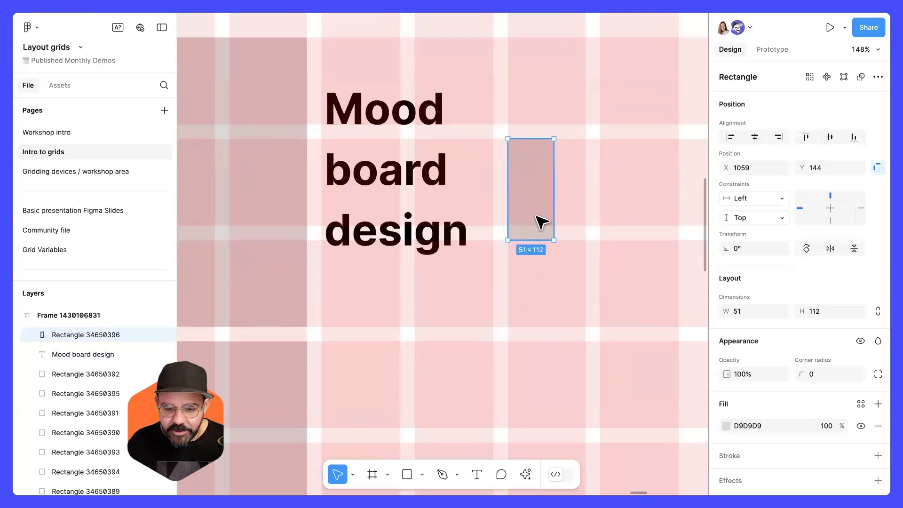
key(Delete)
Set the heading's line height to 112.
click(459, 186)
scroll(776, 359, down, 2)
scroll(774, 372, down, 1)
click(763, 396)
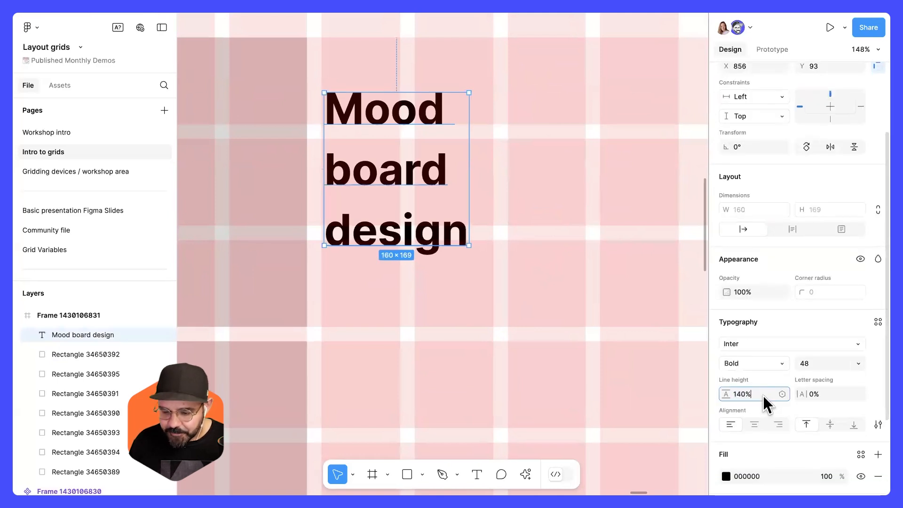
text(11)
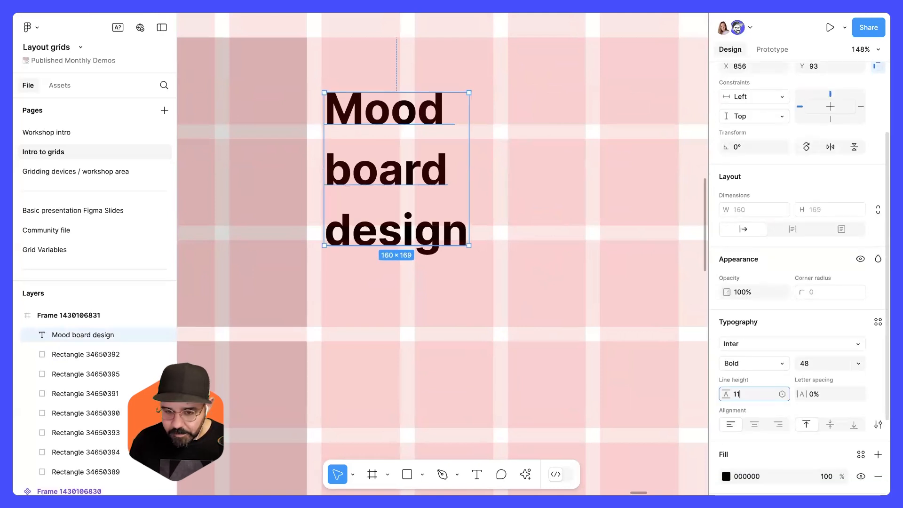
text(2)
key(Return)
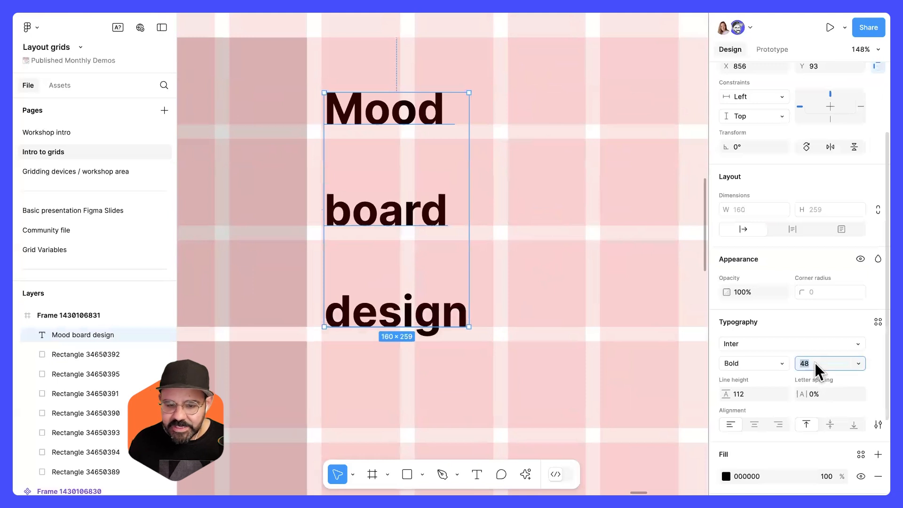
Increase the heading's font size to 104.
key(Up)
key(Up)
key(Up)
key(Up)
key(Up)
key(Up)
key(Up)
key(Up)
key(Up)
key(Up)
key(Up)
key(Up)
key(Up)
key(Up)
key(Up)
key(Up)
key(Up)
key(Up)
key(Up)
key(Up)
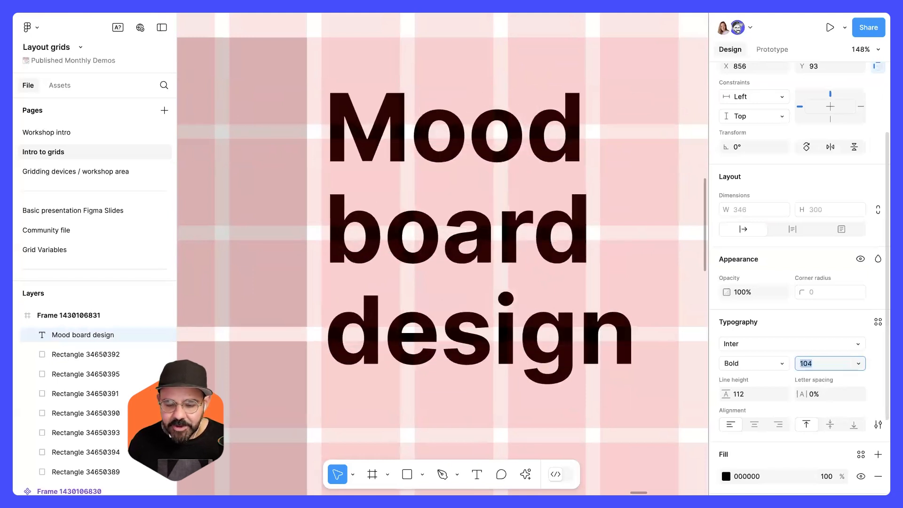
Reposition the enlarged heading so it aligns with the top margin and right-hand columns.
drag(393, 157, 391, 135)
click(671, 243)
scroll(669, 244, down, 5)
drag(669, 244, 587, 229)
drag(570, 265, 546, 262)
scroll(450, 323, down, 4)
drag(564, 303, 699, 282)
scroll(549, 290, down, 1)
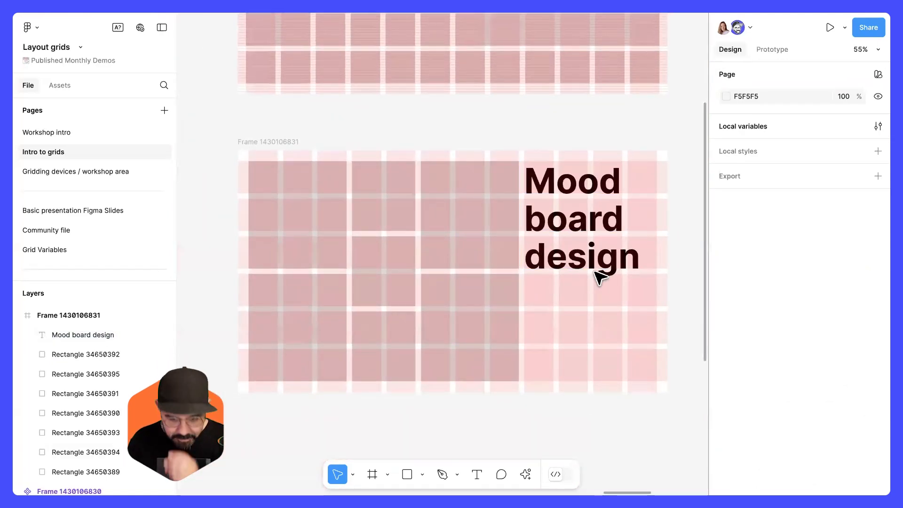
drag(585, 327, 581, 321)
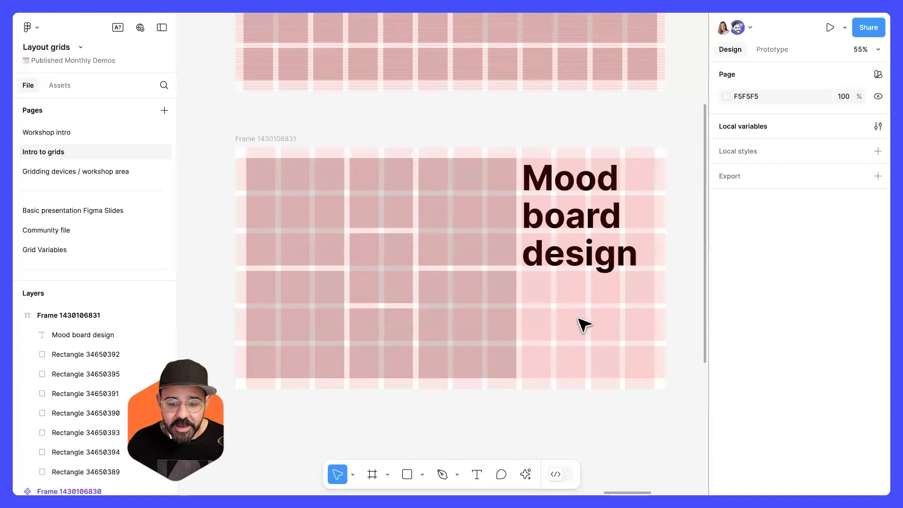
scroll(582, 325, up, 1)
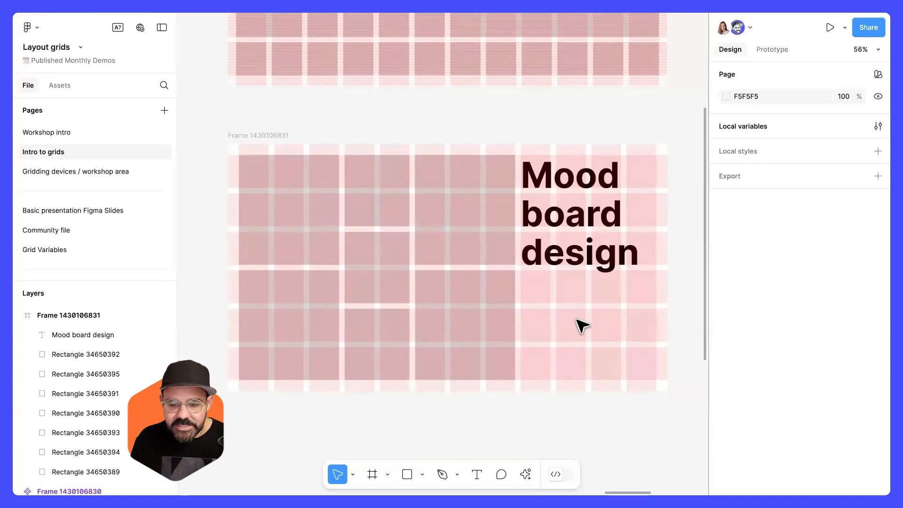
drag(586, 313, 571, 300)
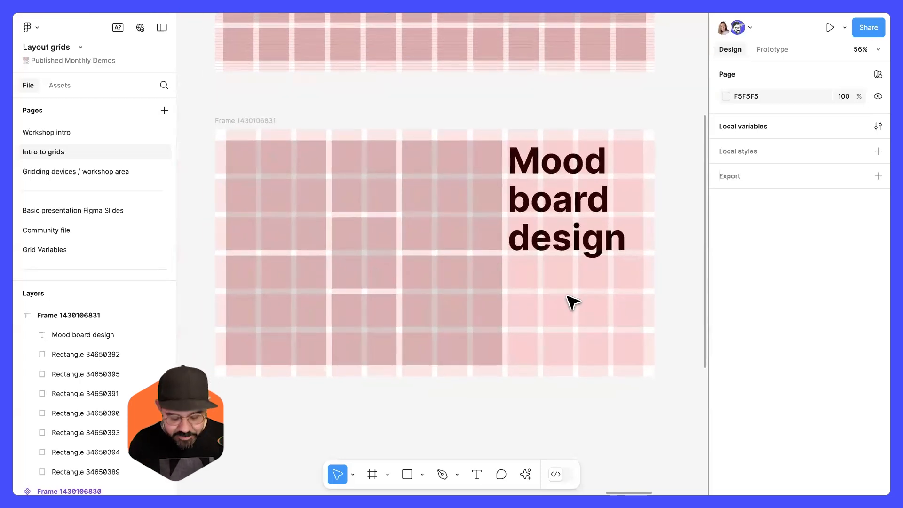
Hide the layout grids and change the heading's font to Instrument Sans.
key(ctrl+shift+4)
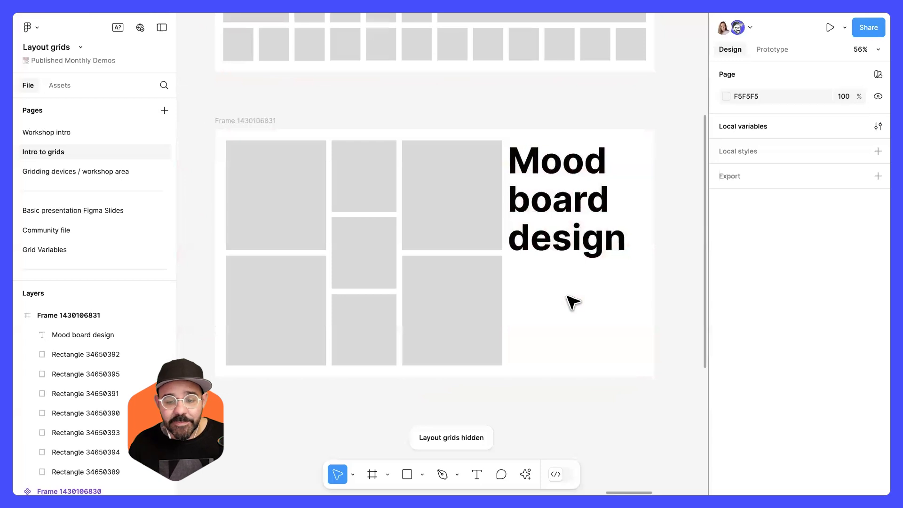
click(557, 252)
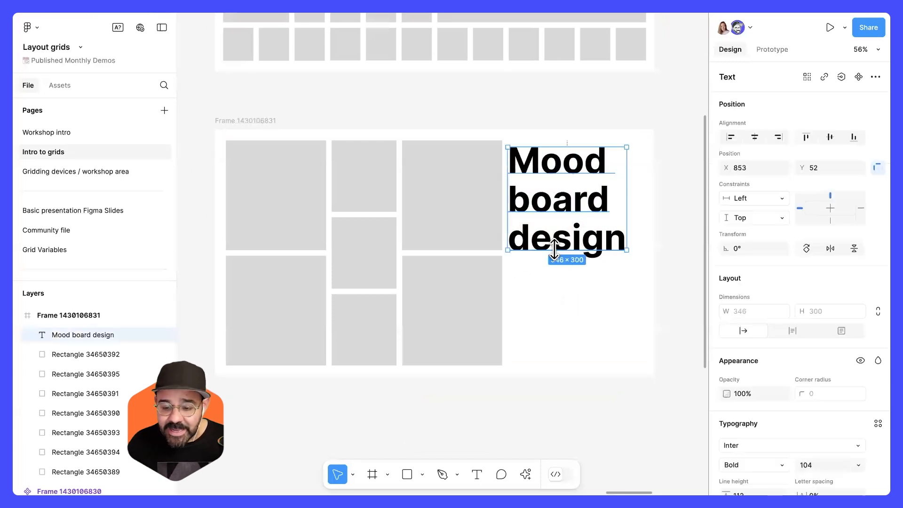
scroll(740, 320, down, 3)
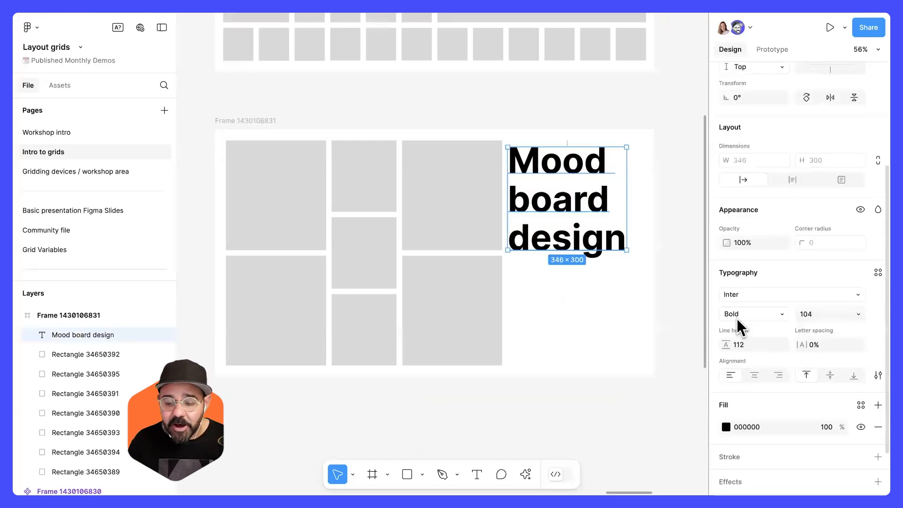
click(766, 294)
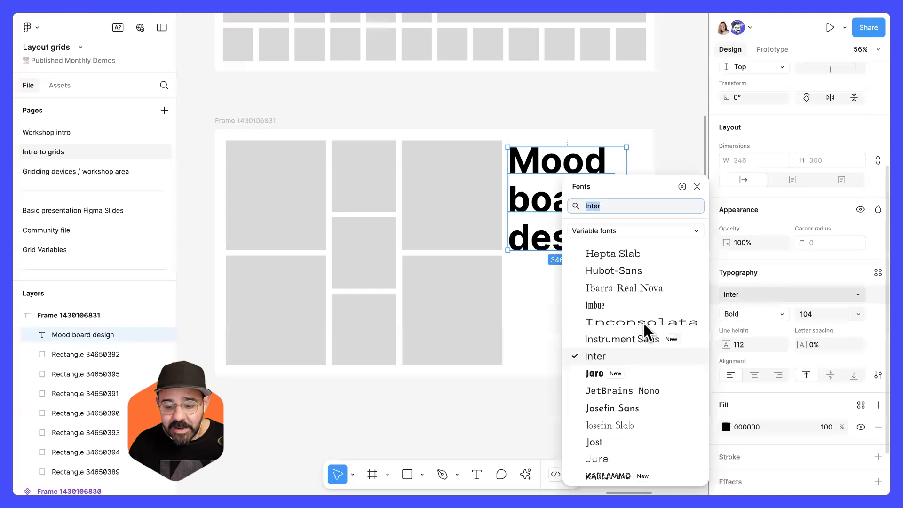
click(626, 339)
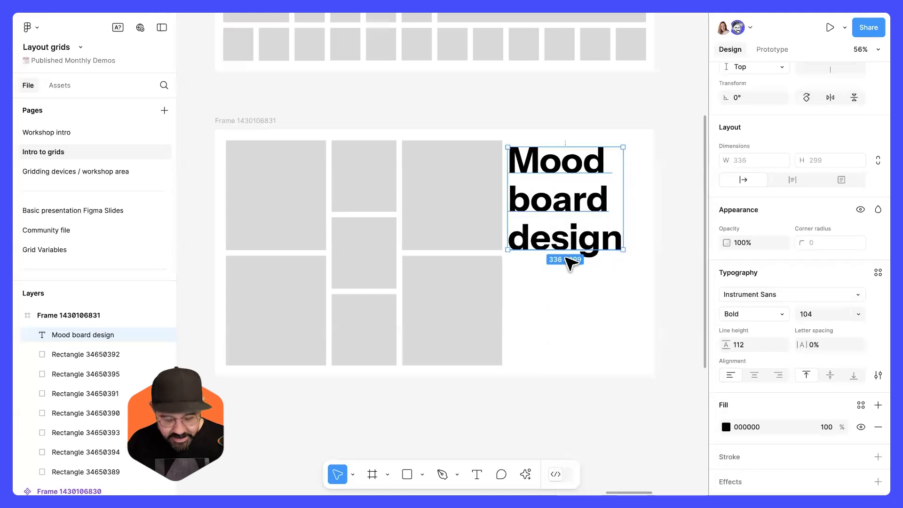
Show the layout grids and inspect how the mood board heading lines up with the columns and rows.
key(ctrl+g)
scroll(558, 199, up, 5)
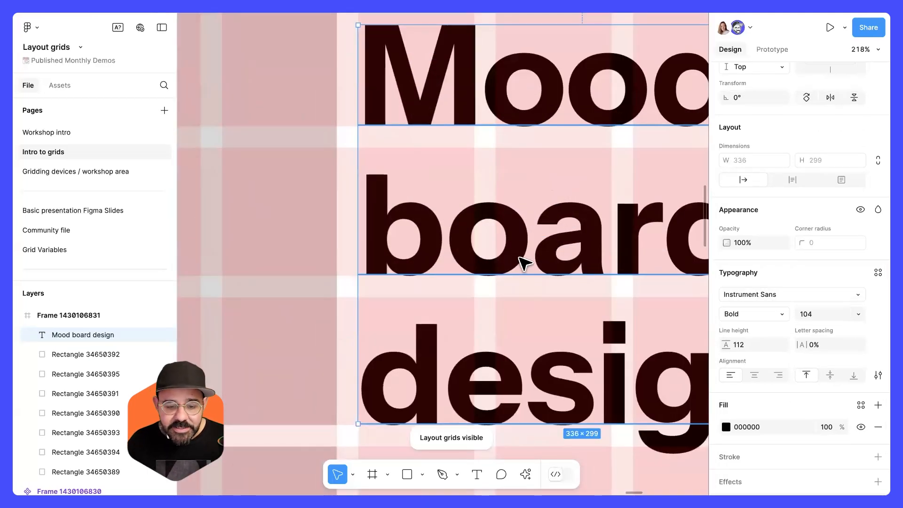
scroll(523, 245, down, 3)
scroll(527, 247, down, 6)
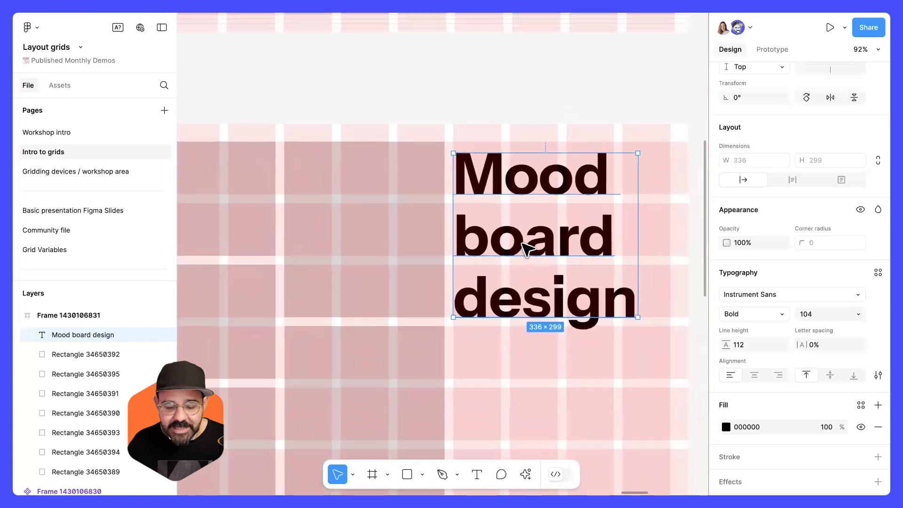
scroll(640, 244, down, 3)
scroll(629, 234, down, 1)
mouse_move(637, 242)
mouse_down()
mouse_move(629, 235)
mouse_move(619, 246)
mouse_up()
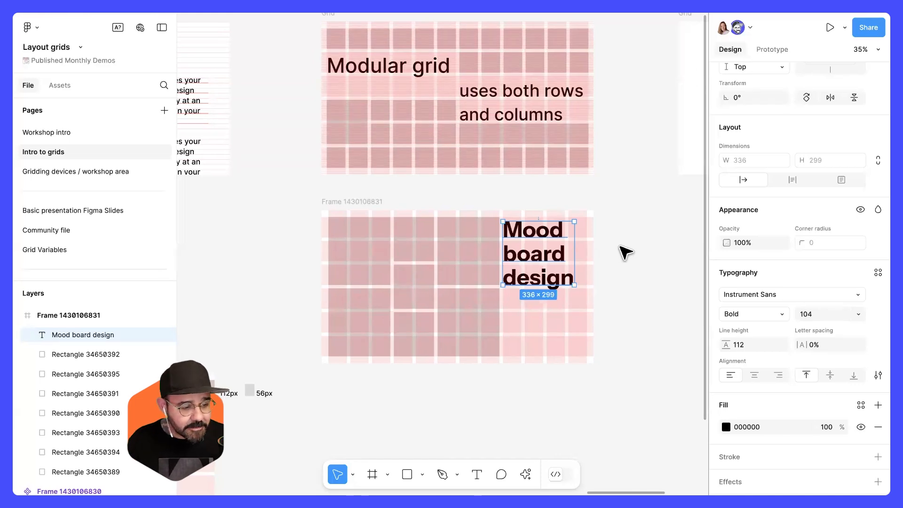
click(626, 252)
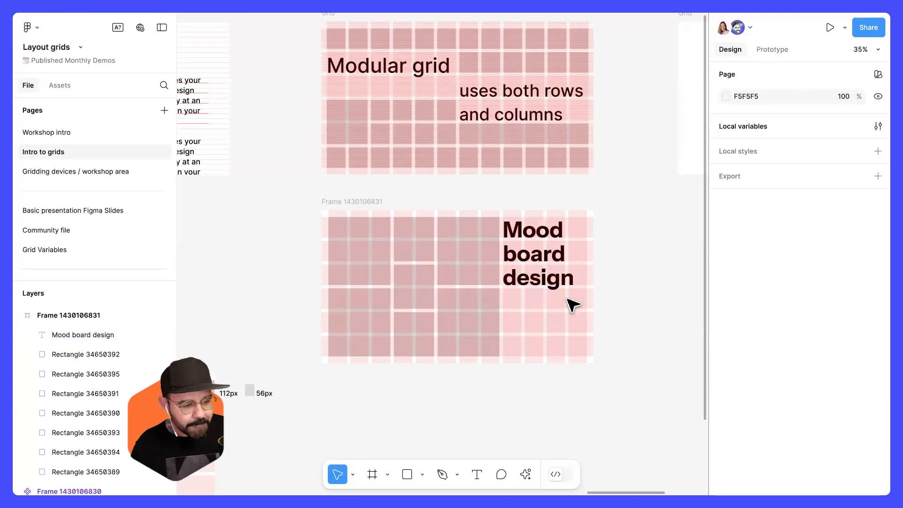
click(535, 275)
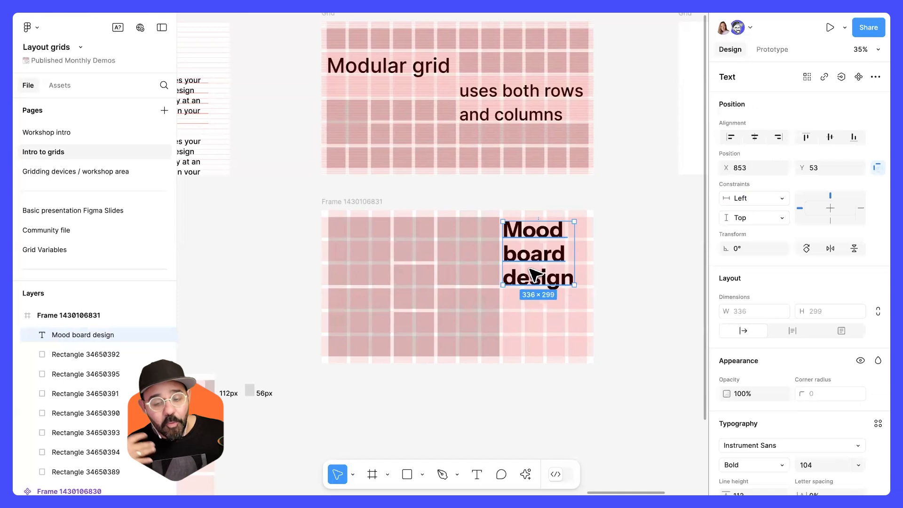
click(551, 330)
Open the Gridding devices / workshop area page and look over the device frames, components and resources.
scroll(417, 288, down, 3)
click(129, 172)
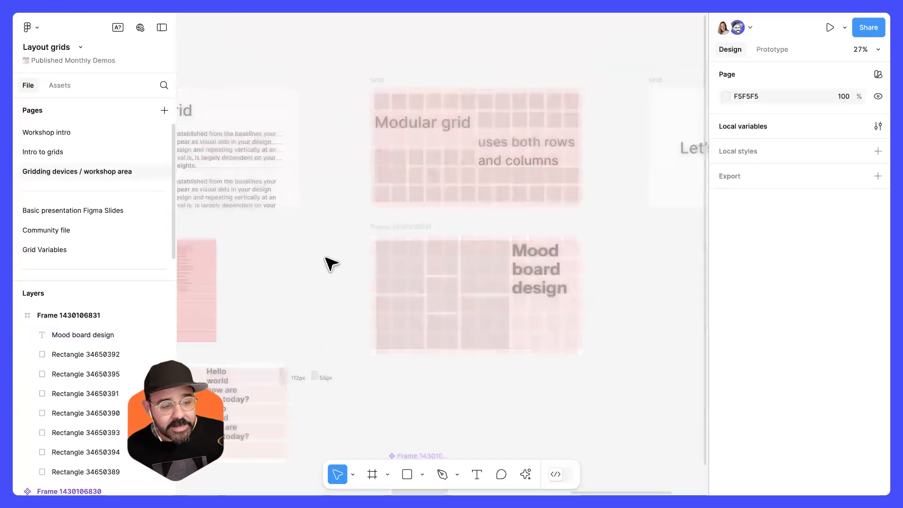
drag(450, 280, 359, 214)
drag(484, 242, 327, 286)
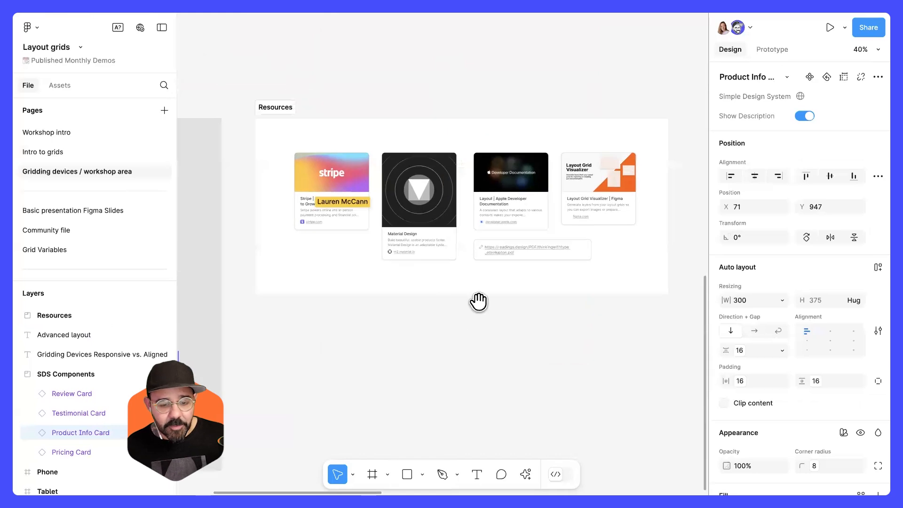
scroll(478, 301, up, 10)
click(337, 209)
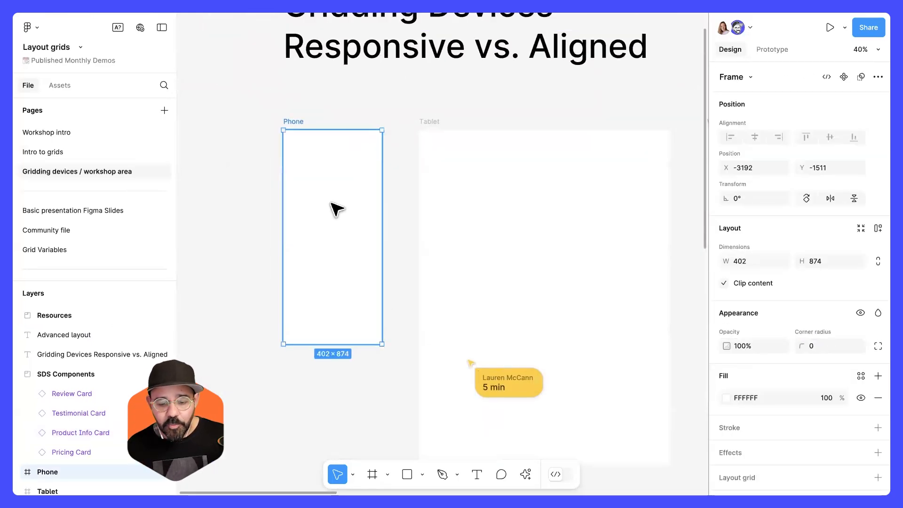
scroll(339, 314, down, 7)
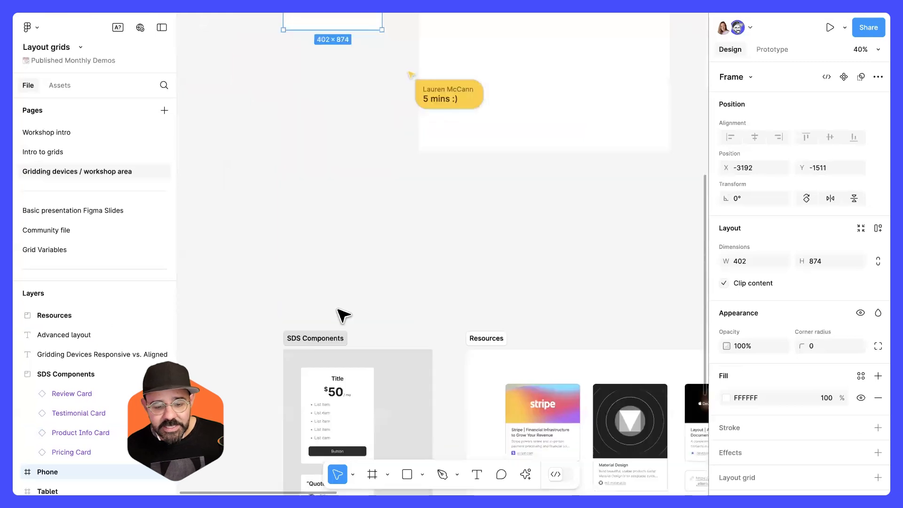
scroll(399, 329, down, 4)
scroll(424, 283, right, 3)
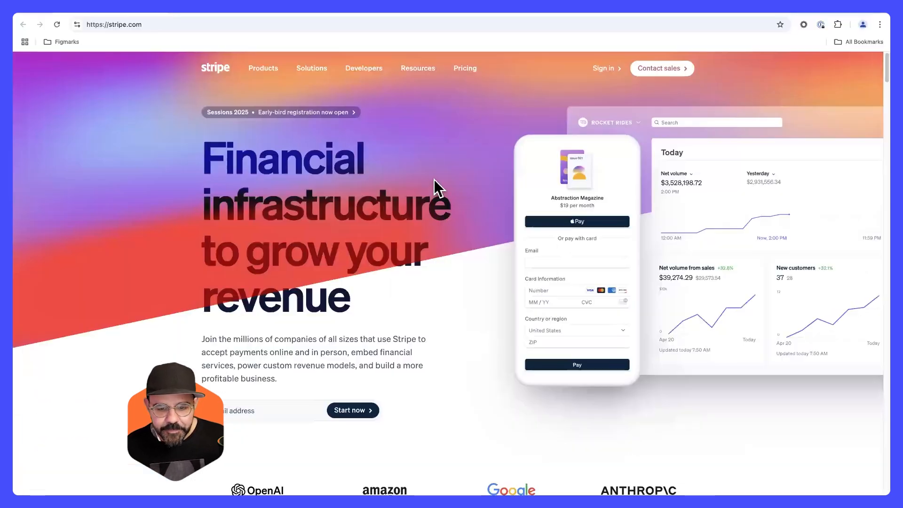
Scroll through the Stripe website in the browser as a layout reference, then return to the design file.
scroll(430, 193, down, 7)
scroll(426, 198, down, 15)
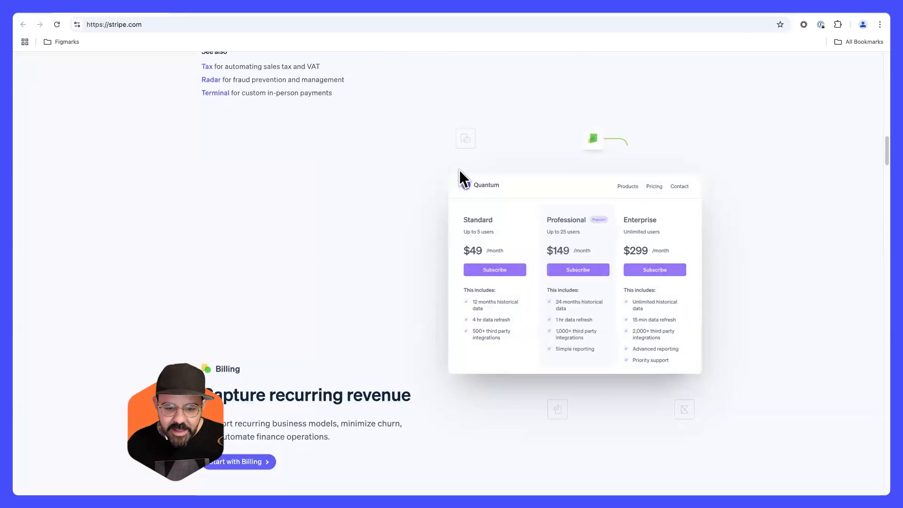
scroll(322, 319, down, 3)
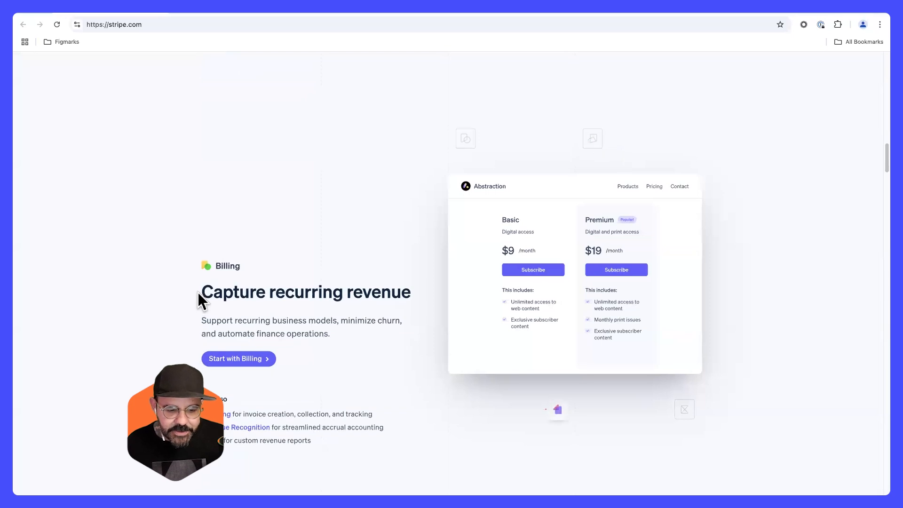
scroll(198, 299, down, 2)
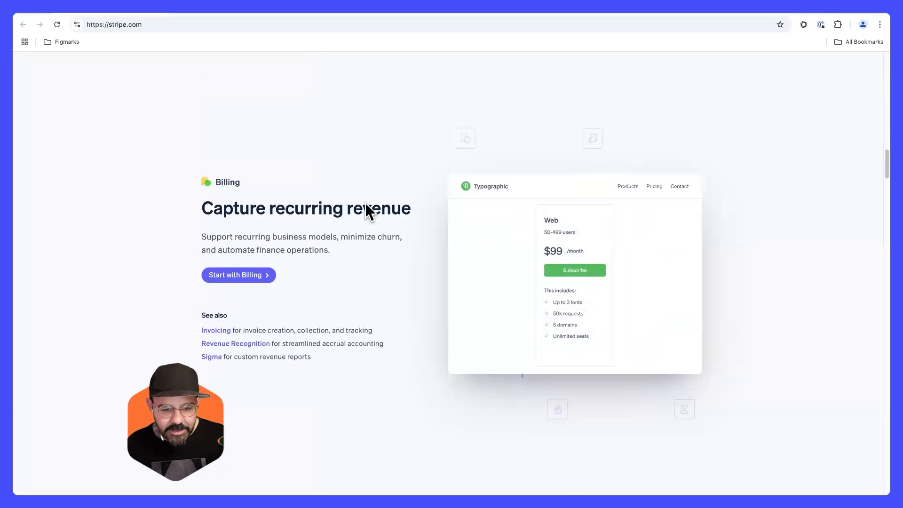
scroll(424, 233, down, 10)
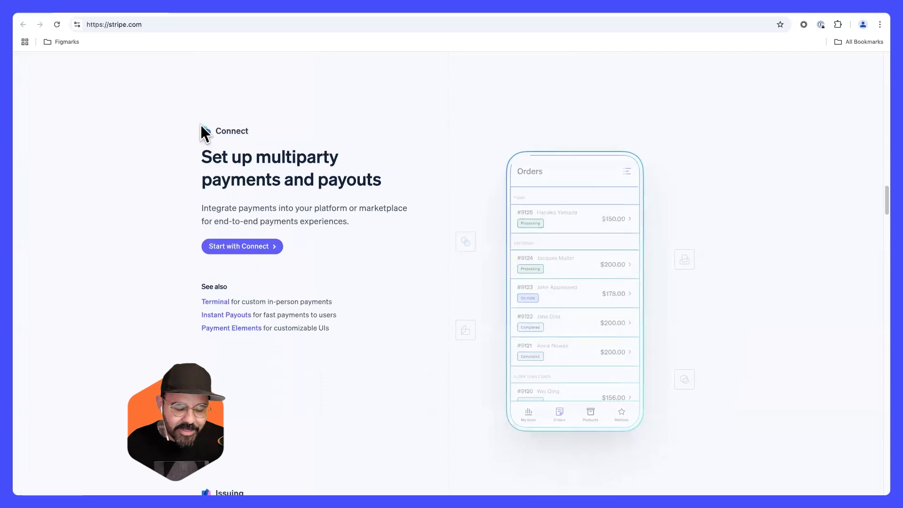
scroll(212, 357, down, 7)
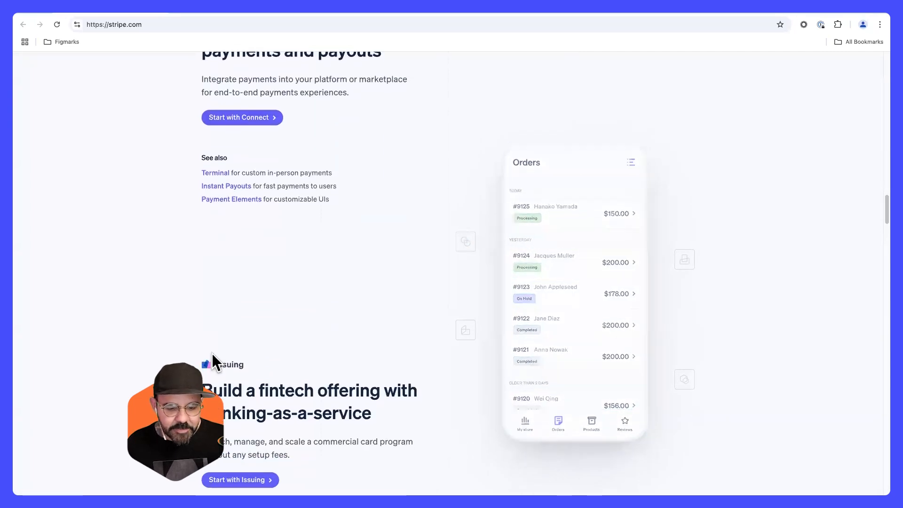
scroll(211, 353, down, 4)
scroll(216, 346, up, 20)
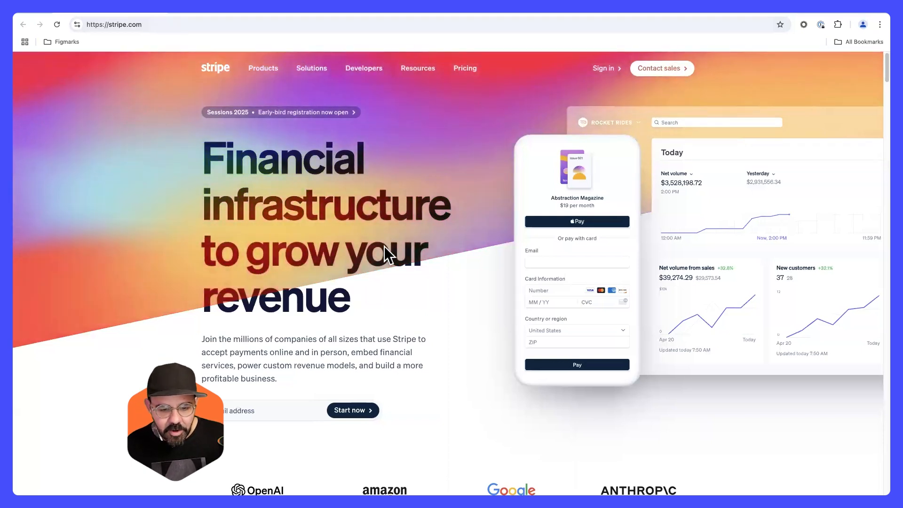
key(super+Tab)
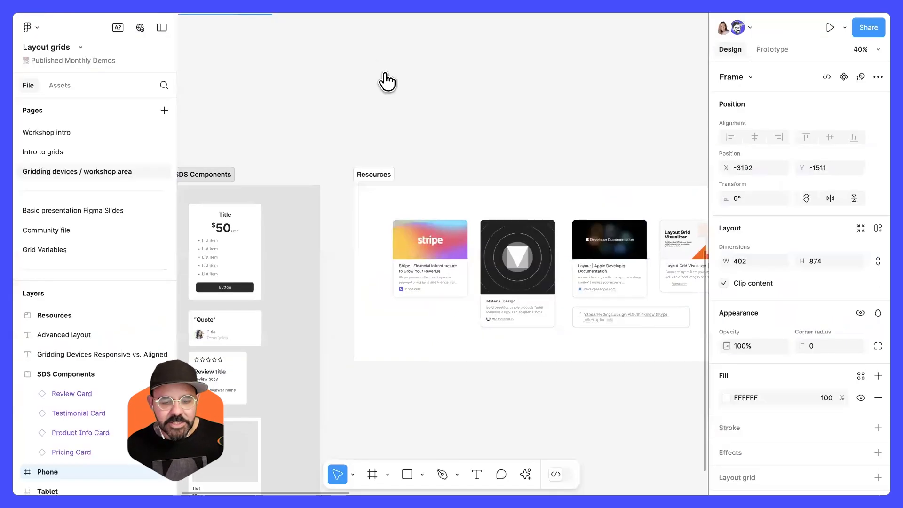
Add a layout grid to the Phone frame and switch its type to Columns.
click(392, 86)
scroll(394, 88, down, 4)
scroll(394, 89, up, 9)
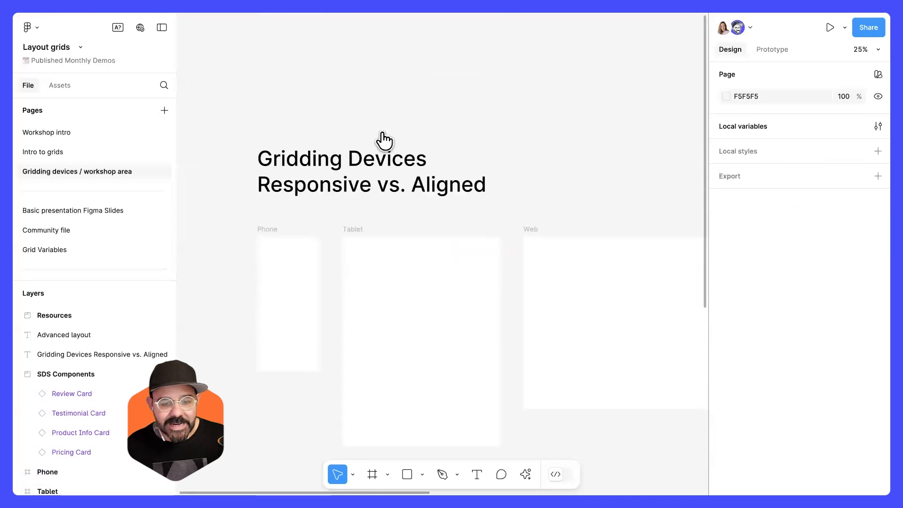
scroll(312, 226, down, 2)
scroll(312, 226, left, 1)
scroll(318, 223, up, 4)
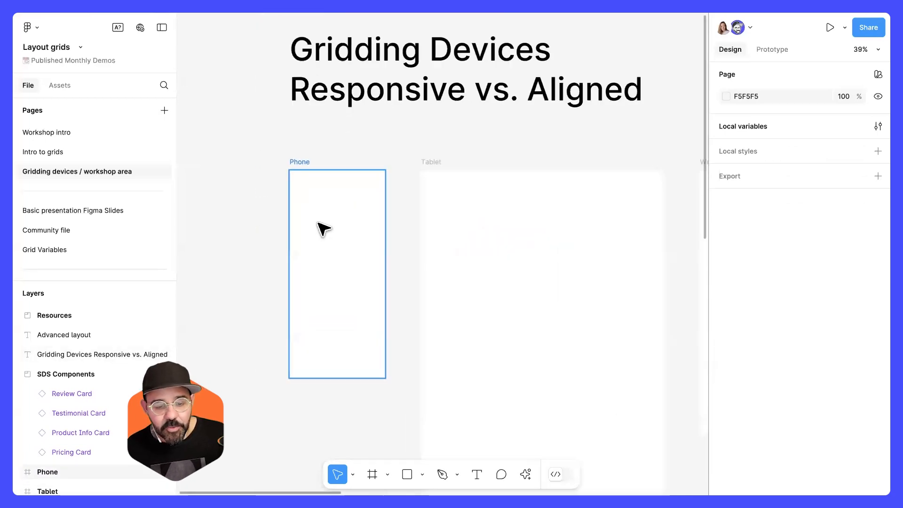
click(353, 235)
scroll(332, 210, down, 2)
scroll(332, 209, right, 2)
scroll(779, 351, down, 2)
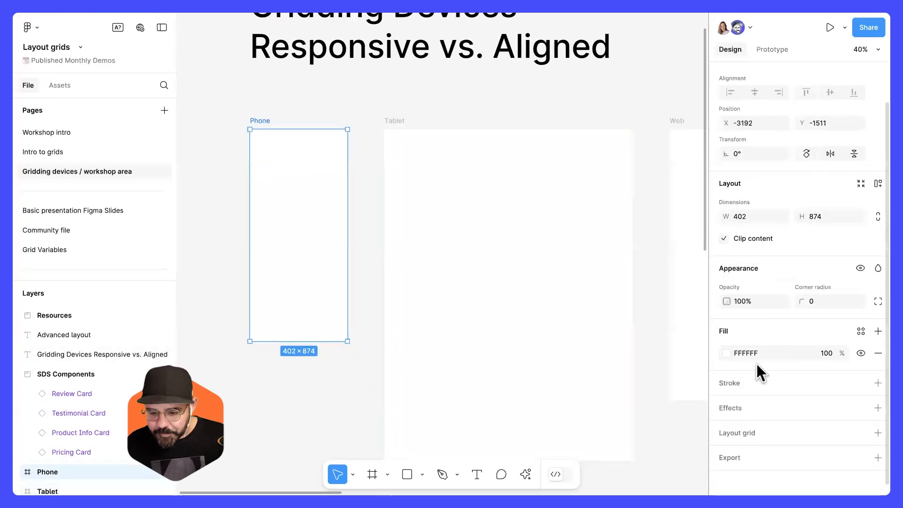
click(740, 428)
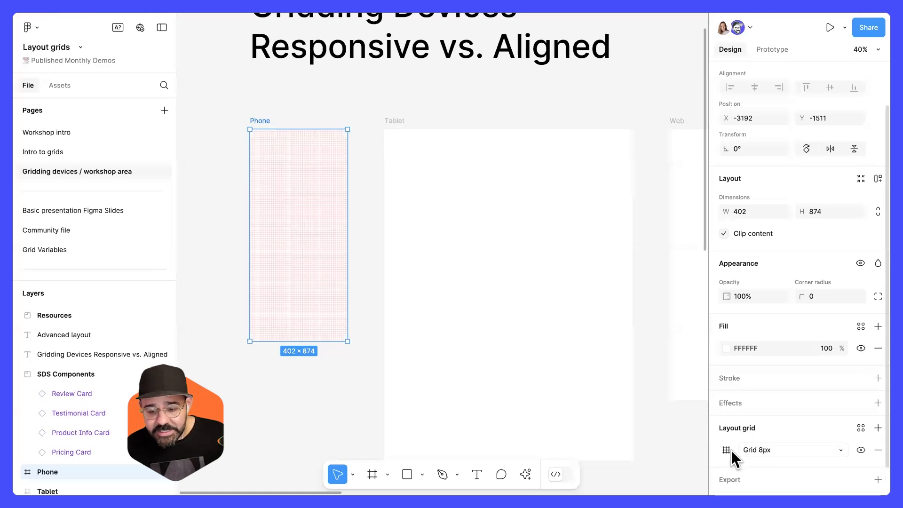
click(737, 450)
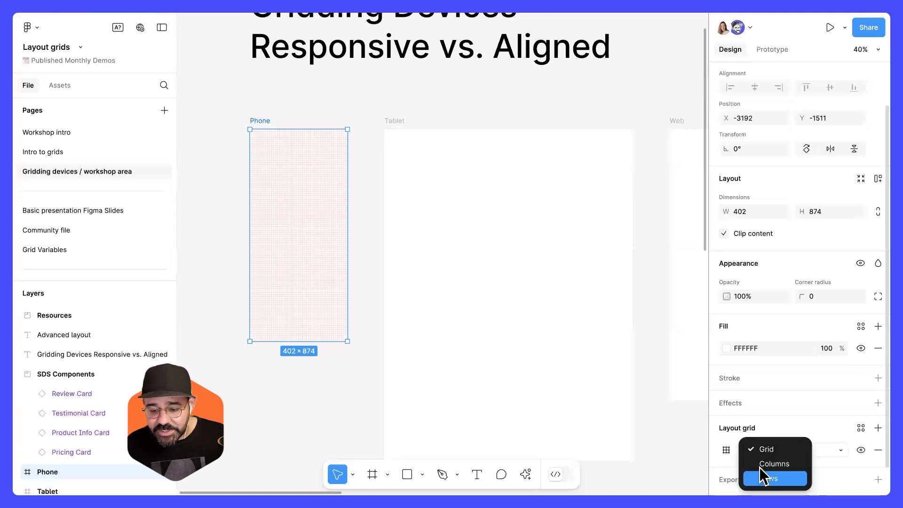
click(759, 465)
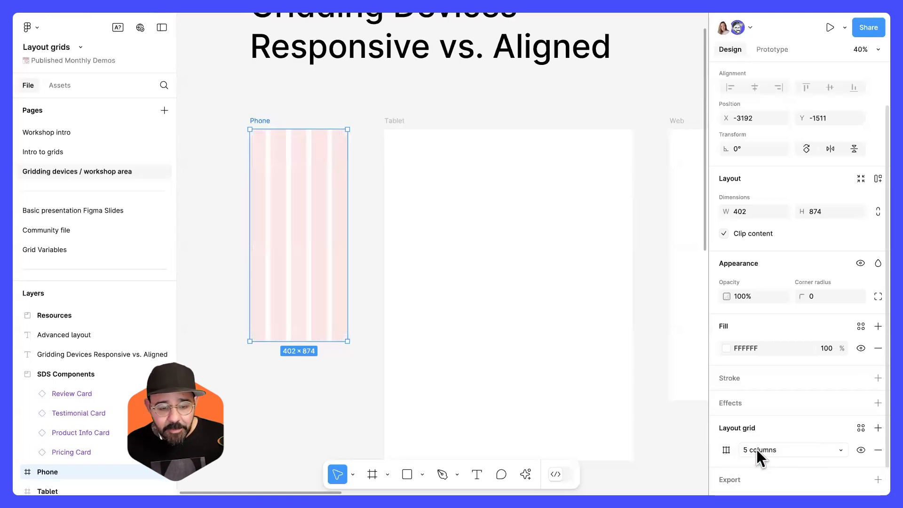
Set the Phone frame's column grid to 4 columns with a 32 margin and 16 gutter.
click(726, 450)
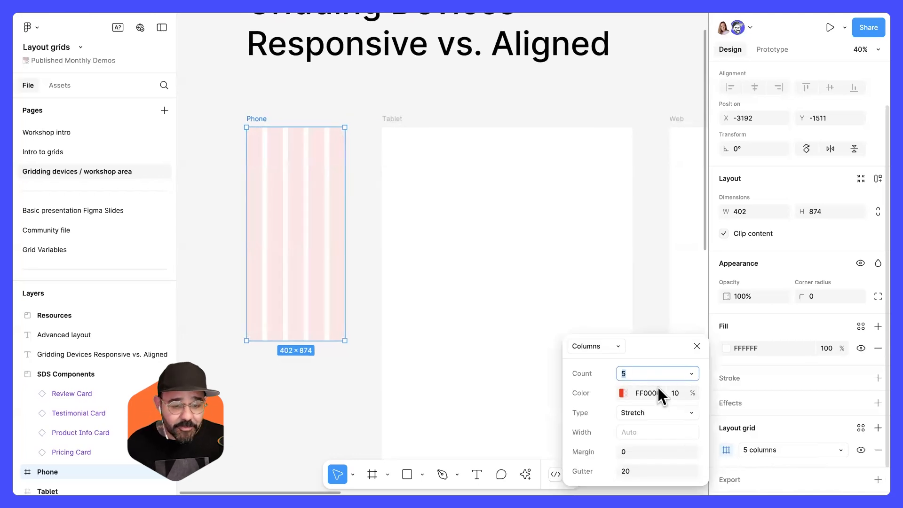
text(4)
key(Return)
click(642, 451)
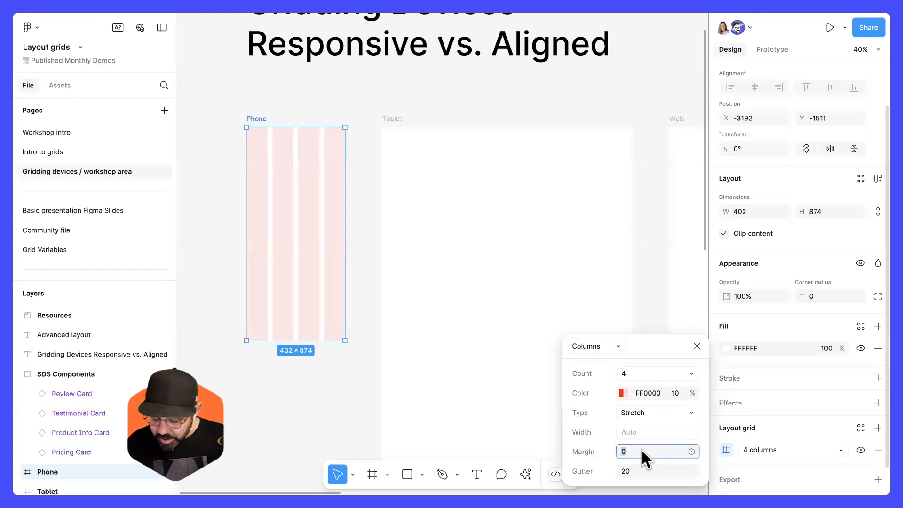
text(32)
key(Return)
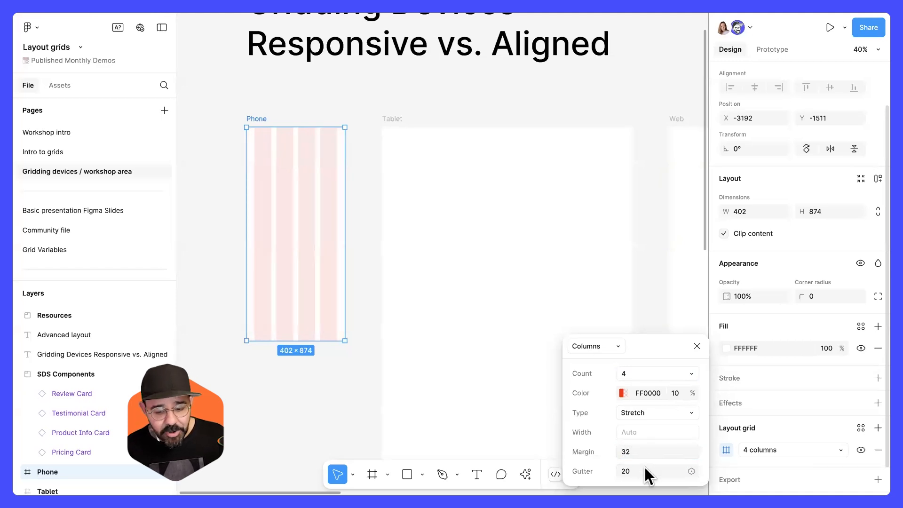
text(16)
key(Return)
click(696, 346)
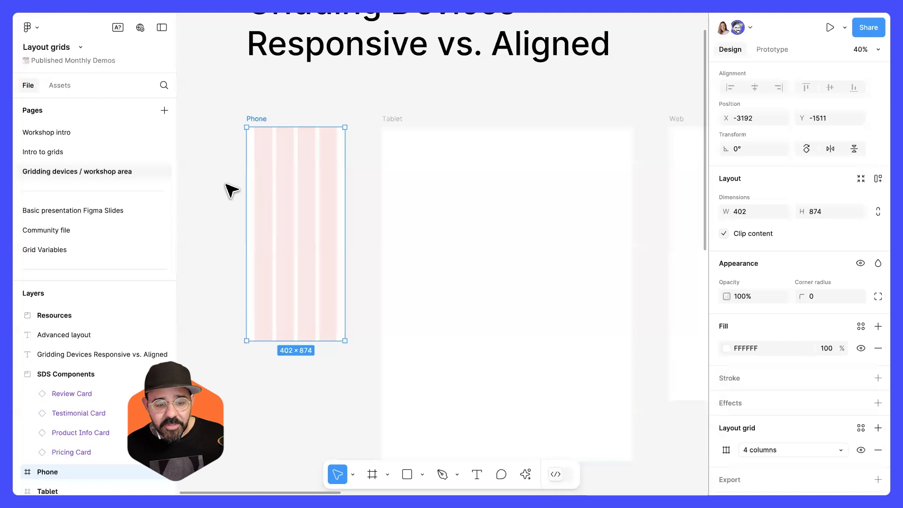
Draw a rectangle in the Phone frame spanning all four columns, about 338 × 143.
scroll(226, 184, up, 5)
key(r)
drag(355, 165, 470, 248)
mouse_move(399, 224)
mouse_down()
mouse_move(382, 223)
mouse_move(512, 224)
mouse_up()
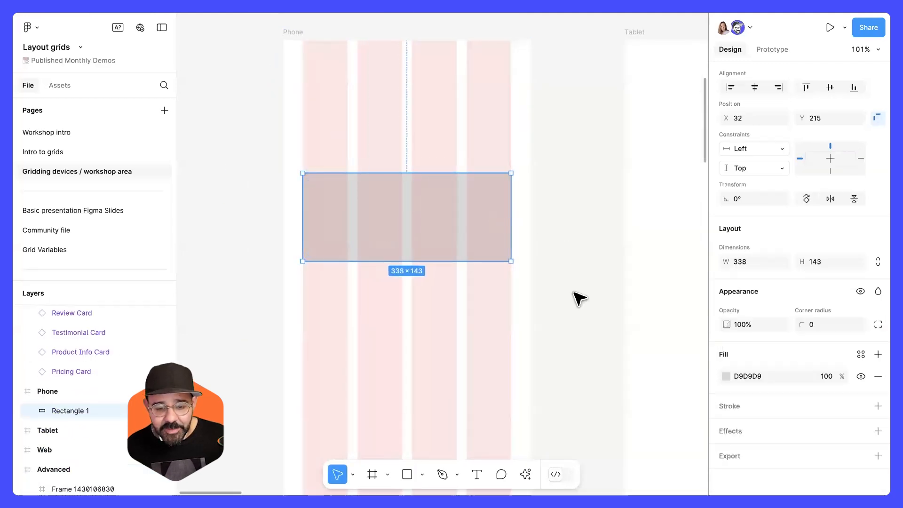
click(574, 293)
Resize the rectangle in the Phone frame to make it taller.
scroll(573, 293, down, 2)
click(387, 178)
drag(409, 197, 417, 253)
click(519, 257)
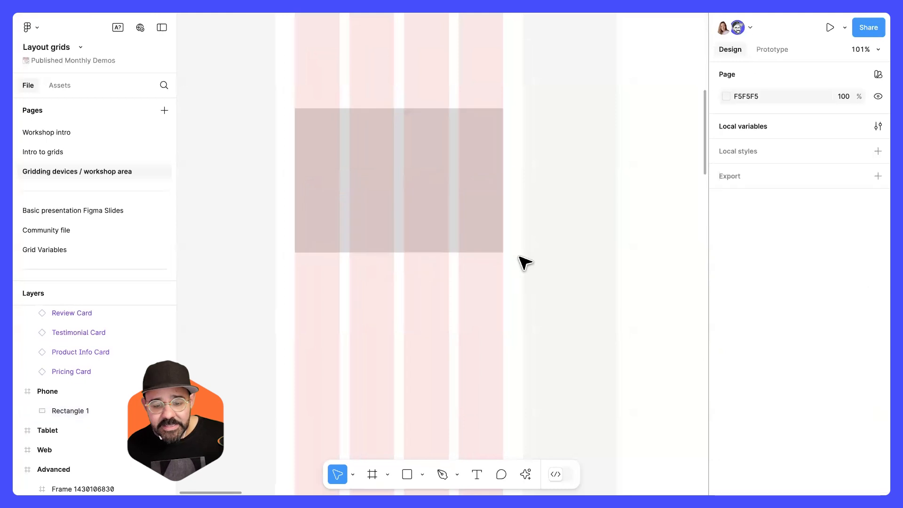
Place a Product Info Card from the SDS components into the Phone frame below the rectangle, aligned to the left margin.
scroll(521, 259, down, 6)
drag(478, 239, 367, 229)
scroll(414, 247, down, 3)
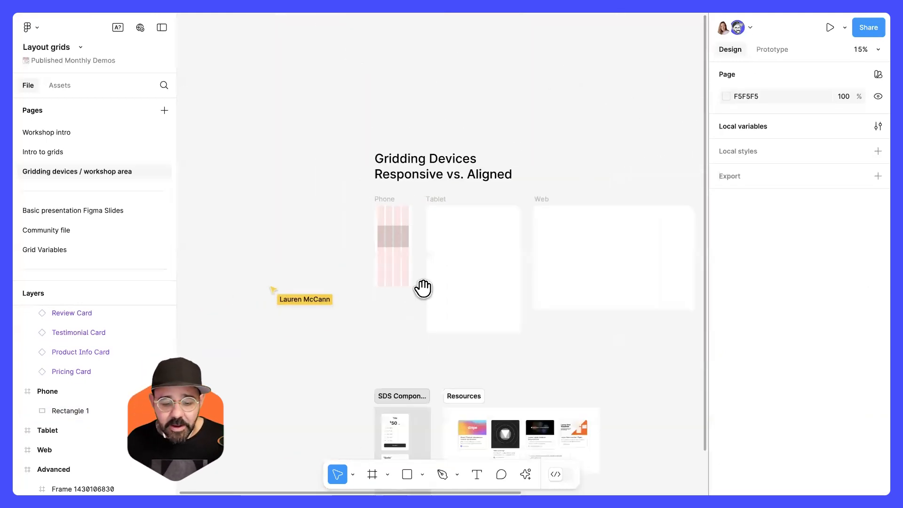
scroll(417, 325, down, 2)
scroll(415, 335, up, 2)
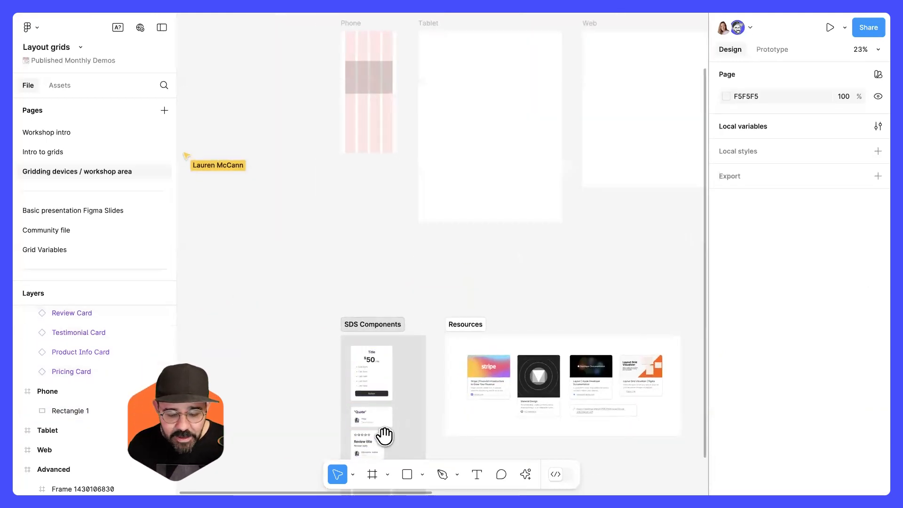
scroll(384, 436, down, 3)
drag(400, 406, 357, 164)
drag(403, 255, 424, 451)
drag(361, 333, 412, 197)
scroll(411, 197, up, 3)
drag(396, 245, 385, 244)
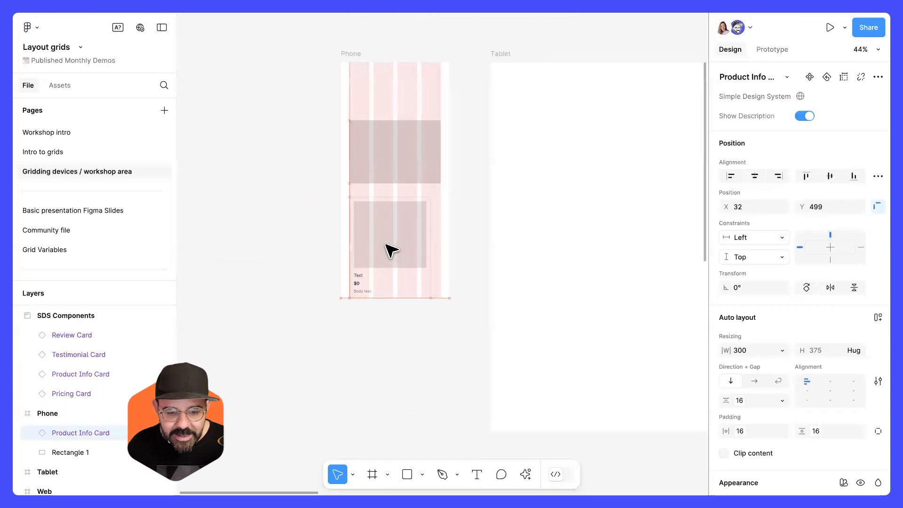
Try to resize the Product Info Card from its corner, then undo the change.
drag(429, 298, 416, 284)
key(ctrl+z)
click(440, 252)
Duplicate the Product Info Card and place the copy beside the original inside the Phone frame.
scroll(439, 252, up, 2)
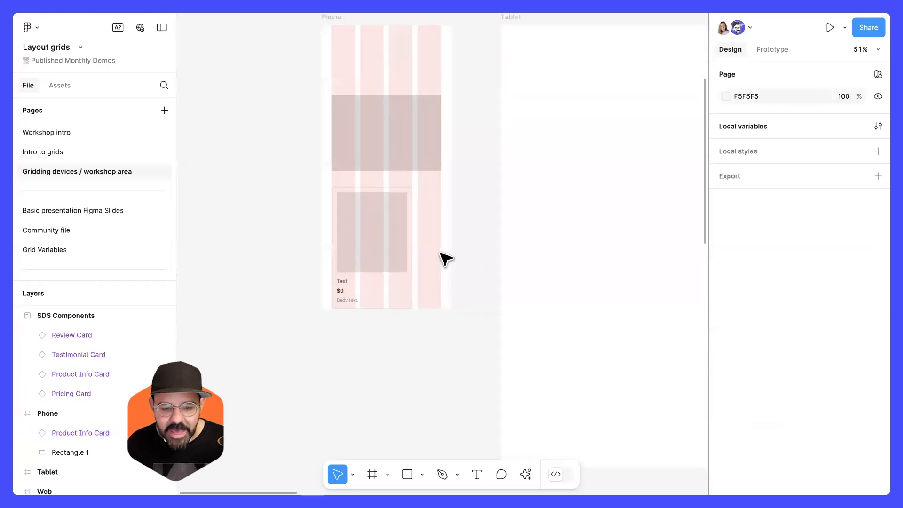
scroll(440, 253, up, 3)
click(380, 234)
mouse_move(385, 232)
mouse_down()
mouse_move(395, 233)
mouse_move(385, 233)
mouse_up()
drag(356, 191, 434, 197)
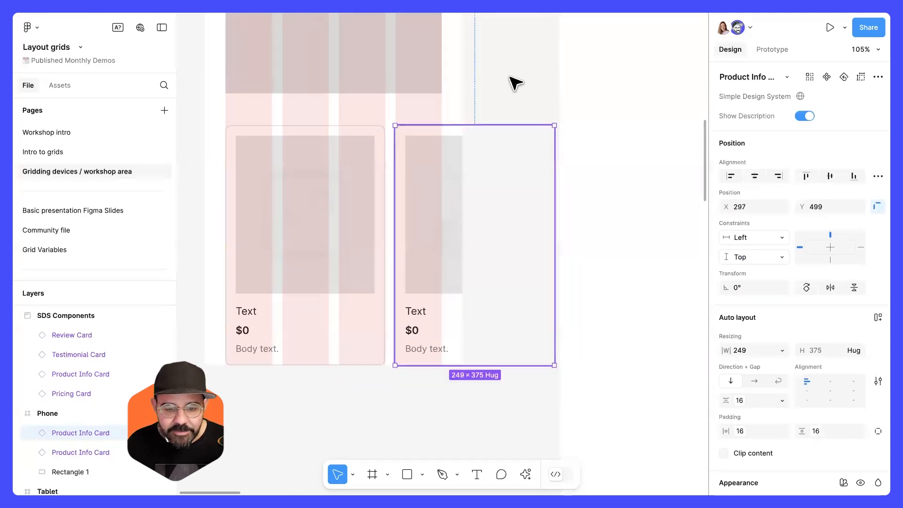
click(516, 83)
scroll(461, 214, down, 4)
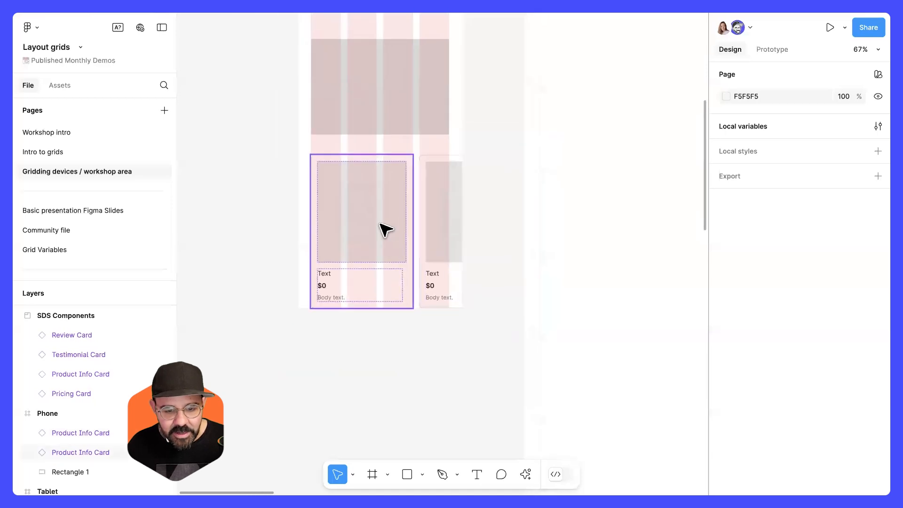
Move both Product Info Cards up so they sit directly below the rectangle in the Phone frame.
click(380, 224)
shift+click(433, 221)
drag(388, 231, 371, 217)
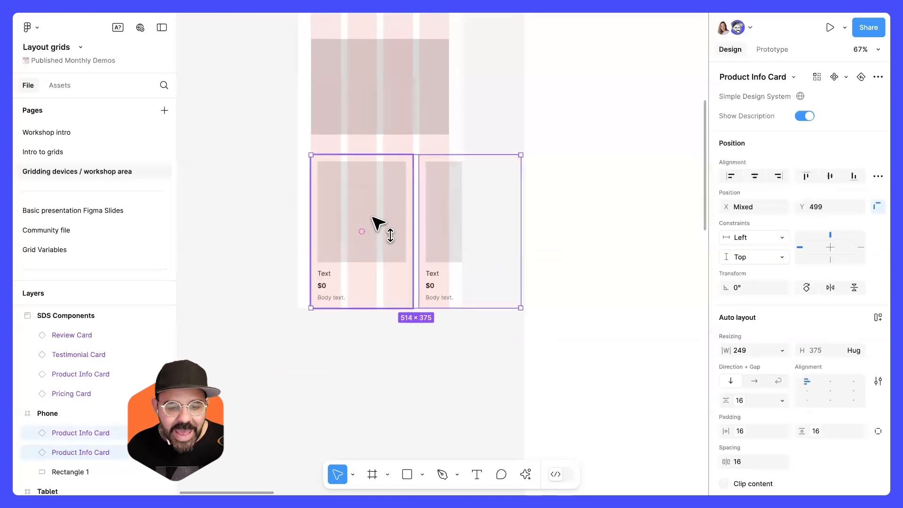
click(386, 91)
click(463, 129)
Toggle the layout grids off and back on to compare the Phone layout with and without them.
scroll(470, 135, up, 2)
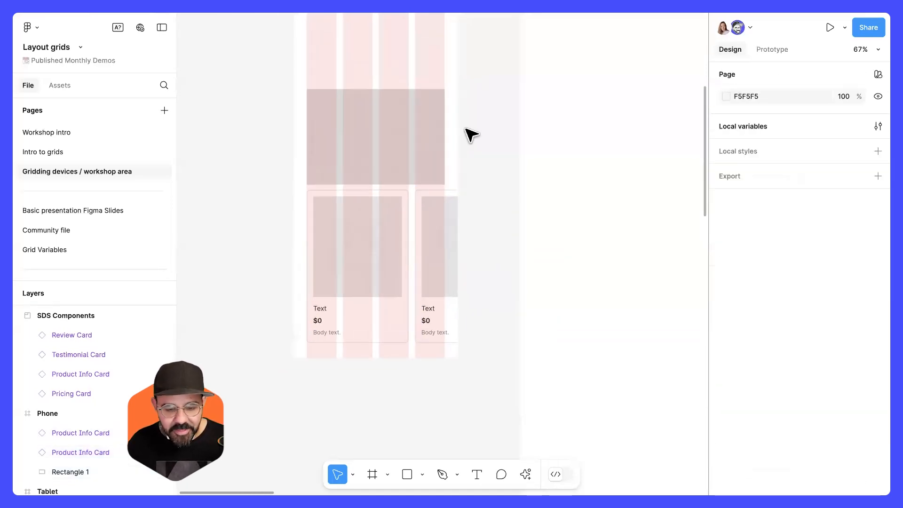
key(ctrl+shift+4)
scroll(470, 155, up, 1)
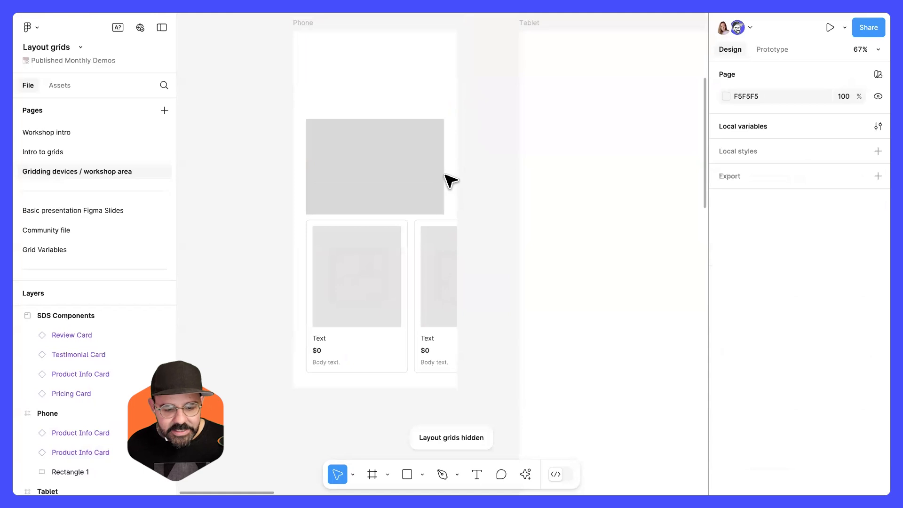
key(ctrl+shift+4)
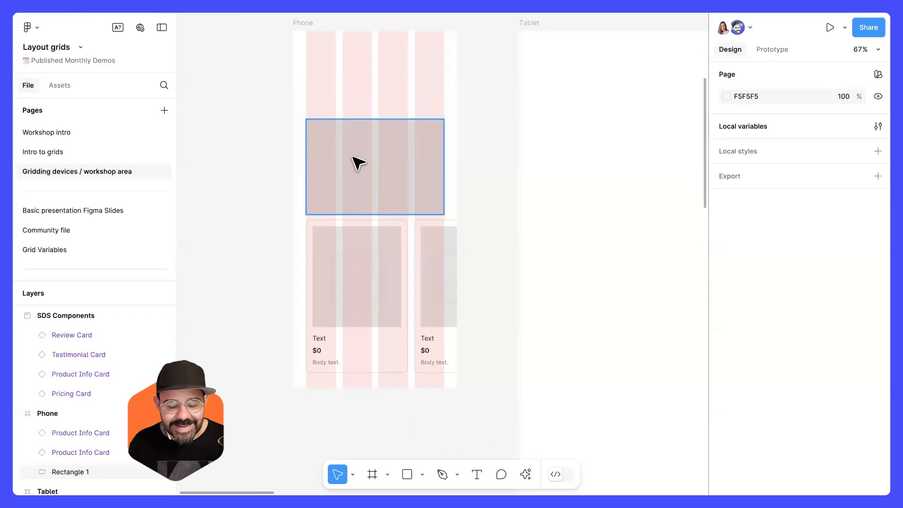
scroll(354, 141, up, 2)
scroll(354, 141, down, 1)
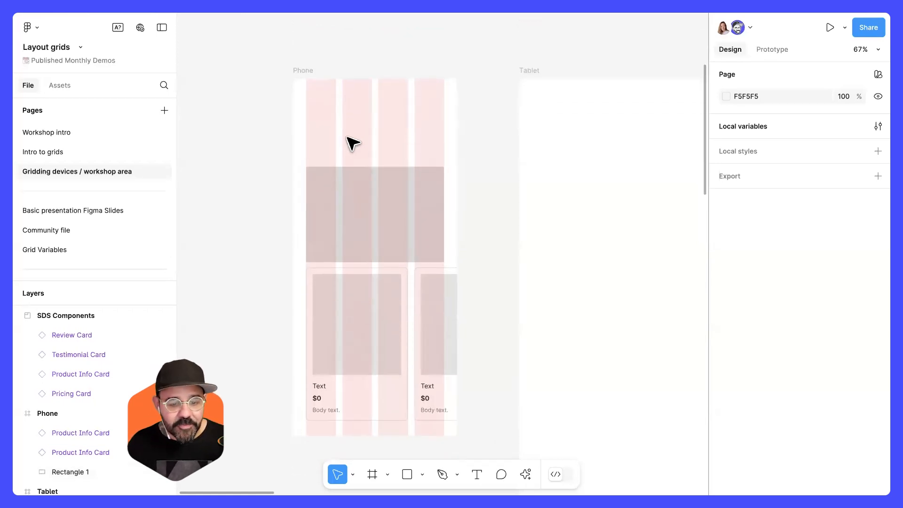
Show the rulers and pull a vertical guide into the Phone frame at about x 107.
click(312, 81)
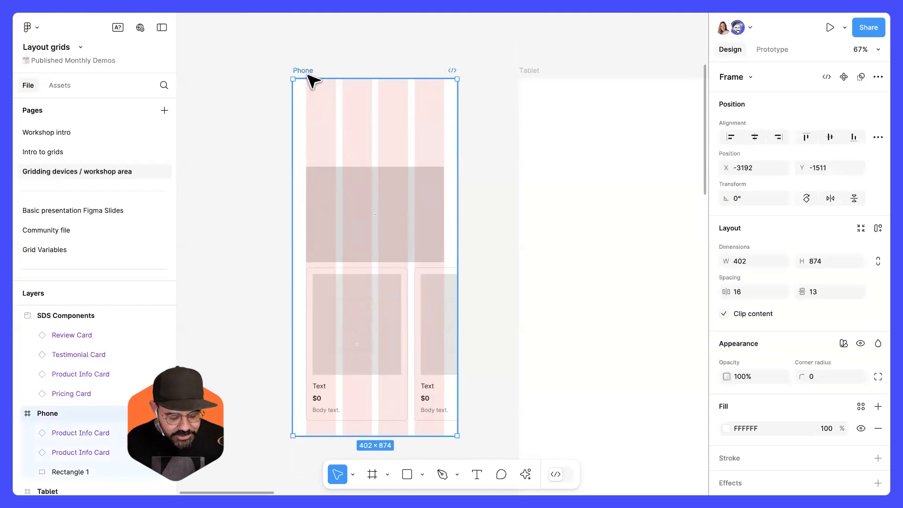
key(shift+r)
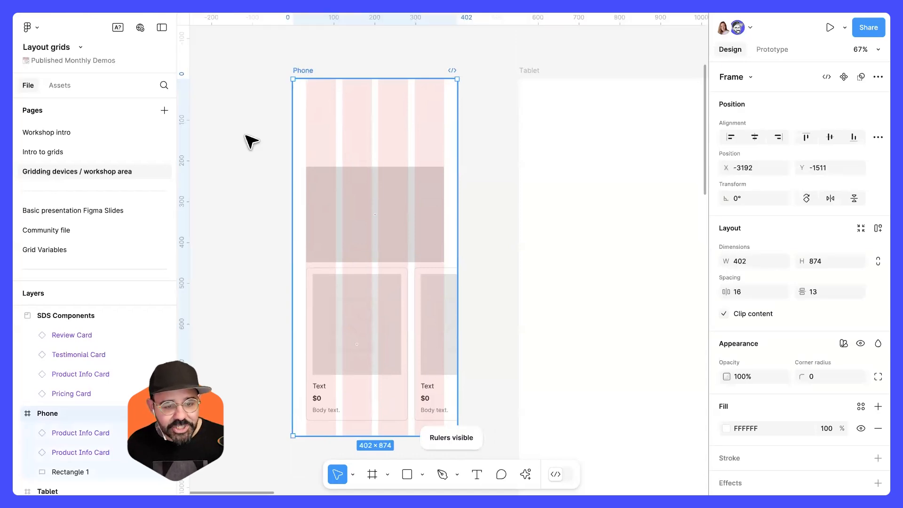
drag(188, 156, 353, 161)
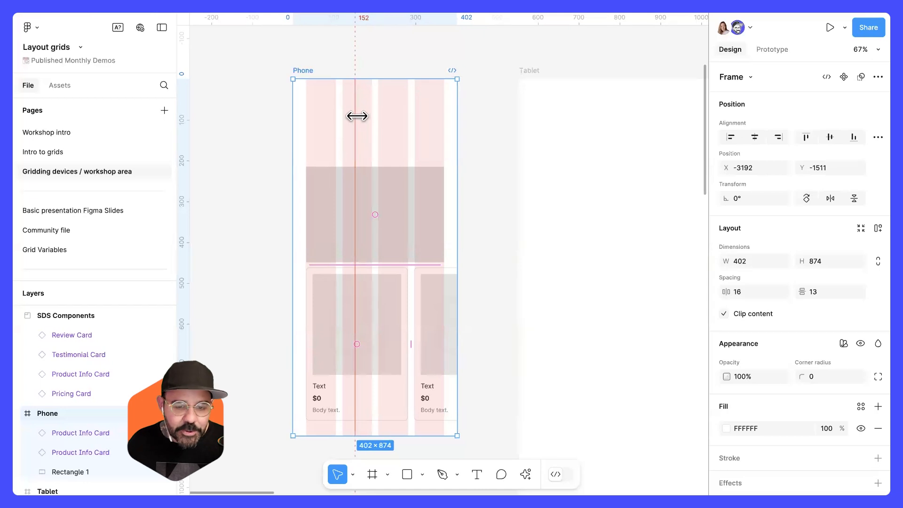
mouse_move(356, 117)
mouse_down()
mouse_move(276, 127)
mouse_move(274, 23)
mouse_move(276, 69)
mouse_move(278, 54)
mouse_move(256, 58)
mouse_move(292, 126)
mouse_move(351, 125)
mouse_move(344, 102)
mouse_move(336, 105)
mouse_up()
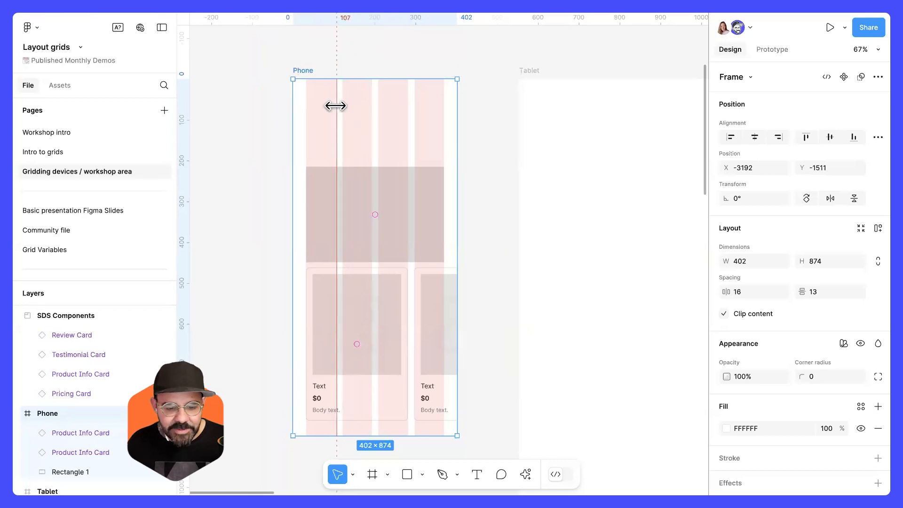
Delete the vertical guide from the Phone frame.
key(Delete)
key(ctrl+z)
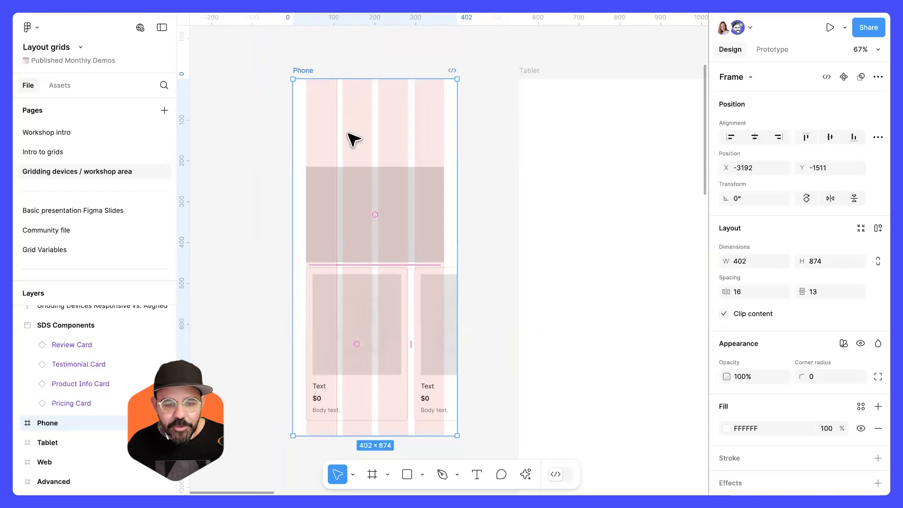
click(336, 134)
key(Delete)
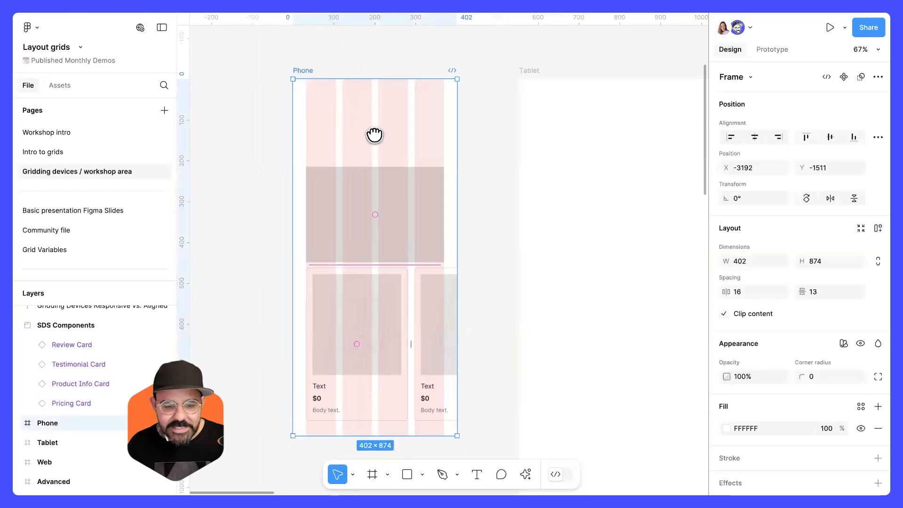
Add a second layout grid to the Phone frame as Columns with the gutter set to 0.
scroll(375, 162, up, 3)
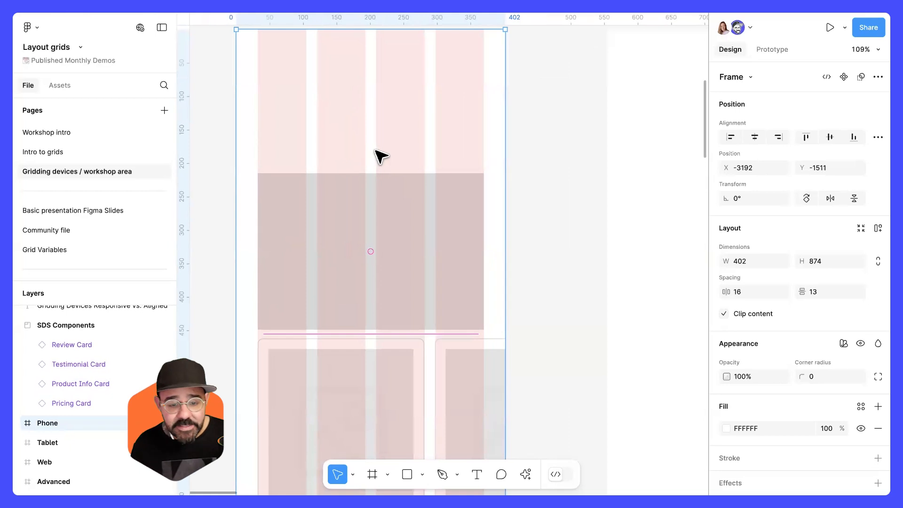
scroll(379, 155, down, 2)
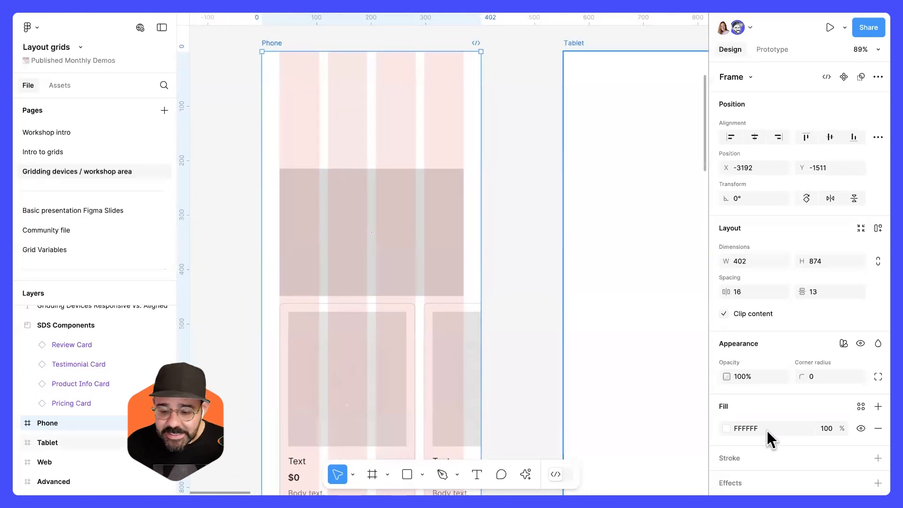
scroll(767, 431, down, 3)
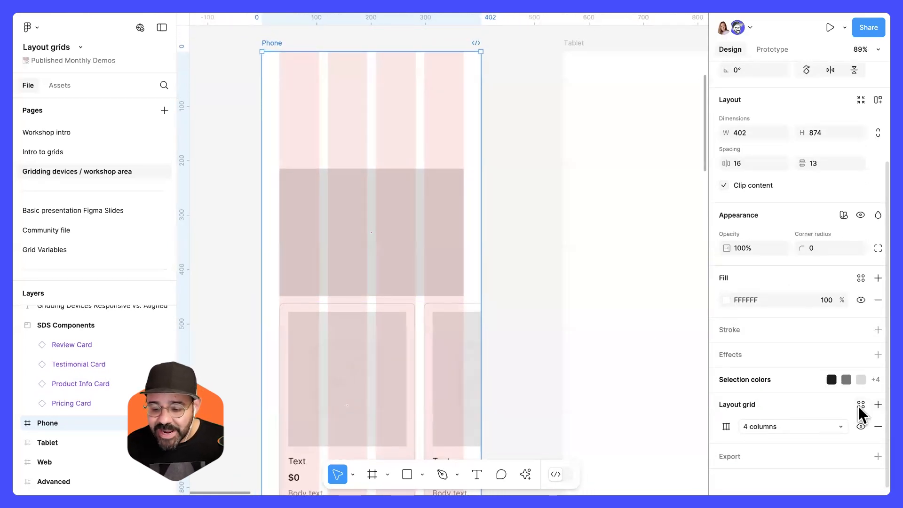
click(878, 405)
click(763, 426)
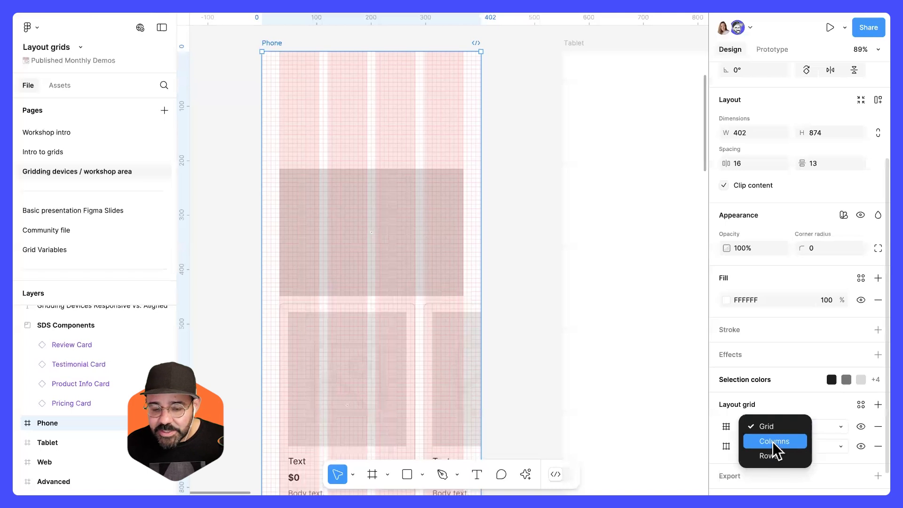
click(772, 441)
click(728, 426)
click(632, 471)
text(0)
key(Return)
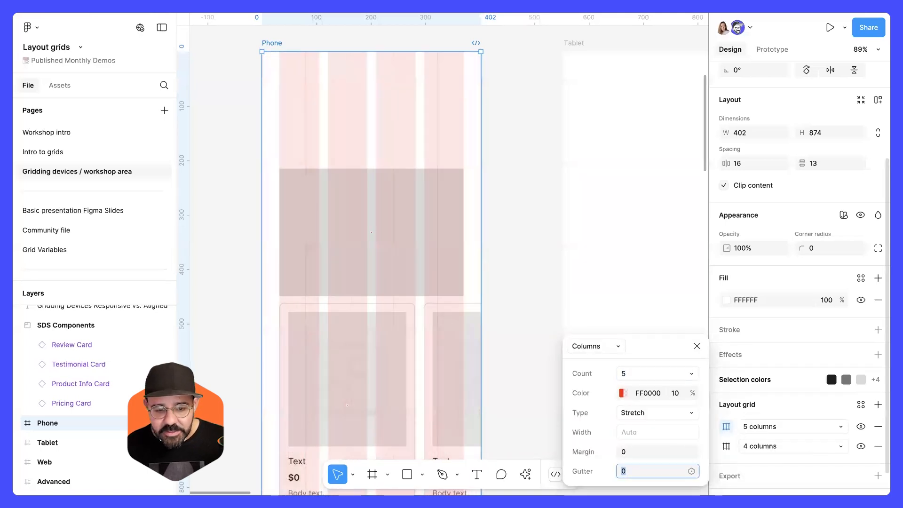
Set the new Phone column grid to a count of 4, Center type, 88 px wide.
click(637, 374)
text(4)
key(Return)
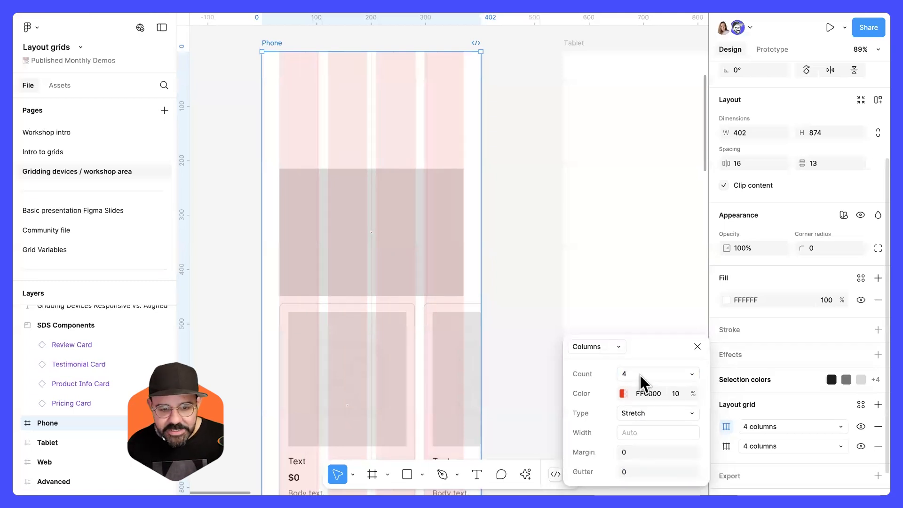
click(656, 411)
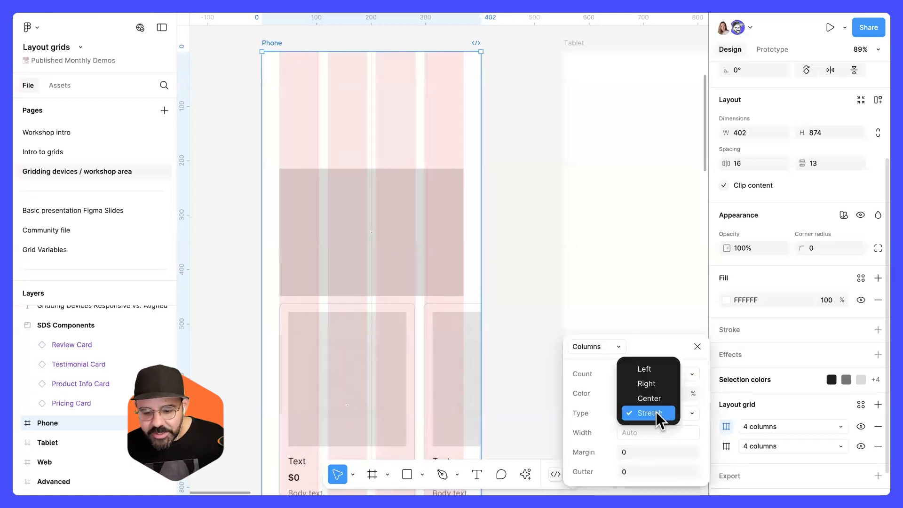
click(657, 401)
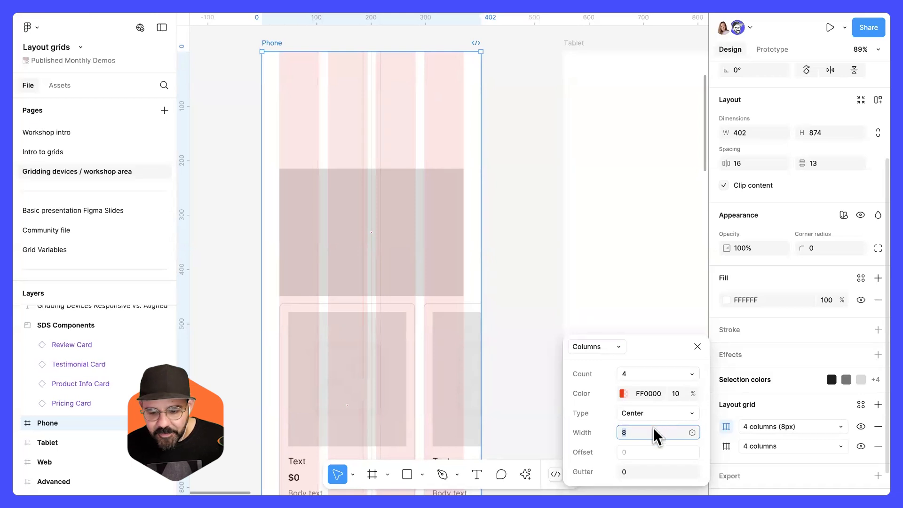
text(24)
key(Return)
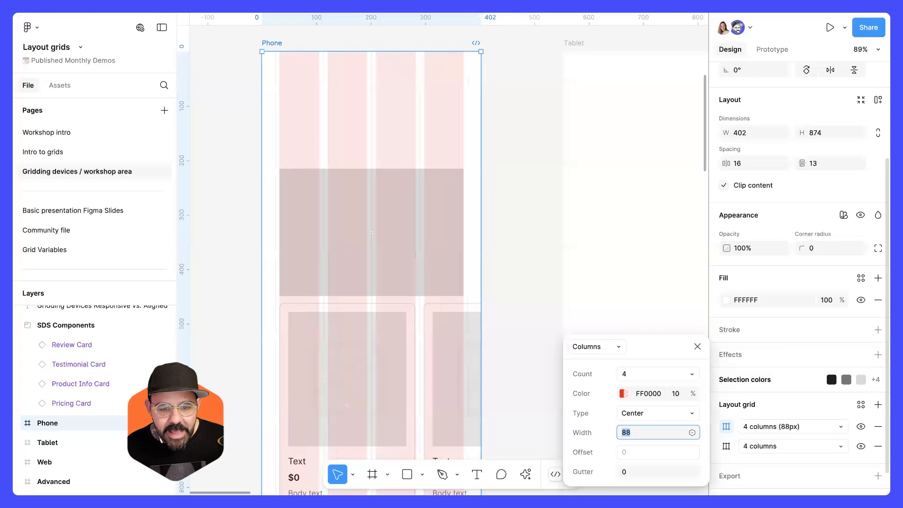
key(Escape)
click(500, 153)
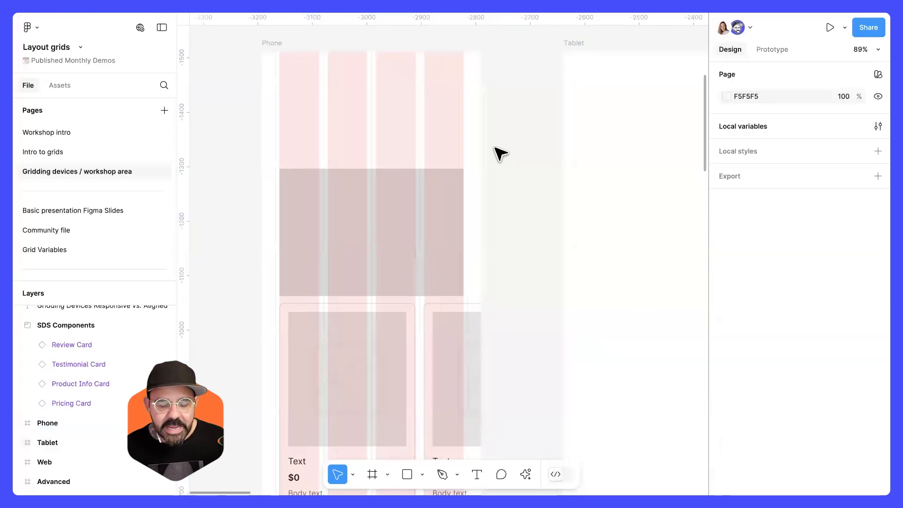
Select the Tablet frame and add a layout grid to it.
scroll(379, 95, up, 5)
scroll(376, 100, down, 3)
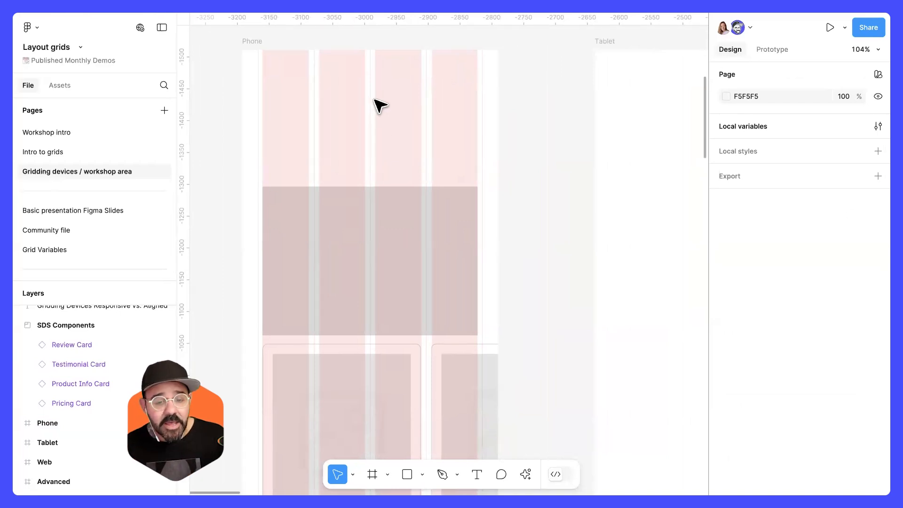
scroll(410, 145, down, 6)
drag(491, 160, 389, 157)
click(494, 187)
scroll(509, 195, down, 1)
drag(582, 232, 528, 215)
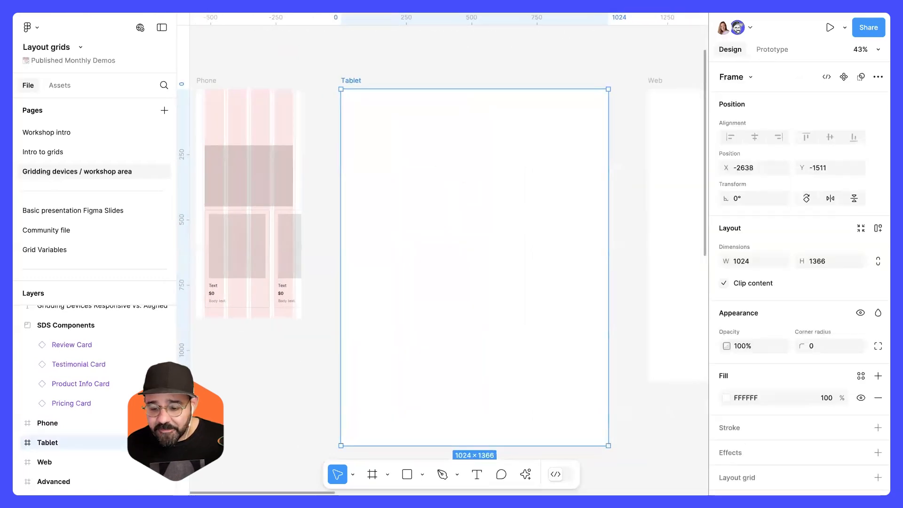
scroll(753, 430, down, 1)
click(741, 467)
click(757, 487)
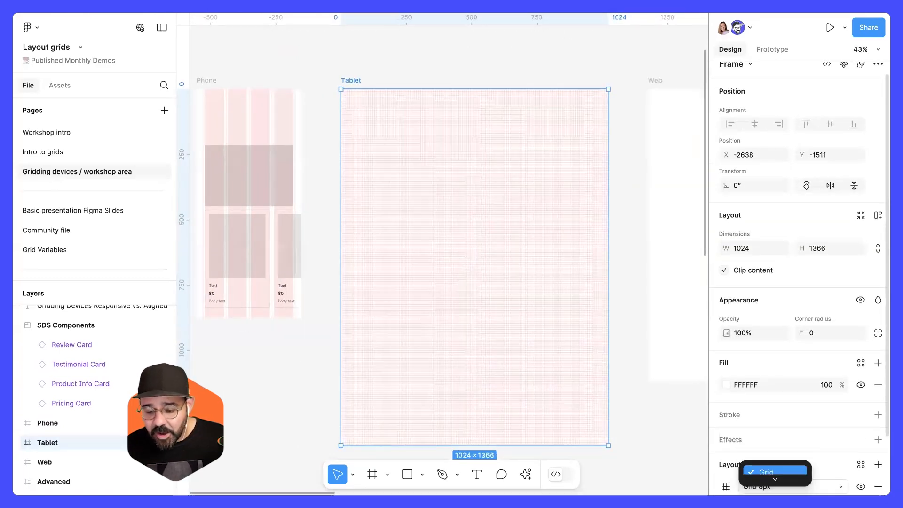
Switch the Tablet layout grid to Columns with a count of 8.
click(729, 437)
scroll(729, 437, down, 2)
click(725, 425)
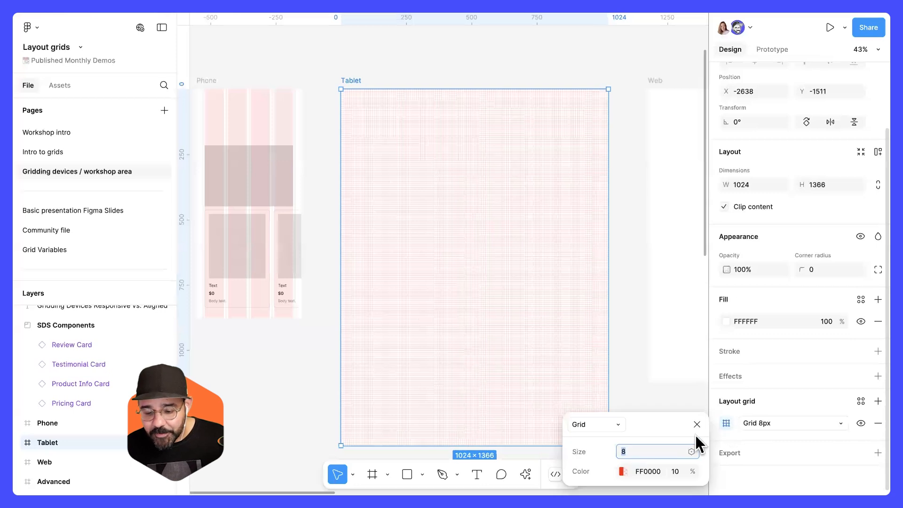
click(618, 425)
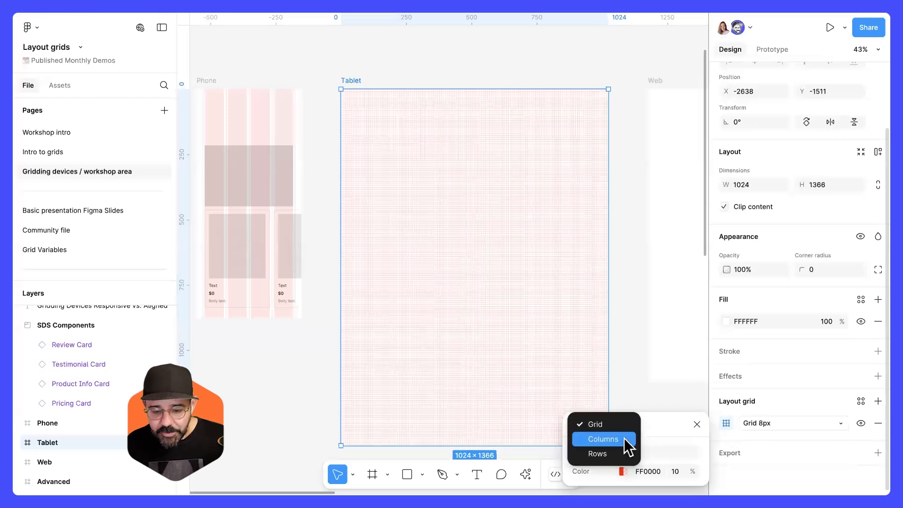
click(623, 438)
text(8)
key(Return)
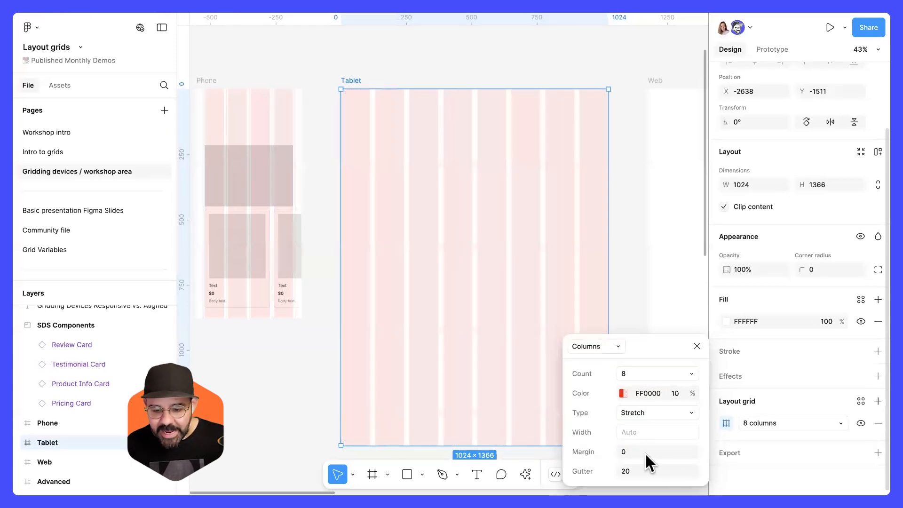
Set the Tablet column grid's gutter to 16 and margin to 48.
click(643, 466)
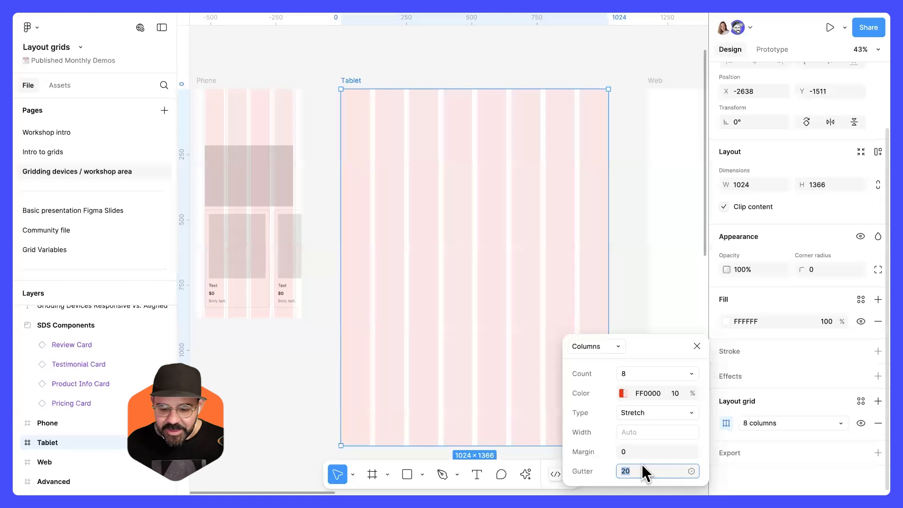
text(4)
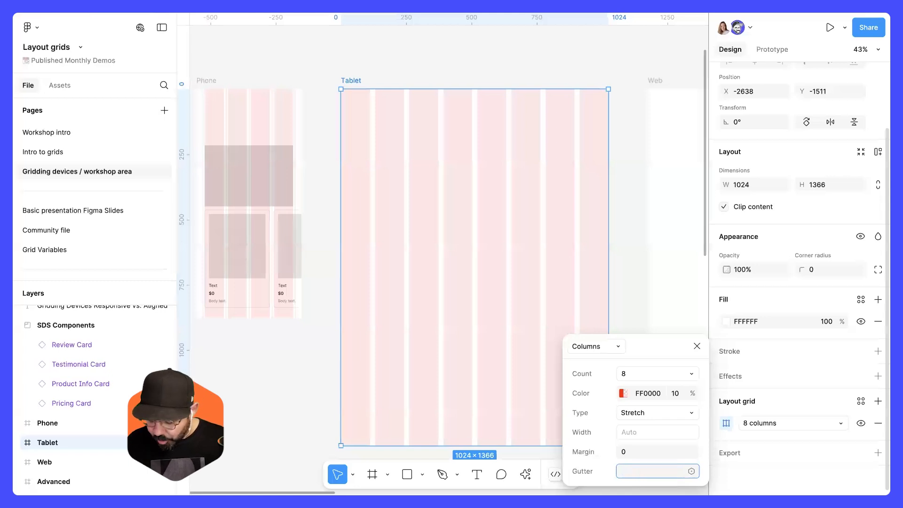
text(2)
key(Return)
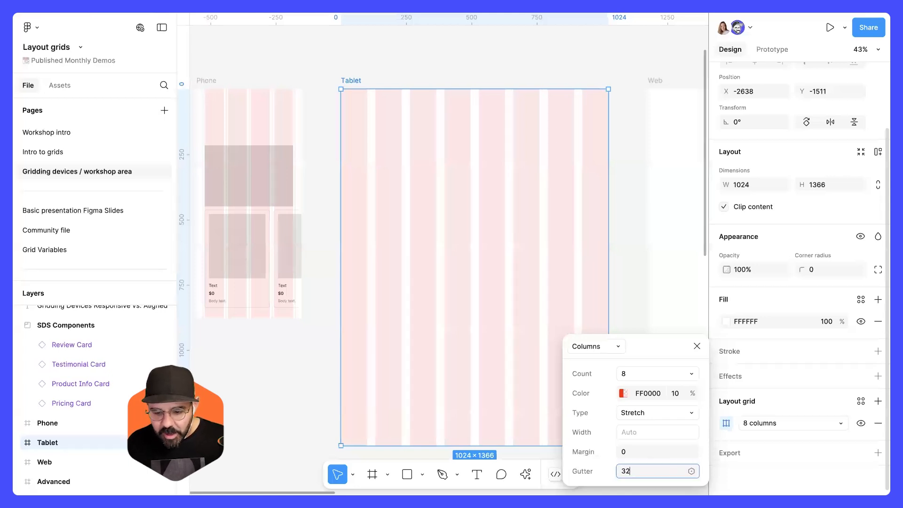
key(Return)
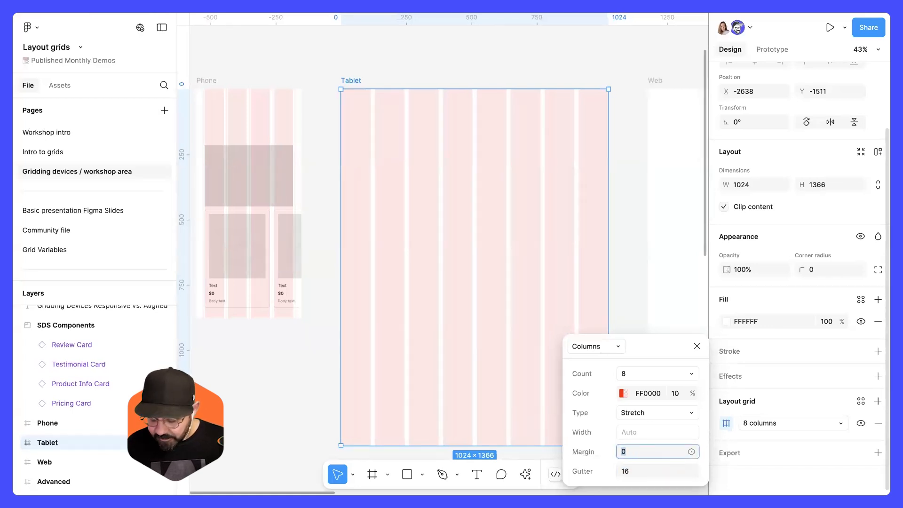
text(48)
key(Return)
click(611, 232)
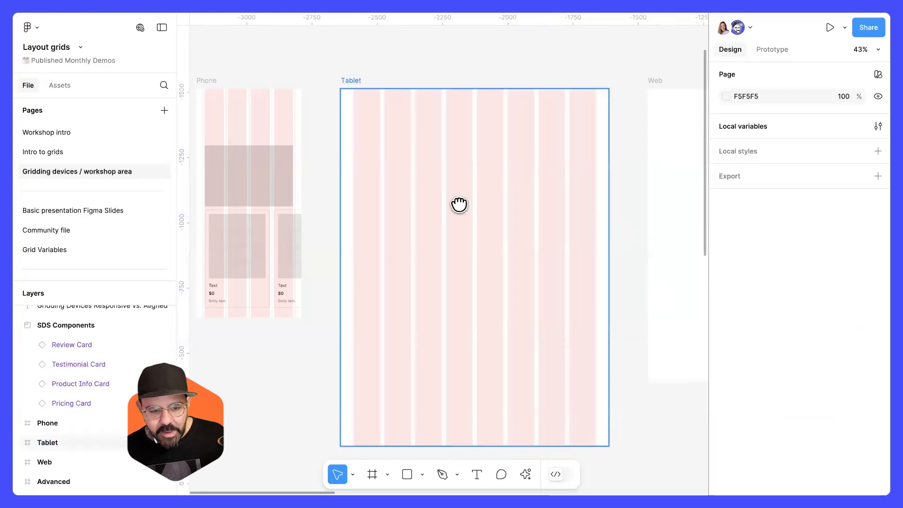
Place a Product Info Card in the Tablet frame aligned to the left margin at X 48, Y 308.
drag(460, 204, 523, 193)
drag(297, 242, 507, 203)
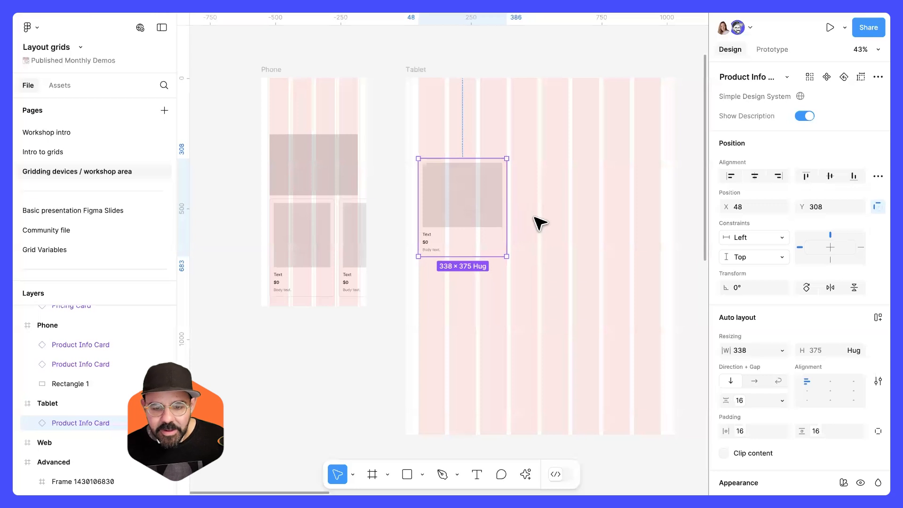
mouse_move(507, 212)
mouse_down()
mouse_move(538, 213)
mouse_move(507, 212)
mouse_up()
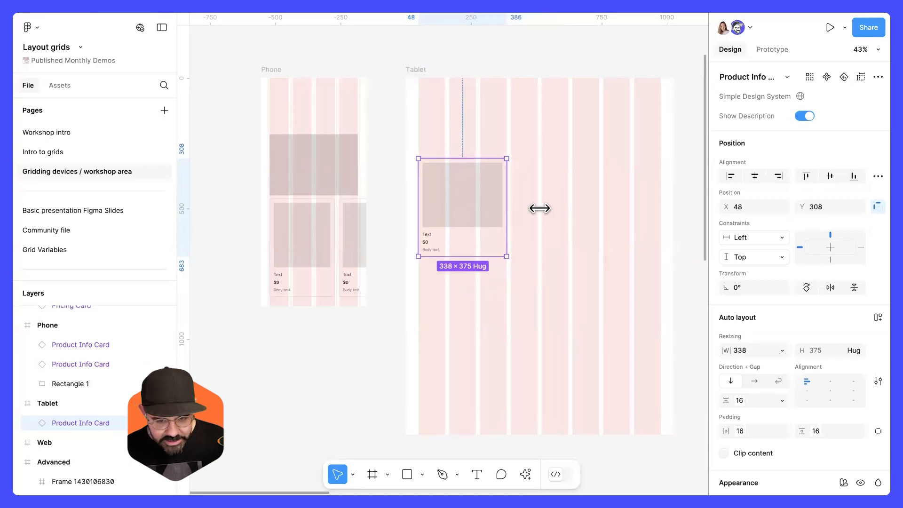
scroll(442, 190, right, 5)
scroll(534, 191, down, 3)
scroll(456, 201, right, 3)
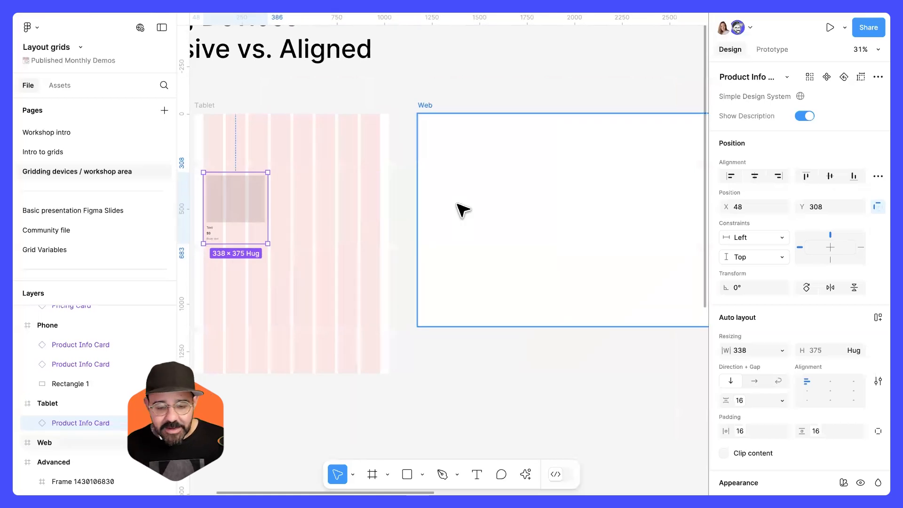
Select the Web frame, add a layout grid to it and switch the grid to Columns.
scroll(454, 214, down, 2)
click(464, 224)
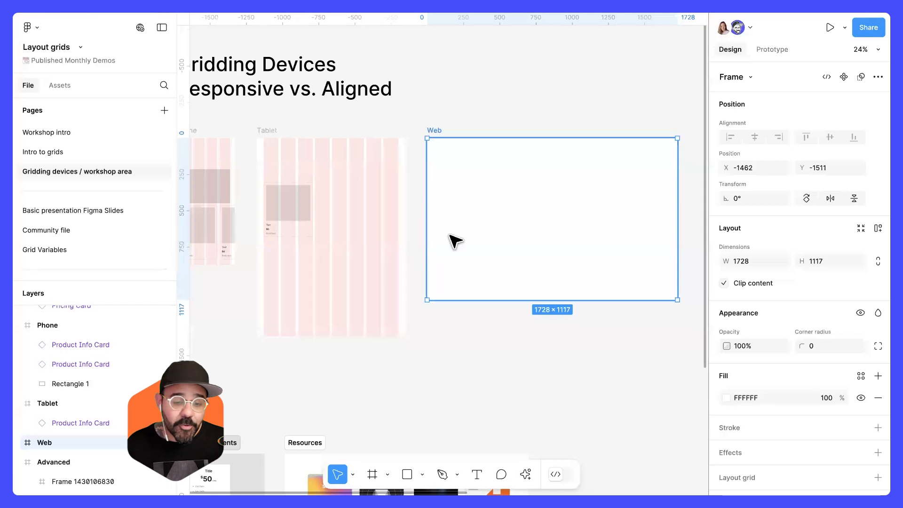
drag(496, 221, 452, 222)
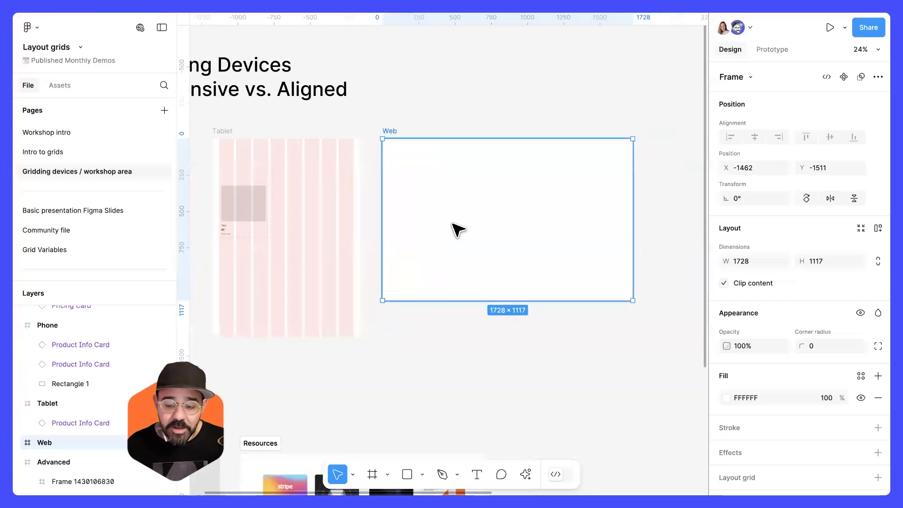
scroll(760, 451, down, 2)
click(754, 438)
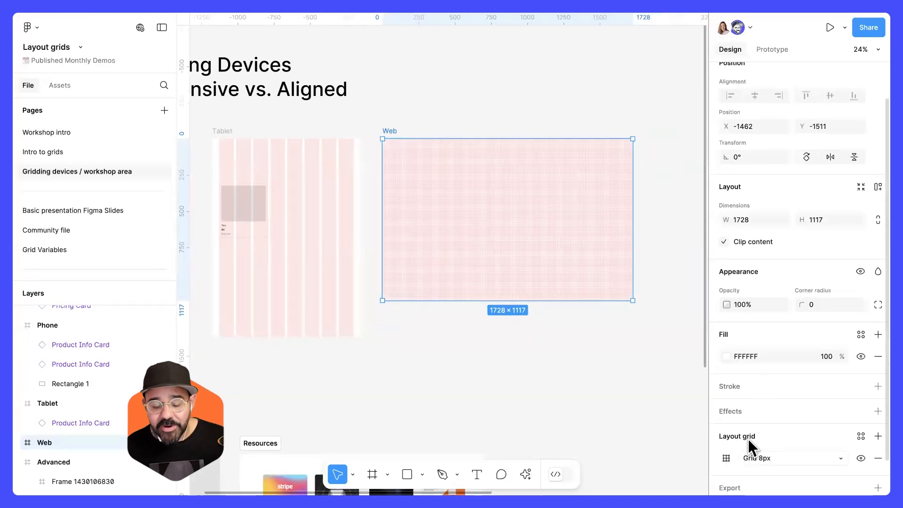
click(729, 456)
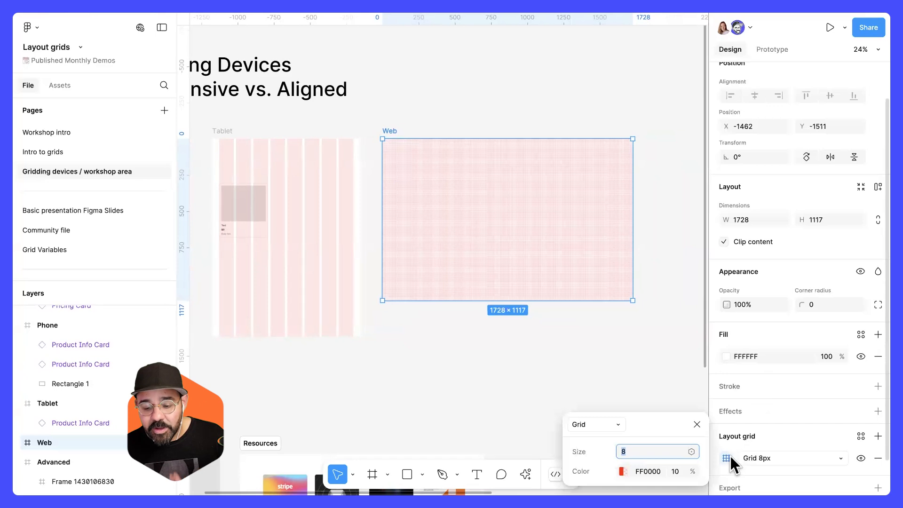
click(613, 423)
click(598, 437)
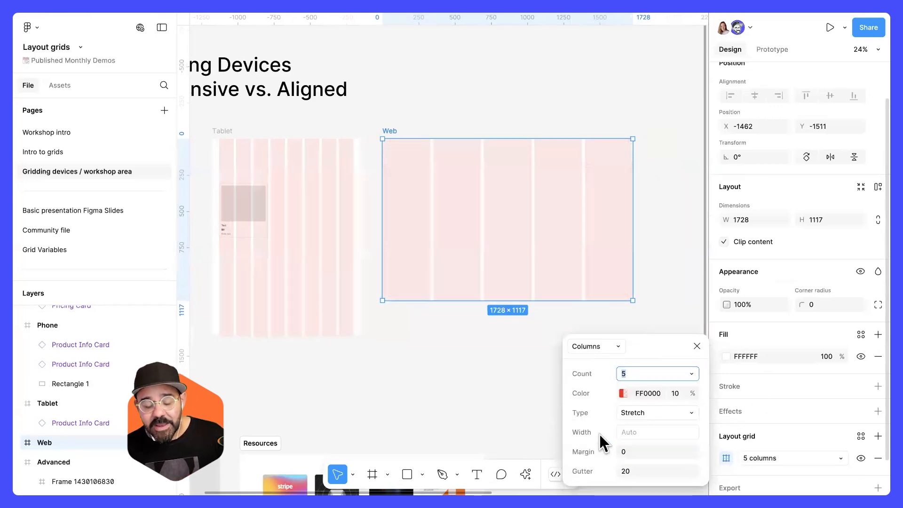
click(518, 354)
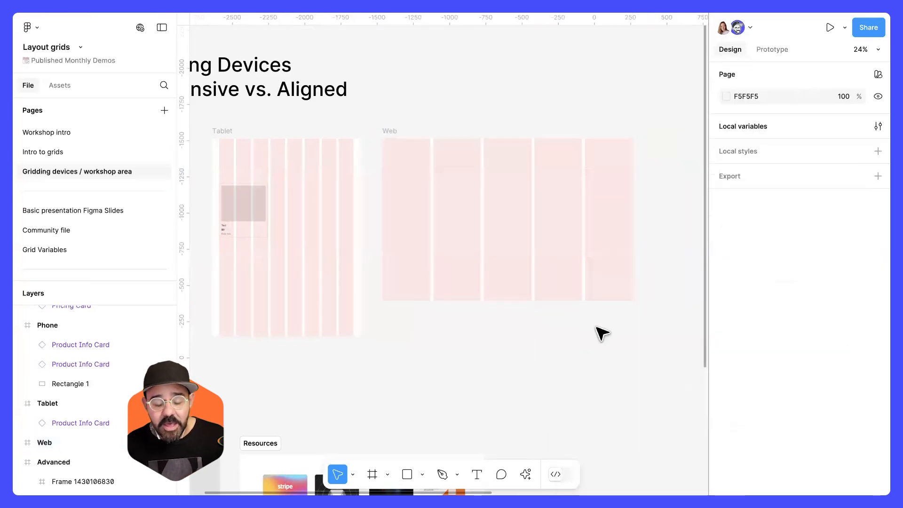
Drag the nested frame out of the Advanced frame and back inside it at X 749, Y 0.
scroll(617, 315, right, 3)
scroll(618, 315, right, 10)
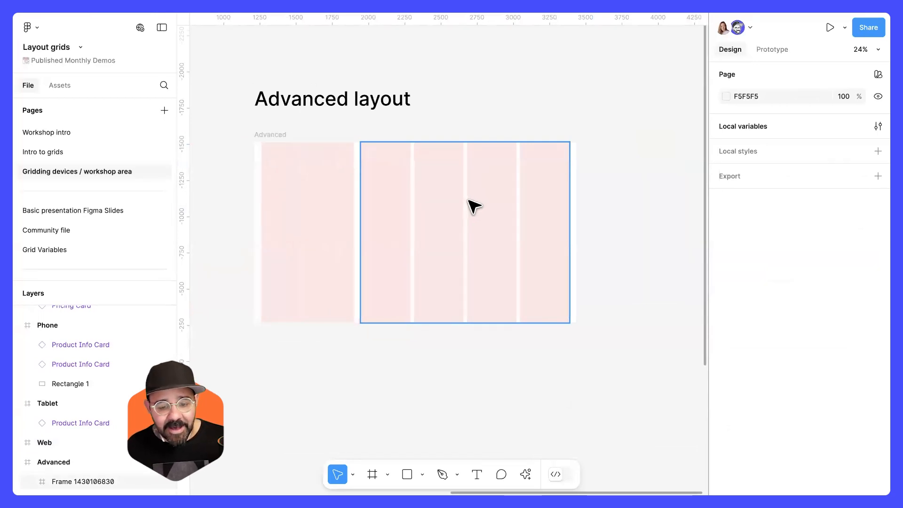
click(428, 207)
drag(450, 215, 452, 236)
drag(580, 220, 638, 221)
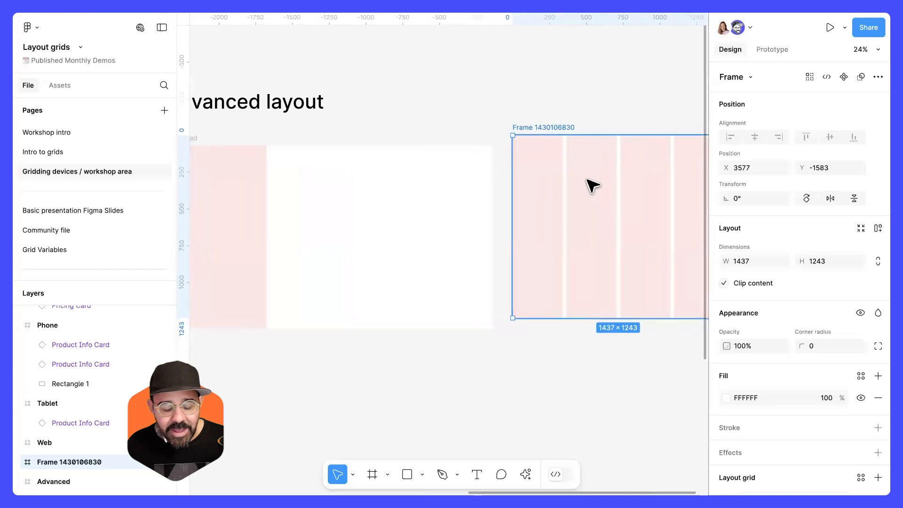
drag(521, 191, 345, 213)
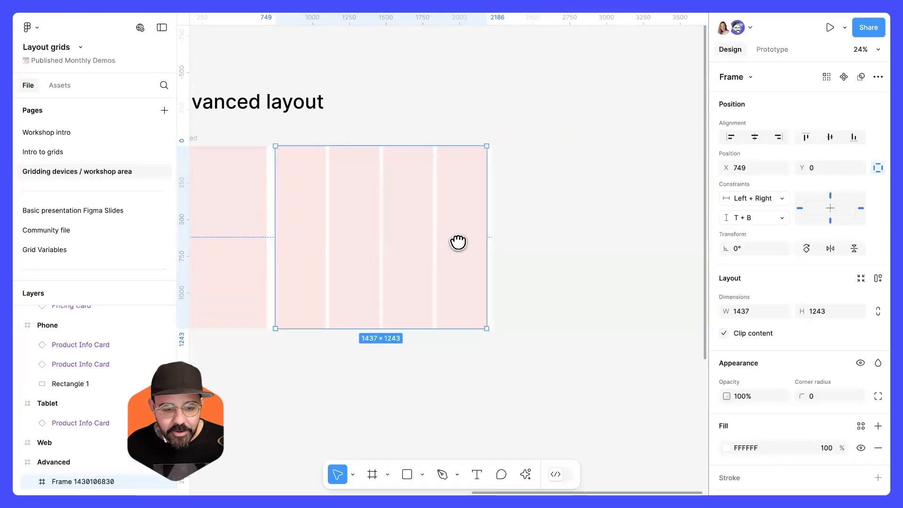
Select the Advanced frame and set its single column grid width to 632.
drag(457, 242, 509, 231)
click(288, 188)
click(233, 133)
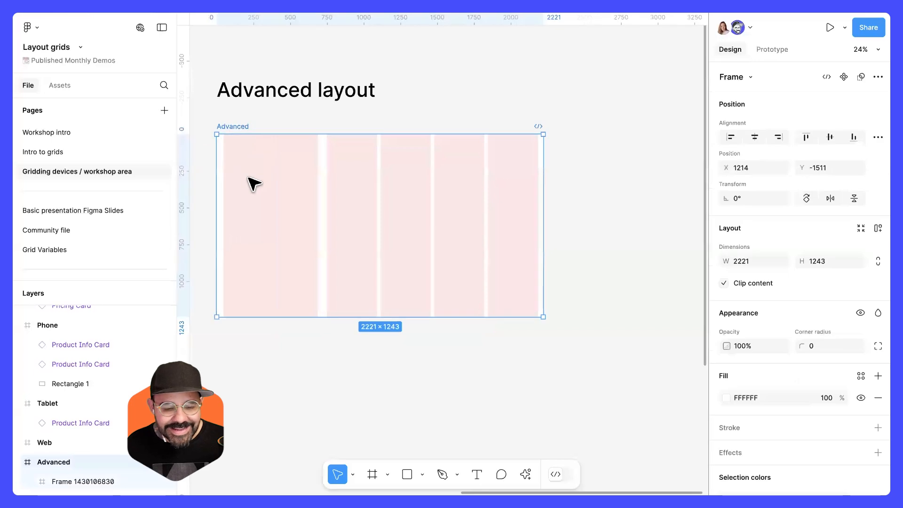
scroll(748, 299, down, 3)
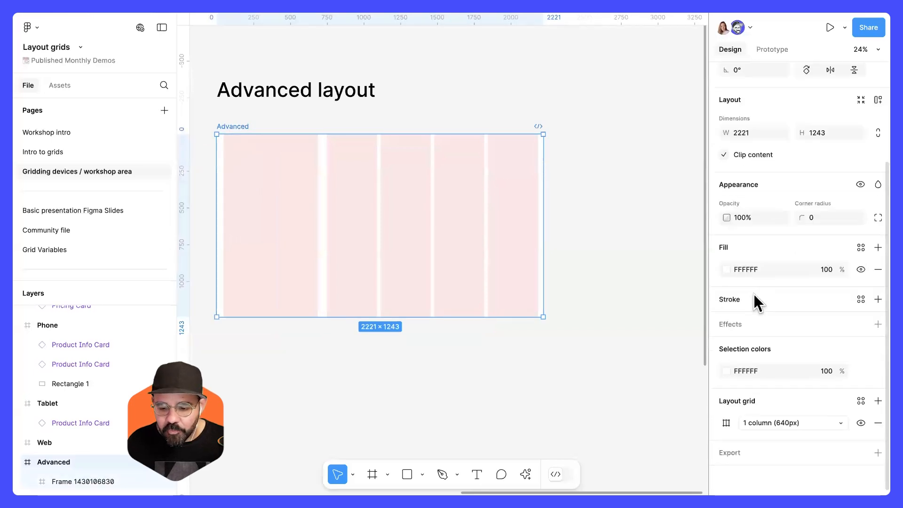
click(726, 423)
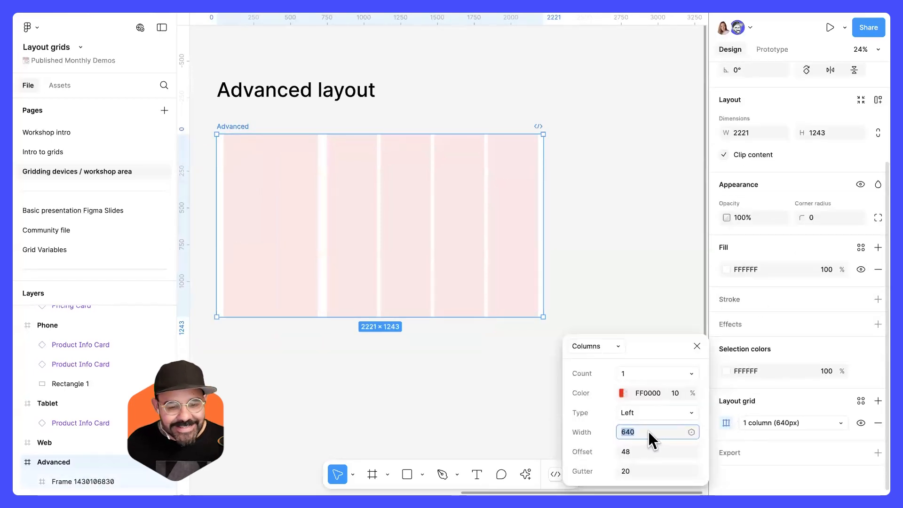
text(632)
key(Return)
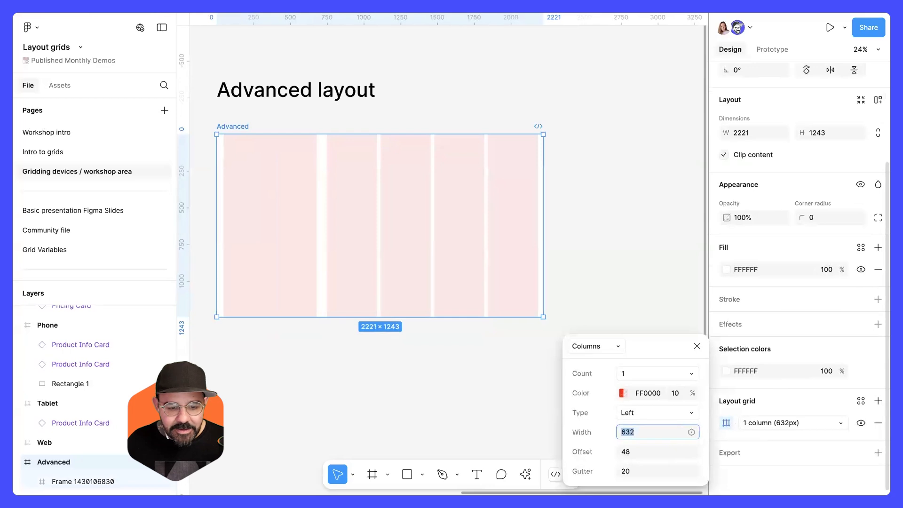
Widen the Advanced frame to about 2980 px so its column grid extends with it.
click(403, 226)
mouse_move(403, 226)
mouse_down()
mouse_move(696, 231)
mouse_move(407, 226)
mouse_move(371, 210)
mouse_move(409, 215)
mouse_up()
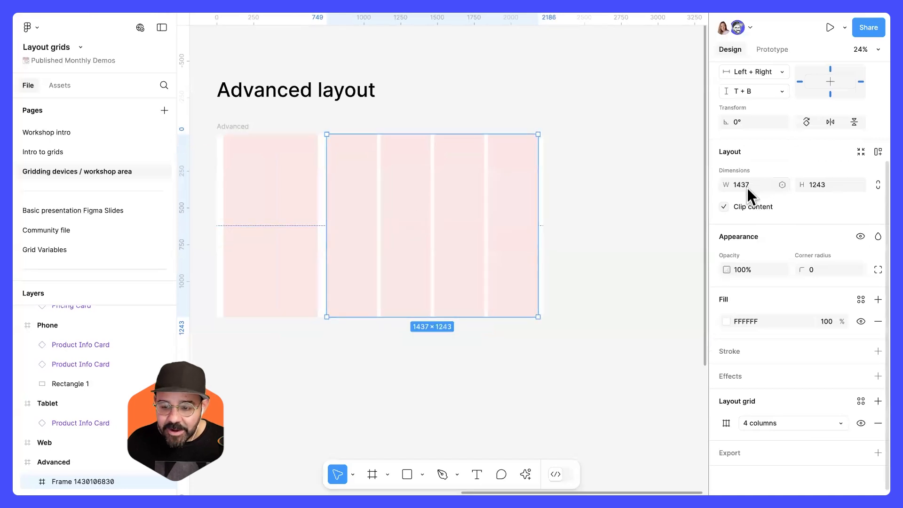
click(494, 210)
drag(544, 217, 654, 245)
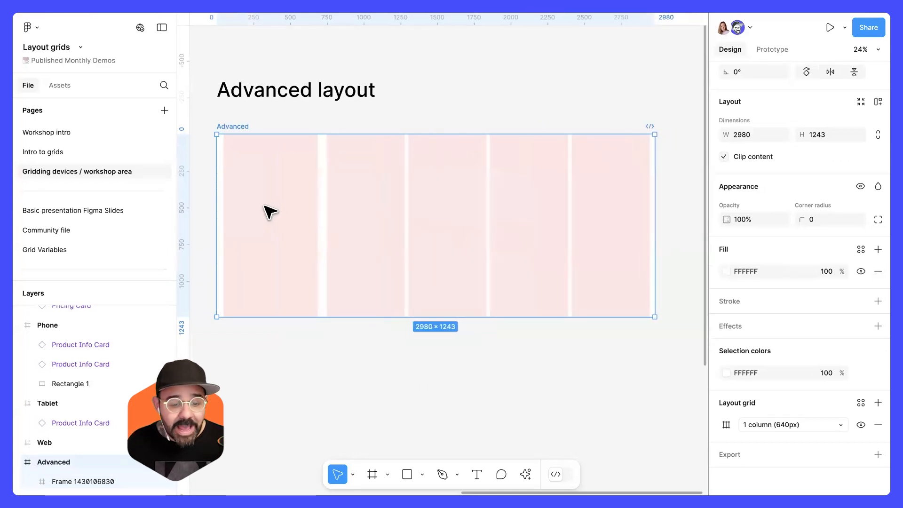
key(Escape)
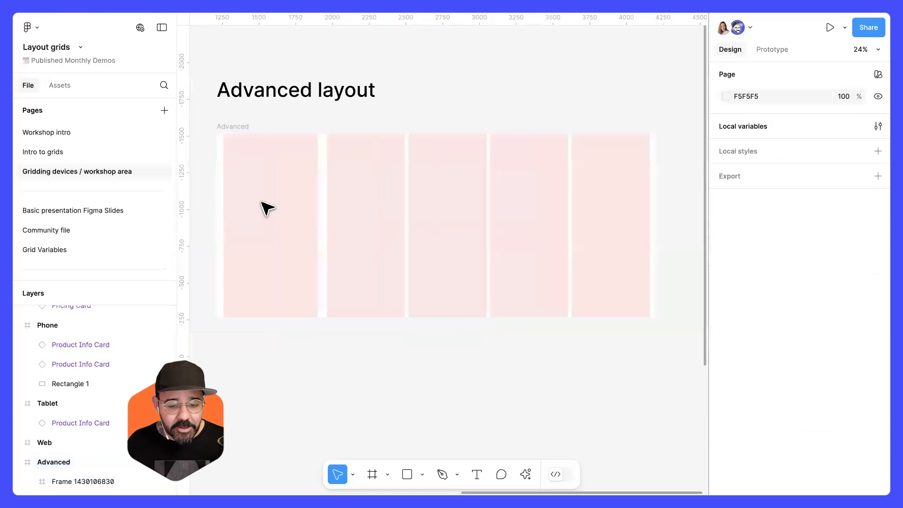
Select the Resources section and zoom to it to view the reference link cards.
click(236, 128)
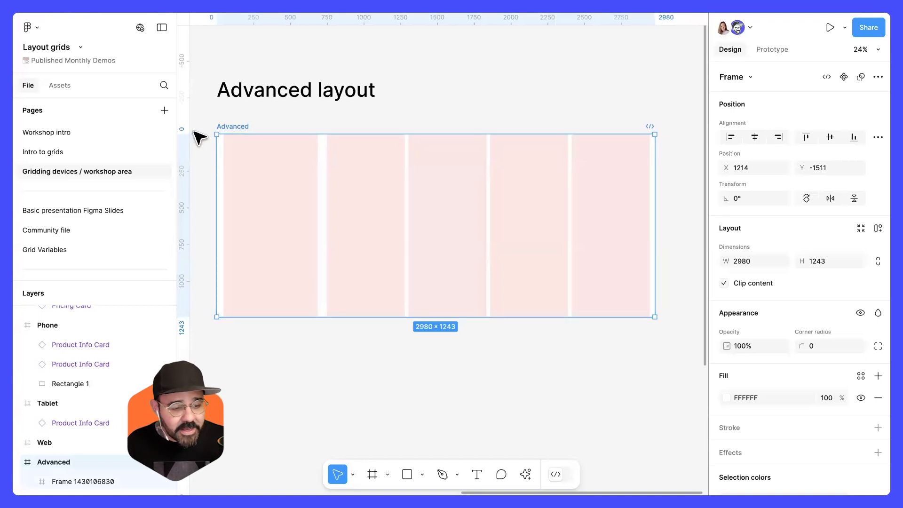
scroll(356, 141, down, 5)
drag(287, 259, 686, 221)
click(490, 284)
key(shift+2)
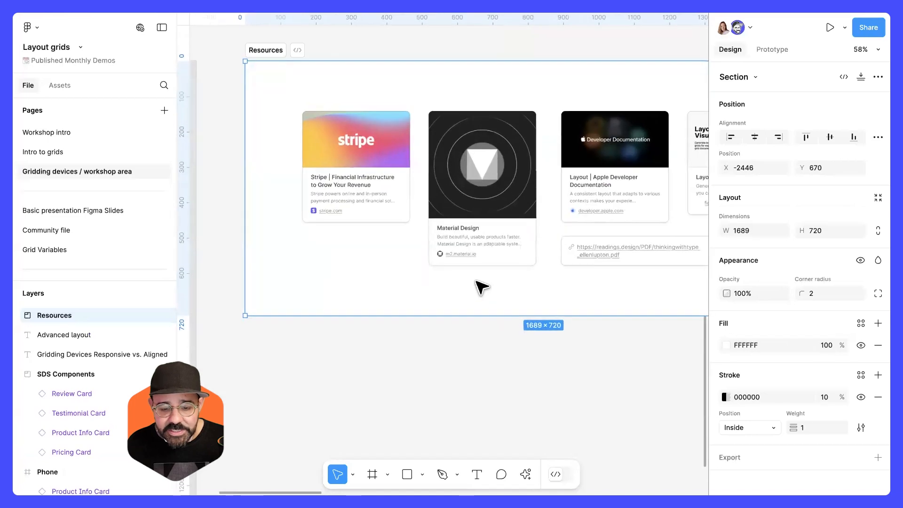
drag(424, 293, 352, 302)
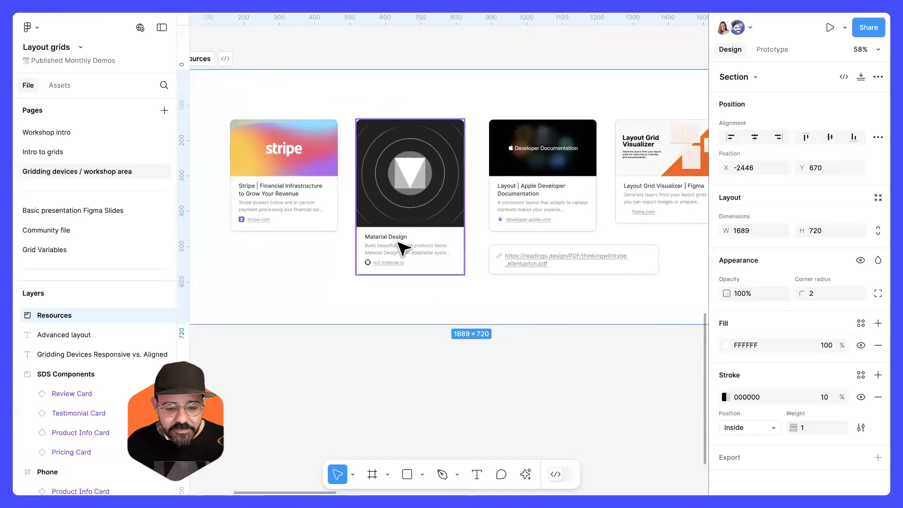
scroll(403, 248, down, 2)
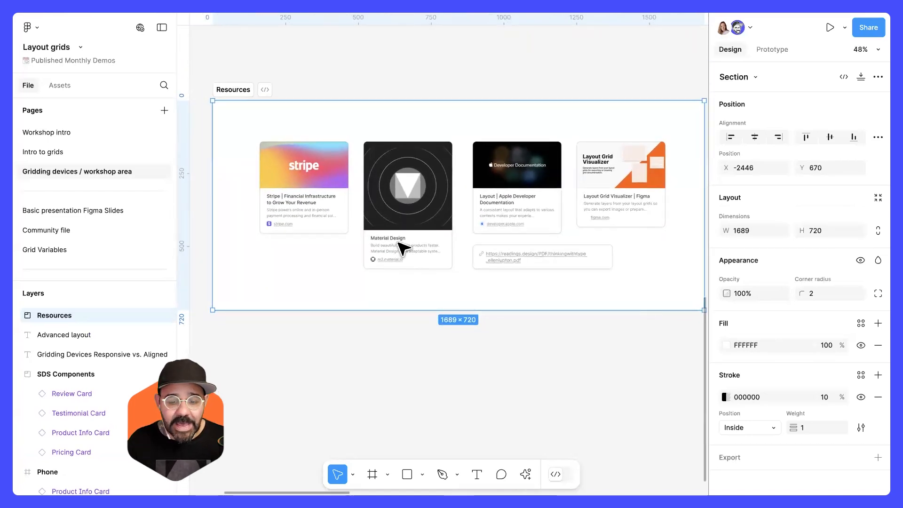
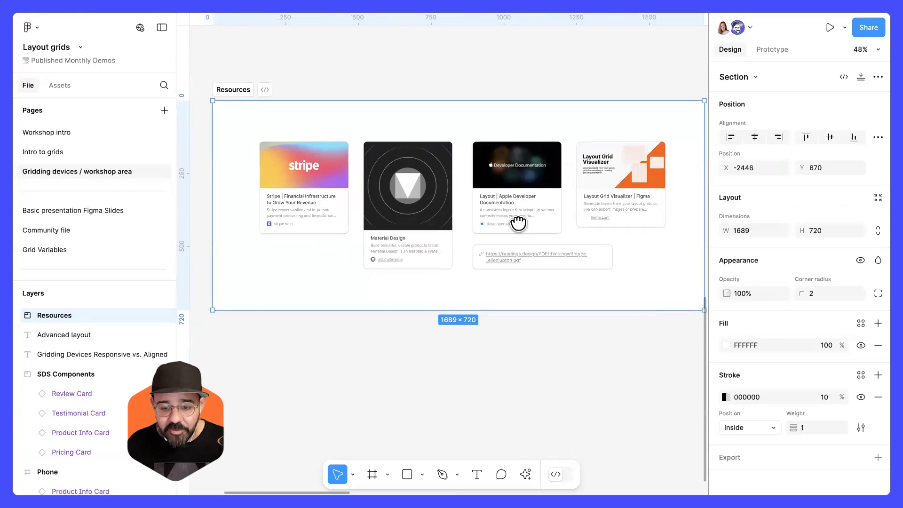
Delete the Product Info Card from the Tablet frame.
scroll(531, 217, right, 3)
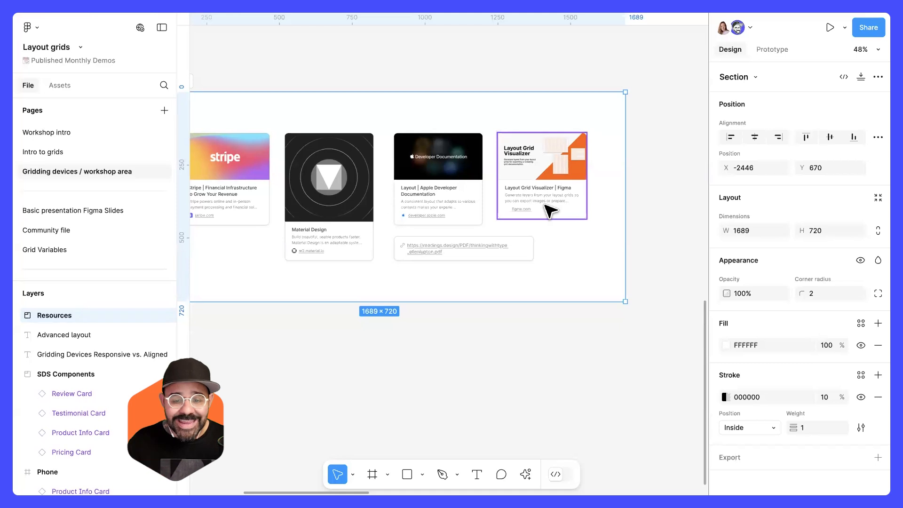
scroll(548, 205, down, 3)
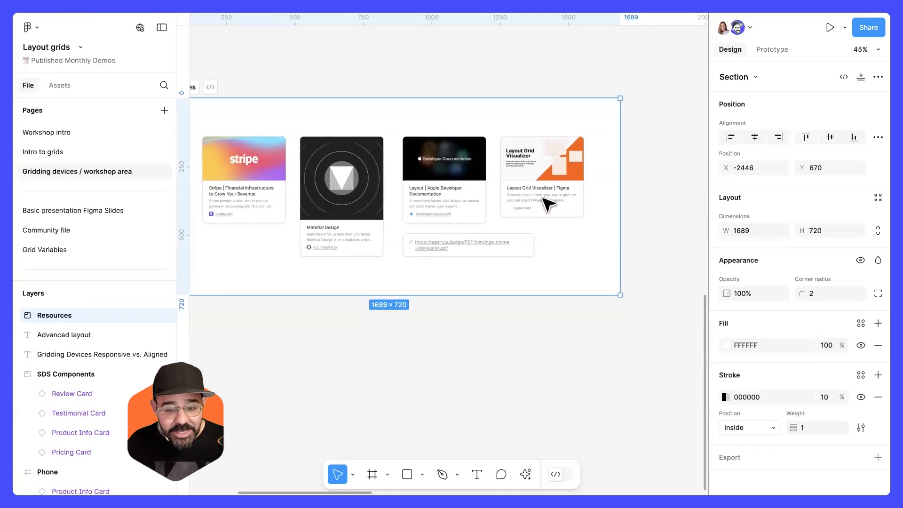
scroll(548, 204, down, 5)
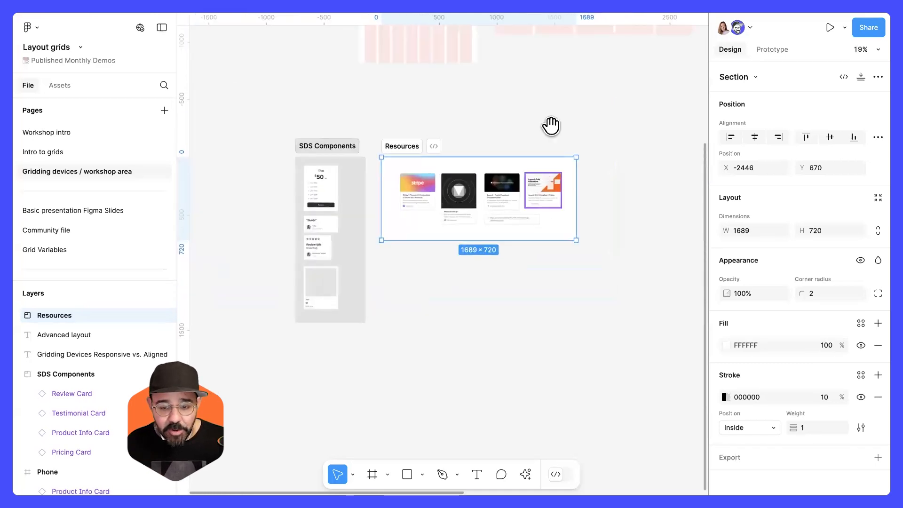
scroll(548, 125, up, 4)
scroll(548, 125, right, 2)
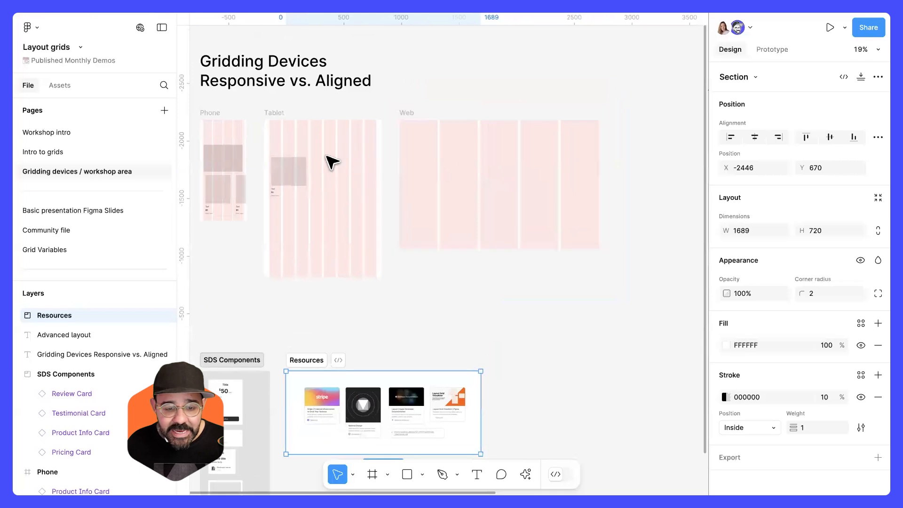
click(300, 180)
click(300, 180)
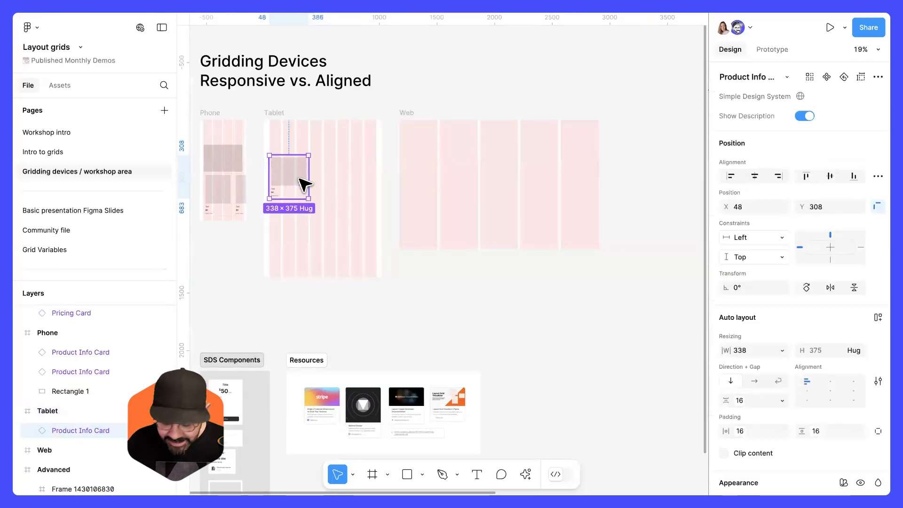
key(Delete)
Run the Layout Grid Visualizer plugin on the Tablet frame to turn its column grid into layers.
scroll(287, 168, up, 5)
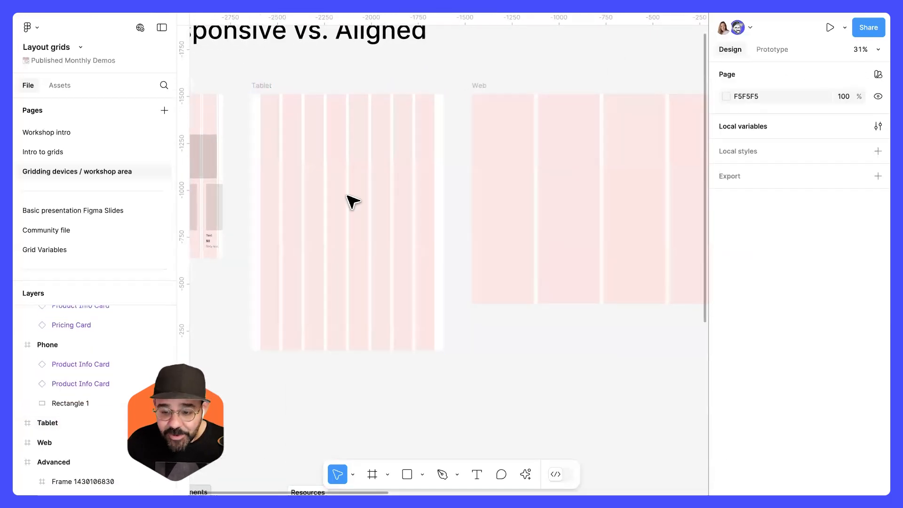
click(329, 188)
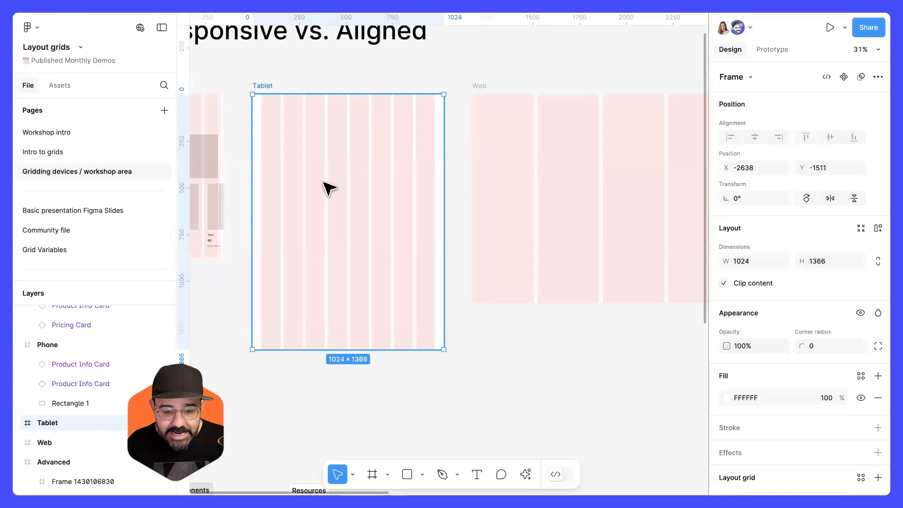
key(super+k)
text(layou)
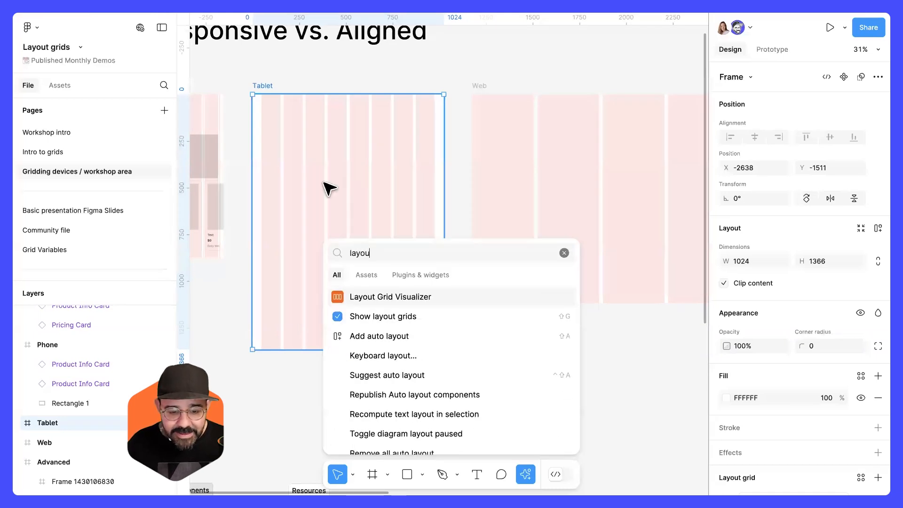
click(388, 297)
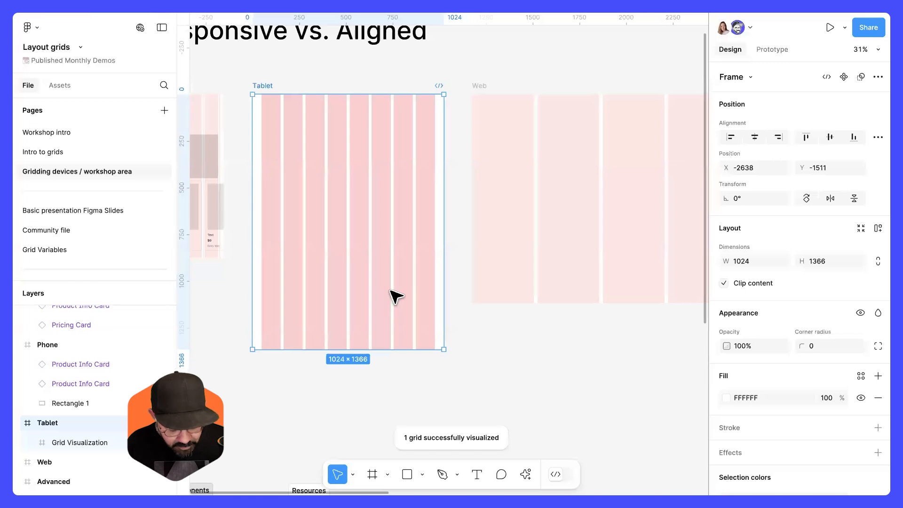
Hide the canvas layout grids and the Tablet frame's Grid Visualization layer.
key(shift+g)
click(513, 334)
scroll(390, 140, left, 1)
scroll(394, 146, left, 1)
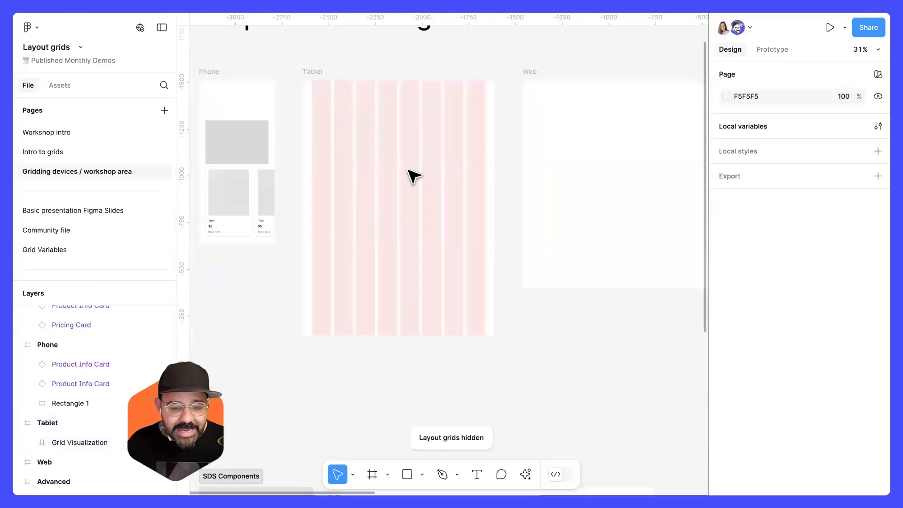
click(91, 438)
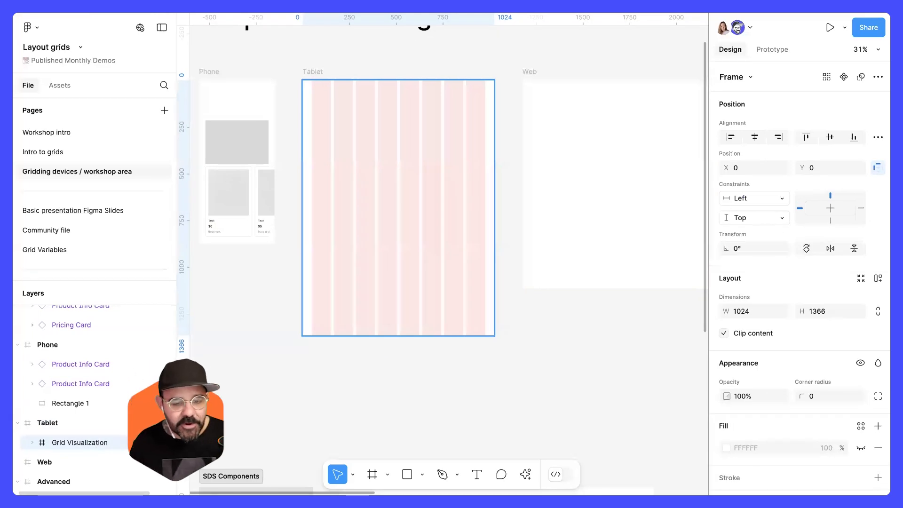
key(ctrl+shift+h)
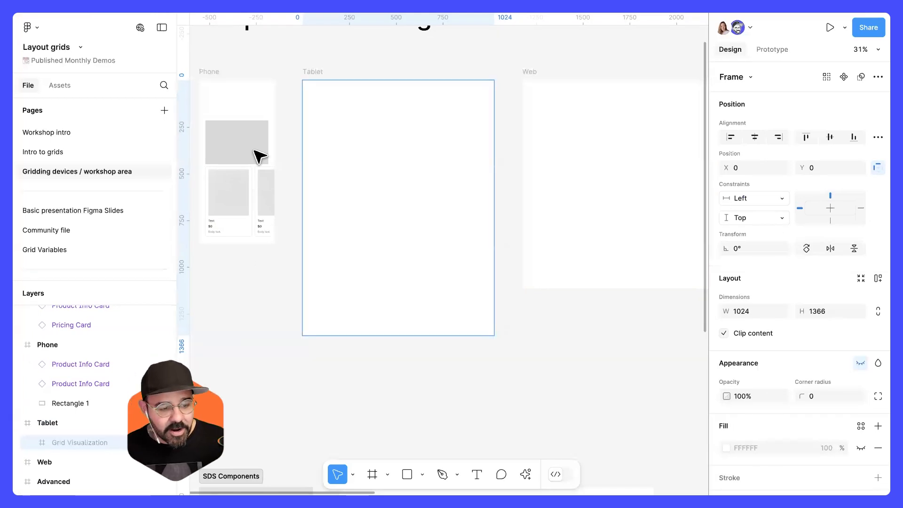
Open the Community file page and examine its presentation grid example and properties.
click(107, 214)
click(103, 229)
drag(430, 240, 475, 226)
scroll(475, 226, down, 5)
drag(283, 251, 625, 218)
scroll(278, 165, up, 6)
drag(276, 168, 491, 193)
drag(369, 202, 449, 193)
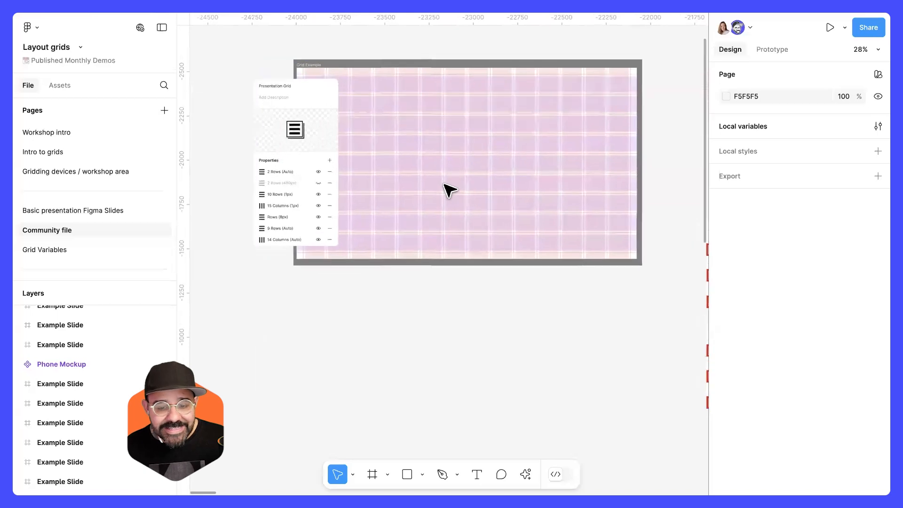
scroll(448, 188, up, 3)
scroll(469, 215, up, 2)
scroll(471, 209, down, 3)
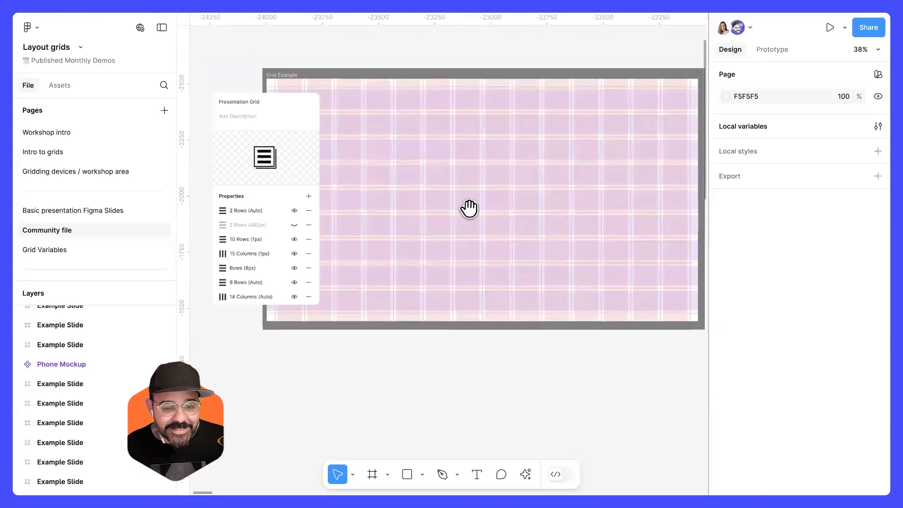
scroll(343, 202, right, 6)
scroll(446, 205, down, 1)
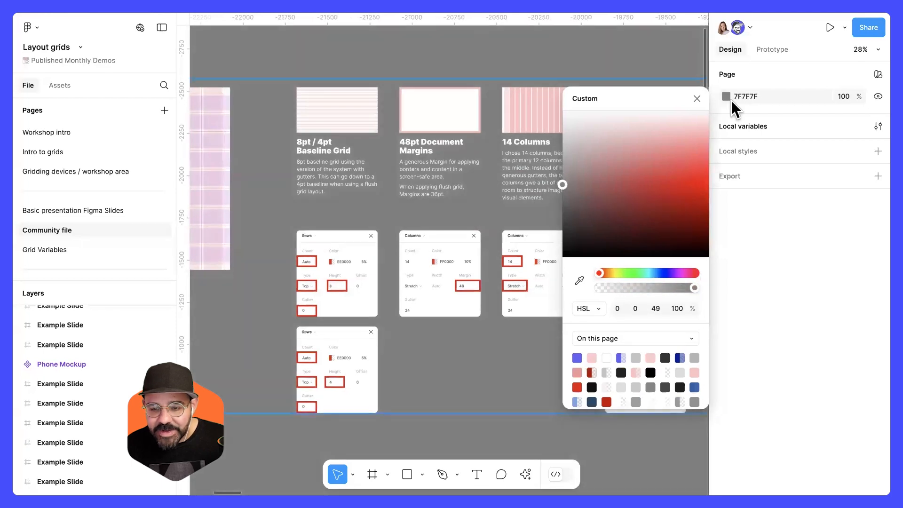
Browse the Community file's grid breakdowns, gallery layout examples, content wireframes and example slides.
click(696, 97)
scroll(623, 64, down, 1)
scroll(600, 87, right, 8)
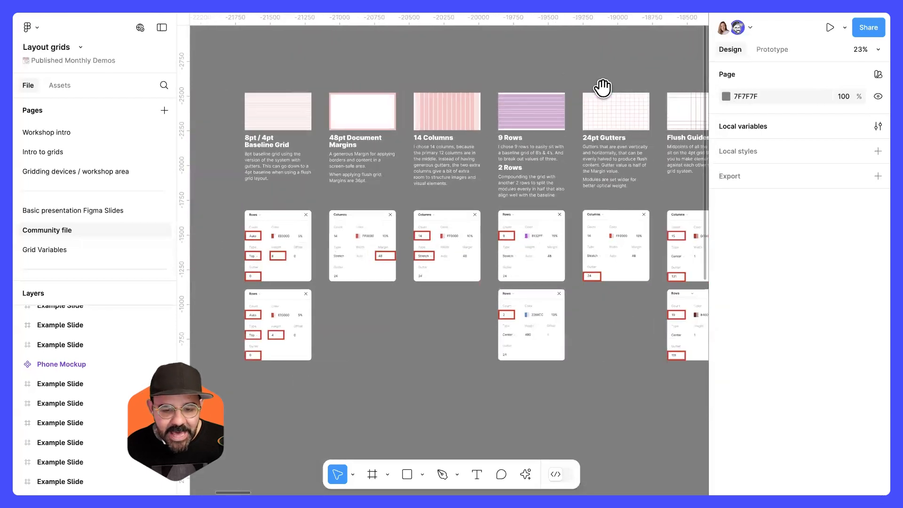
scroll(546, 137, right, 20)
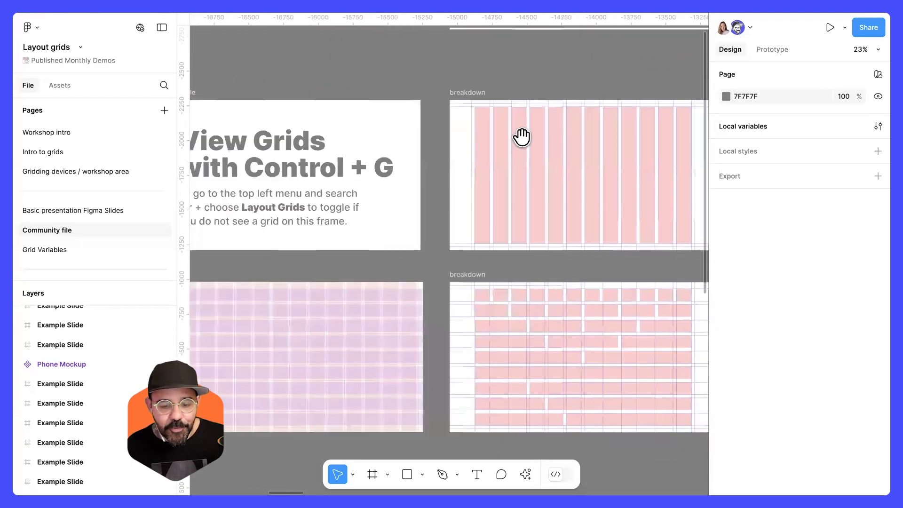
scroll(452, 131, right, 15)
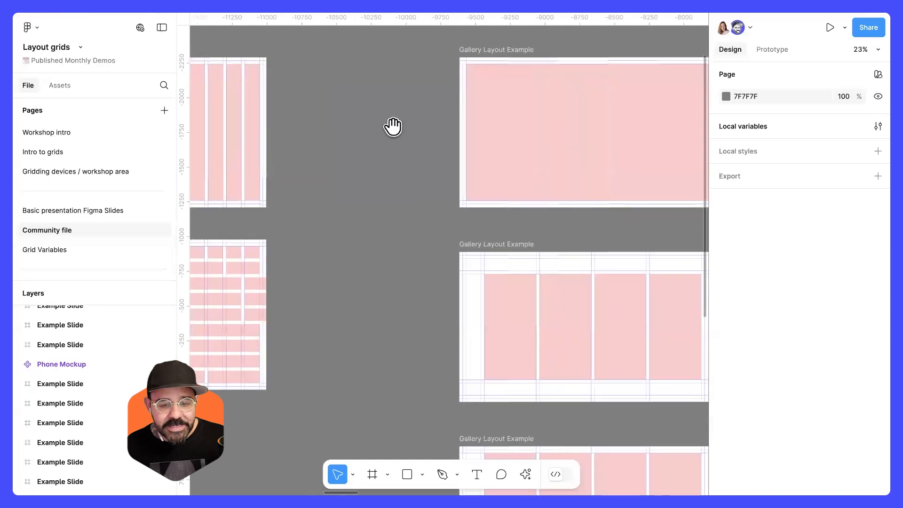
scroll(389, 197, right, 6)
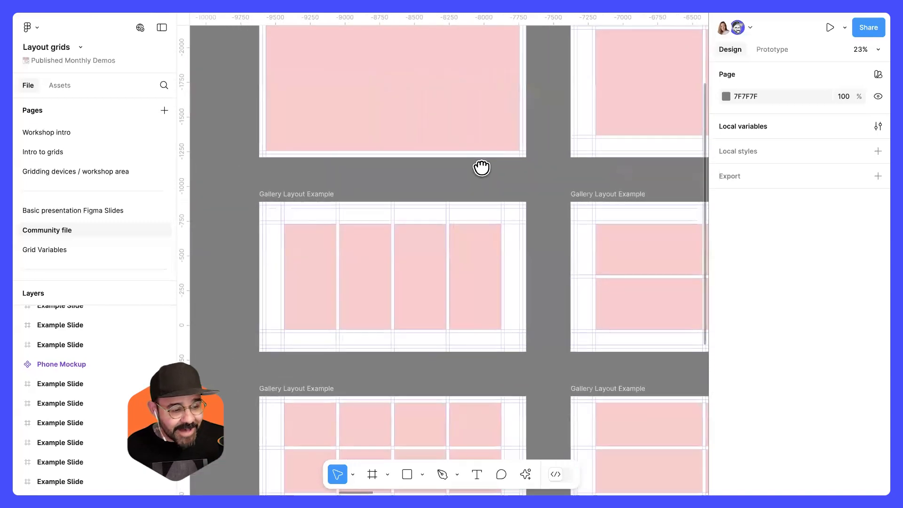
scroll(333, 208, left, 3)
scroll(397, 217, right, 20)
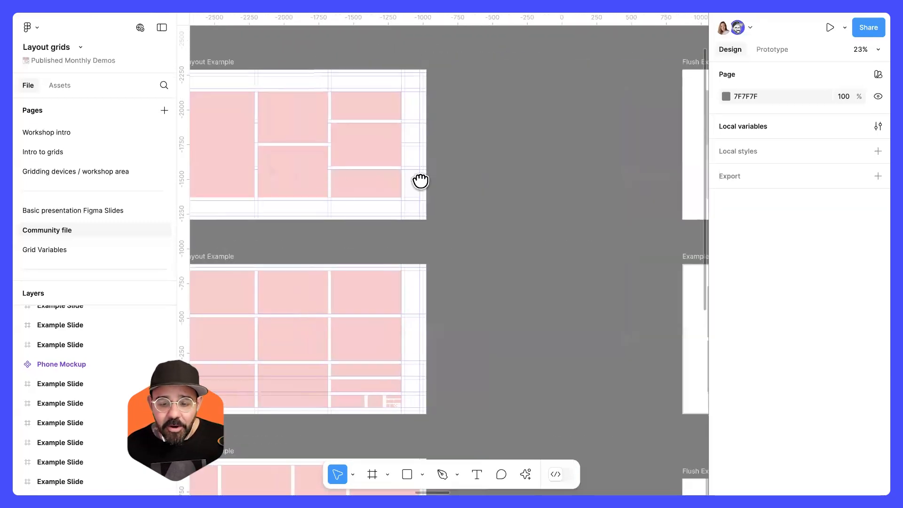
scroll(589, 163, right, 20)
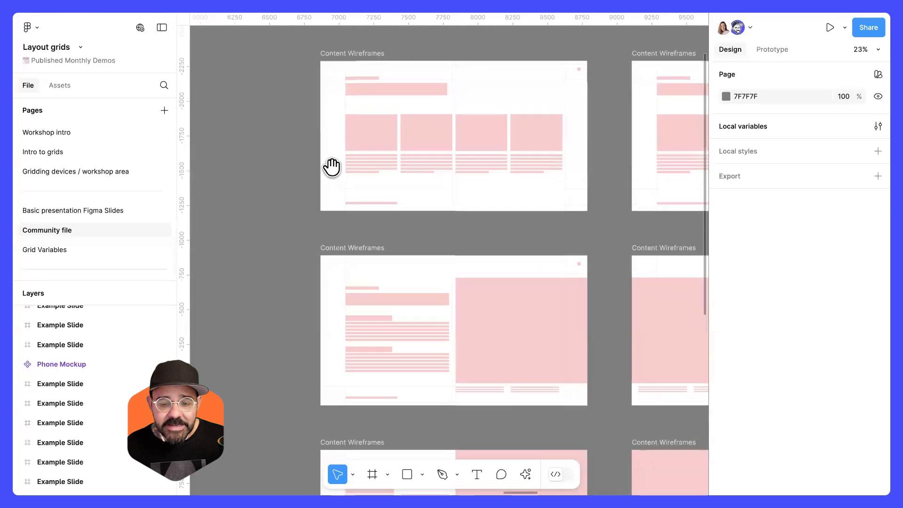
scroll(540, 160, right, 5)
scroll(399, 136, up, 5)
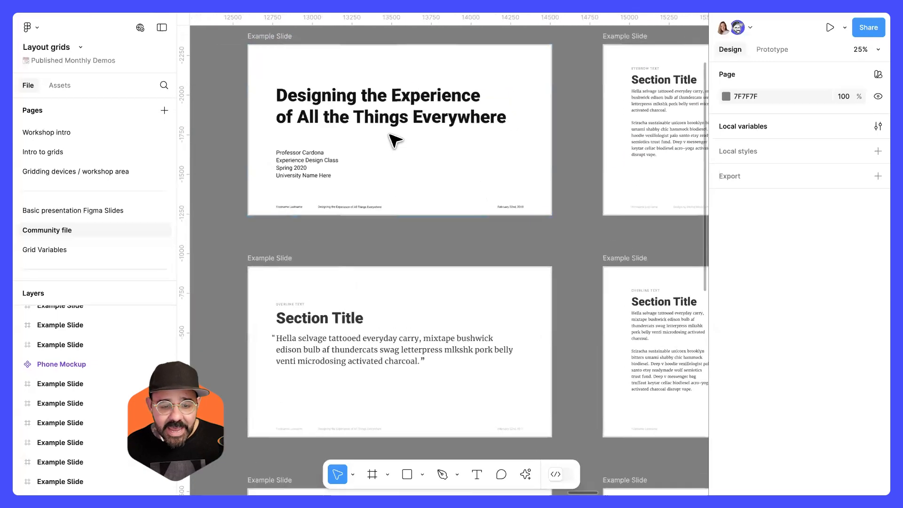
Show layout grids to view the grid behind the example slides' text.
drag(395, 134, 426, 145)
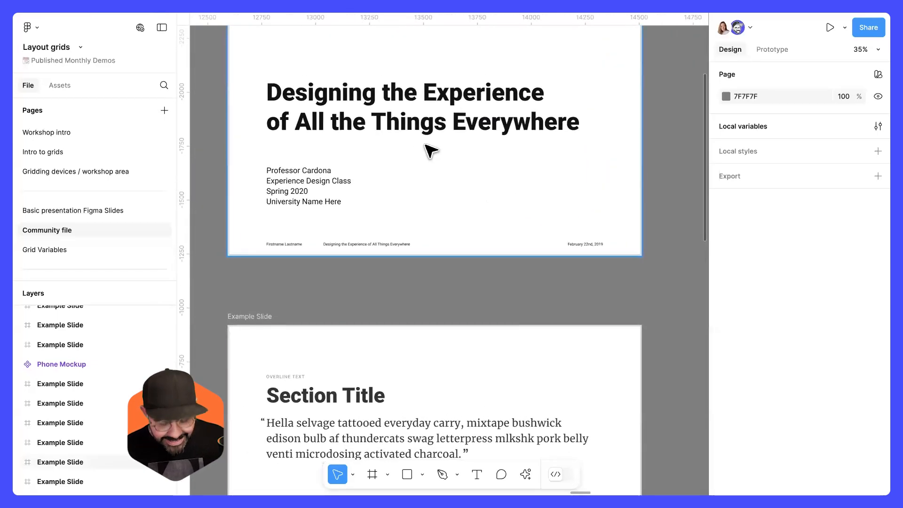
key(ctrl+shift+4)
scroll(292, 115, up, 10)
scroll(428, 115, left, 3)
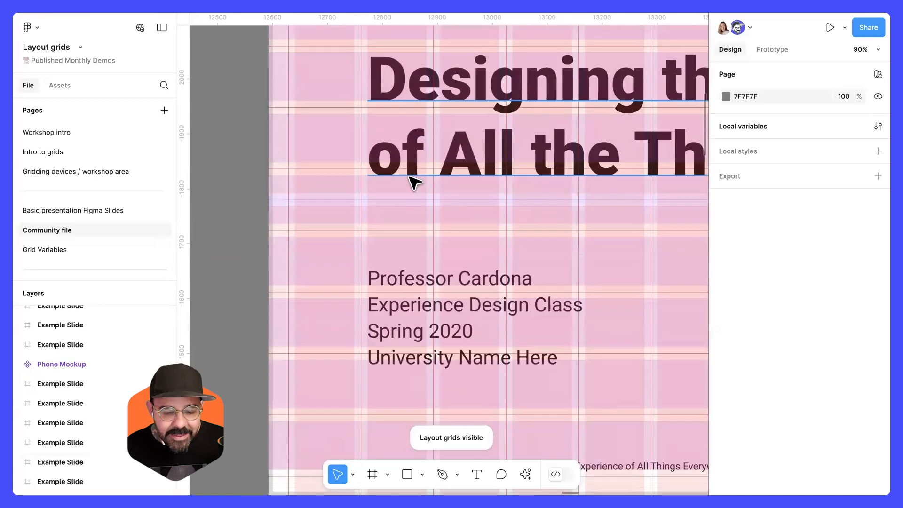
scroll(455, 218, down, 12)
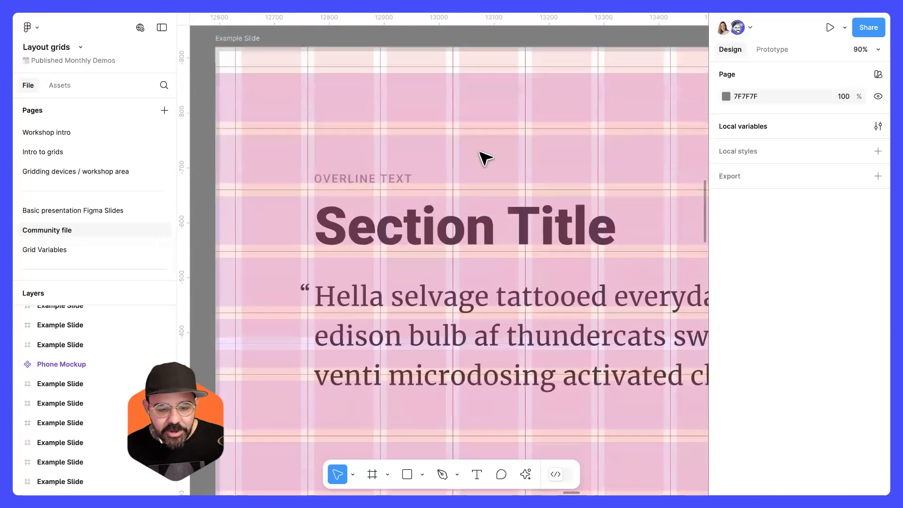
scroll(485, 157, down, 5)
Open the Grid Variables page and inspect the 6 rows frame's 144 px row grid settings.
click(91, 253)
scroll(311, 223, down, 8)
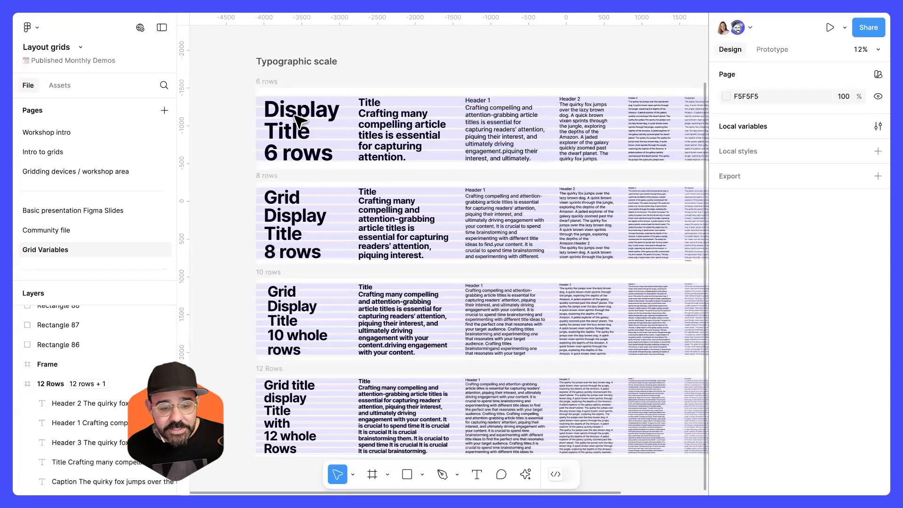
click(267, 81)
scroll(776, 306, down, 5)
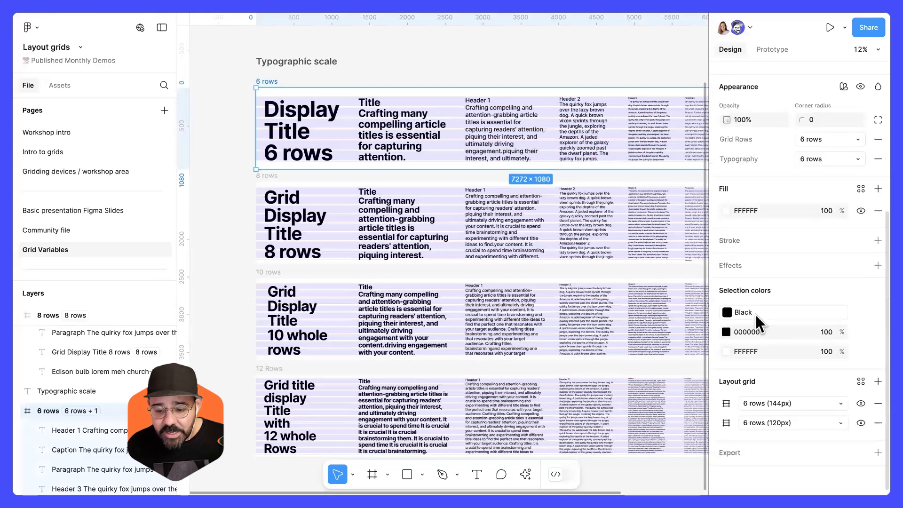
click(725, 404)
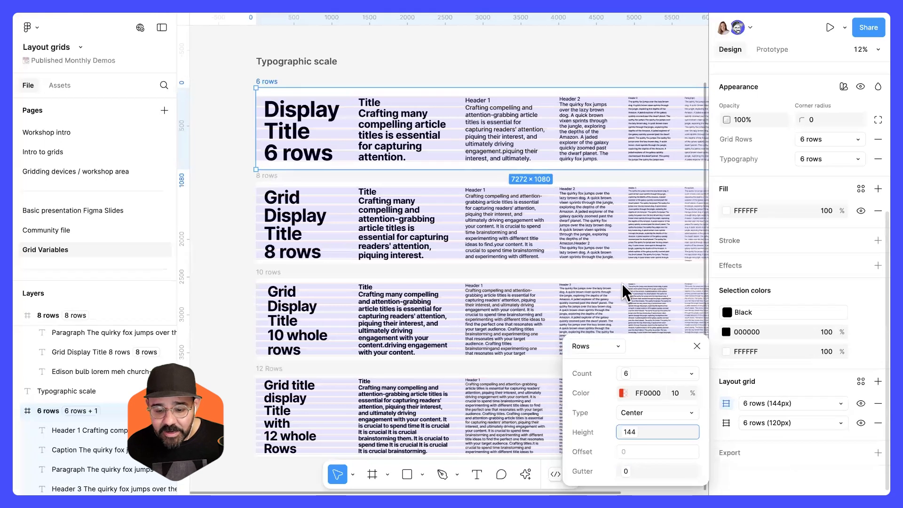
drag(661, 352, 562, 218)
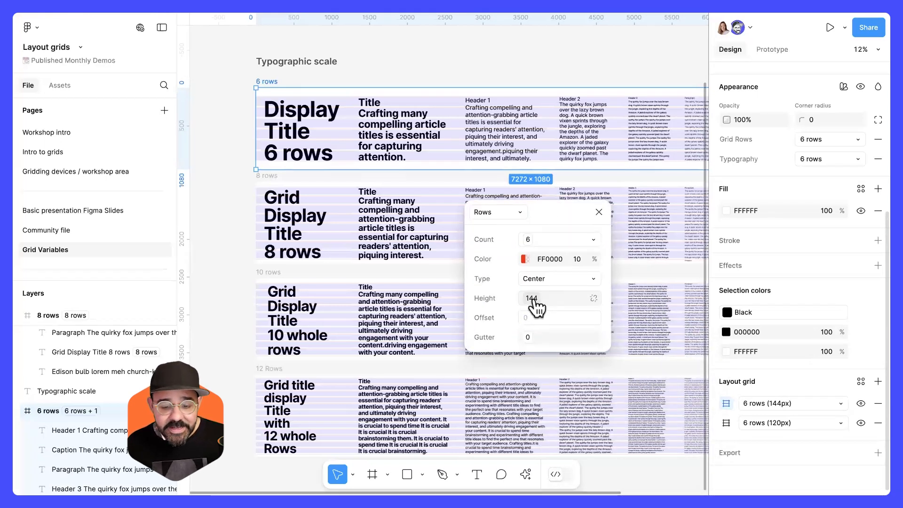
click(599, 212)
scroll(254, 153, up, 5)
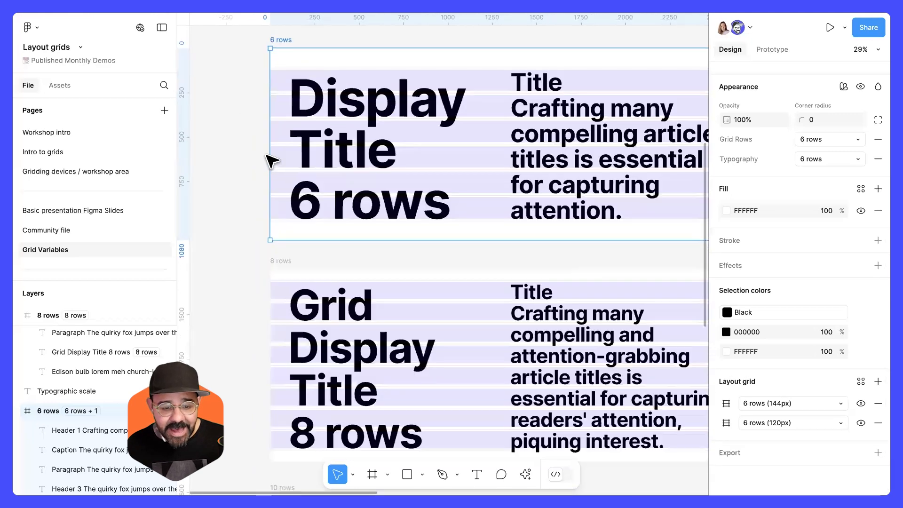
click(270, 157)
scroll(356, 160, down, 5)
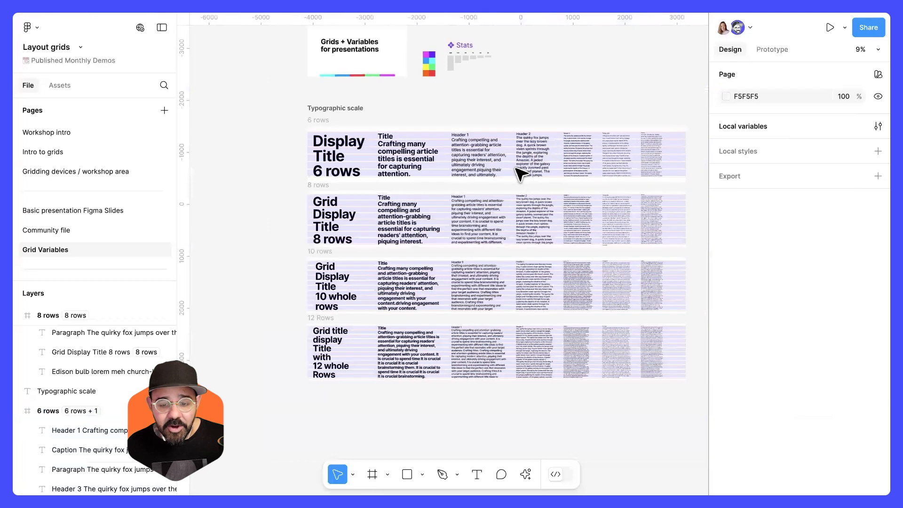
Open the local variables and switch to the Grid Rows collection.
scroll(515, 173, right, 3)
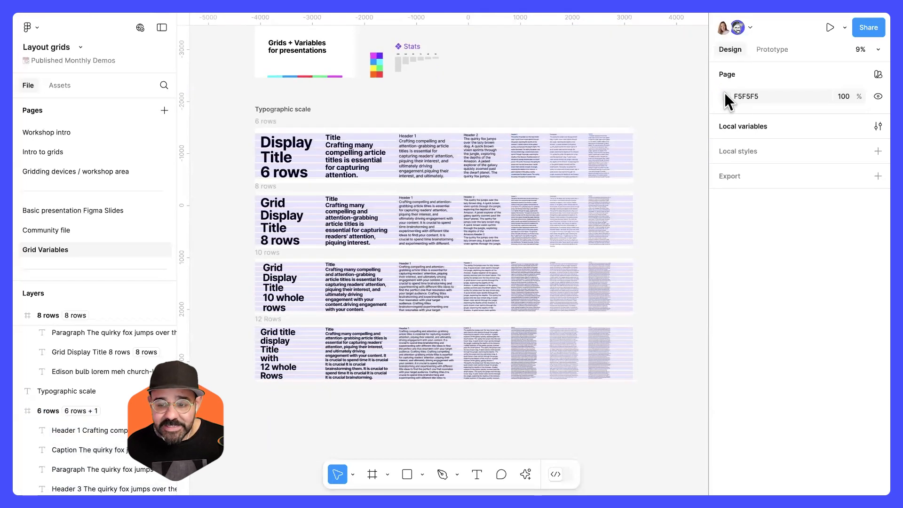
click(877, 126)
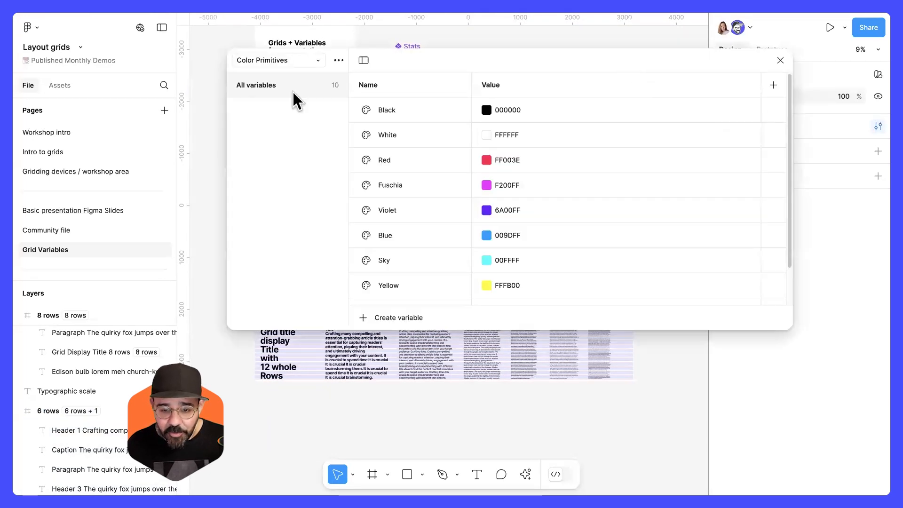
click(286, 58)
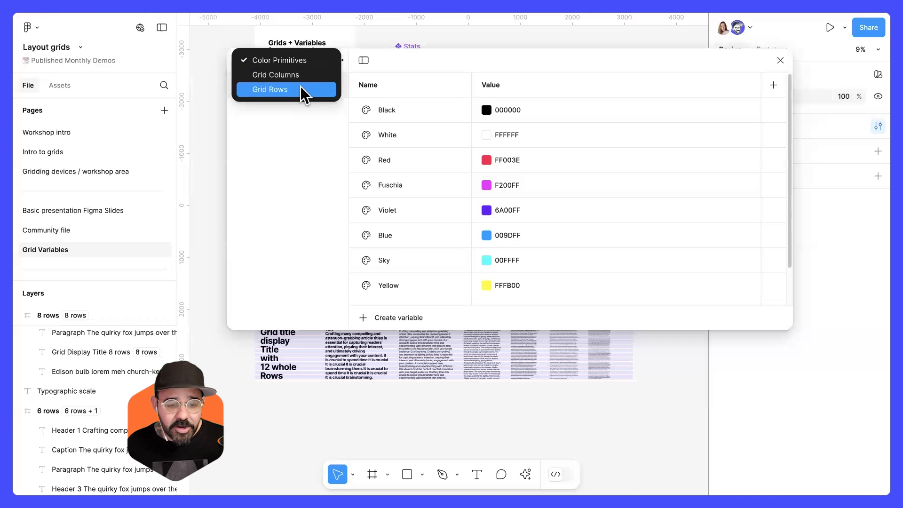
click(301, 90)
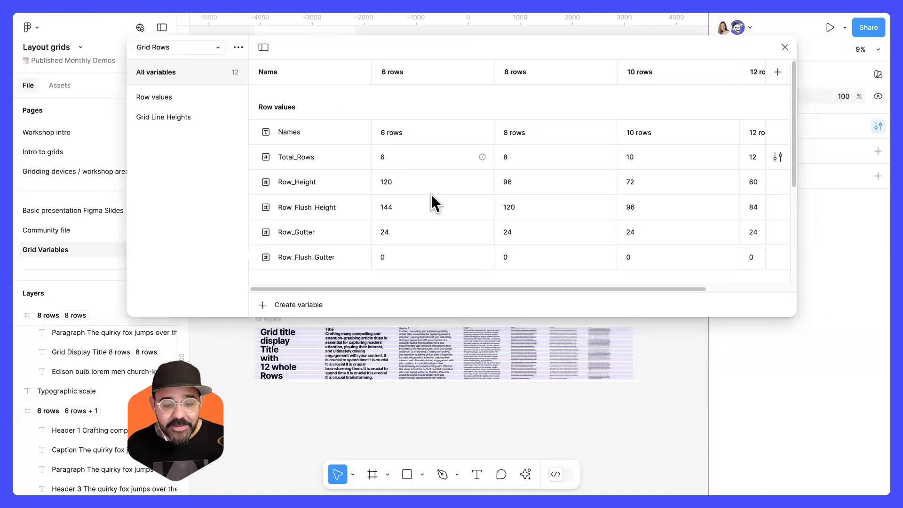
Close the variables and switch to the Basic process deck slides file, enlarging slide 1 to view its layout grids.
click(784, 47)
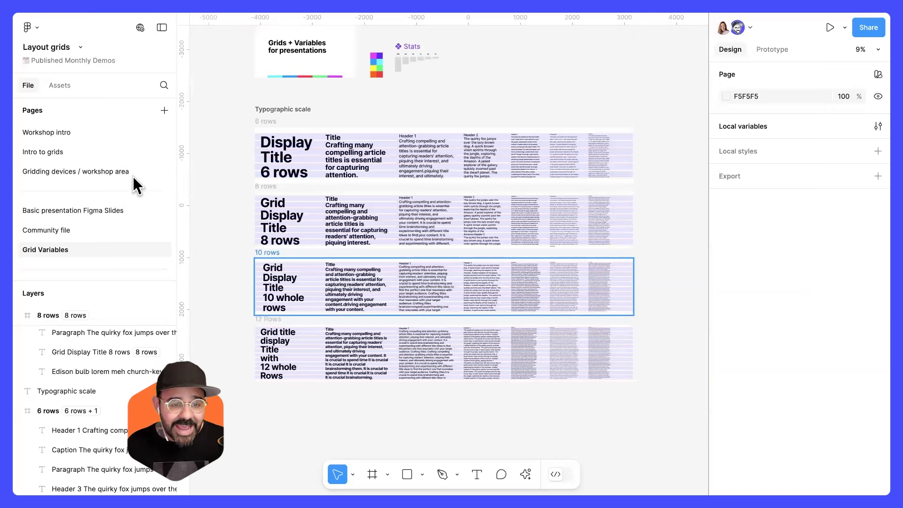
click(198, 8)
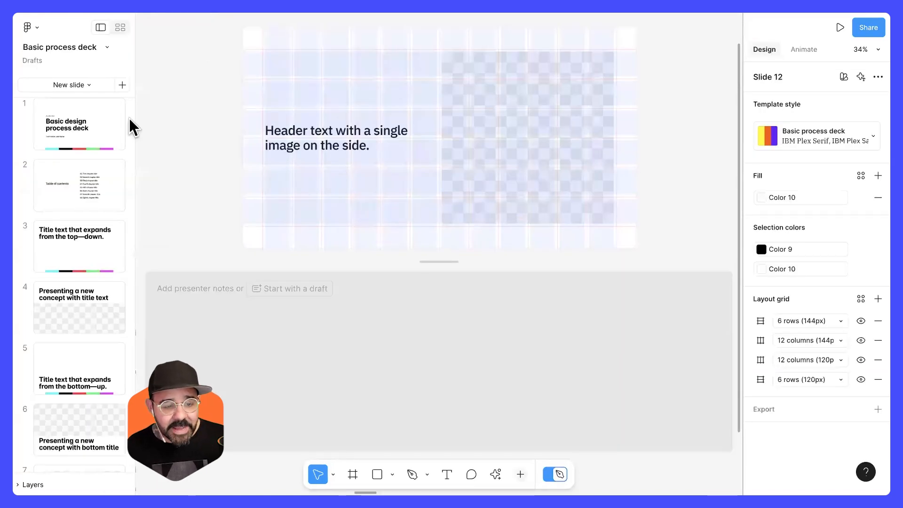
click(79, 135)
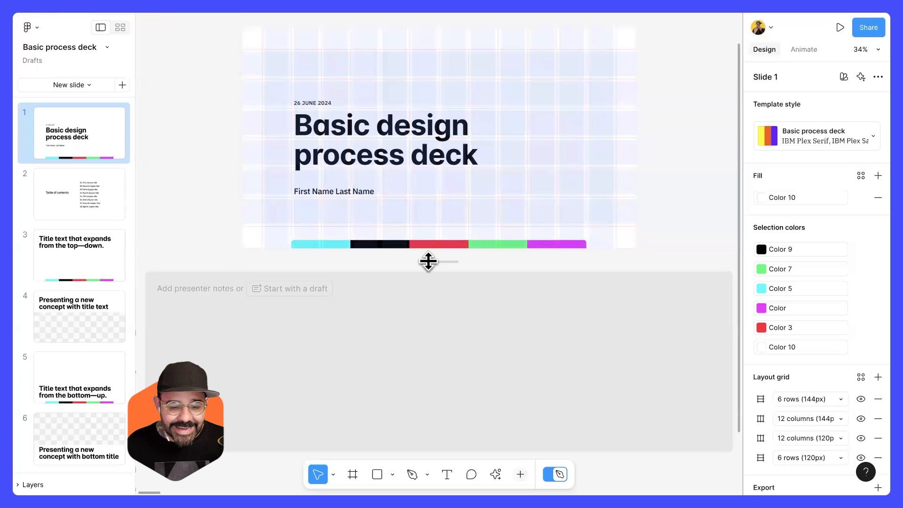
drag(438, 336, 460, 379)
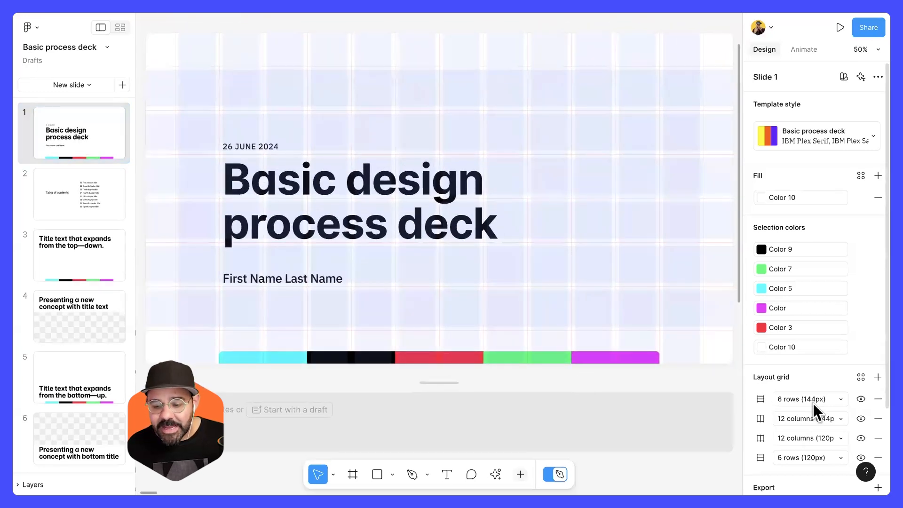
scroll(813, 403, down, 3)
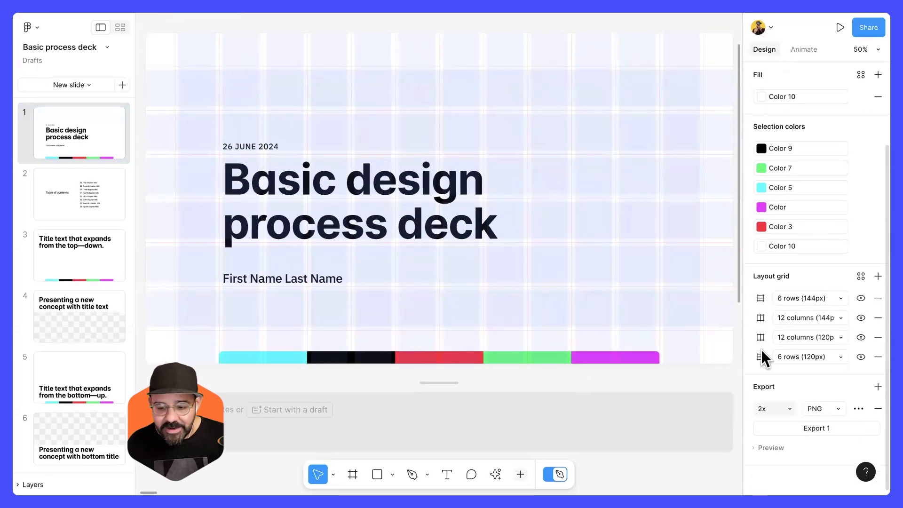
Browse through the deck's slides to examine how their row and column layout grids frame each layout.
click(65, 195)
click(74, 257)
click(78, 311)
scroll(89, 303, down, 10)
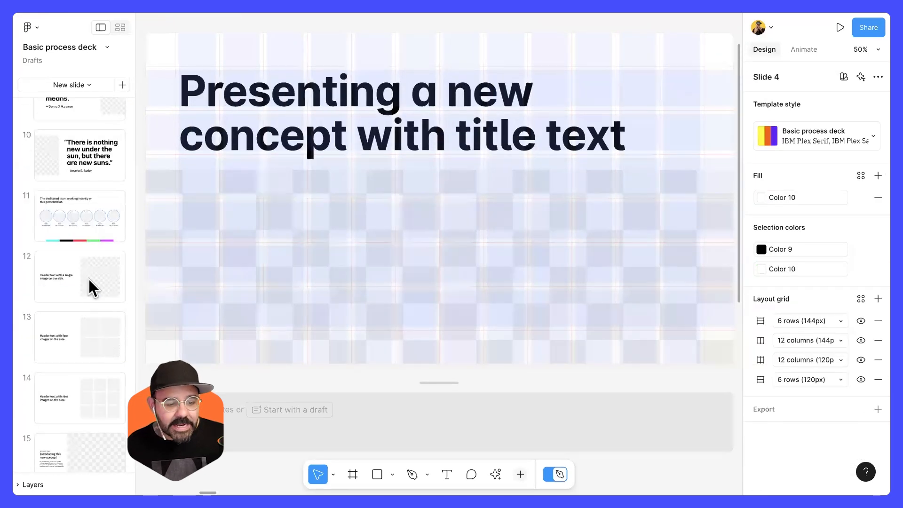
click(91, 286)
scroll(91, 285, down, 6)
click(91, 286)
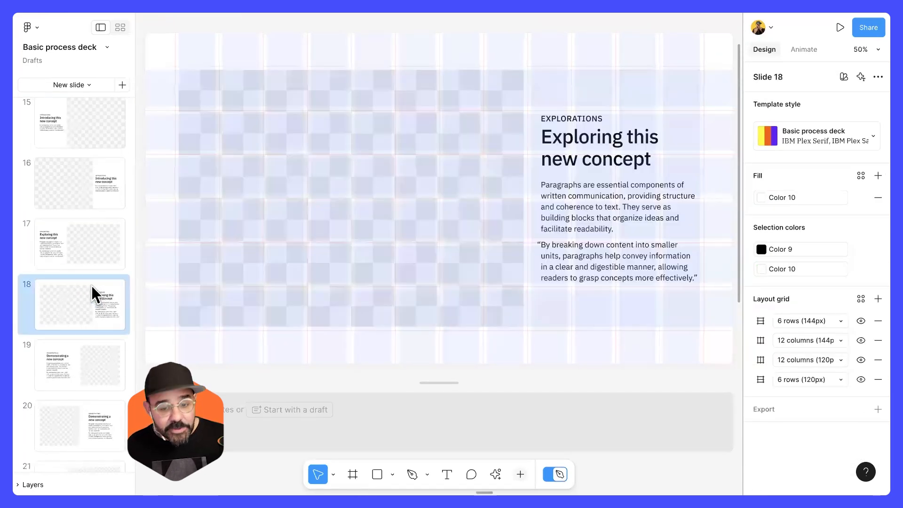
scroll(91, 286, down, 3)
click(93, 280)
click(95, 313)
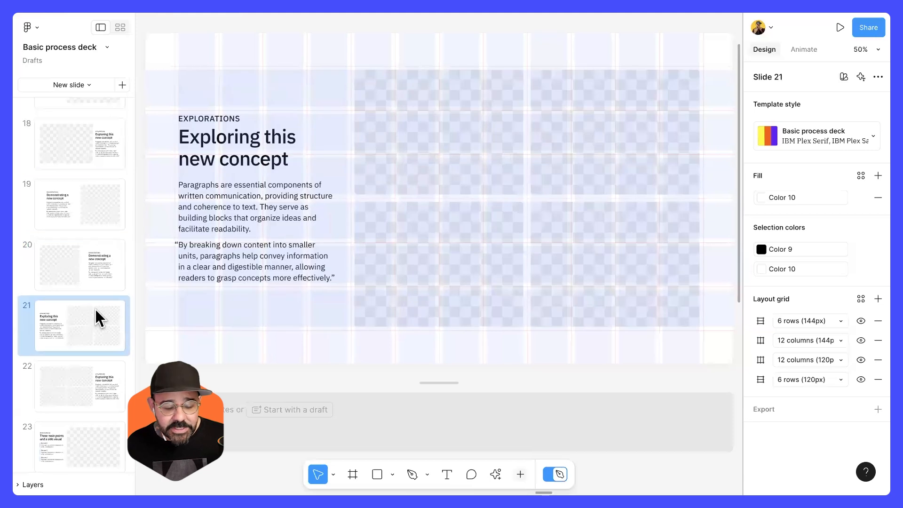
click(95, 368)
scroll(90, 339, down, 4)
click(87, 318)
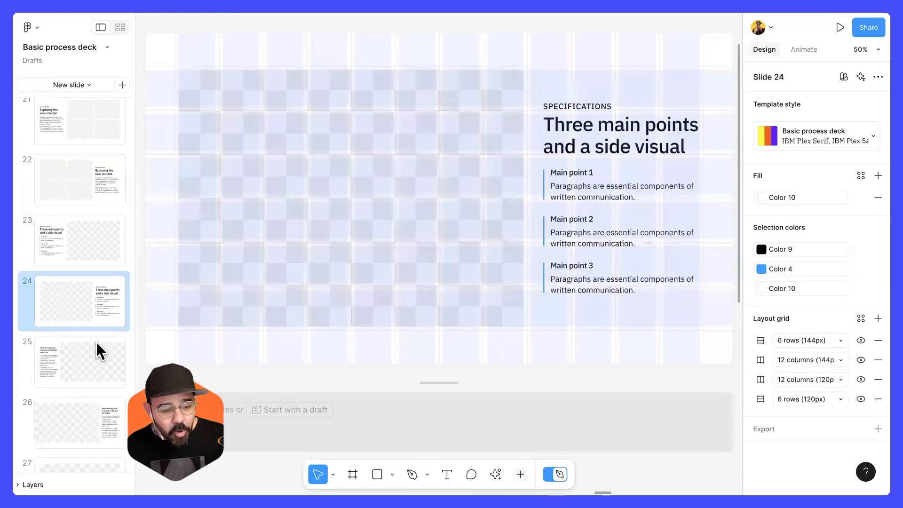
scroll(90, 337, down, 4)
click(89, 337)
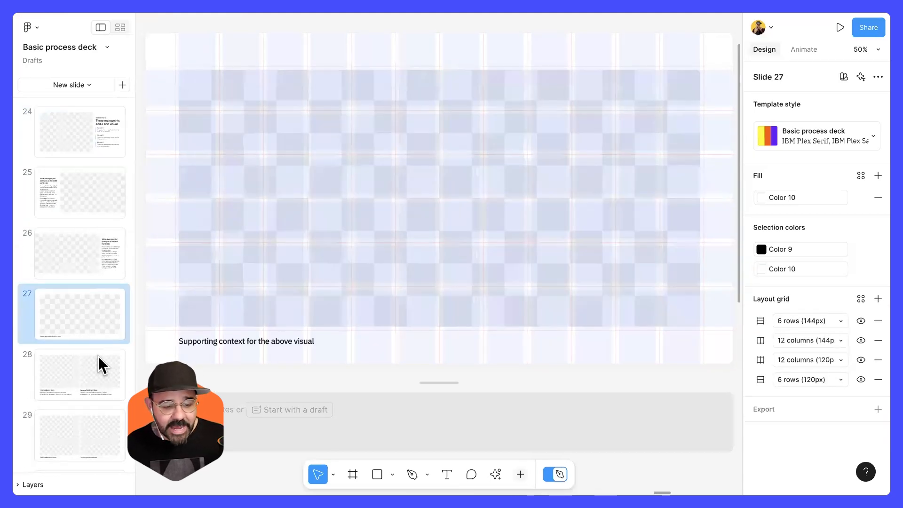
click(98, 358)
Return to the Layout grids file, open the Intro to grids page and hide the layout grids on the Mood board design frame.
click(130, 9)
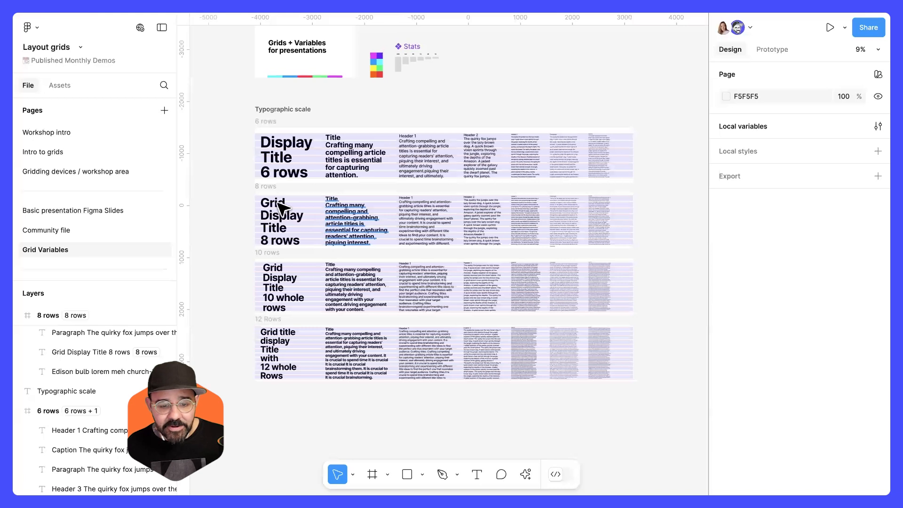
scroll(325, 221, down, 3)
click(94, 172)
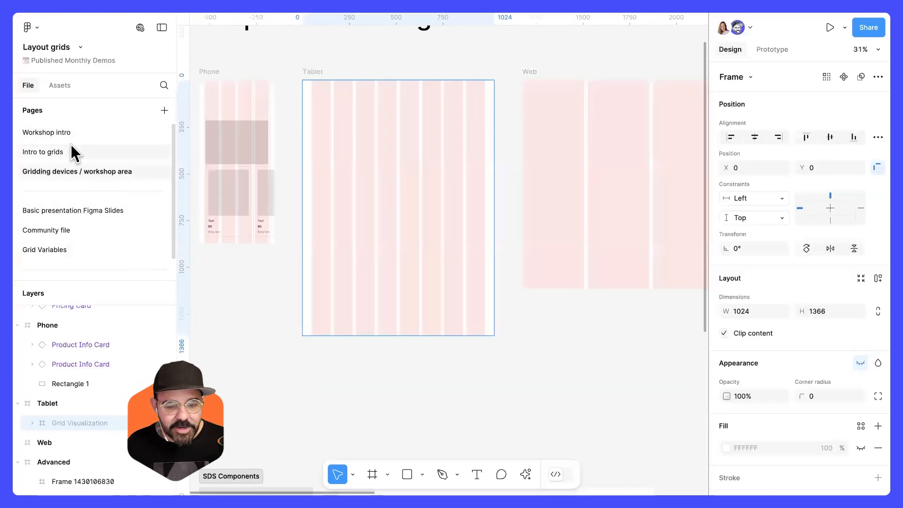
click(70, 134)
click(64, 152)
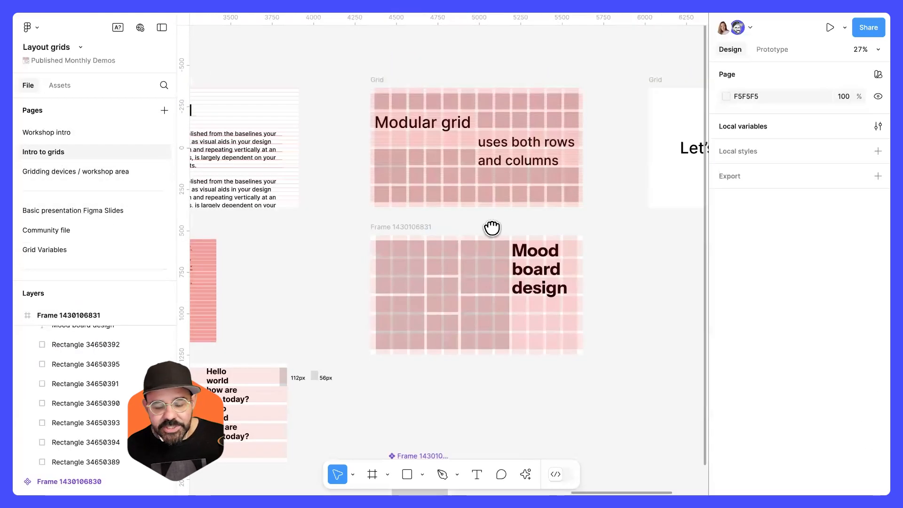
drag(448, 218, 606, 157)
scroll(389, 230, up, 5)
key(shift+g)
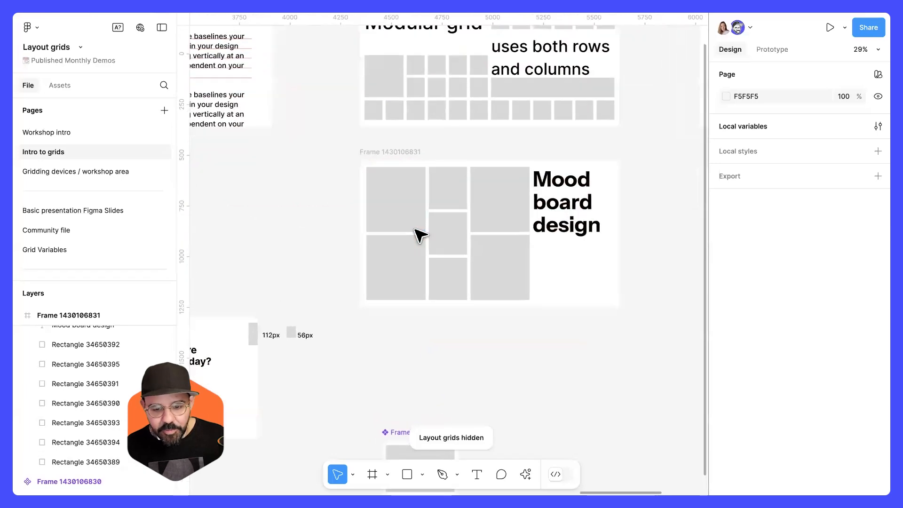
Start the place image action from quick actions and pick the images for the mood board.
scroll(397, 222, up, 3)
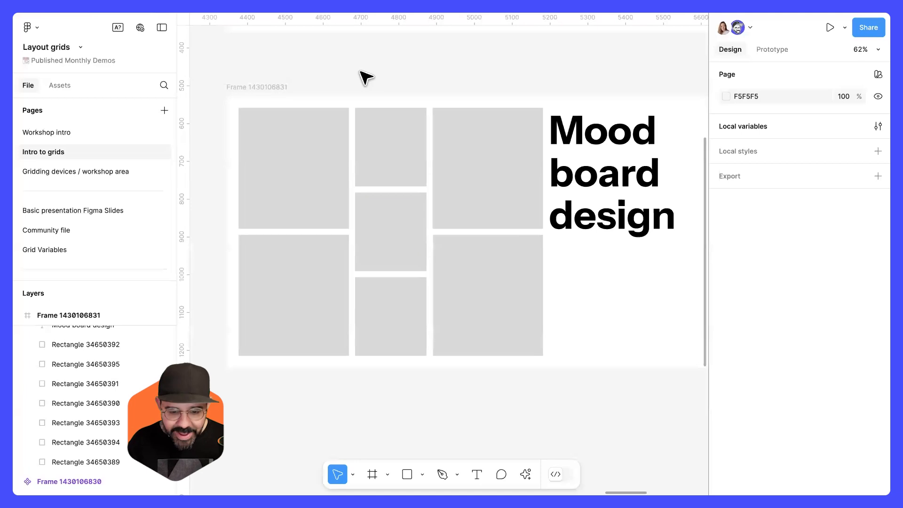
key(super+k)
text(place)
key(Down)
key(Return)
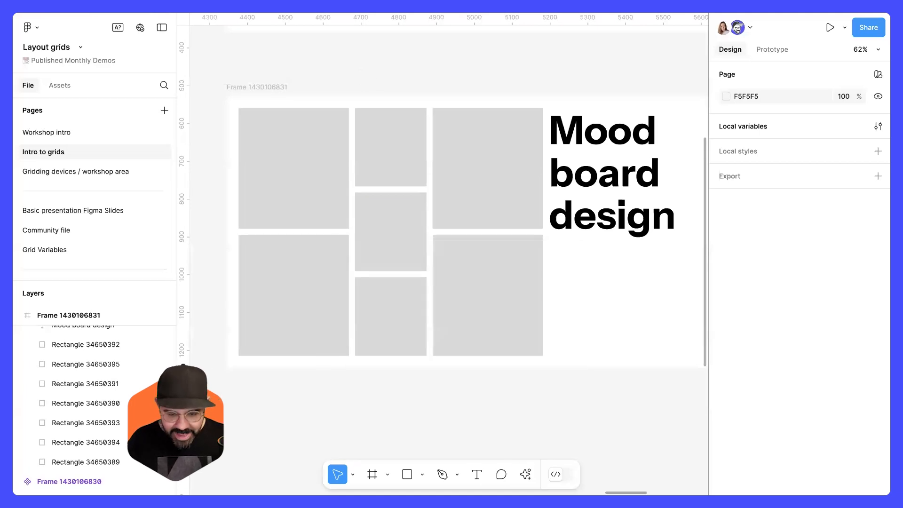
key(super+k)
key(Down)
key(Return)
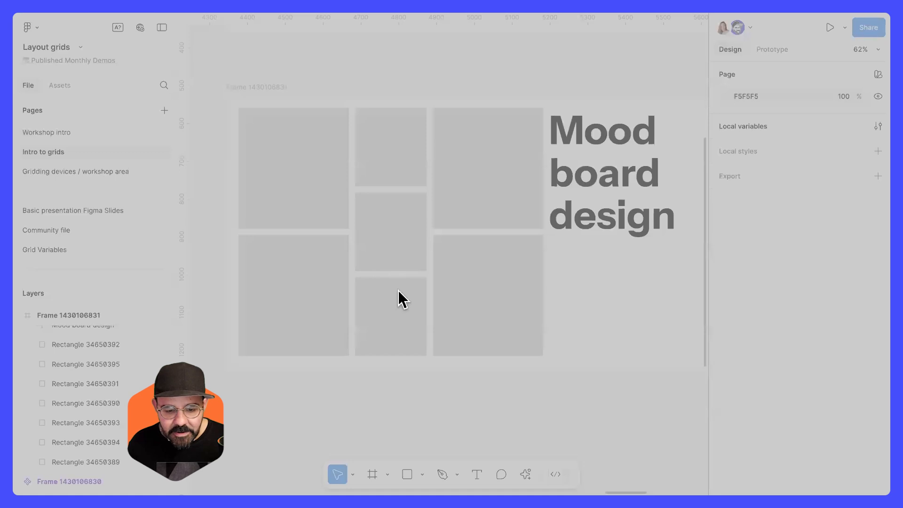
click(608, 335)
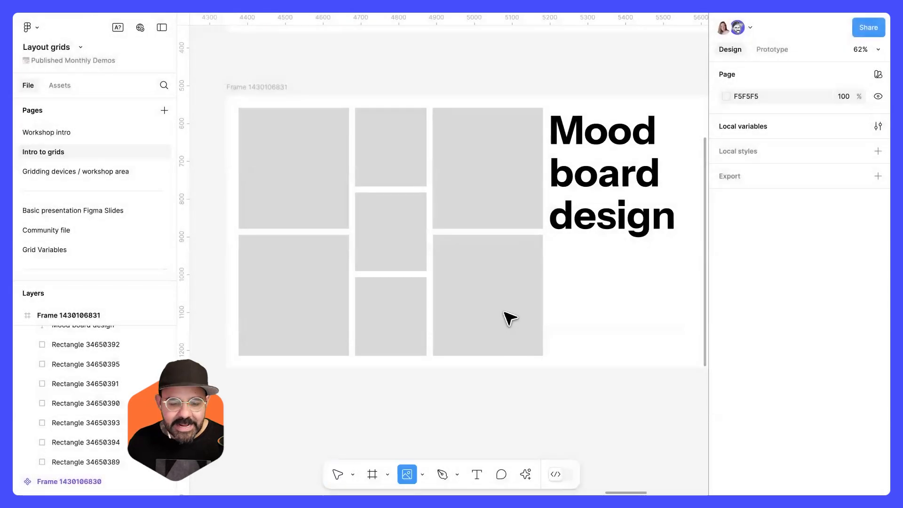
Place the picked images into the mood board's grey rectangles one by one.
click(484, 296)
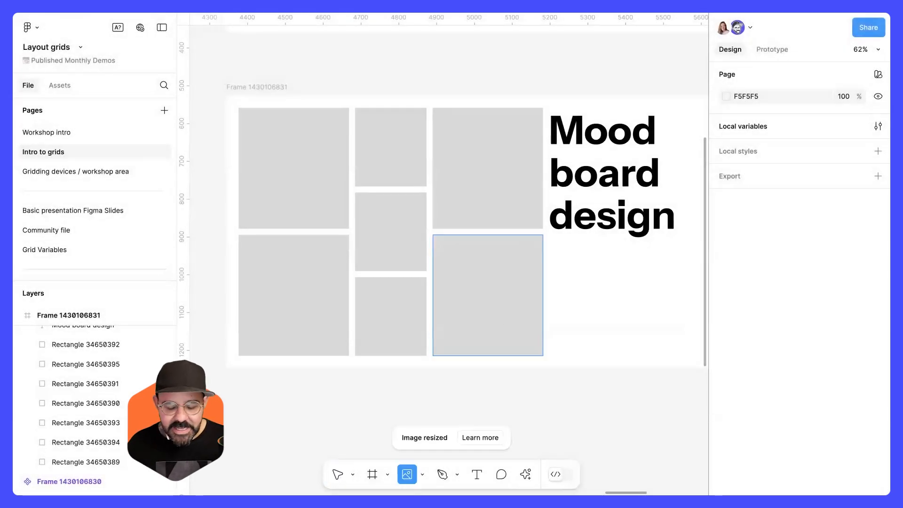
click(453, 163)
click(390, 147)
click(294, 169)
click(294, 294)
click(390, 232)
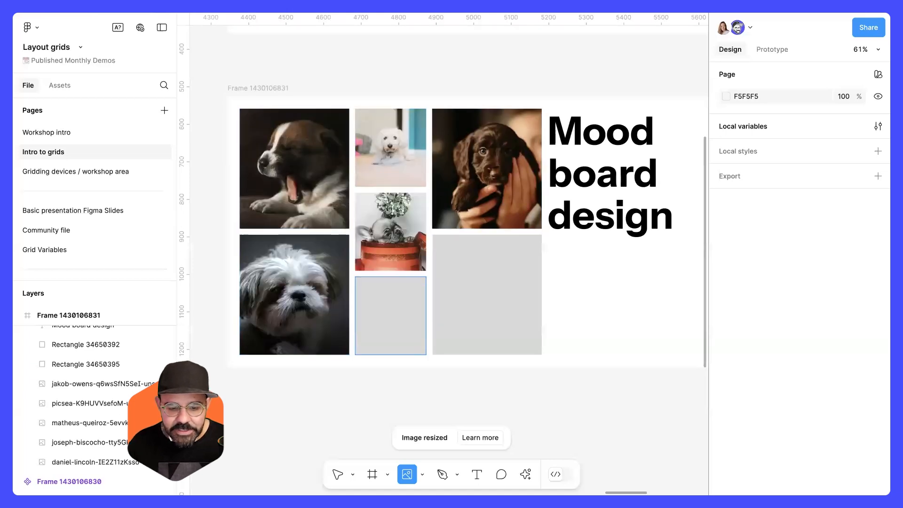
click(390, 311)
click(474, 305)
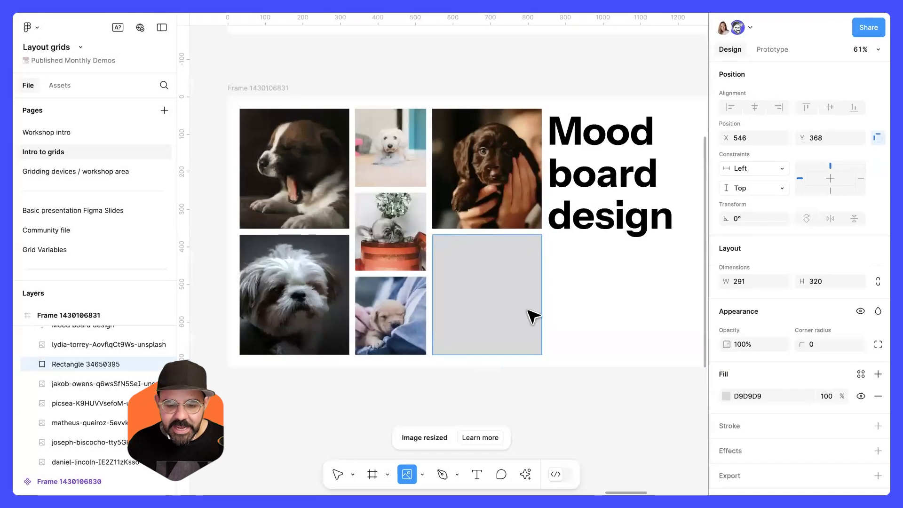
Fill the last empty bottom-right rectangle of the mood board with a dog image.
click(533, 316)
click(620, 340)
drag(620, 340, 659, 301)
scroll(563, 341, down, 3)
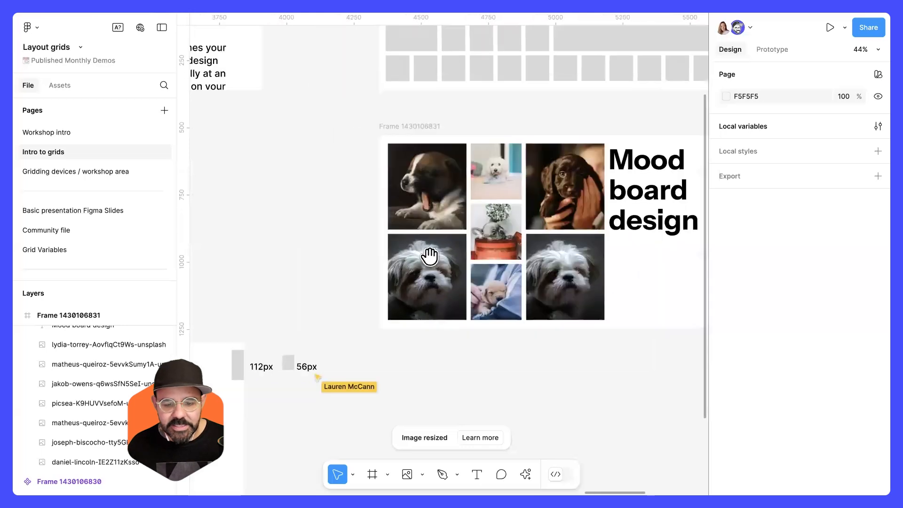
Pan across the Intro to grids page to view its flush rows, baseline and grid toggle examples.
scroll(412, 242, down, 5)
drag(408, 238, 649, 231)
drag(356, 189, 536, 199)
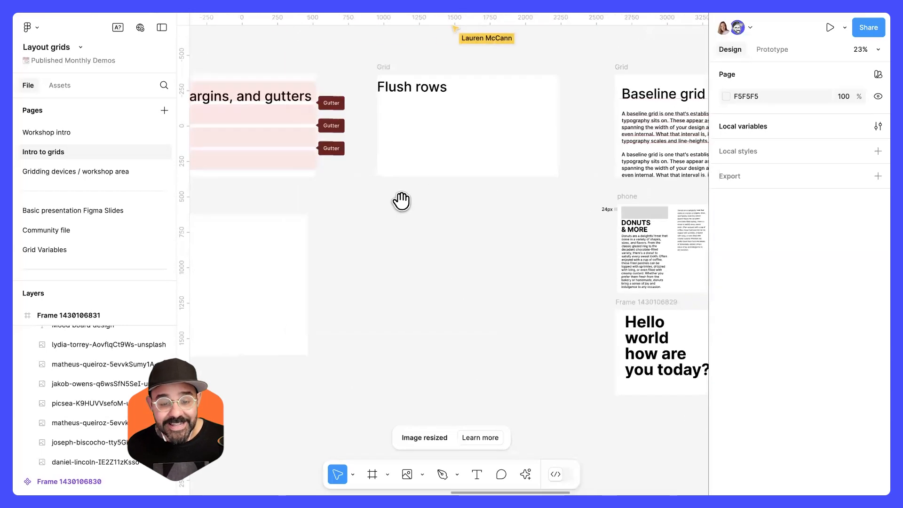
key(ctrl+shift+4)
drag(379, 201, 639, 201)
drag(339, 176, 645, 224)
drag(384, 223, 722, 219)
drag(447, 209, 617, 218)
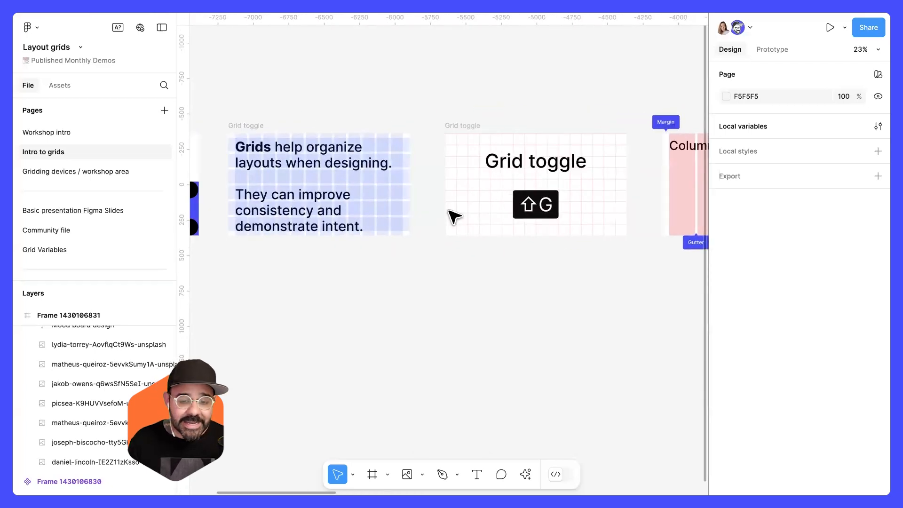
scroll(465, 207, left, 5)
scroll(383, 236, up, 2)
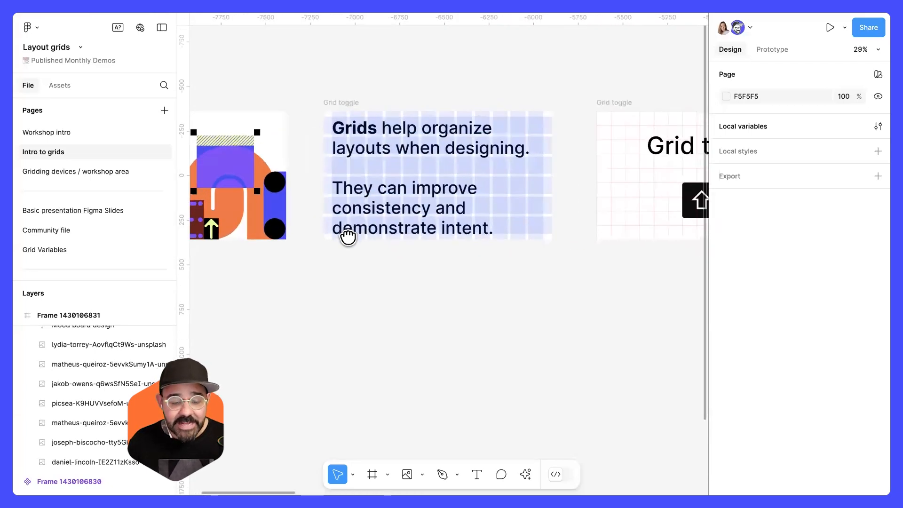
scroll(371, 252, up, 2)
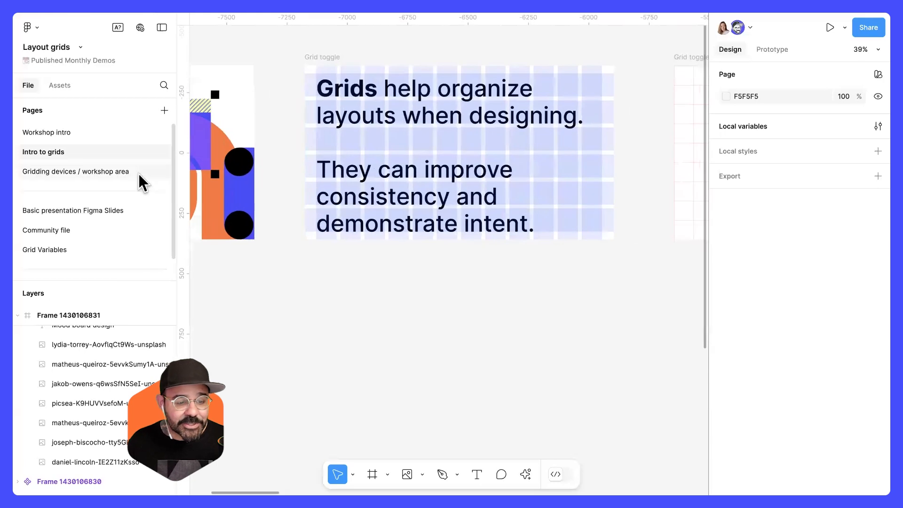
Open the Gridding devices / workshop area page and pan over the device frames and Advanced layout.
click(135, 176)
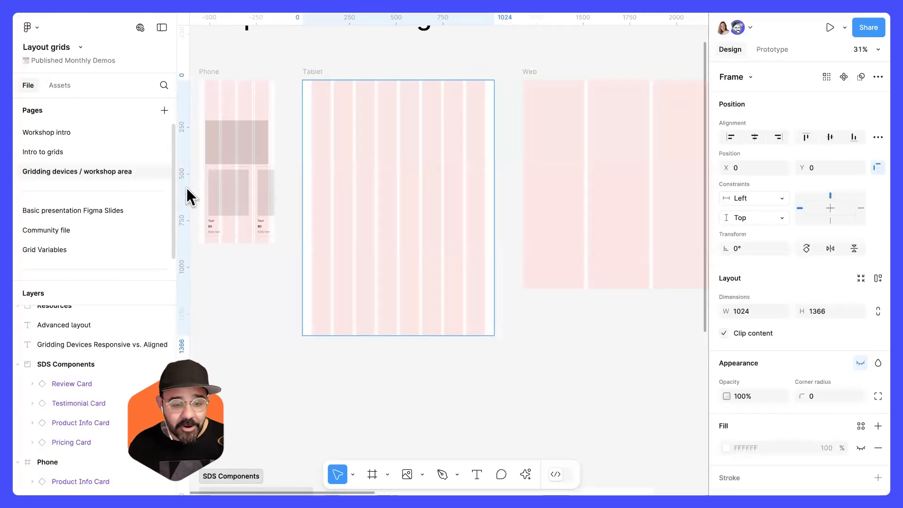
scroll(425, 225, up, 2)
scroll(425, 225, left, 5)
scroll(505, 207, down, 5)
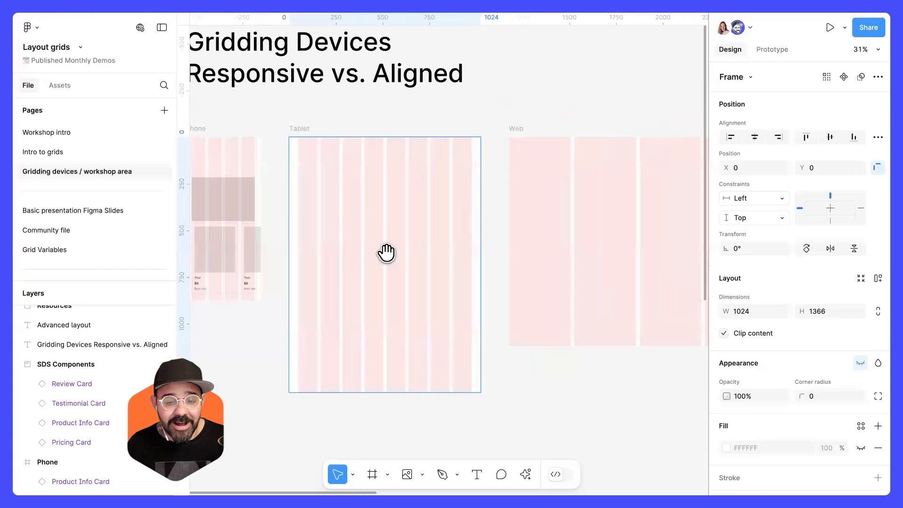
scroll(554, 258, down, 3)
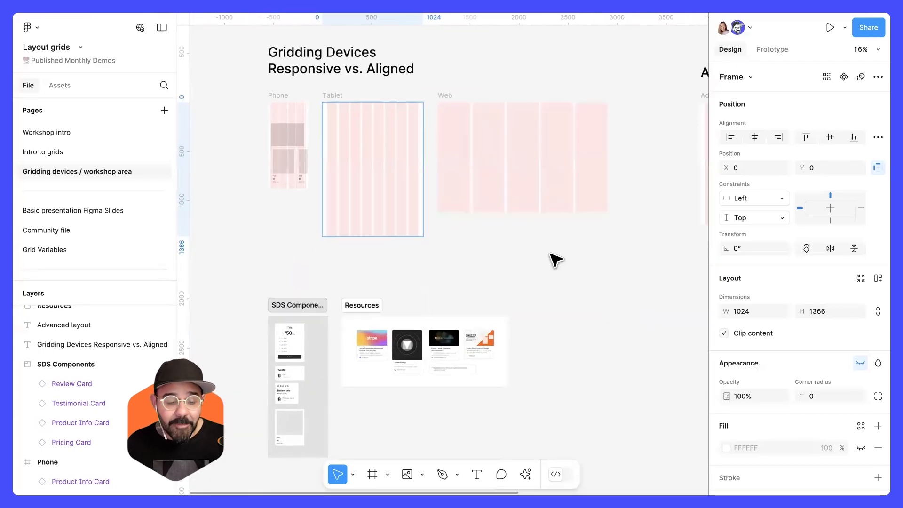
scroll(566, 246, right, 10)
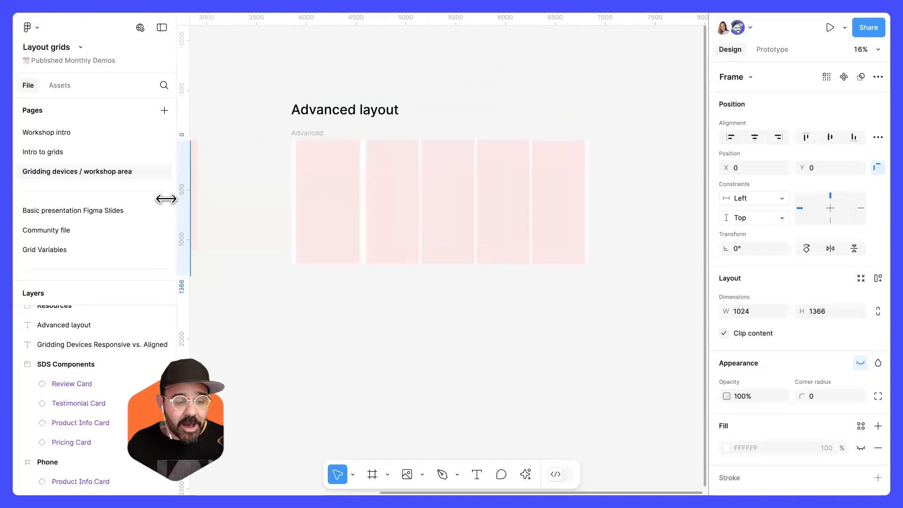
Open the Basic presentation Figma Slides and Community file pages to view their gridded slides.
click(96, 210)
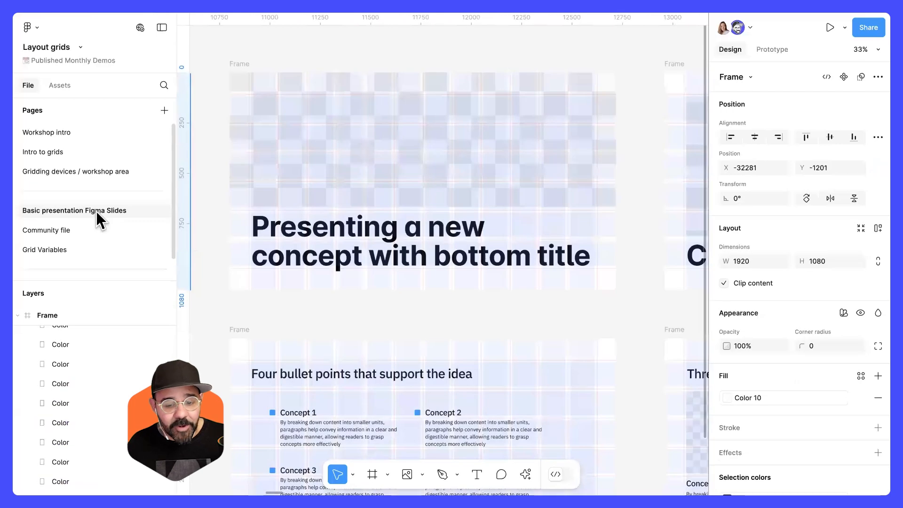
click(94, 225)
scroll(324, 206, down, 5)
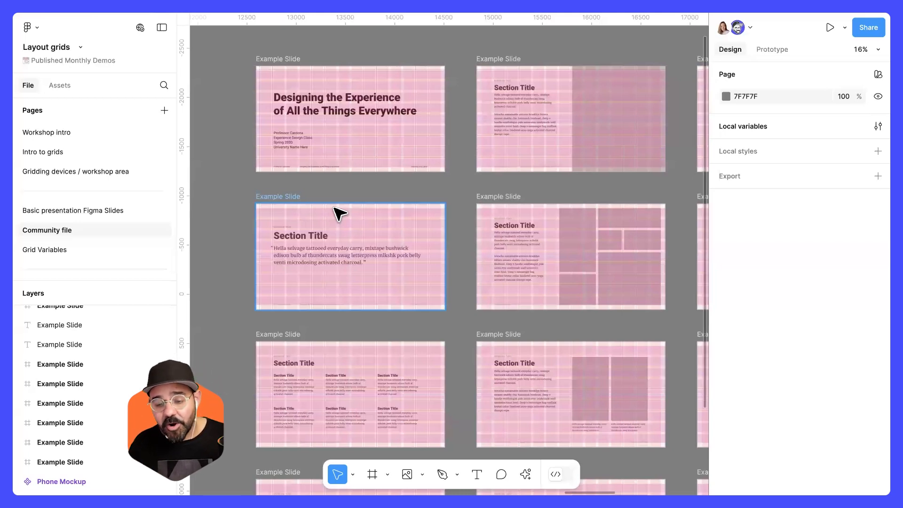
click(109, 134)
scroll(333, 197, down, 5)
drag(320, 221, 705, 207)
scroll(81, 230, down, 1)
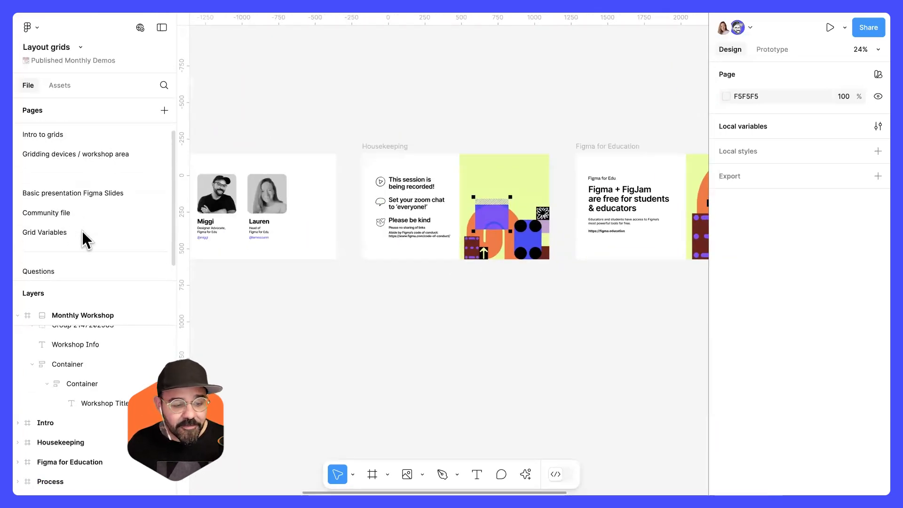
Open the Questions page and read the audience's grid questions on the sticky notes.
click(68, 268)
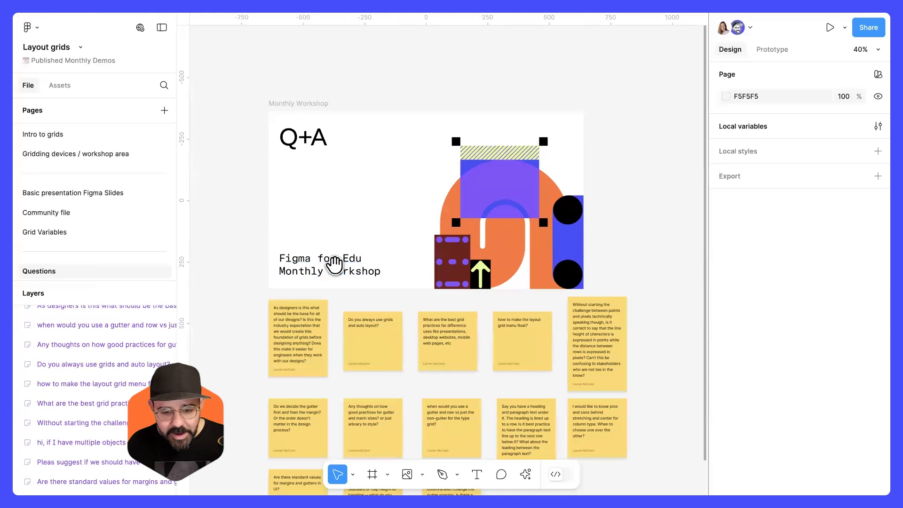
scroll(333, 262, down, 5)
scroll(288, 256, up, 5)
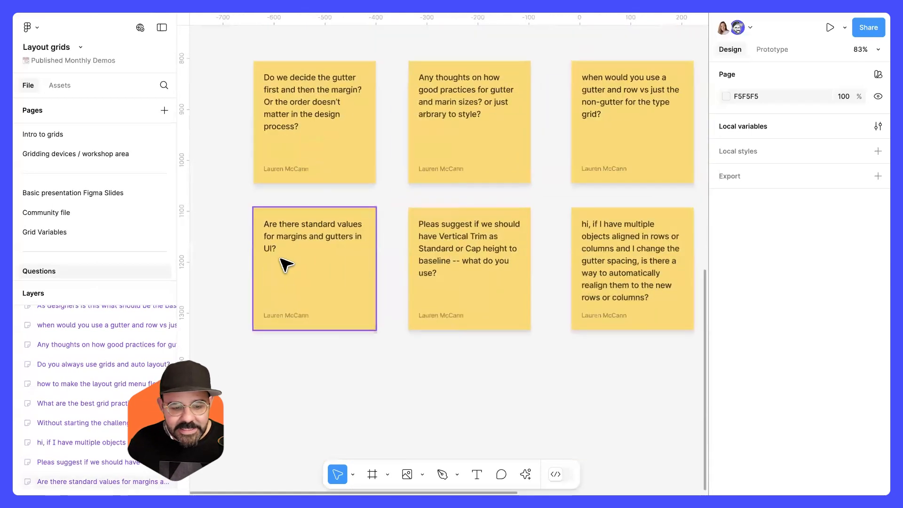
Browse the question sticky notes and mark the 'Do you always use grids and auto layout?' note with a pencil stroke.
scroll(310, 266, up, 1)
scroll(308, 266, up, 3)
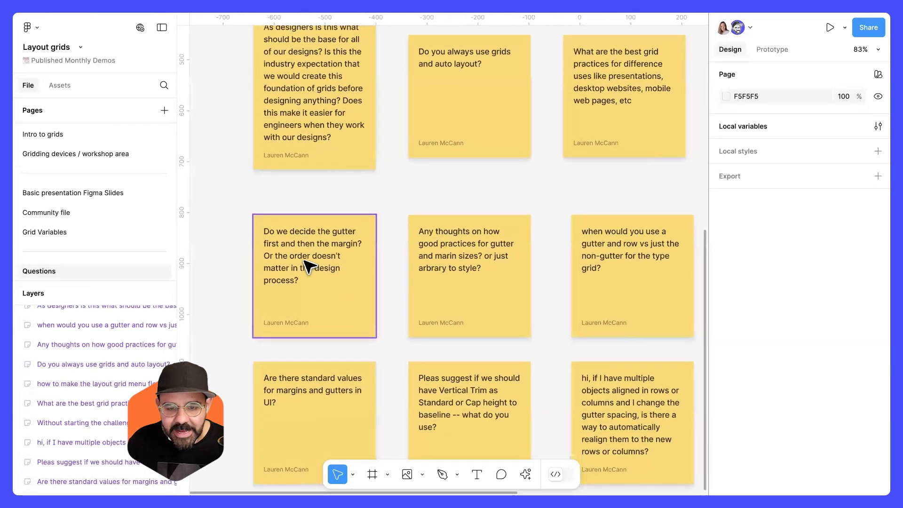
scroll(312, 262, up, 1)
scroll(536, 231, right, 4)
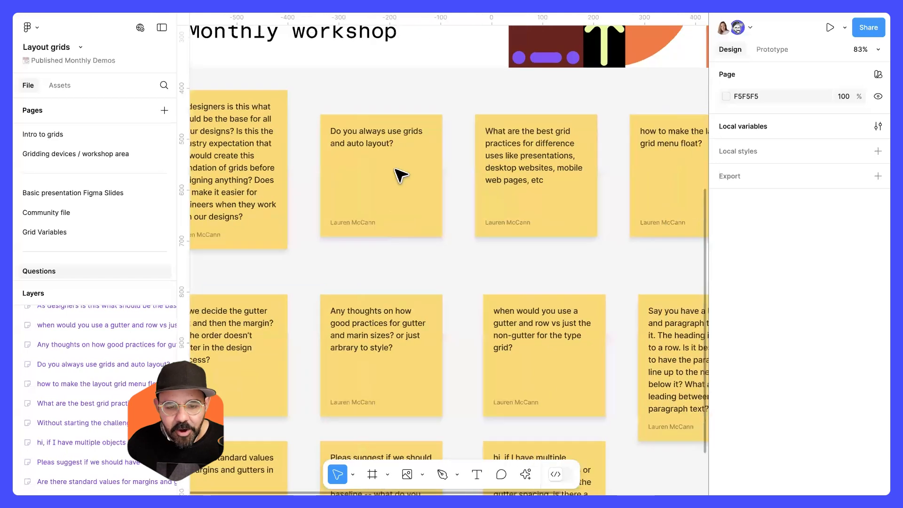
scroll(454, 189, right, 2)
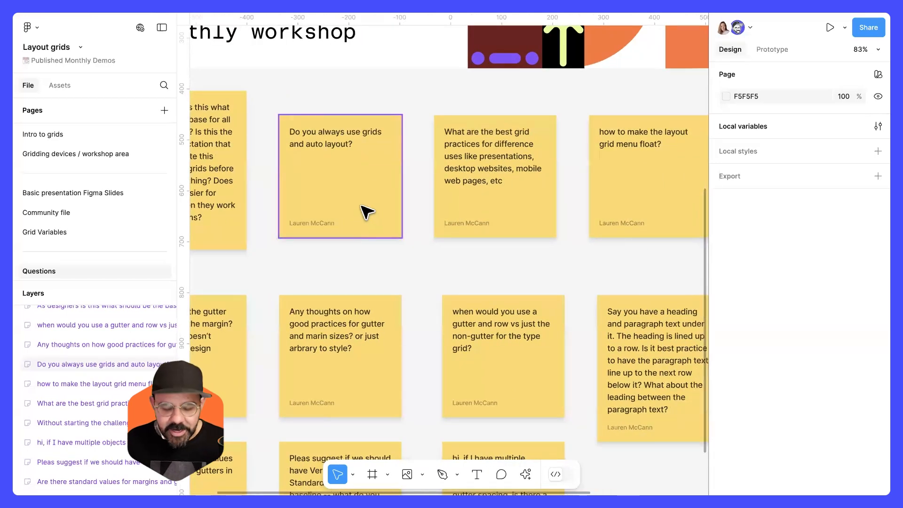
key(shift+p)
drag(316, 193, 342, 117)
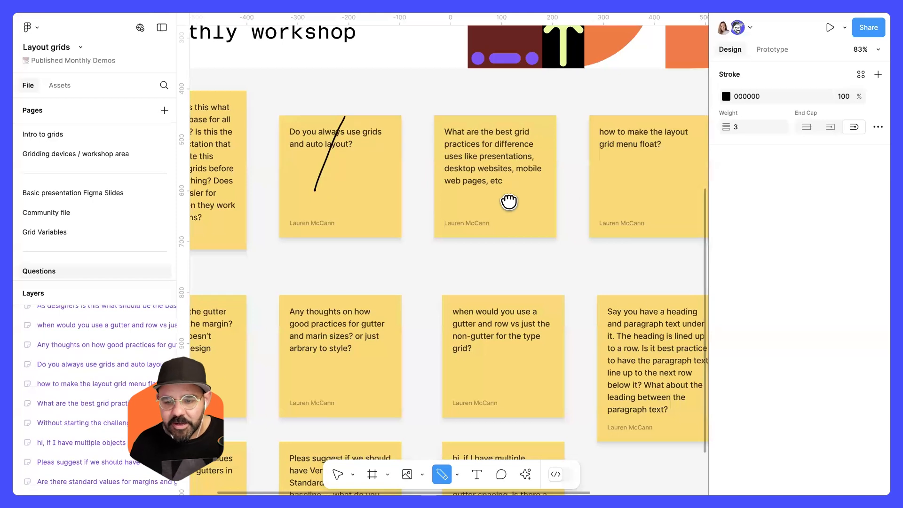
Draw a pencil stroke across the 'how to make the layout grid menu float?' sticky note.
scroll(489, 202, right, 6)
drag(463, 198, 459, 194)
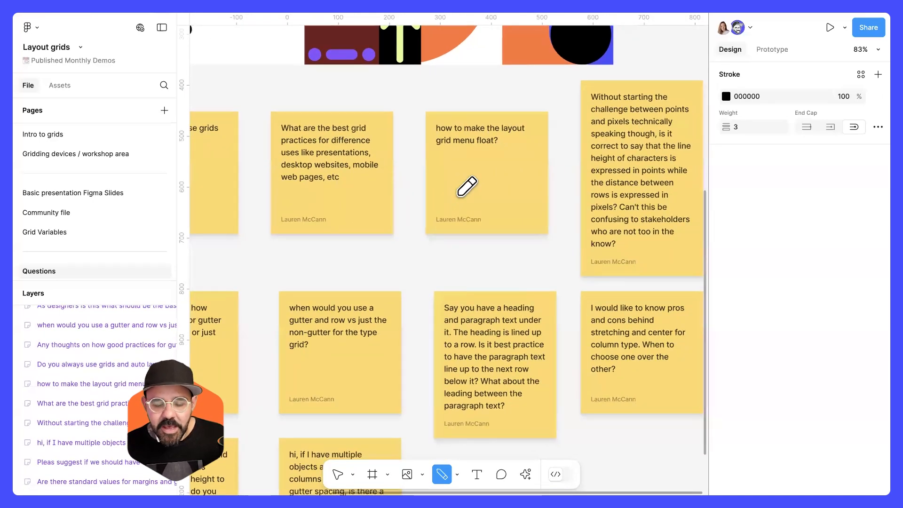
drag(456, 193, 486, 98)
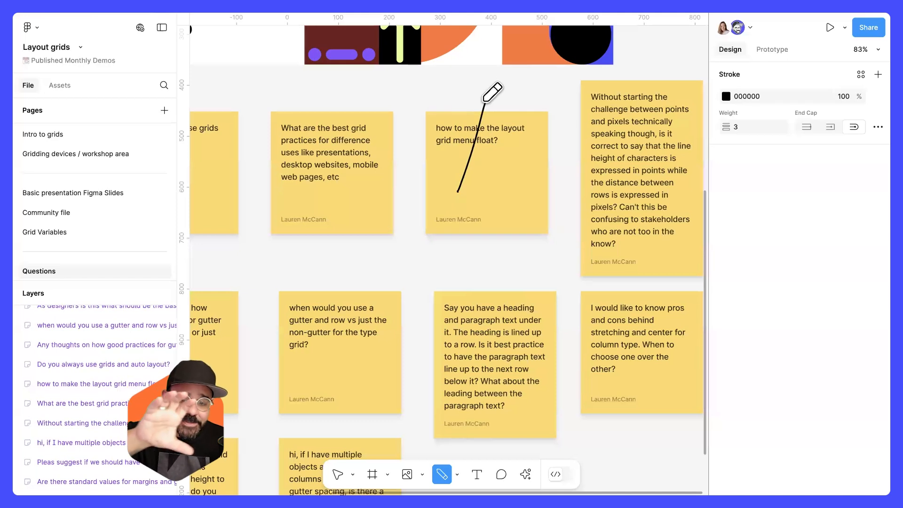
scroll(487, 169, left, 3)
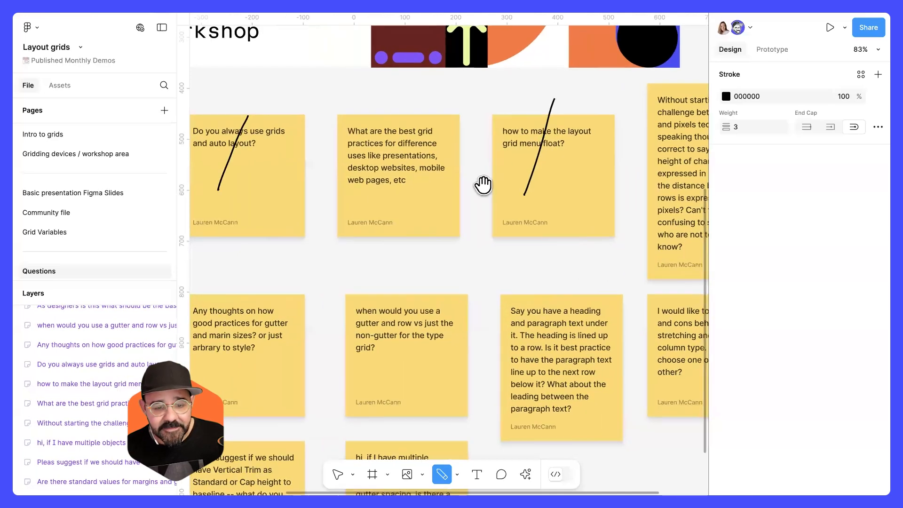
scroll(381, 190, up, 5)
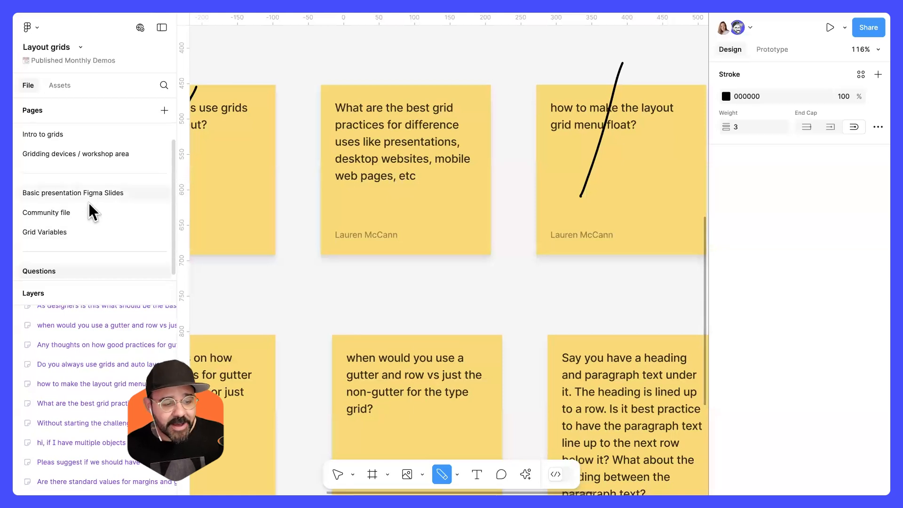
Open the Gridding devices / workshop area page and zoom into the Resources links, including the Apple layout documentation.
click(110, 153)
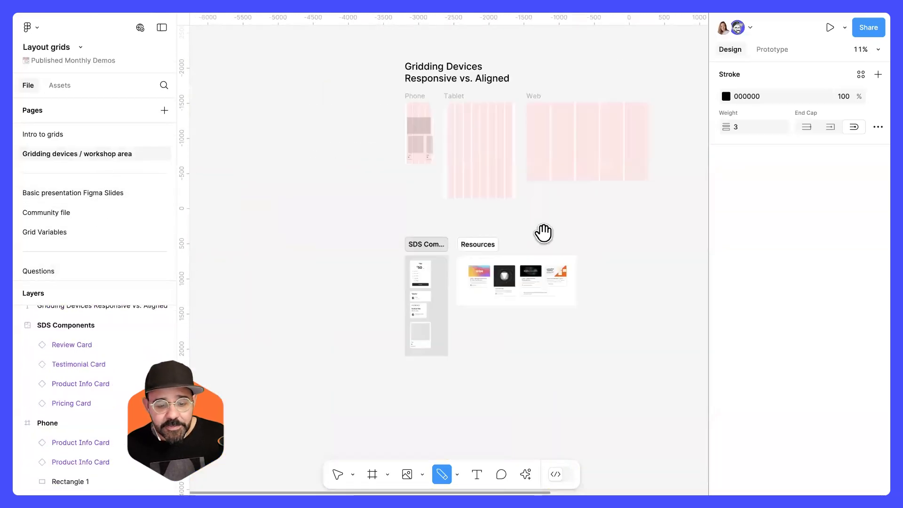
drag(544, 233, 700, 177)
scroll(540, 232, right, 3)
scroll(553, 234, up, 8)
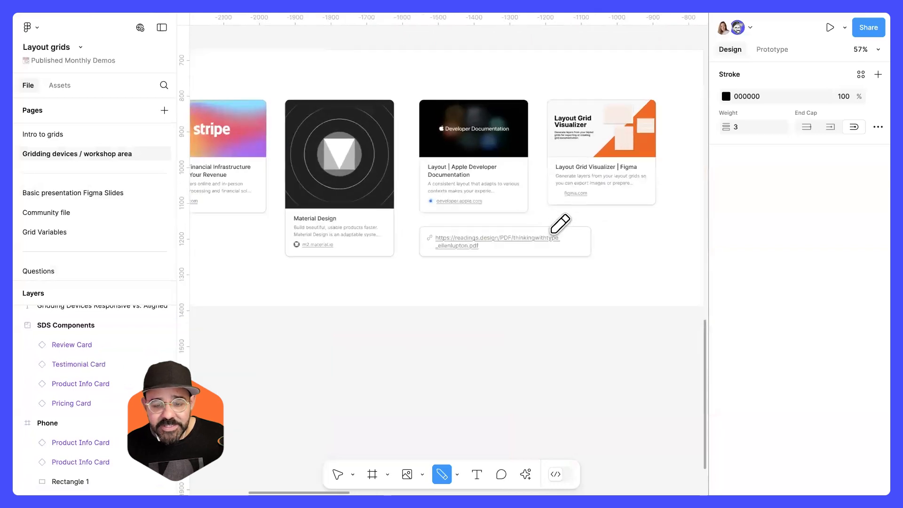
scroll(560, 225, right, 3)
scroll(431, 193, up, 5)
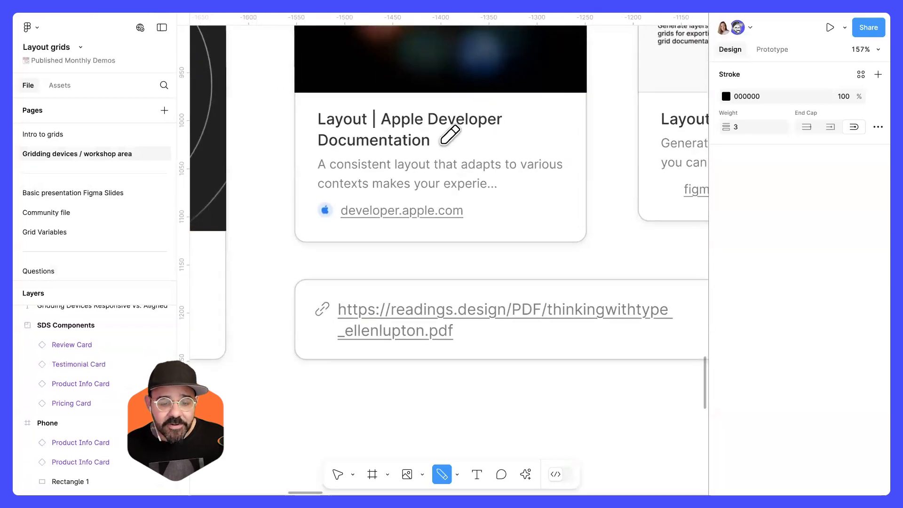
scroll(441, 143, down, 6)
scroll(477, 173, up, 1)
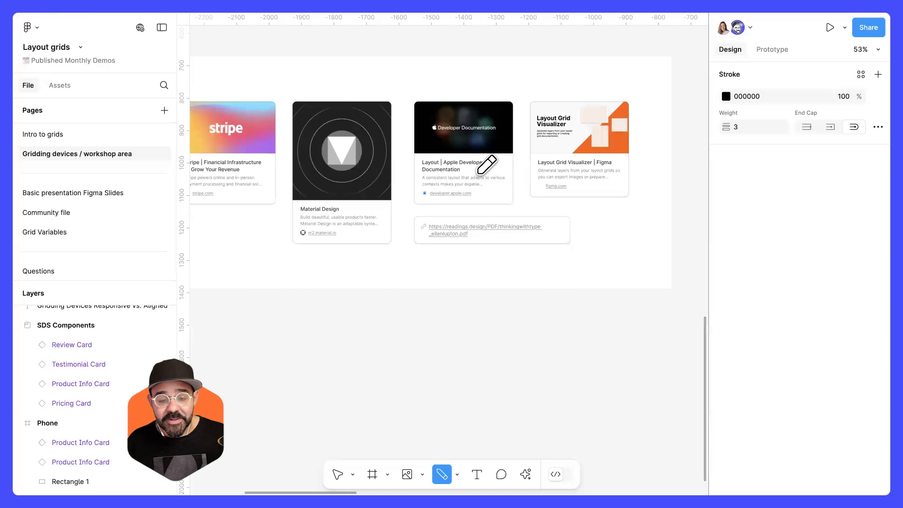
key(Escape)
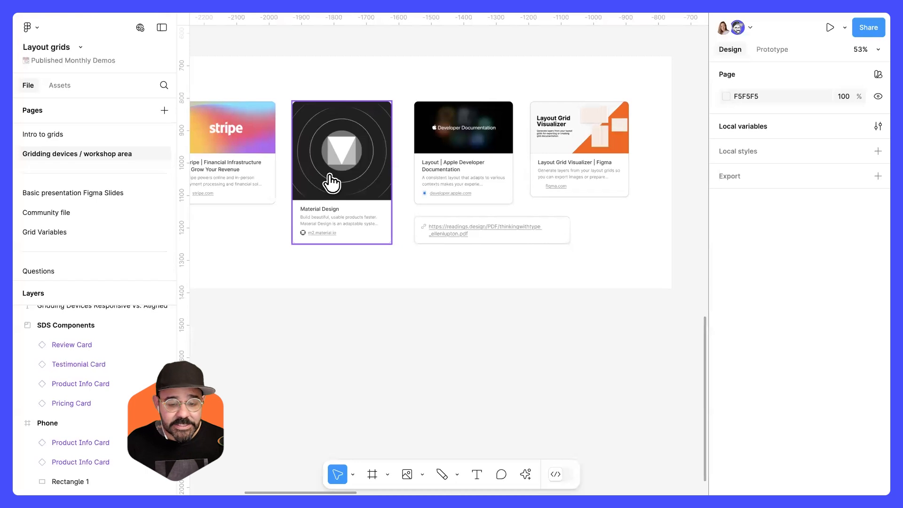
ctrl+scroll(363, 278, down, 5)
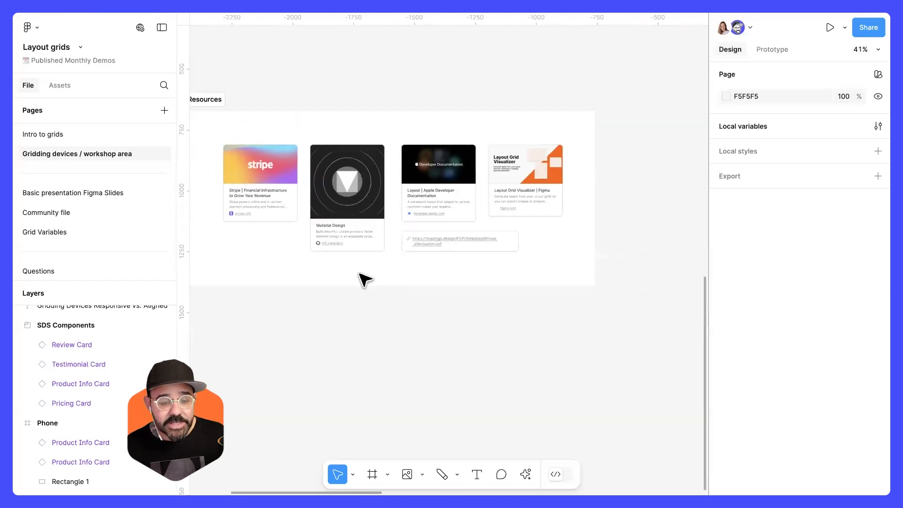
Return to the Questions page and change the Monthly Workshop slide title to 'Thank you!'.
click(88, 271)
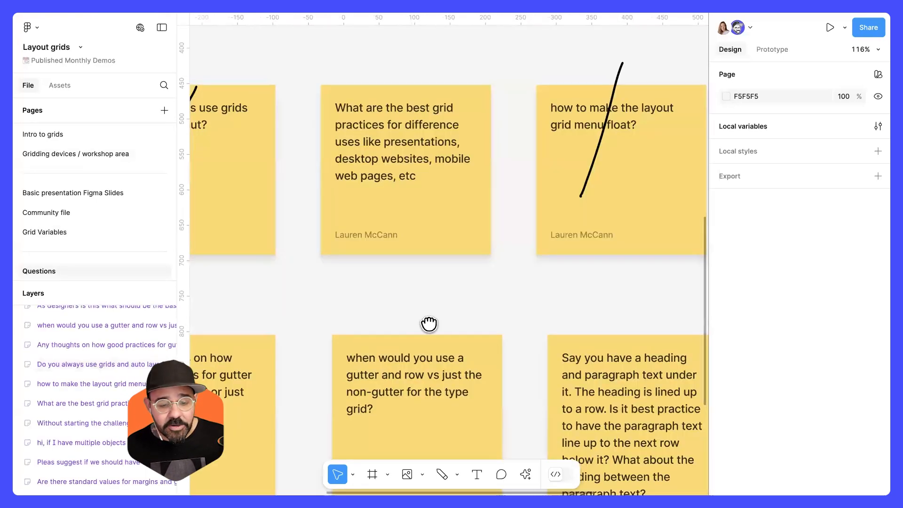
scroll(429, 322, up, 10)
ctrl+scroll(436, 303, down, 5)
click(394, 160)
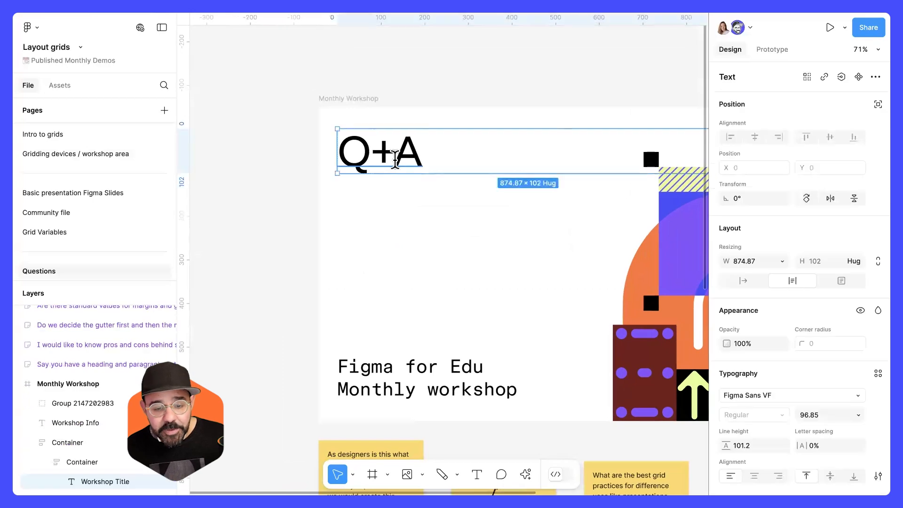
double_click(395, 159)
text(Tho)
key(BackSpace)
text(an)
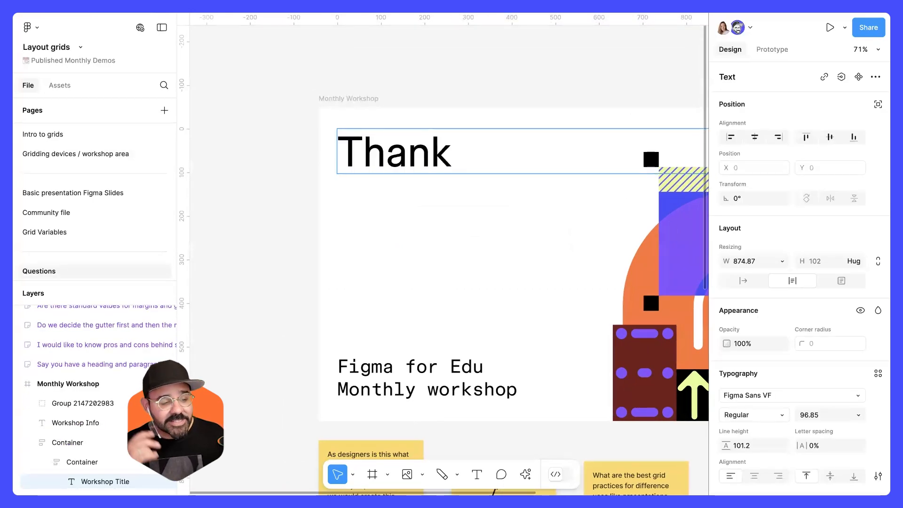
text(k you!)
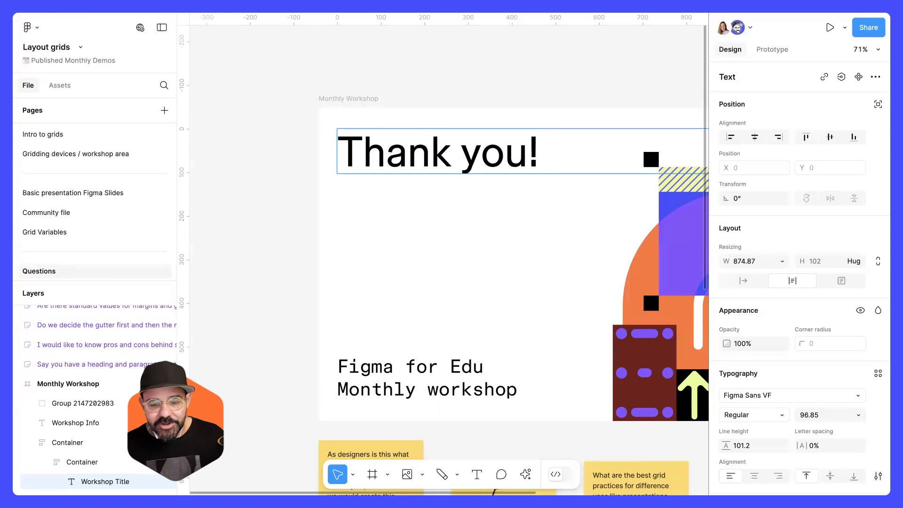
click(470, 86)
scroll(470, 86, down, 4)
drag(470, 88, 389, 91)
click(469, 62)
mouse_move(470, 63)
mouse_down()
mouse_move(447, 63)
mouse_move(462, 57)
mouse_up()
scroll(448, 68, up, 3)
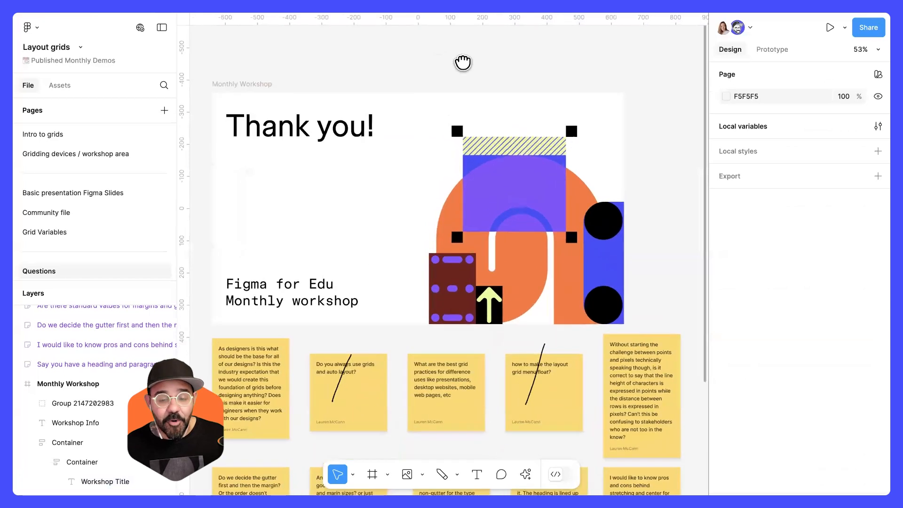